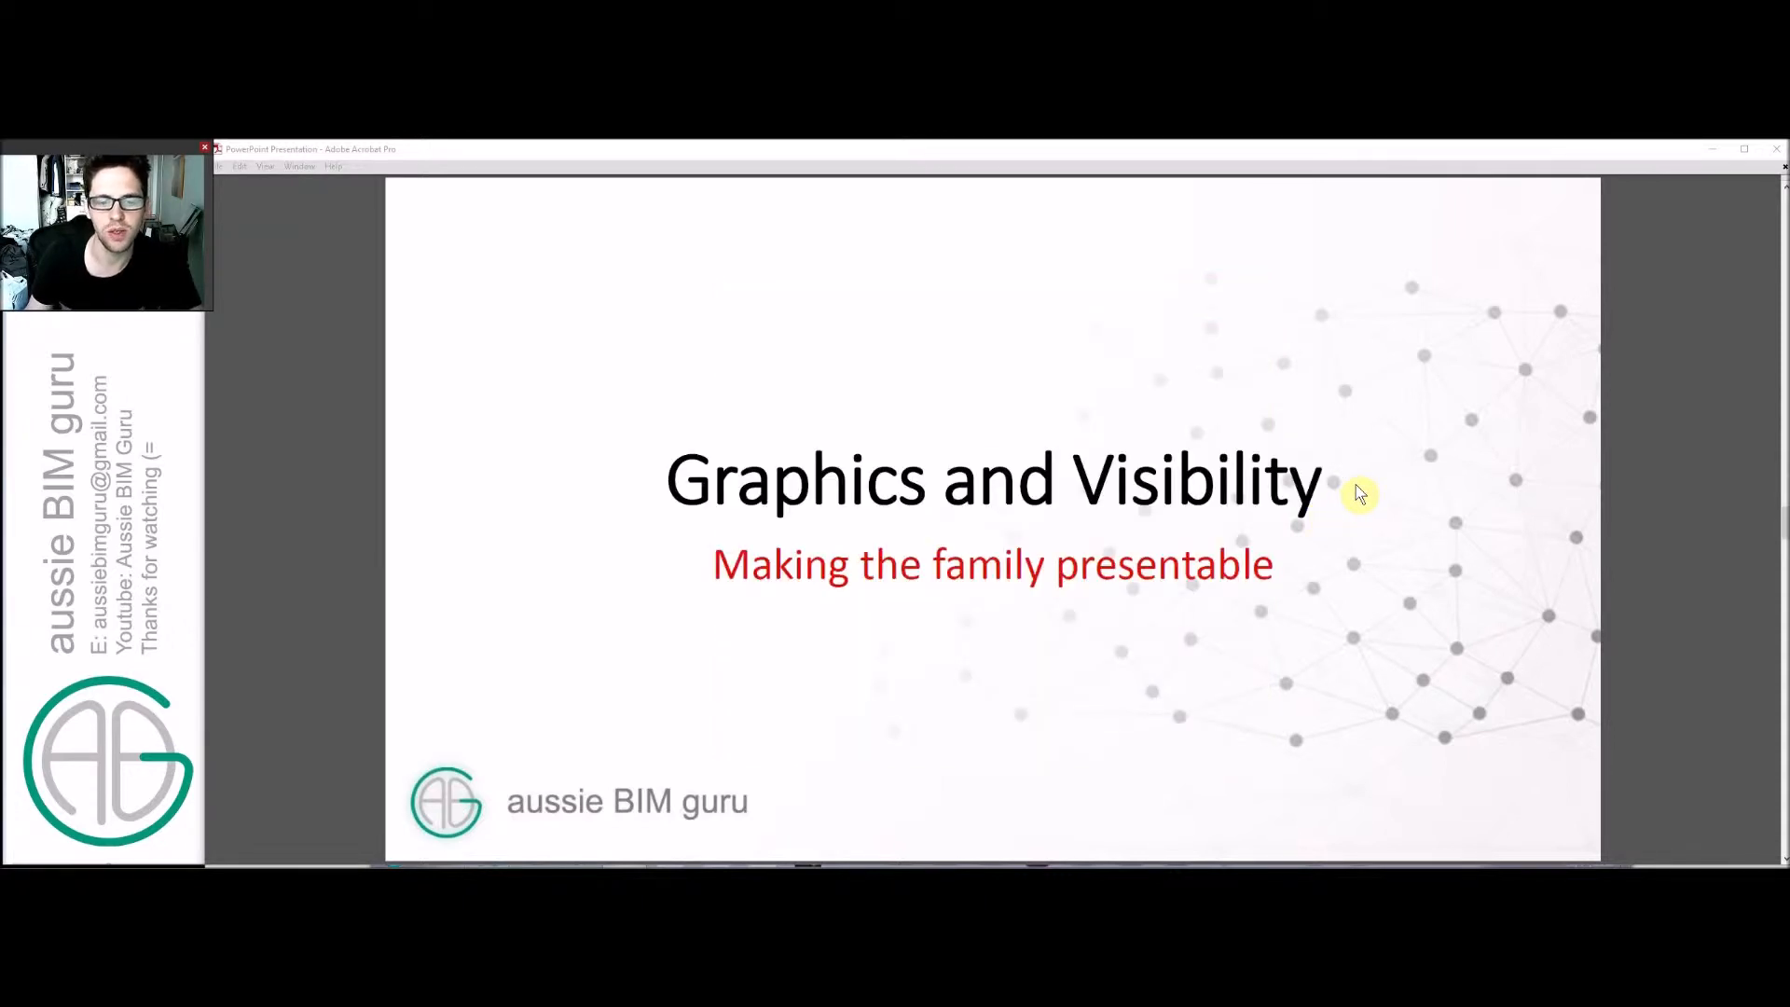
pyautogui.click(1368, 492)
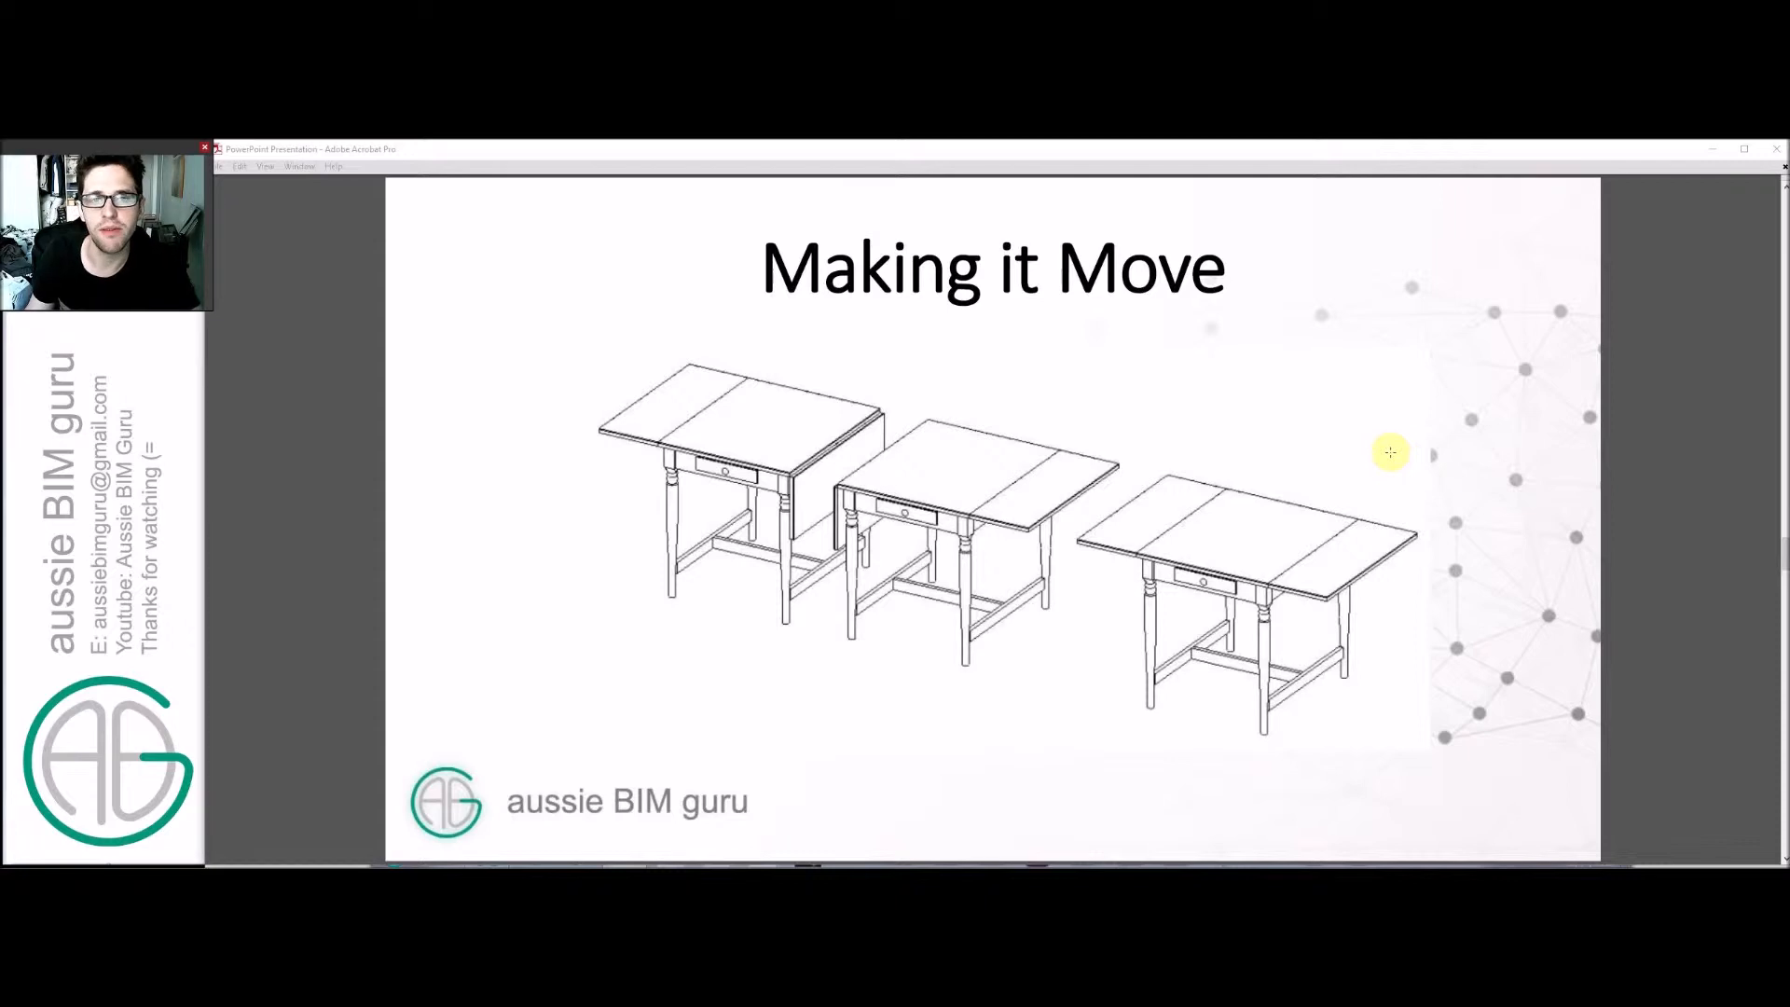
pyautogui.scroll(-1, 1390, 452)
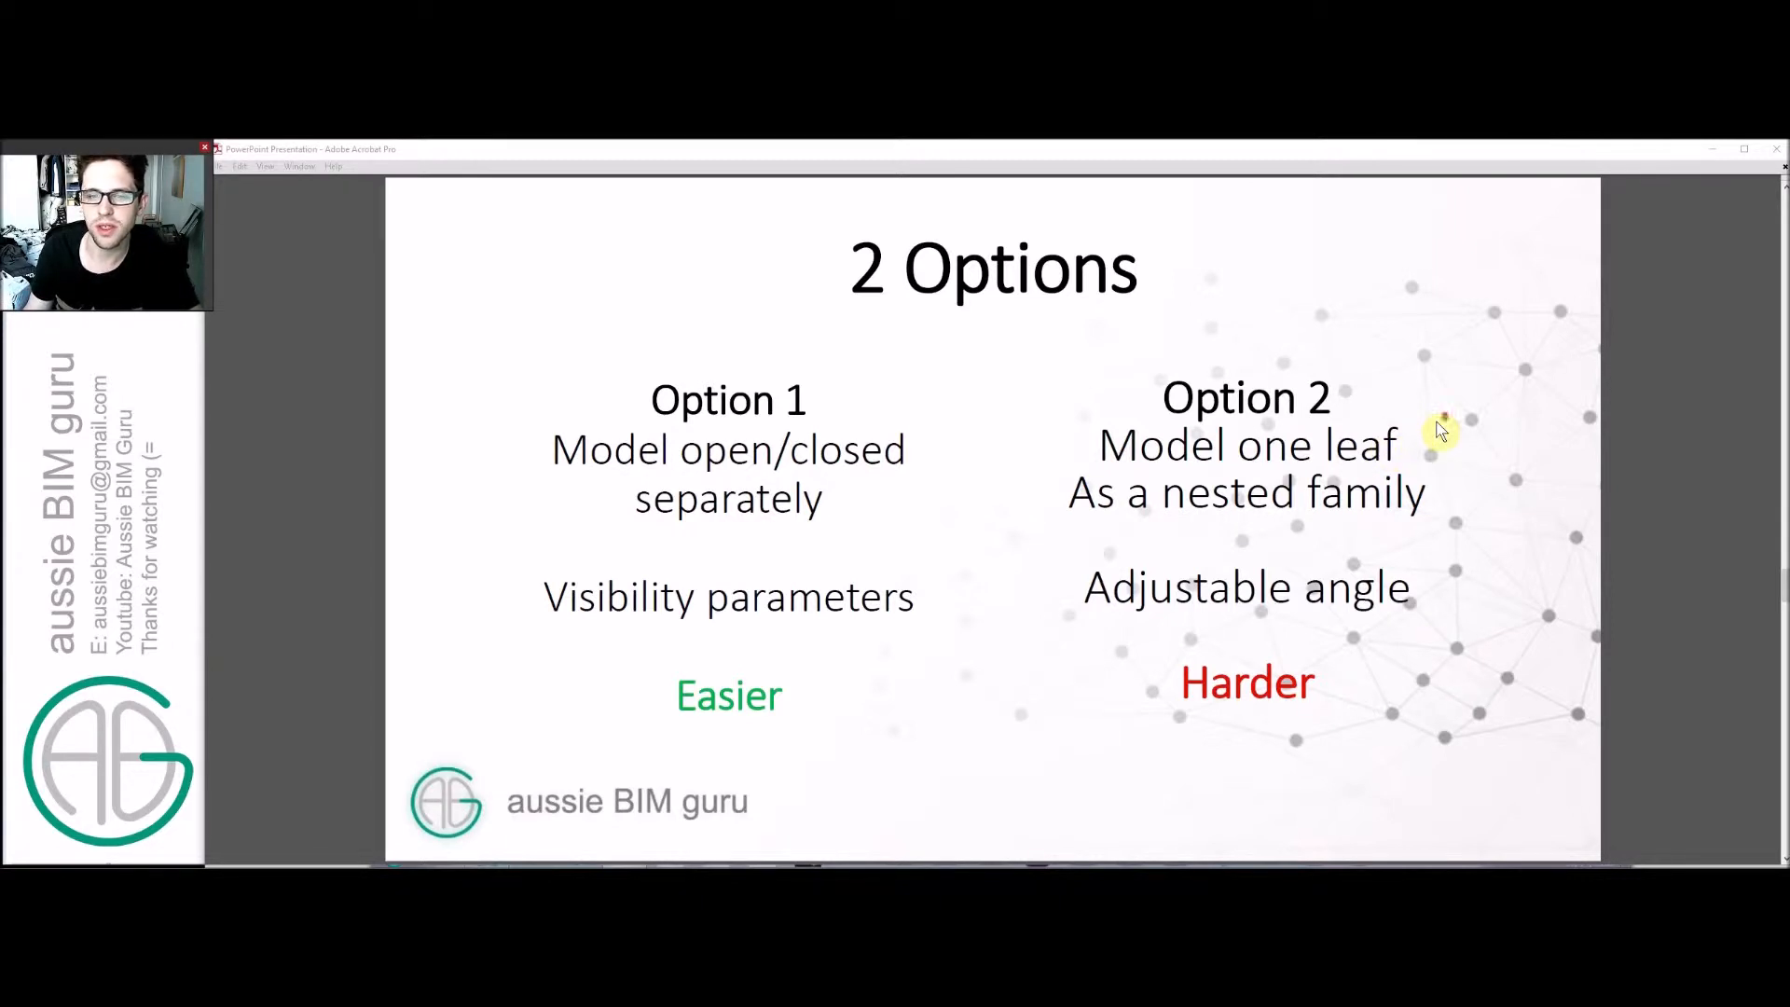
pyautogui.press('Right')
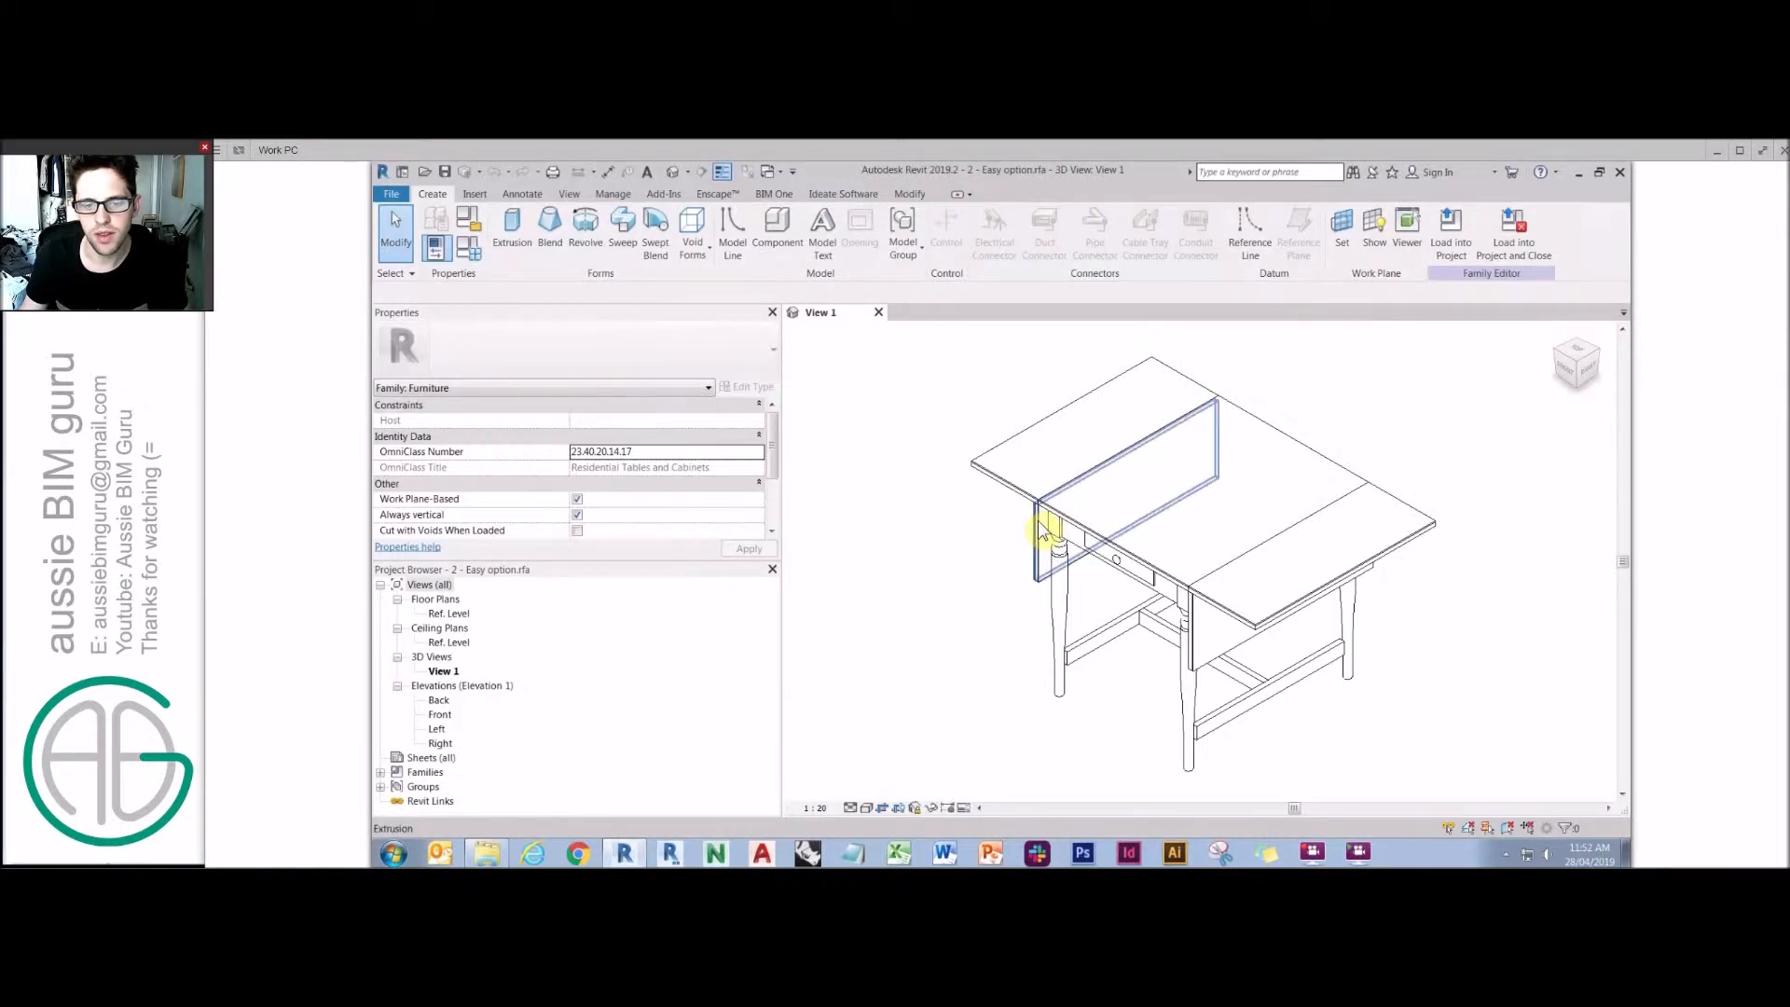
# Examine the table family's leaves in the 3D view and the front elevation.
pyautogui.scroll(4, 1039, 527)
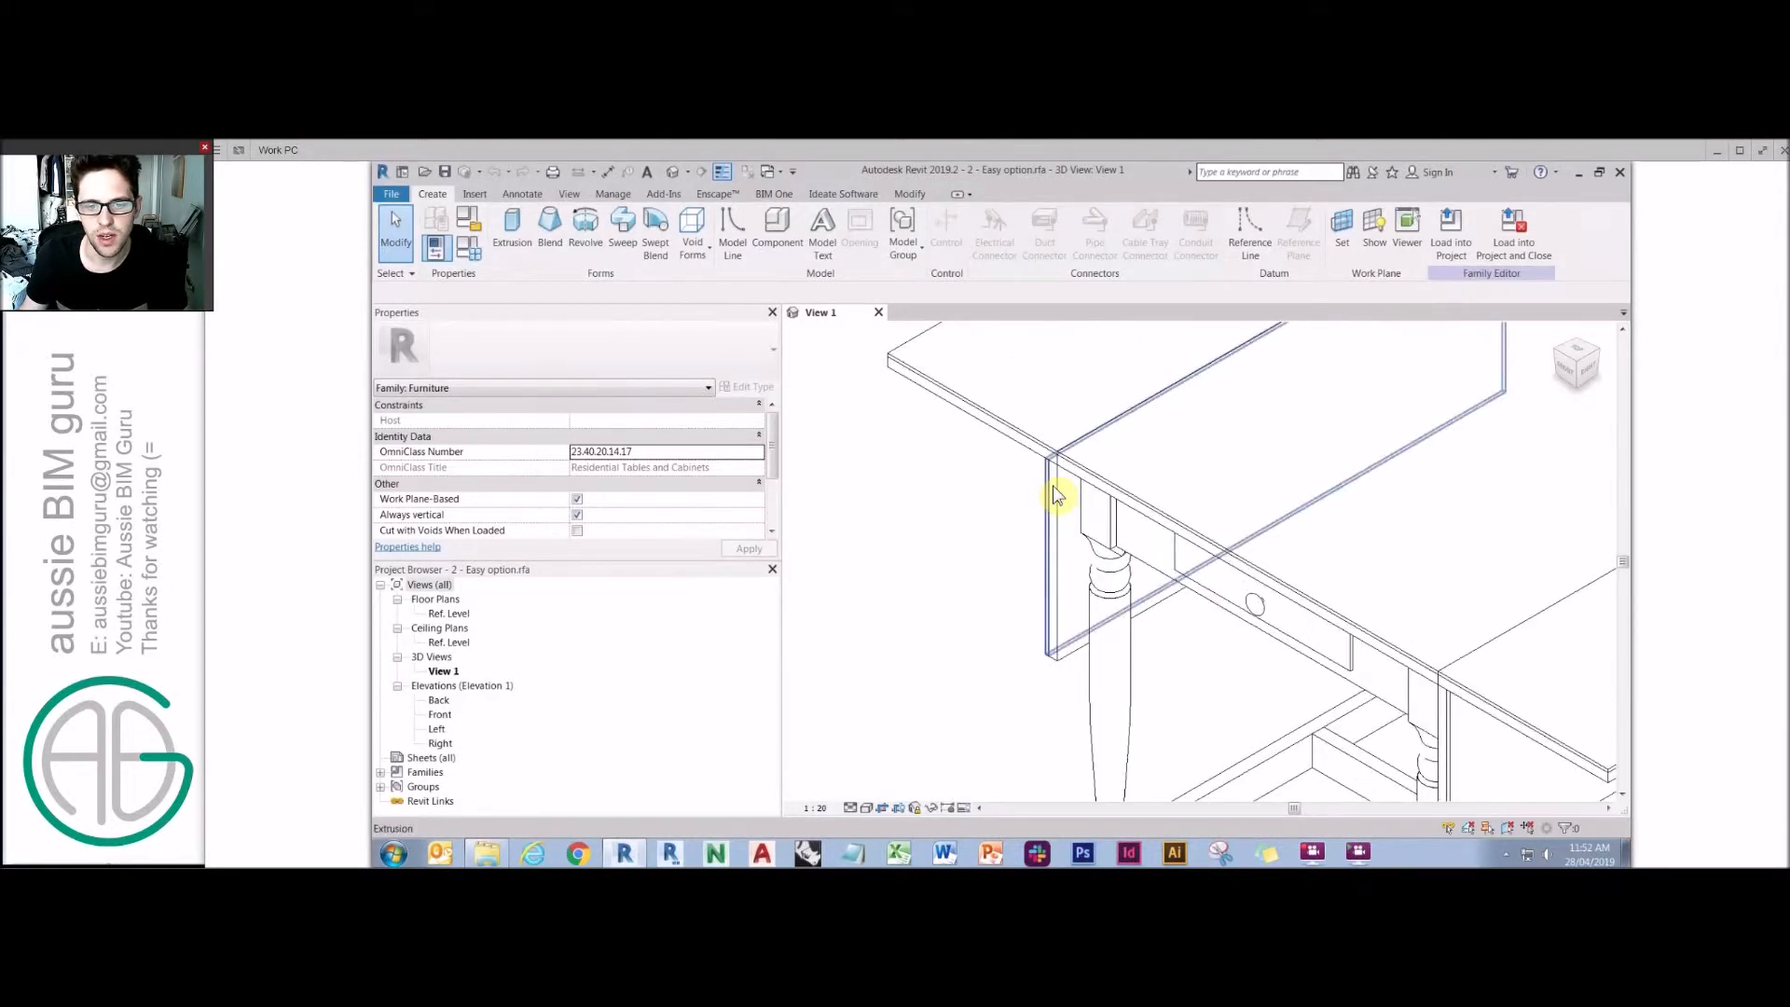
pyautogui.scroll(-4, 1100, 522)
pyautogui.moveTo(1311, 681); pyautogui.dragTo(1203, 599, button='middle')
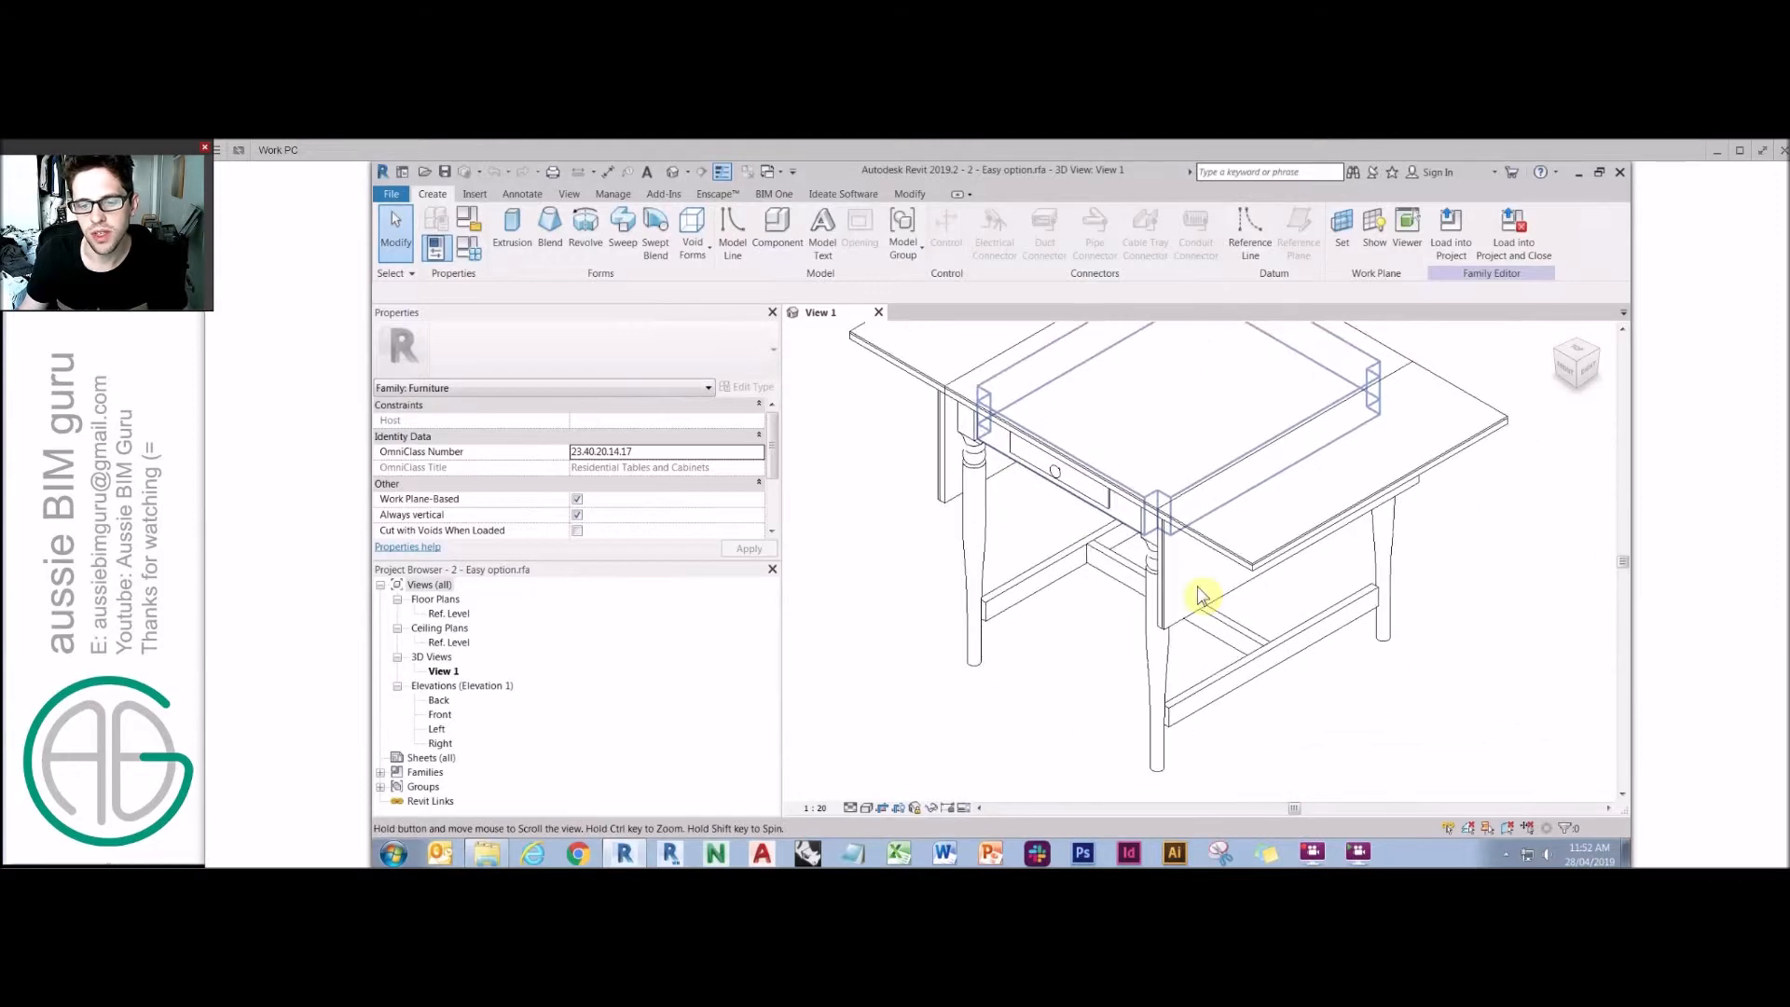
pyautogui.click(553, 681)
pyautogui.doubleClick(440, 714)
pyautogui.scroll(5, 1037, 615)
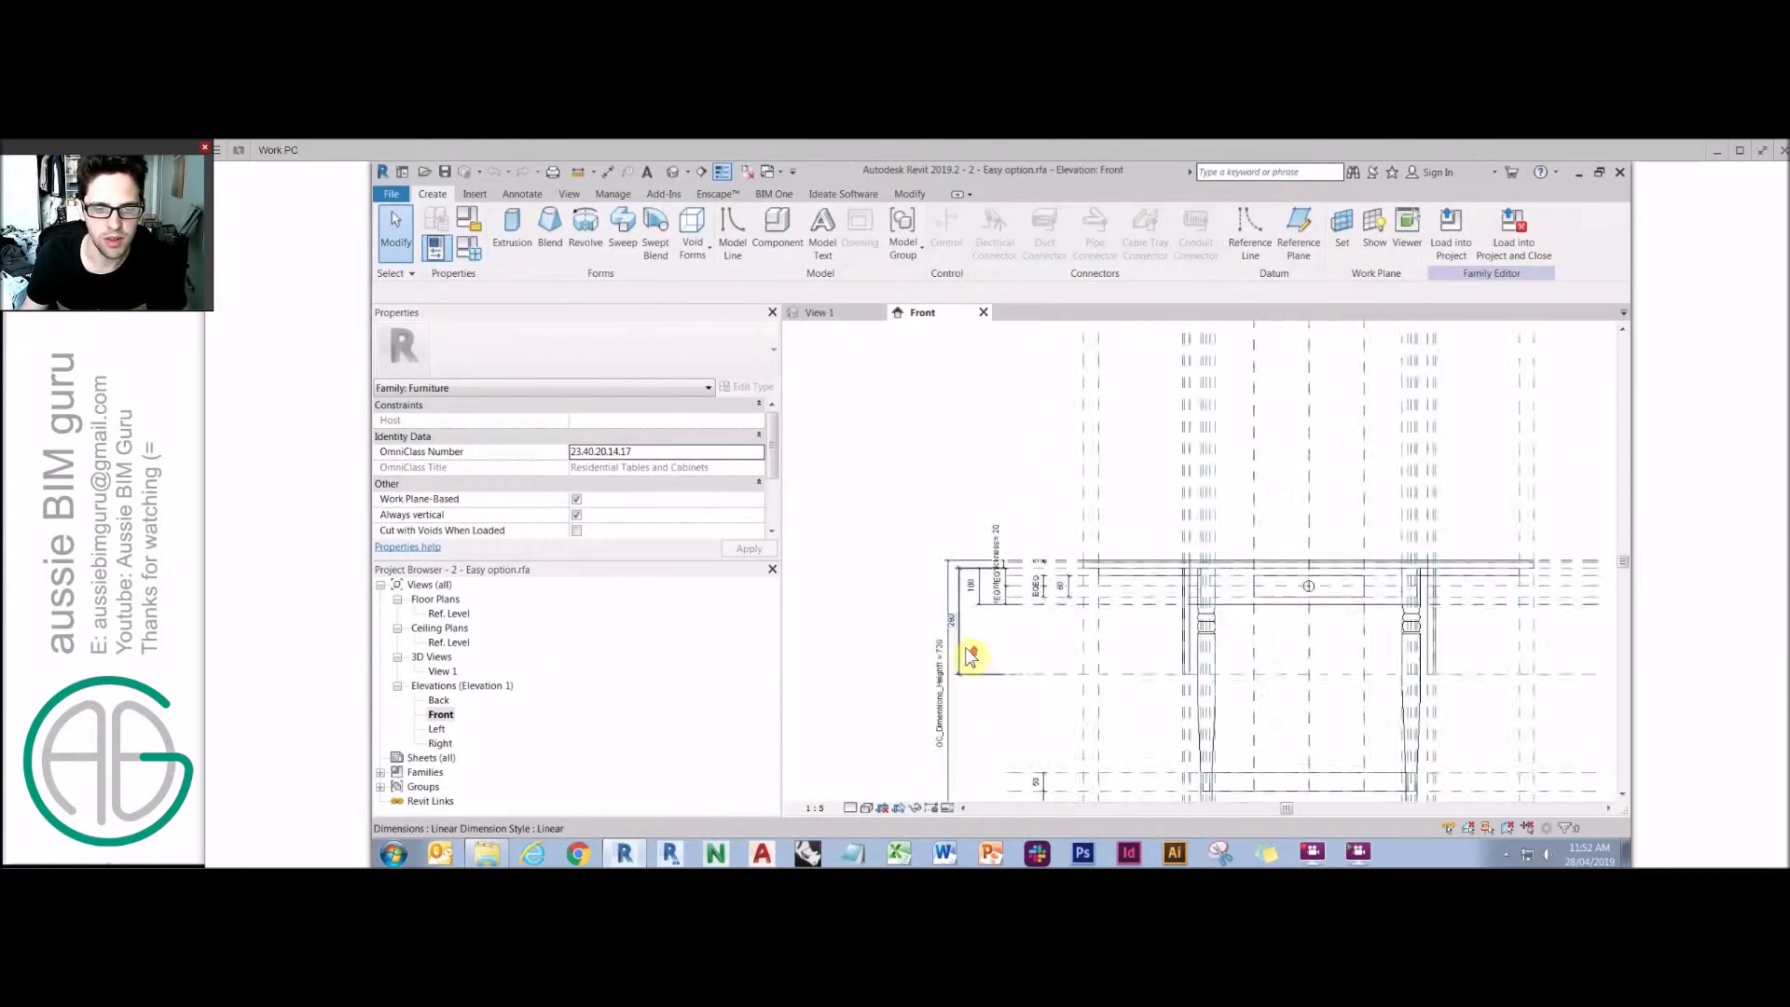
pyautogui.moveTo(1165, 491); pyautogui.dragTo(1109, 505, button='middle')
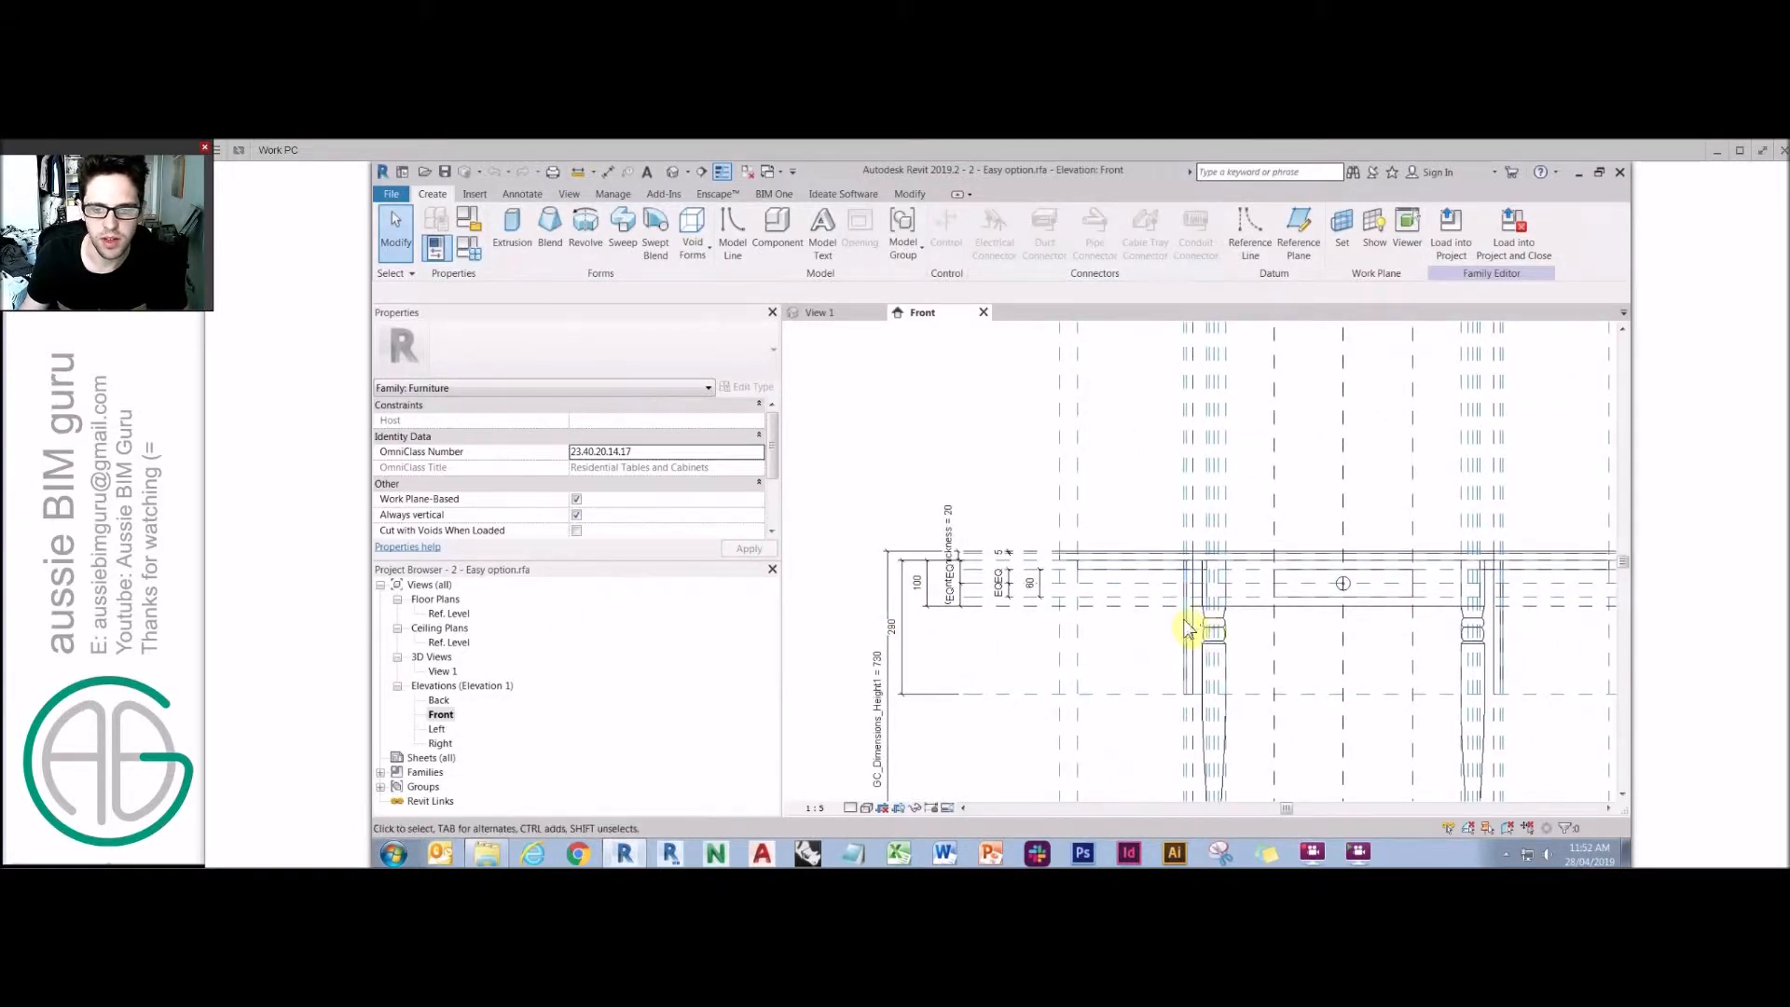
pyautogui.click(1151, 570)
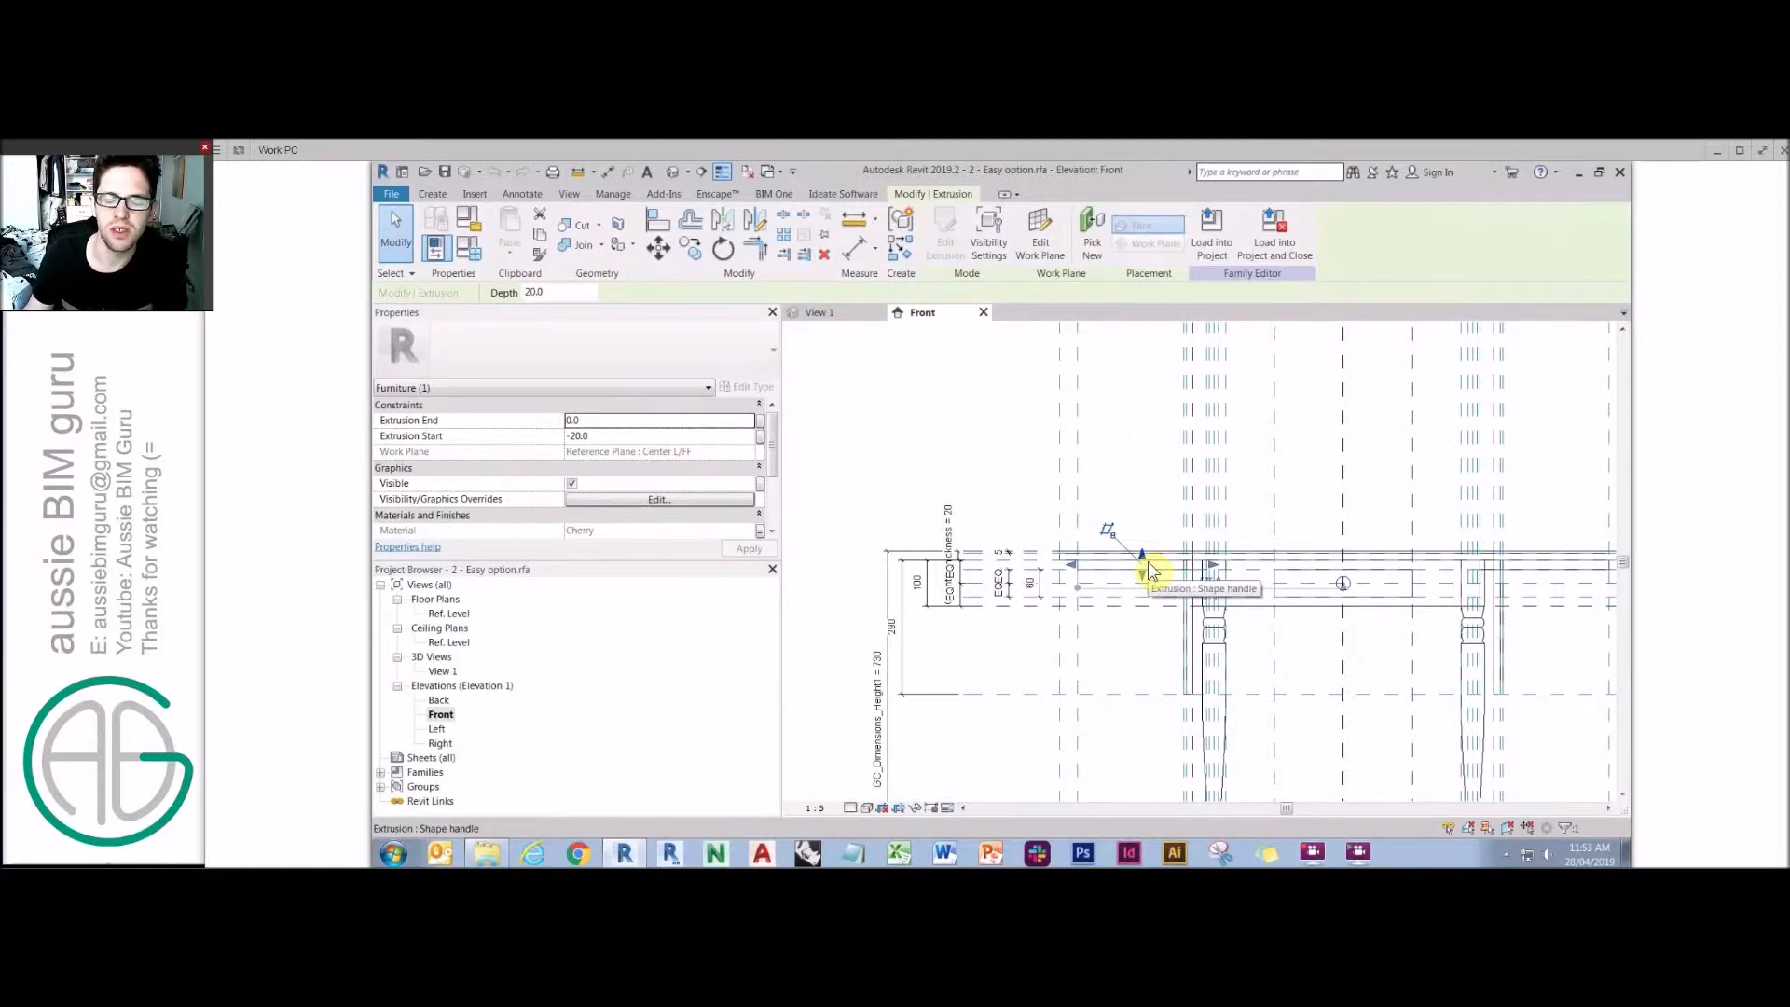
pyautogui.click(1143, 654)
# Link the open left leaf's visibility to a new instance Yes/No parameter named Left side open, grouped under Visibility.
pyautogui.doubleClick(442, 671)
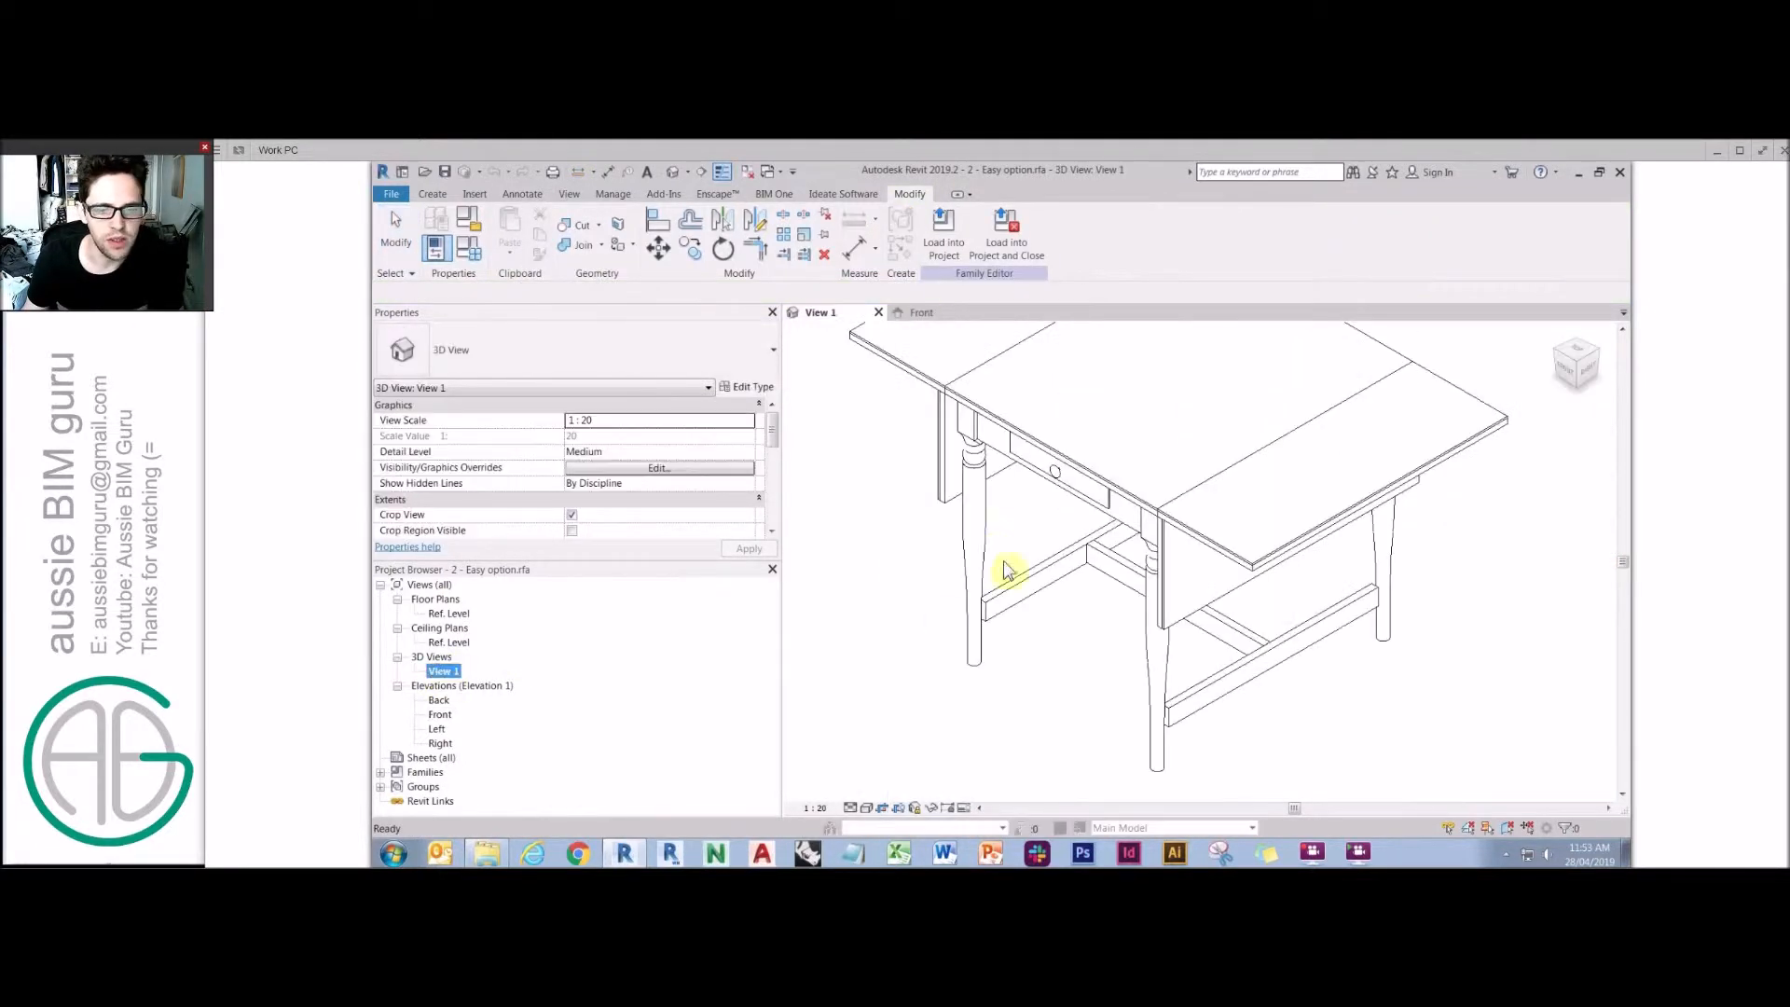
pyautogui.click(856, 594)
pyautogui.moveTo(901, 510); pyautogui.dragTo(1014, 640, button='middle')
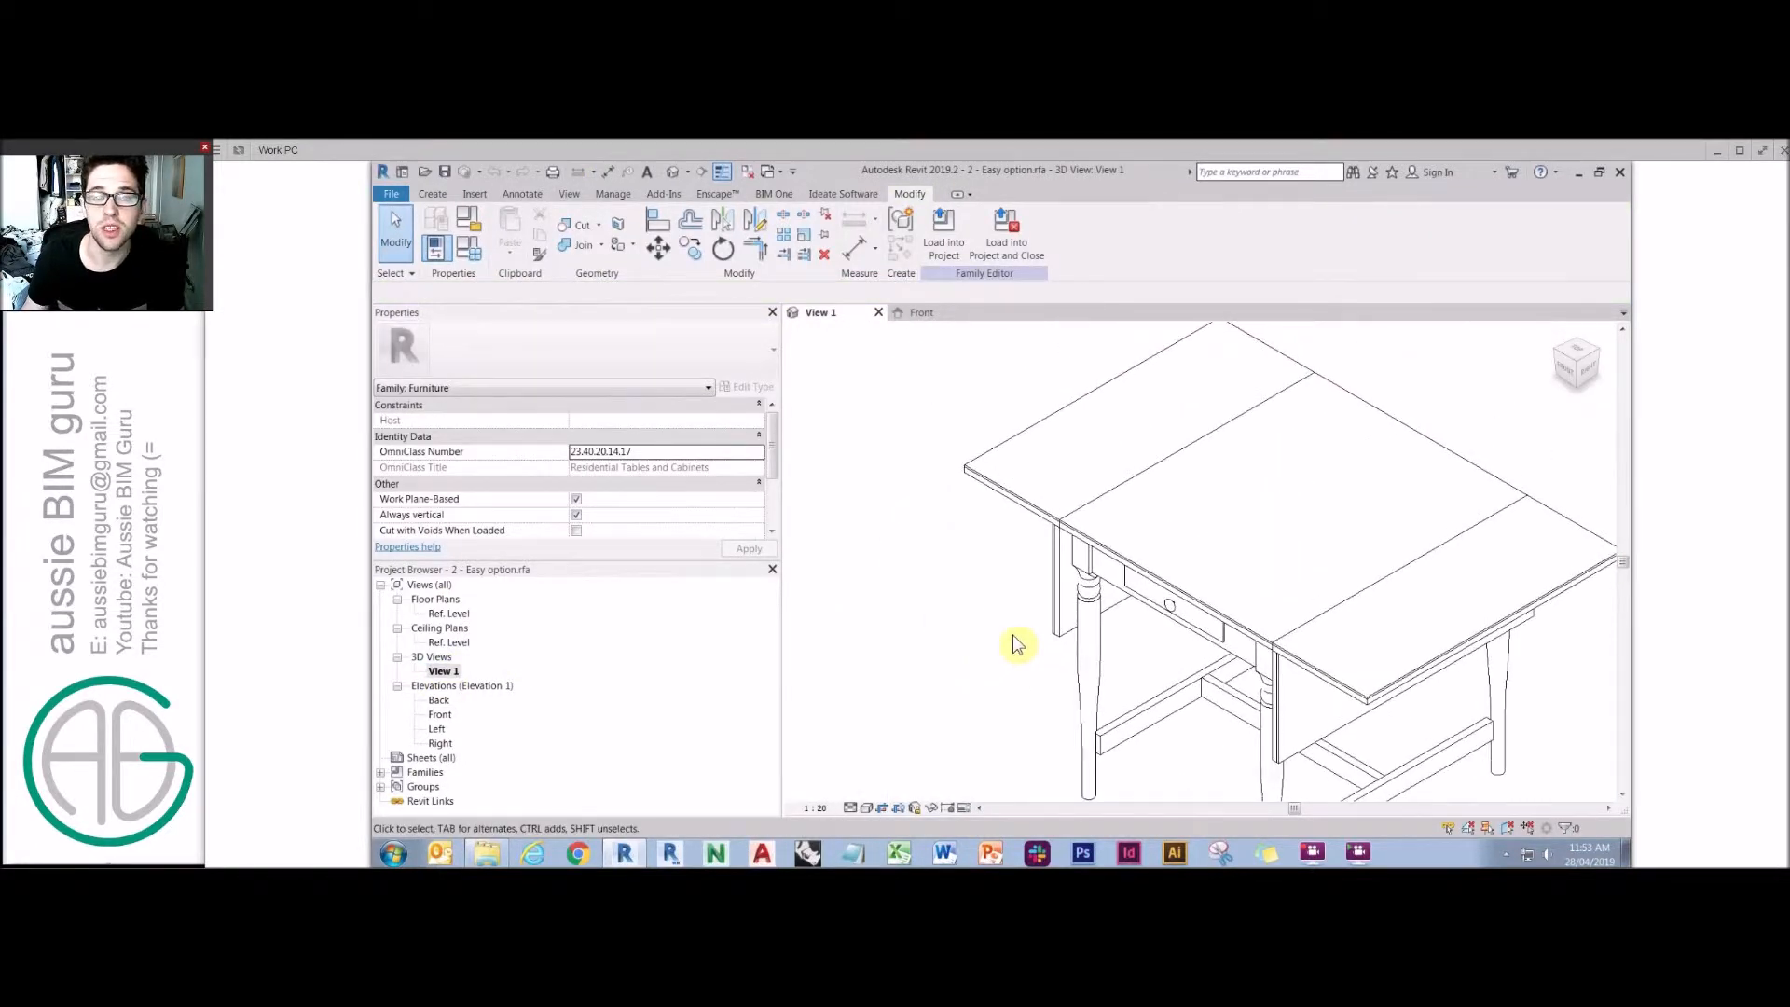
pyautogui.click(989, 495)
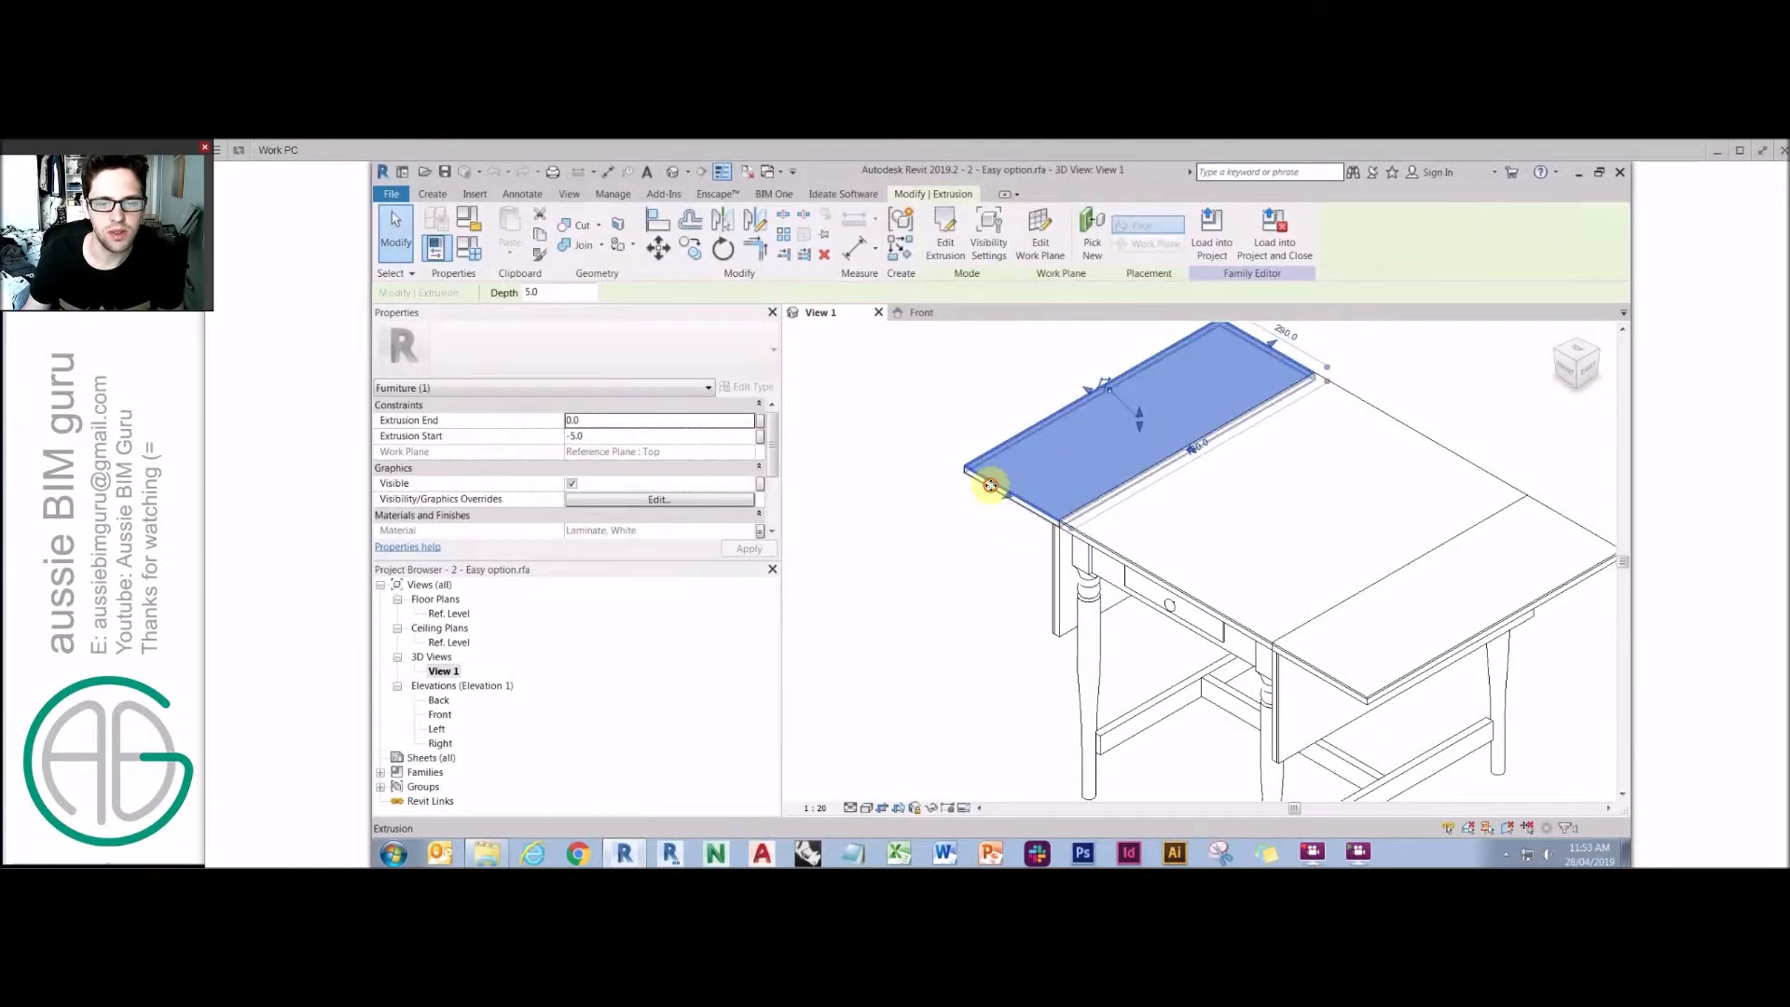
pyautogui.keyDown('ctrl'); pyautogui.click(986, 491); pyautogui.keyUp('ctrl')
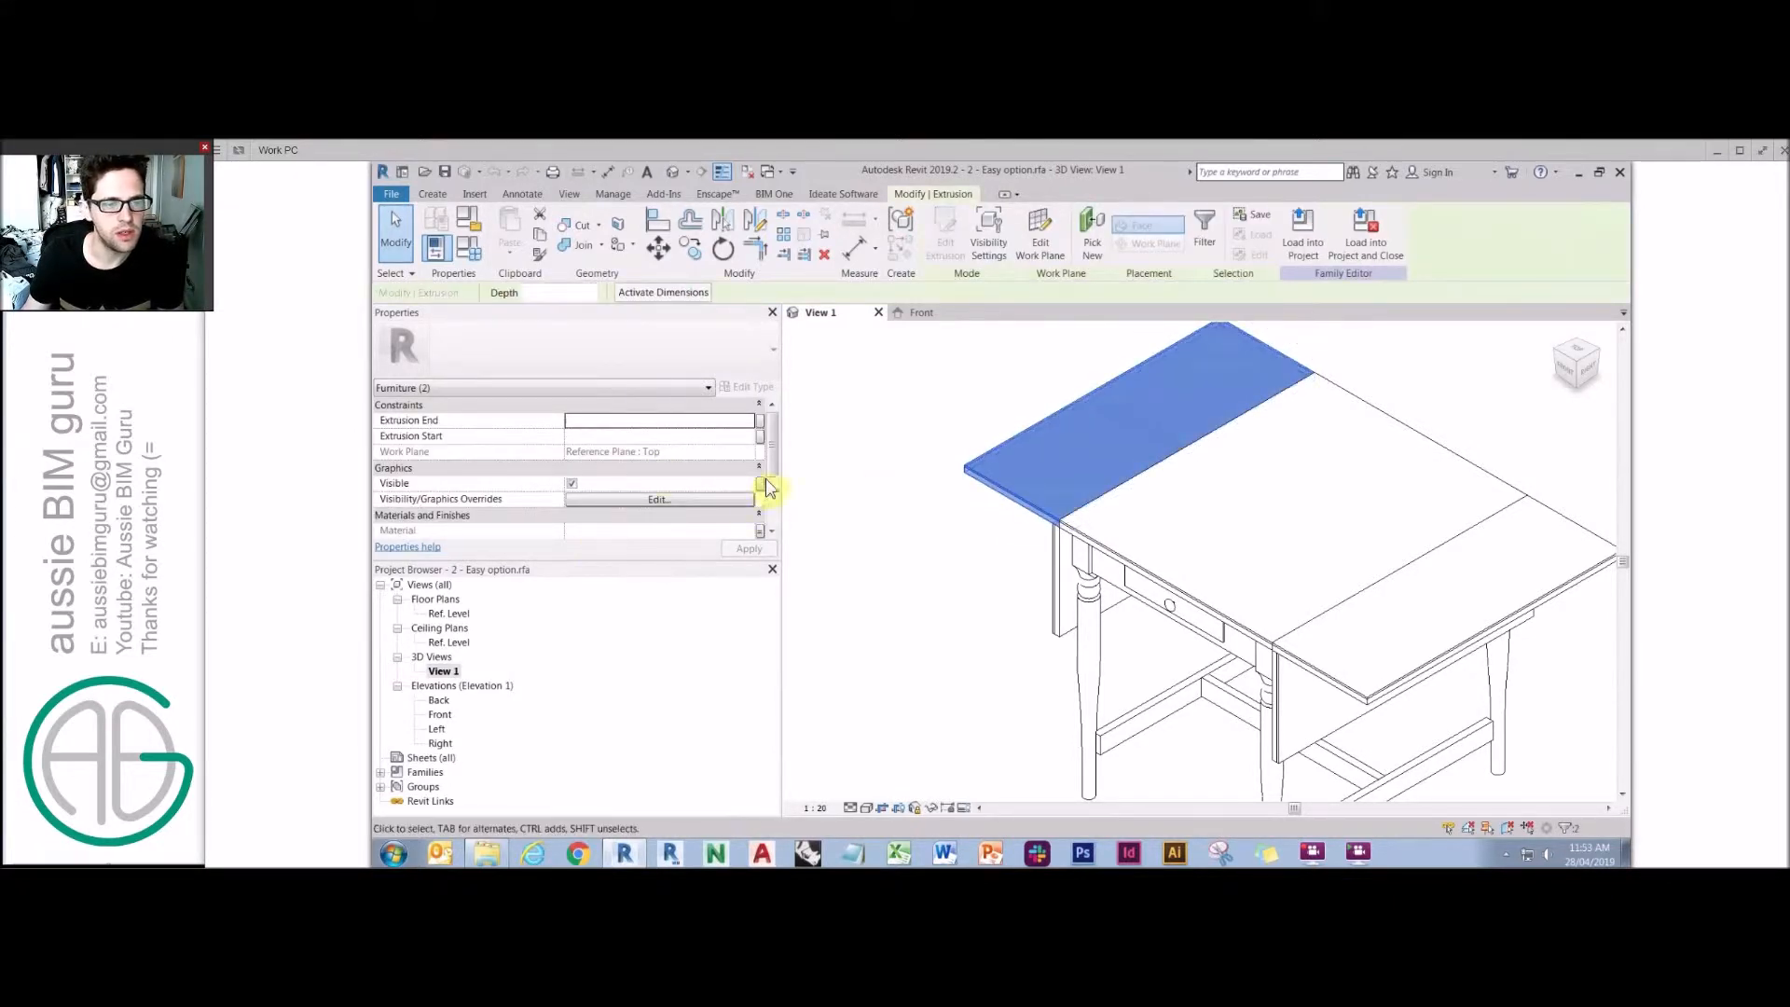
pyautogui.click(760, 483)
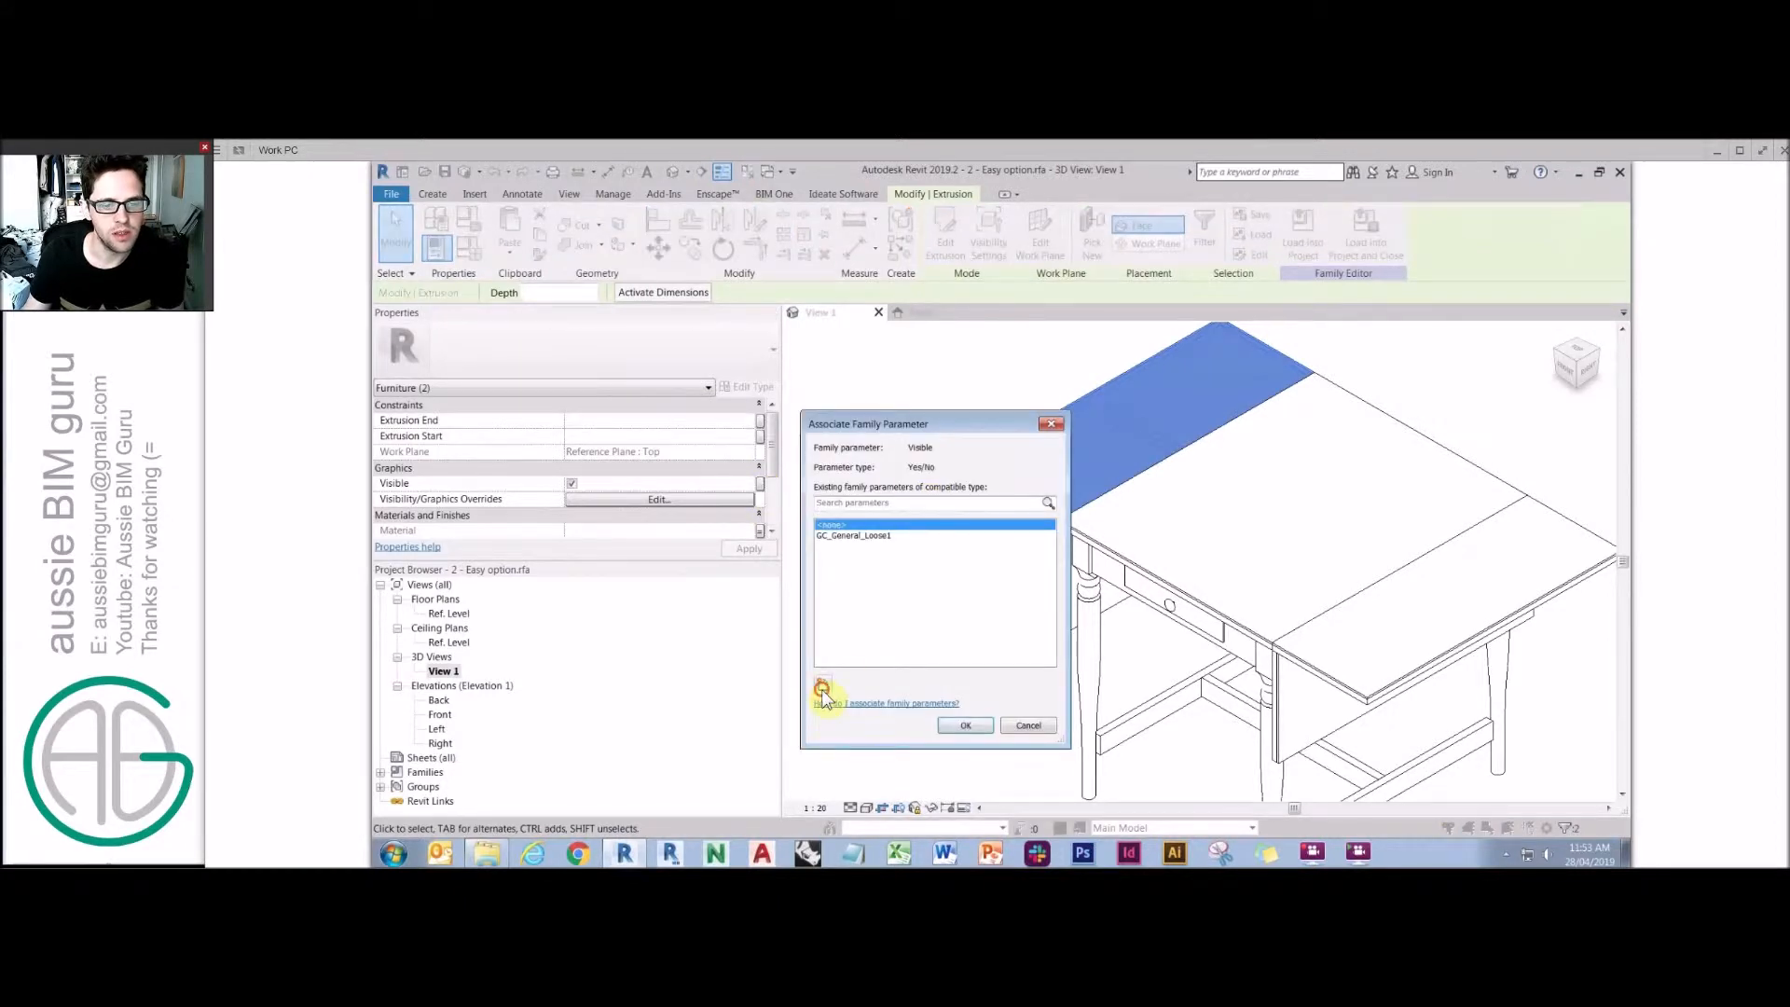
pyautogui.click(822, 685)
pyautogui.press('capslock')
pyautogui.write('Le')
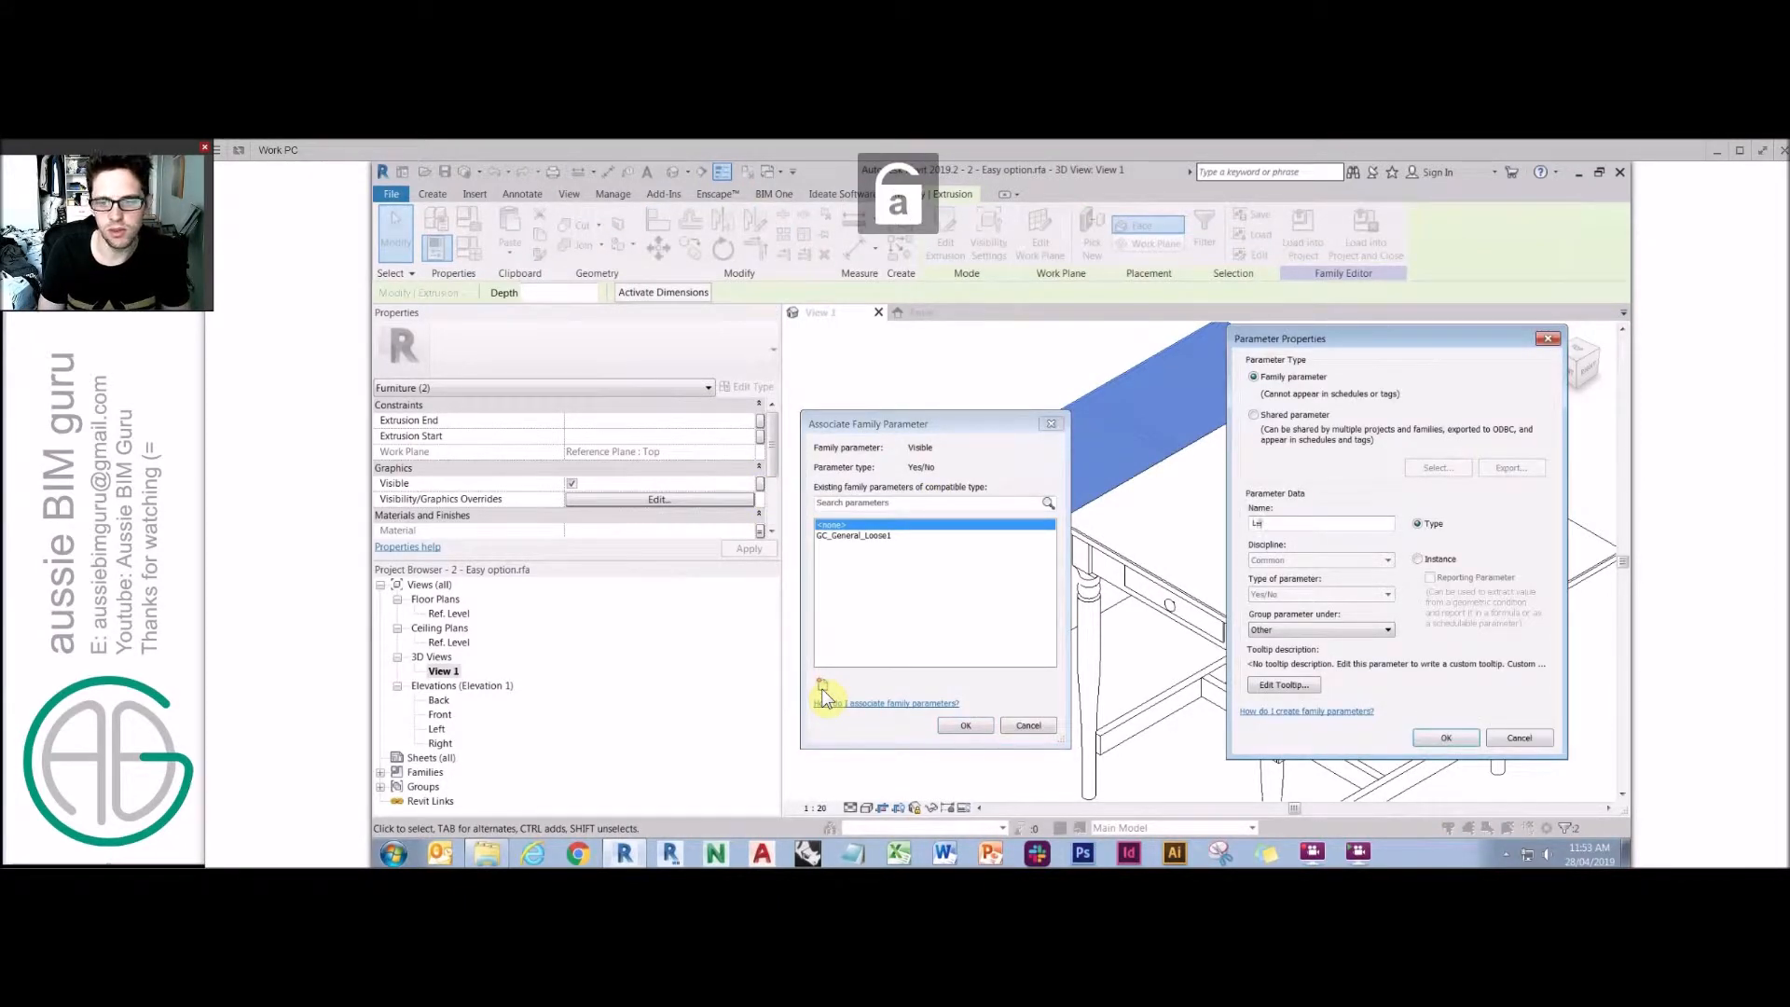
pyautogui.write('ft side open')
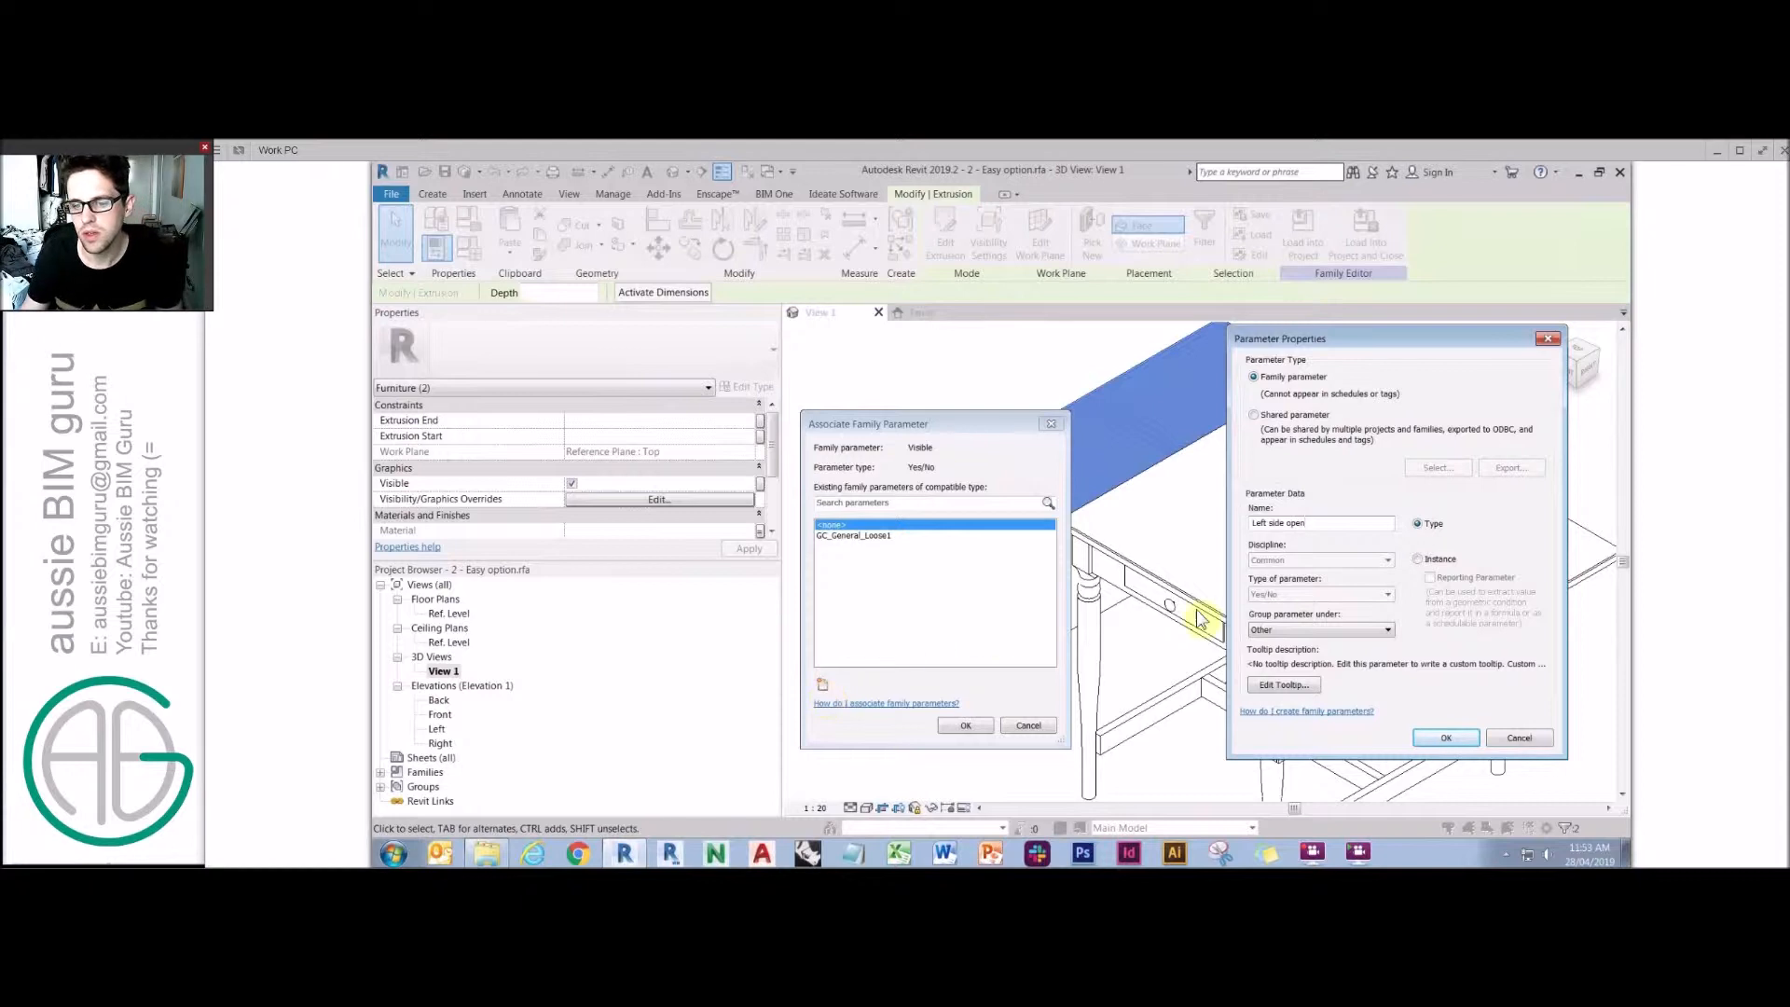
pyautogui.moveTo(1305, 522); pyautogui.dragTo(1251, 523)
pyautogui.click(1435, 561)
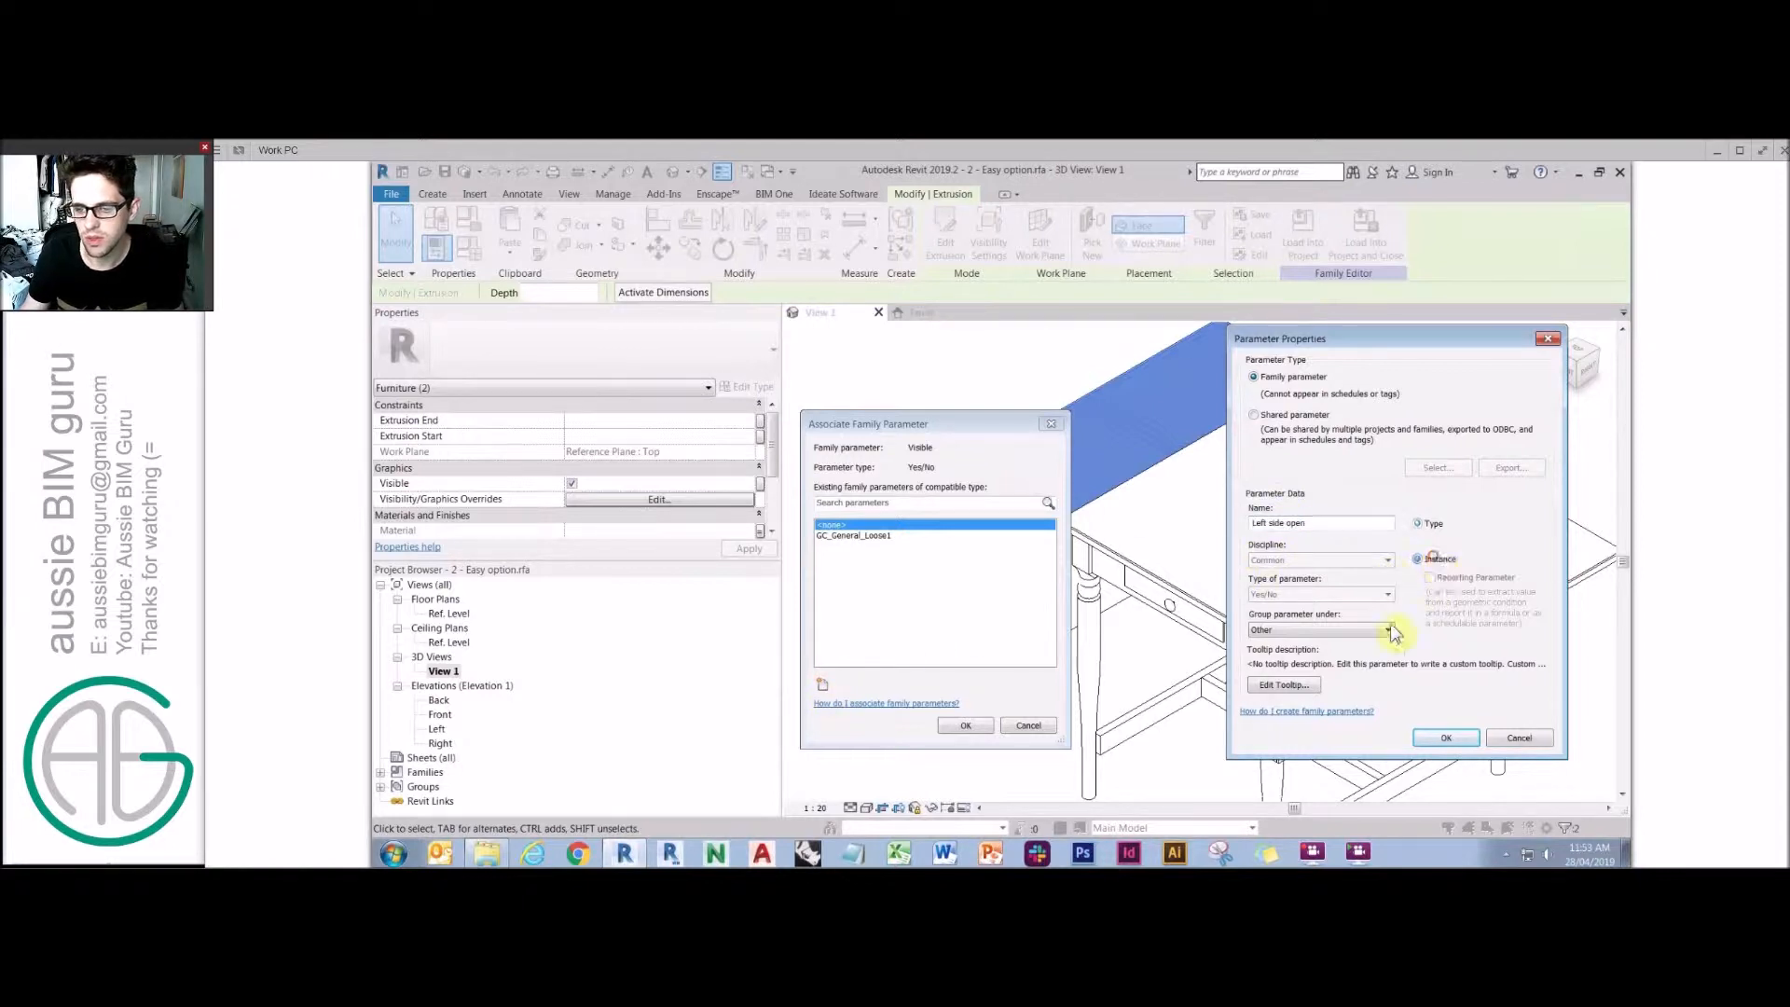
pyautogui.click(1324, 630)
pyautogui.click(1270, 617)
pyautogui.click(1446, 738)
pyautogui.click(966, 725)
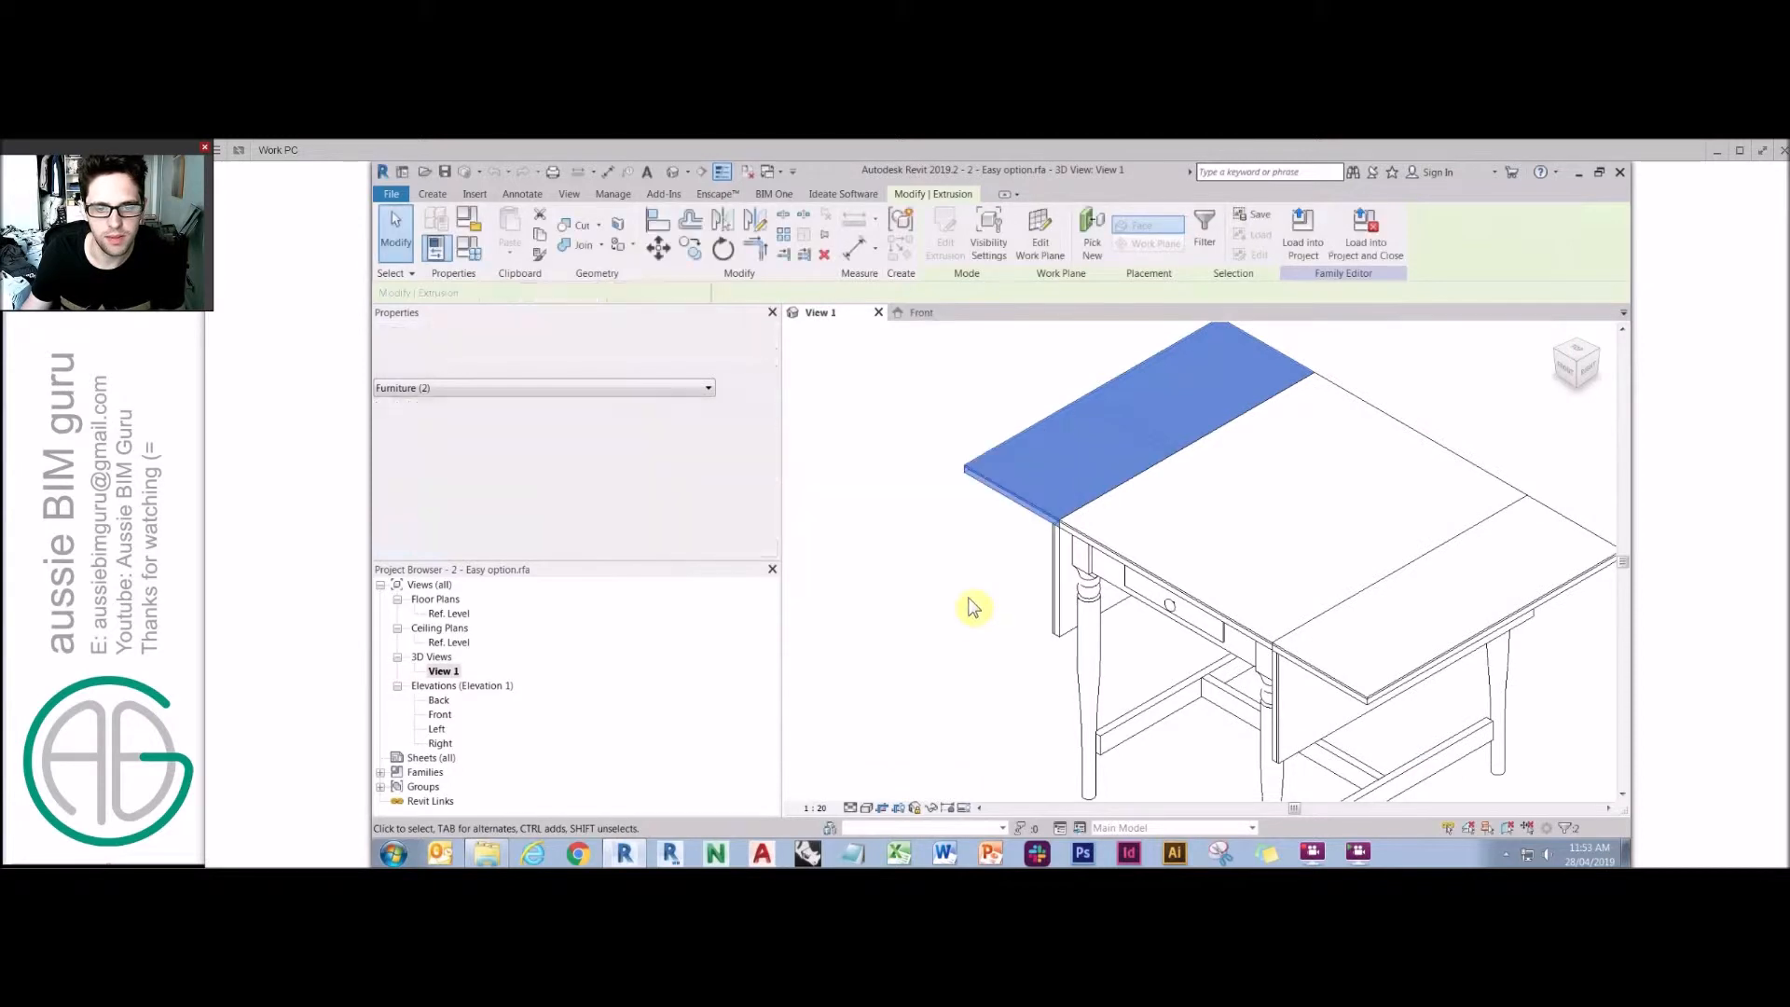
# Link the closed left leaf's visibility to a new instance parameter named Left side closed.
pyautogui.click(1060, 587)
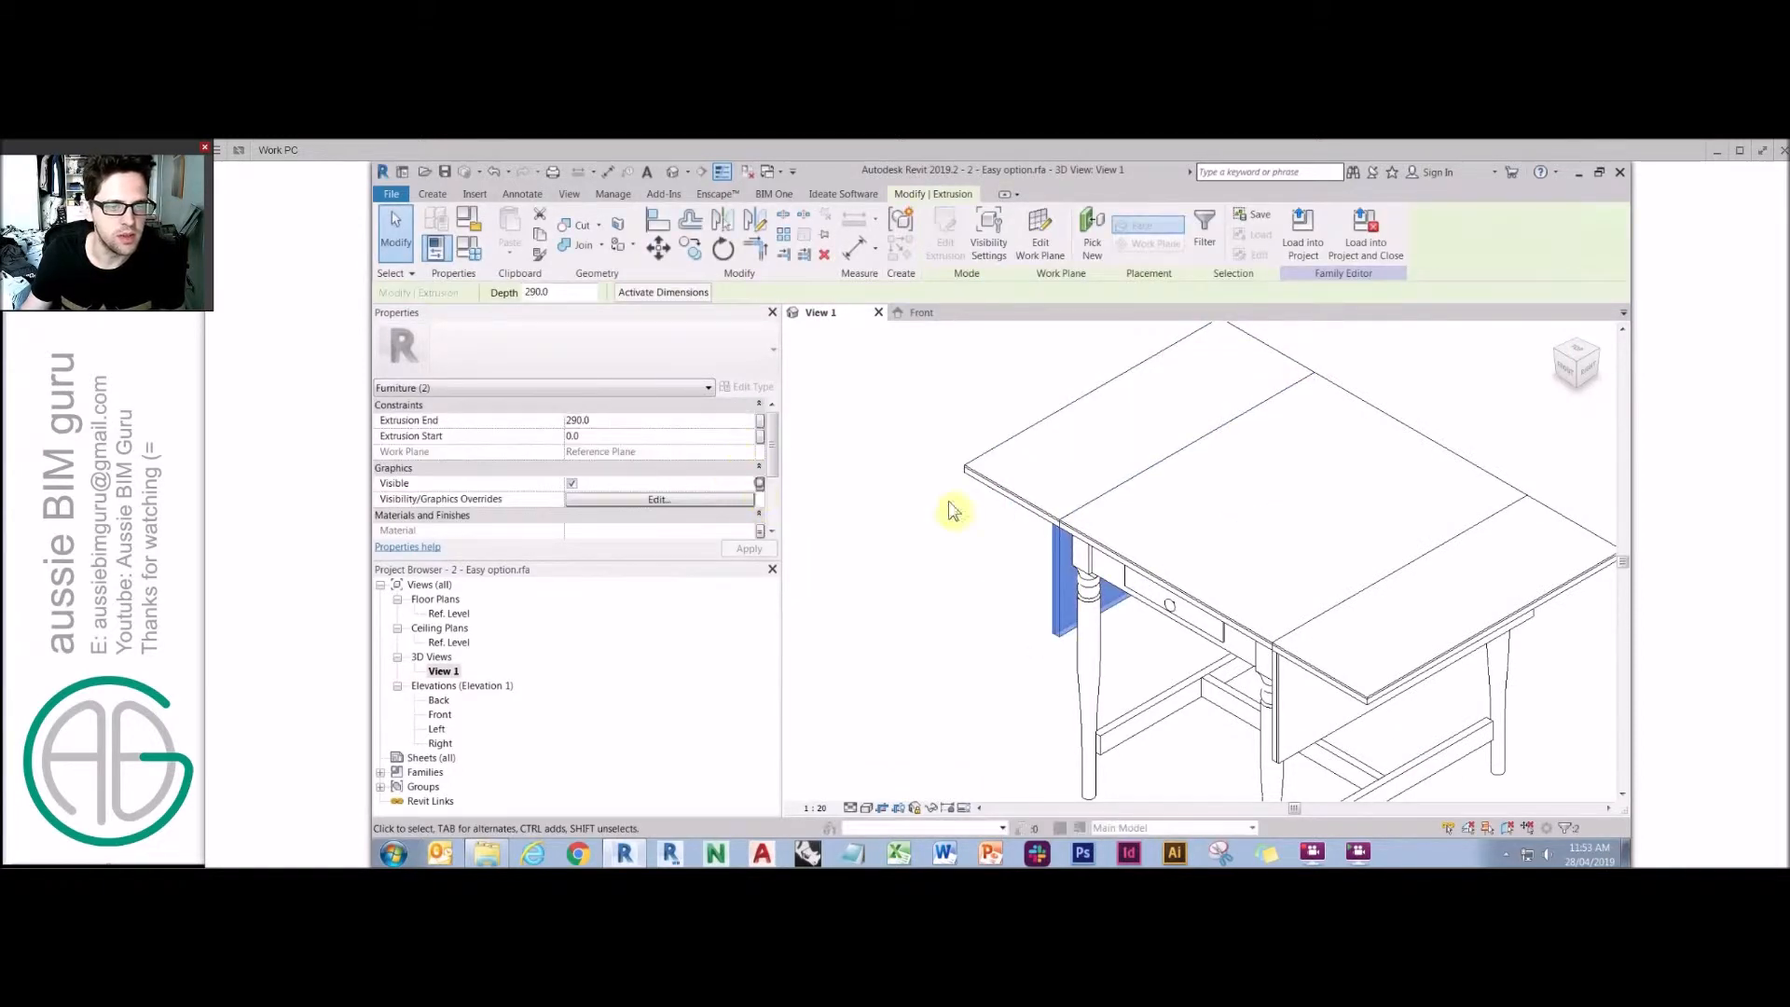
pyautogui.click(760, 484)
pyautogui.click(822, 685)
pyautogui.click(1254, 524)
pyautogui.write('Left side open')
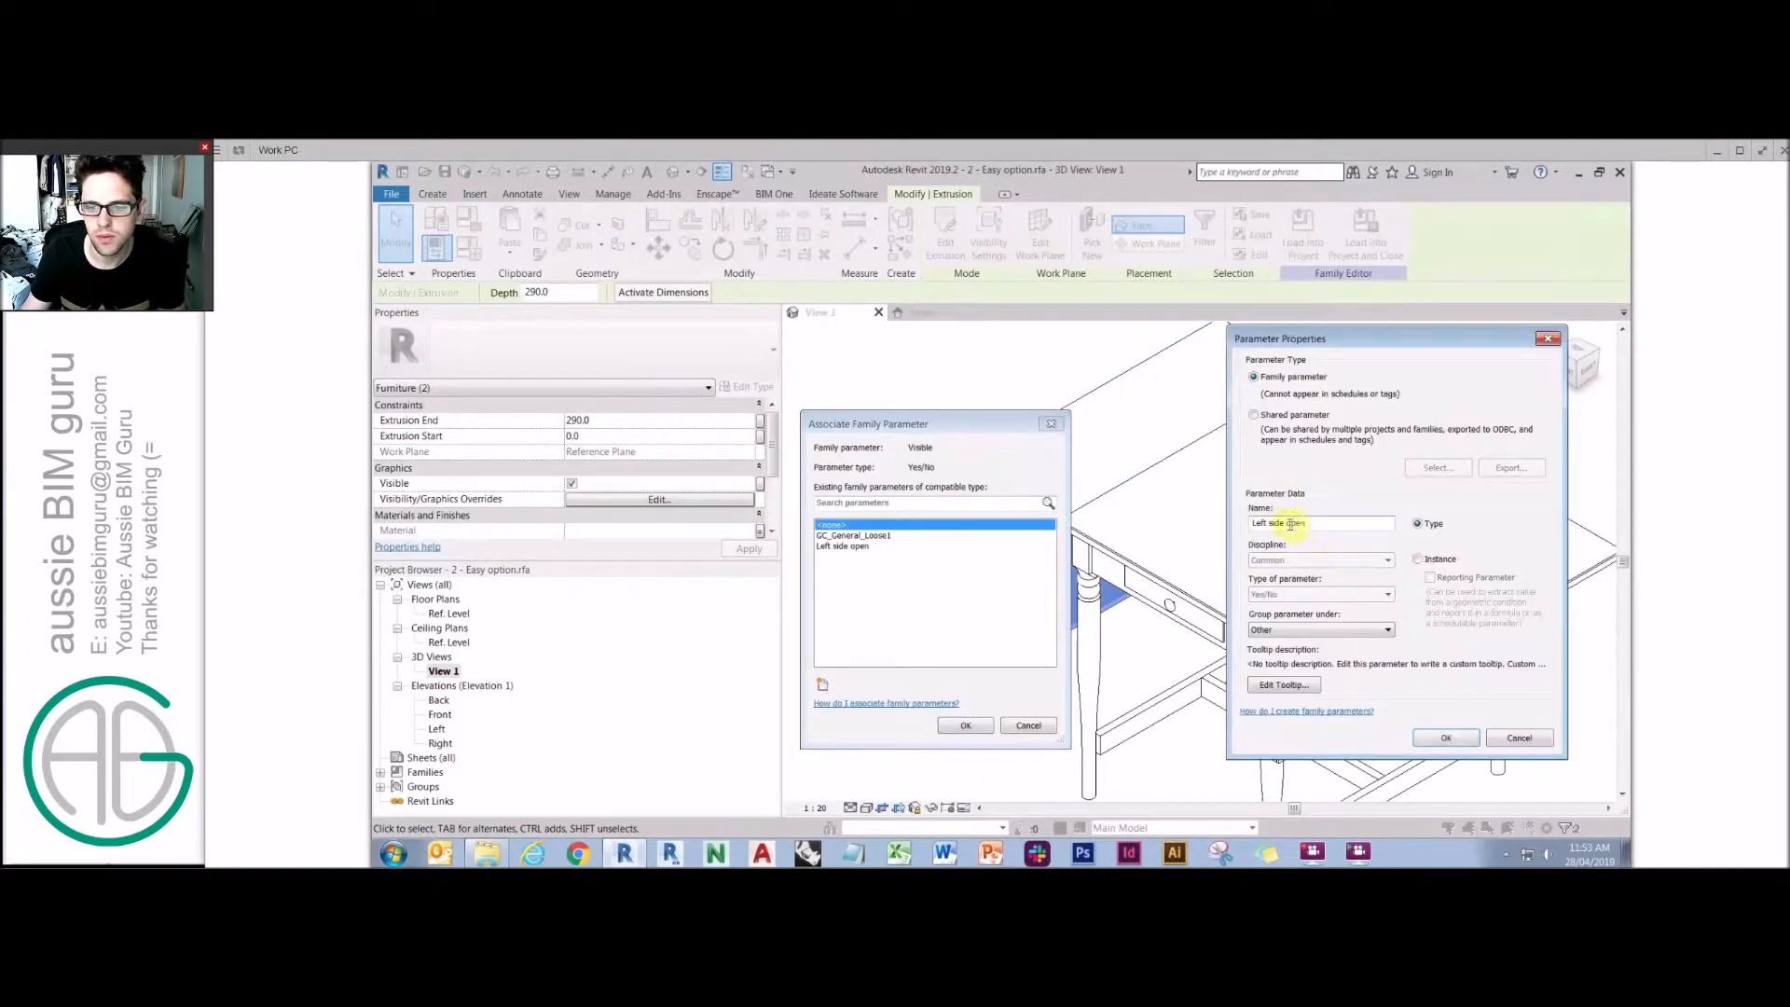
pyautogui.write('losed')
pyautogui.click(1418, 559)
pyautogui.click(1444, 741)
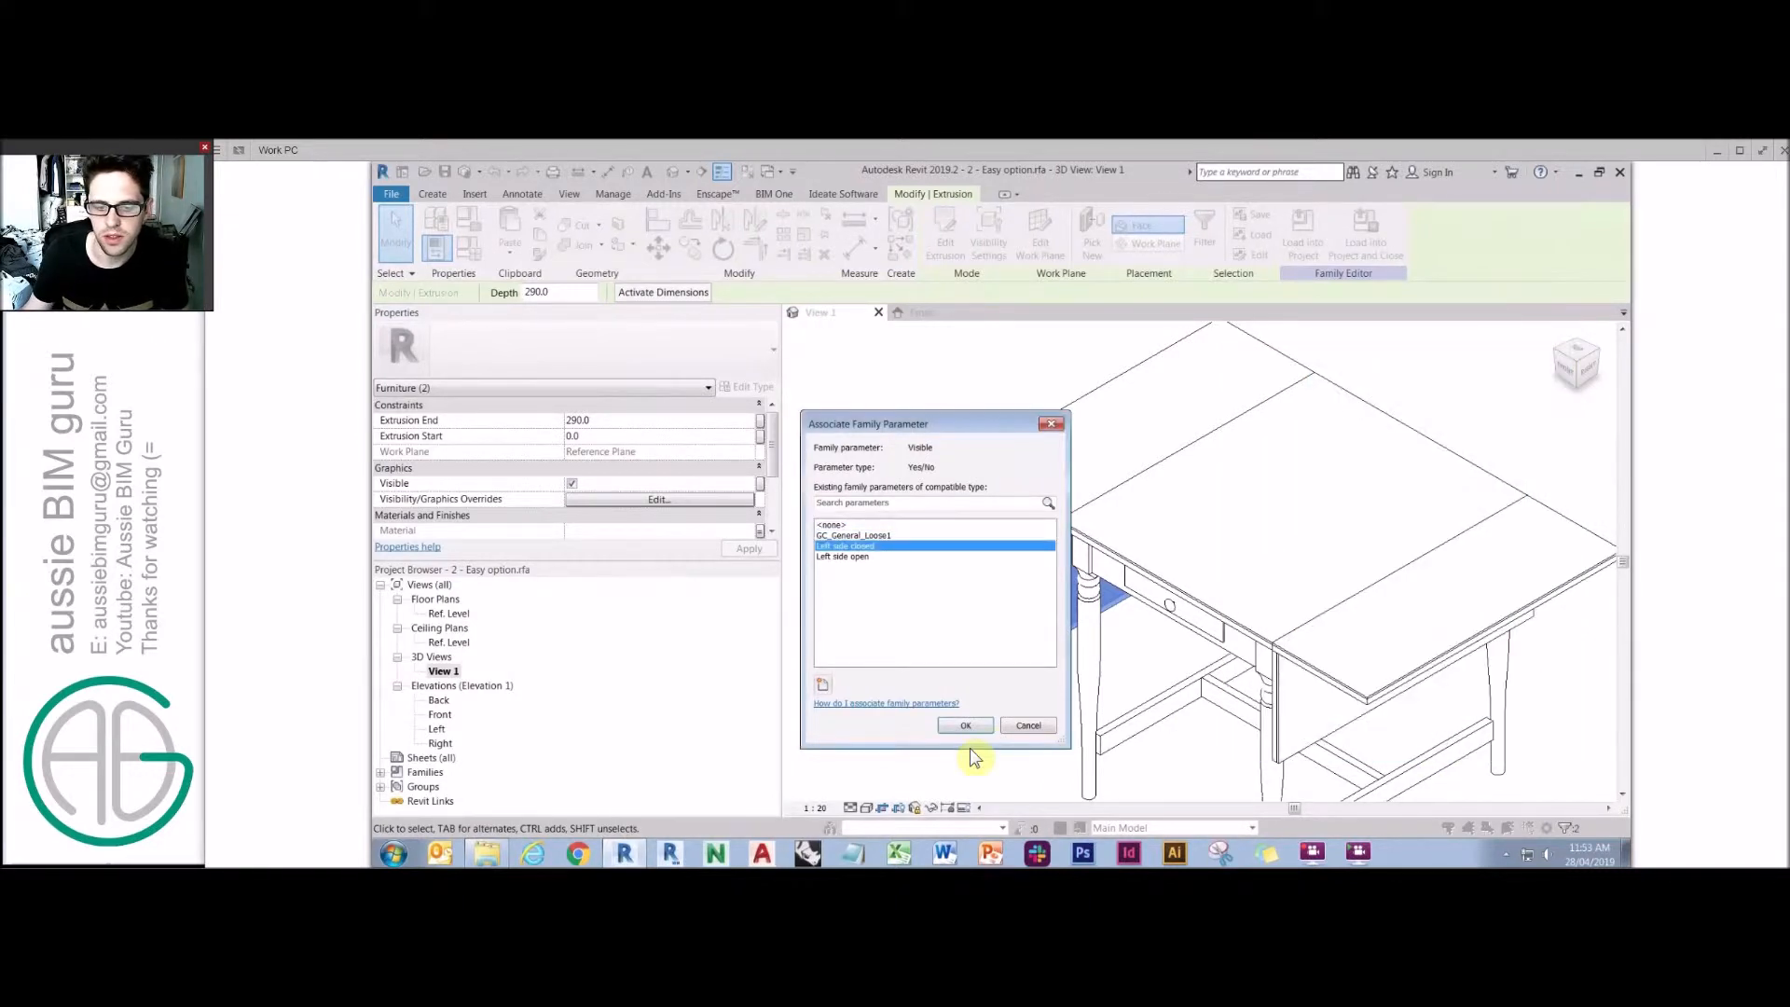
pyautogui.click(964, 726)
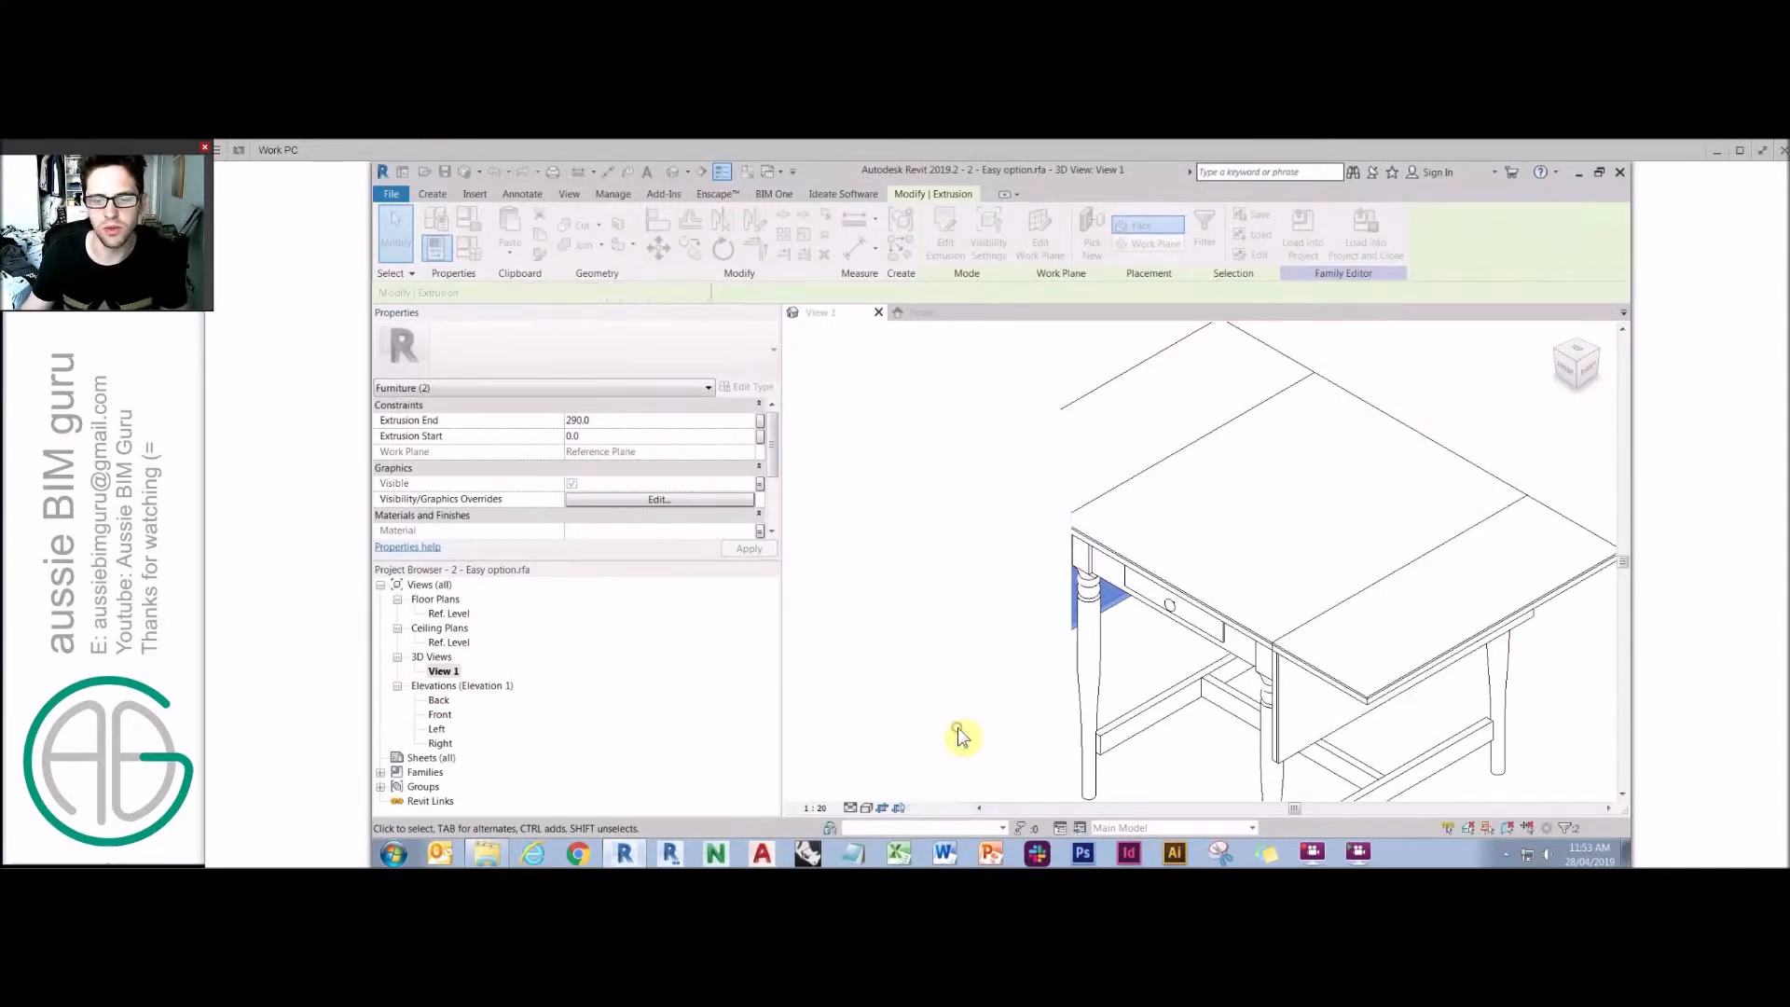
# Link the open right leaf's visibility to a new instance parameter named Right side open, grouped under Visibility.
pyautogui.click(1355, 688)
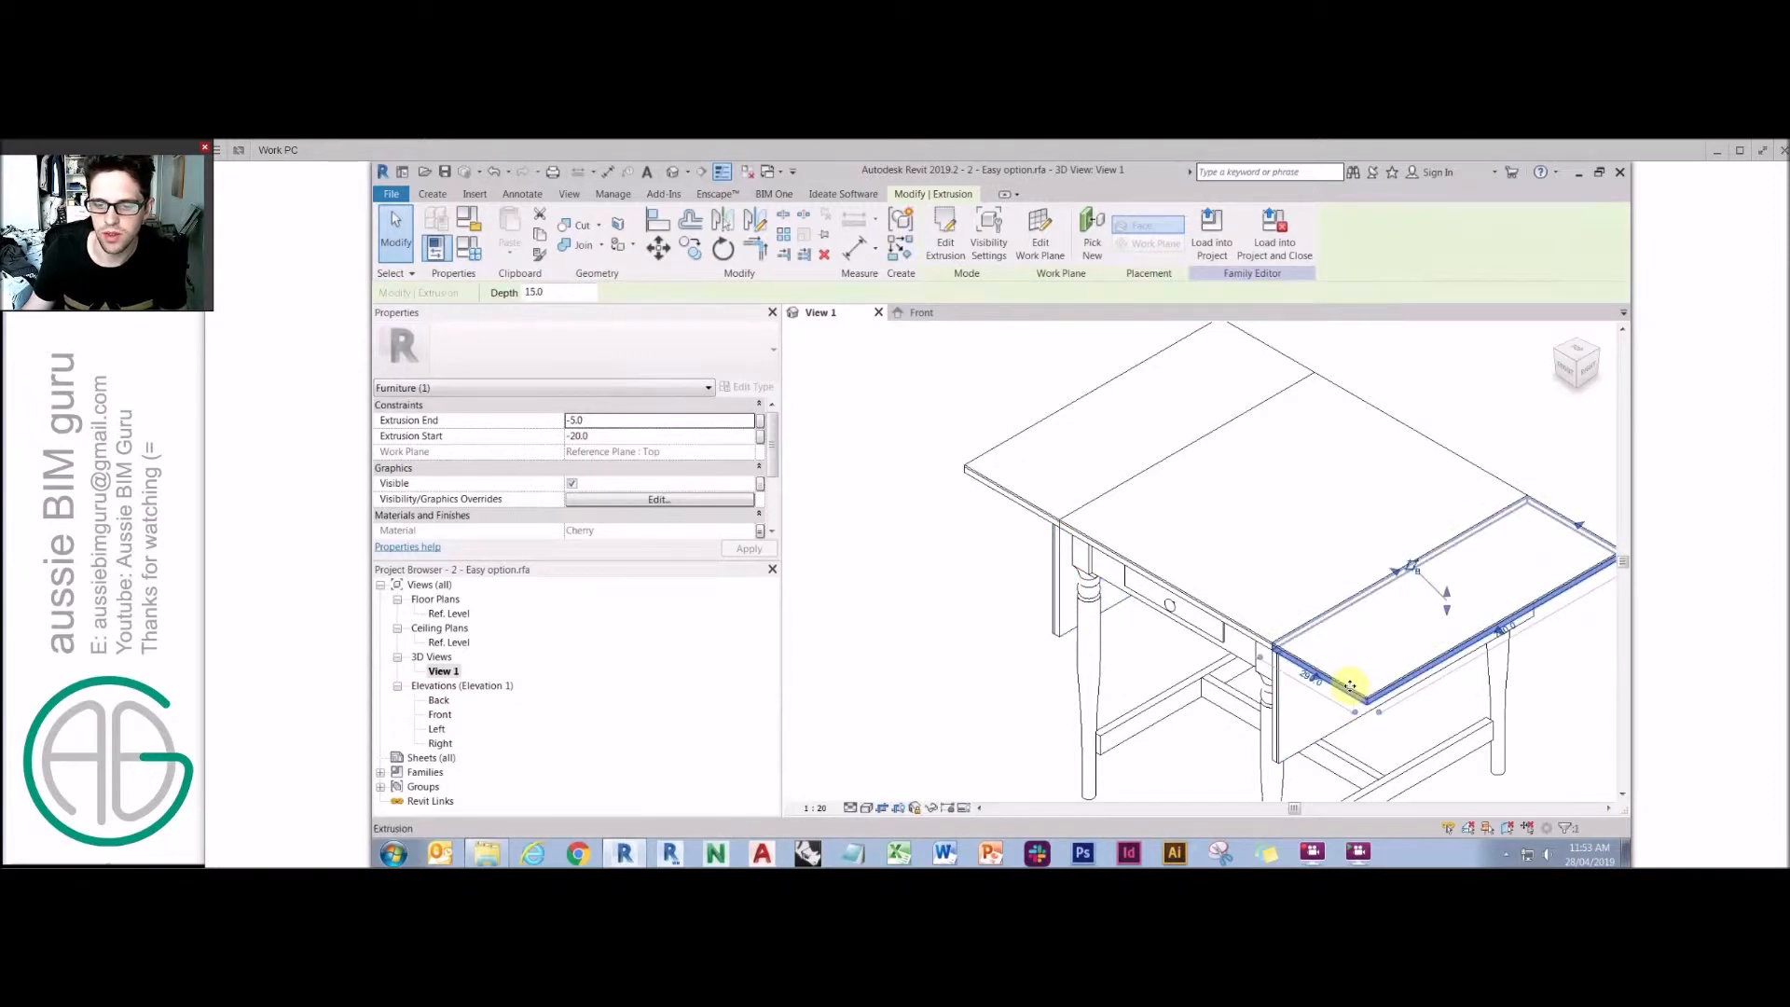
pyautogui.click(1538, 507)
pyautogui.keyDown('ctrl'); pyautogui.click(1538, 506); pyautogui.keyUp('ctrl')
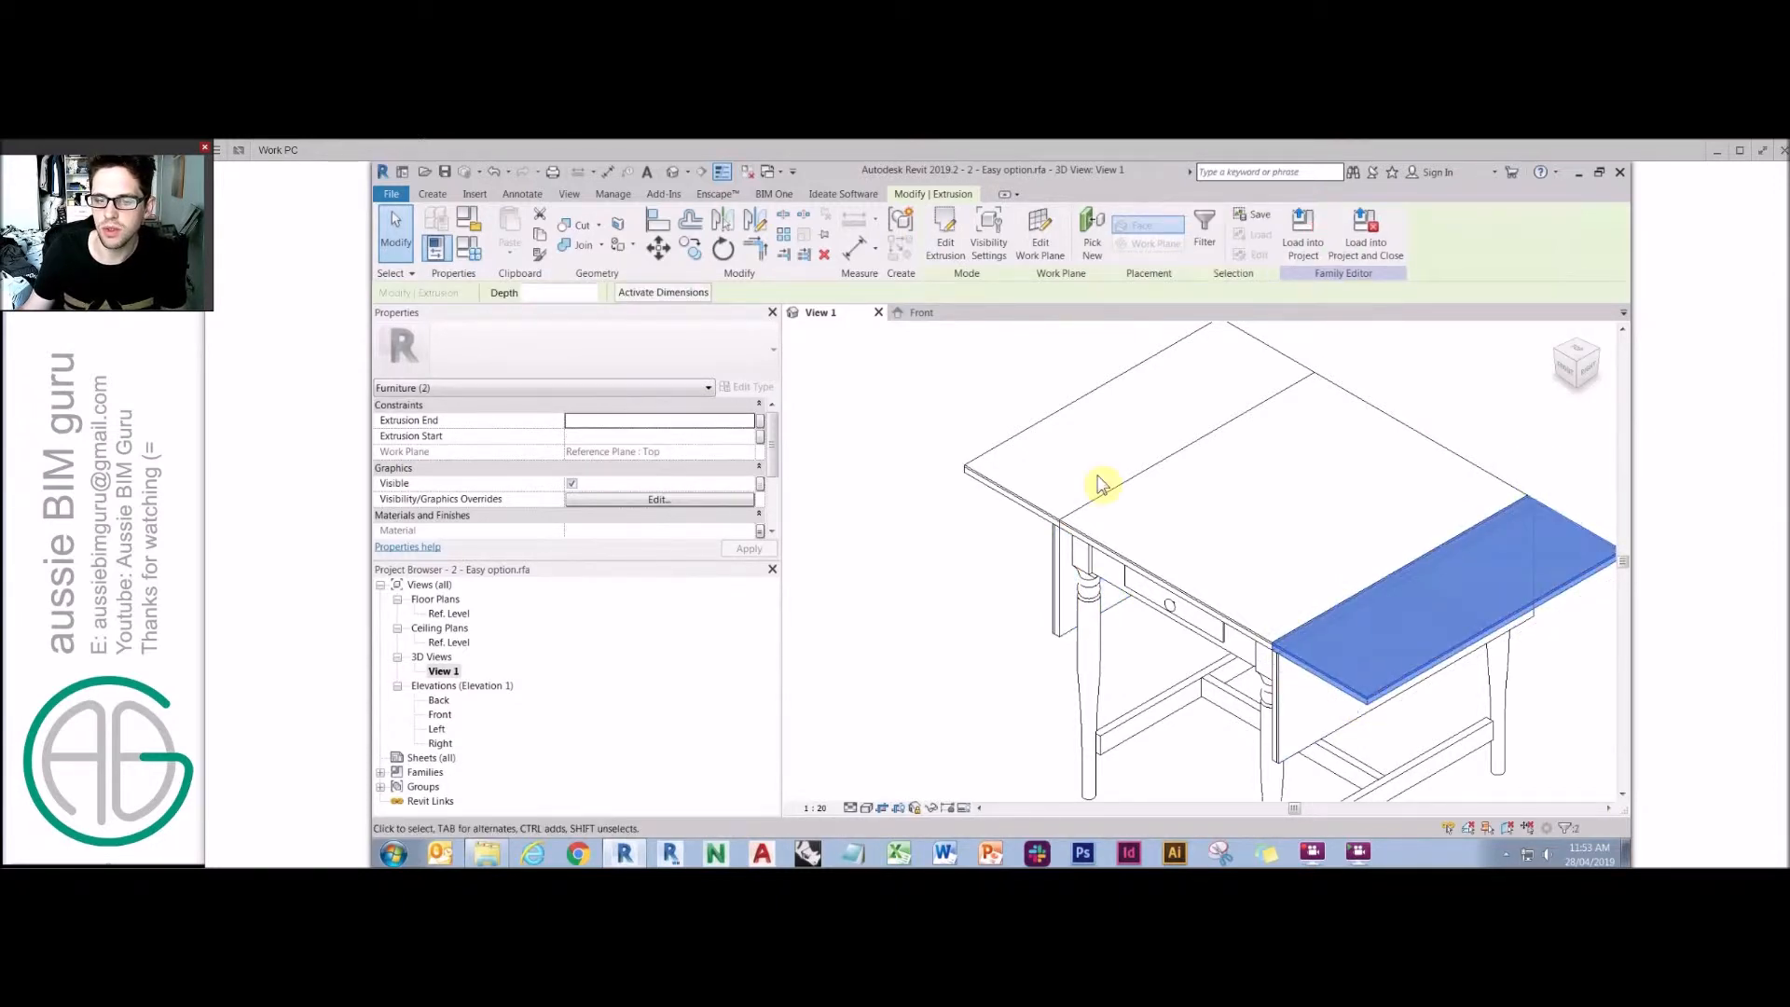
pyautogui.click(760, 483)
pyautogui.click(821, 687)
pyautogui.write('Left side open')
pyautogui.press('capslock')
pyautogui.moveTo(1267, 522); pyautogui.dragTo(1144, 525)
pyautogui.write('R')
pyautogui.press('capslock')
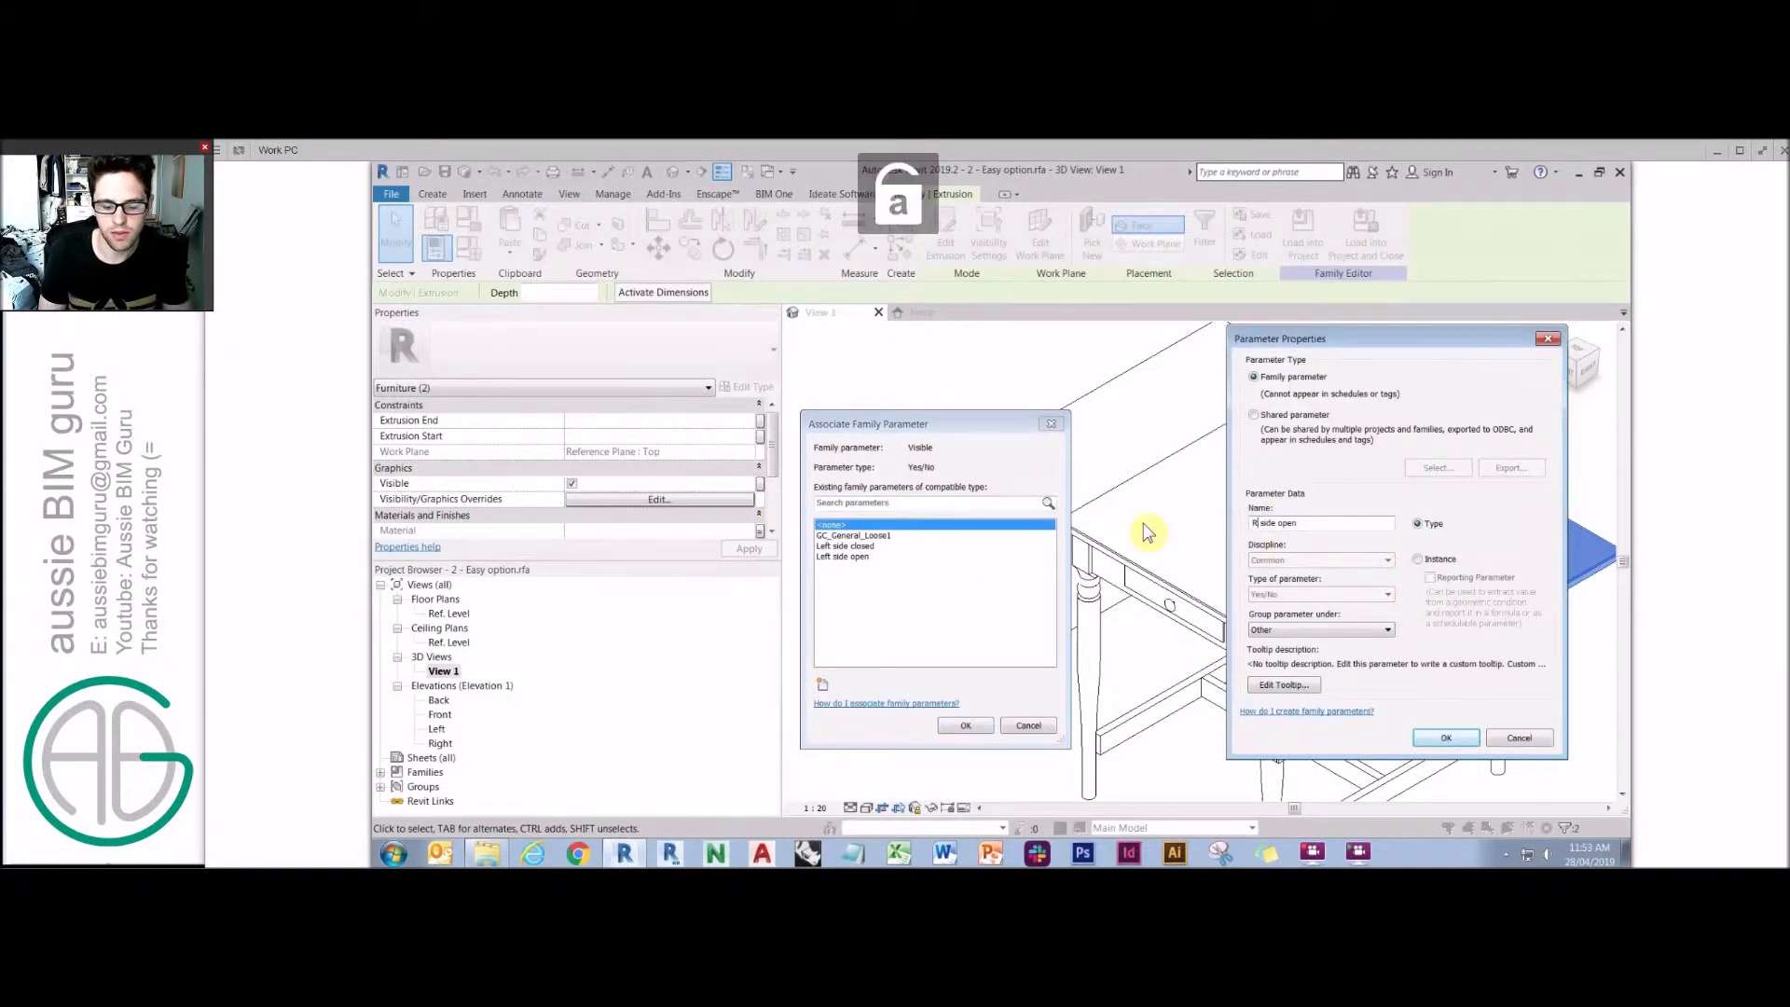
pyautogui.write('ight')
pyautogui.click(1418, 558)
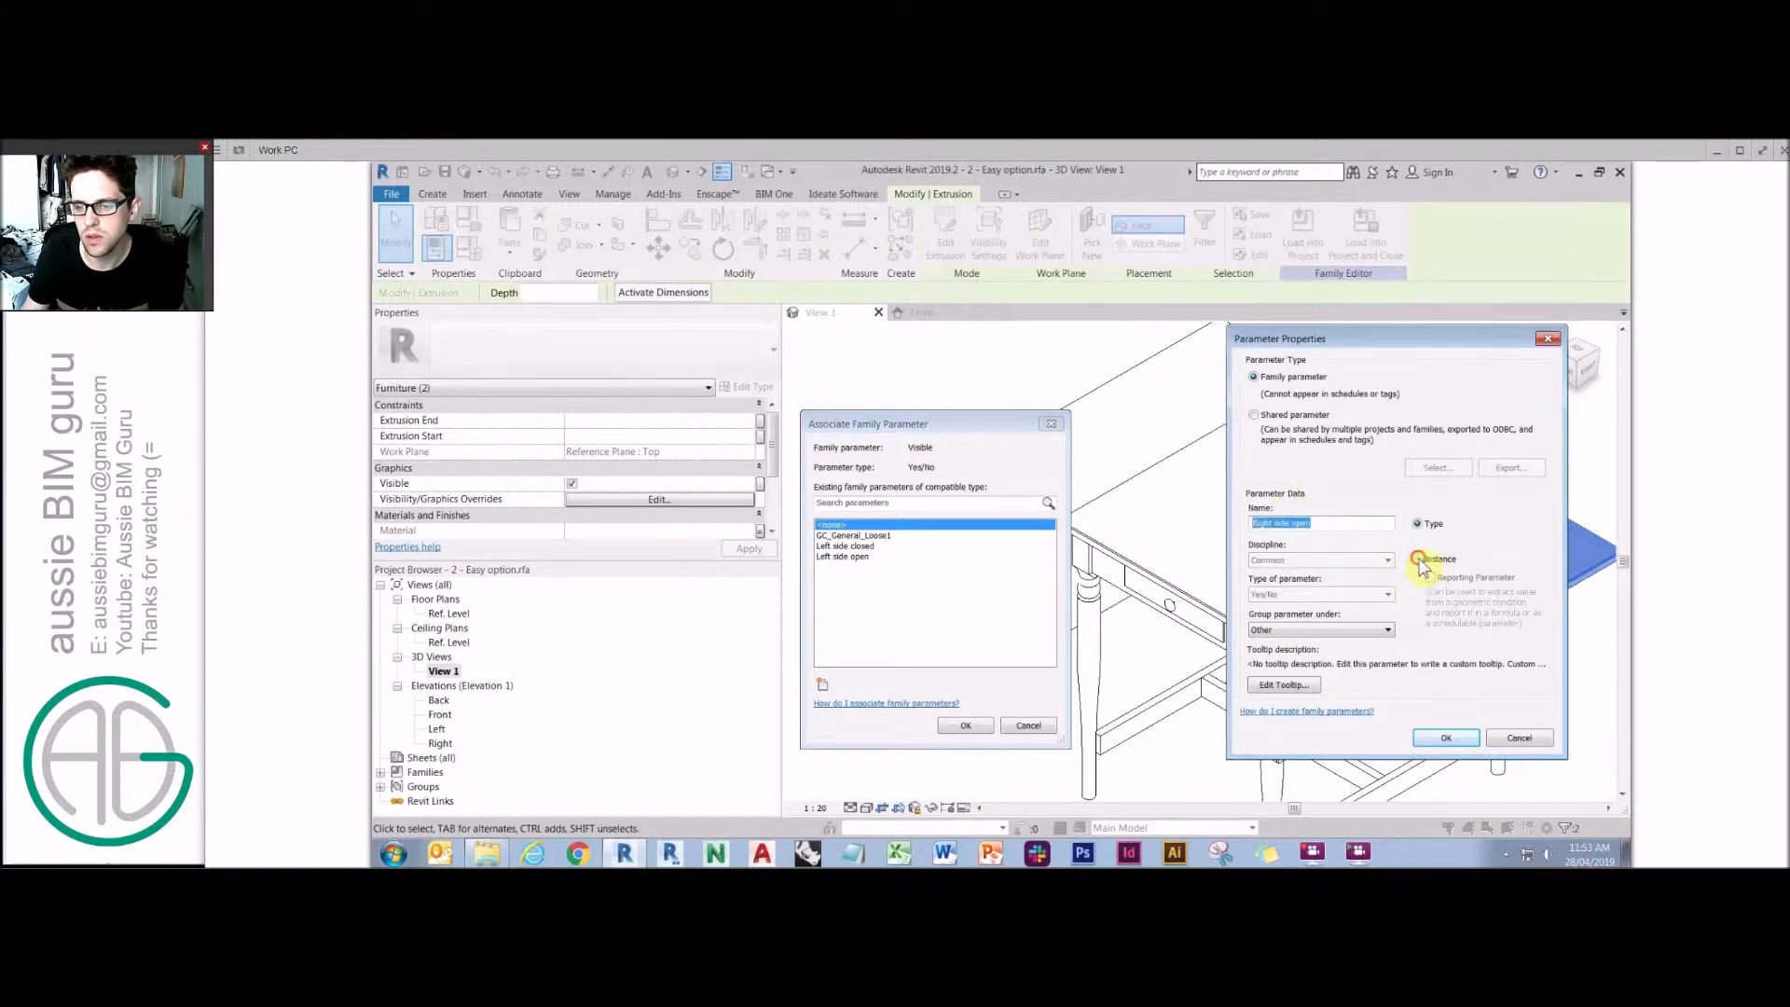
pyautogui.click(1369, 630)
pyautogui.click(1360, 620)
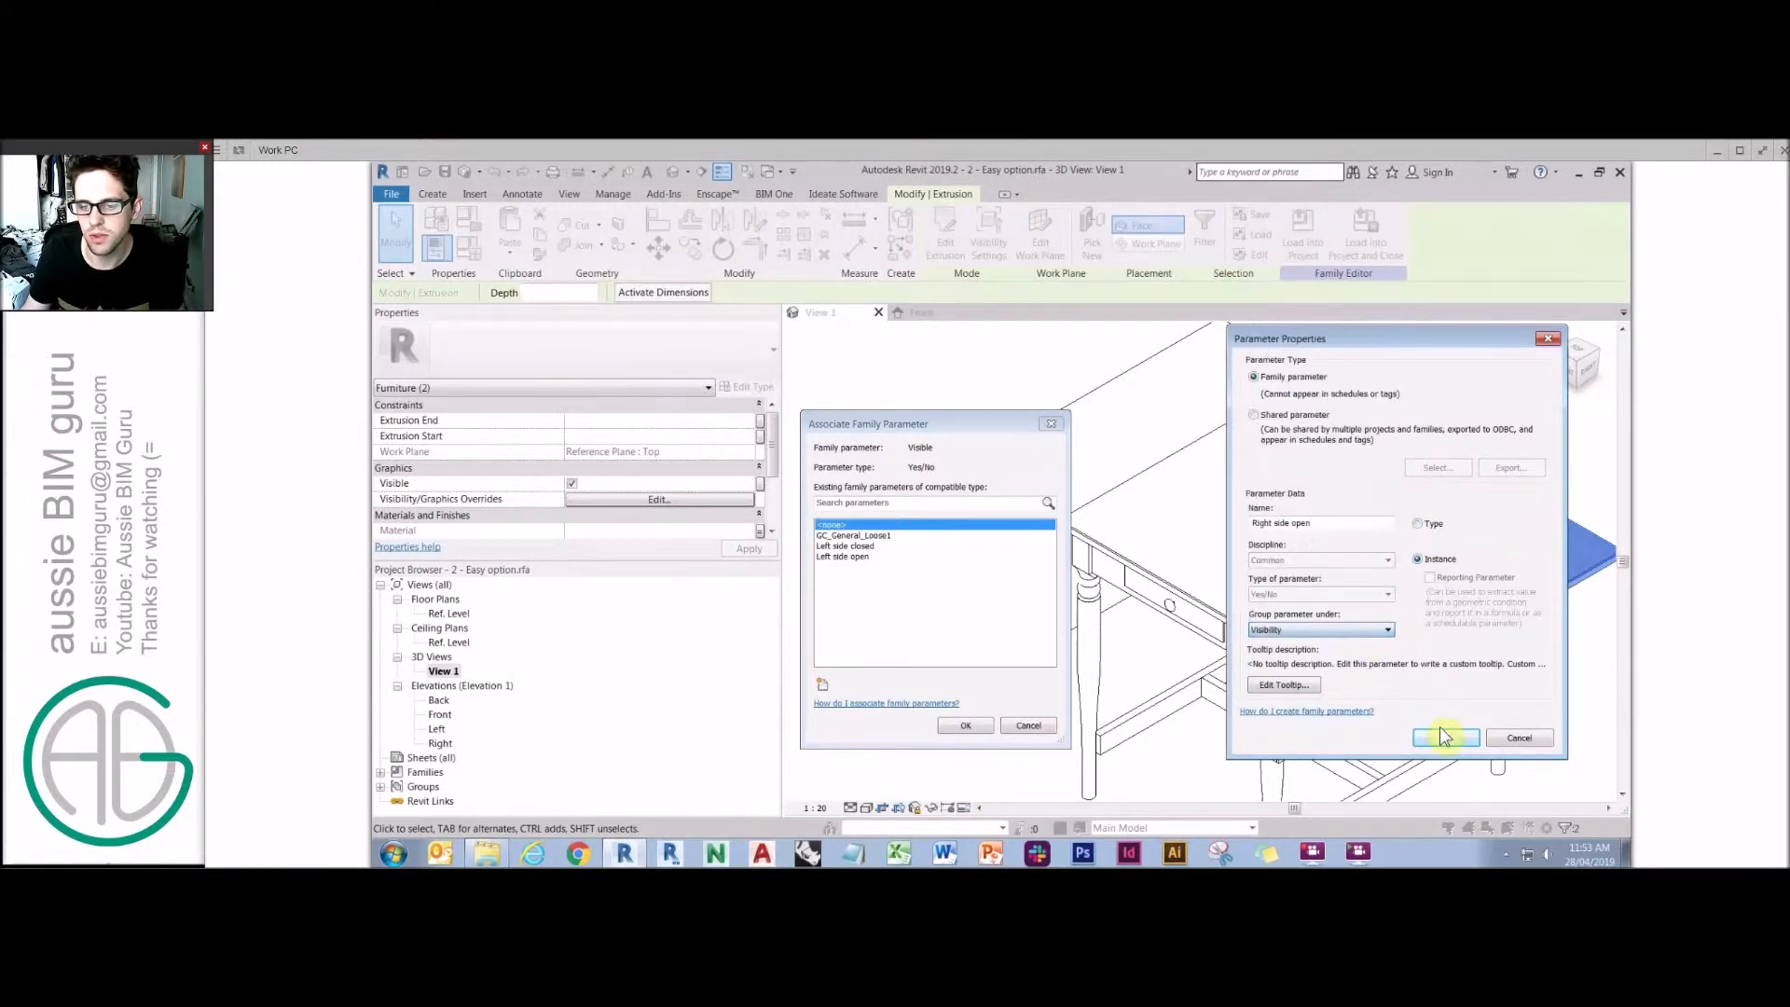
pyautogui.click(1445, 737)
pyautogui.click(965, 725)
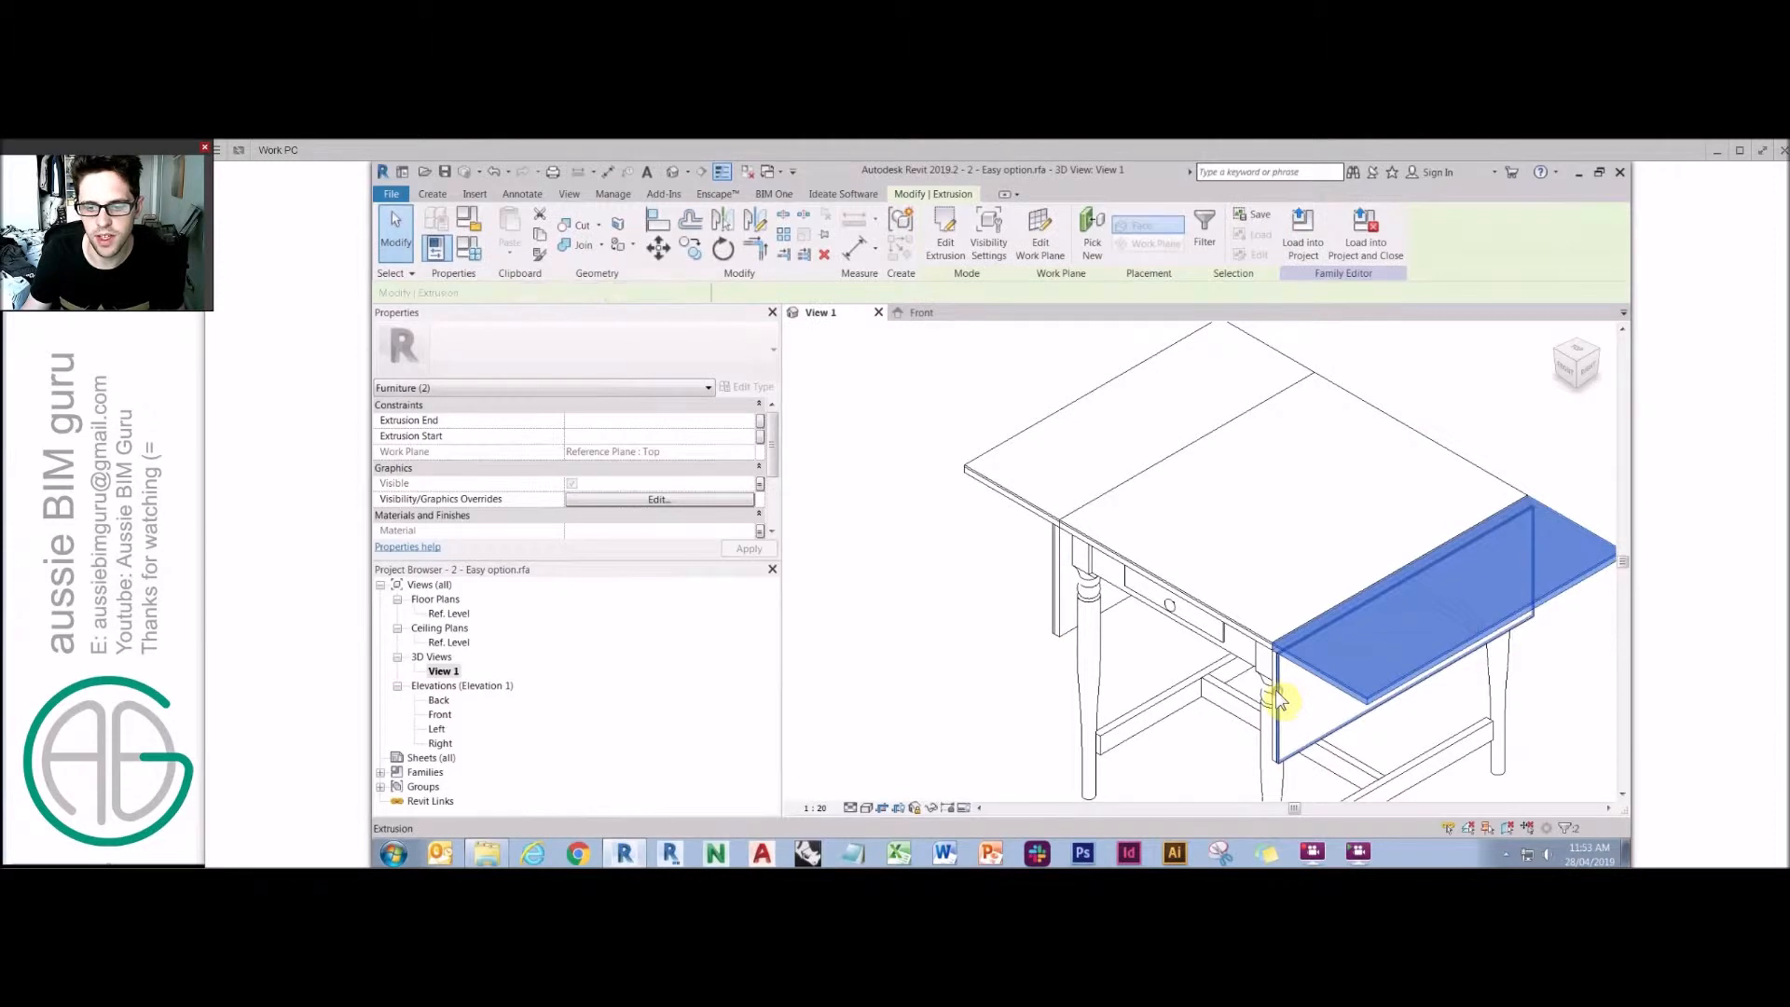
# Link the closed right leaf's visibility to a new instance parameter named Right side closed.
pyautogui.click(1270, 688)
pyautogui.click(1272, 688)
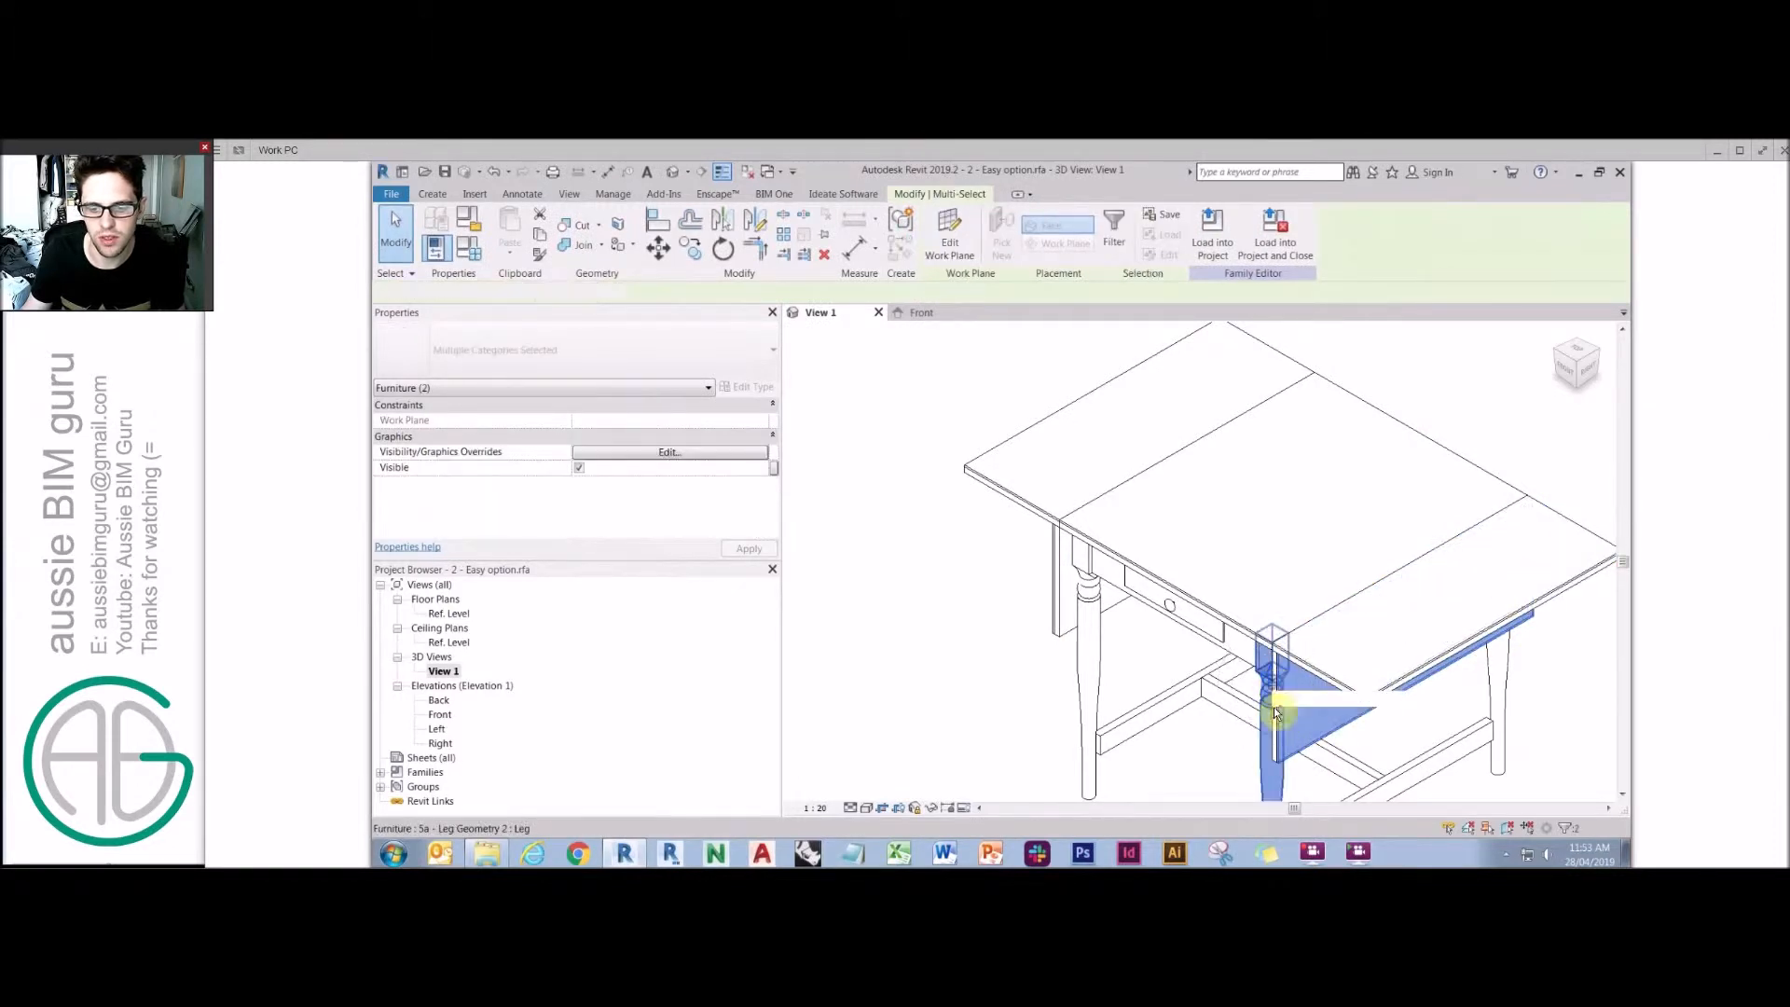
pyautogui.click(1275, 745)
pyautogui.keyDown('ctrl'); pyautogui.click(1275, 746); pyautogui.keyUp('ctrl')
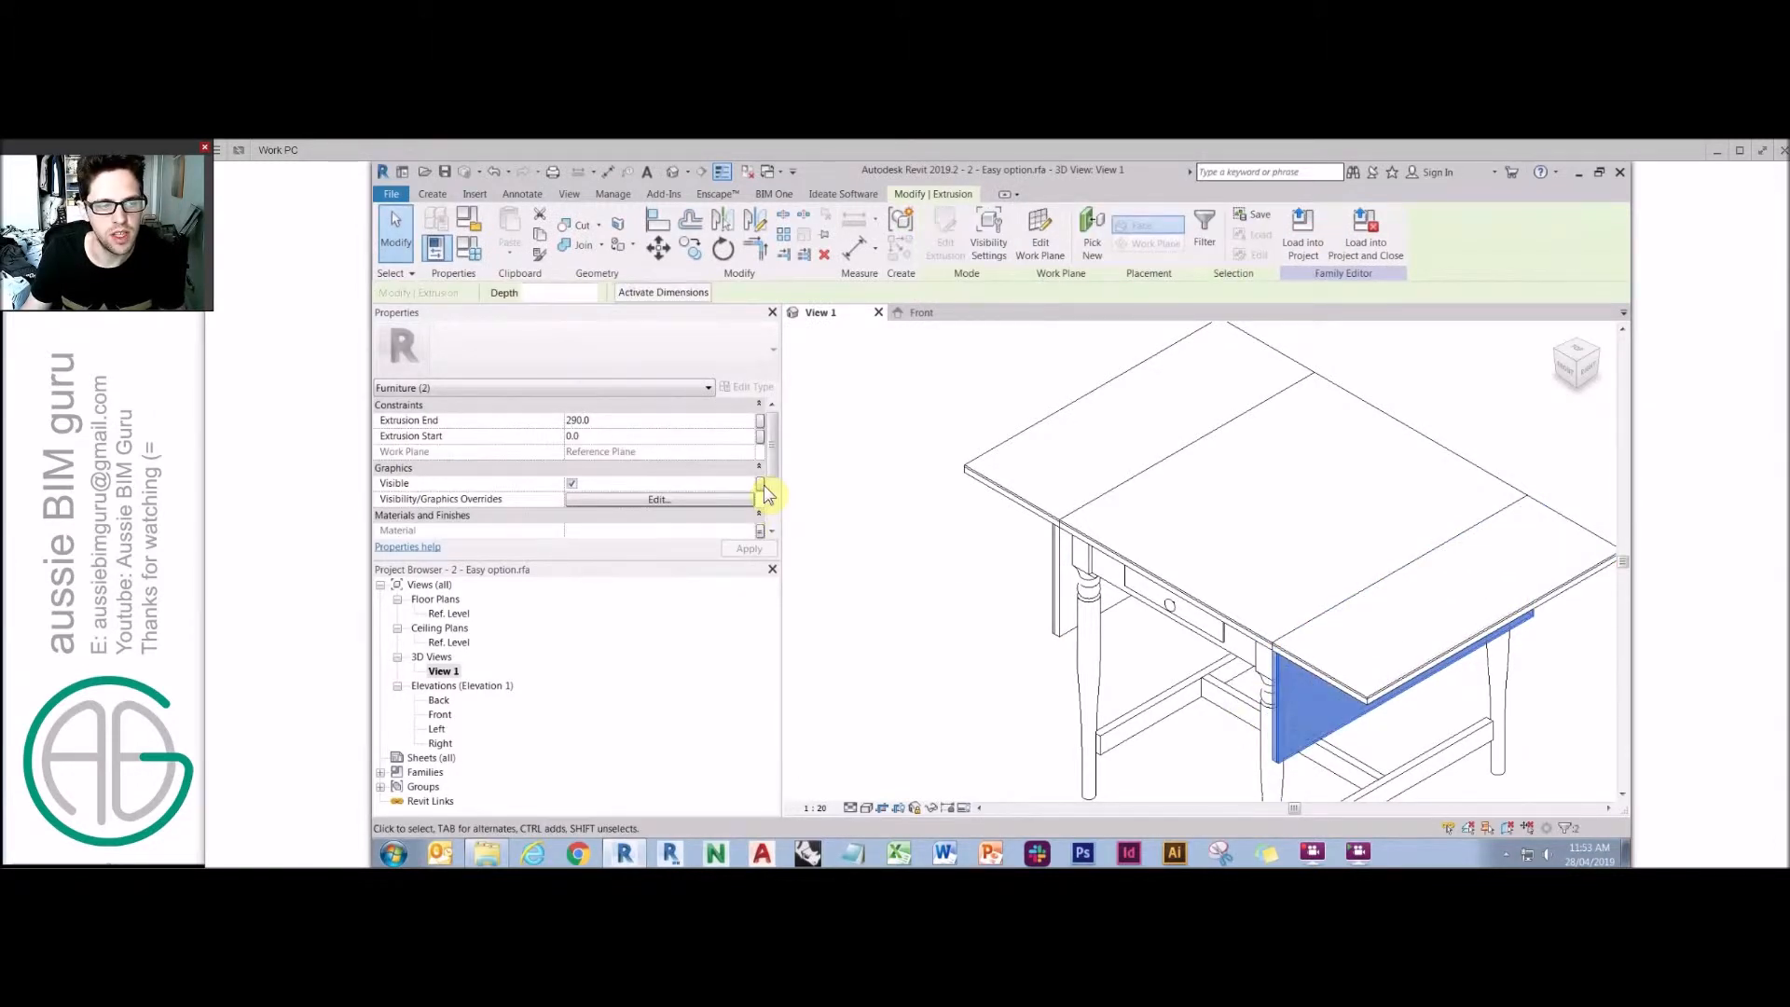
pyautogui.click(760, 483)
pyautogui.click(822, 683)
pyautogui.click(1302, 523)
pyautogui.write('Right side open')
pyautogui.doubleClick(1297, 523)
pyautogui.write('closed')
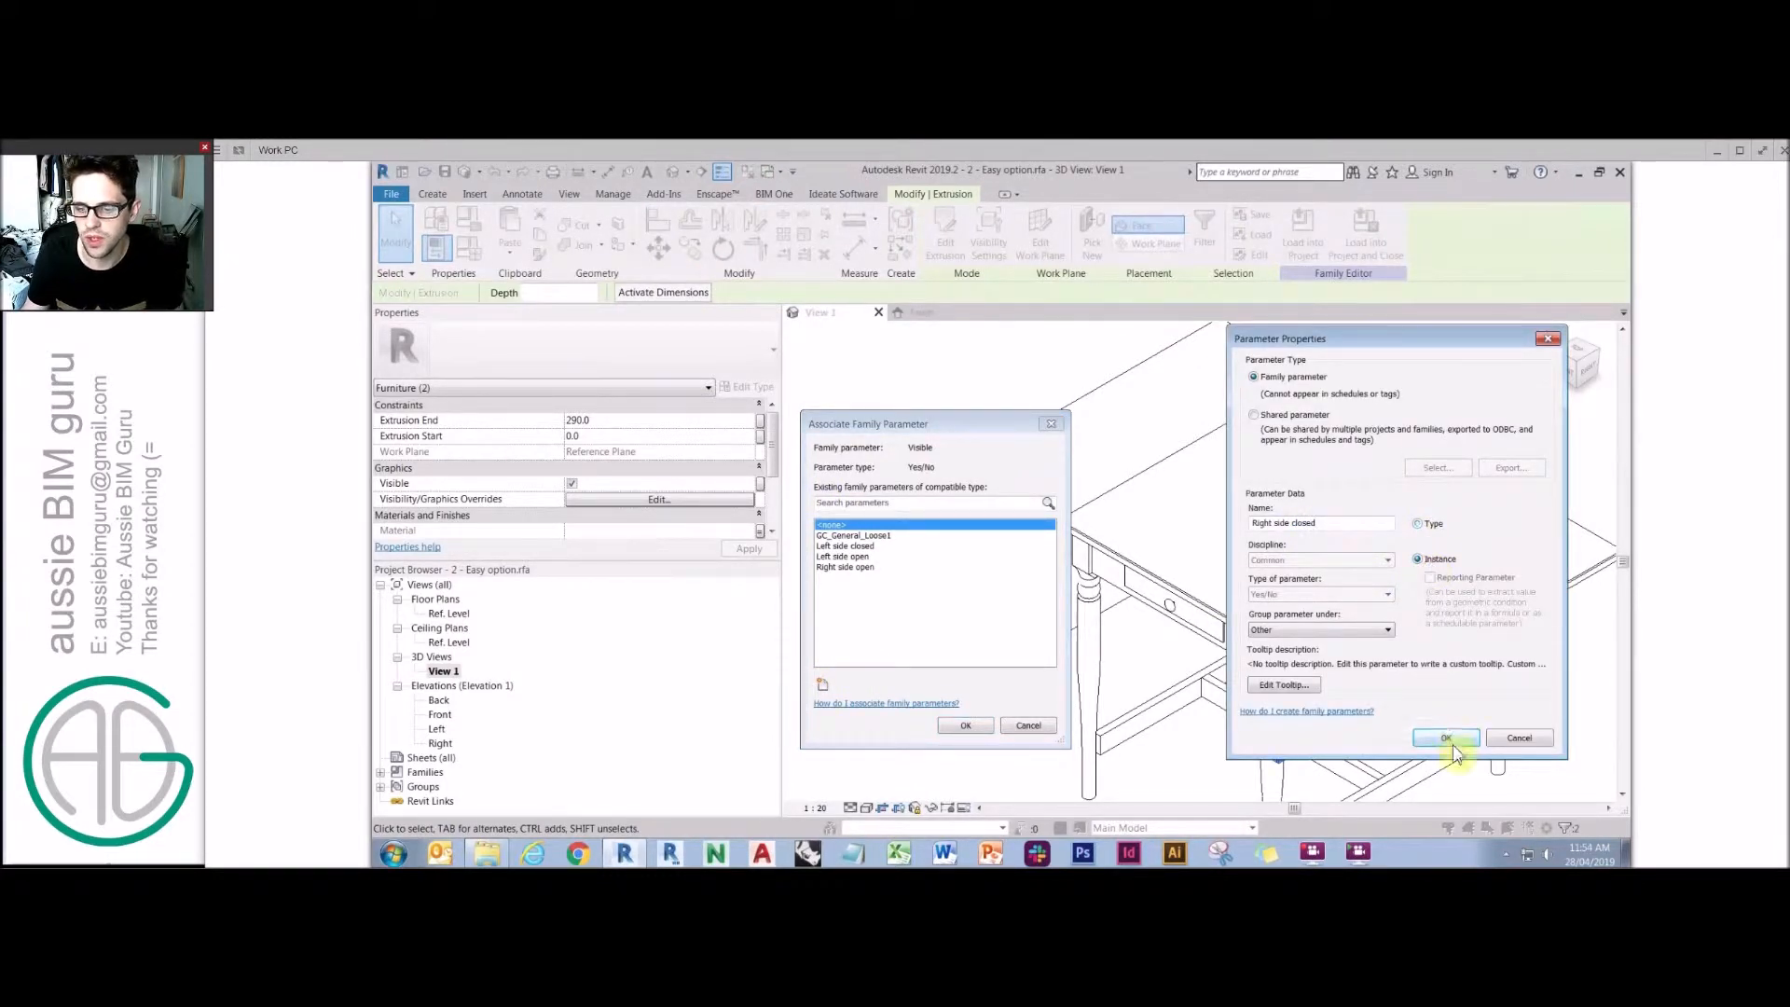
pyautogui.click(1445, 738)
pyautogui.click(966, 725)
# Open Family Types and move the Left side closed parameter down below Leg height.
pyautogui.click(813, 476)
pyautogui.click(468, 248)
pyautogui.moveTo(1003, 492); pyautogui.dragTo(994, 546)
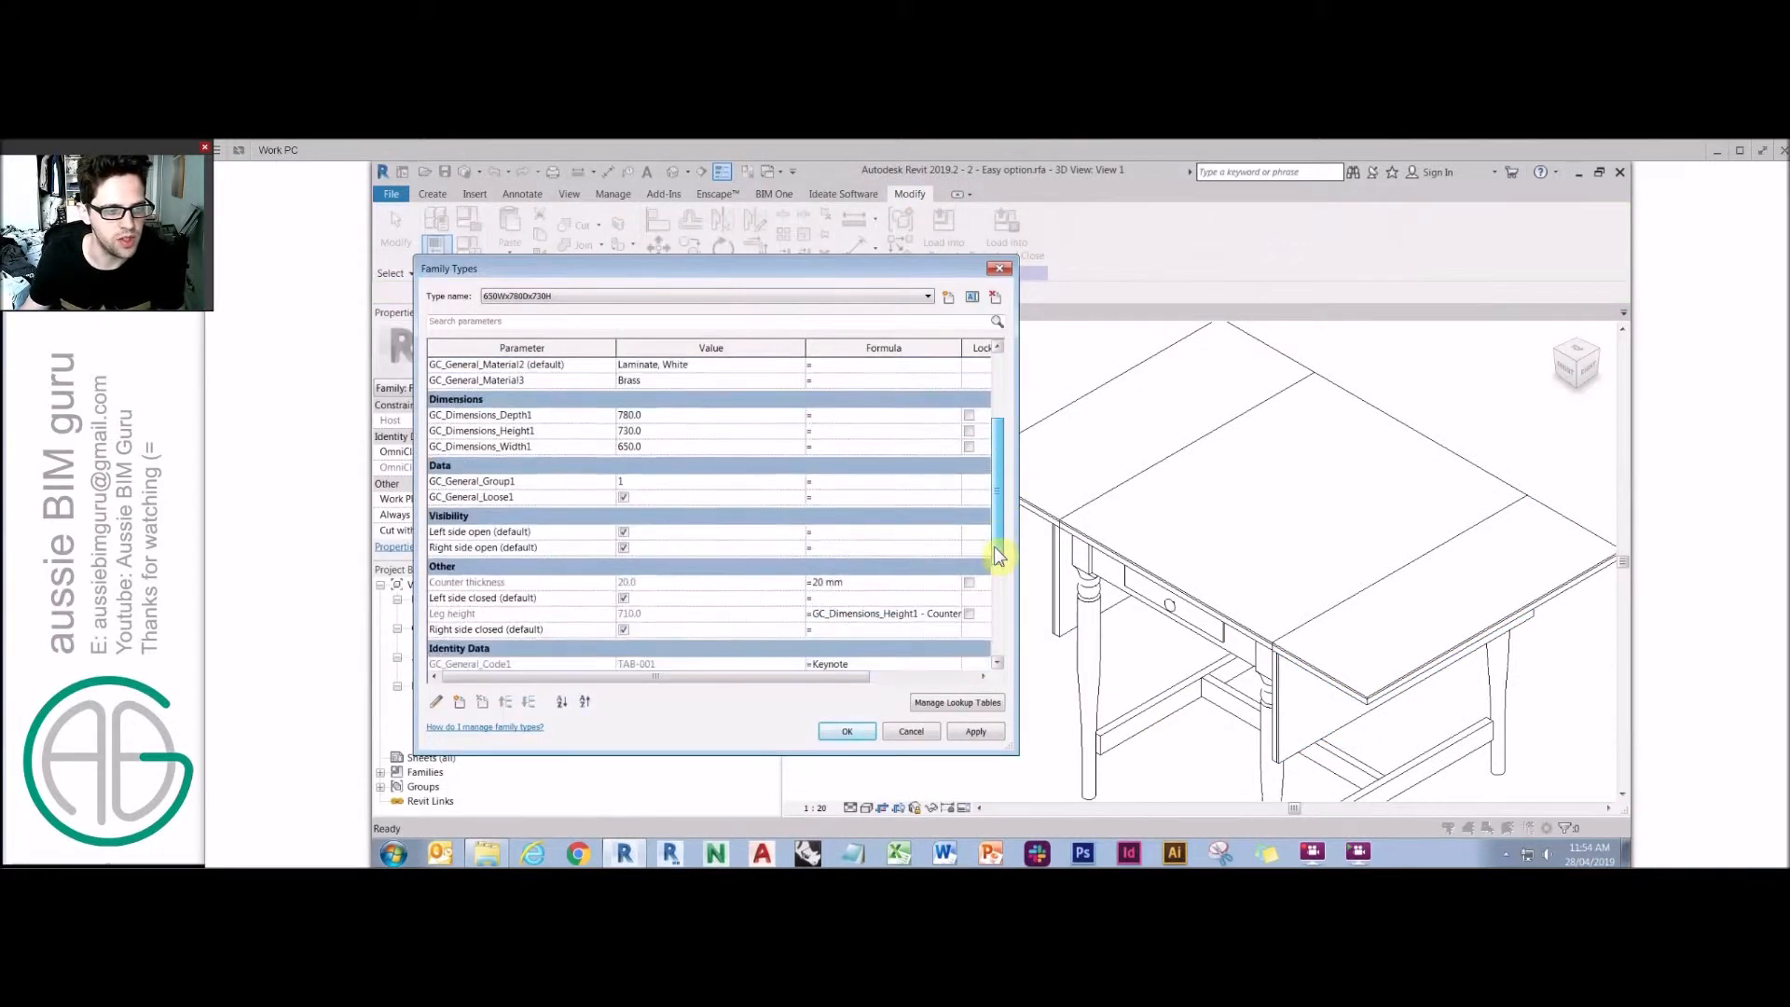
pyautogui.click(499, 597)
pyautogui.click(528, 701)
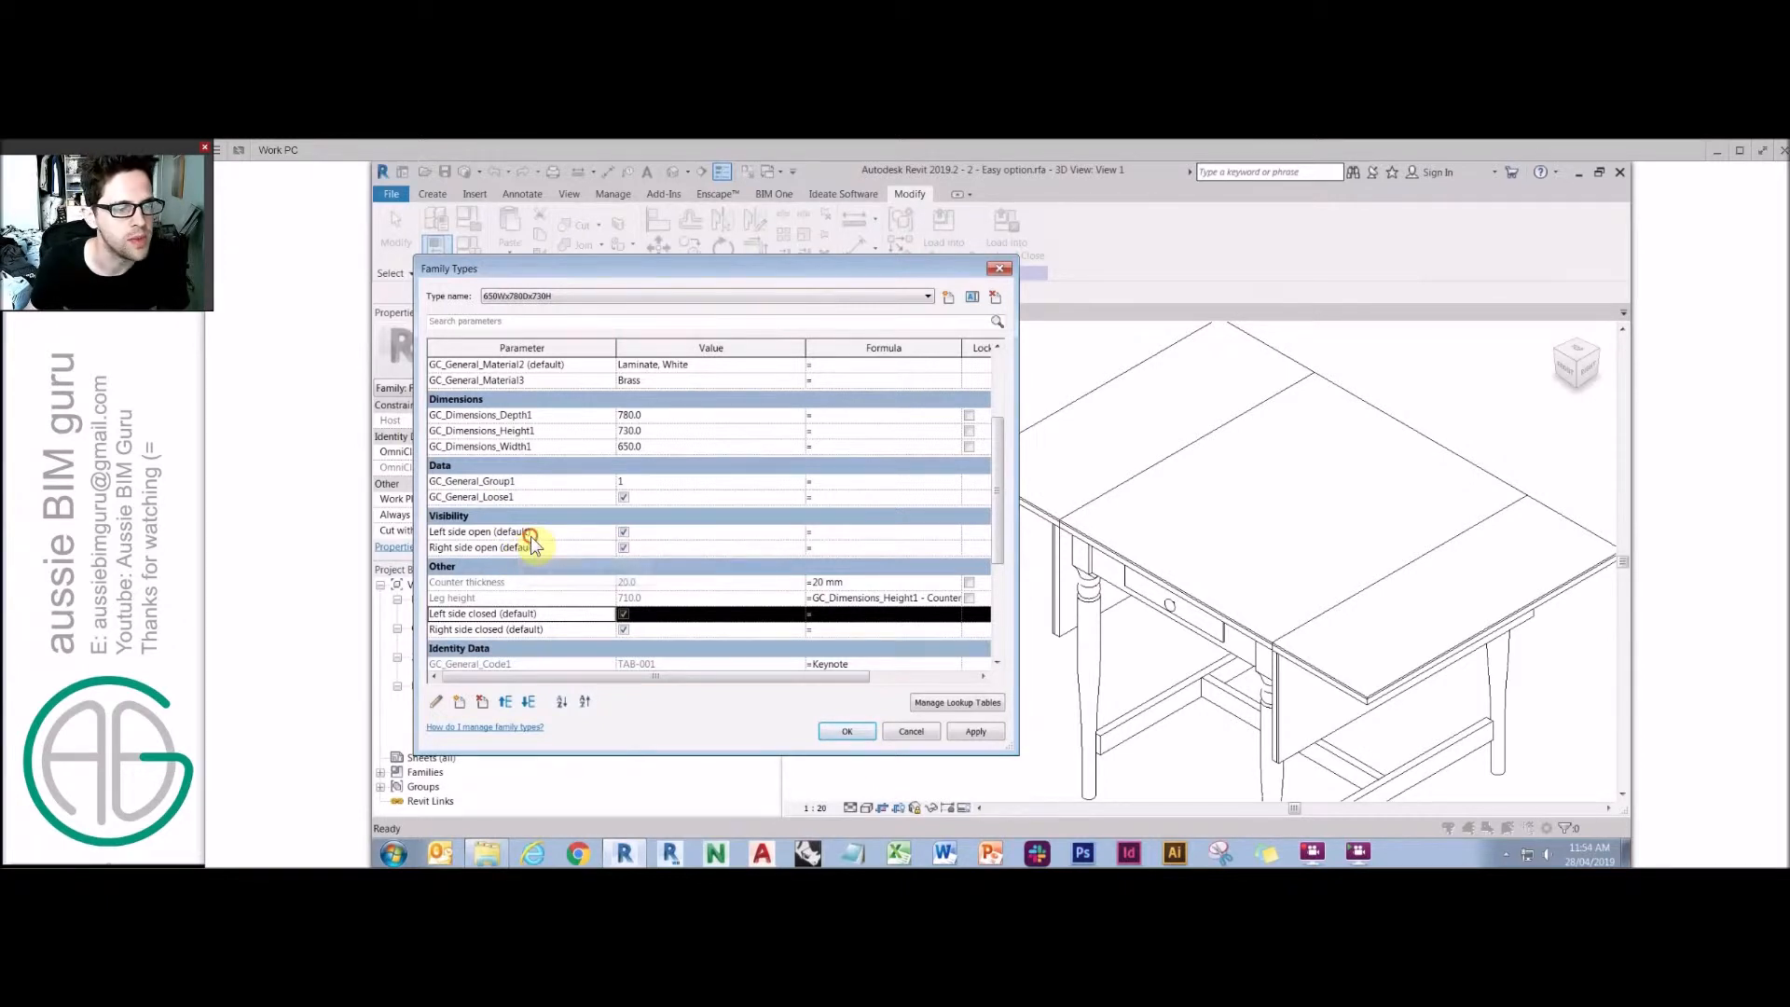
# Give Left side closed the formula not(Left side open).
pyautogui.click(492, 535)
pyautogui.moveTo(492, 531); pyautogui.dragTo(415, 533)
pyautogui.hotkey('ctrl', 'c')
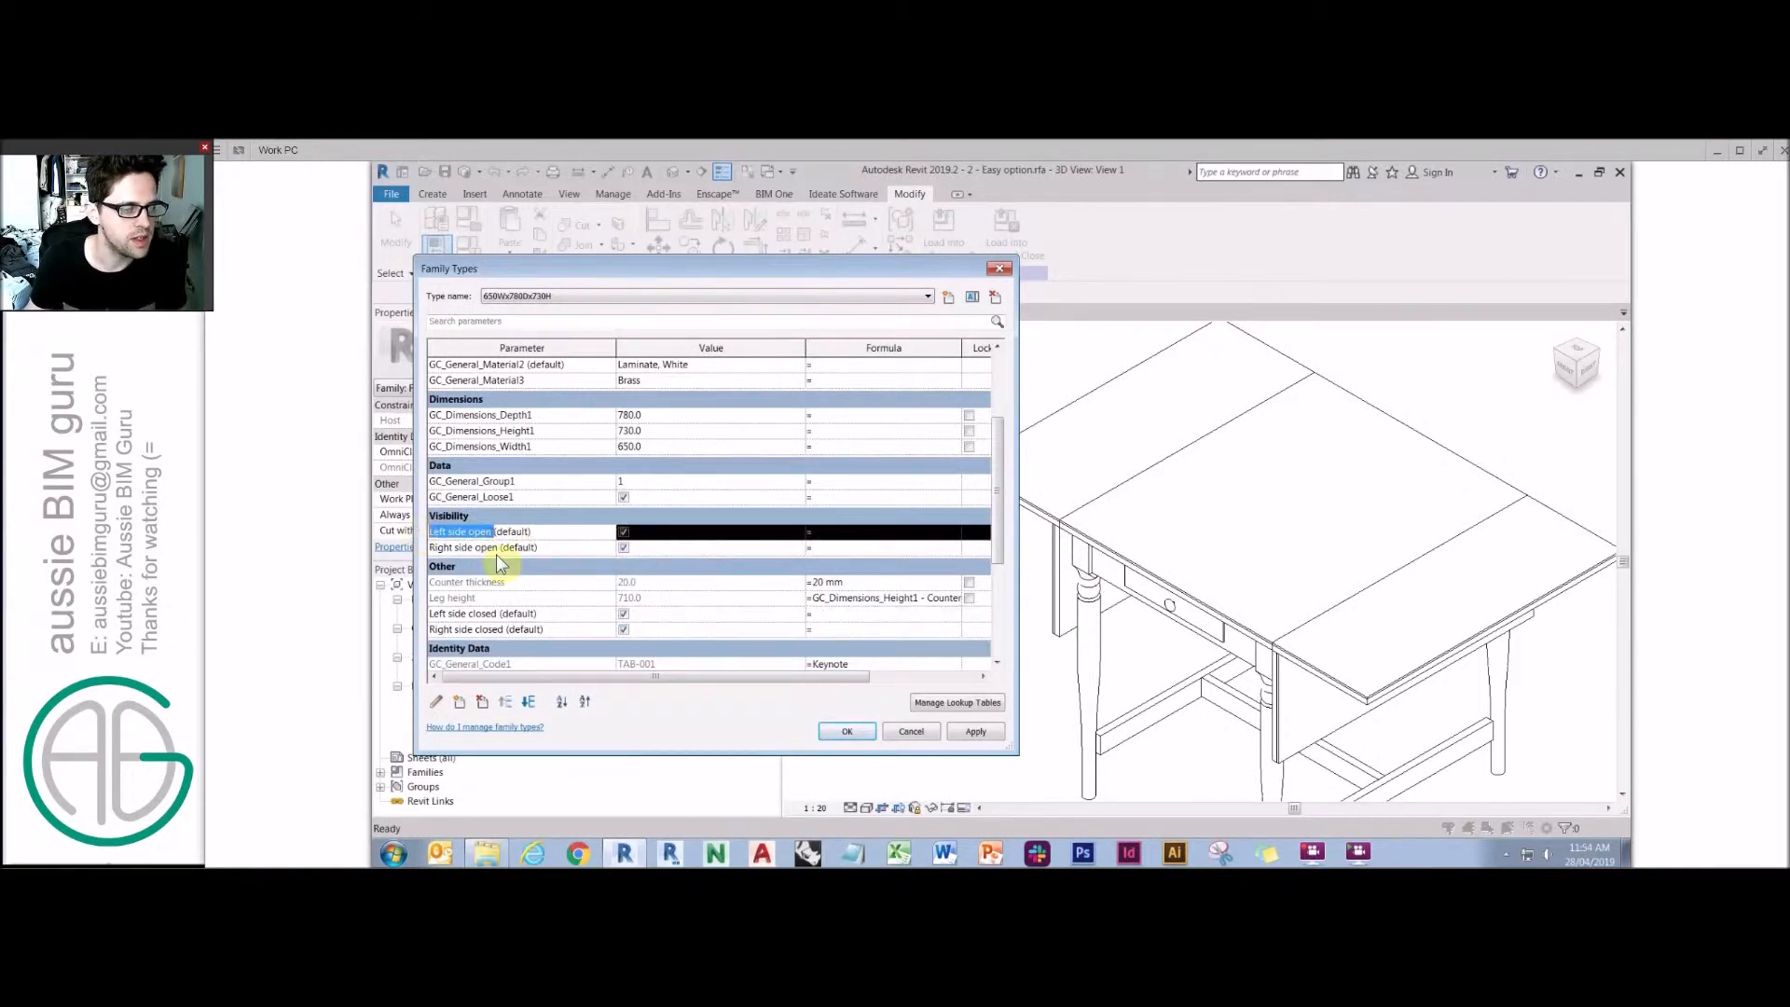
pyautogui.click(851, 616)
pyautogui.write('not(')
pyautogui.hotkey('ctrl', 'v')
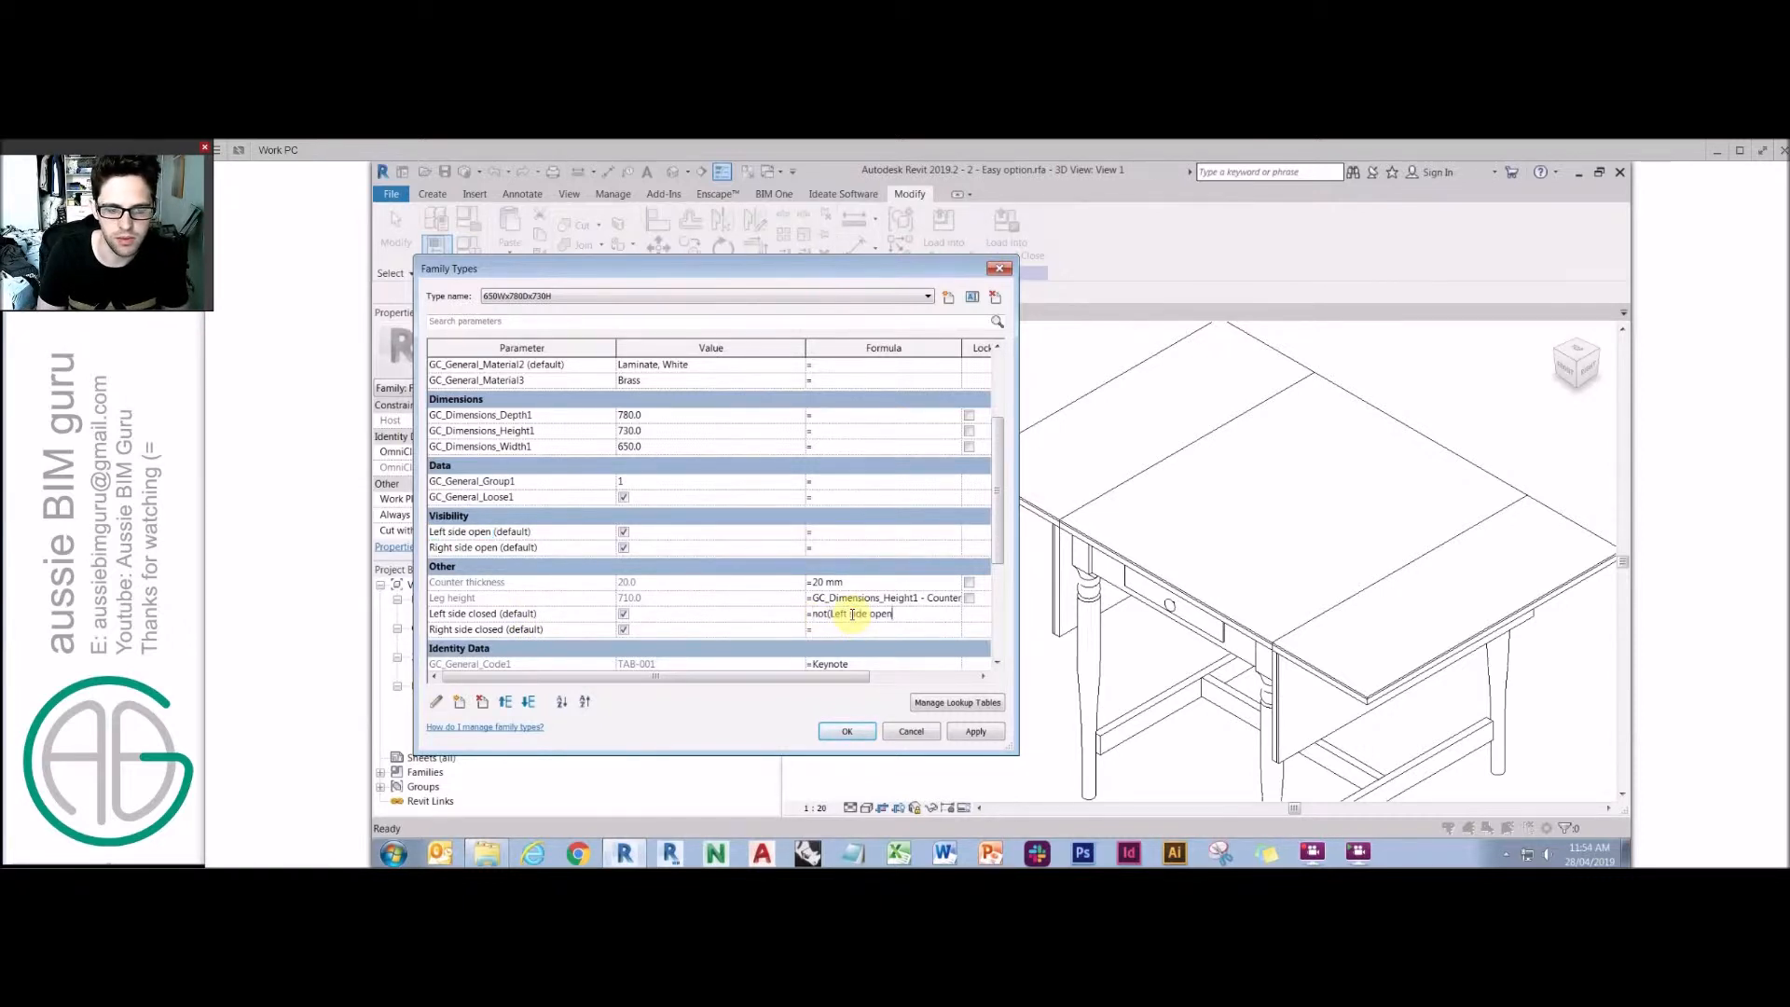
pyautogui.write(')')
pyautogui.press('Return')
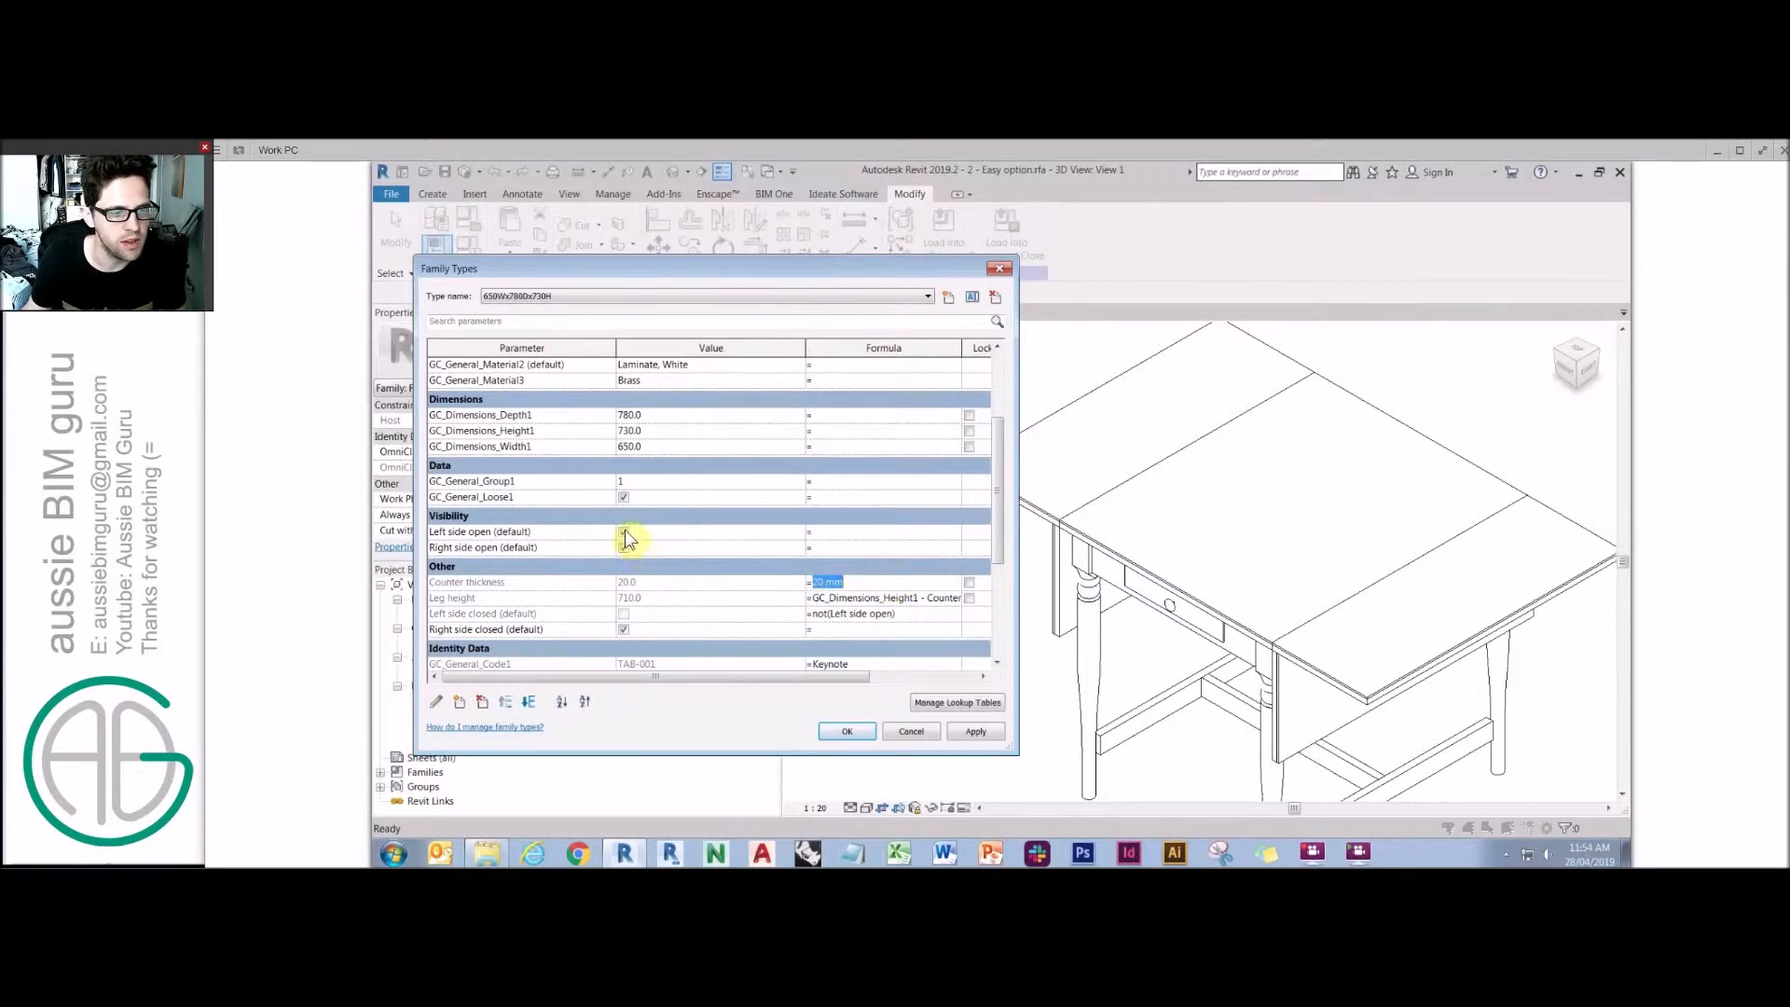
# Give Right side closed the formula not(Right side open) by adapting the copied left-side formula.
pyautogui.click(624, 532)
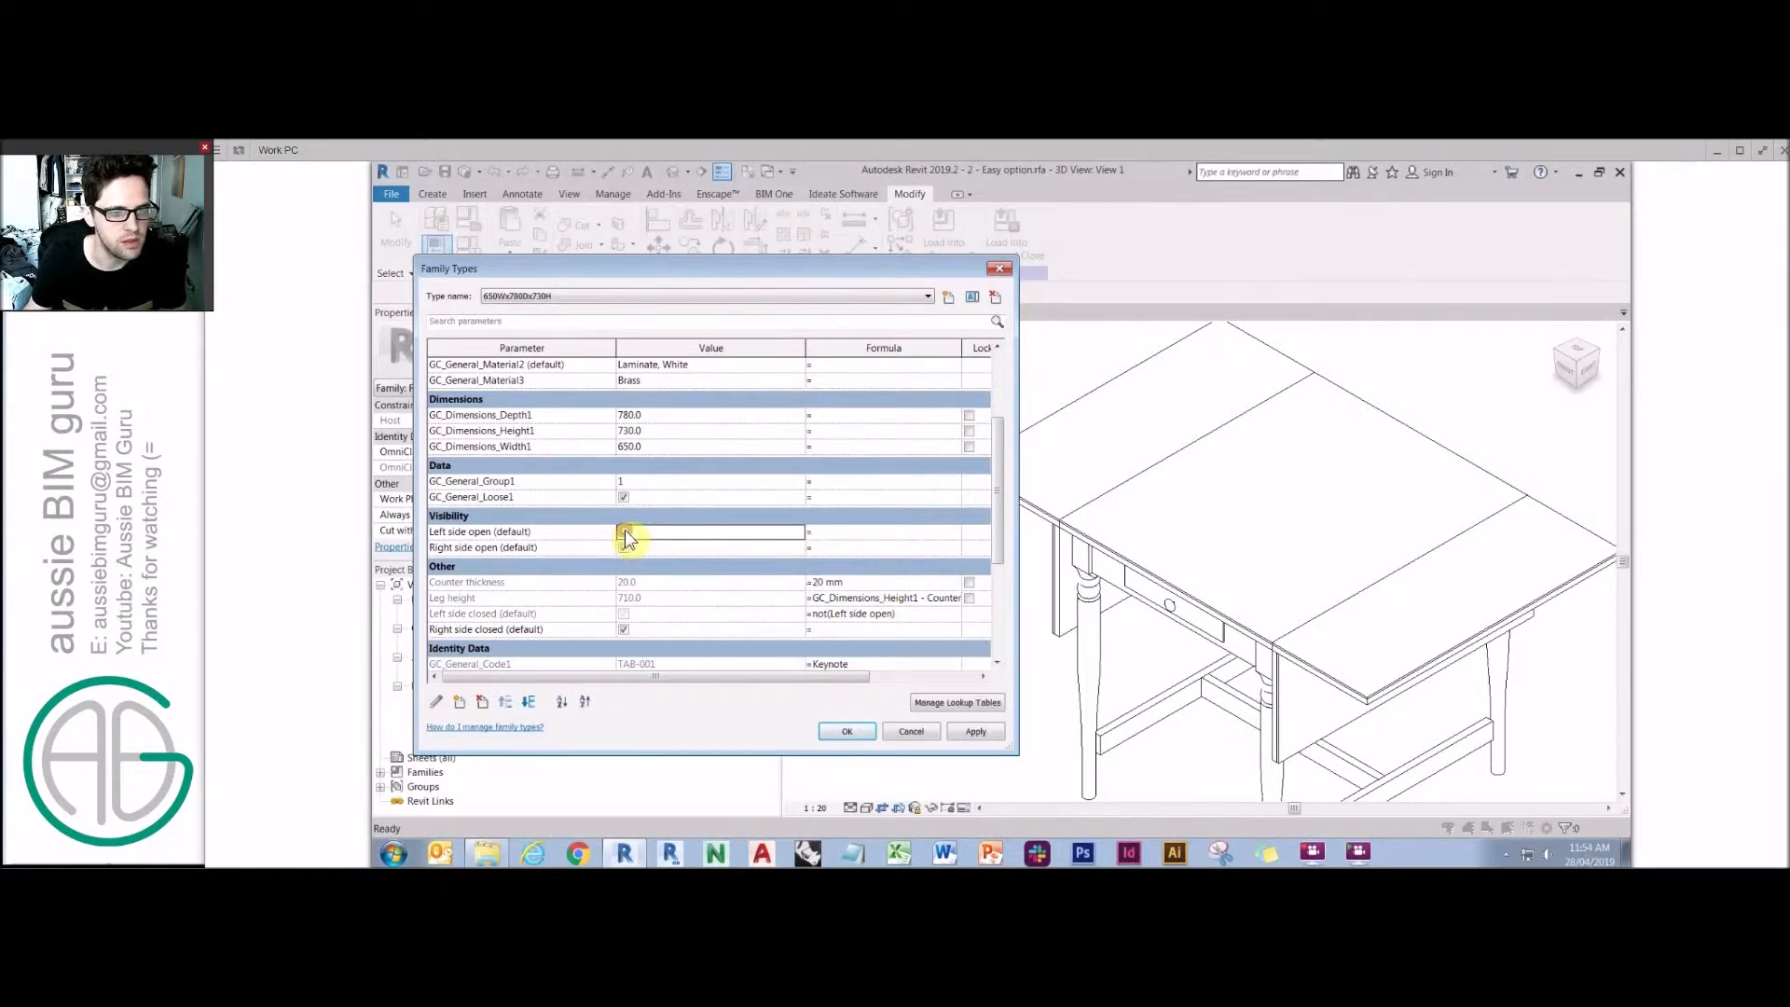
pyautogui.click(624, 533)
pyautogui.click(924, 615)
pyautogui.click(867, 631)
pyautogui.write('not(Left side open)')
pyautogui.click(846, 630)
pyautogui.press('capslock')
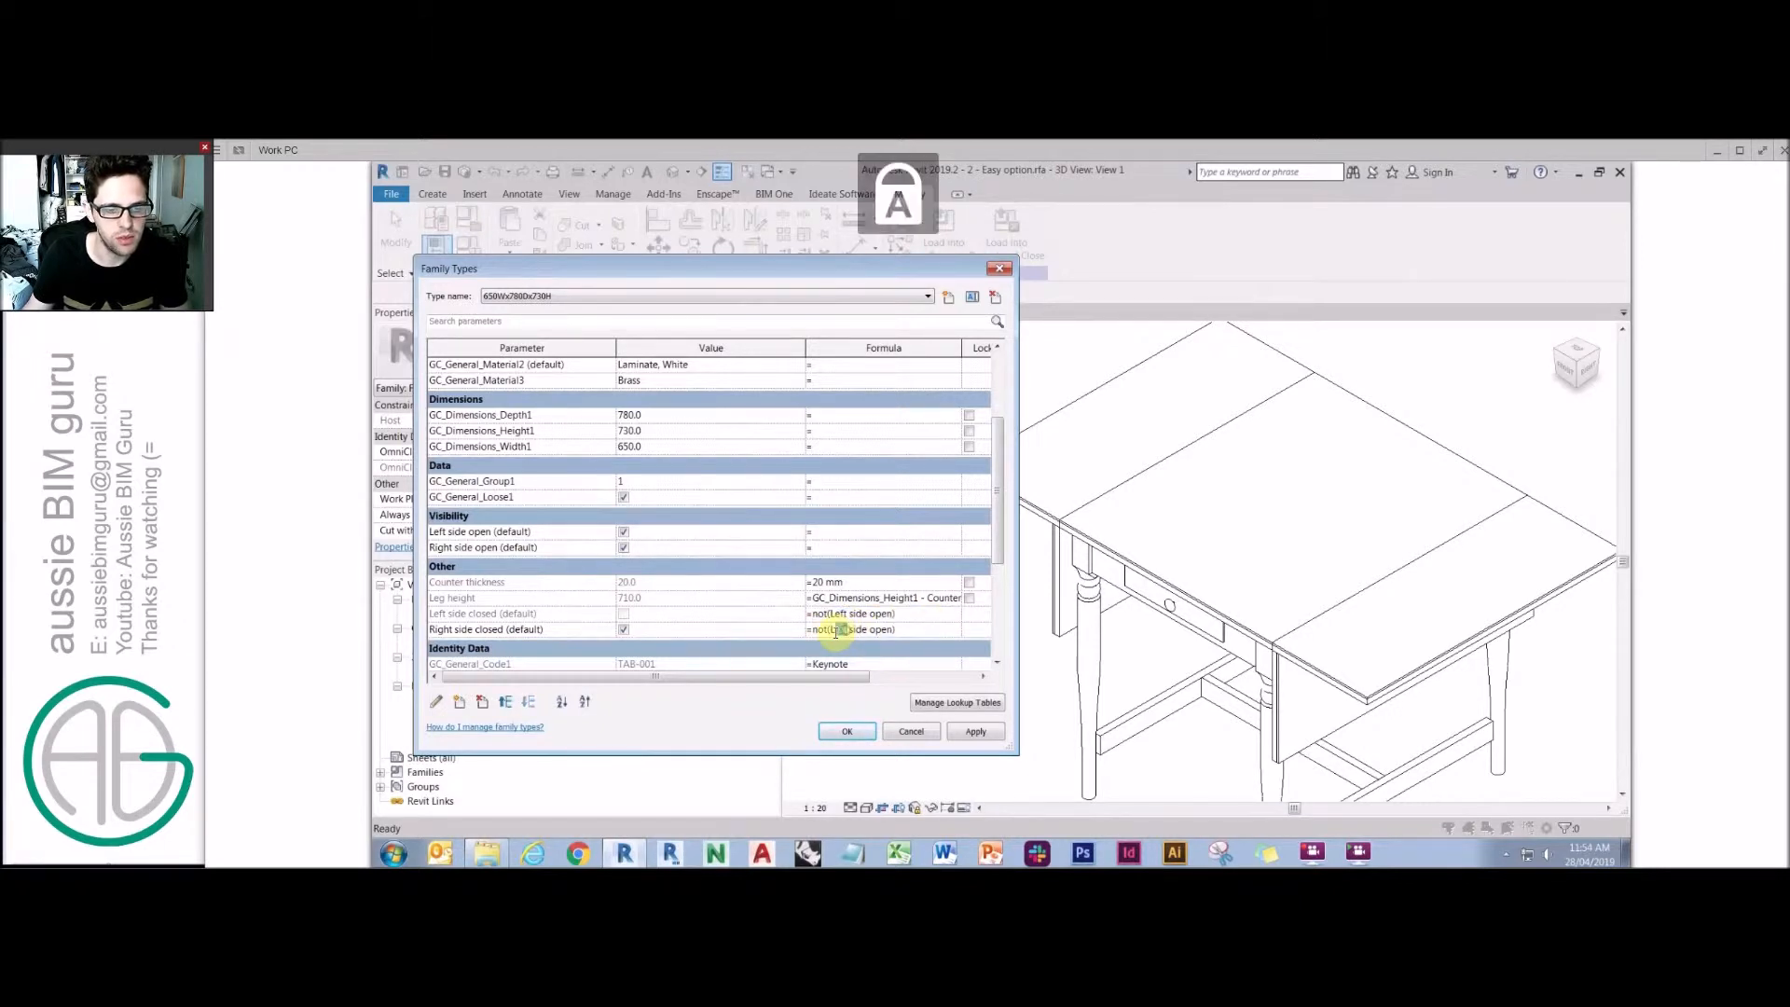
pyautogui.write('R')
pyautogui.press('capslock')
pyautogui.write('ight')
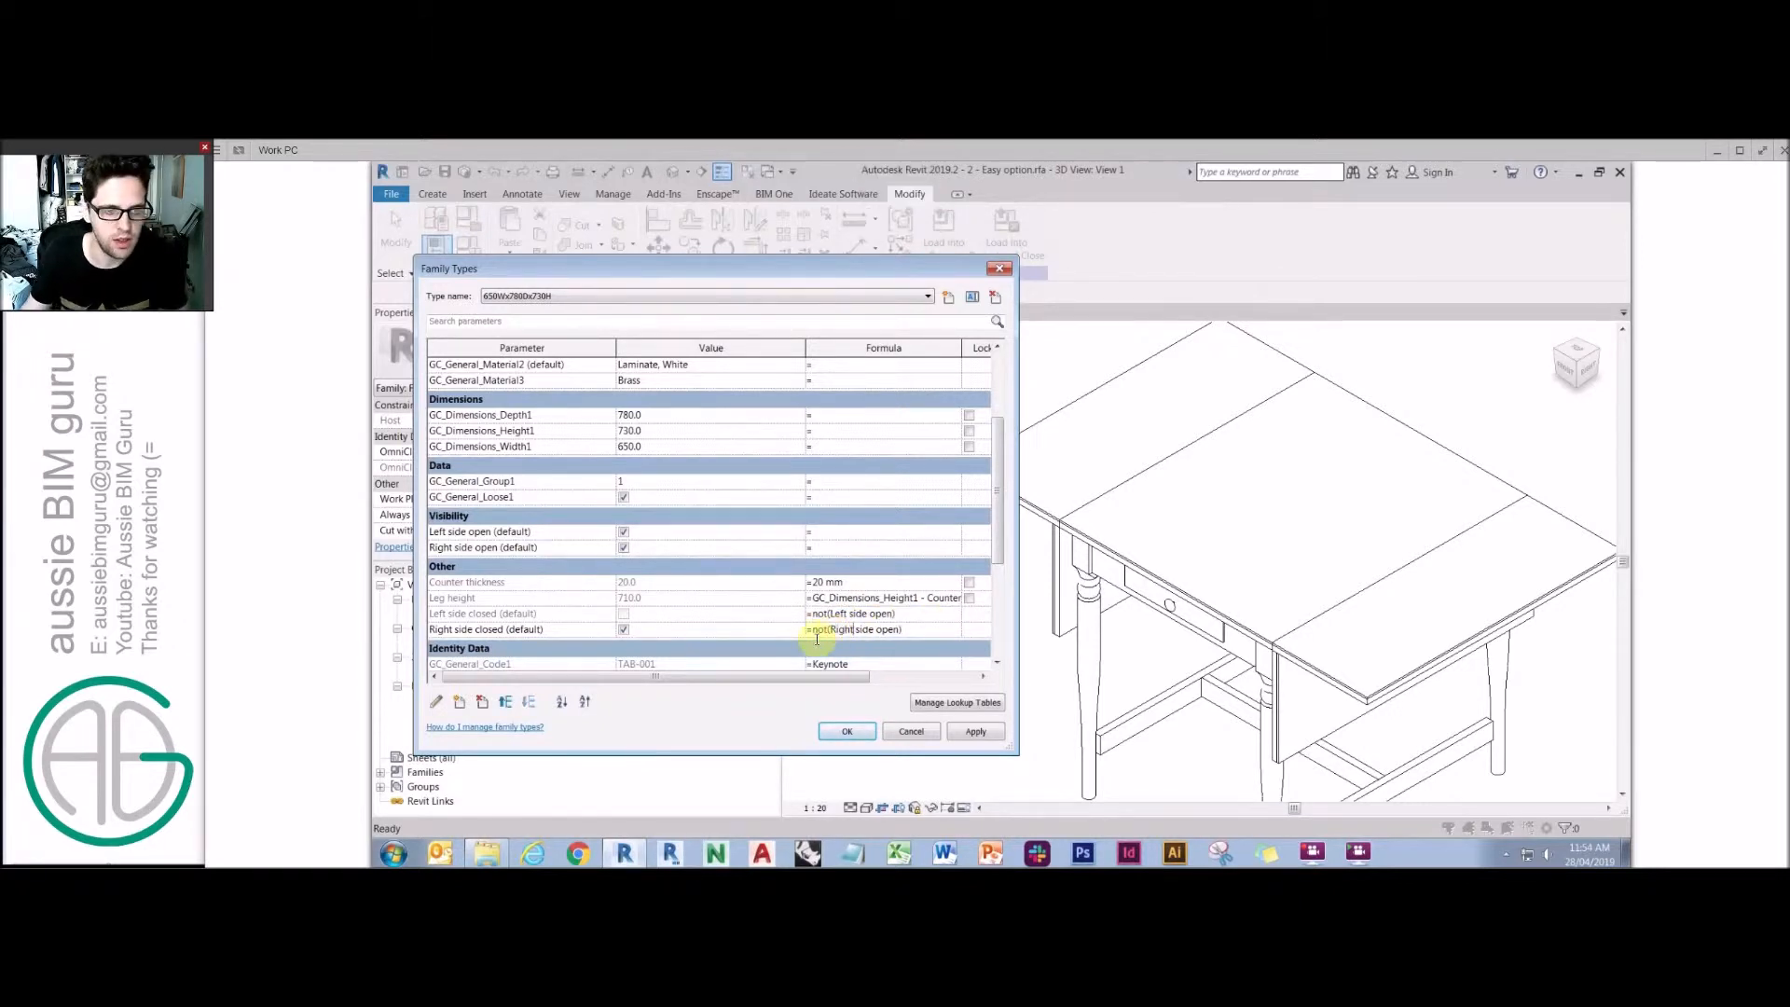
# Toggle the Left side open and Right side open checkboxes to flex the family, then confirm.
pyautogui.click(624, 532)
pyautogui.click(624, 549)
pyautogui.click(624, 533)
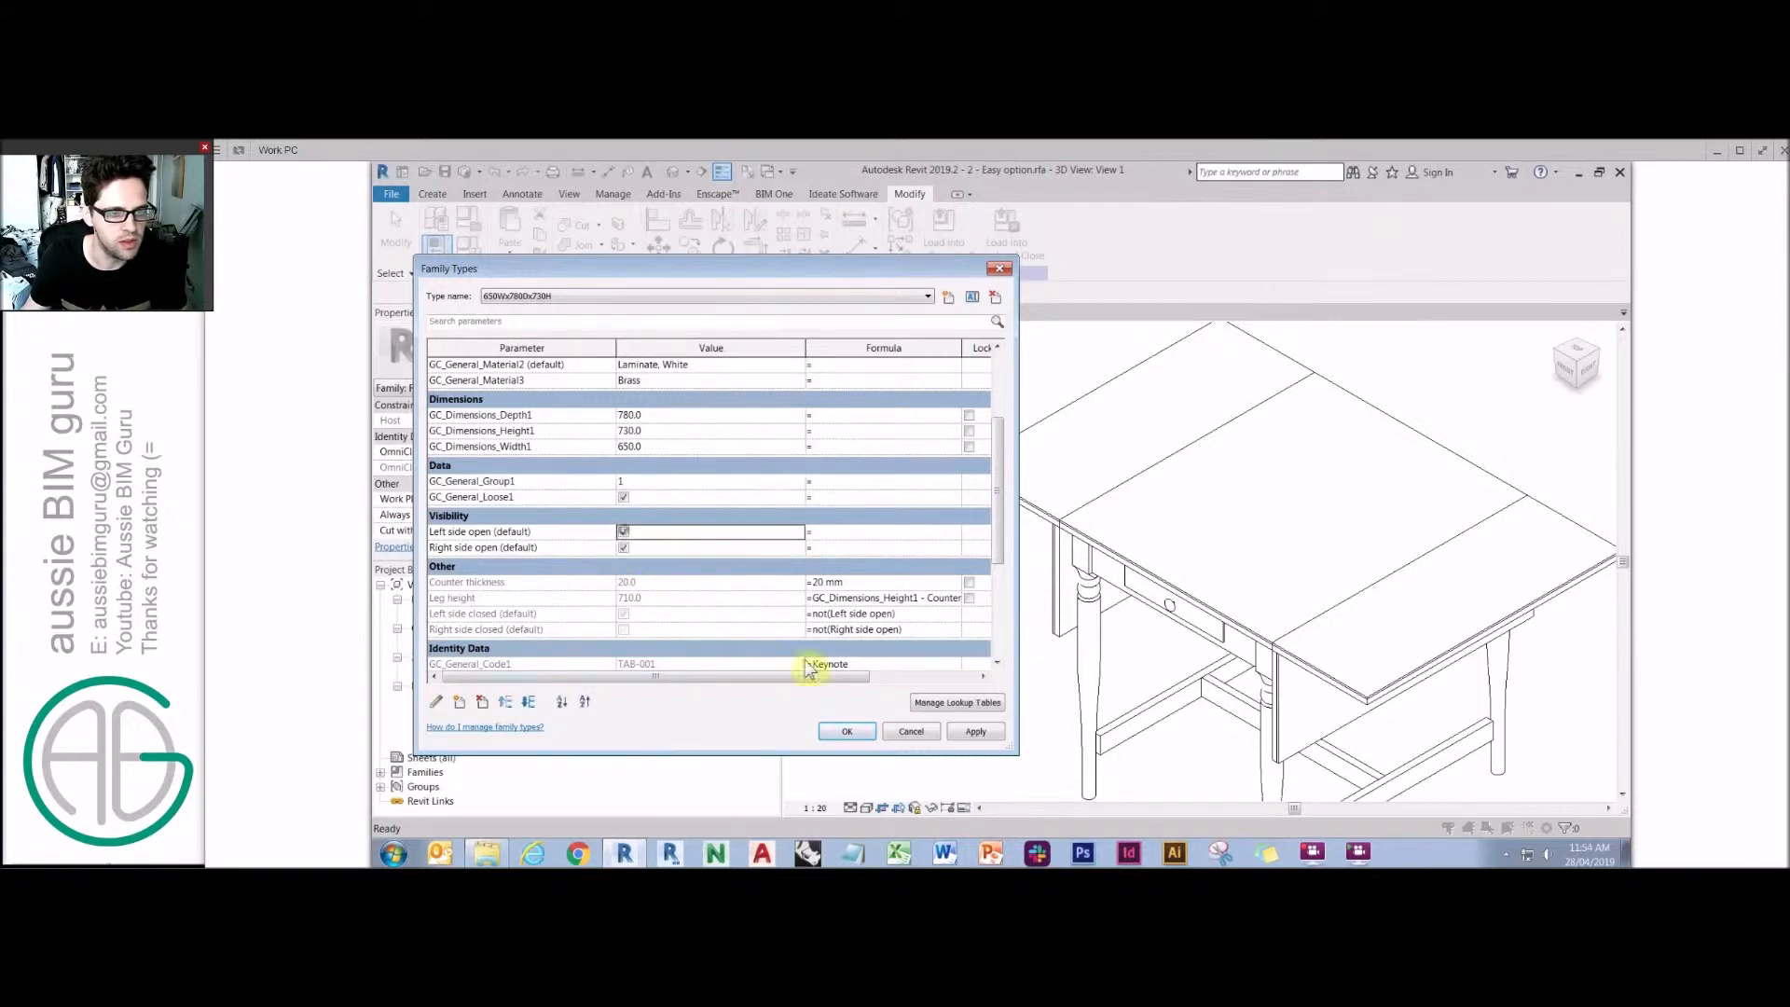
pyautogui.click(624, 546)
pyautogui.click(843, 731)
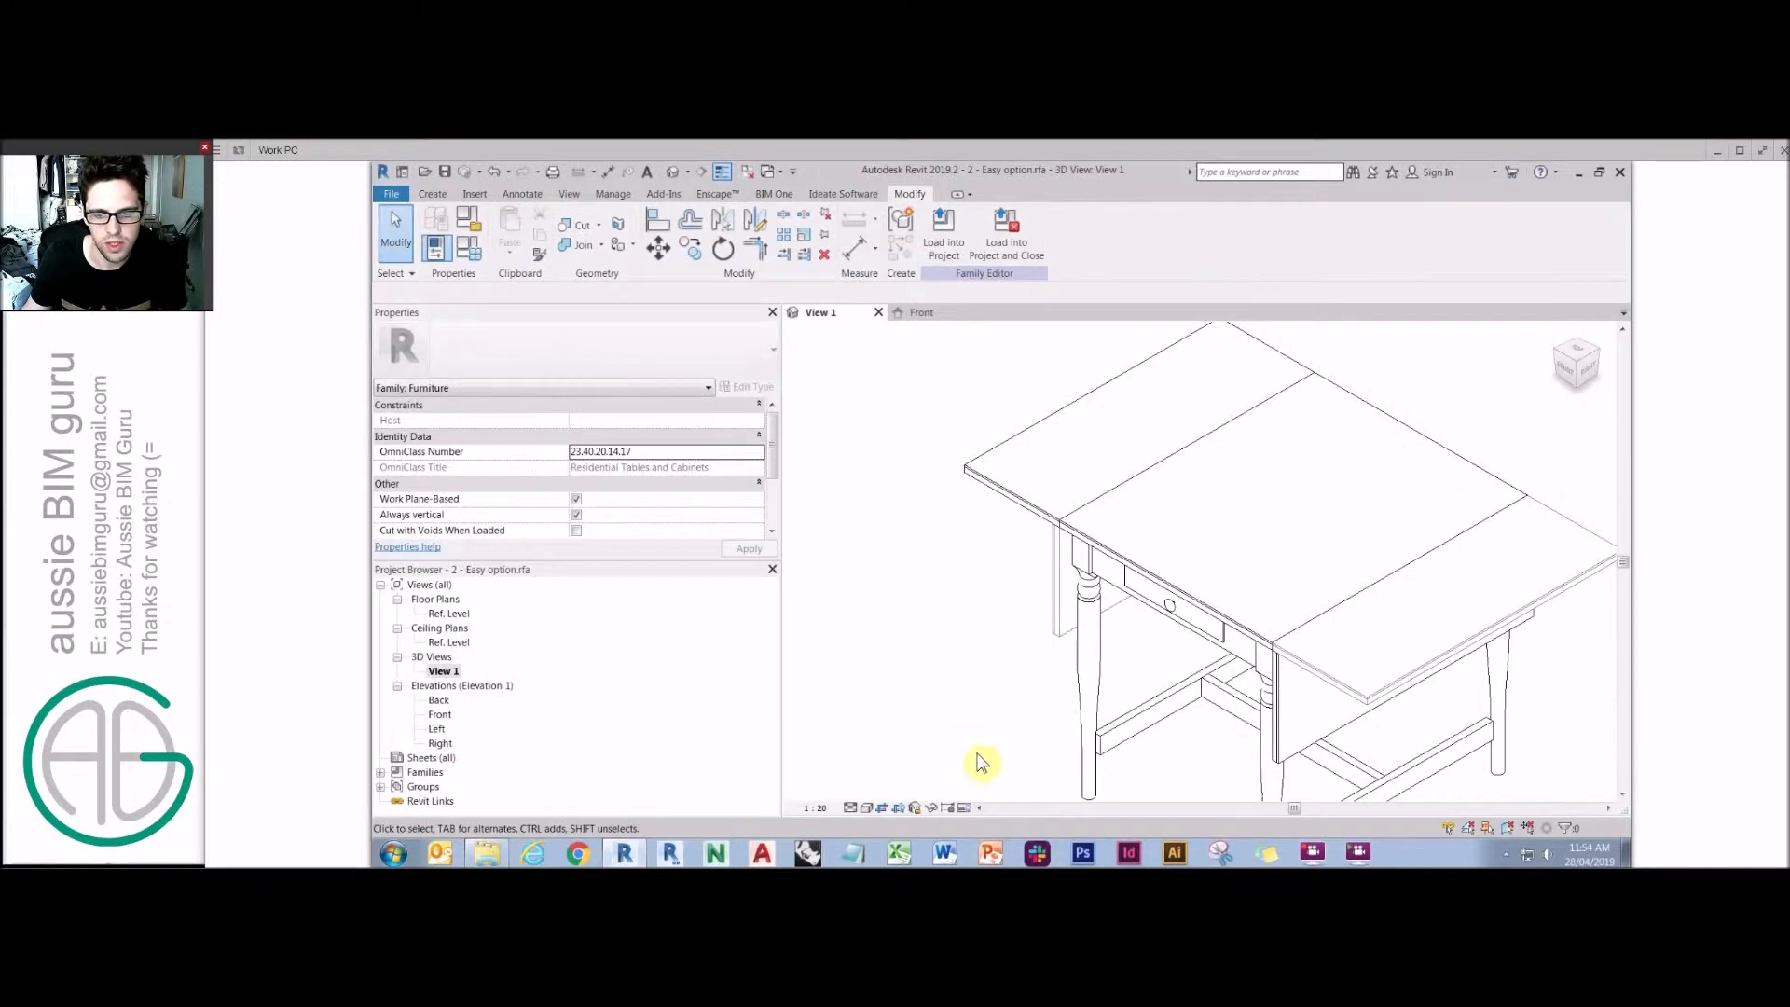
# Turn on Preview Visibility in the 3D view.
pyautogui.click(982, 806)
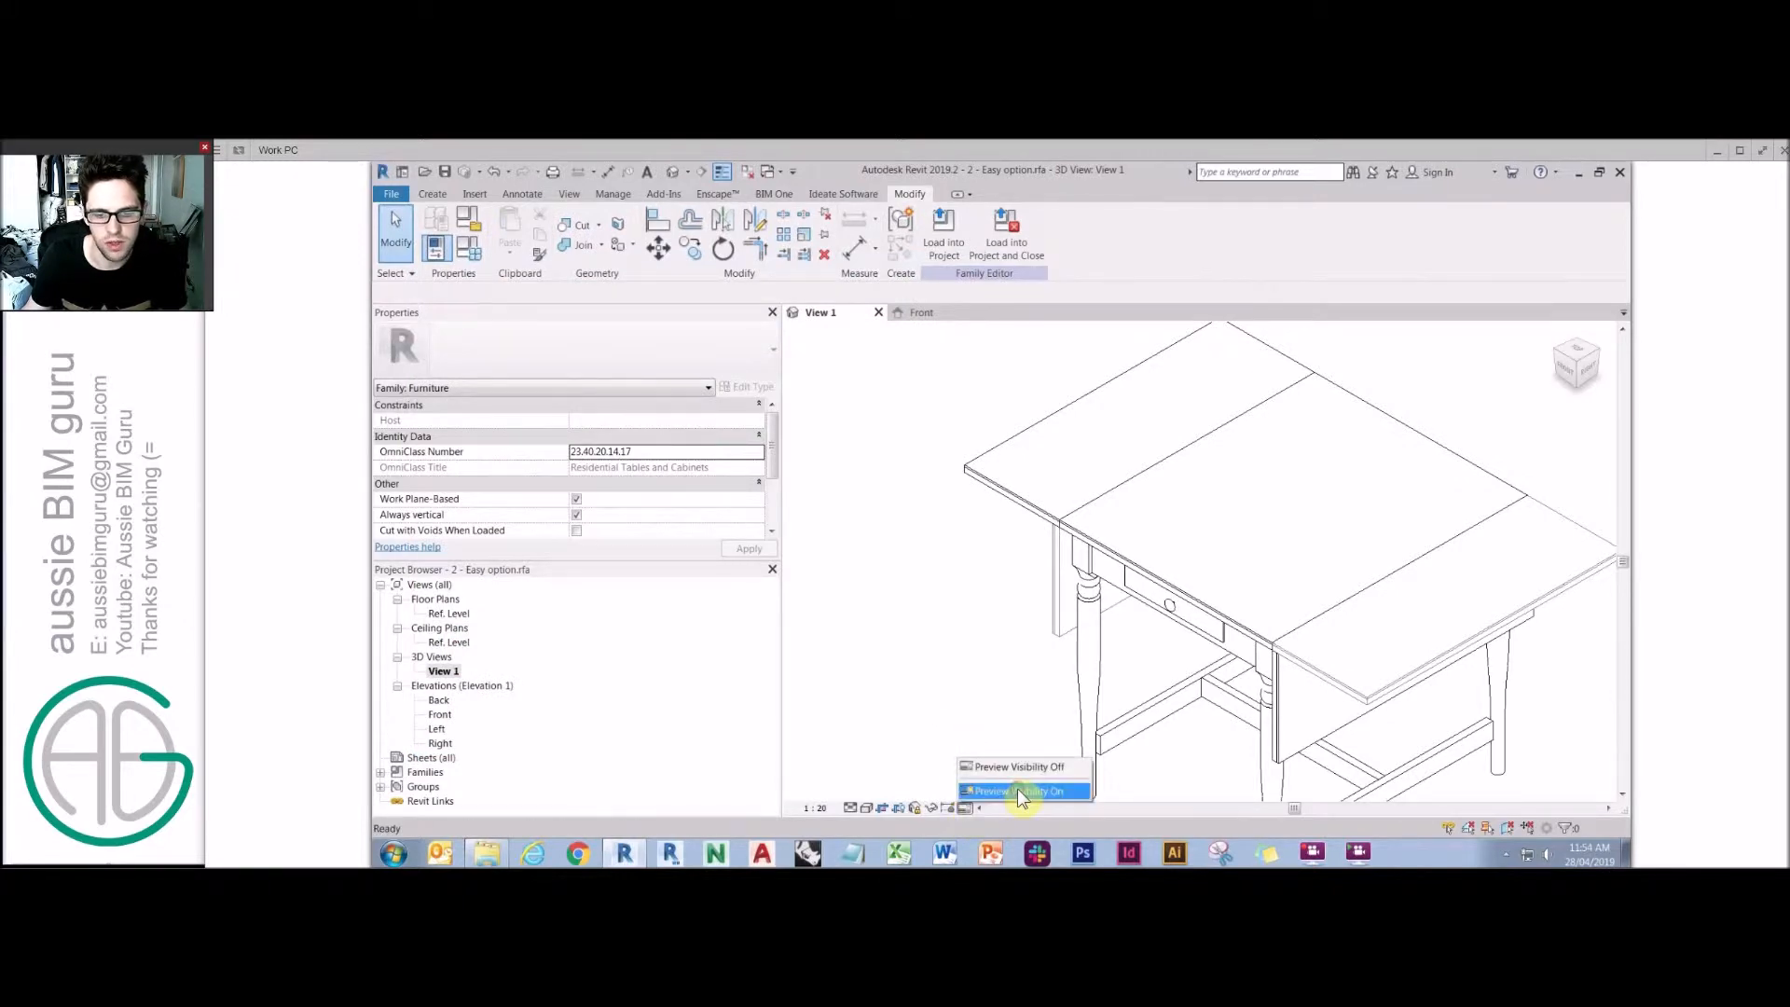
pyautogui.click(1018, 790)
pyautogui.scroll(-1, 983, 665)
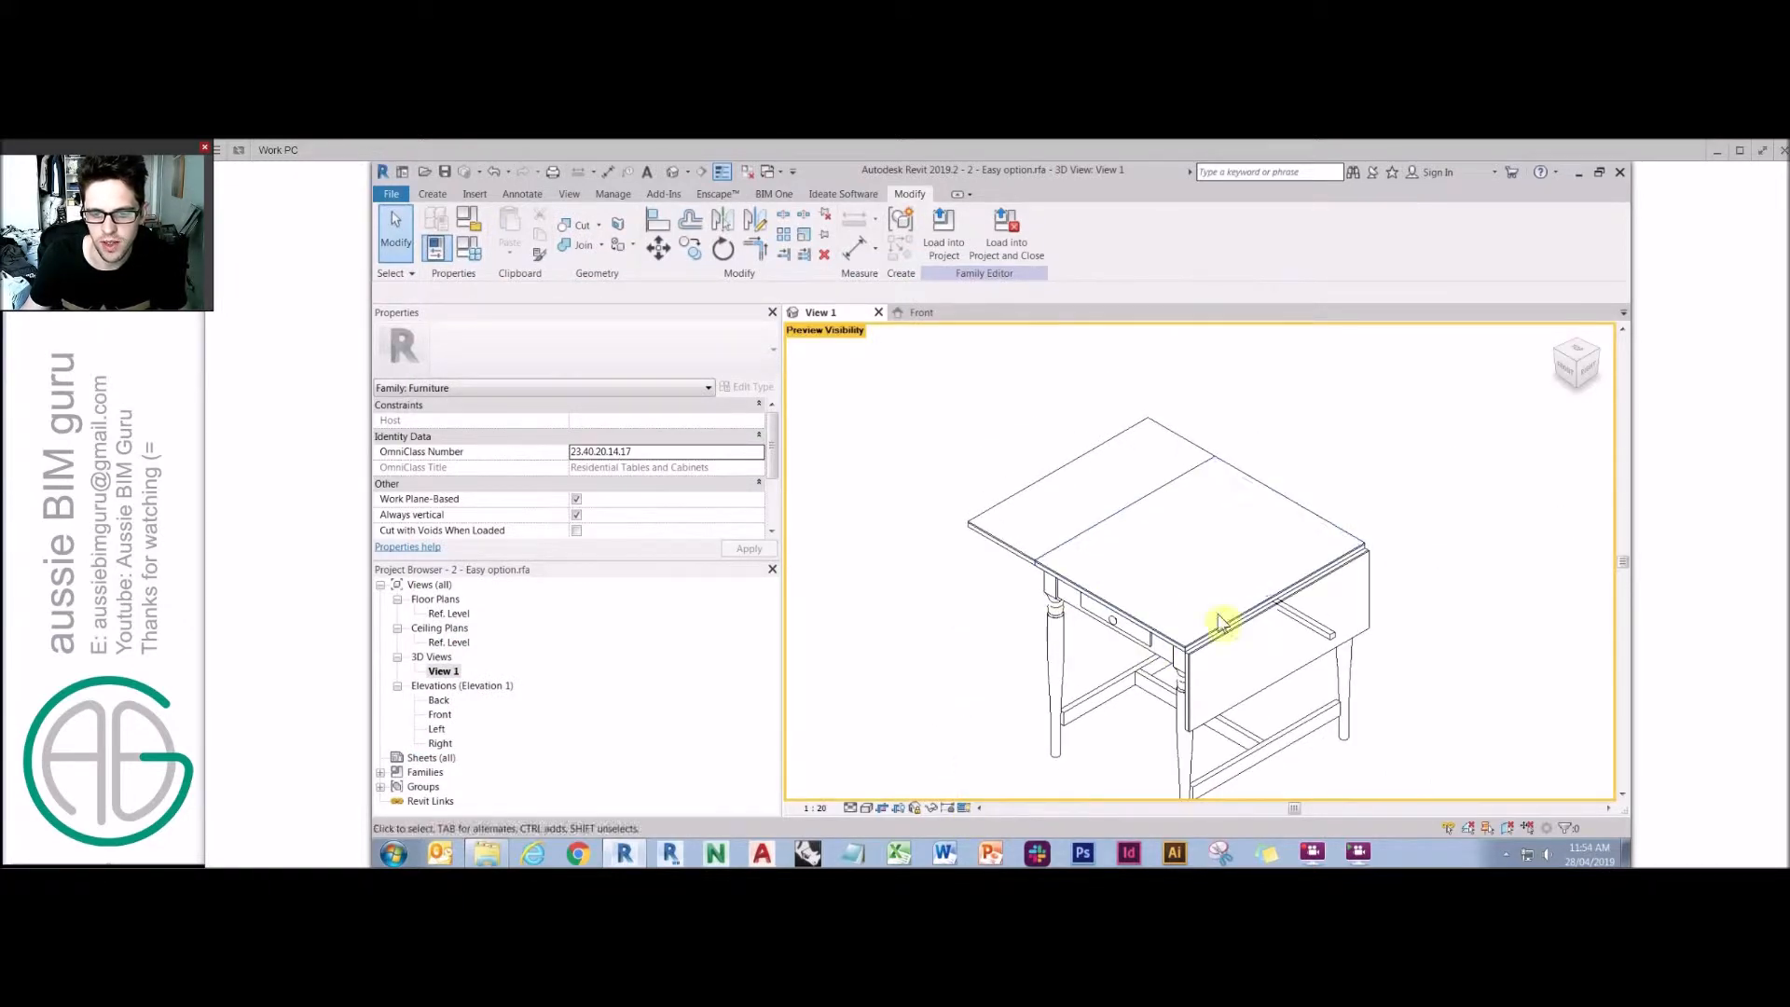
# Link the visibility of the support under the right leaf to the Right side open parameter.
pyautogui.click(1310, 625)
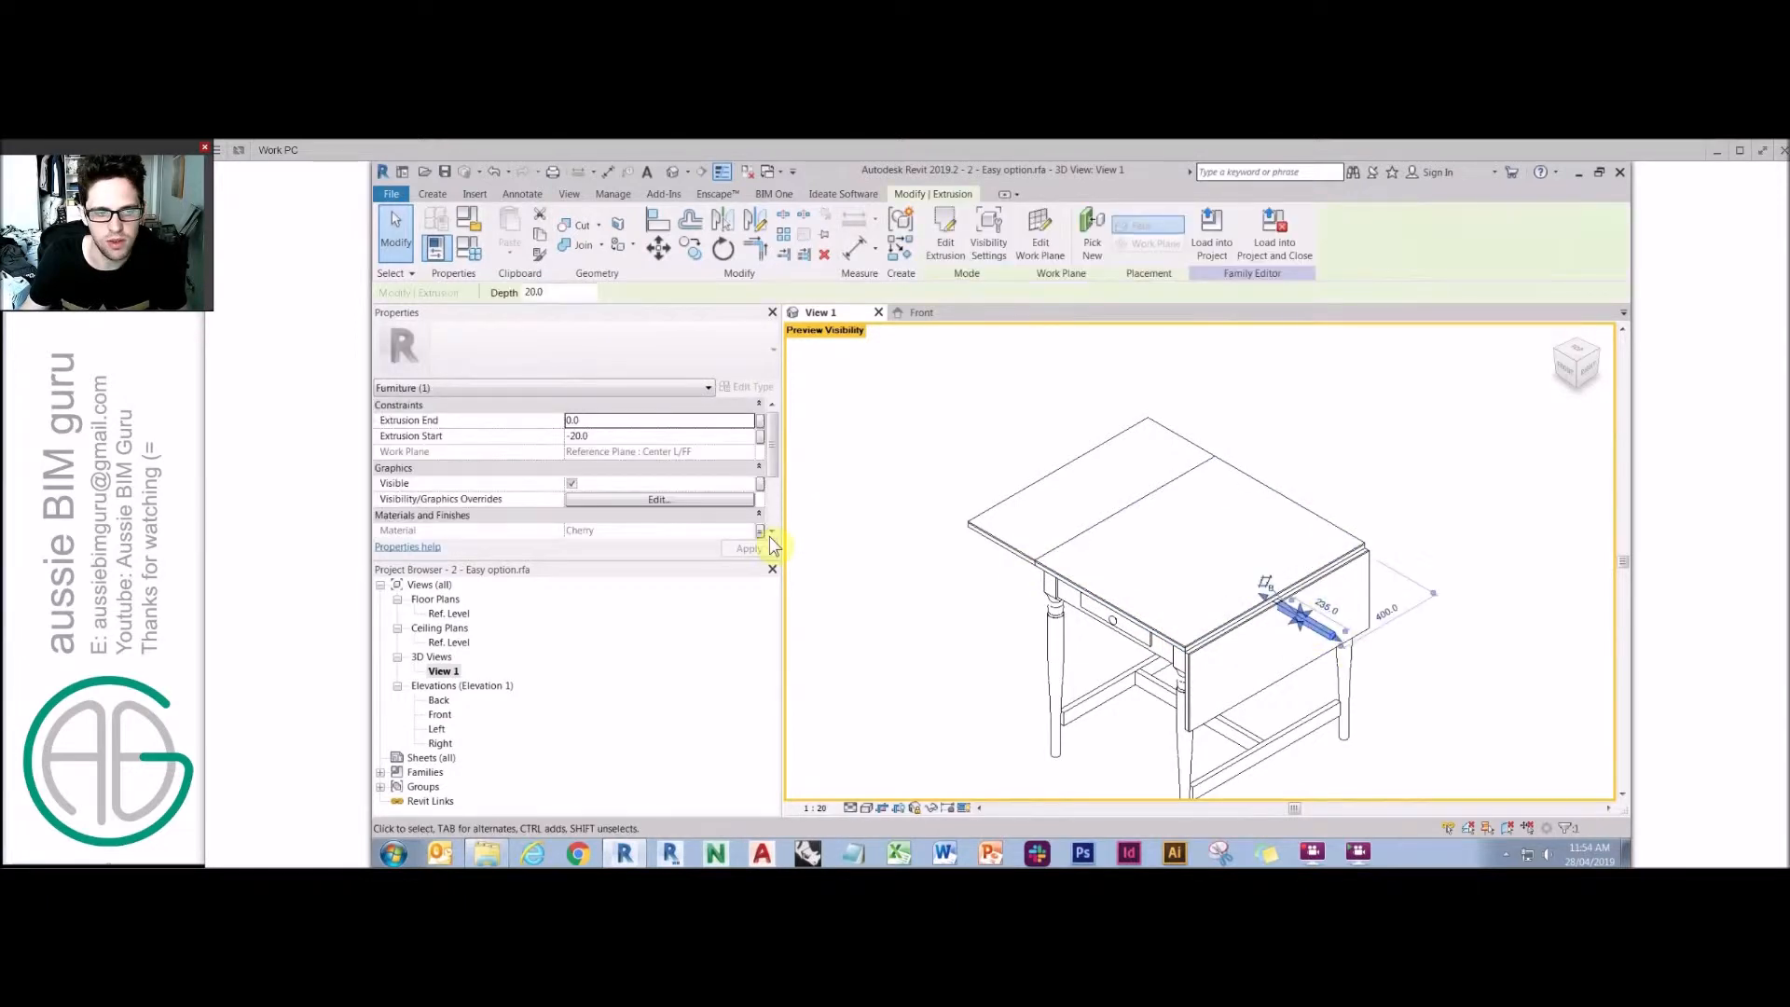
pyautogui.click(760, 483)
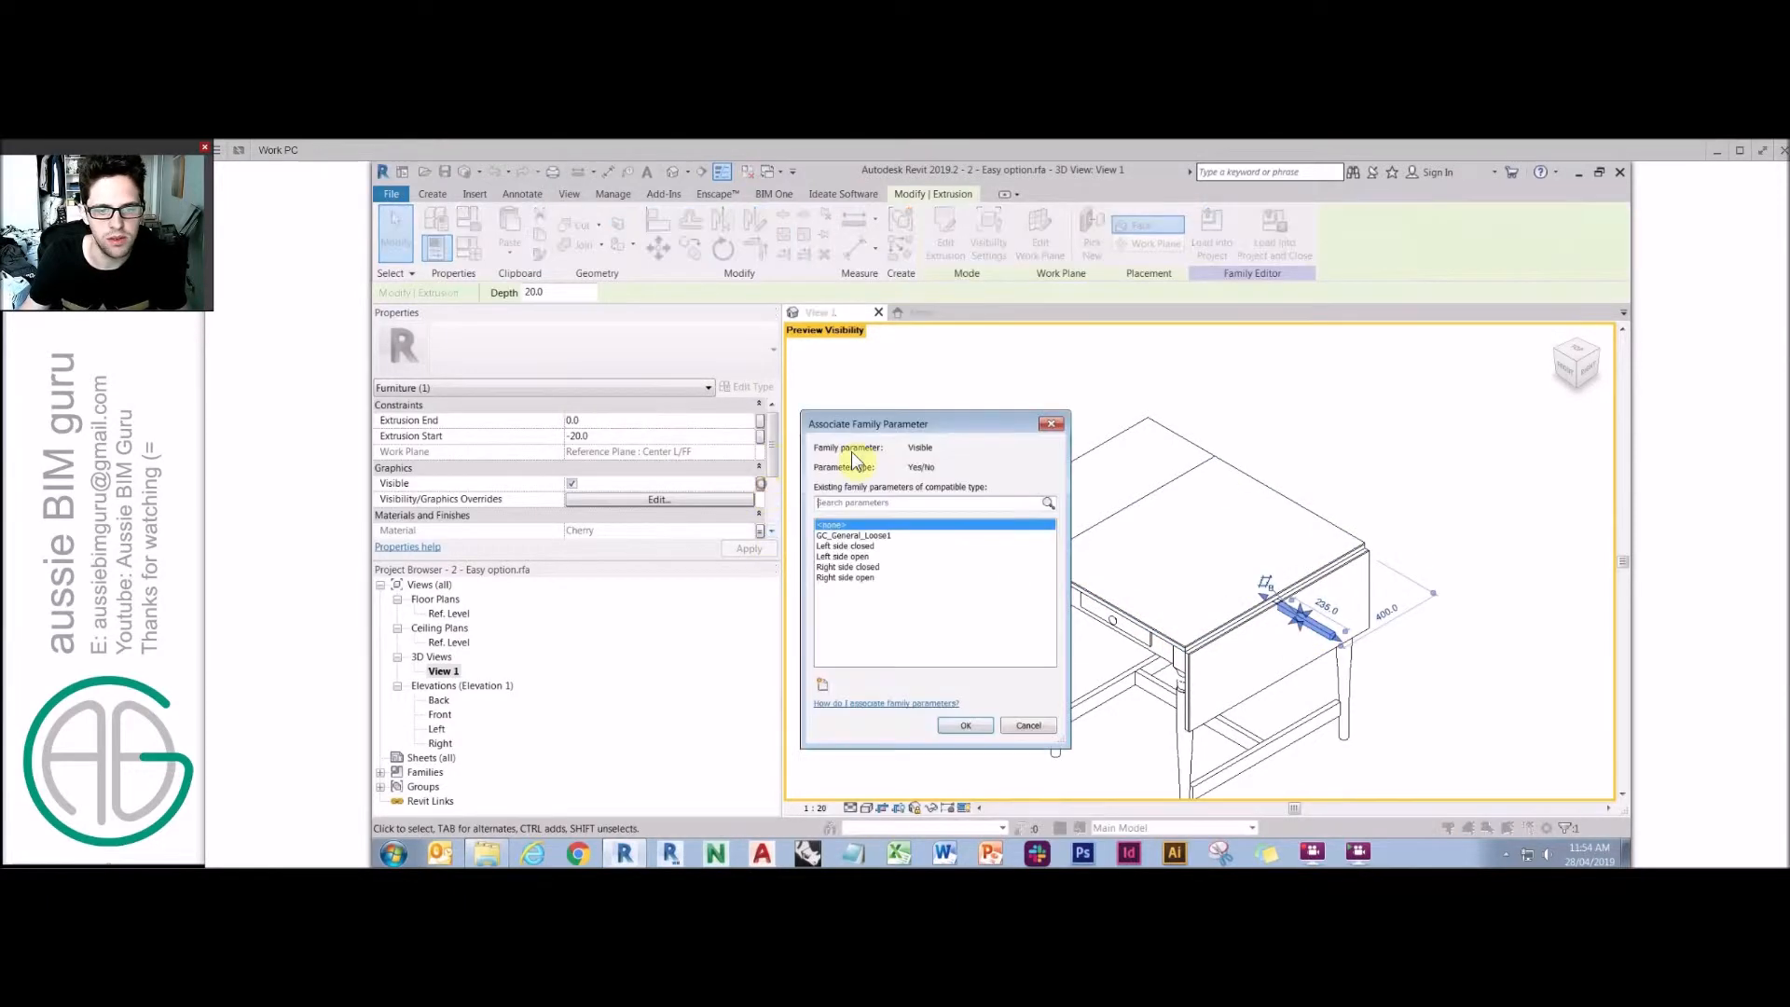
pyautogui.click(875, 577)
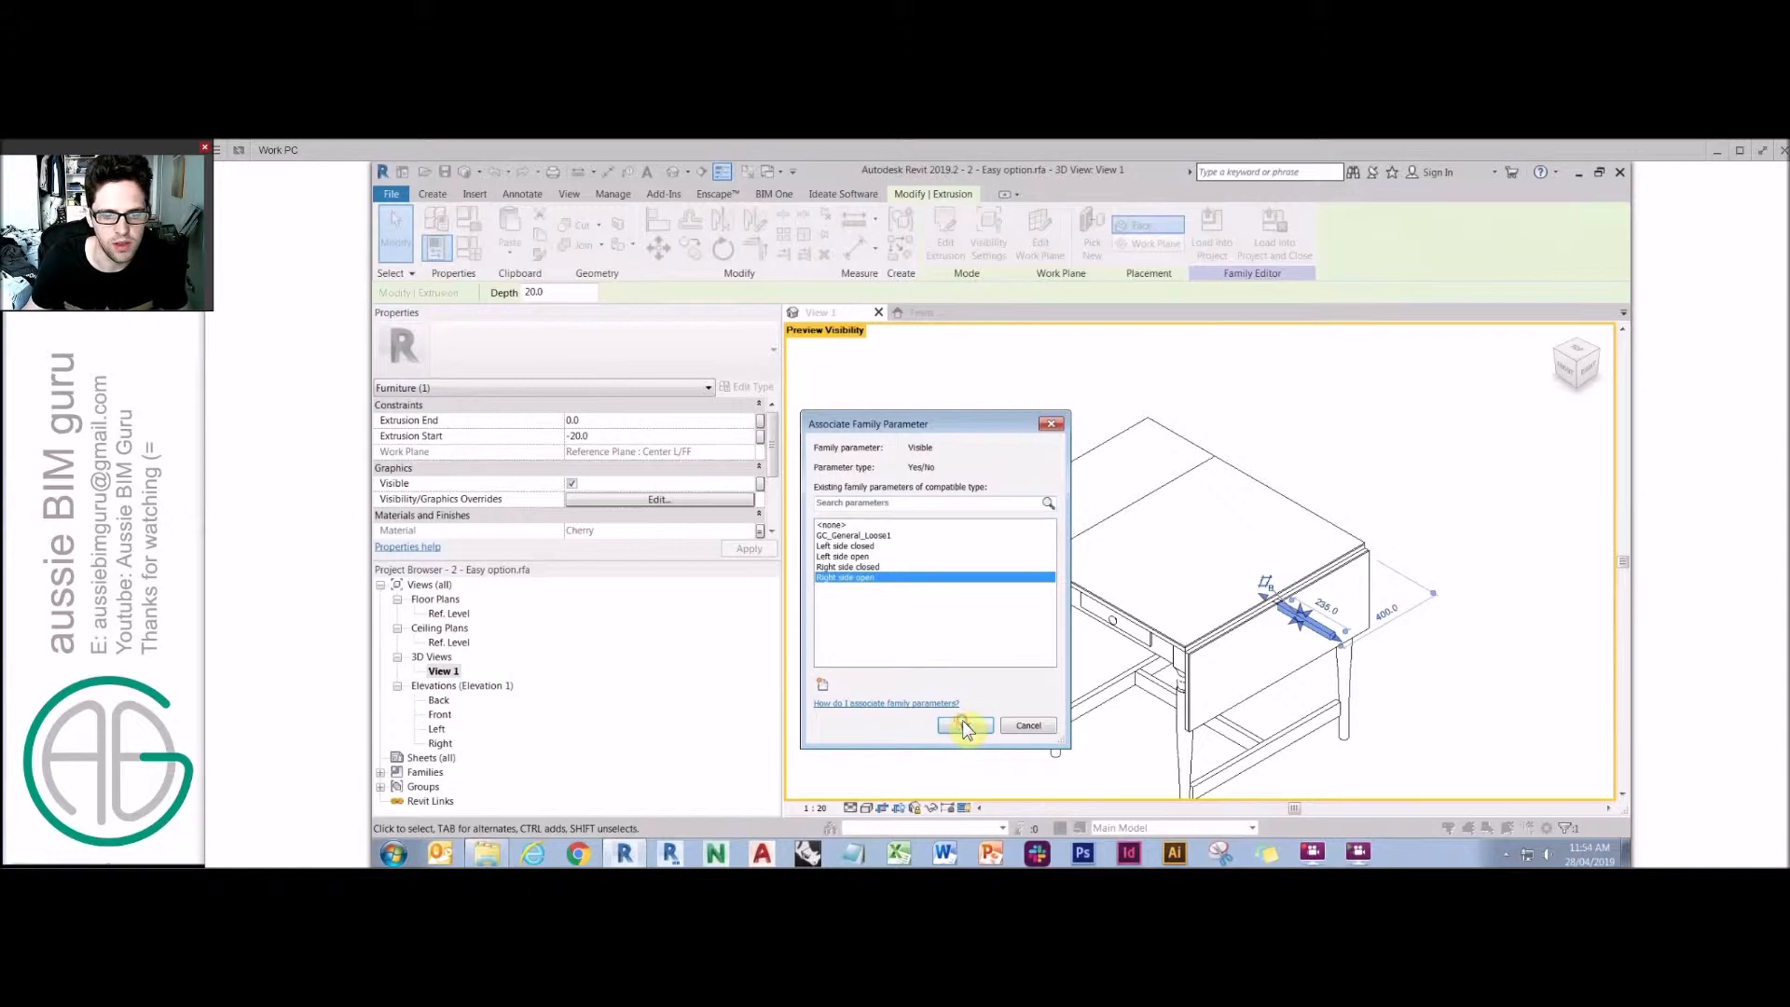
pyautogui.click(966, 726)
# Select the second support and link its visibility to the Right side closed parameter.
pyautogui.moveTo(1027, 435); pyautogui.dragTo(1148, 535)
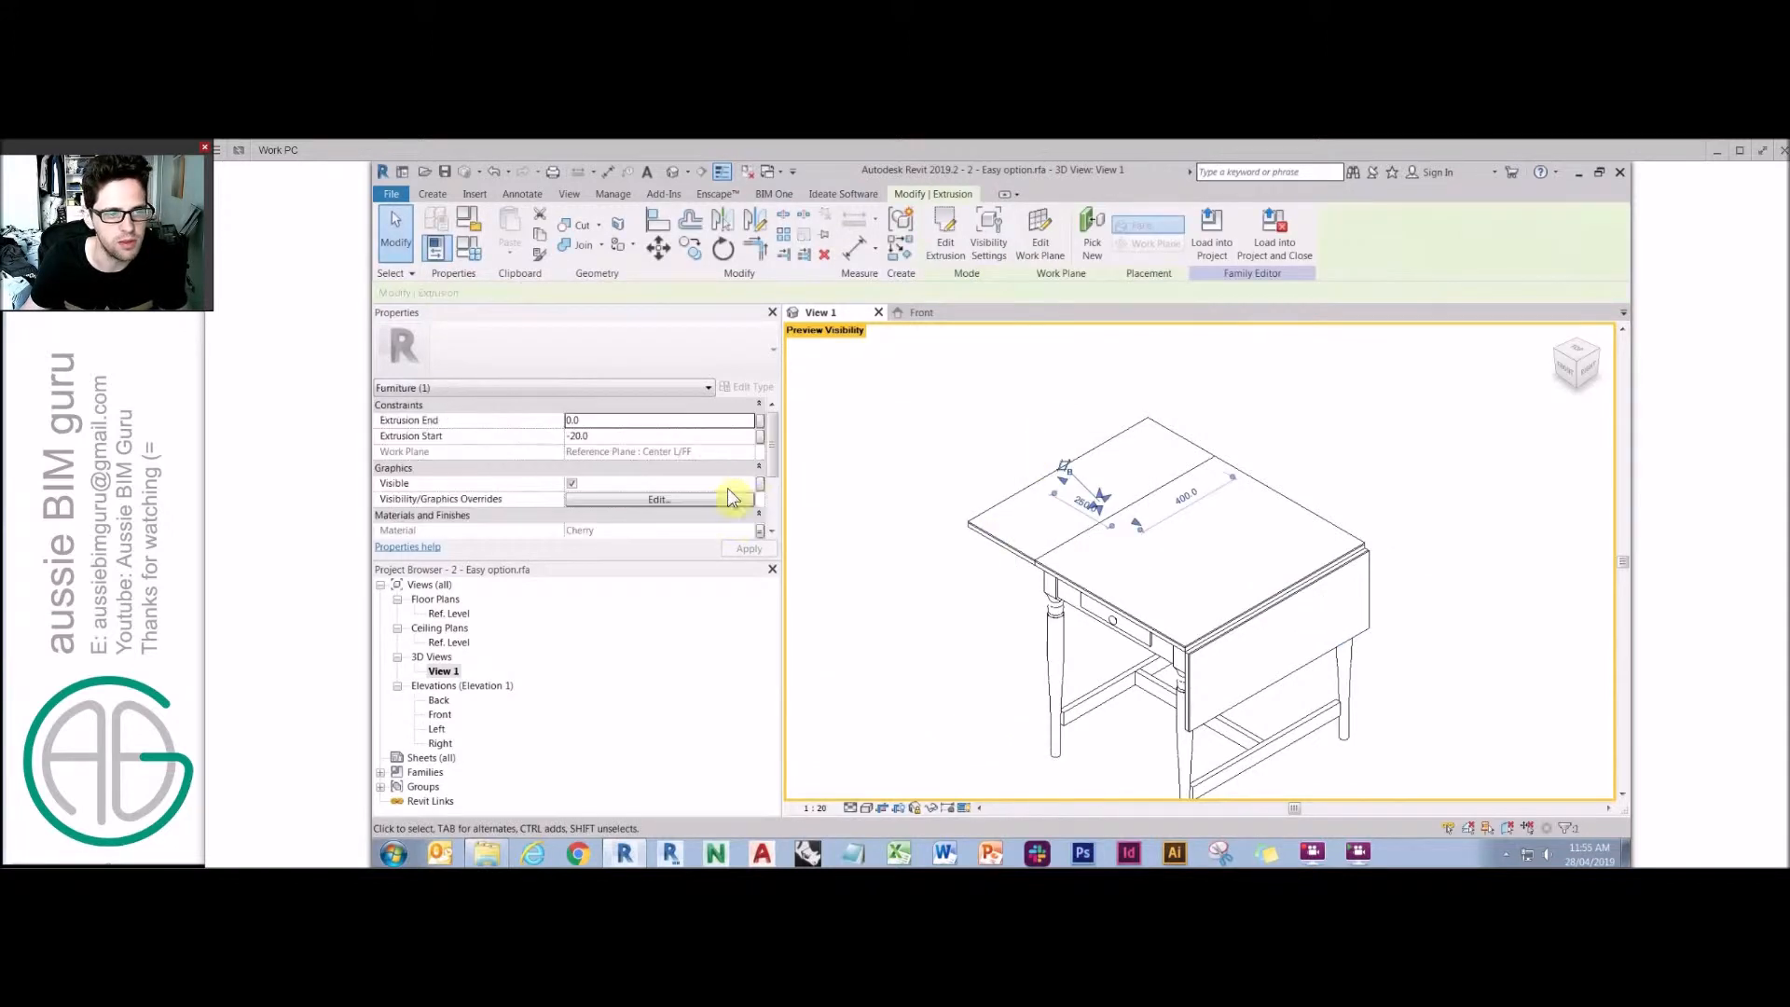
pyautogui.click(760, 484)
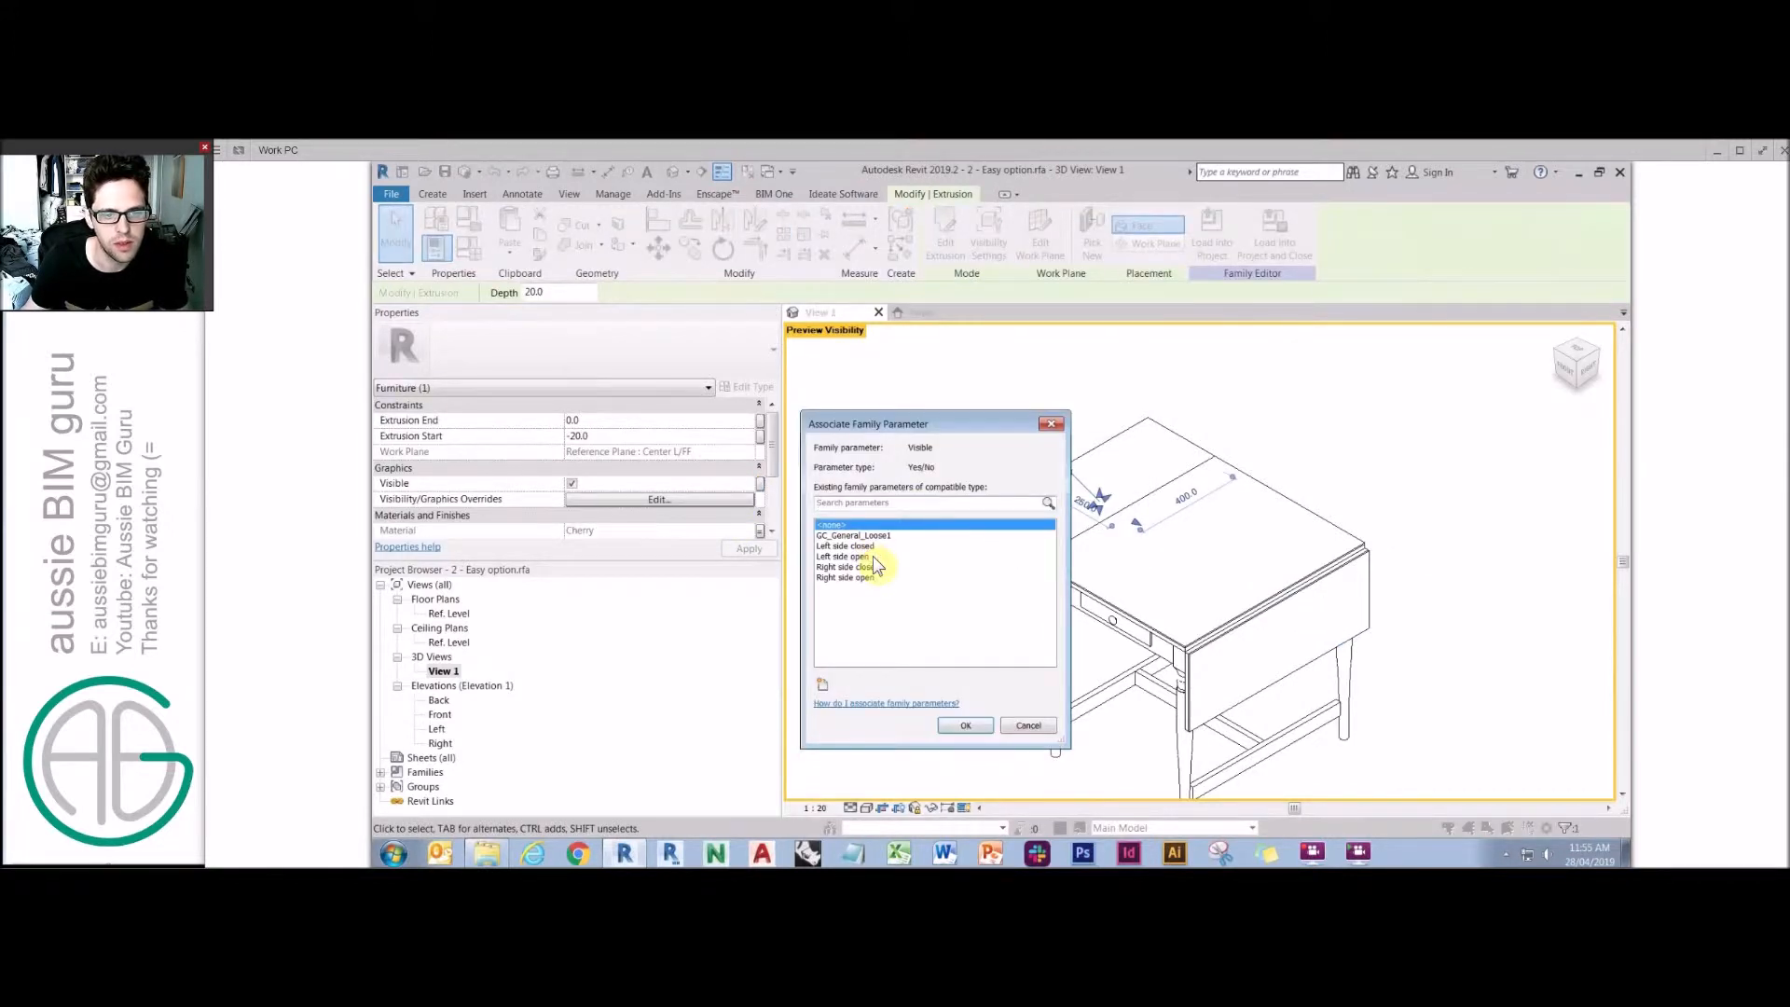
pyautogui.click(874, 566)
pyautogui.click(966, 725)
# Open Family Types and toggle the left and right open checkboxes to test the leaves.
pyautogui.click(978, 611)
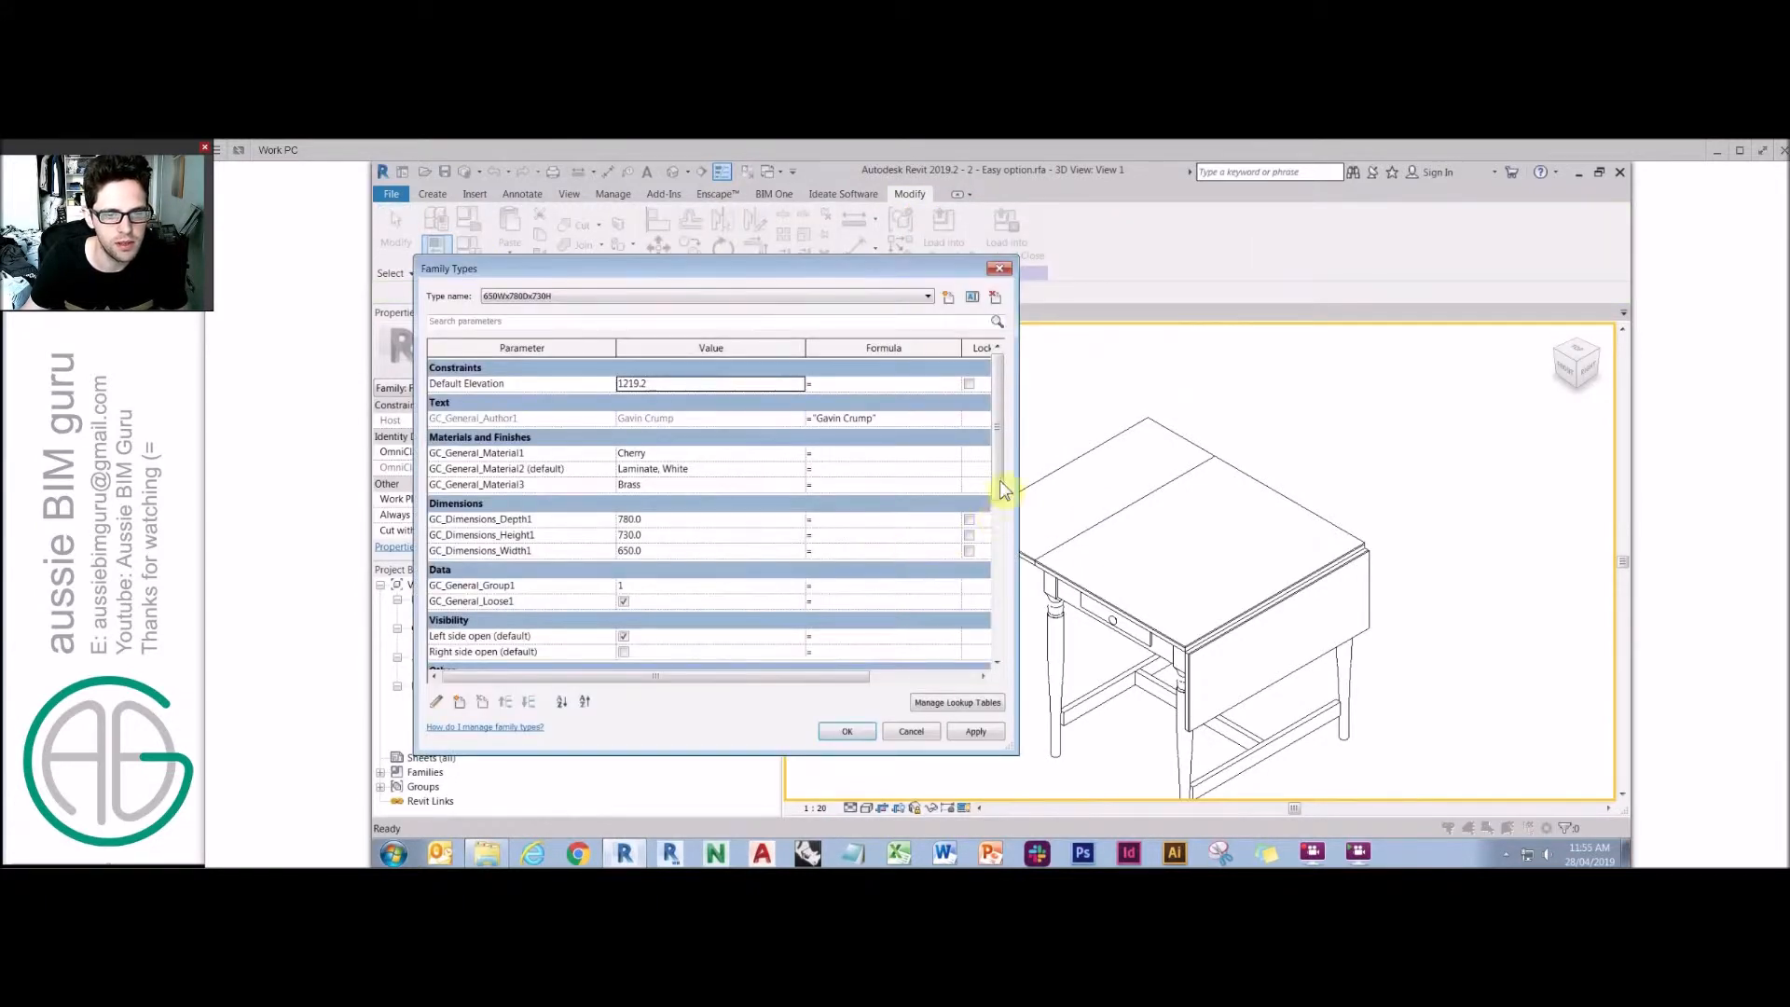
pyautogui.scroll(-4, 993, 503)
pyautogui.click(624, 567)
pyautogui.click(621, 582)
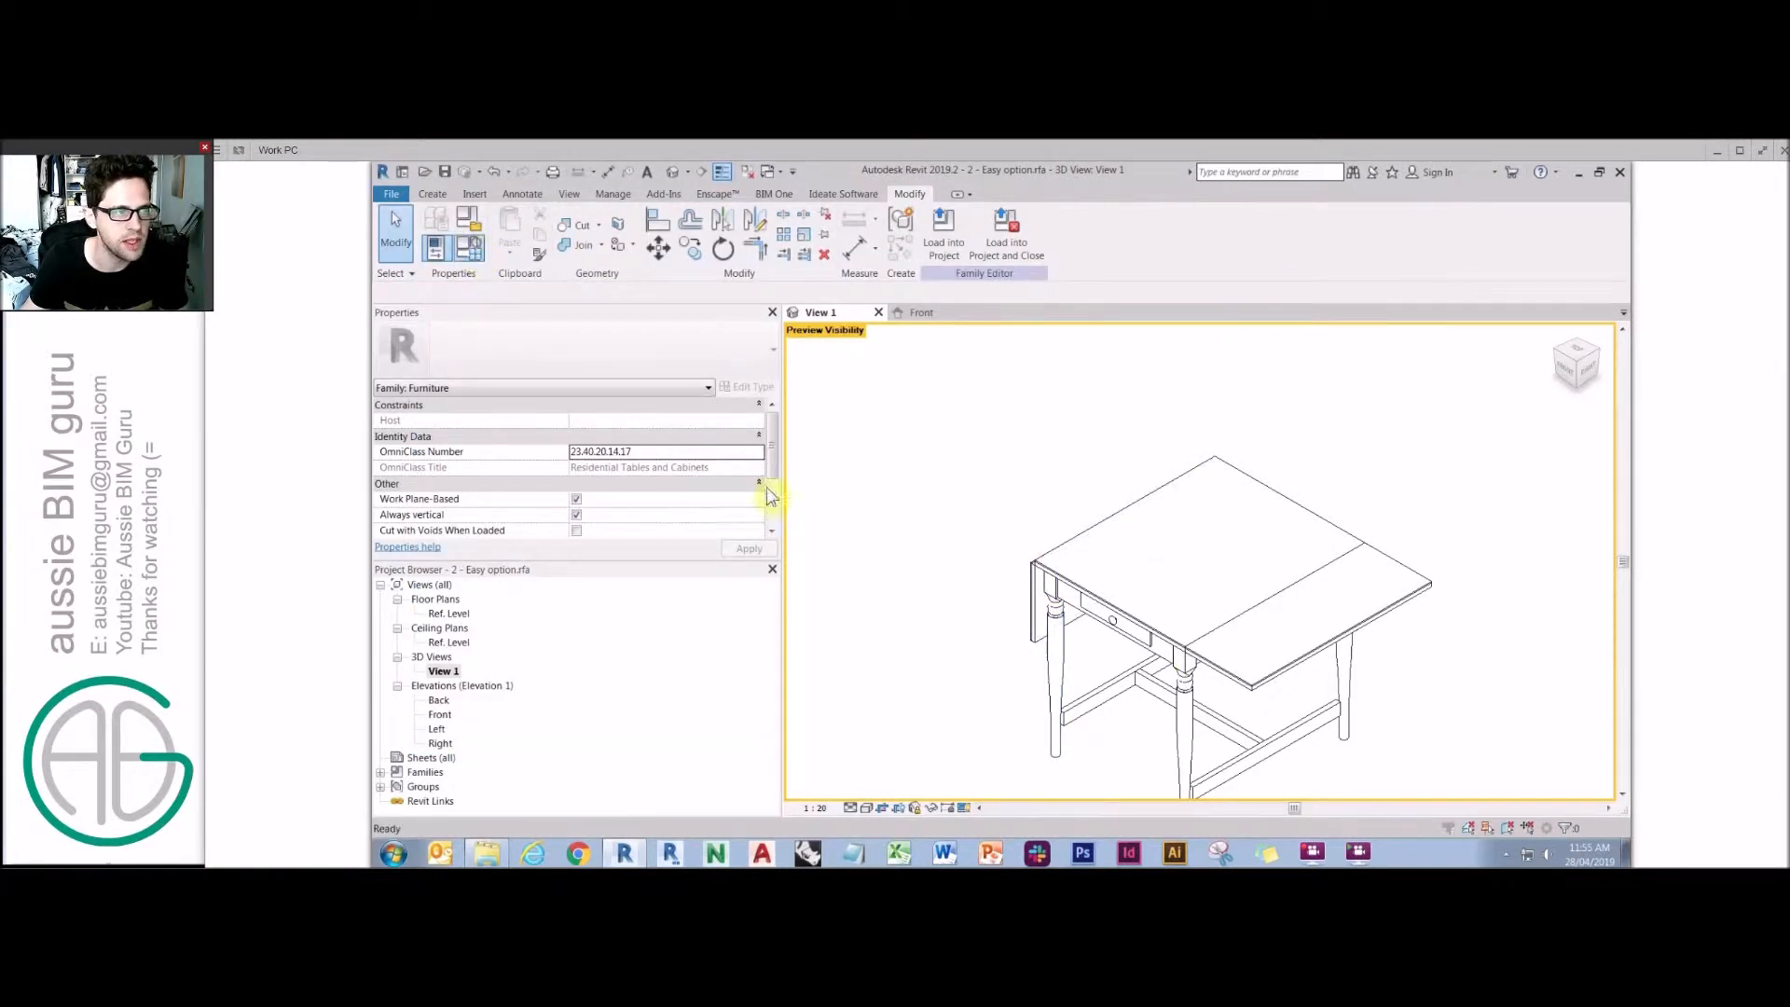
# Reopen Family Types, clear Right side open and confirm.
pyautogui.click(484, 254)
pyautogui.click(623, 650)
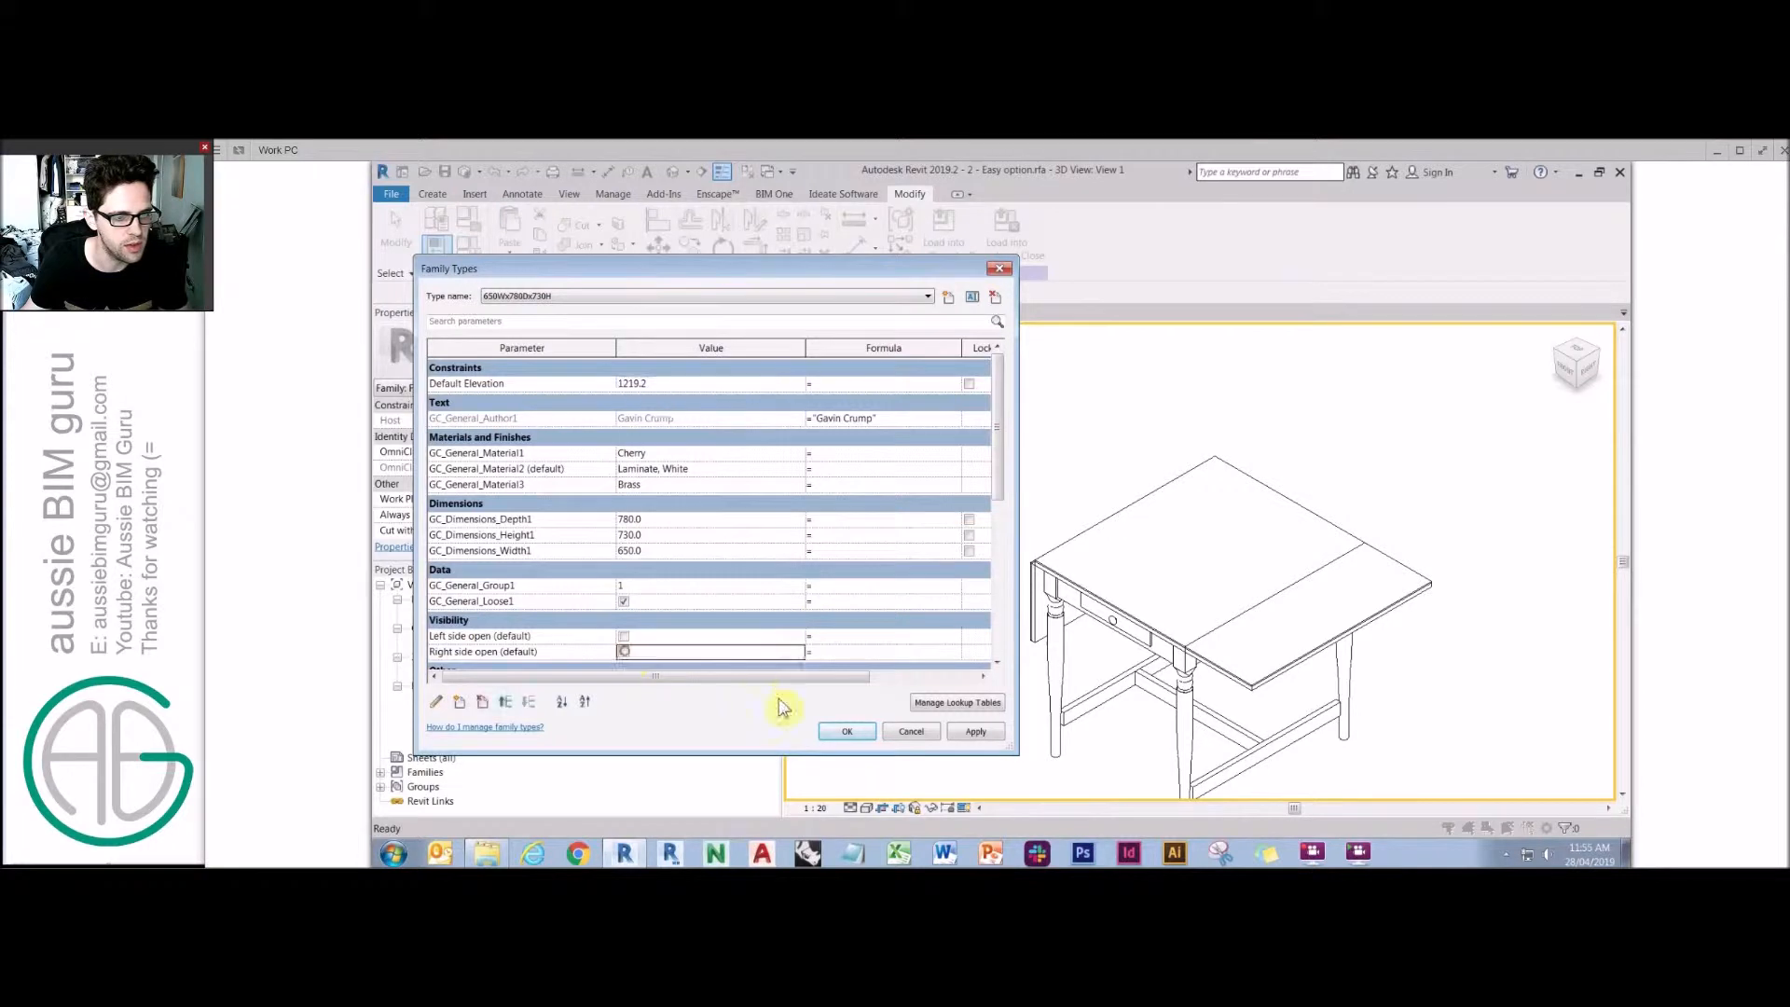
pyautogui.click(839, 733)
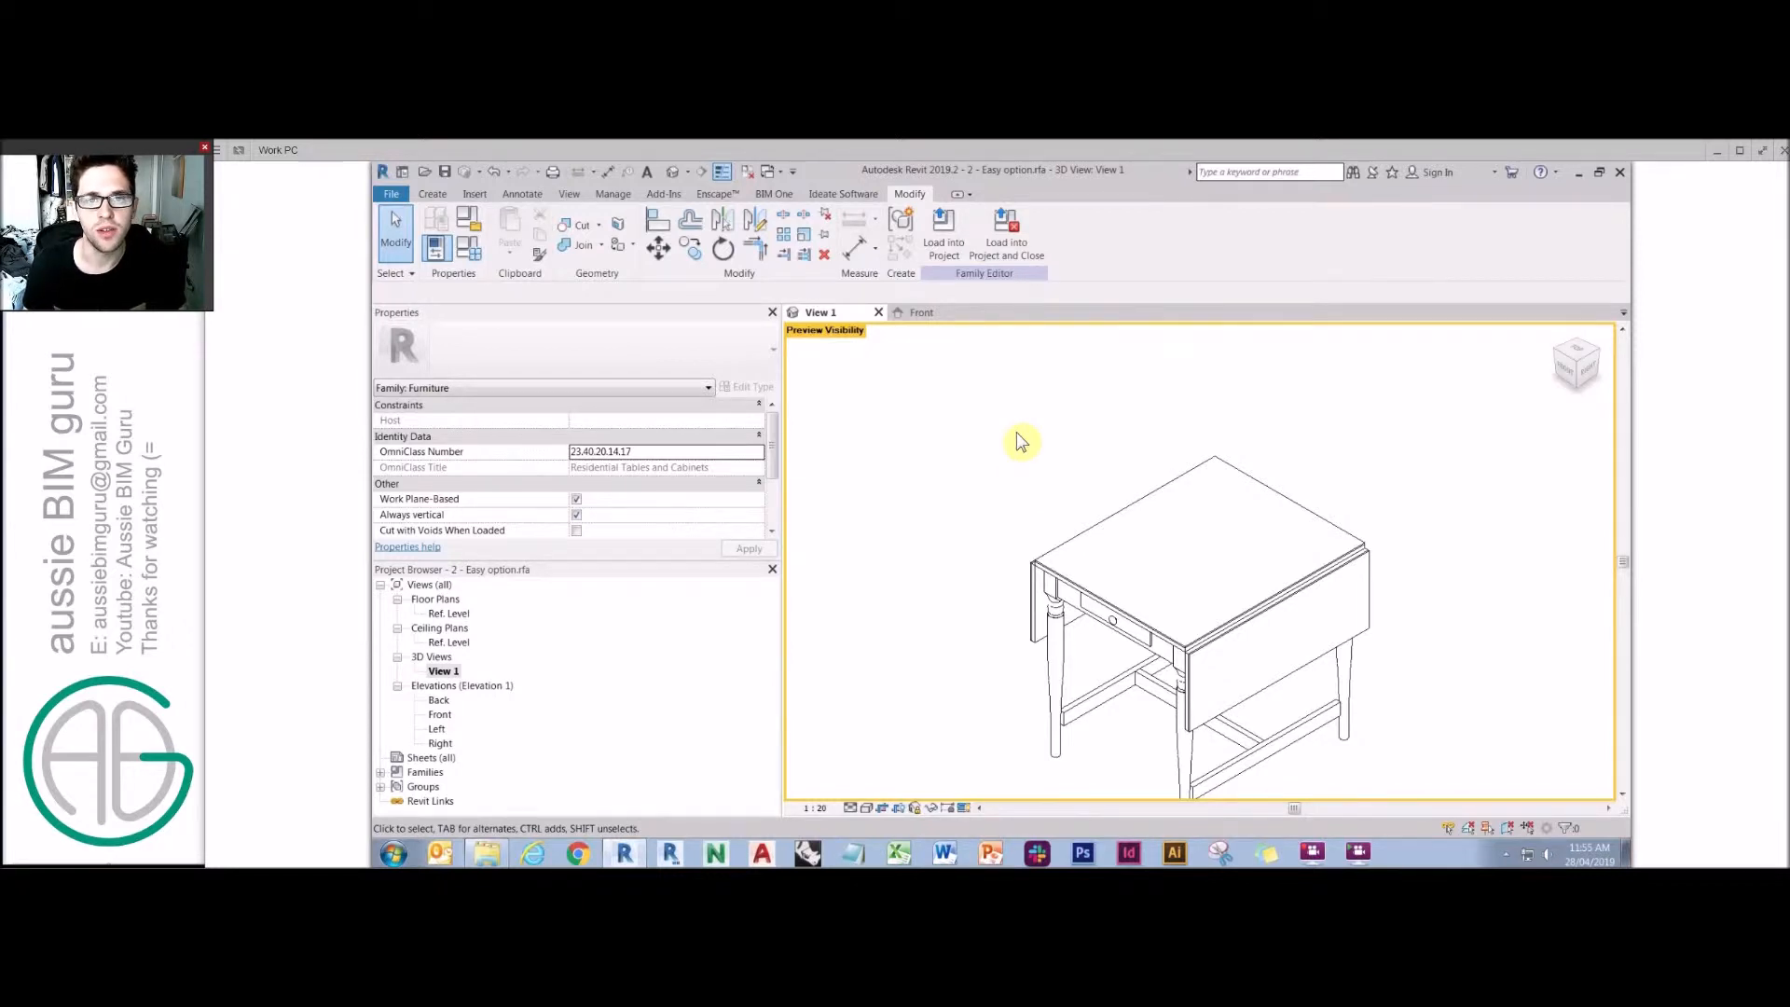
# Open the family file 2a - Hard option.rfa from the Demo Part 4 folder.
pyautogui.click(393, 203)
pyautogui.moveTo(436, 305)
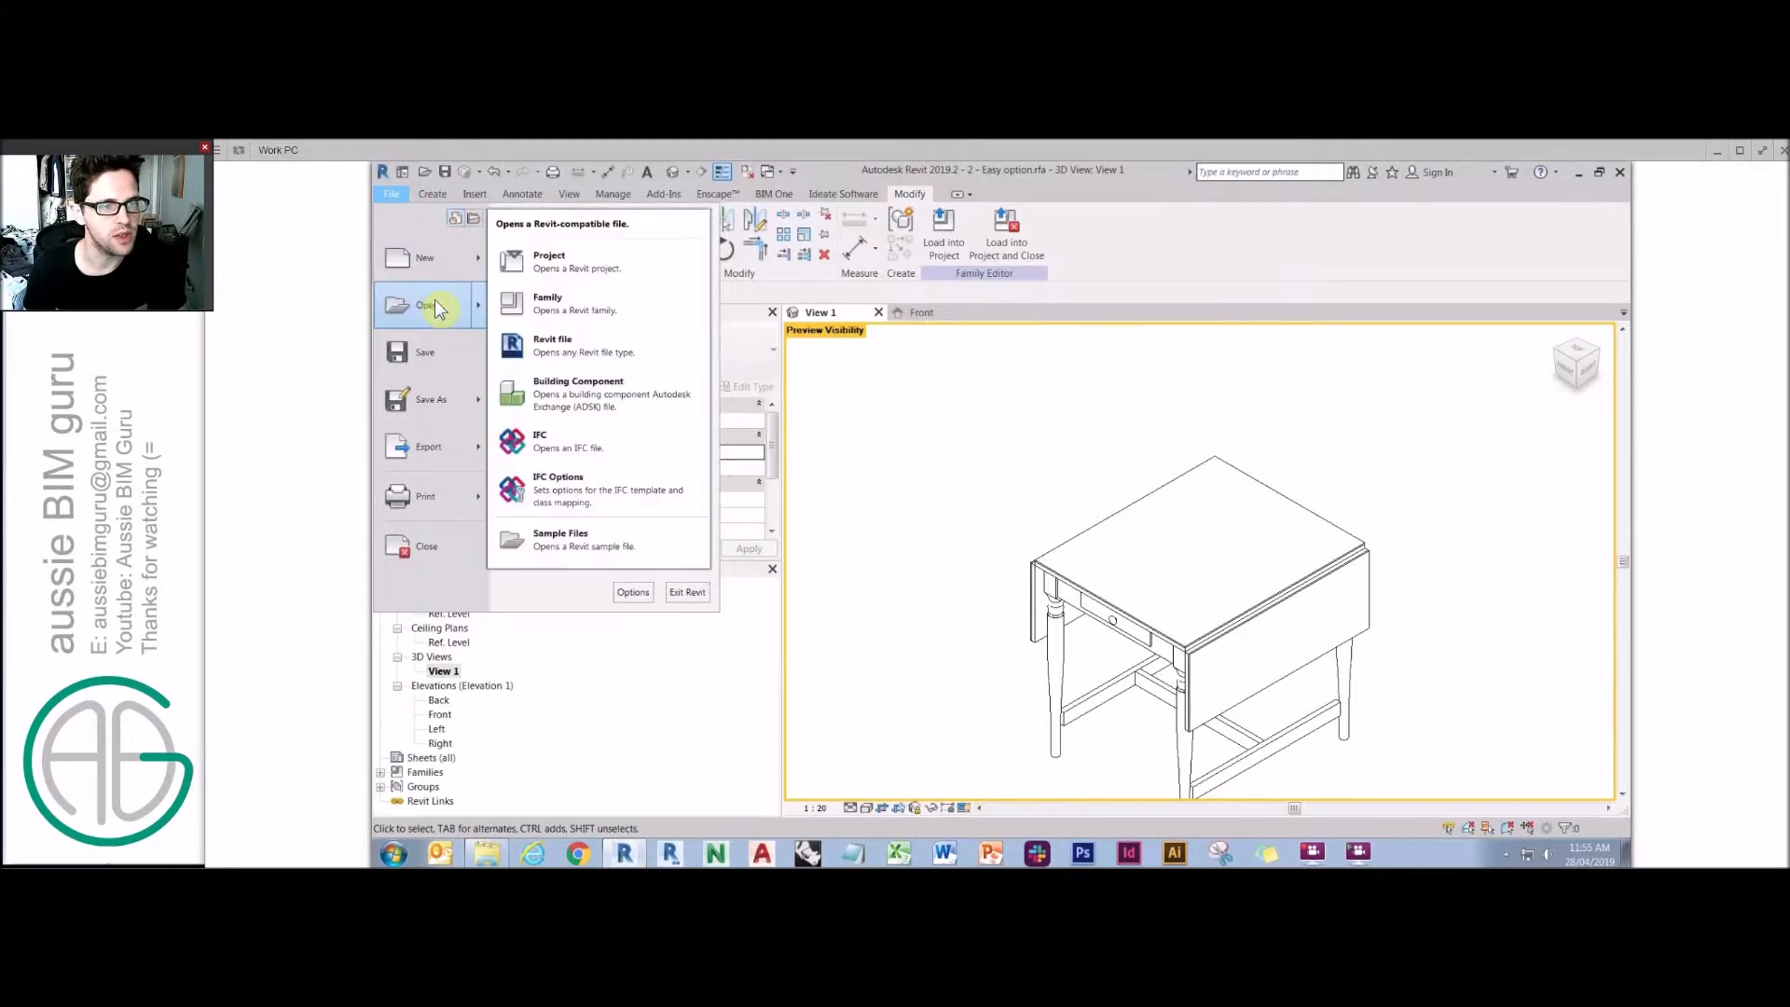
pyautogui.click(547, 308)
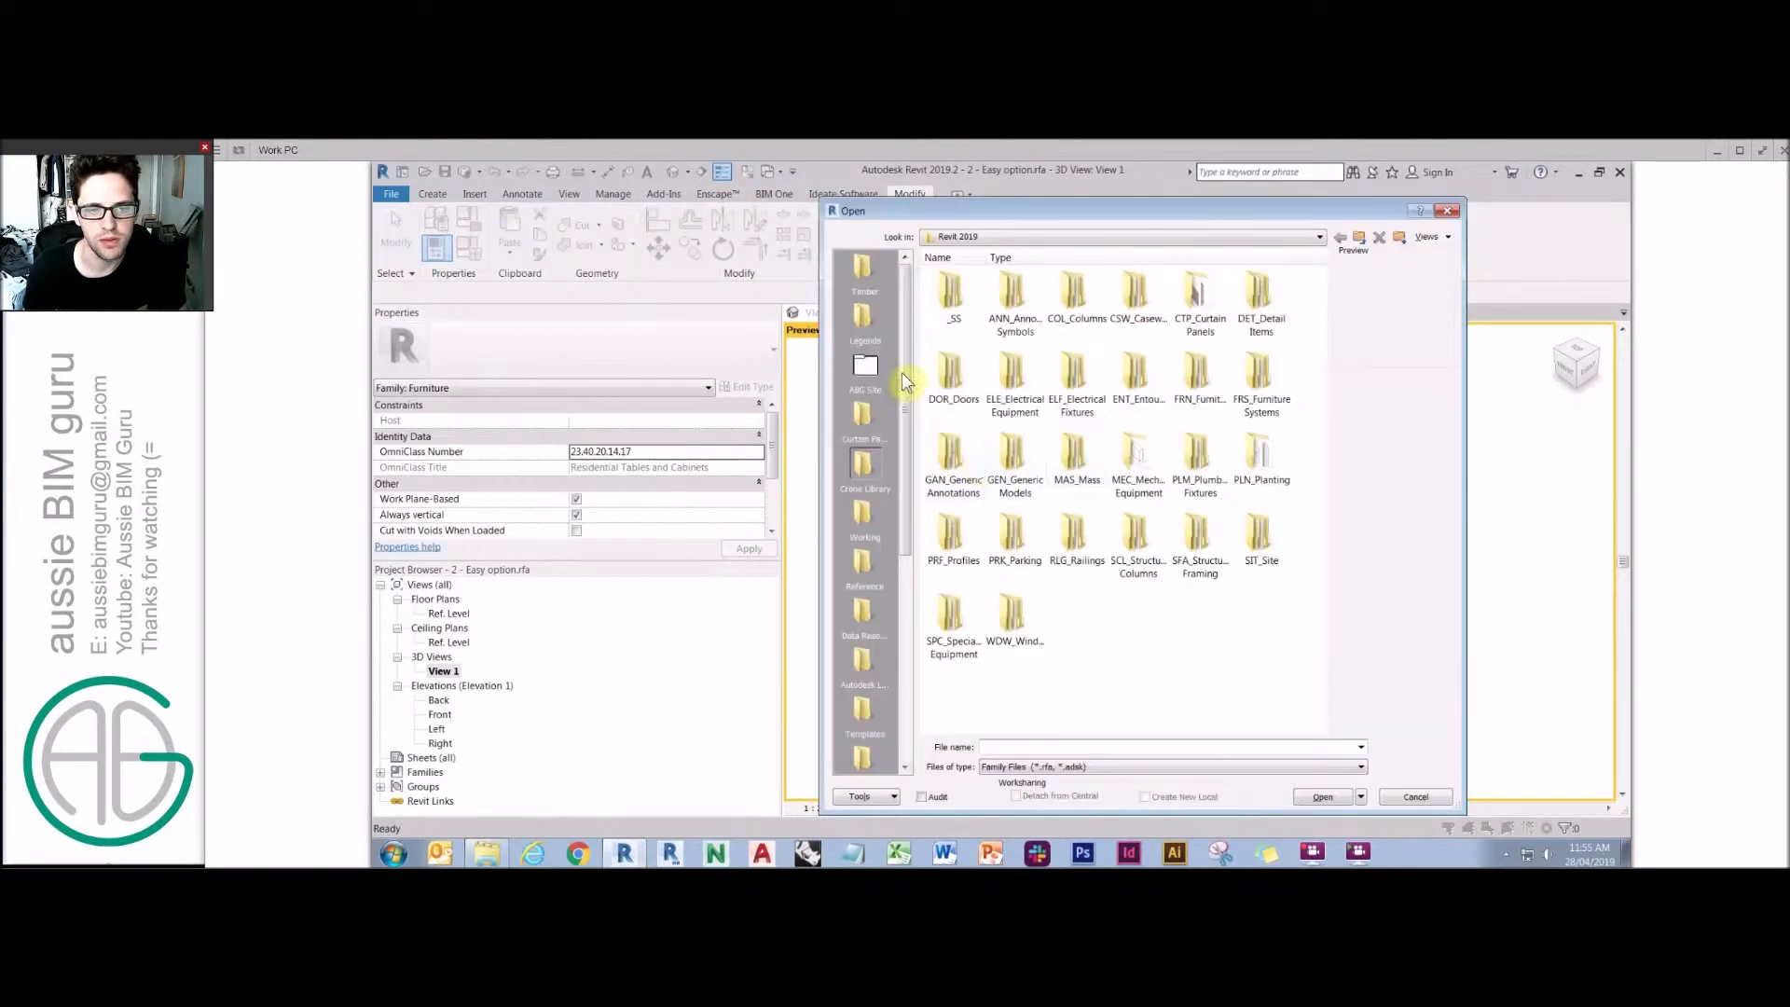
pyautogui.moveTo(904, 383); pyautogui.dragTo(904, 596)
pyautogui.click(865, 713)
pyautogui.doubleClick(1076, 294)
pyautogui.click(1134, 294)
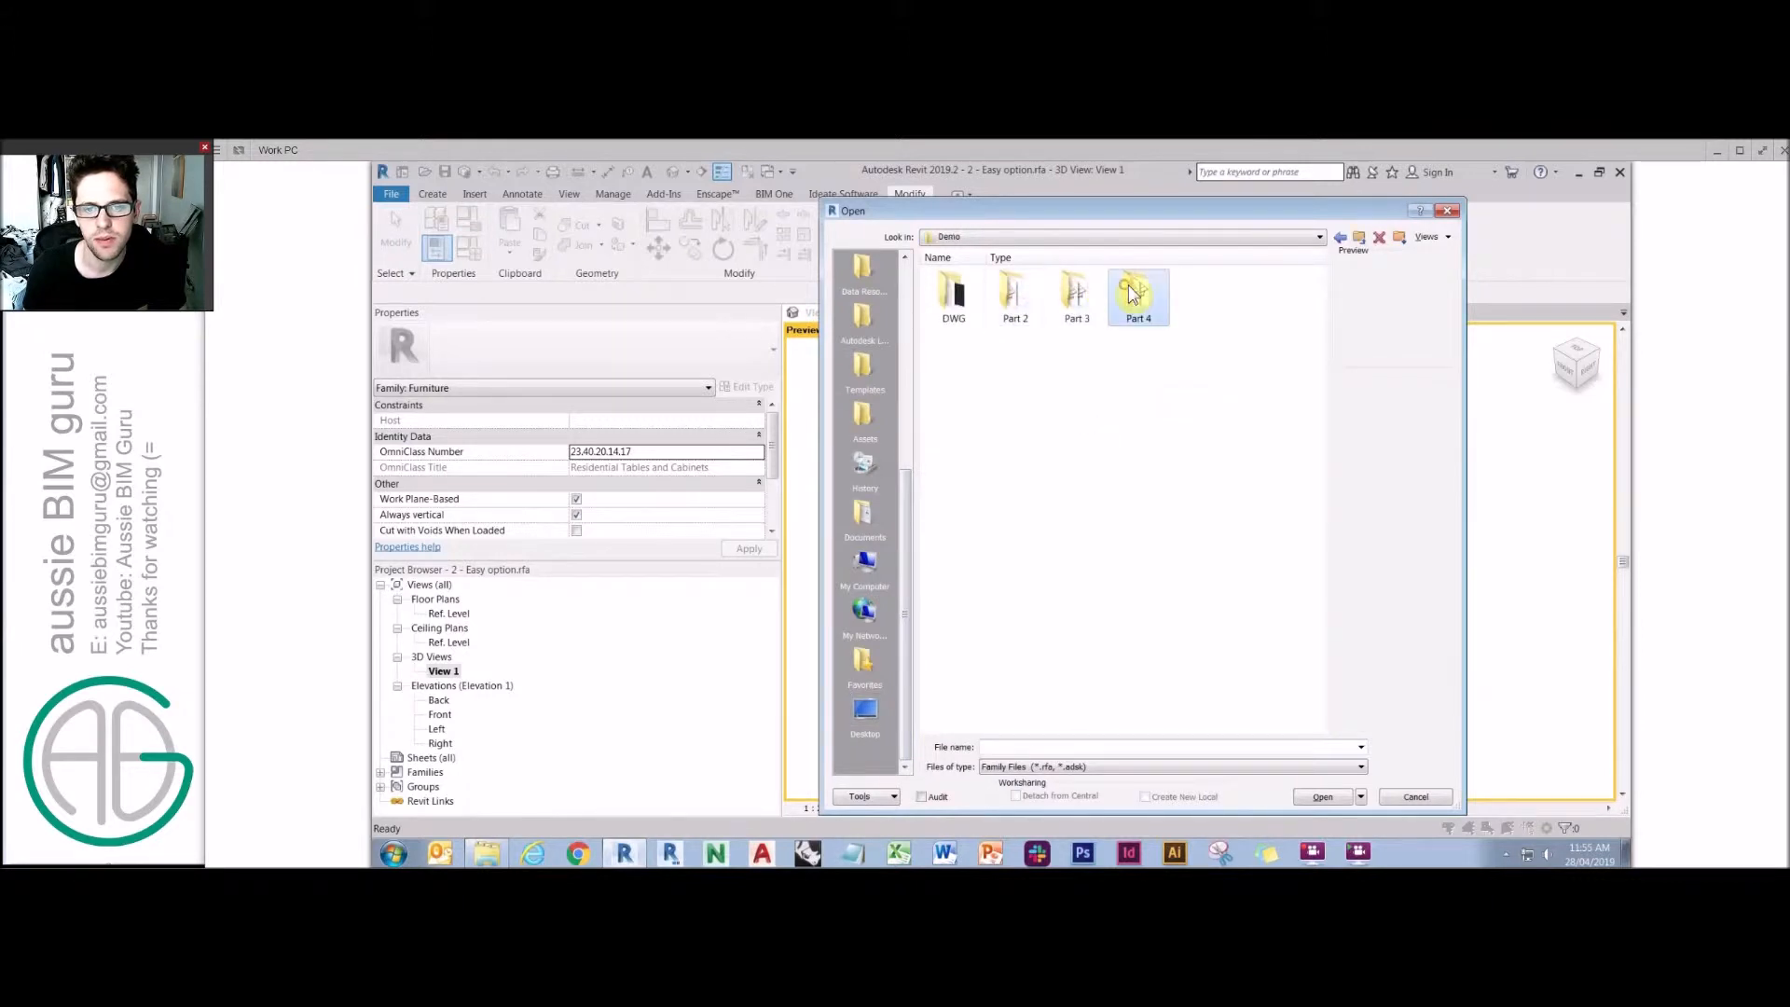
pyautogui.doubleClick(1132, 294)
pyautogui.click(1138, 322)
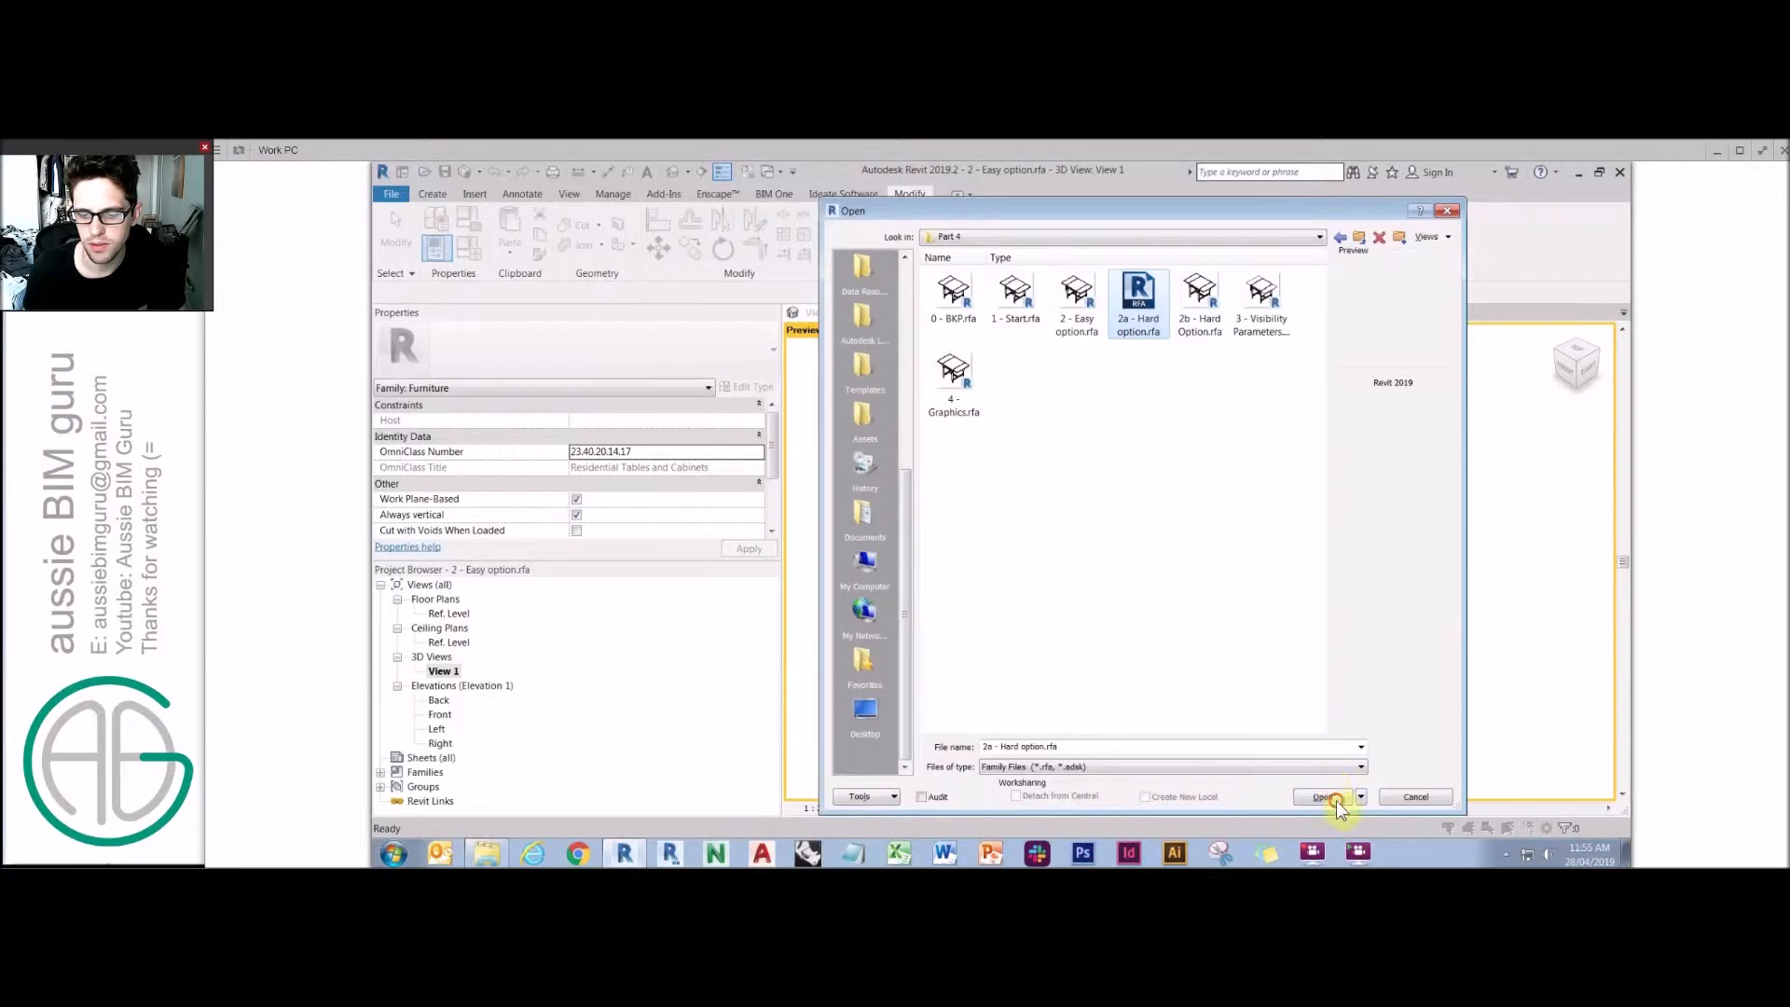
pyautogui.click(1324, 797)
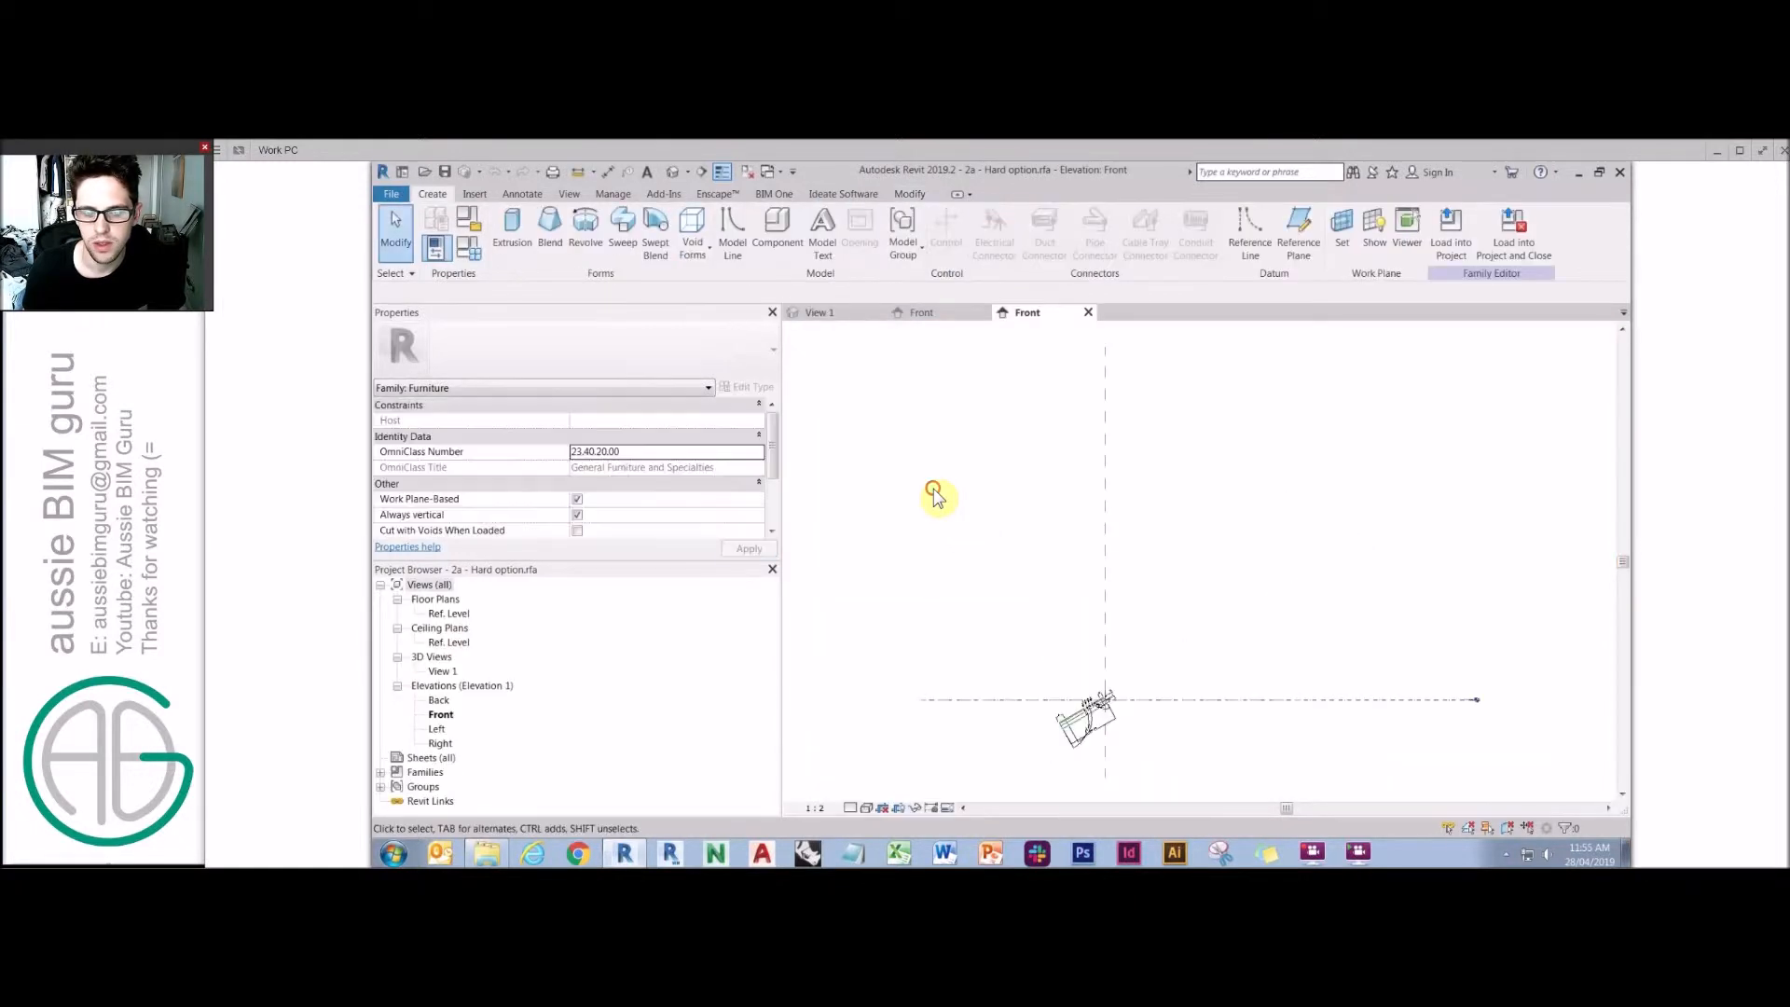
# Open the 3D and Front views, temporarily isolate the angled leaf to inspect it, then reset the isolation.
pyautogui.doubleClick(440, 672)
pyautogui.doubleClick(440, 714)
pyautogui.scroll(5, 1098, 626)
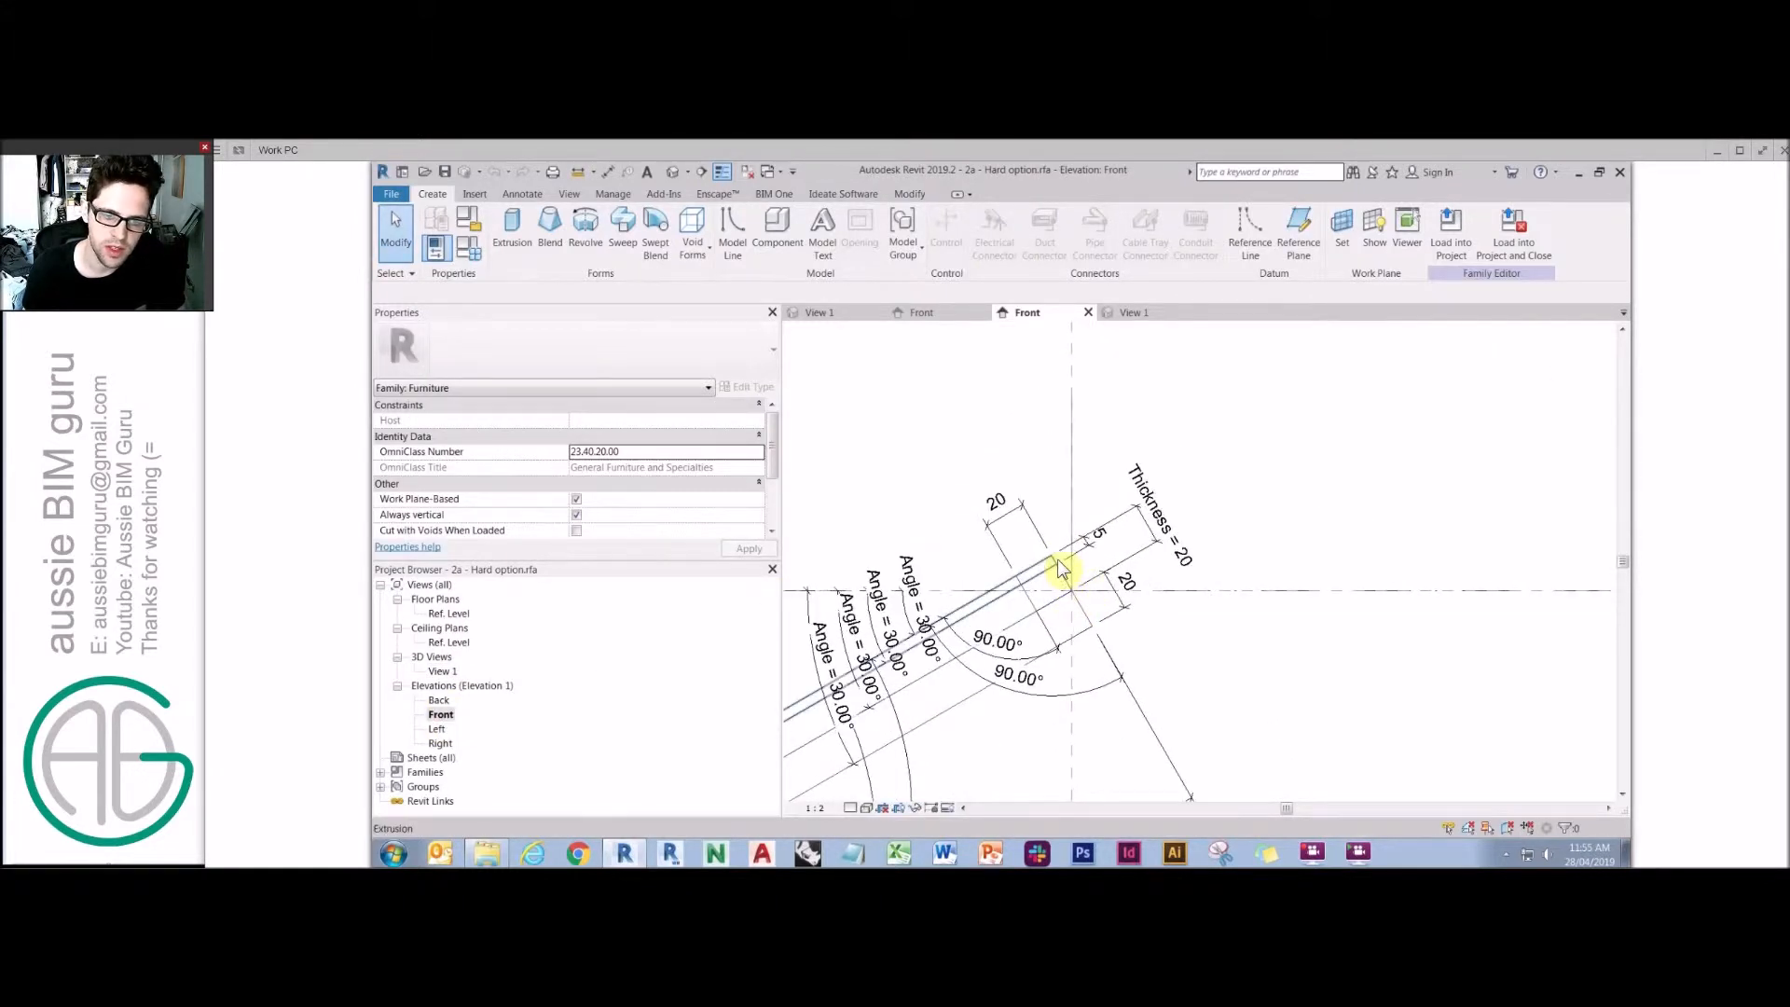
pyautogui.press('capslock')
pyautogui.press('Tab')
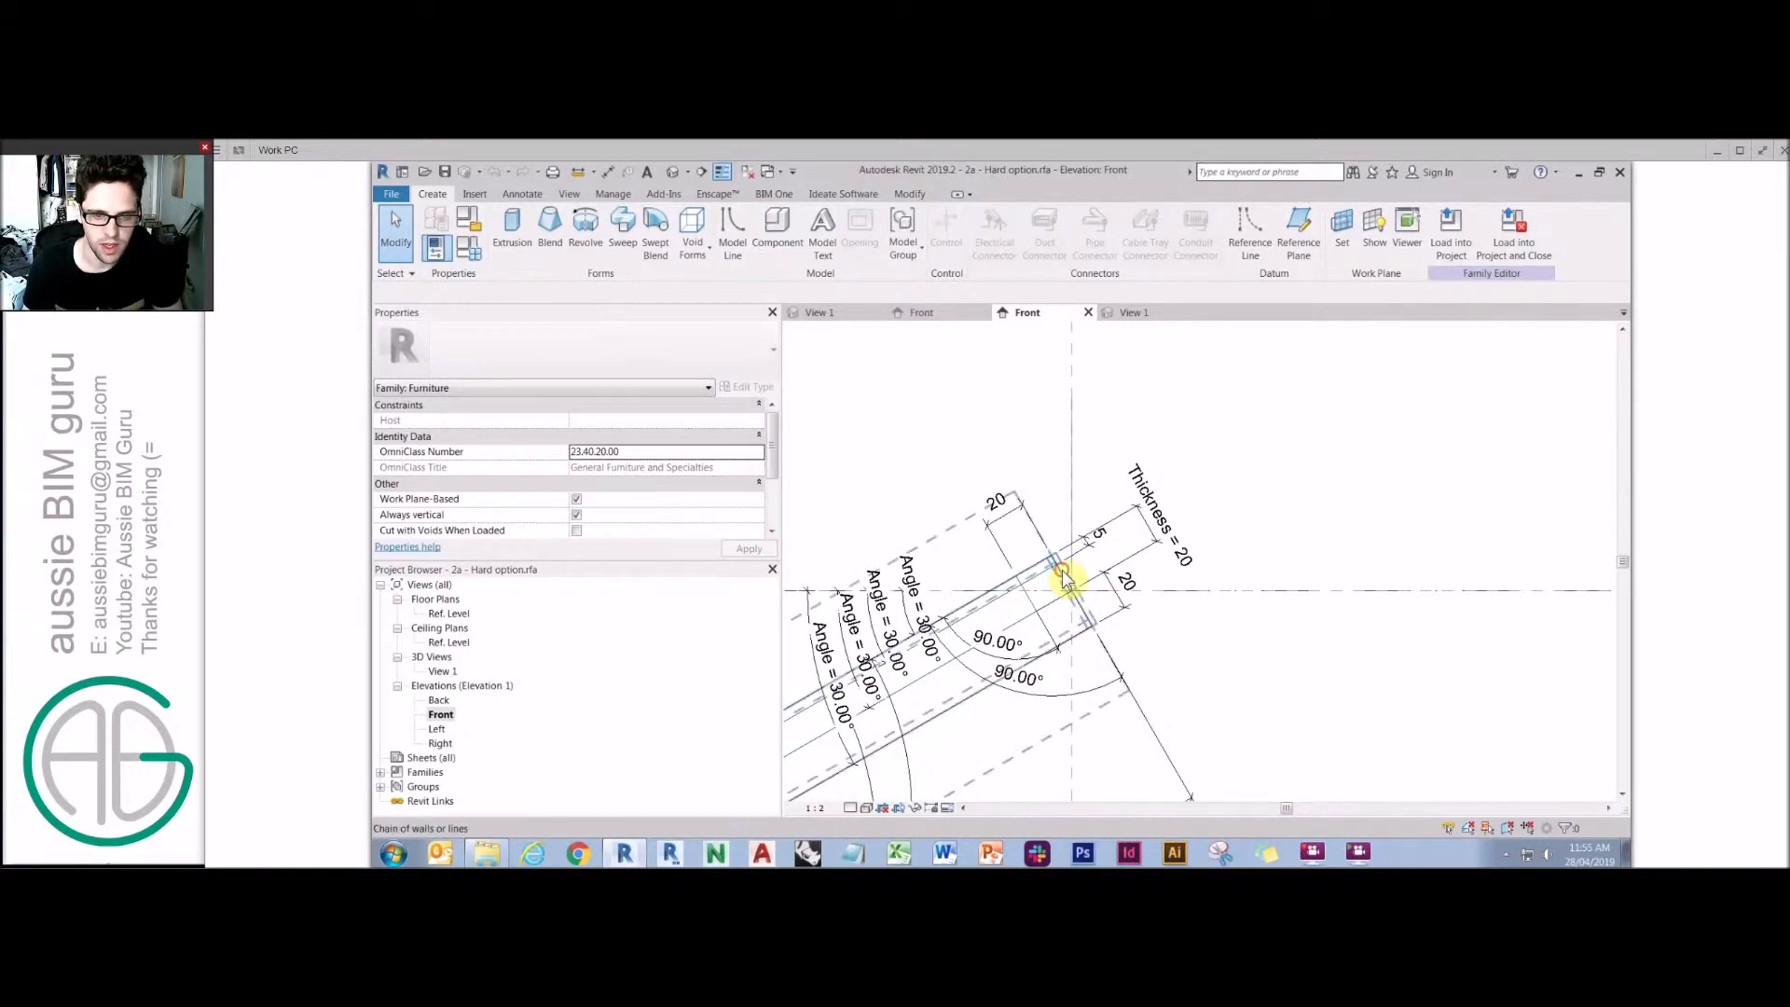
pyautogui.click(1061, 573)
pyautogui.press('h')
pyautogui.press('i')
pyautogui.press('Escape')
pyautogui.scroll(-5, 1239, 560)
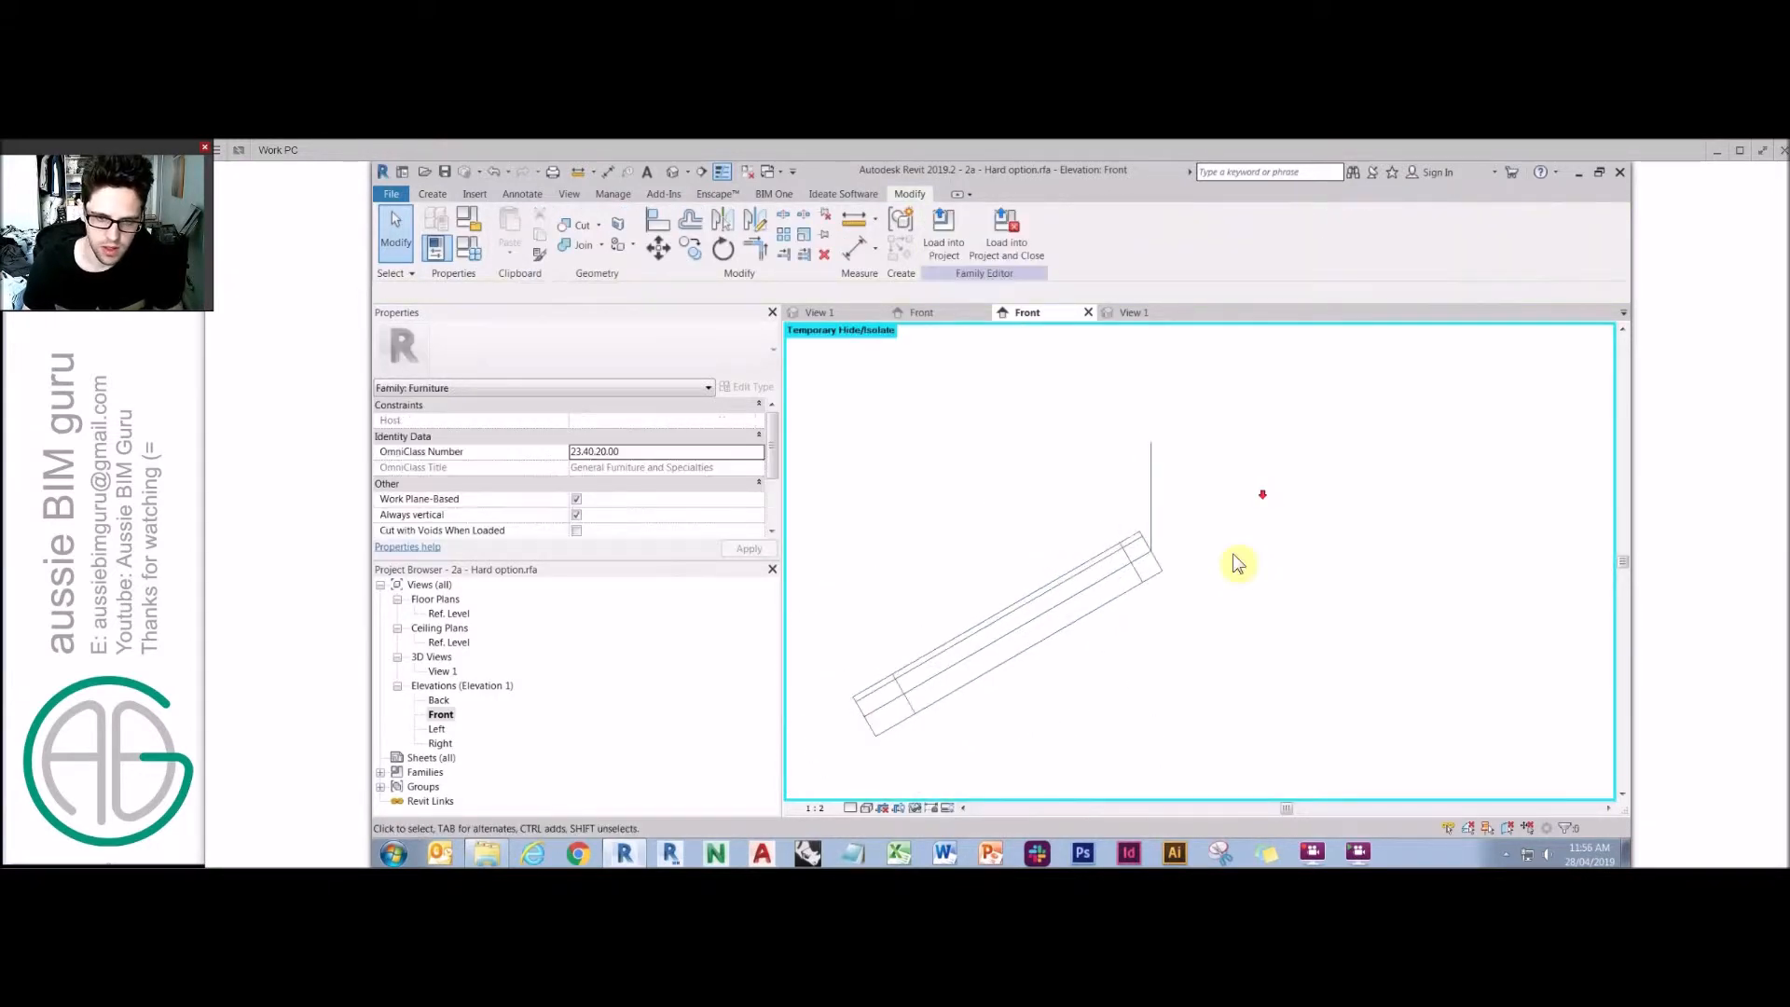
pyautogui.scroll(4, 1072, 566)
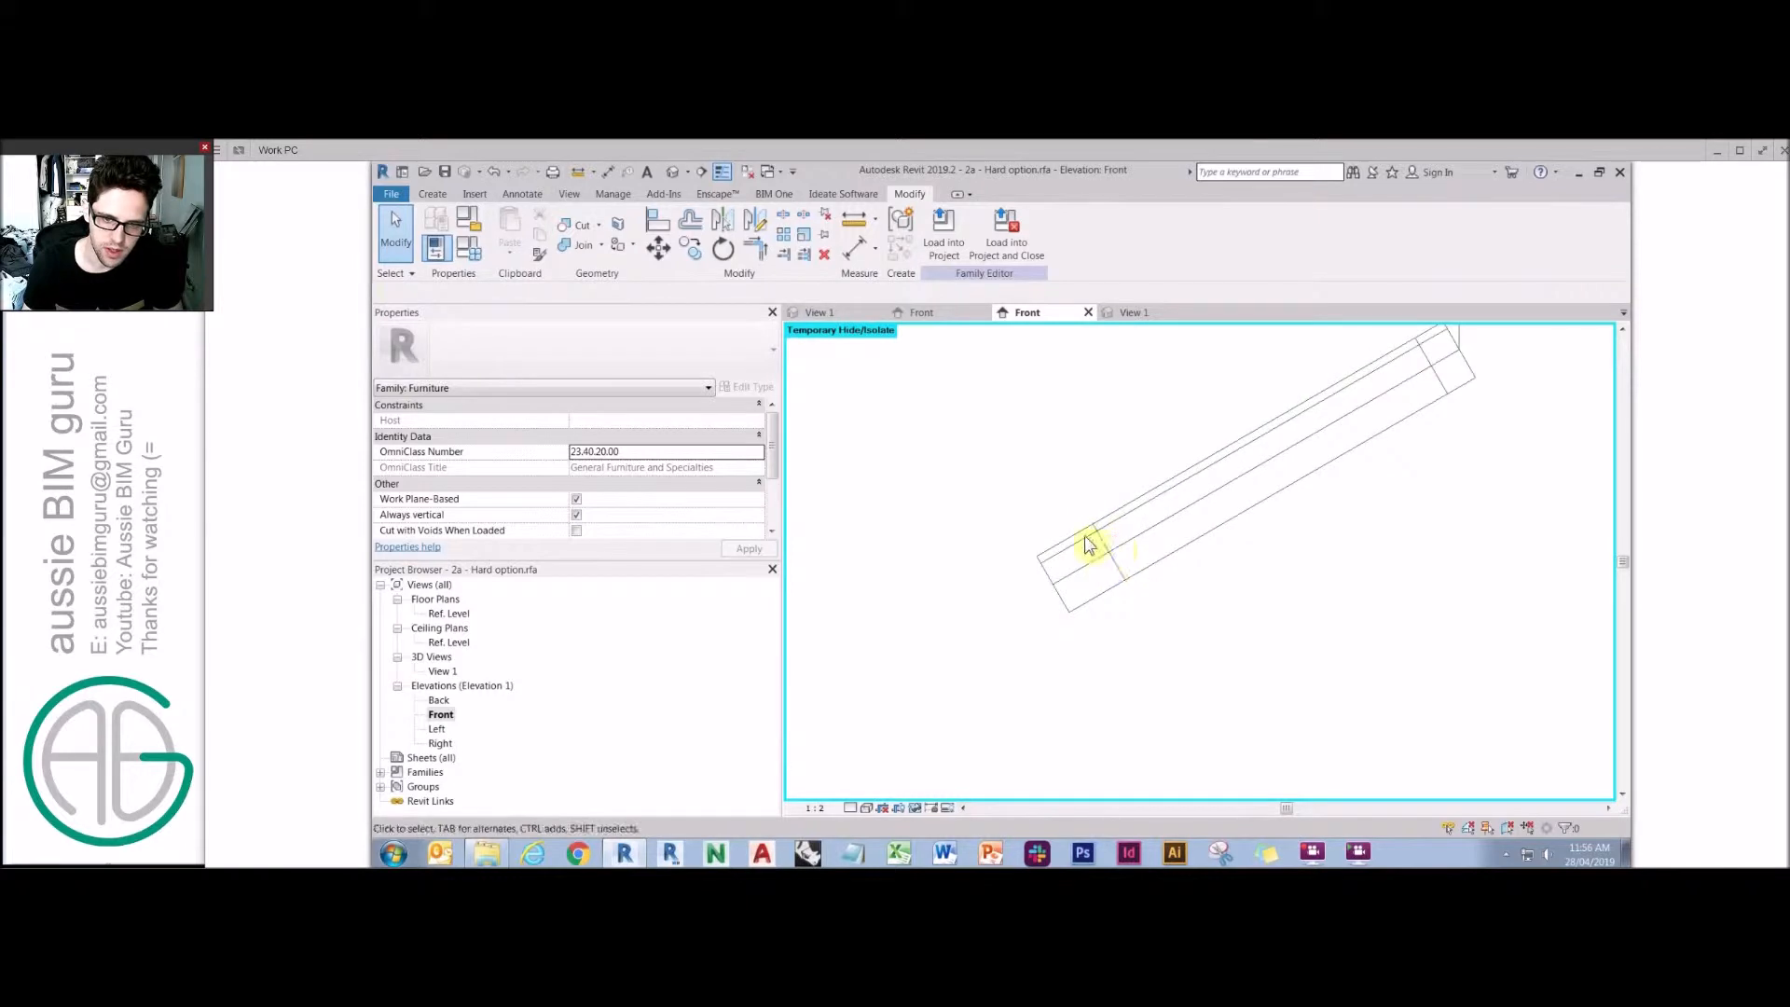
pyautogui.moveTo(1346, 416); pyautogui.dragTo(1237, 500, button='middle')
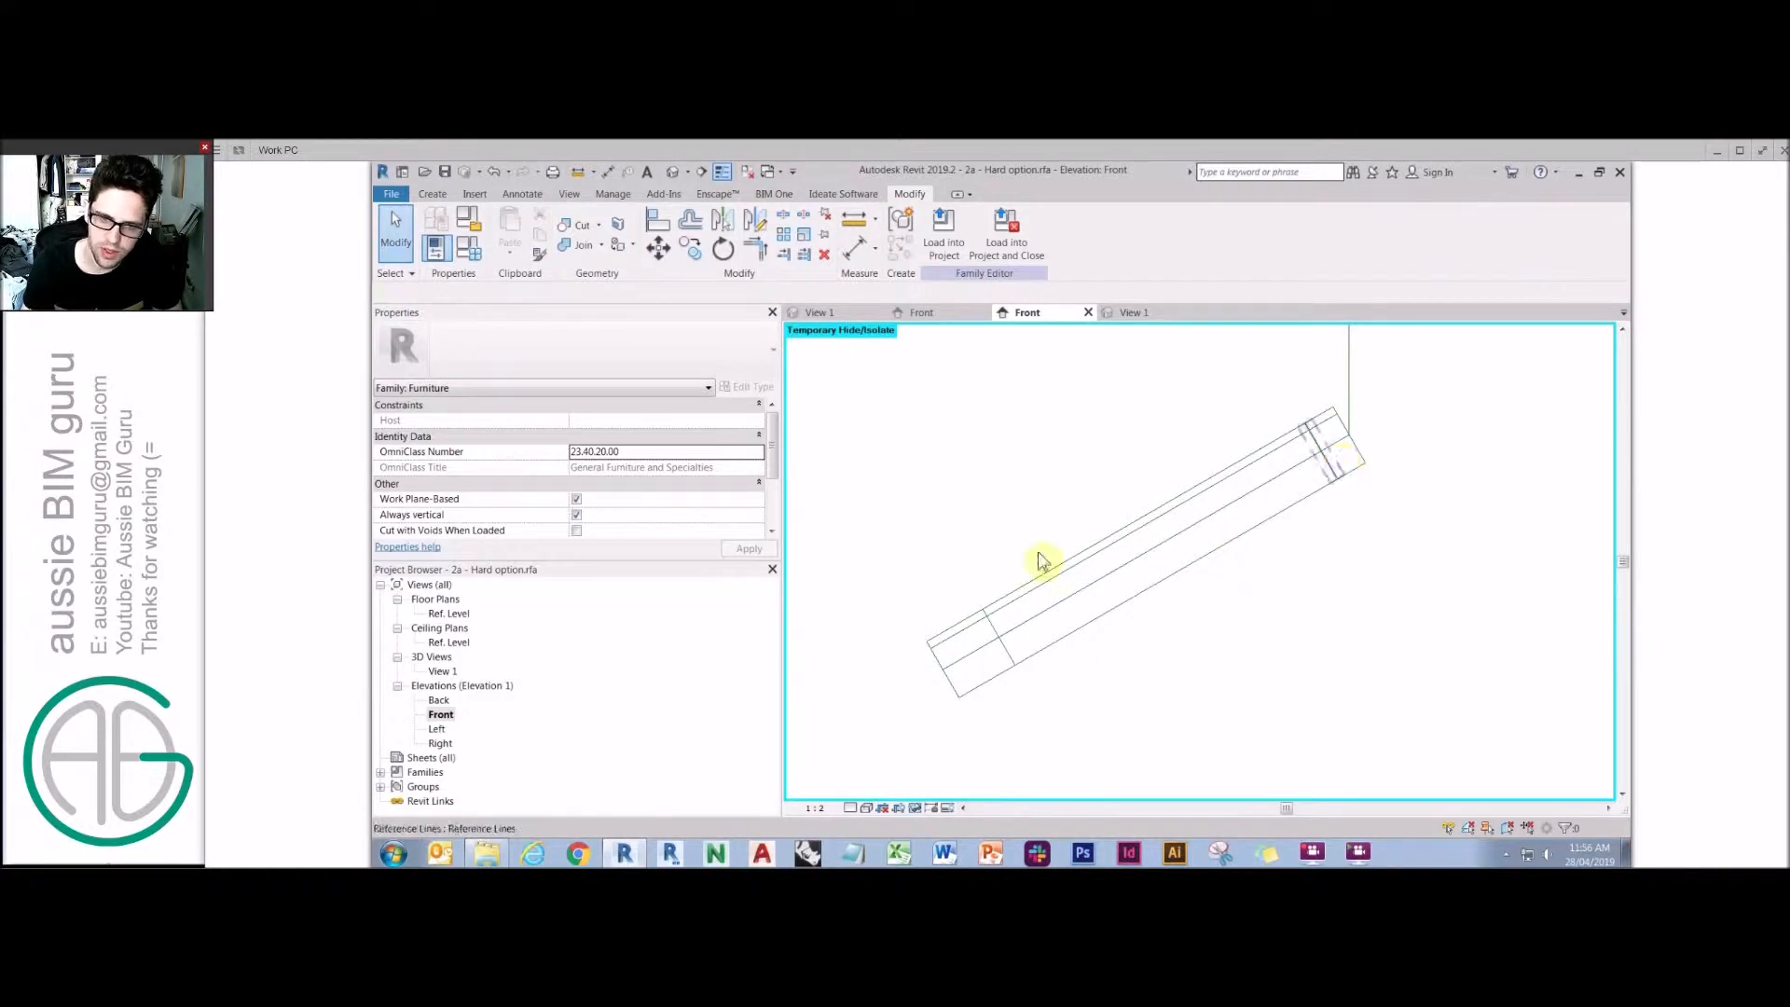
pyautogui.click(916, 811)
pyautogui.click(932, 789)
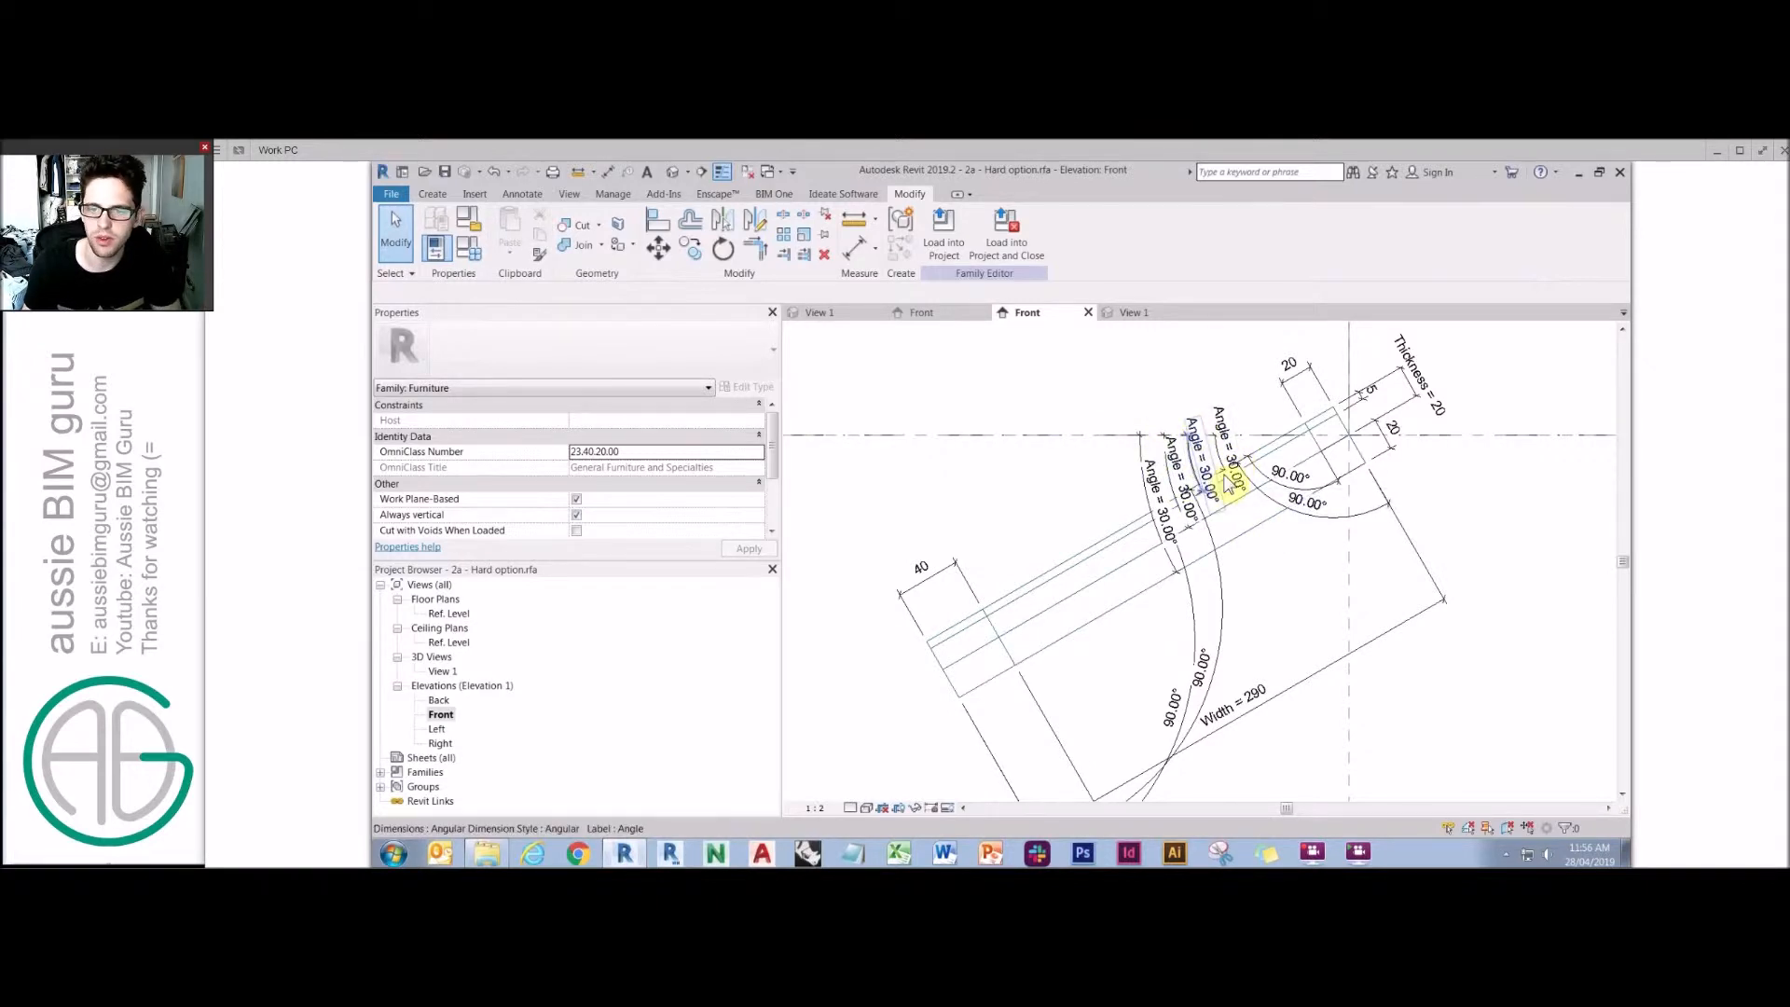
# Temporarily hide a category to inspect the leaf's reference lines, then reset the temporary hide.
pyautogui.click(1353, 399)
pyautogui.press('h')
pyautogui.press('c')
pyautogui.click(1397, 459)
pyautogui.moveTo(1352, 569); pyautogui.dragTo(1195, 689, button='middle')
pyautogui.click(1194, 556)
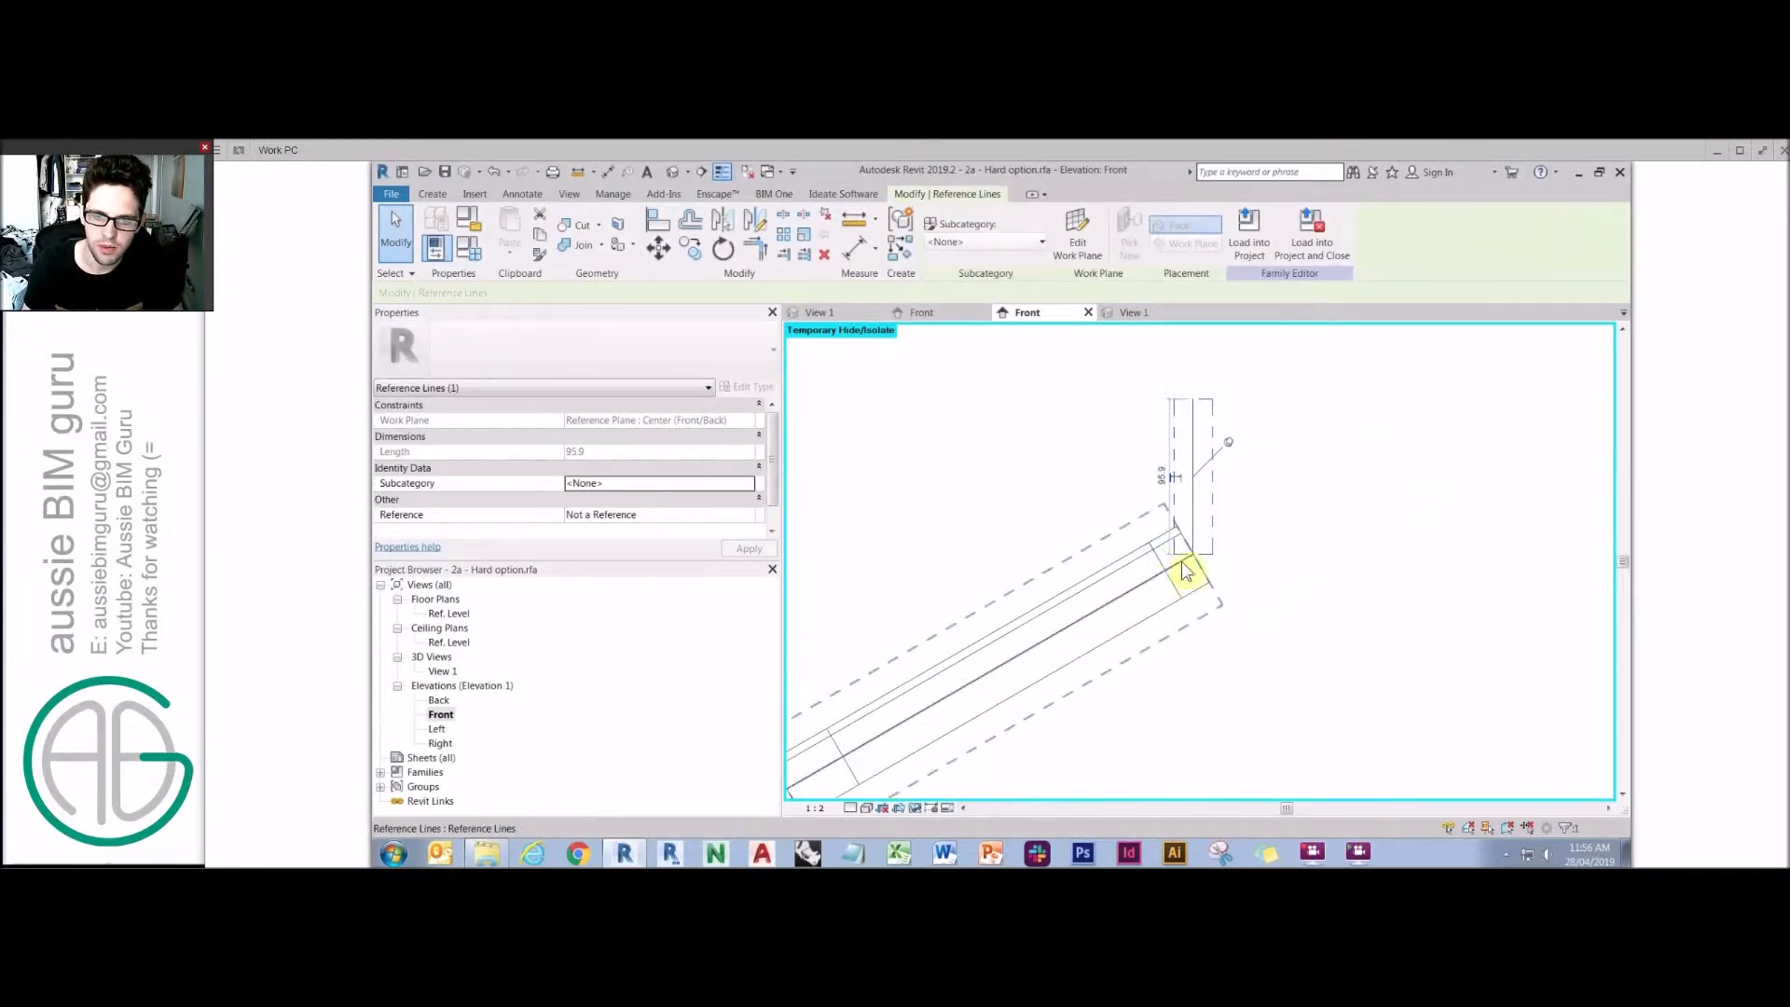
pyautogui.scroll(3, 1180, 553)
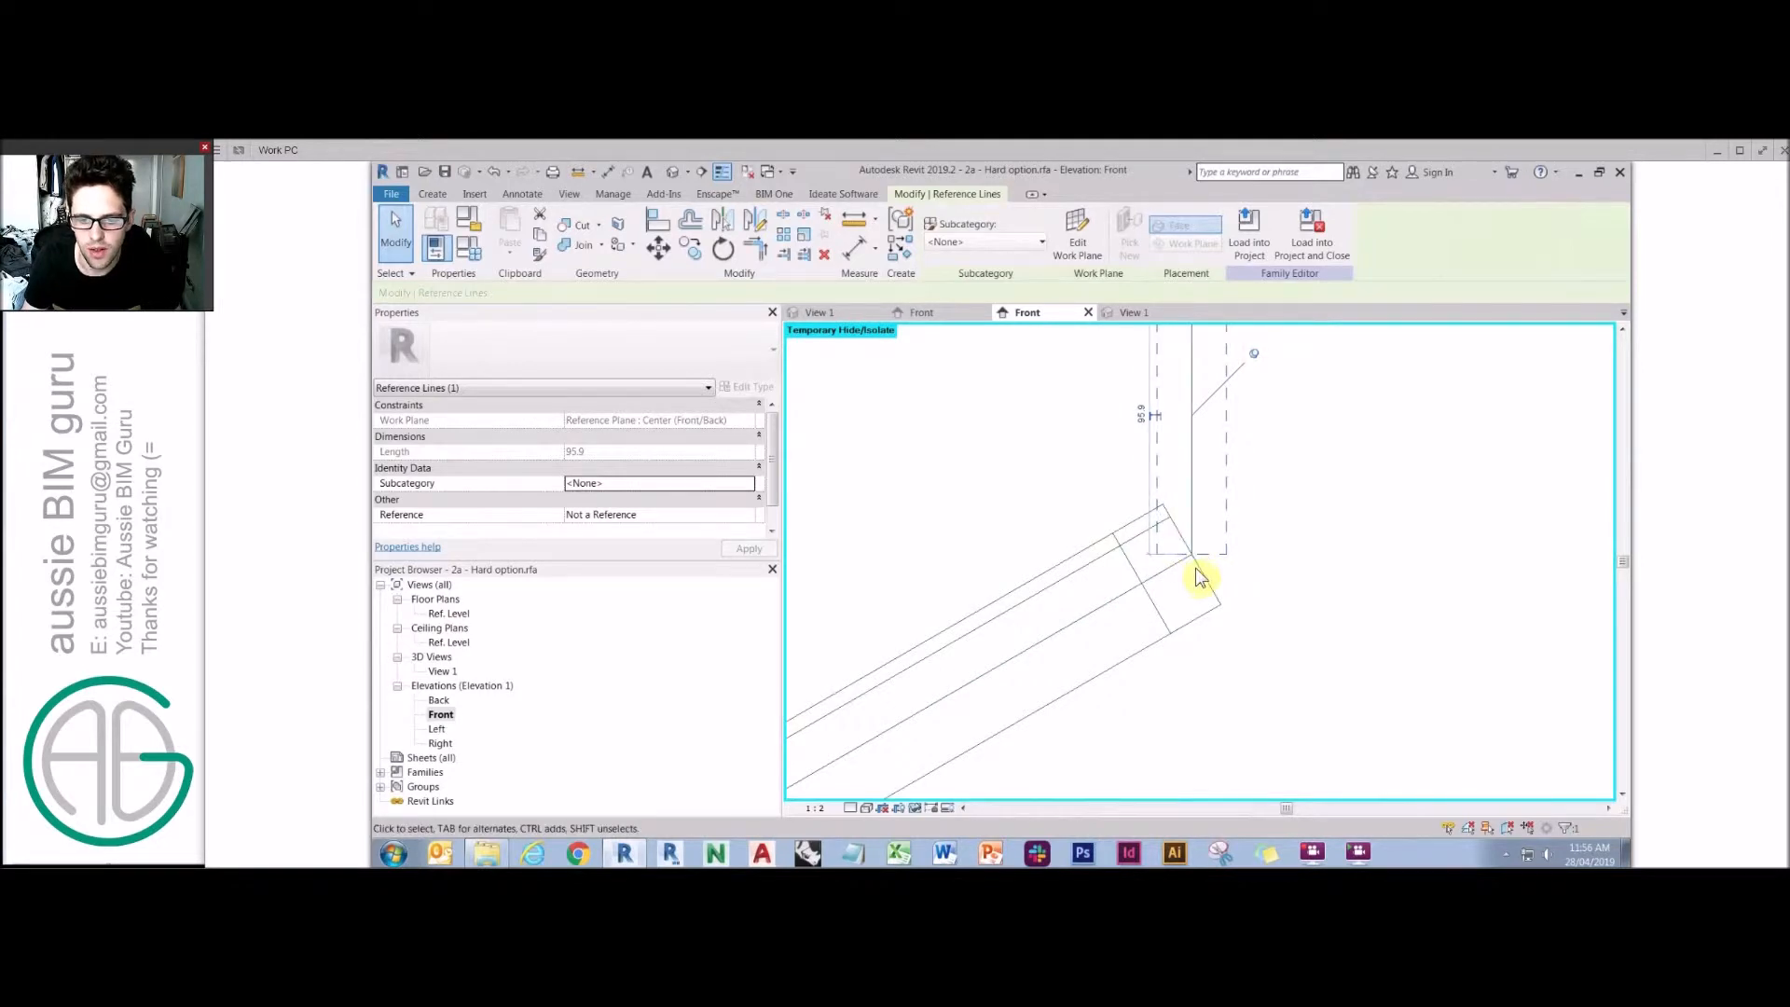
pyautogui.scroll(-3, 1146, 597)
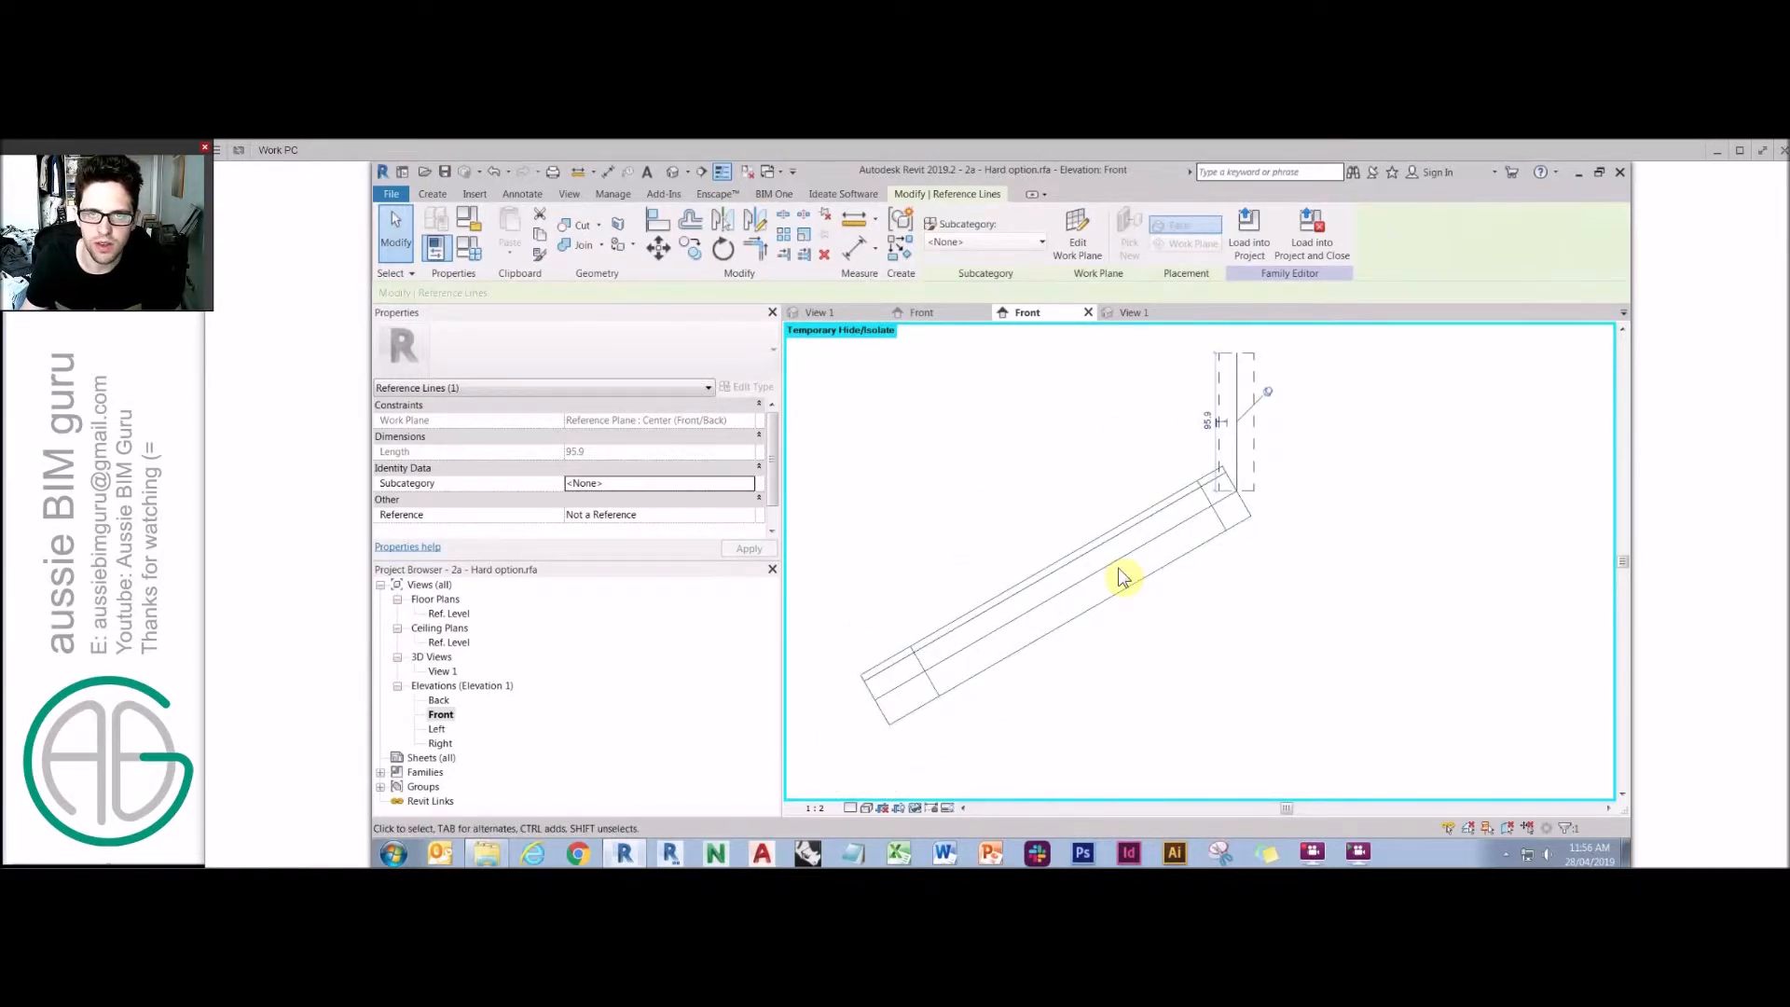
pyautogui.click(1028, 487)
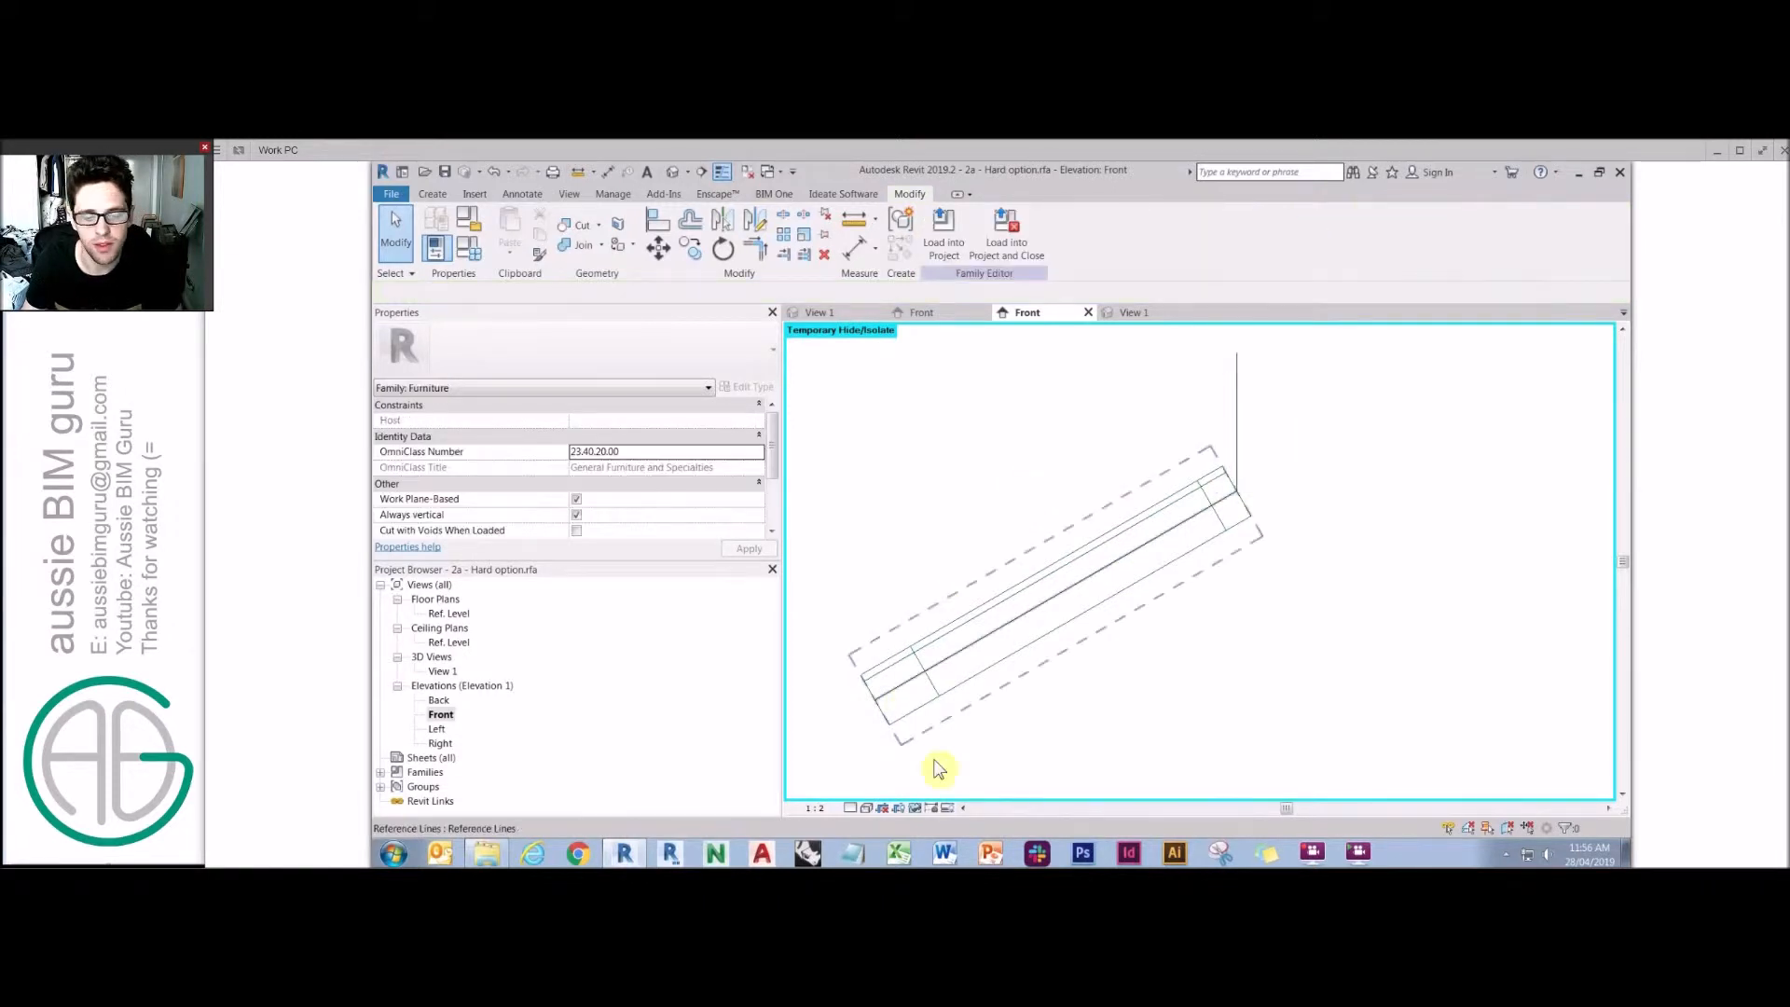
pyautogui.click(943, 807)
pyautogui.click(935, 795)
# Select the angled leaf in the Front elevation to show its dimensions and reposition the Width dimension text.
pyautogui.click(1100, 731)
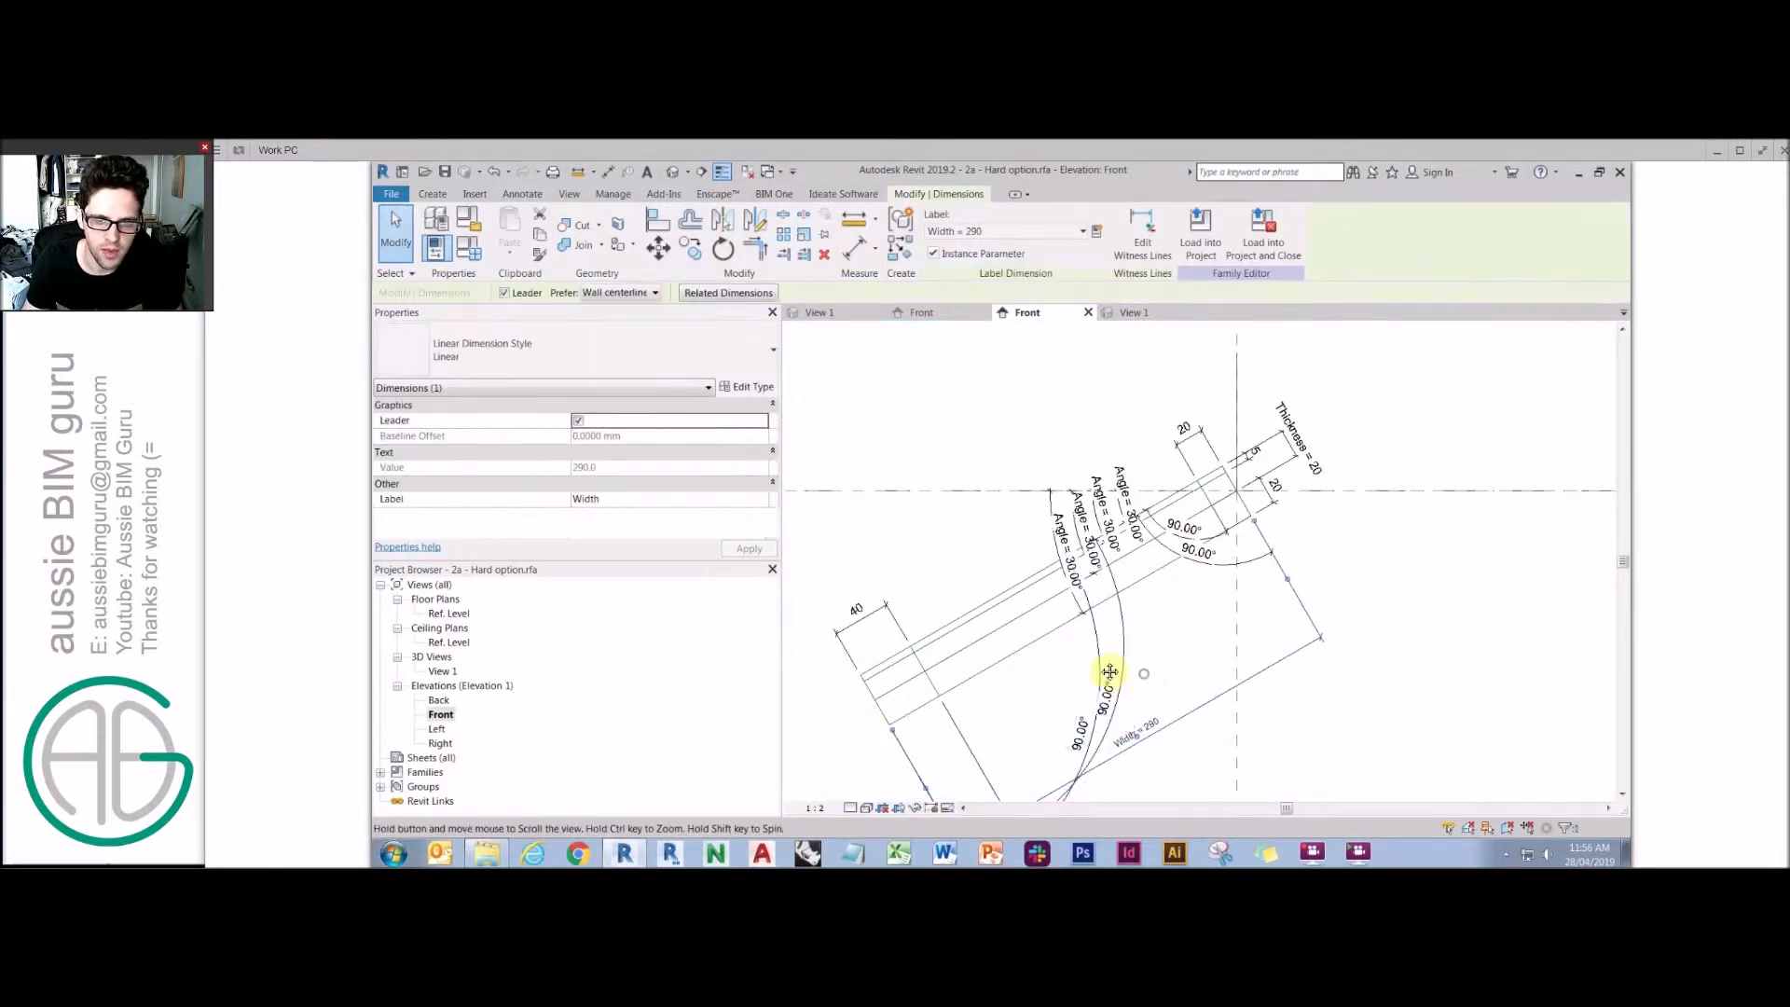
pyautogui.moveTo(1162, 663); pyautogui.dragTo(1117, 650, button='middle')
pyautogui.click(1140, 636)
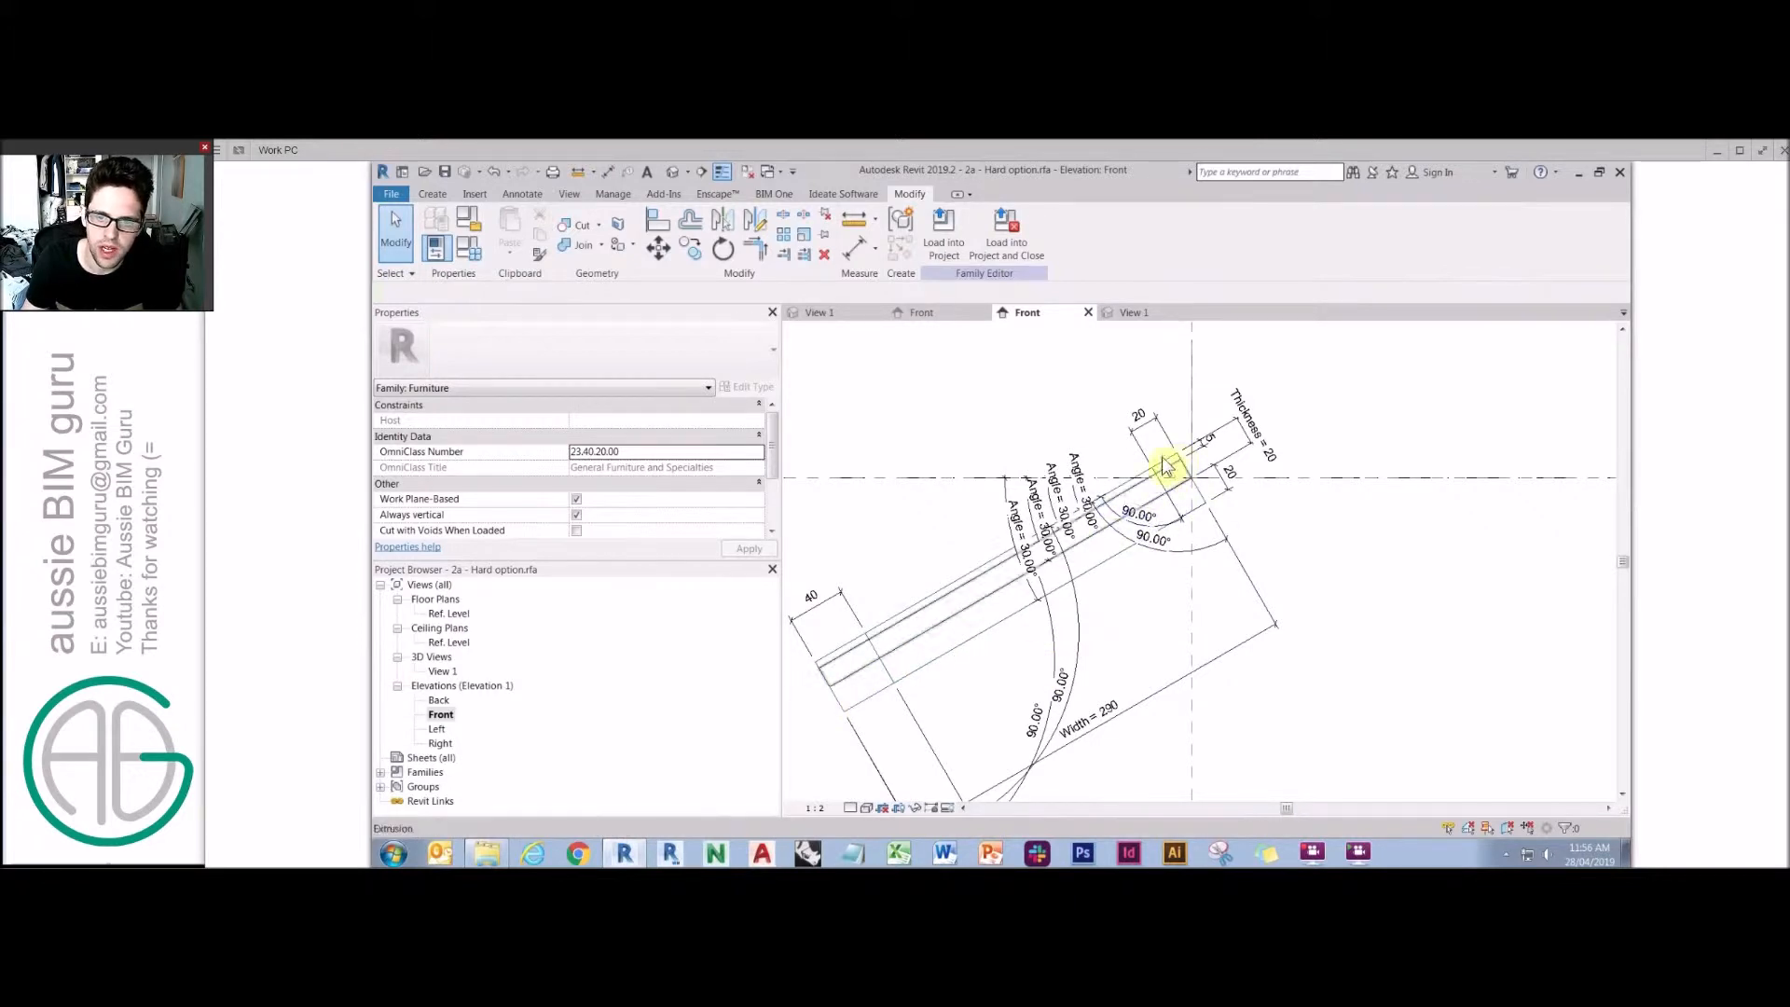
pyautogui.click(1214, 455)
pyautogui.click(930, 545)
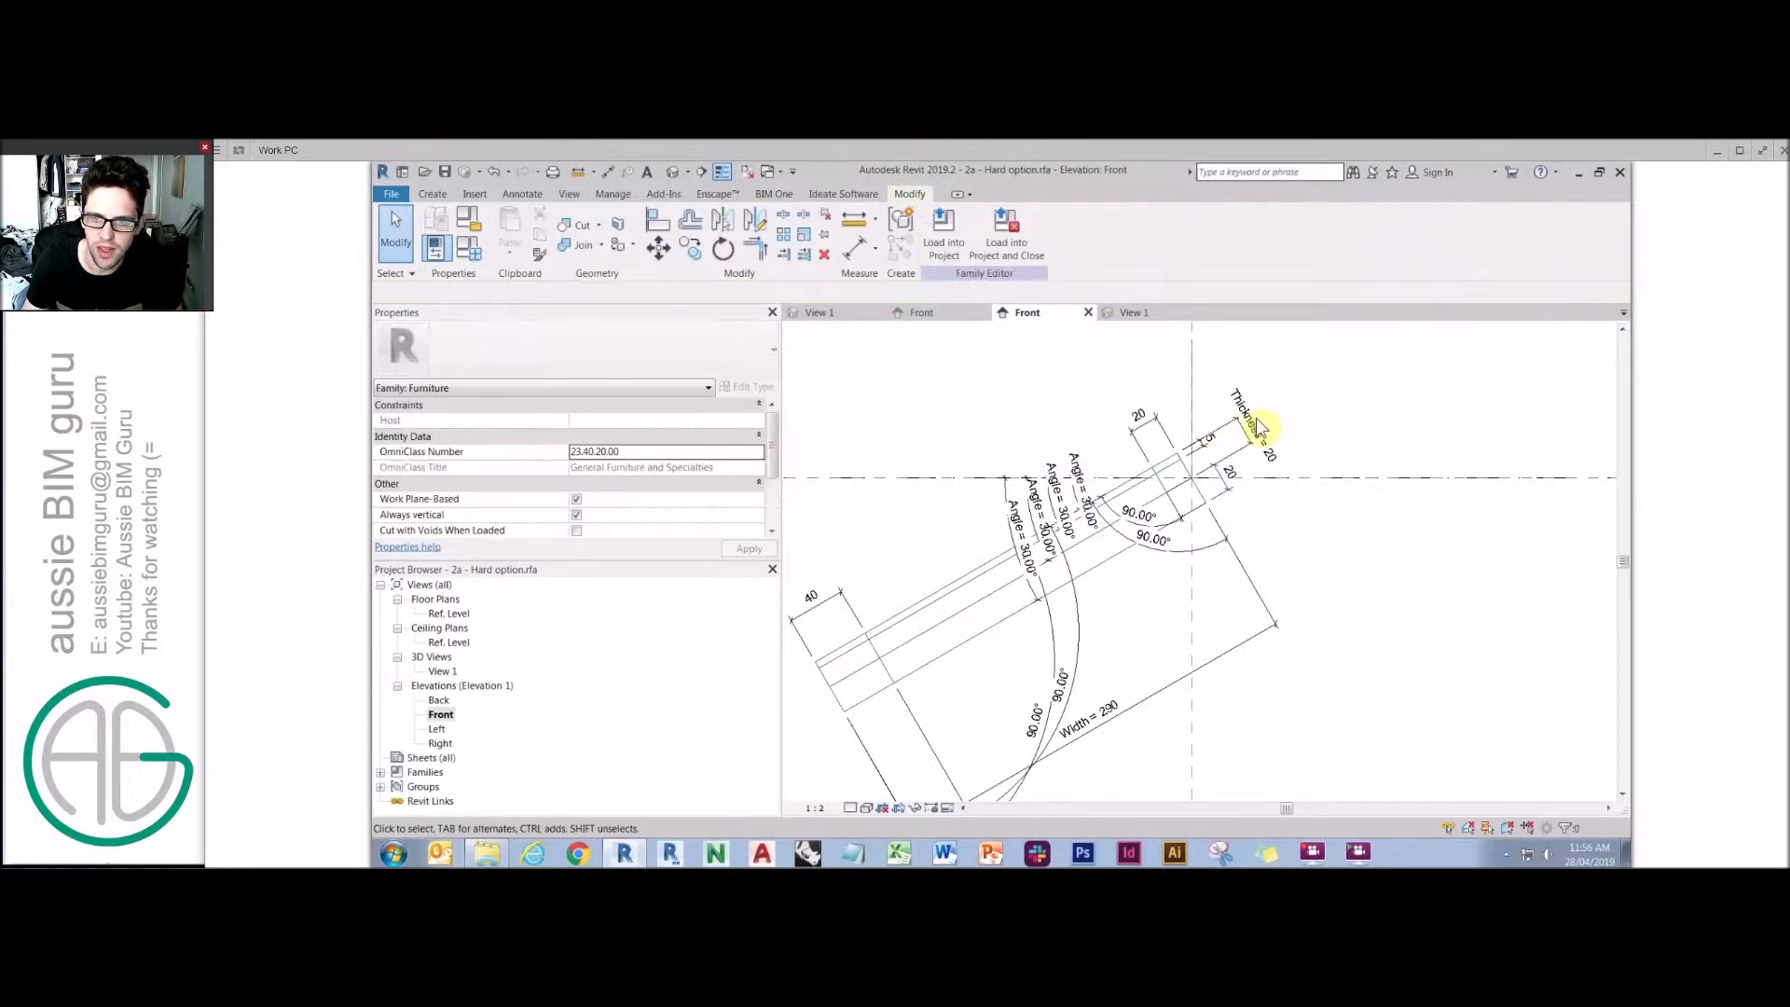
# Open Family Types and delete the Leg height parameter.
pyautogui.click(470, 254)
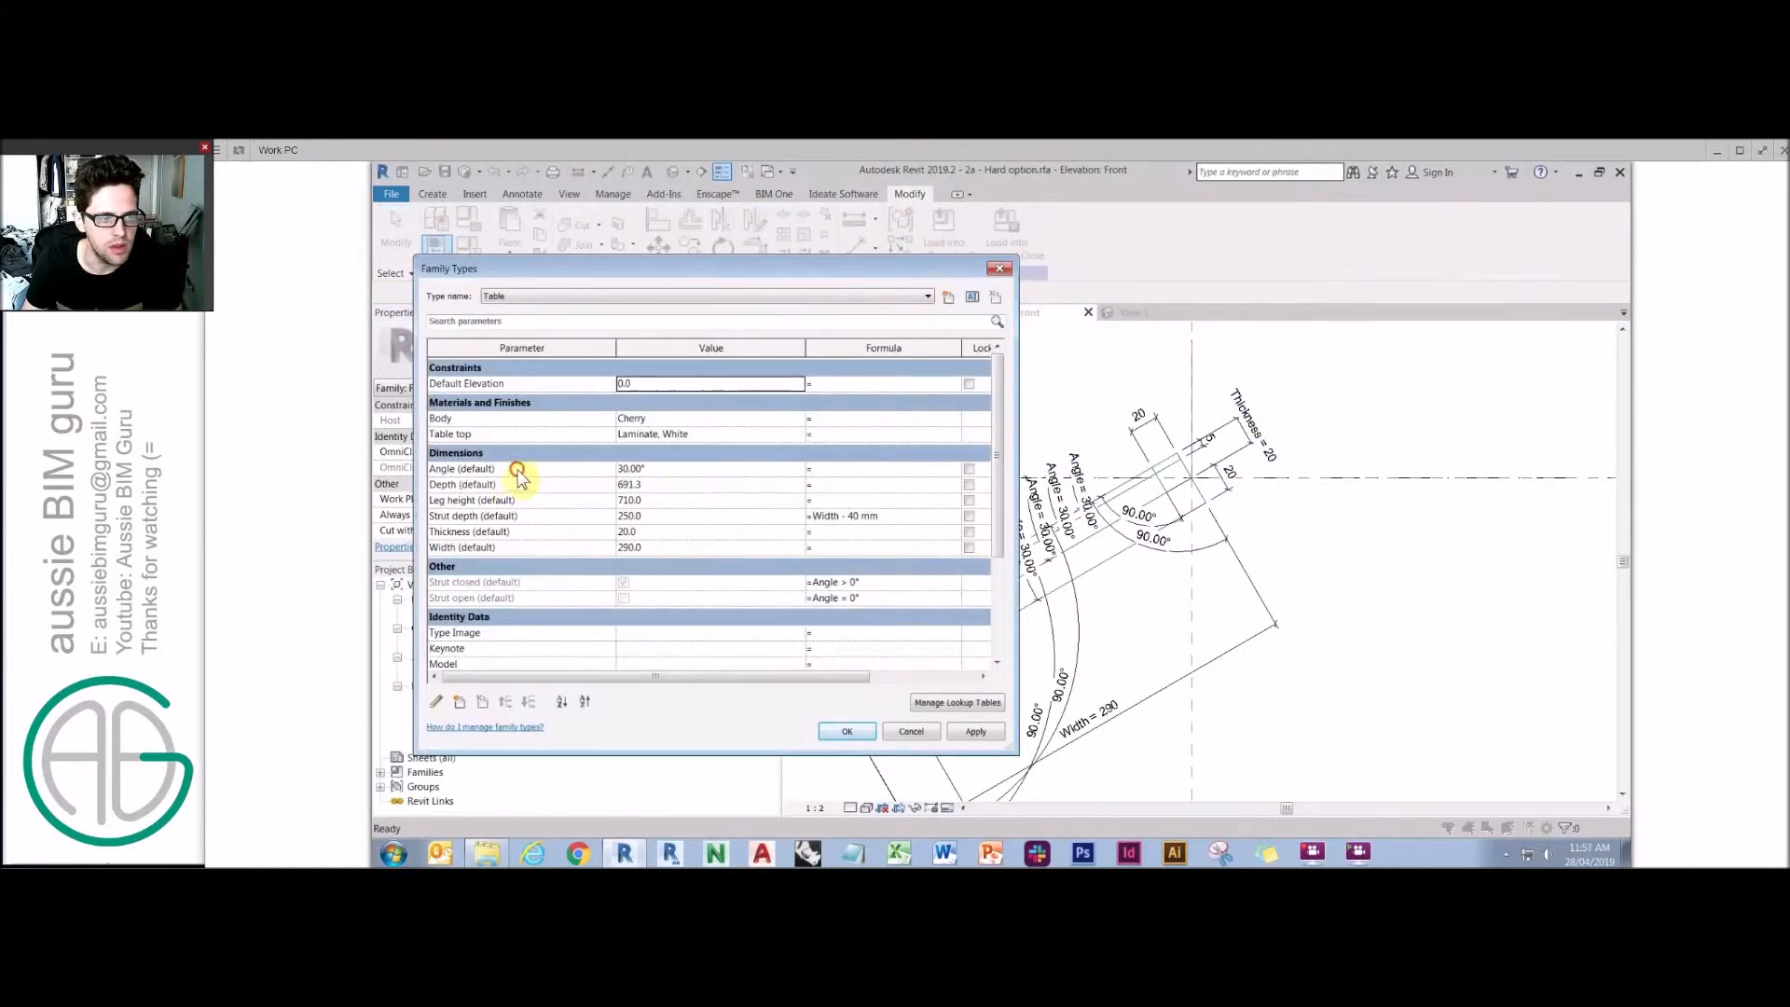
pyautogui.click(512, 470)
pyautogui.click(504, 485)
pyautogui.click(514, 501)
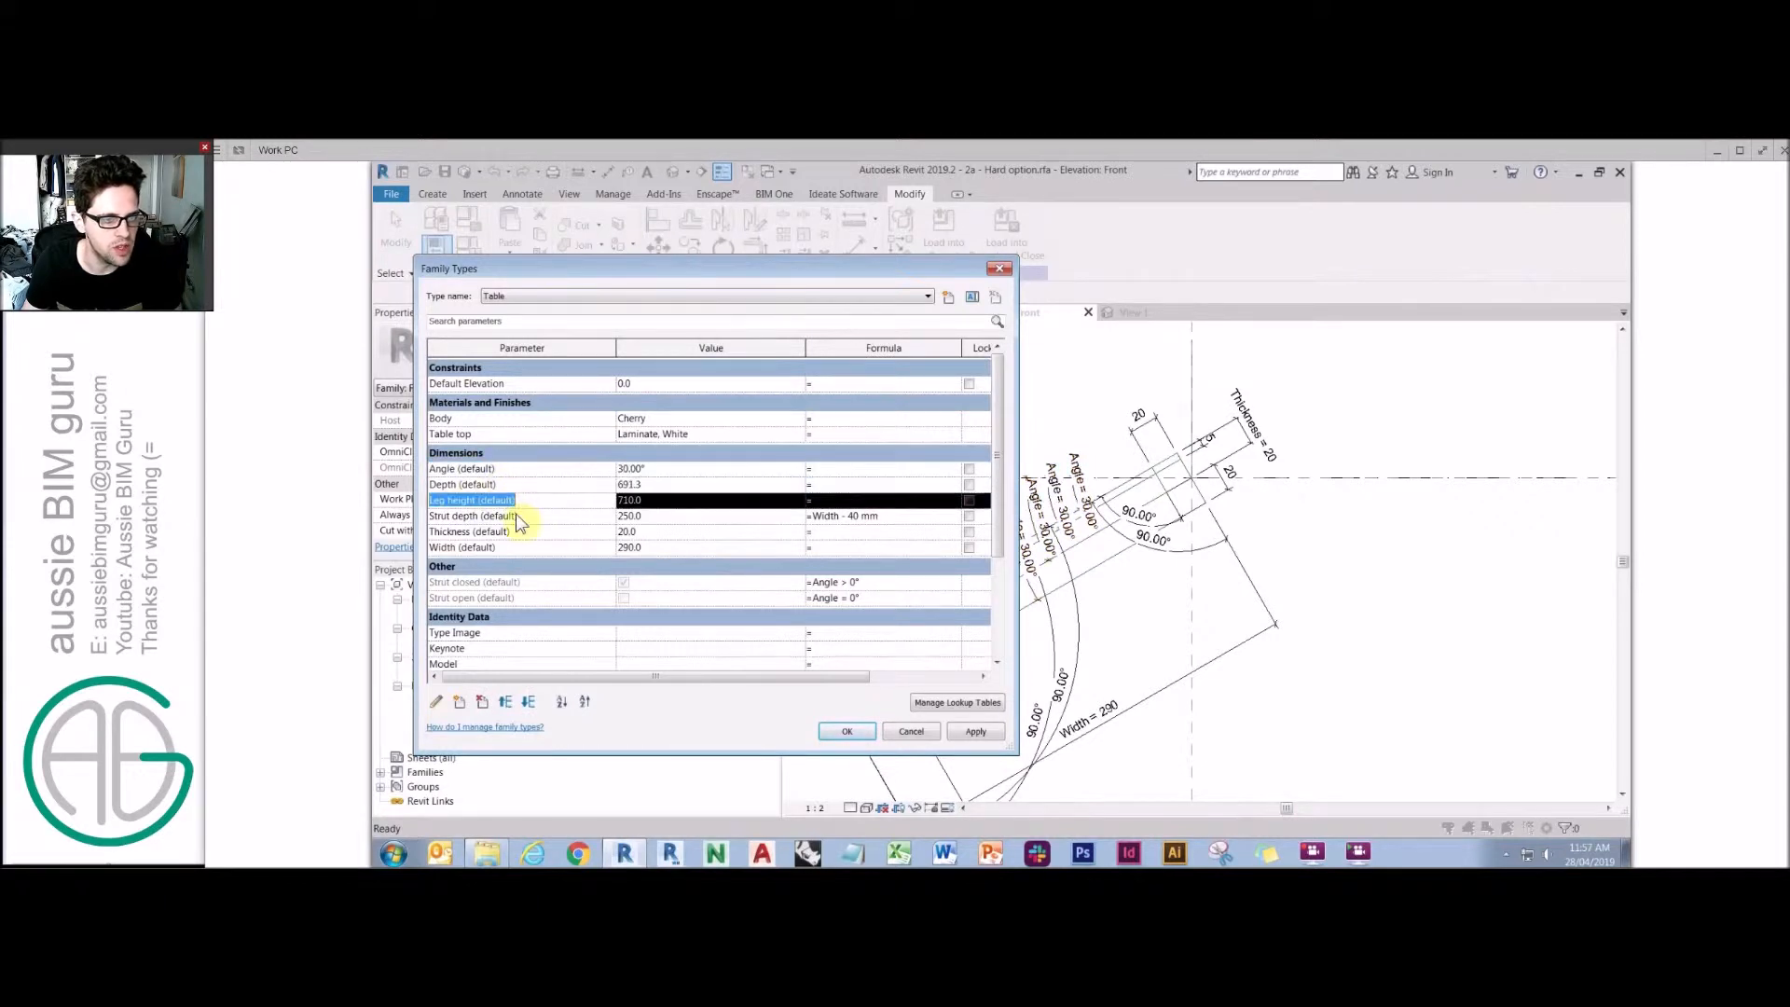
pyautogui.click(482, 702)
pyautogui.press('Return')
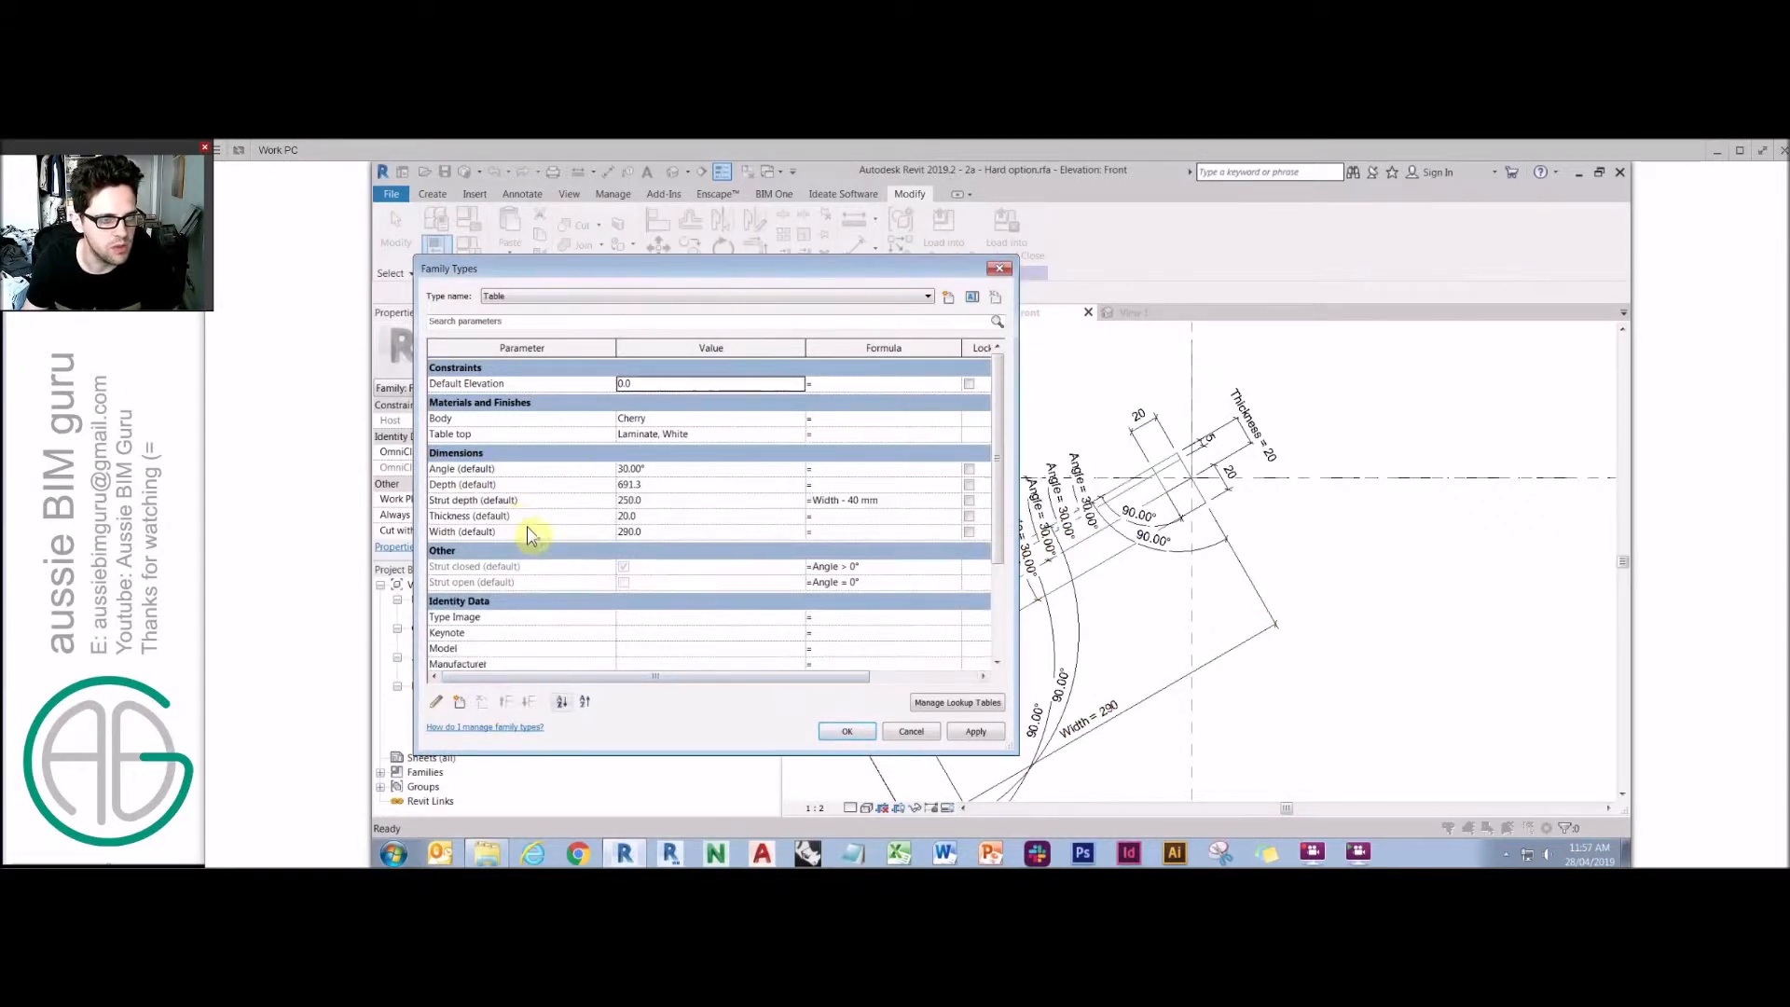
# Review the remaining dimension and strut visibility parameters in Family Types, then close the dialog.
pyautogui.click(514, 504)
pyautogui.click(525, 531)
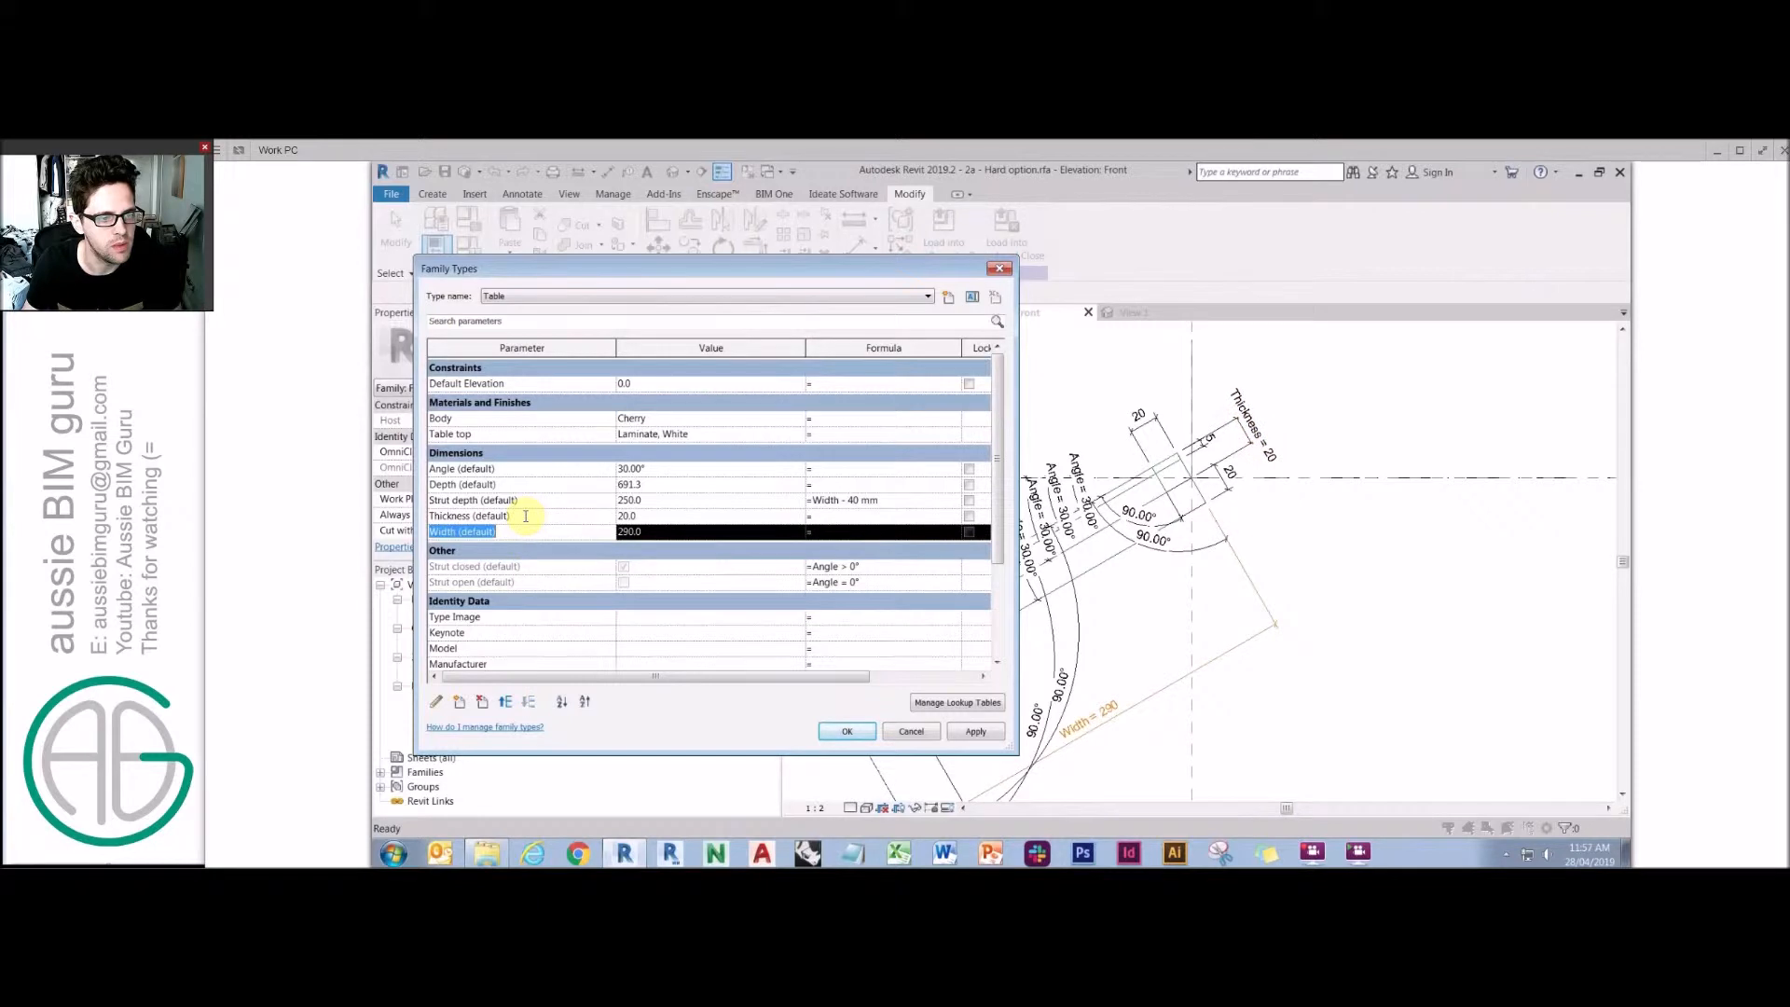
pyautogui.click(528, 484)
pyautogui.click(528, 469)
pyautogui.click(532, 565)
pyautogui.click(534, 583)
pyautogui.click(543, 569)
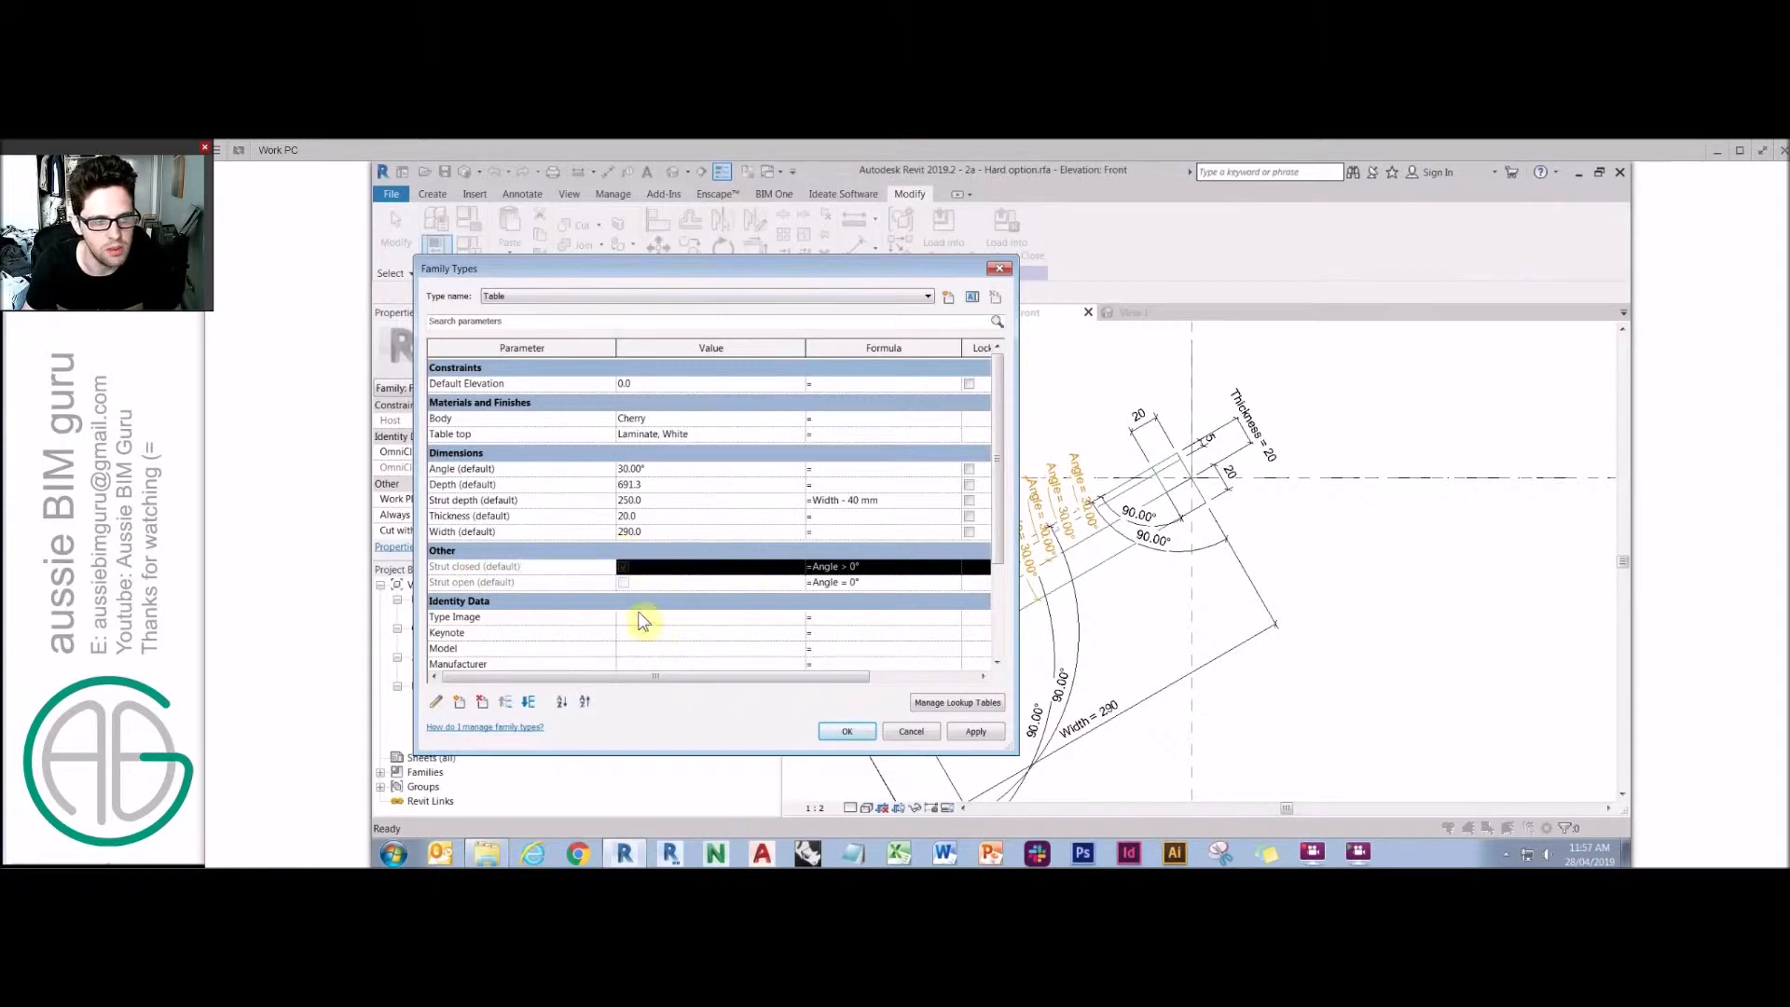
pyautogui.click(847, 732)
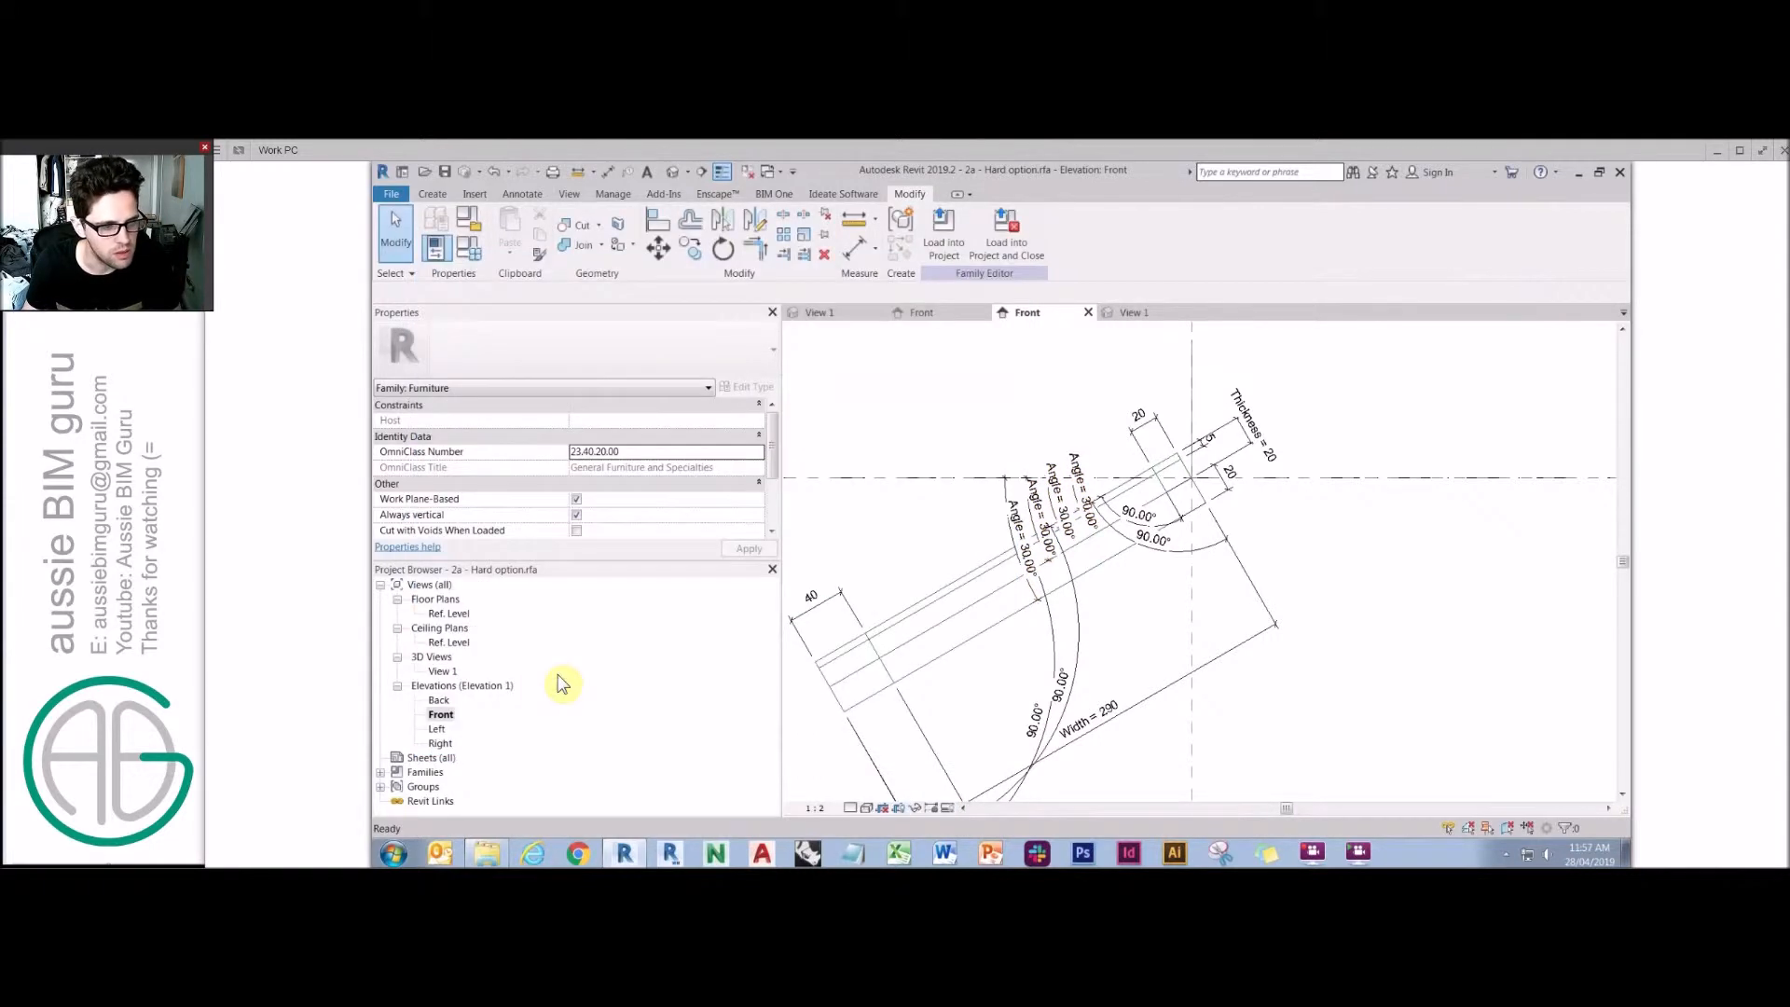
# Open 3D View 1, inspect the tabletop extrusions and the Angle value in Family Types, then close the 3D view.
pyautogui.click(442, 671)
pyautogui.doubleClick(443, 669)
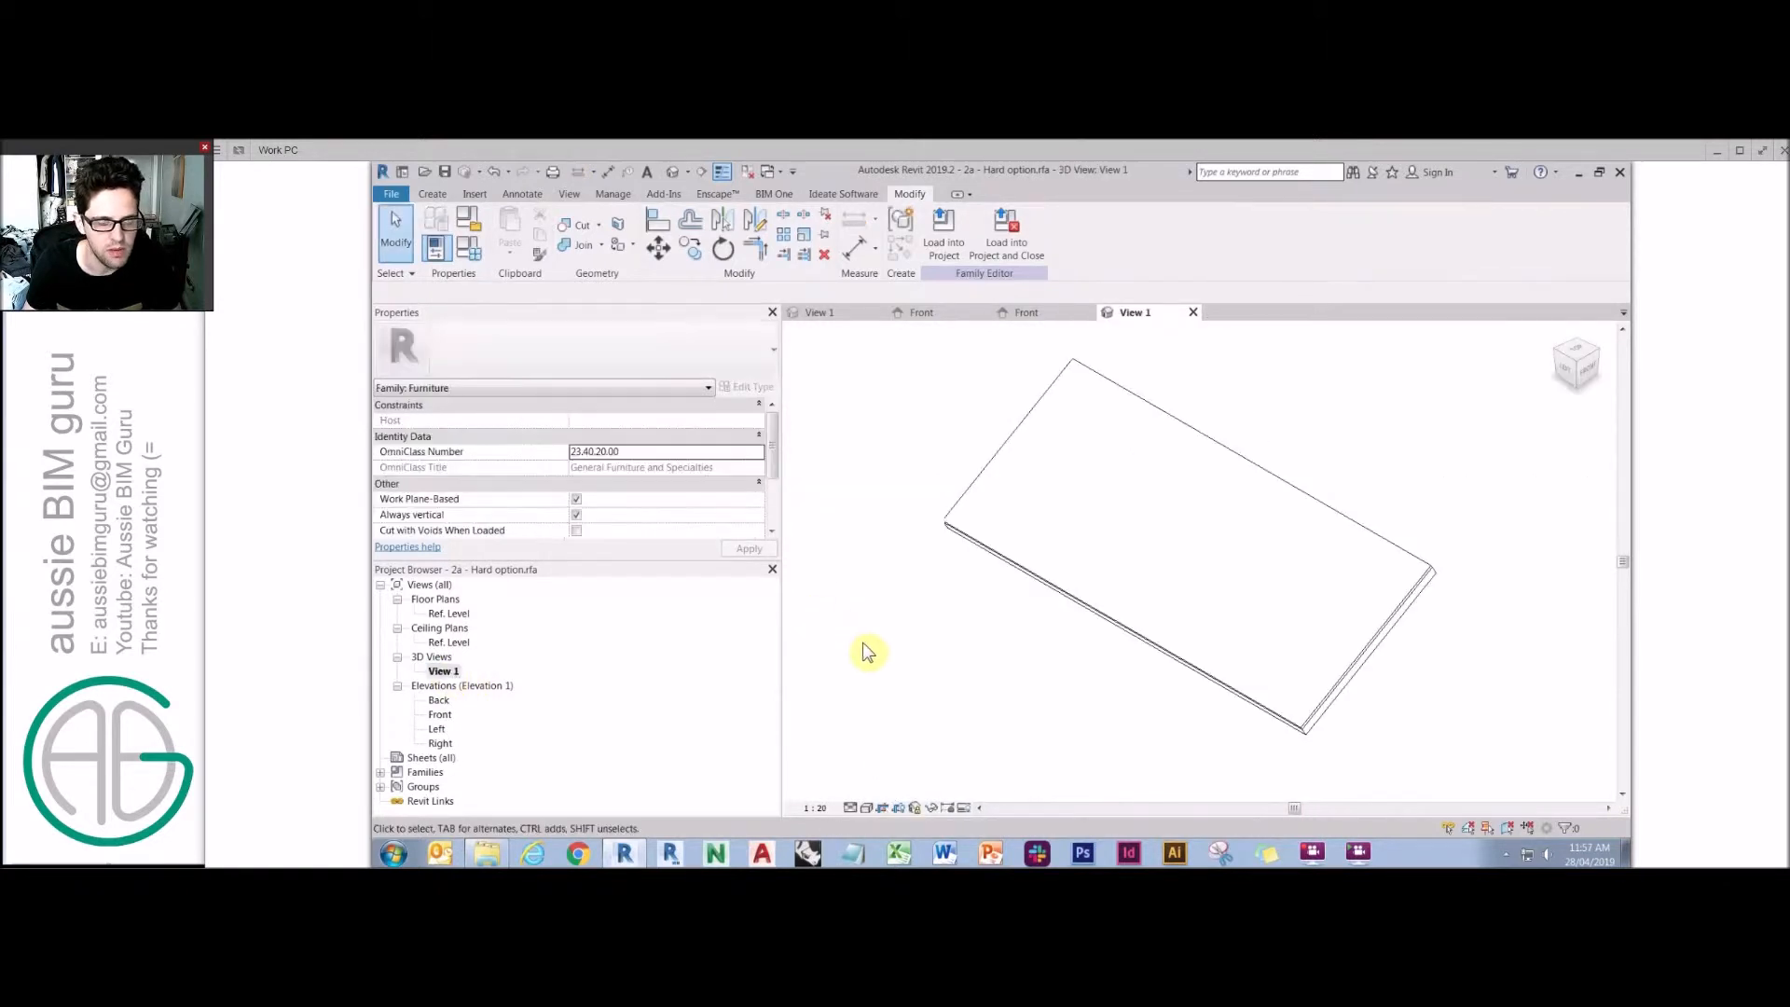
pyautogui.click(1408, 540)
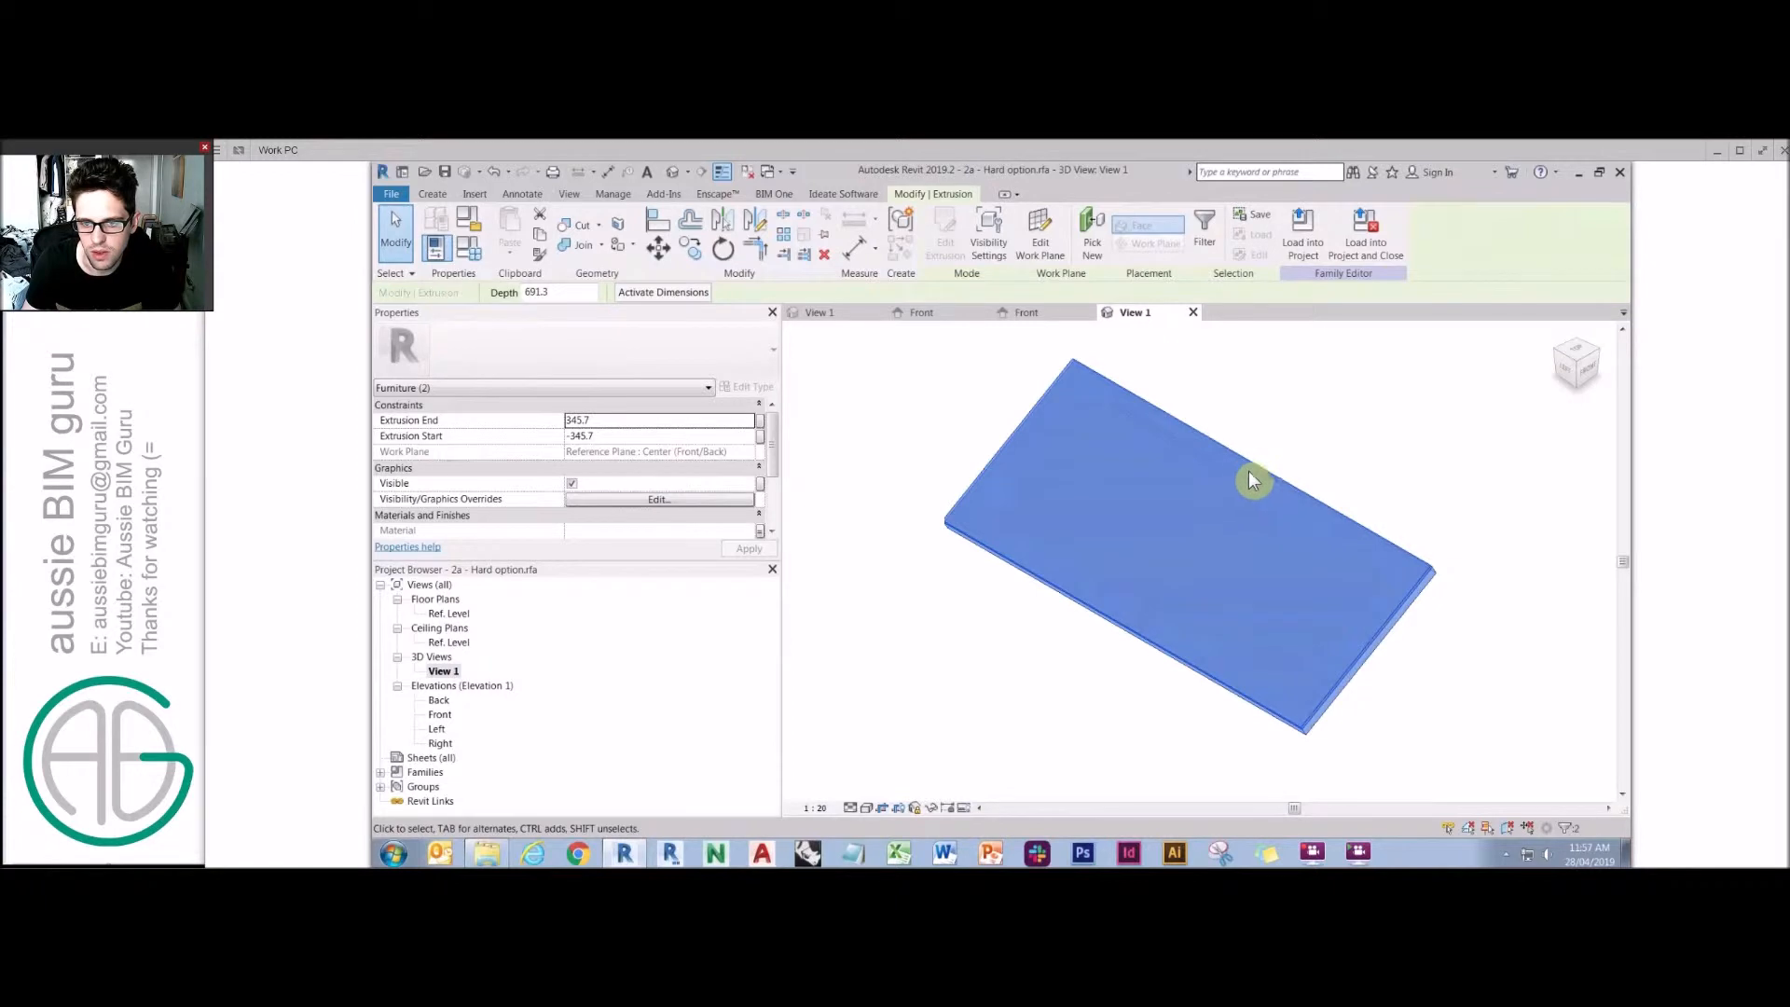
pyautogui.click(470, 251)
pyautogui.click(679, 469)
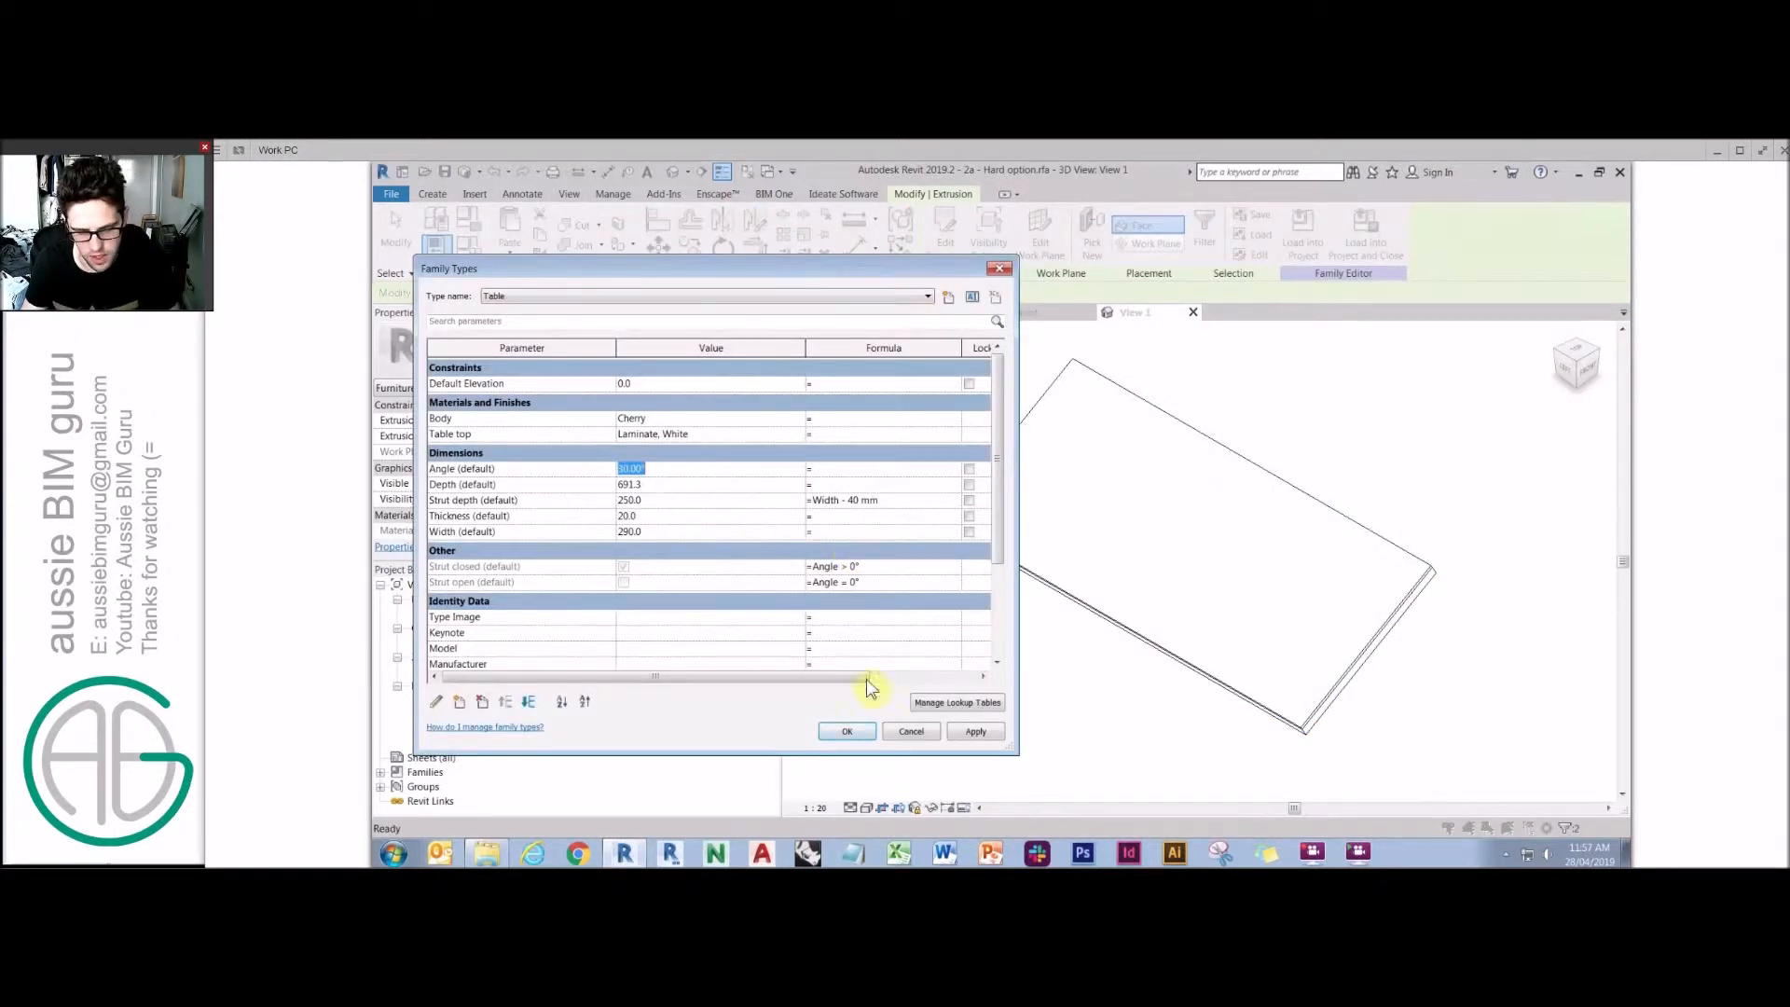
pyautogui.click(862, 735)
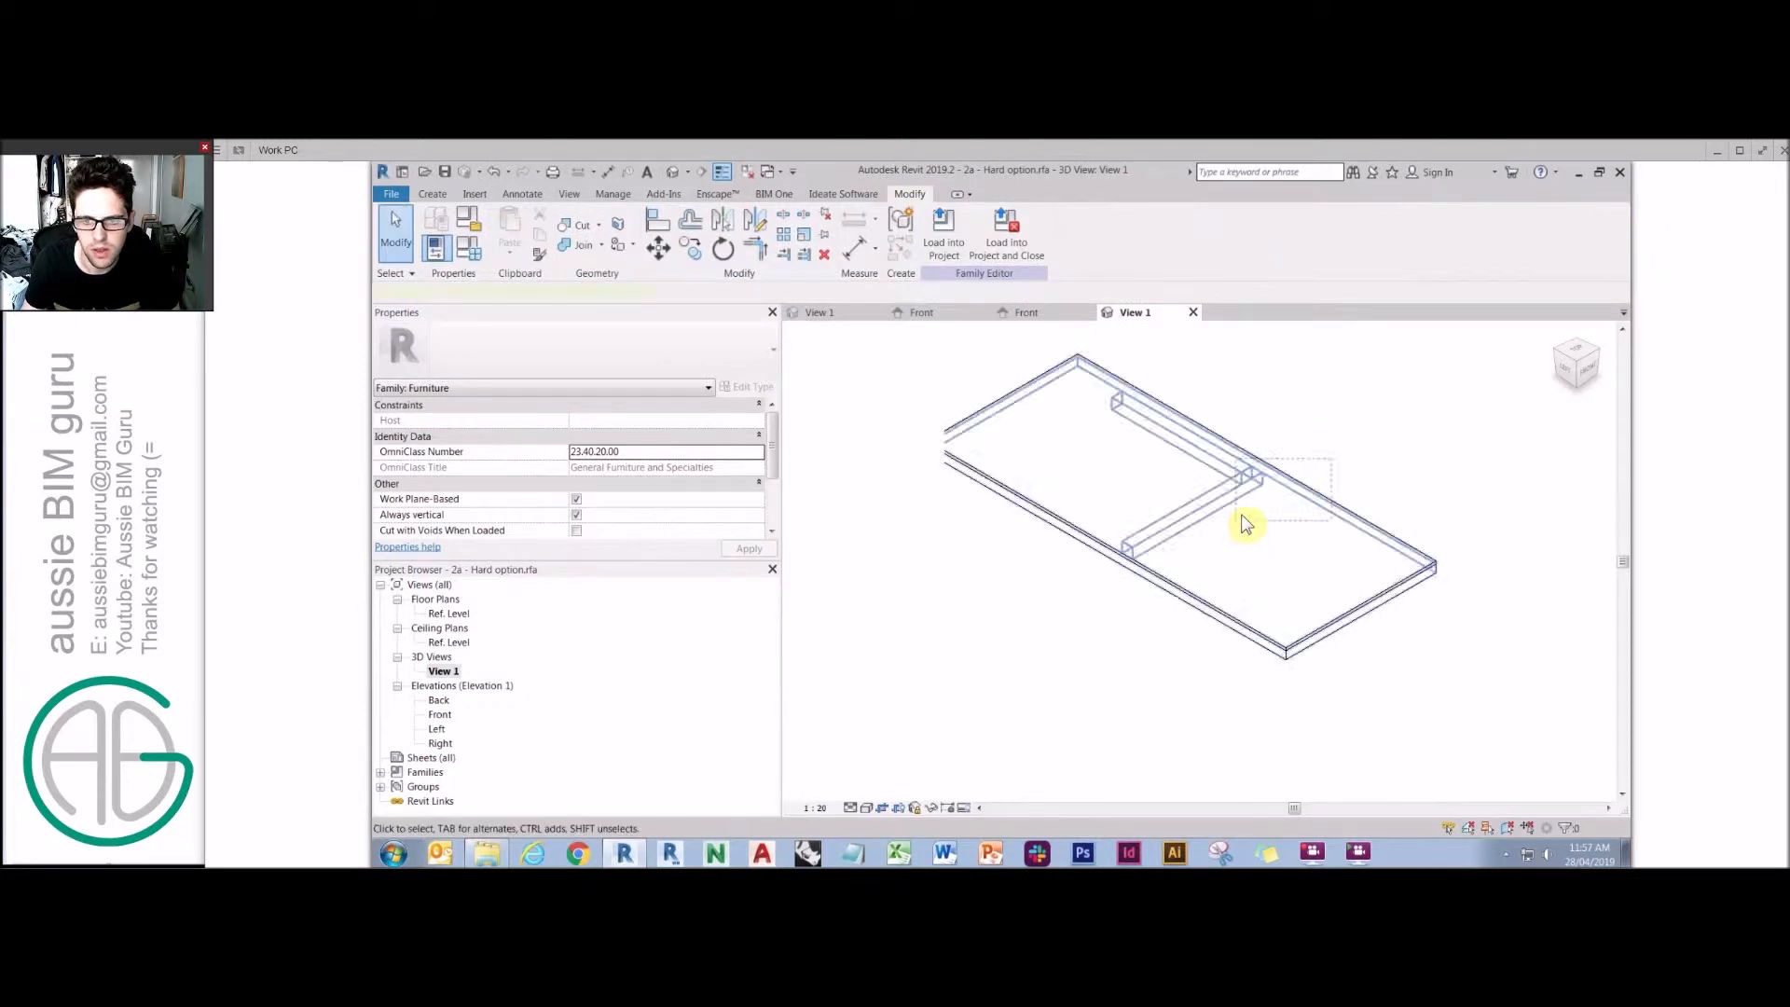
pyautogui.click(1245, 503)
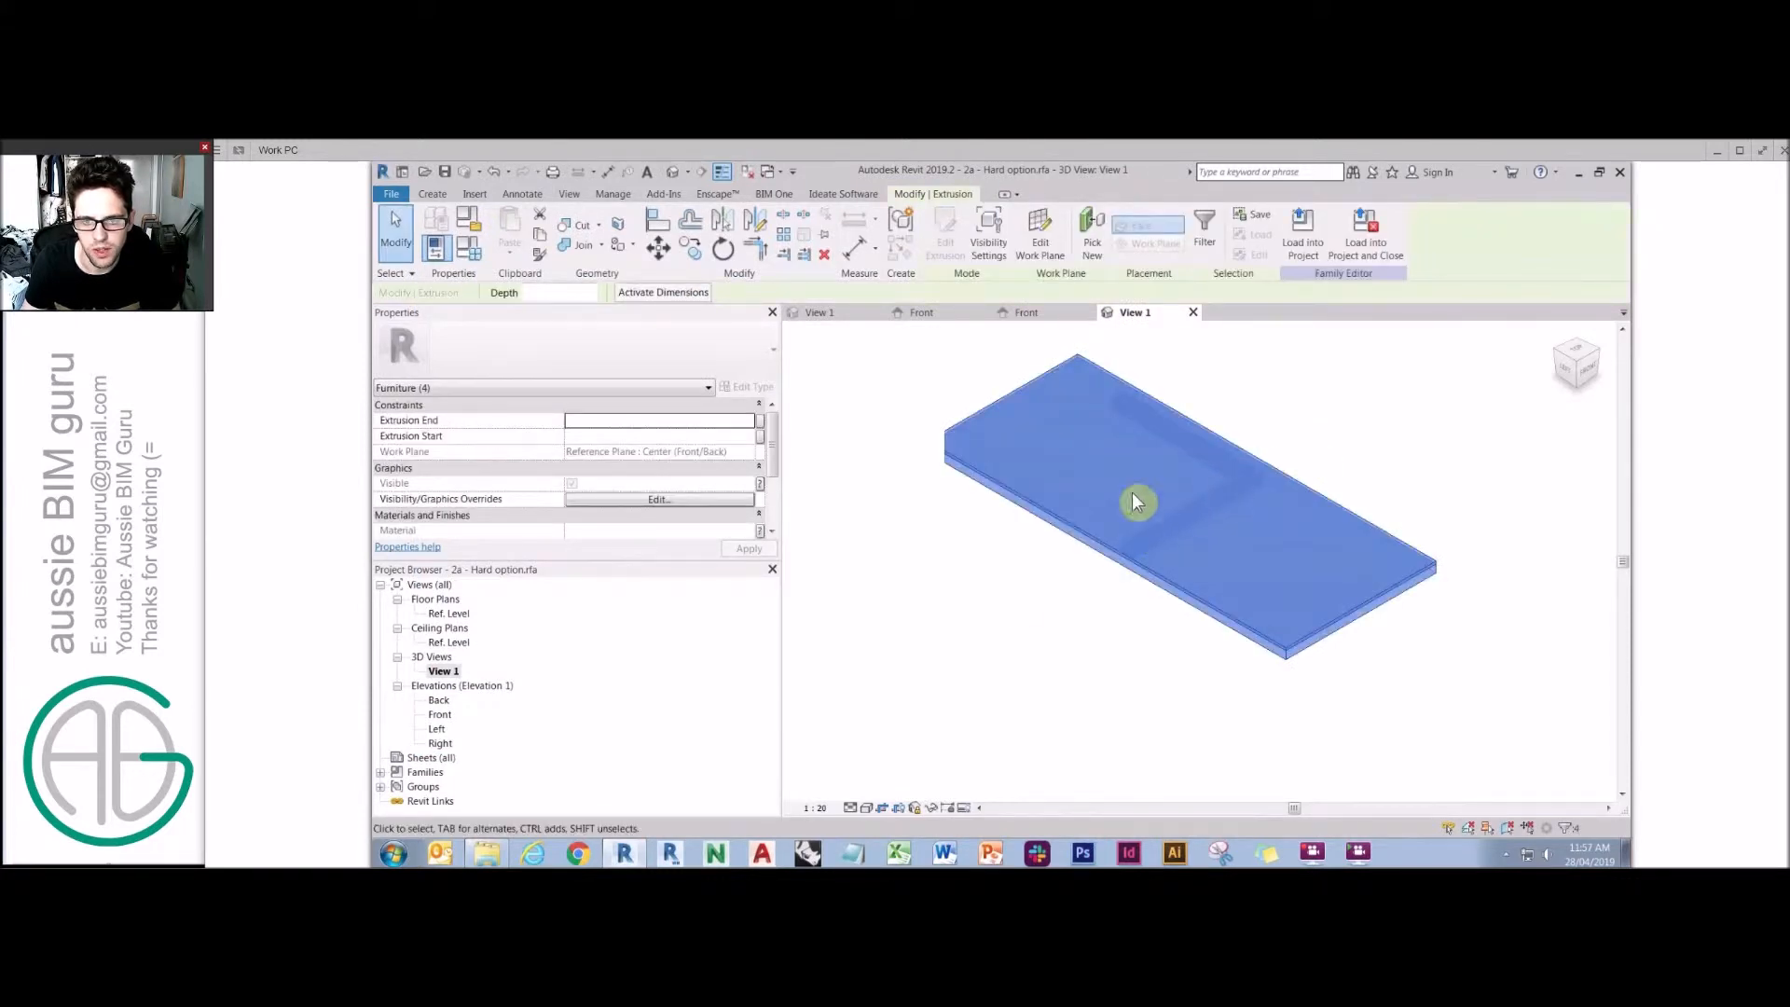
pyautogui.click(941, 662)
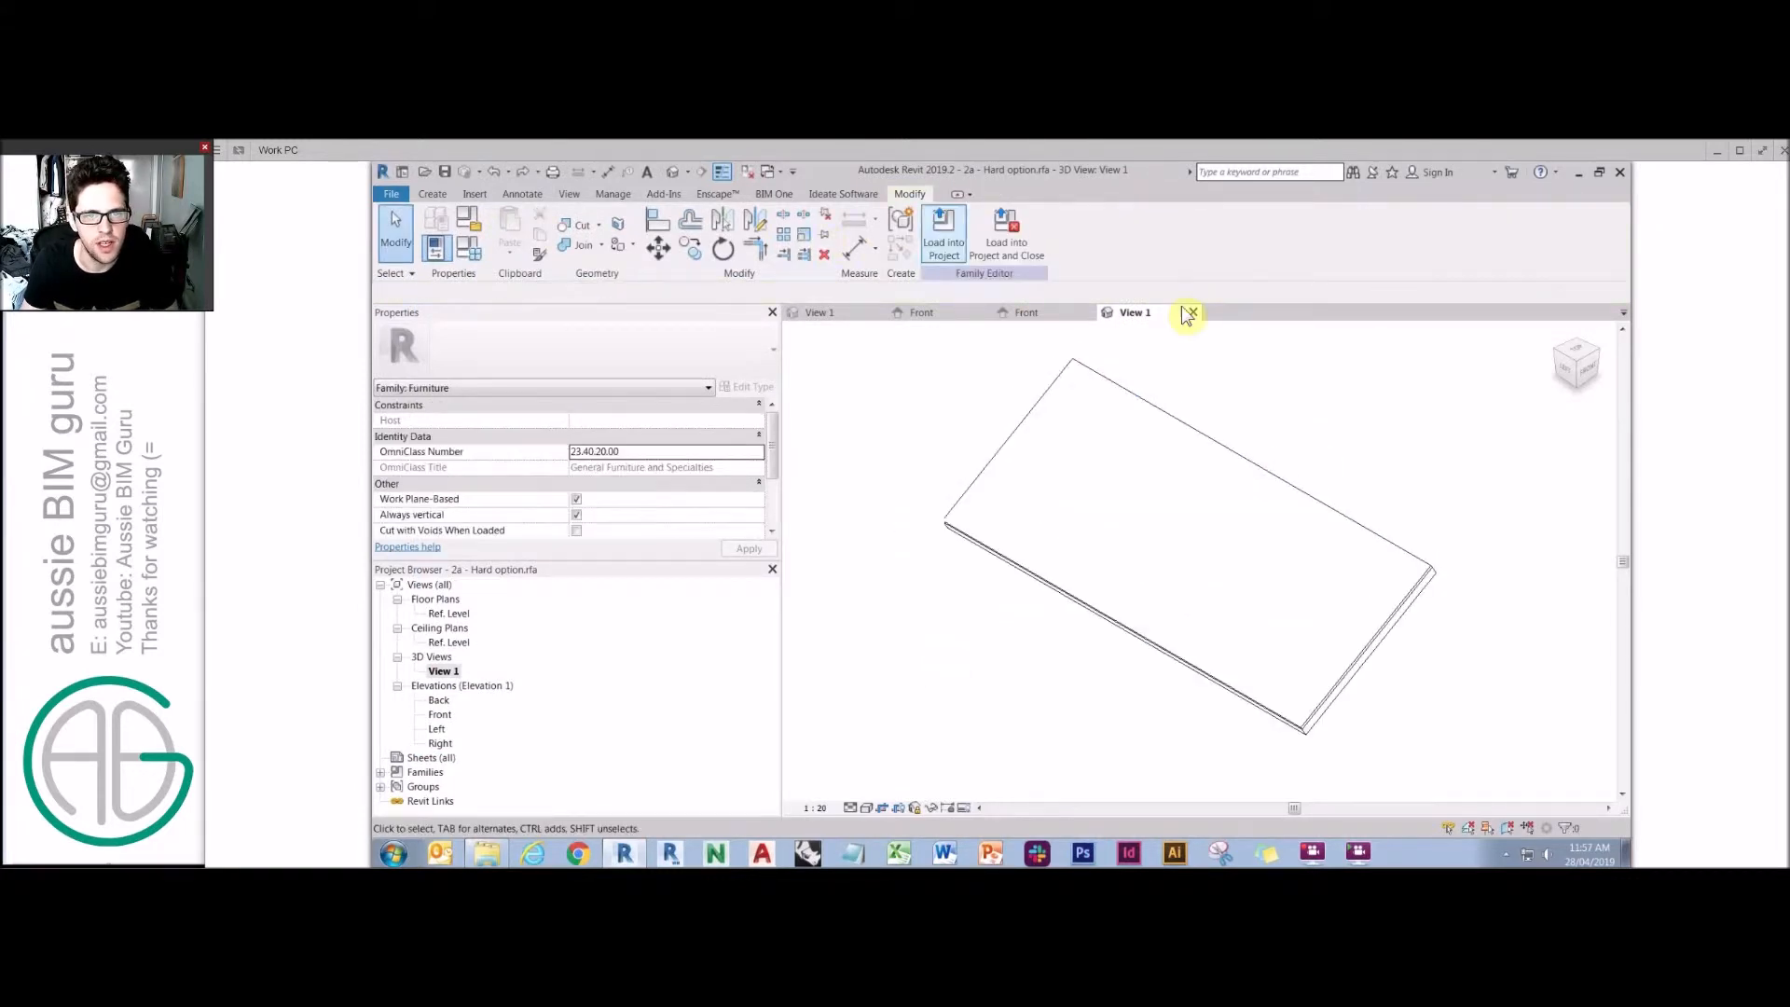
pyautogui.click(1192, 313)
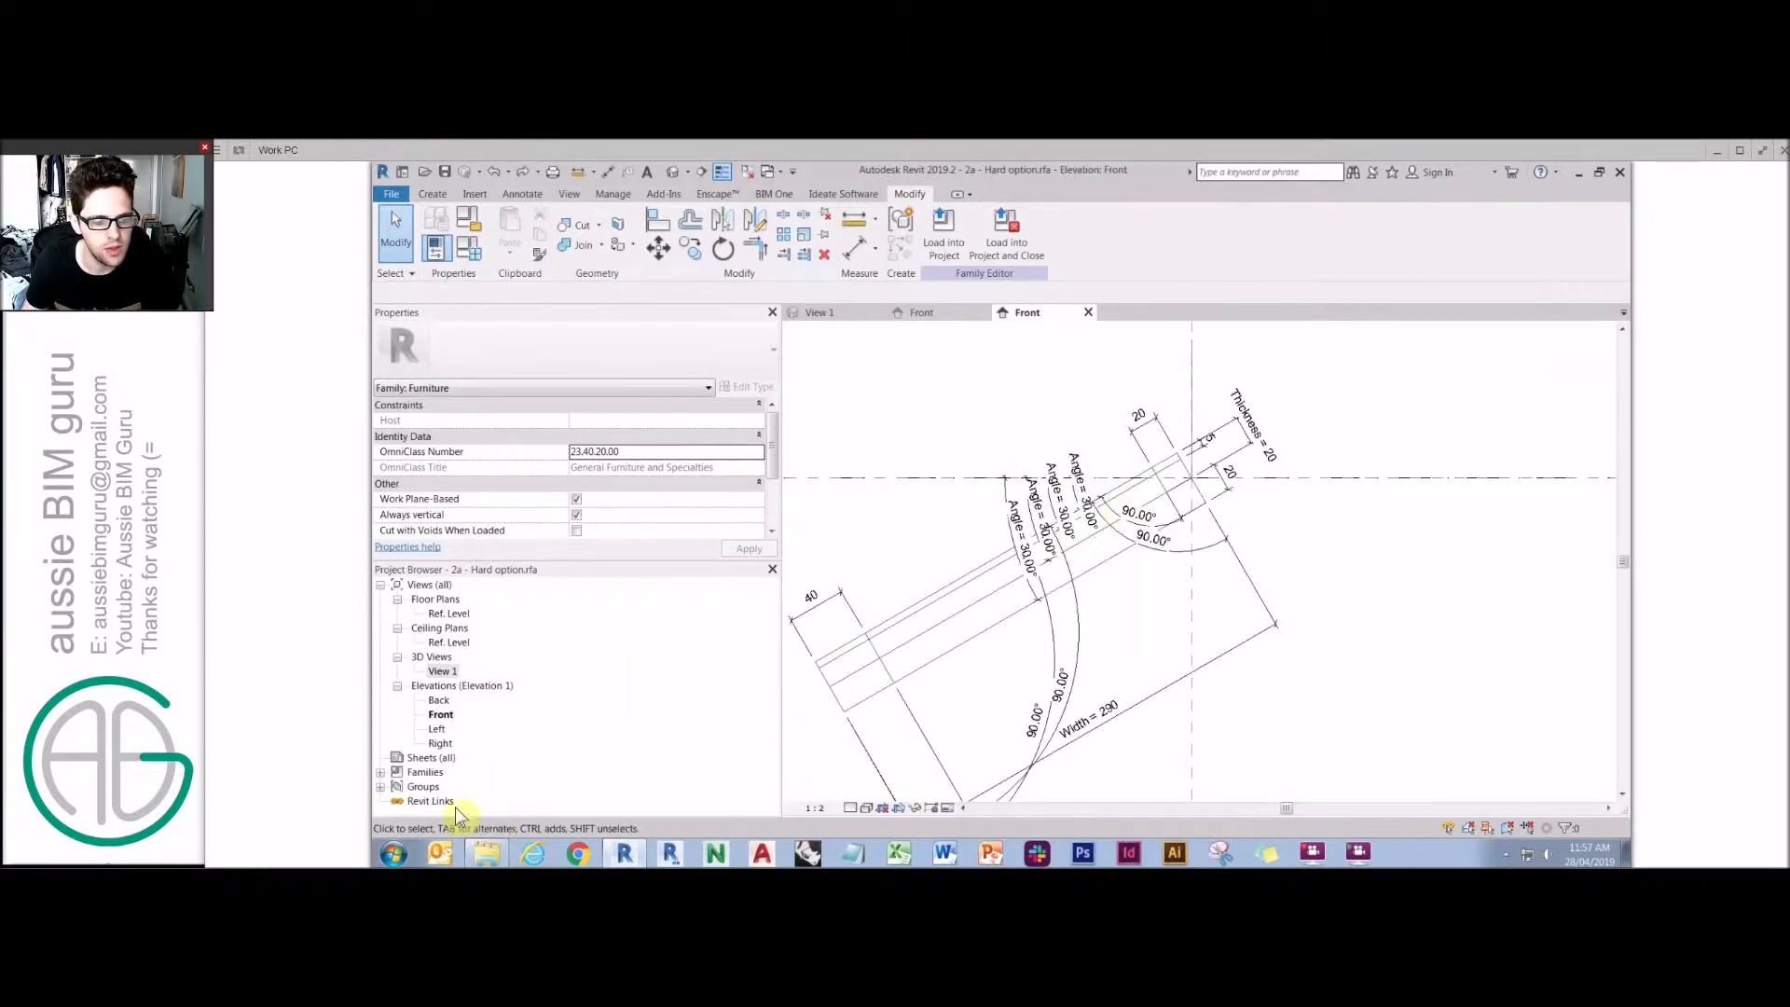
# Open the family file 2b - Hard Option.rfa from the Part 4 folder.
pyautogui.hotkey('alt', 'Tab')
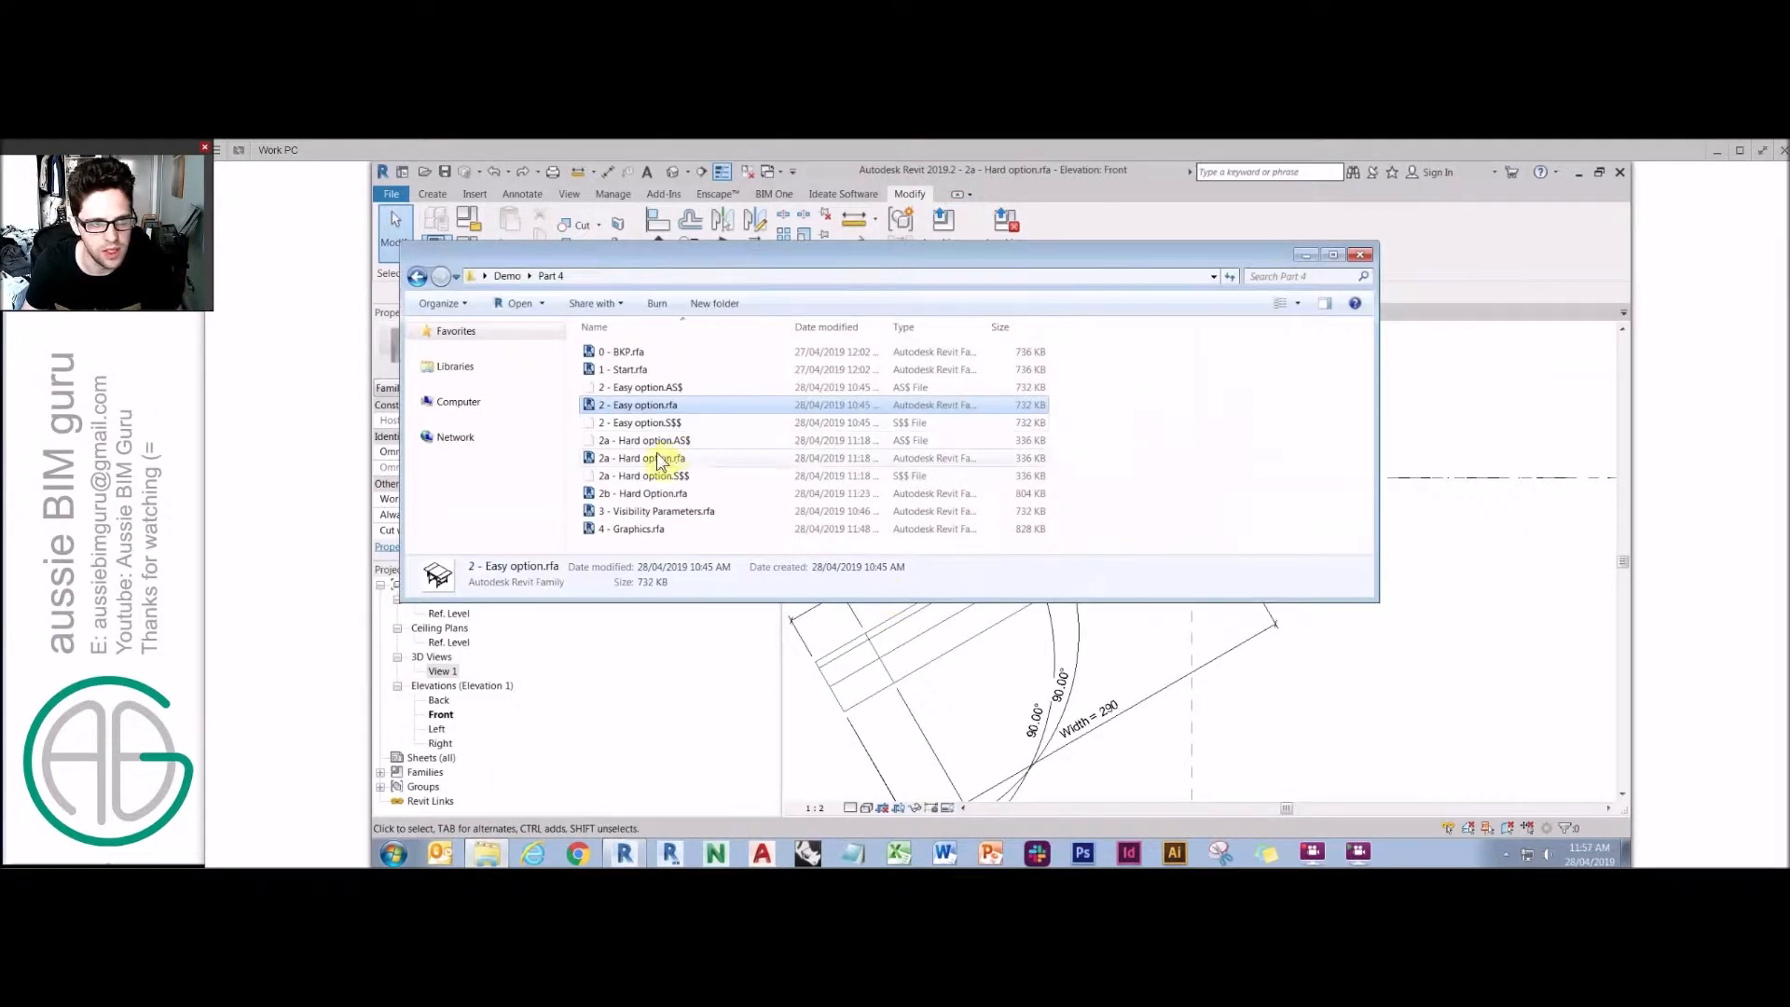
pyautogui.click(663, 461)
pyautogui.doubleClick(670, 494)
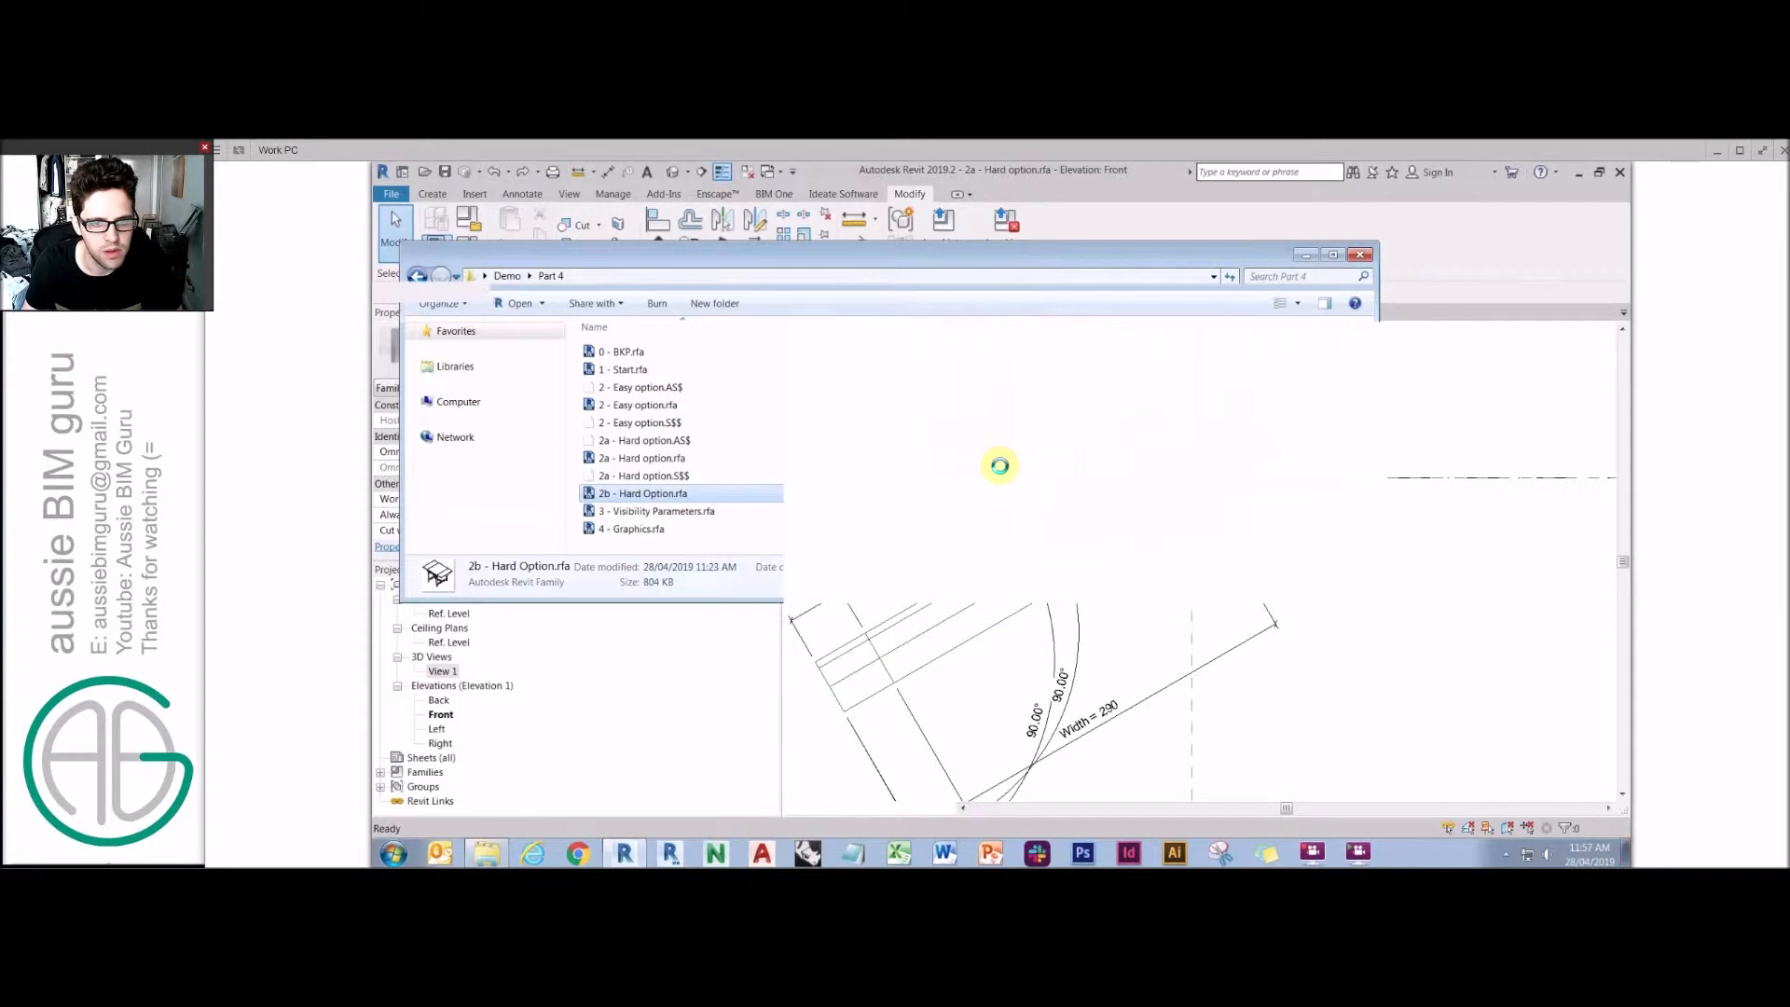
pyautogui.click(994, 457)
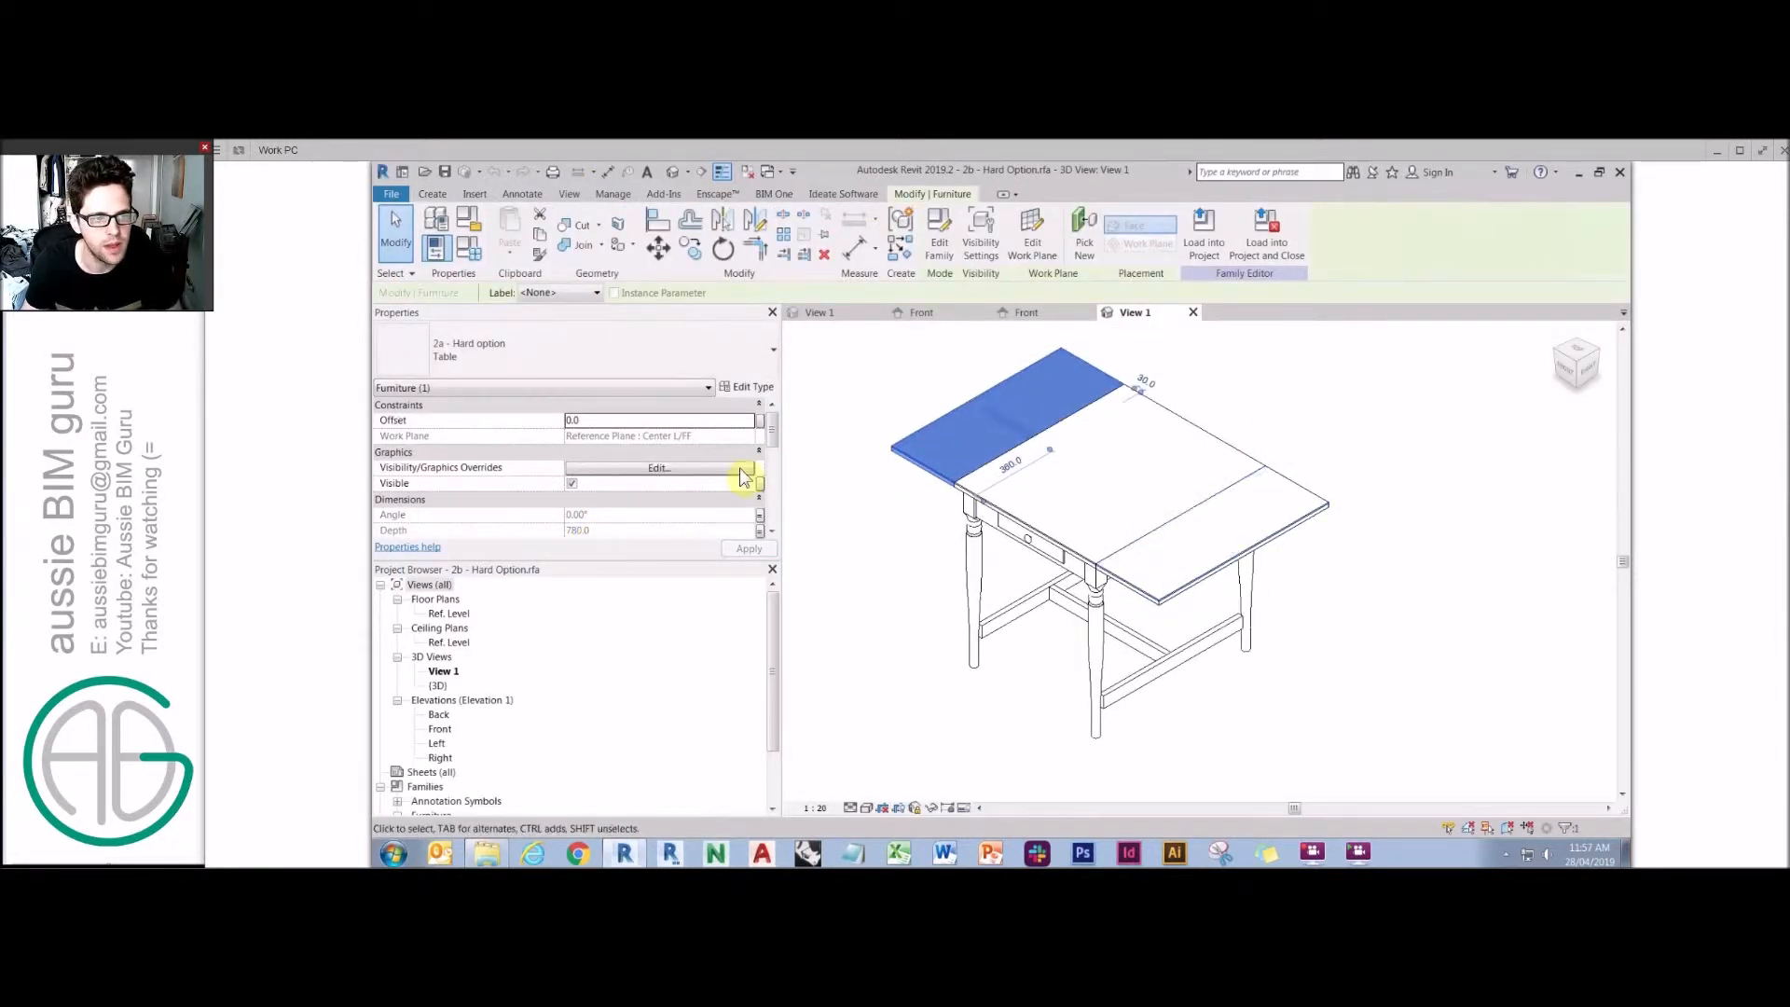
# Check which fold angle parameters the left and right leaves' Angle properties are associated with.
pyautogui.click(760, 519)
pyautogui.click(865, 536)
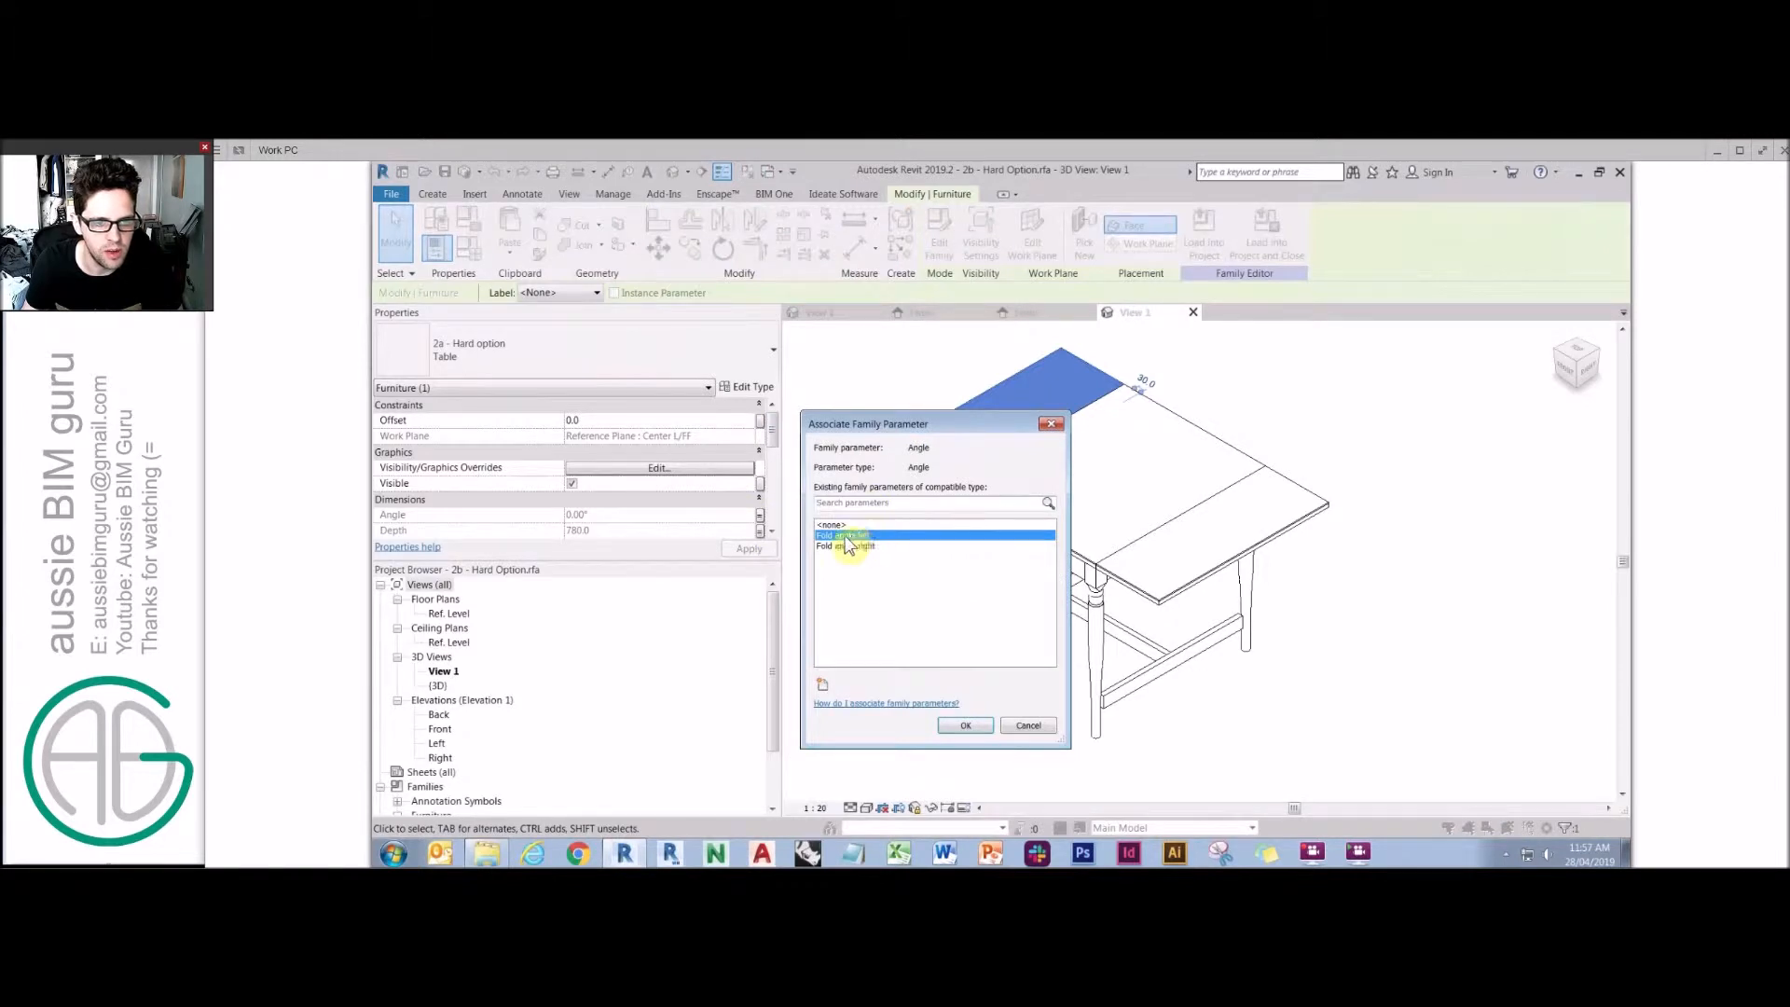
pyautogui.press('Return')
pyautogui.click(1100, 585)
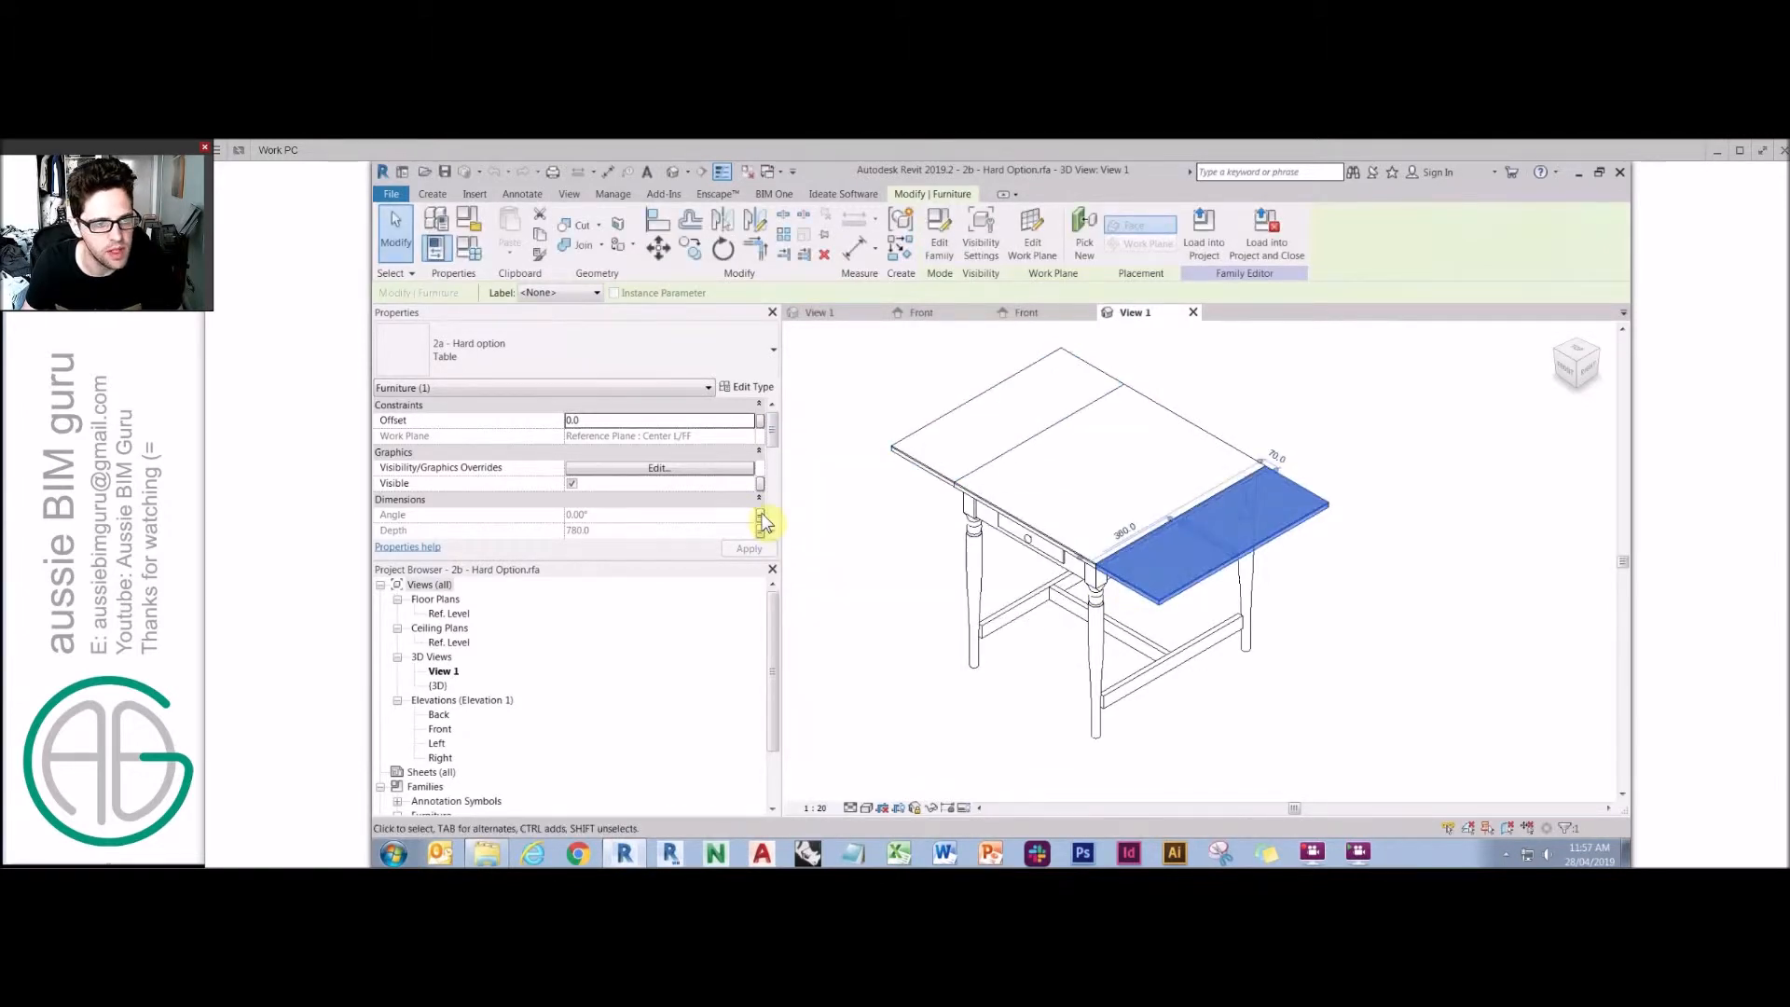
pyautogui.click(760, 520)
pyautogui.doubleClick(882, 546)
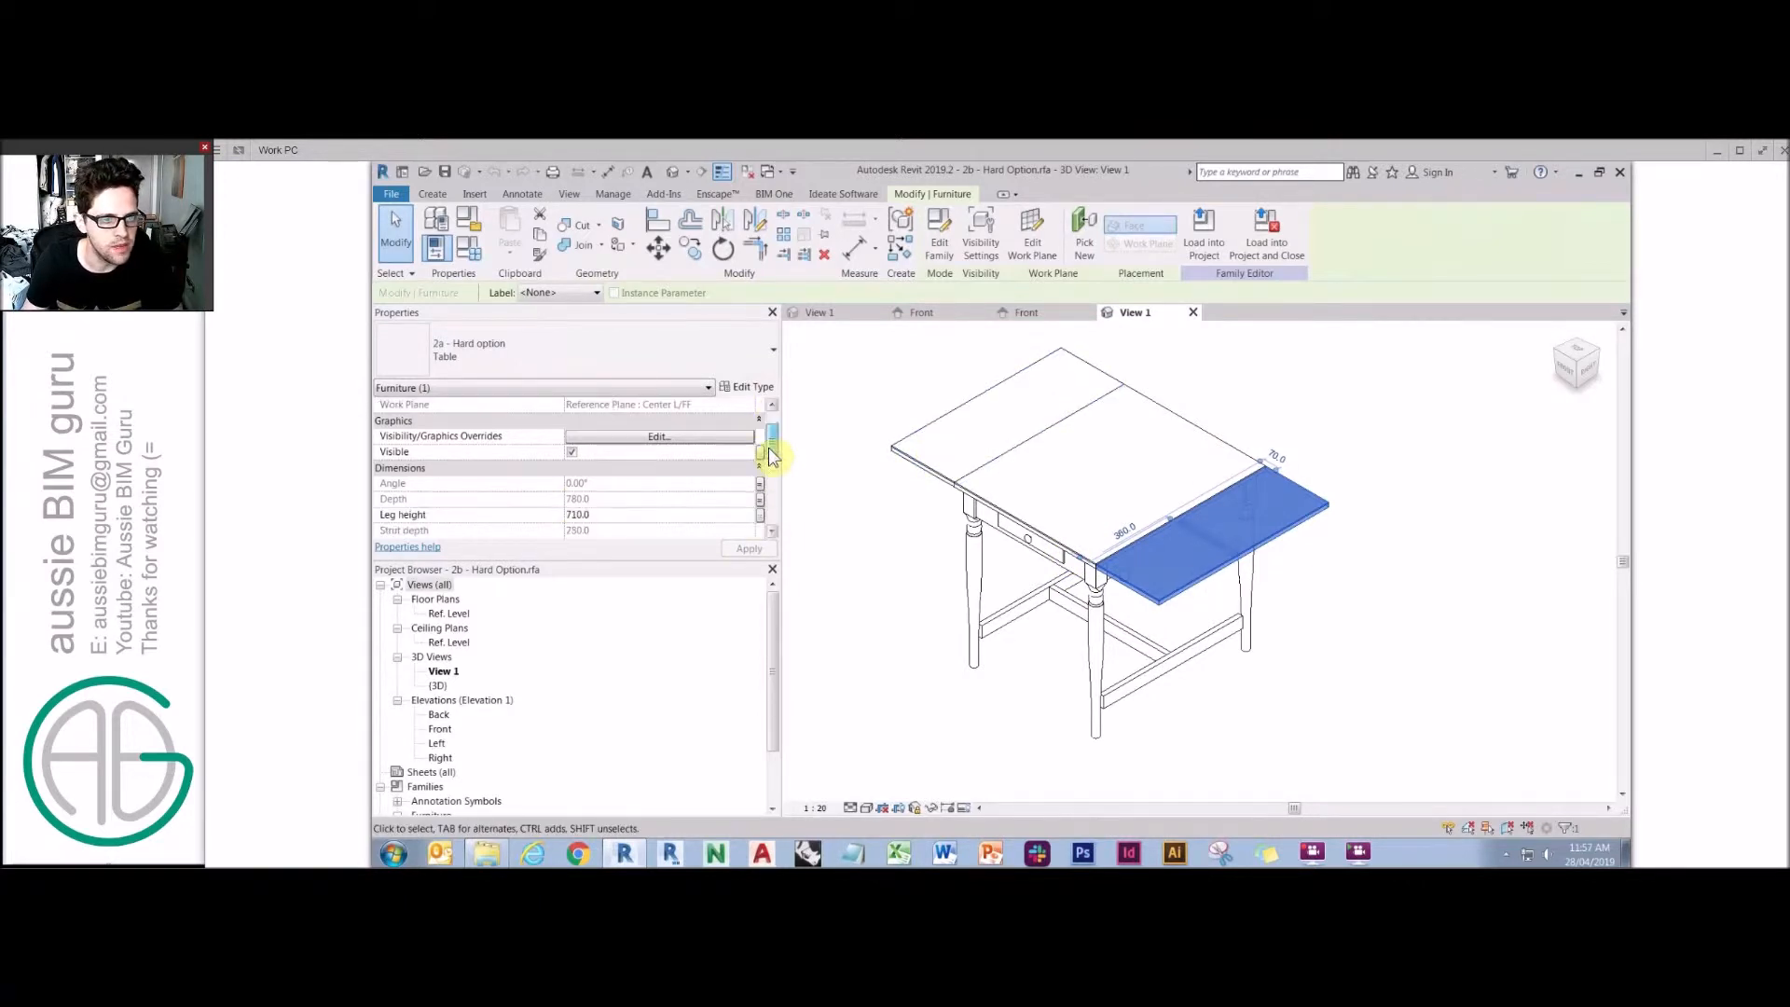
# Check the family parameters associated with the right leaf's Depth and the left leaf's Width.
pyautogui.scroll(-2, 771, 448)
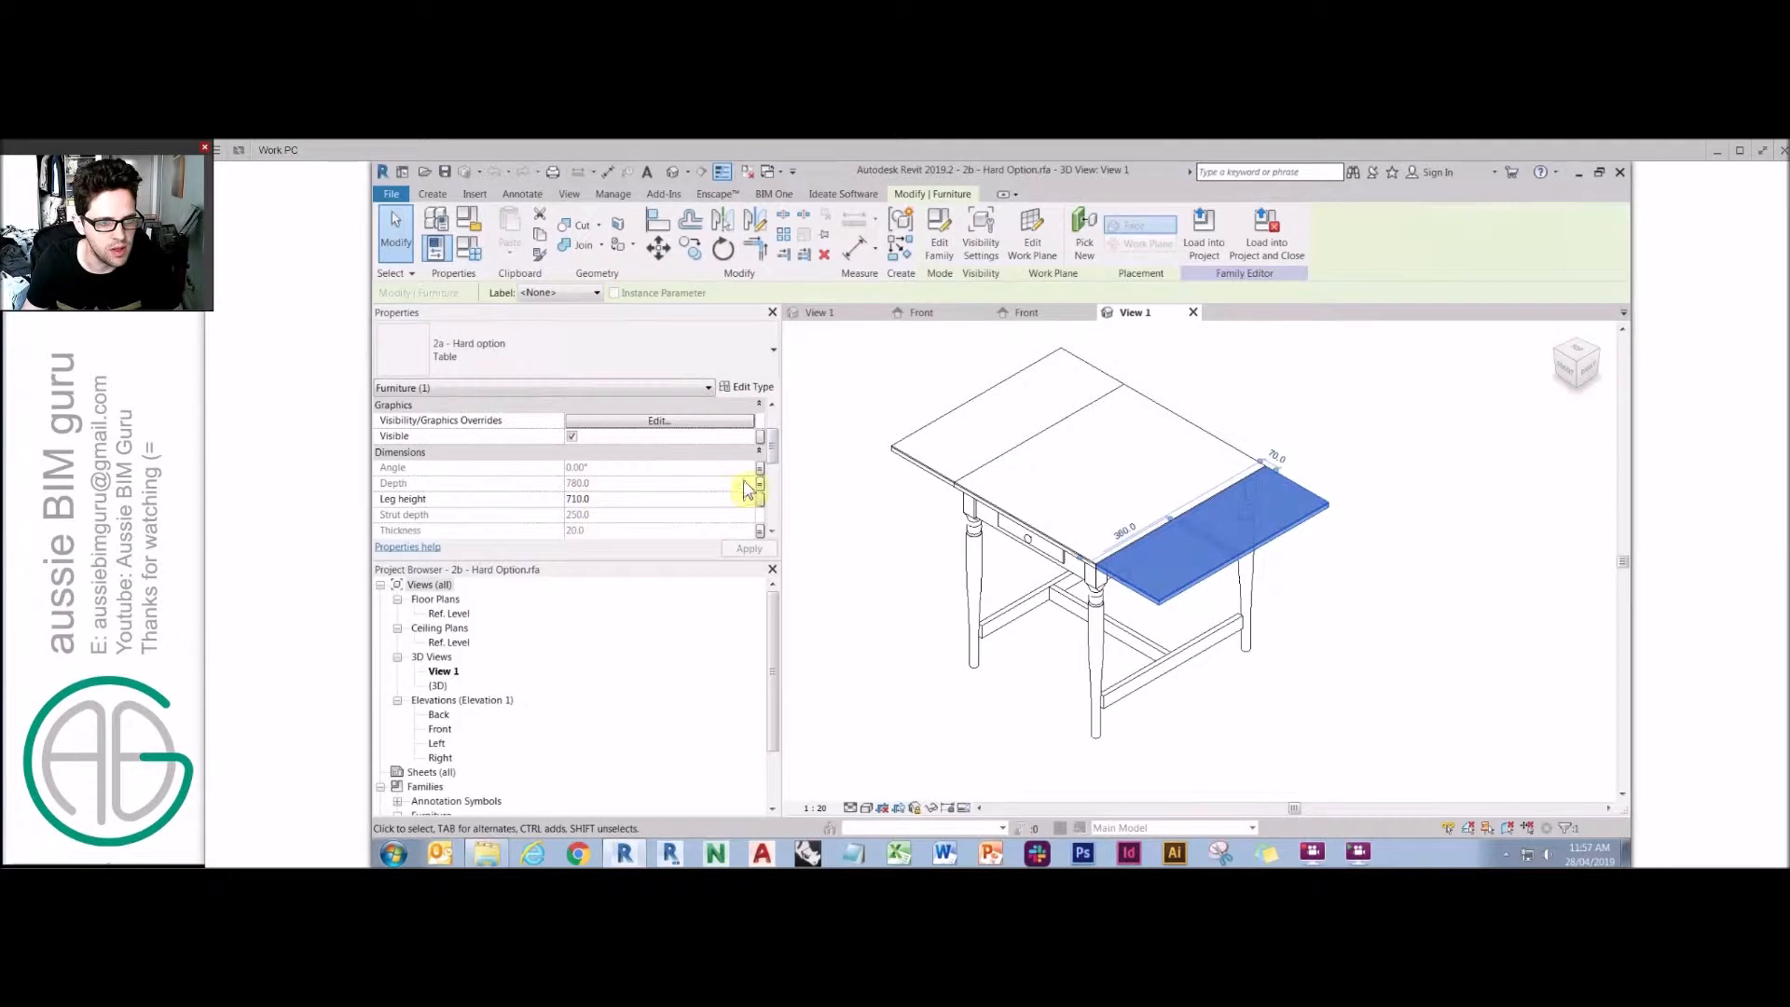
pyautogui.click(761, 494)
pyautogui.click(895, 555)
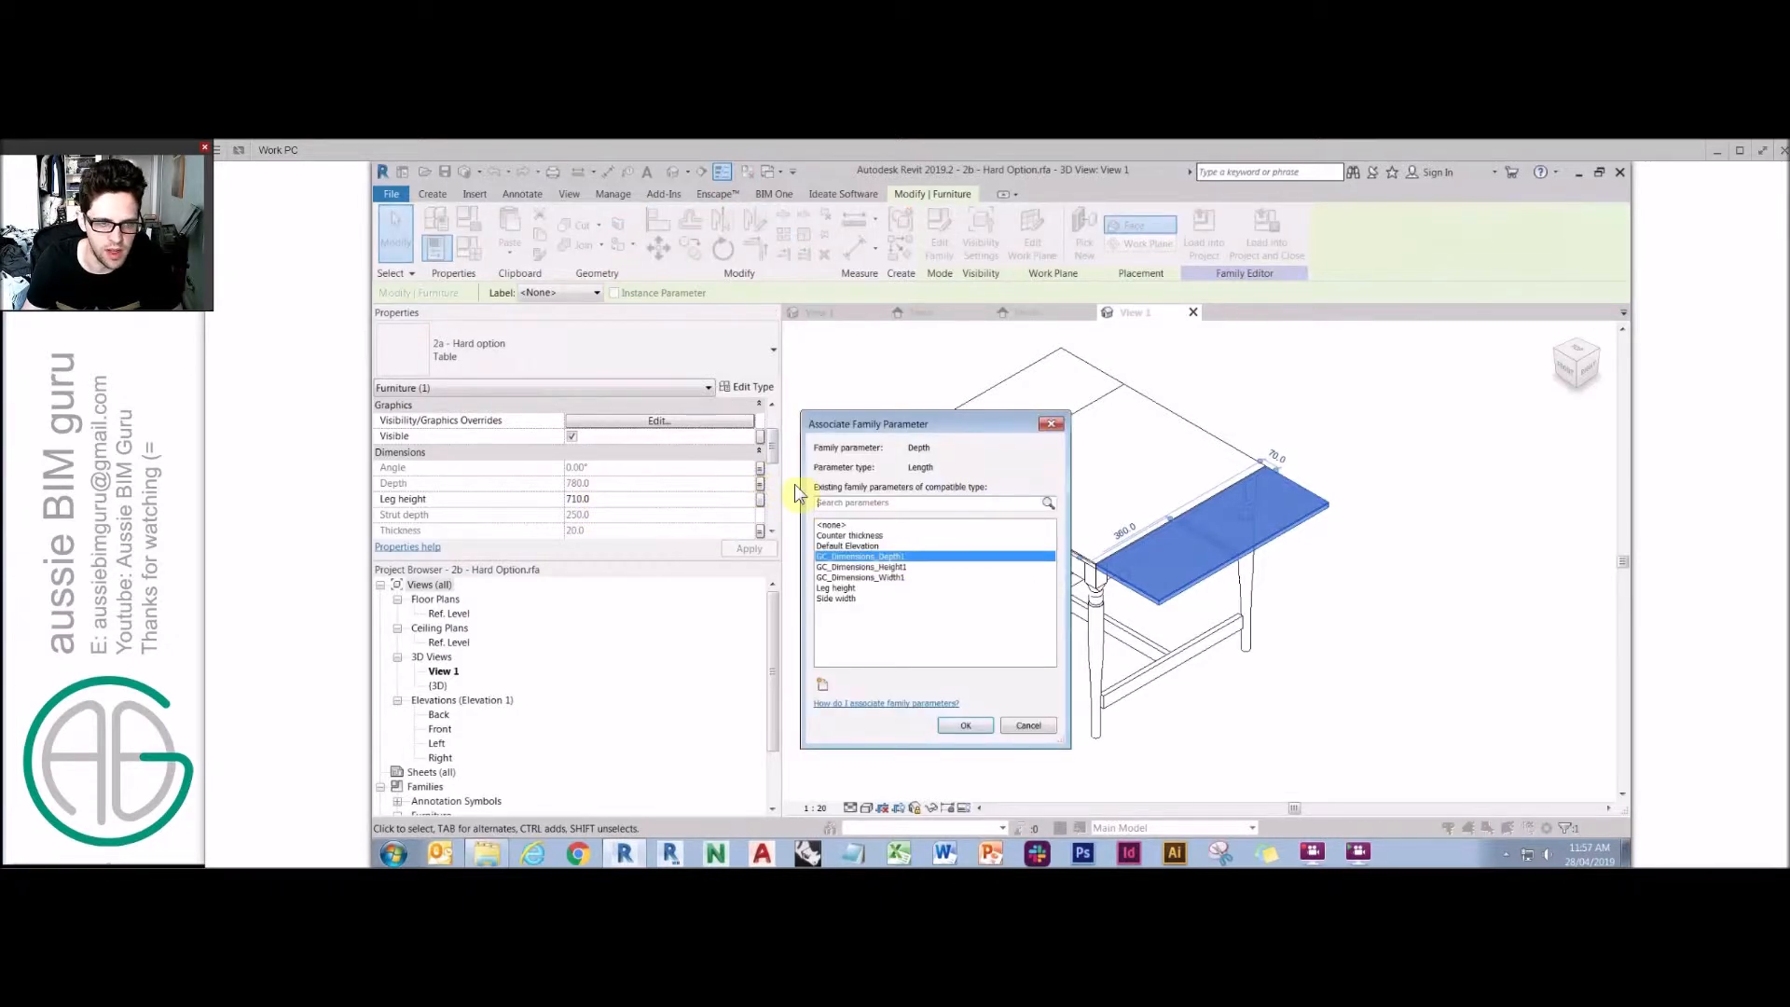
pyautogui.press('Return')
pyautogui.press('Escape')
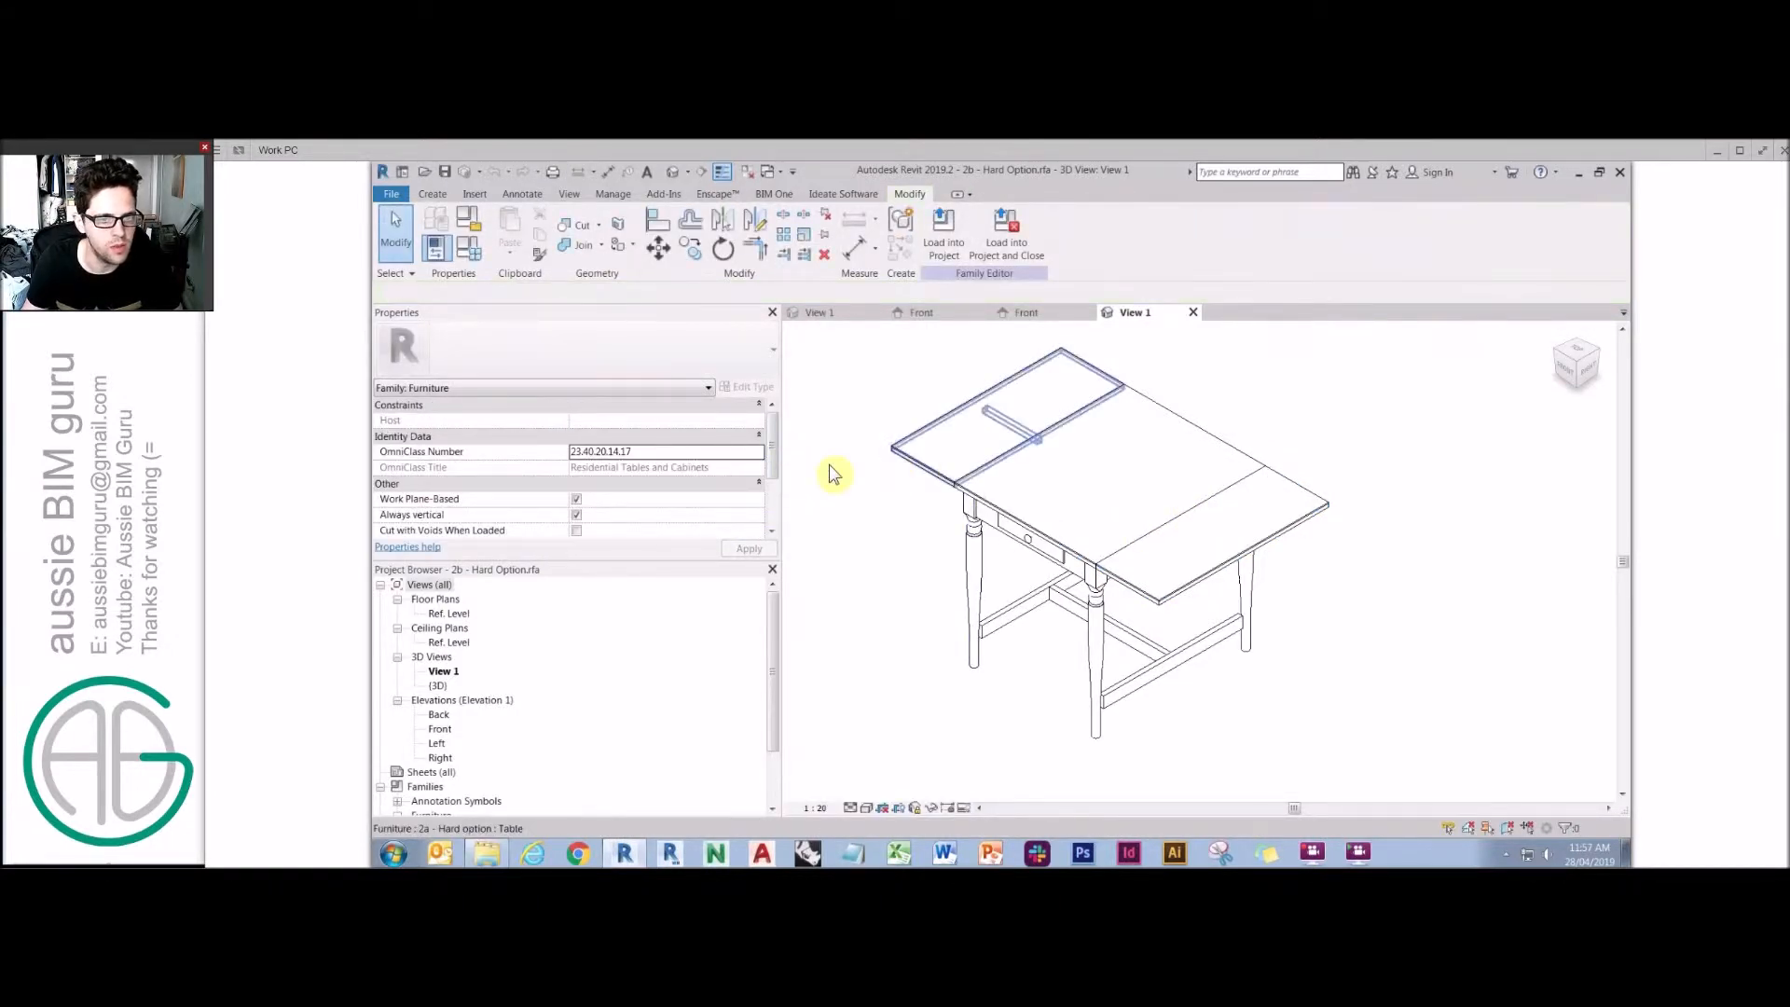
pyautogui.click(916, 459)
pyautogui.scroll(-2, 770, 466)
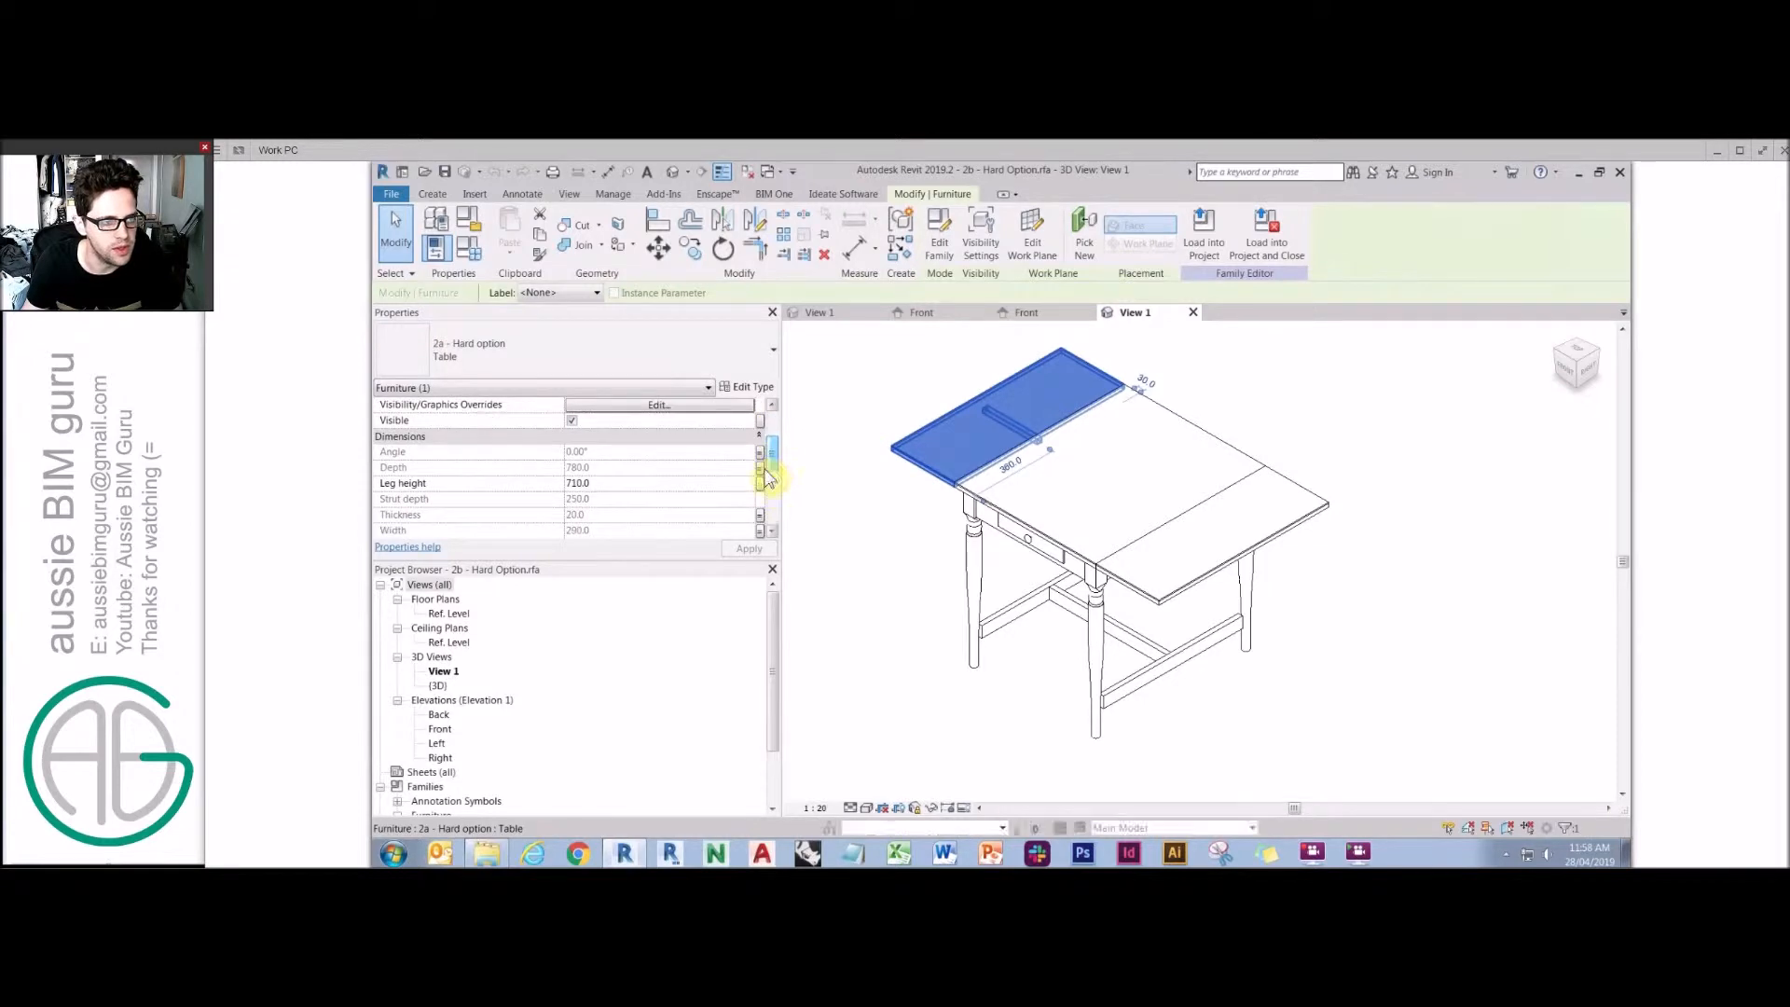
pyautogui.scroll(-3, 770, 466)
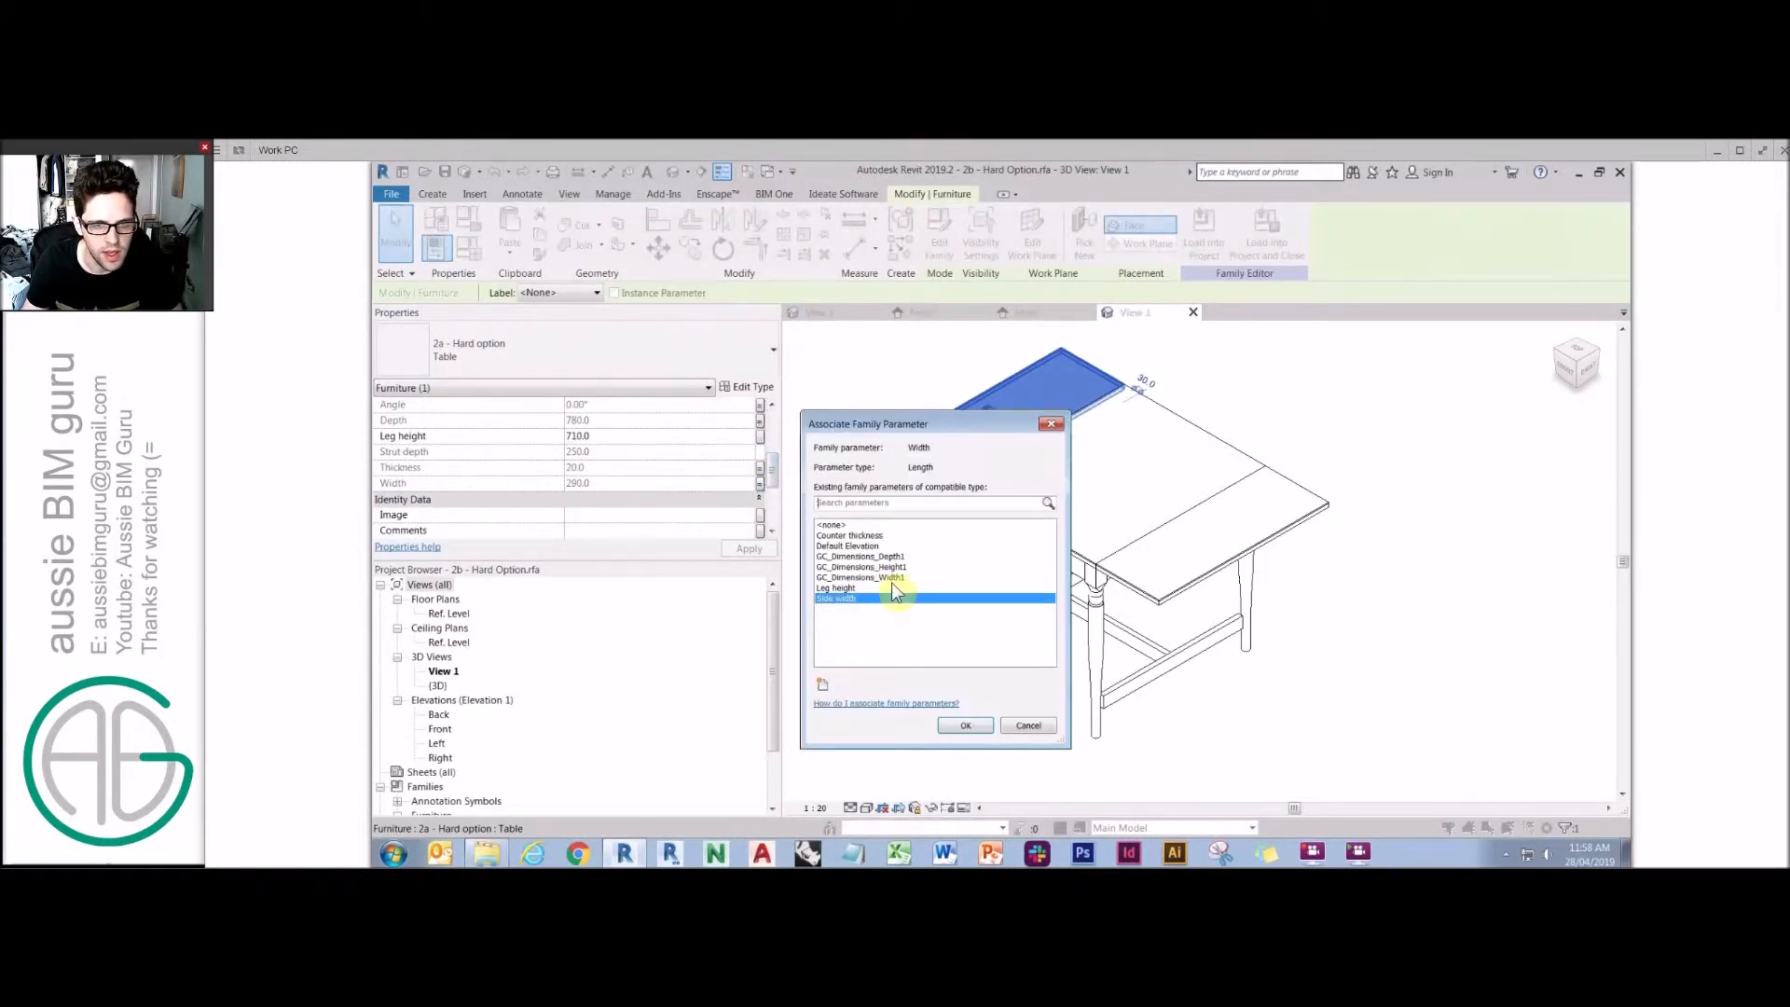
pyautogui.doubleClick(839, 599)
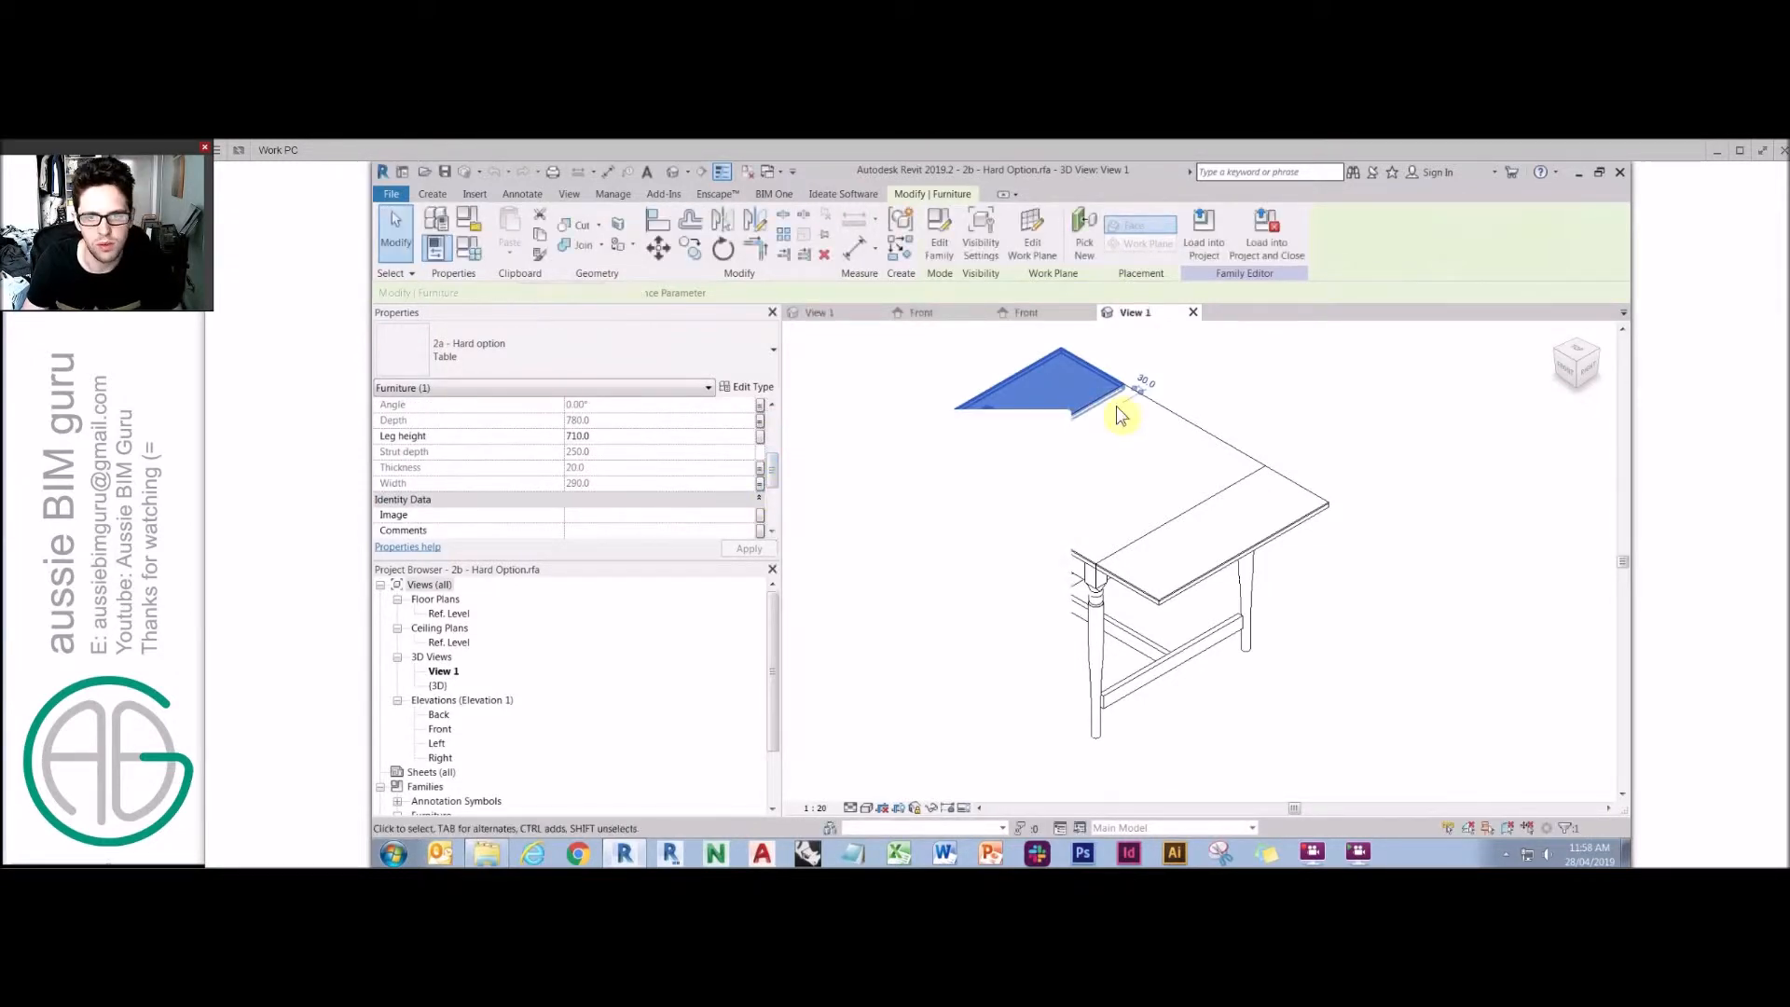
# In the Ref. Level plan, label the two outer leaf dimensions with the Side width parameter.
pyautogui.doubleClick(455, 615)
pyautogui.middleClick(1008, 435)
pyautogui.middleClick(1008, 435)
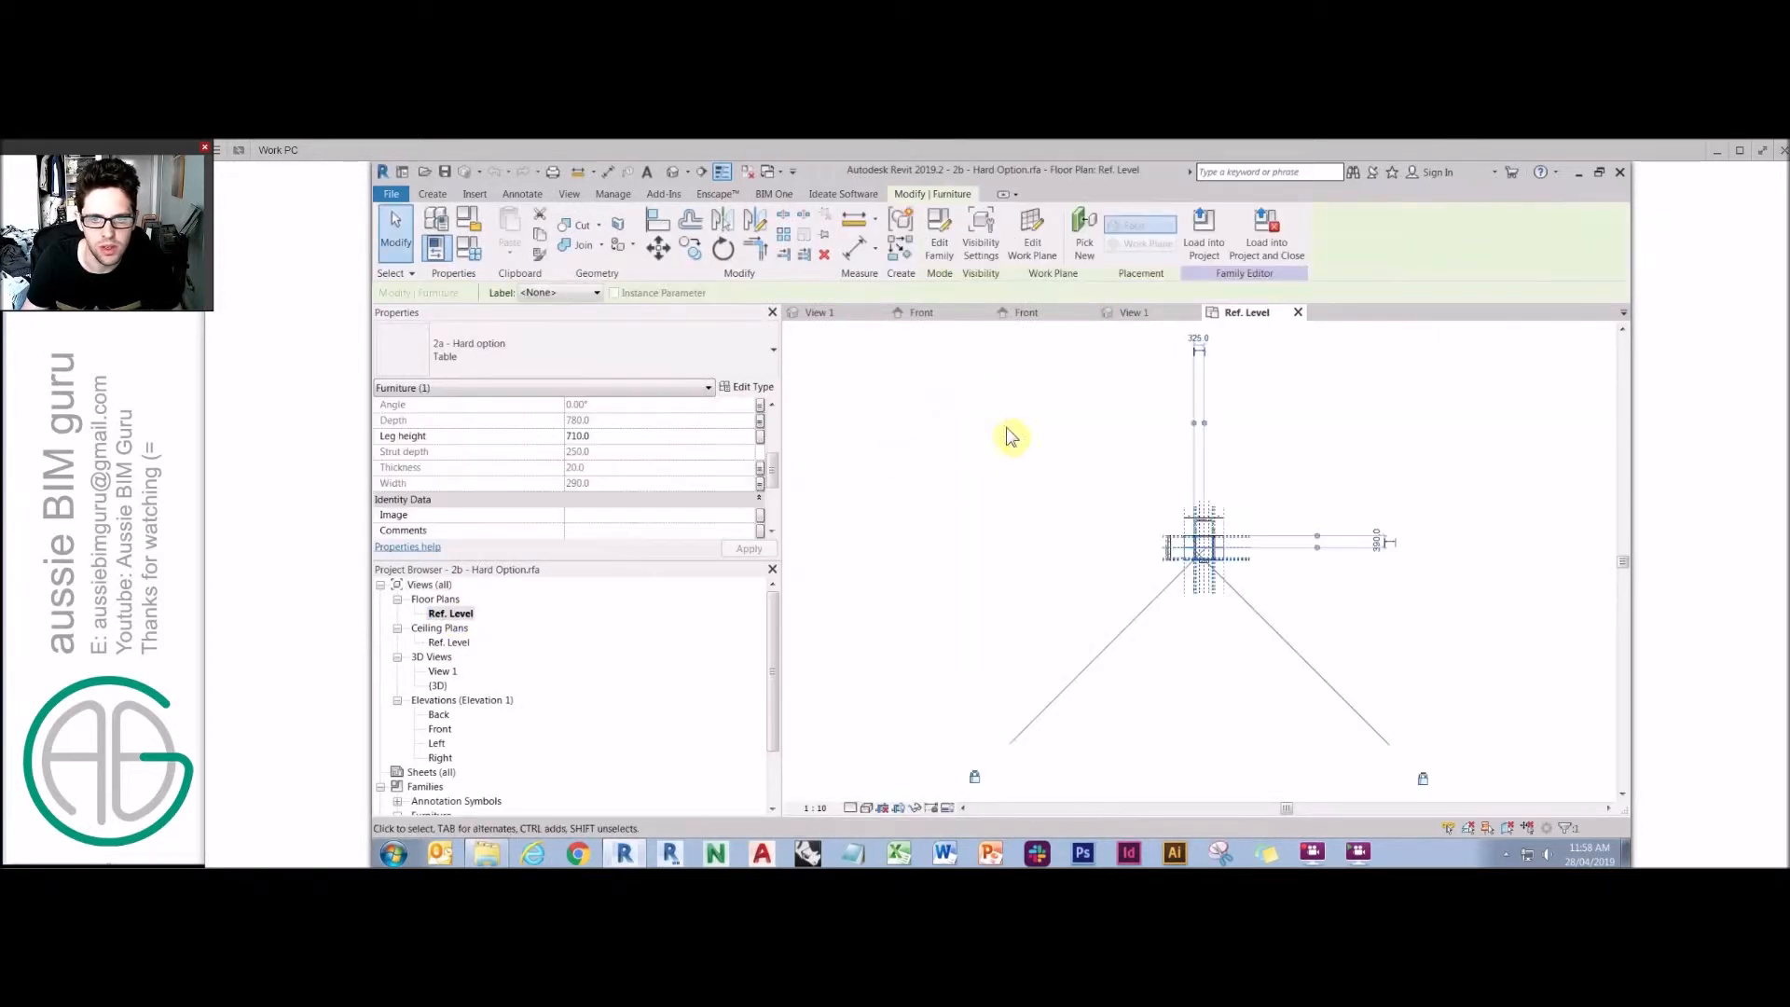
pyautogui.press('Escape')
pyautogui.scroll(3, 1197, 535)
pyautogui.scroll(2, 1175, 494)
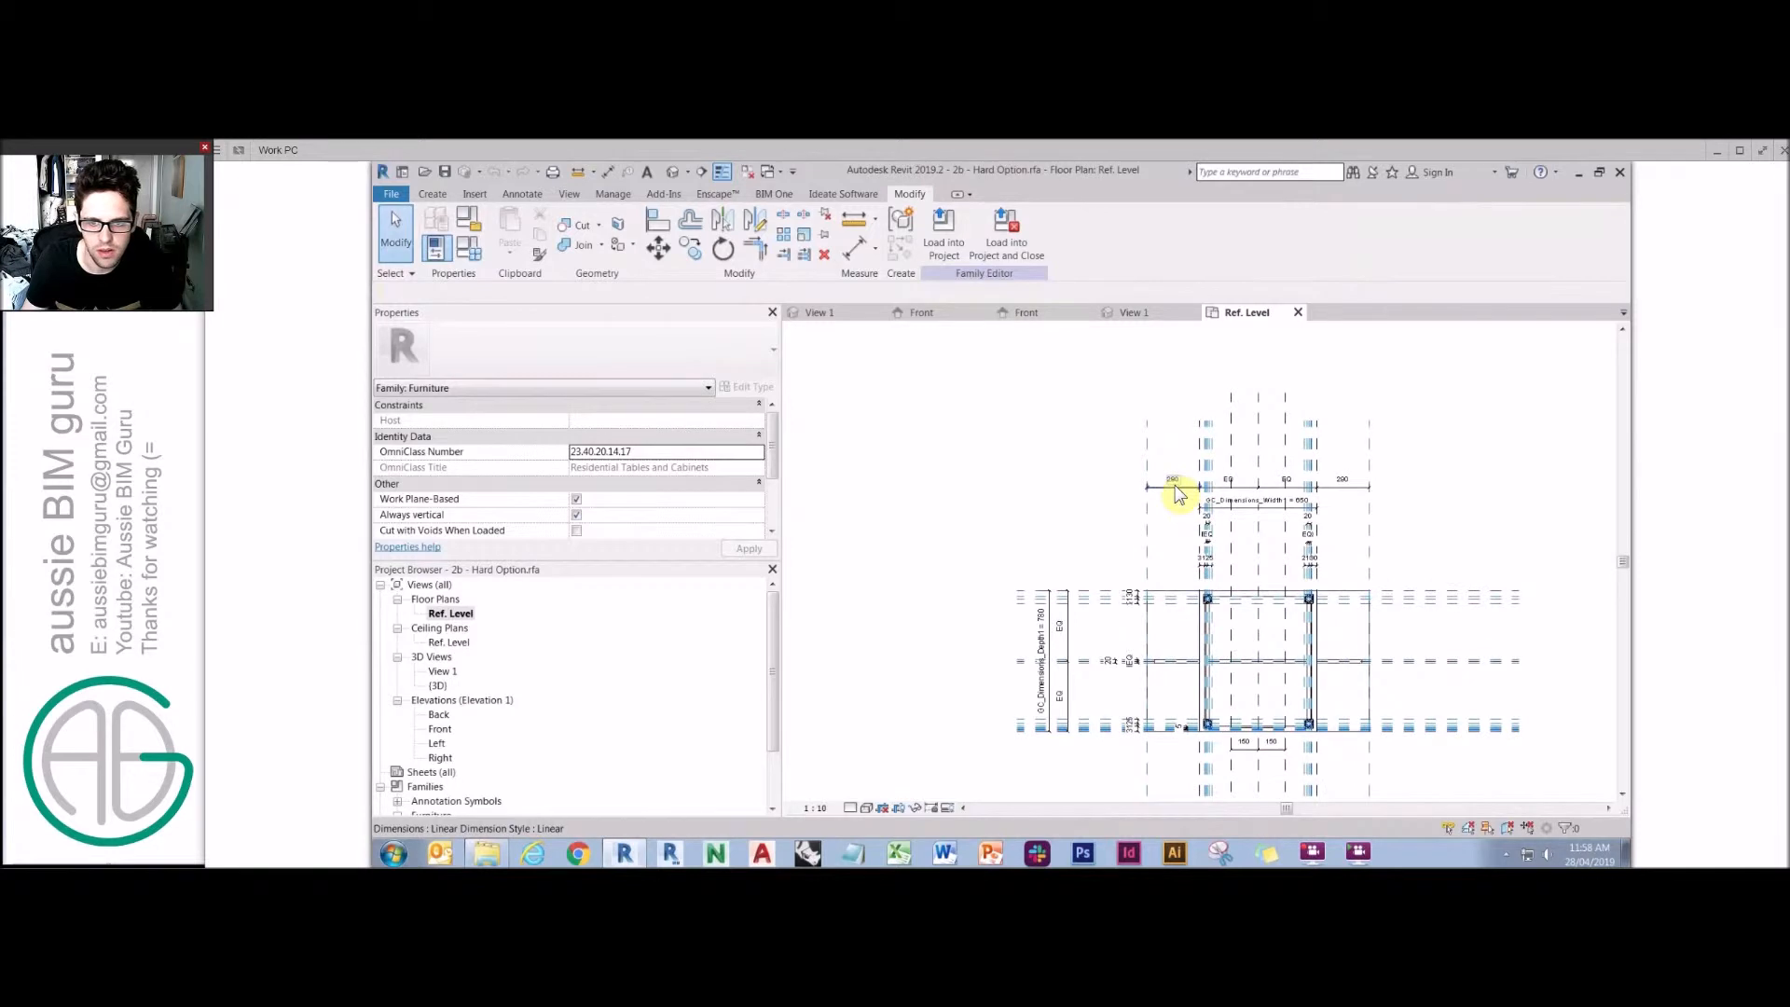
pyautogui.click(1173, 481)
pyautogui.keyDown('ctrl'); pyautogui.click(1344, 481); pyautogui.keyUp('ctrl')
pyautogui.click(1035, 232)
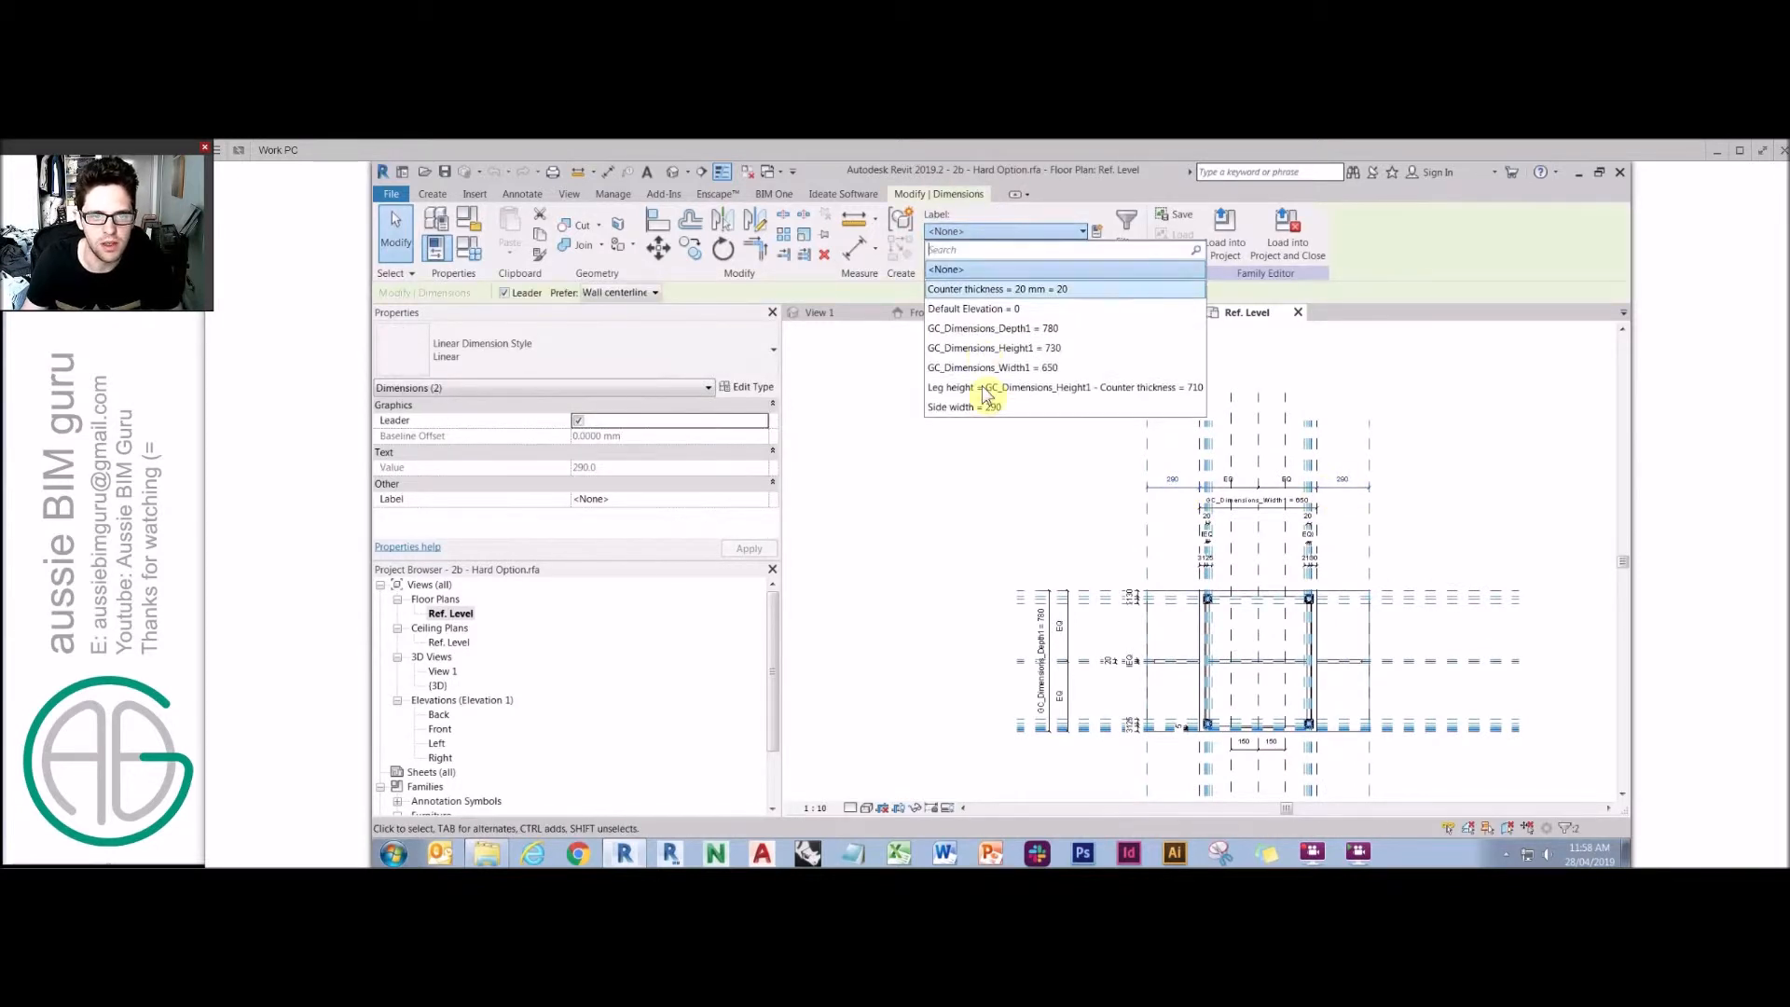
pyautogui.click(991, 411)
pyautogui.press('Escape')
# Try setting Side width to 400 in Family Types, then undo the change.
pyautogui.moveTo(1007, 482); pyautogui.dragTo(971, 444, button='middle')
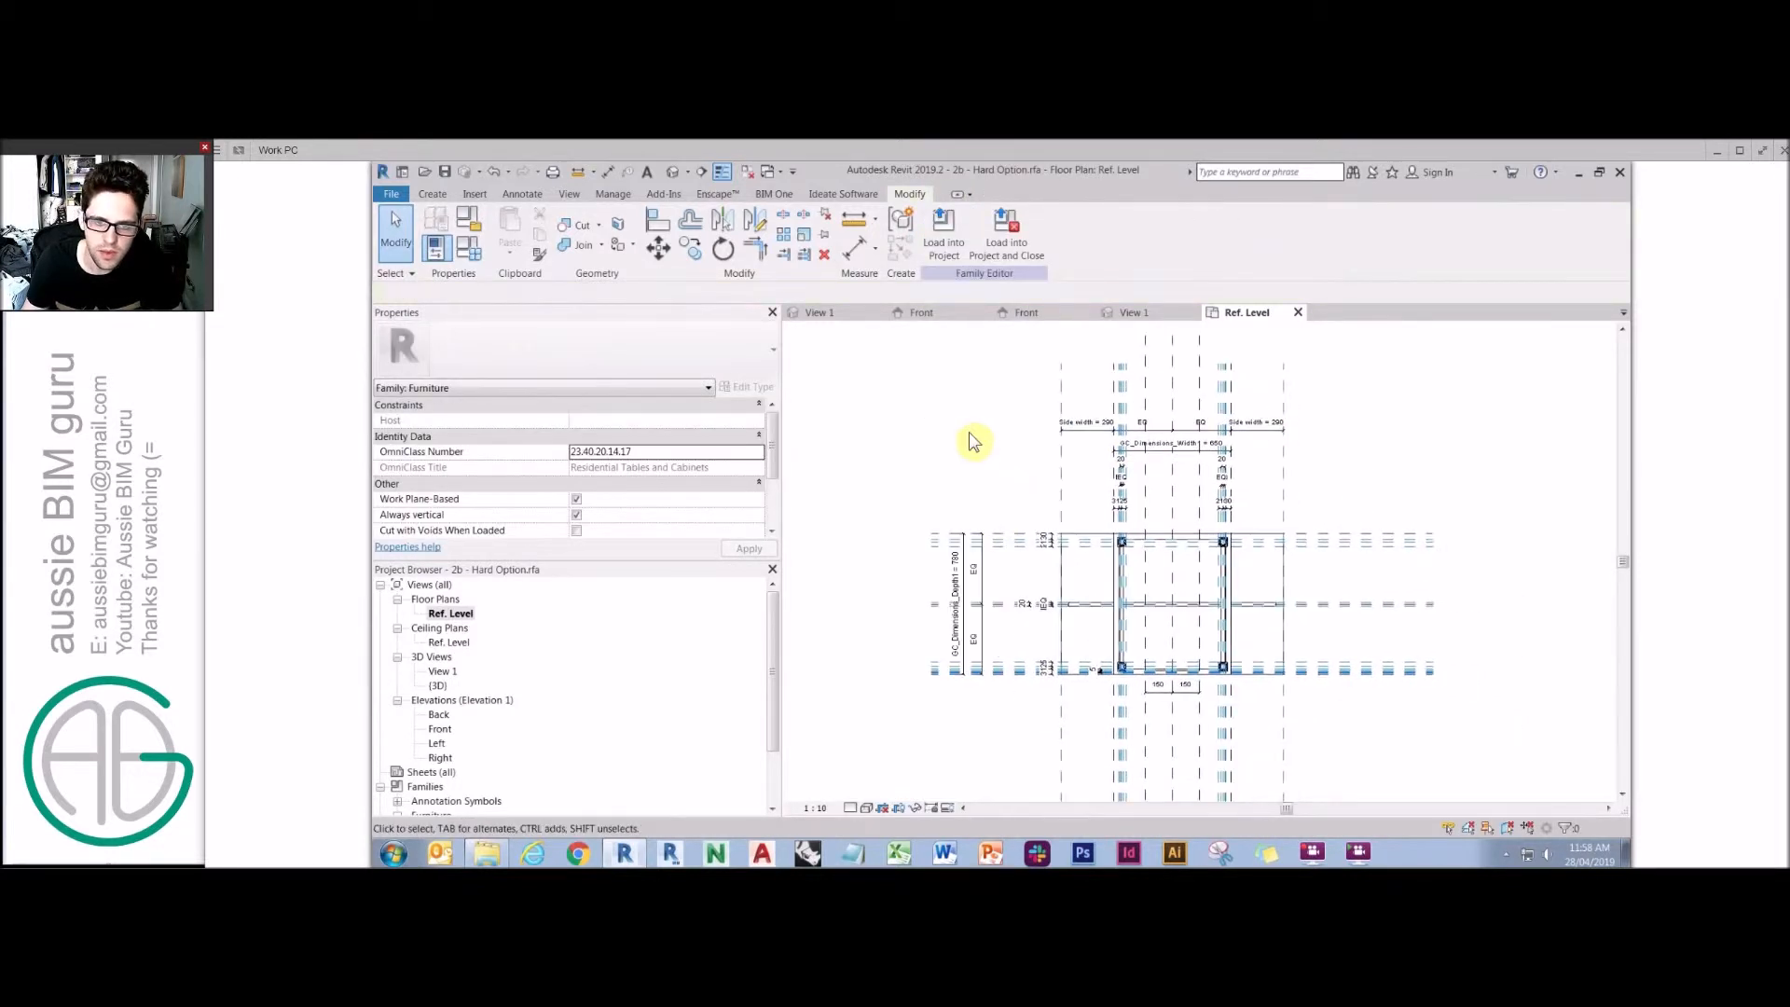
pyautogui.click(468, 248)
pyautogui.click(664, 599)
pyautogui.write('400')
pyautogui.click(847, 732)
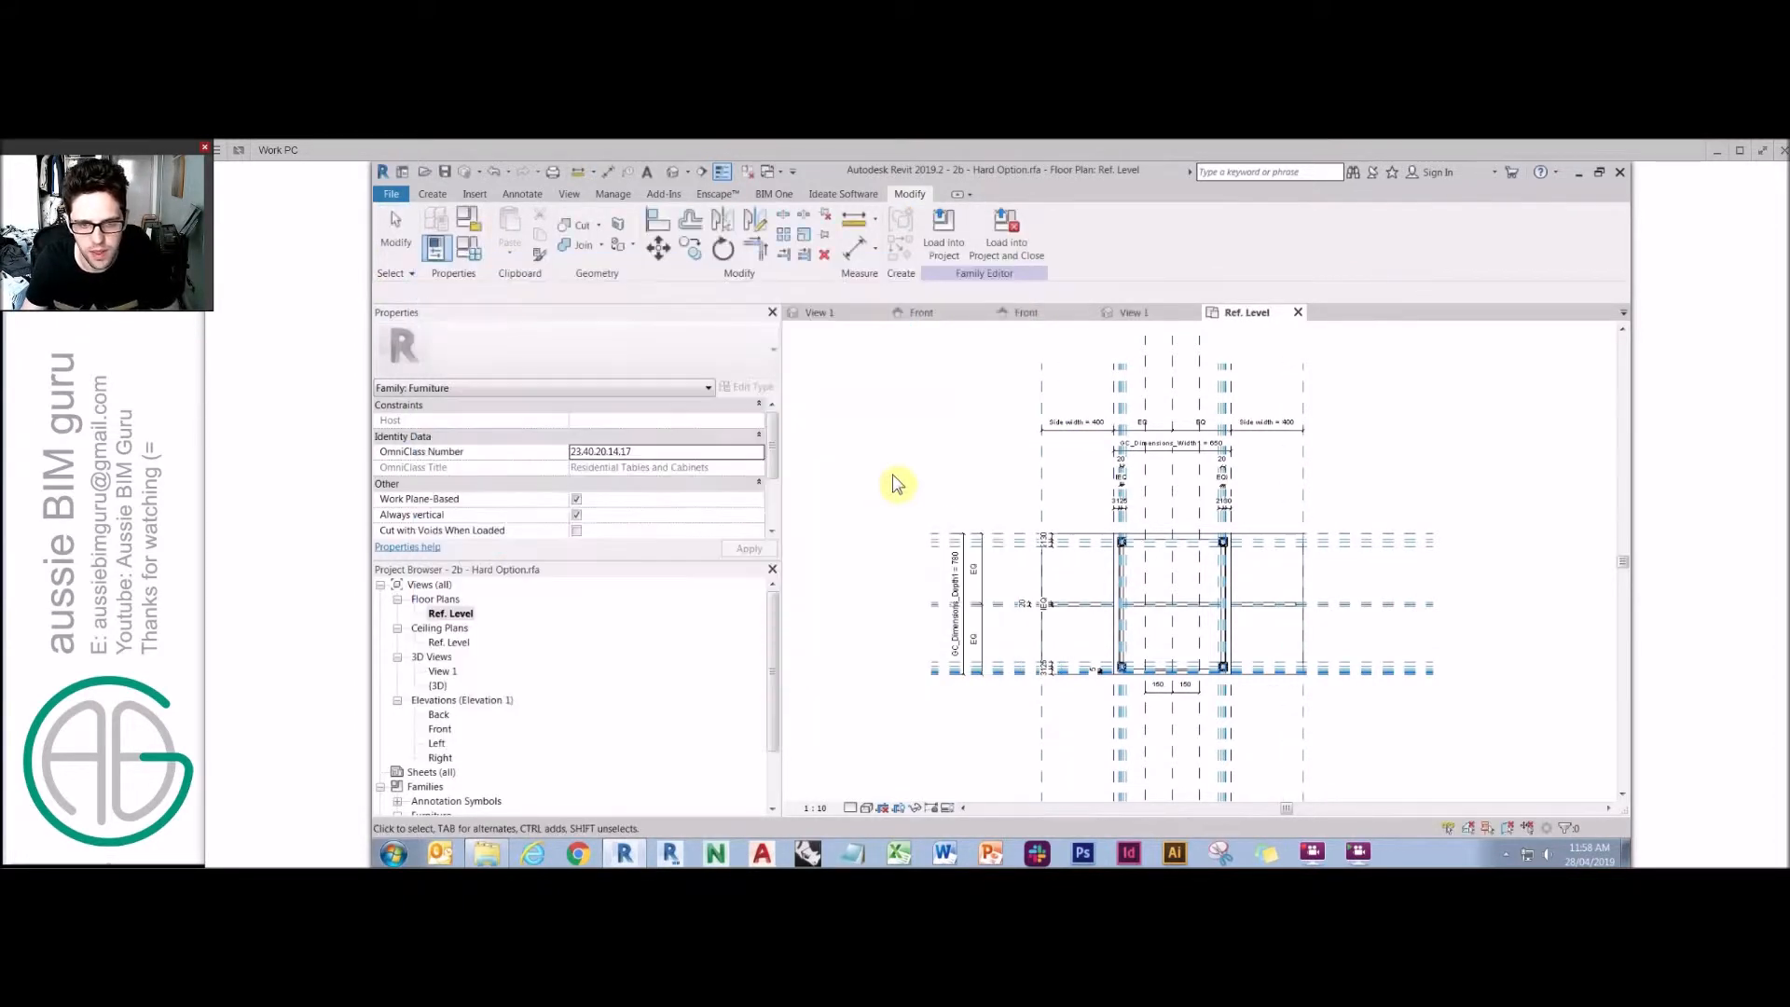
pyautogui.hotkey('ctrl', 'z')
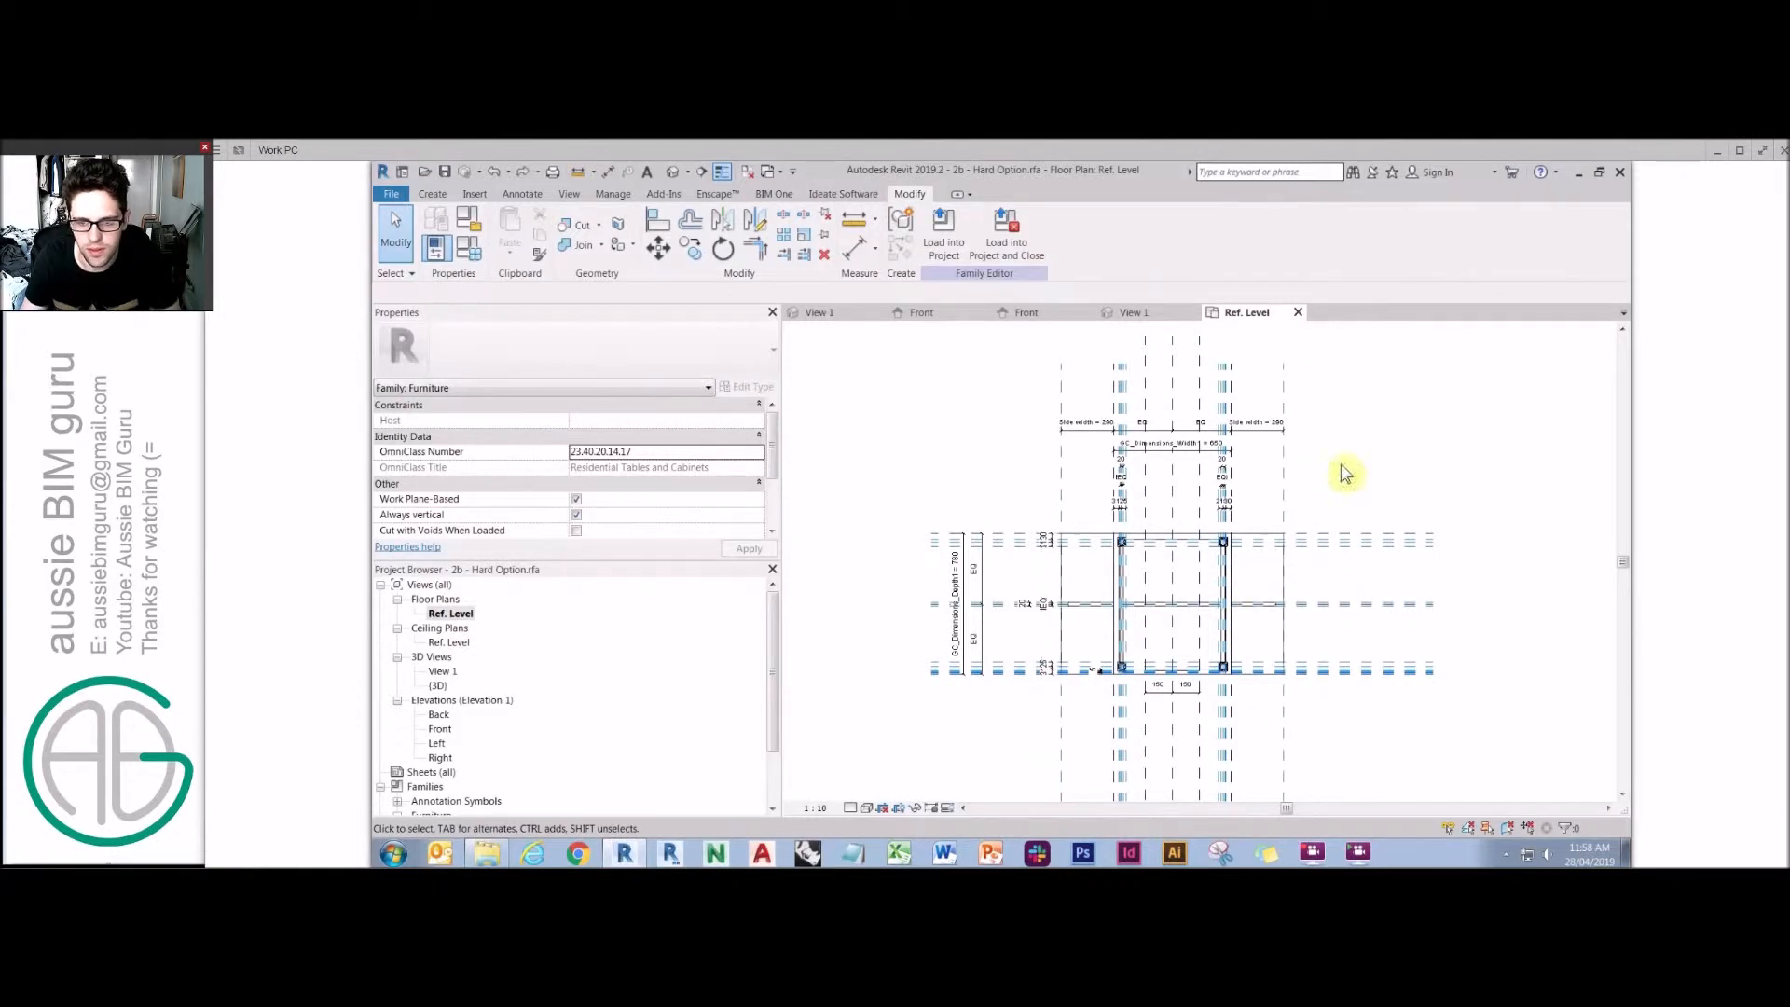
# Open the View 1 3D view and detach the left leaf's Angle from its associated family parameter.
pyautogui.click(471, 669)
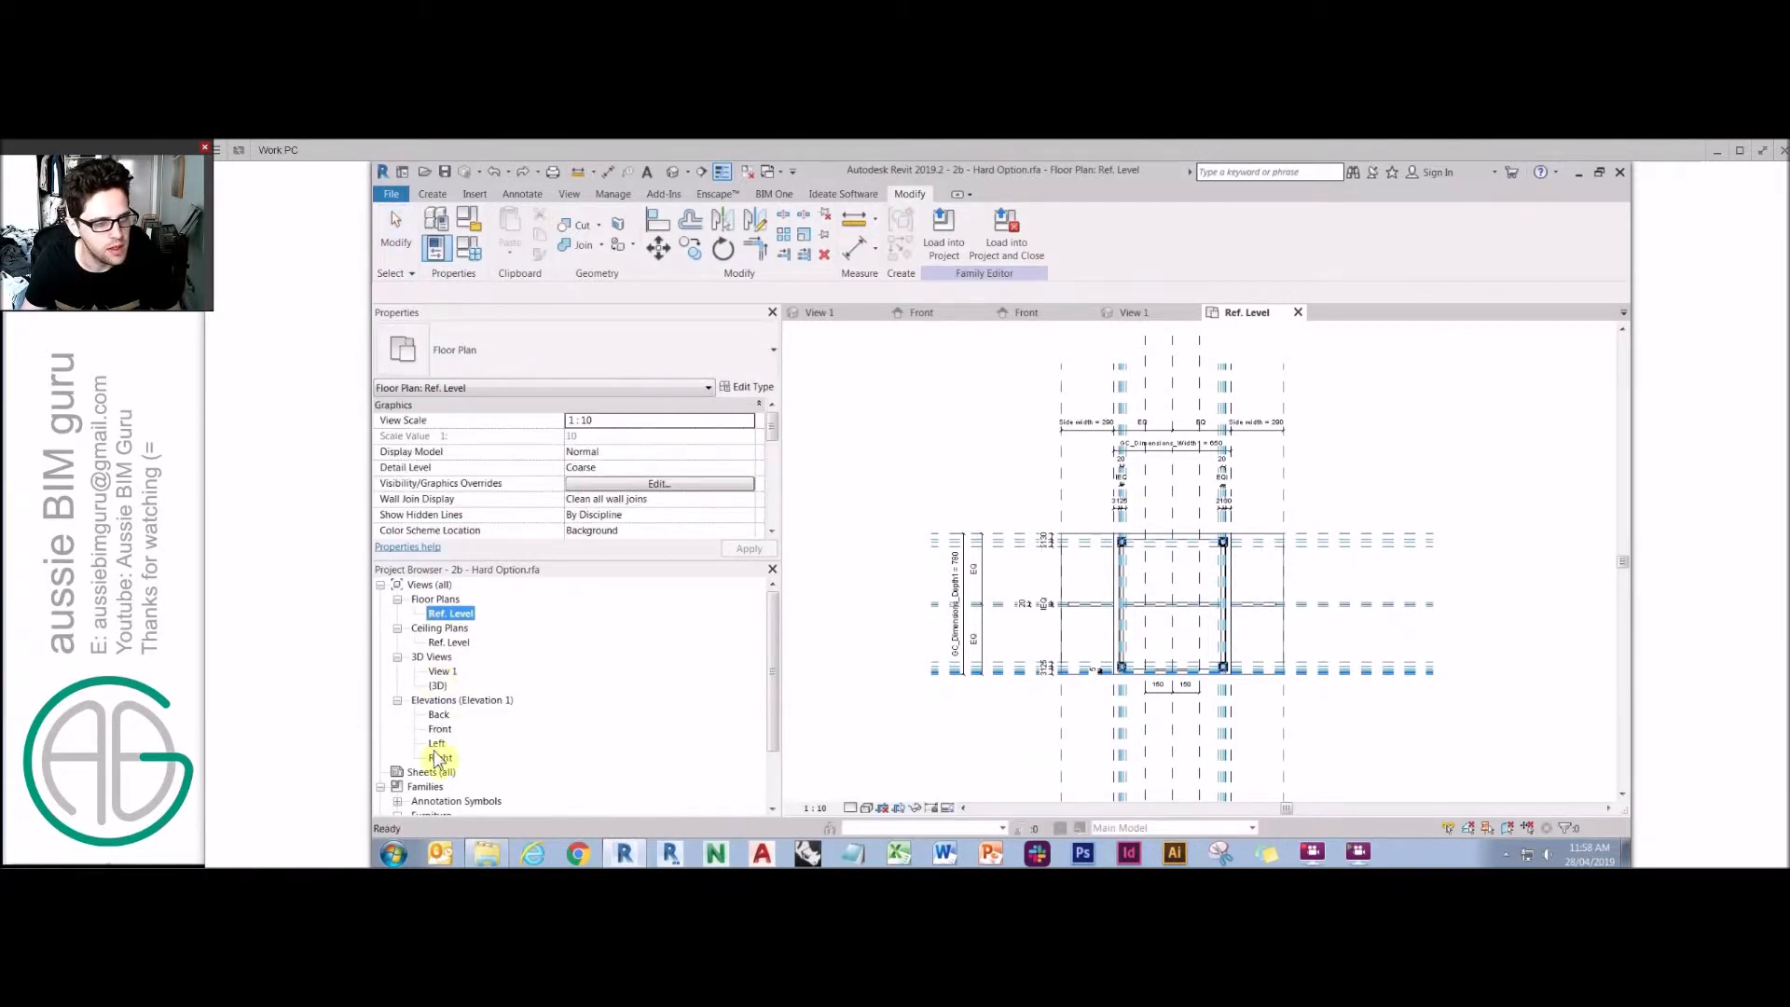
pyautogui.click(1071, 559)
pyautogui.doubleClick(459, 671)
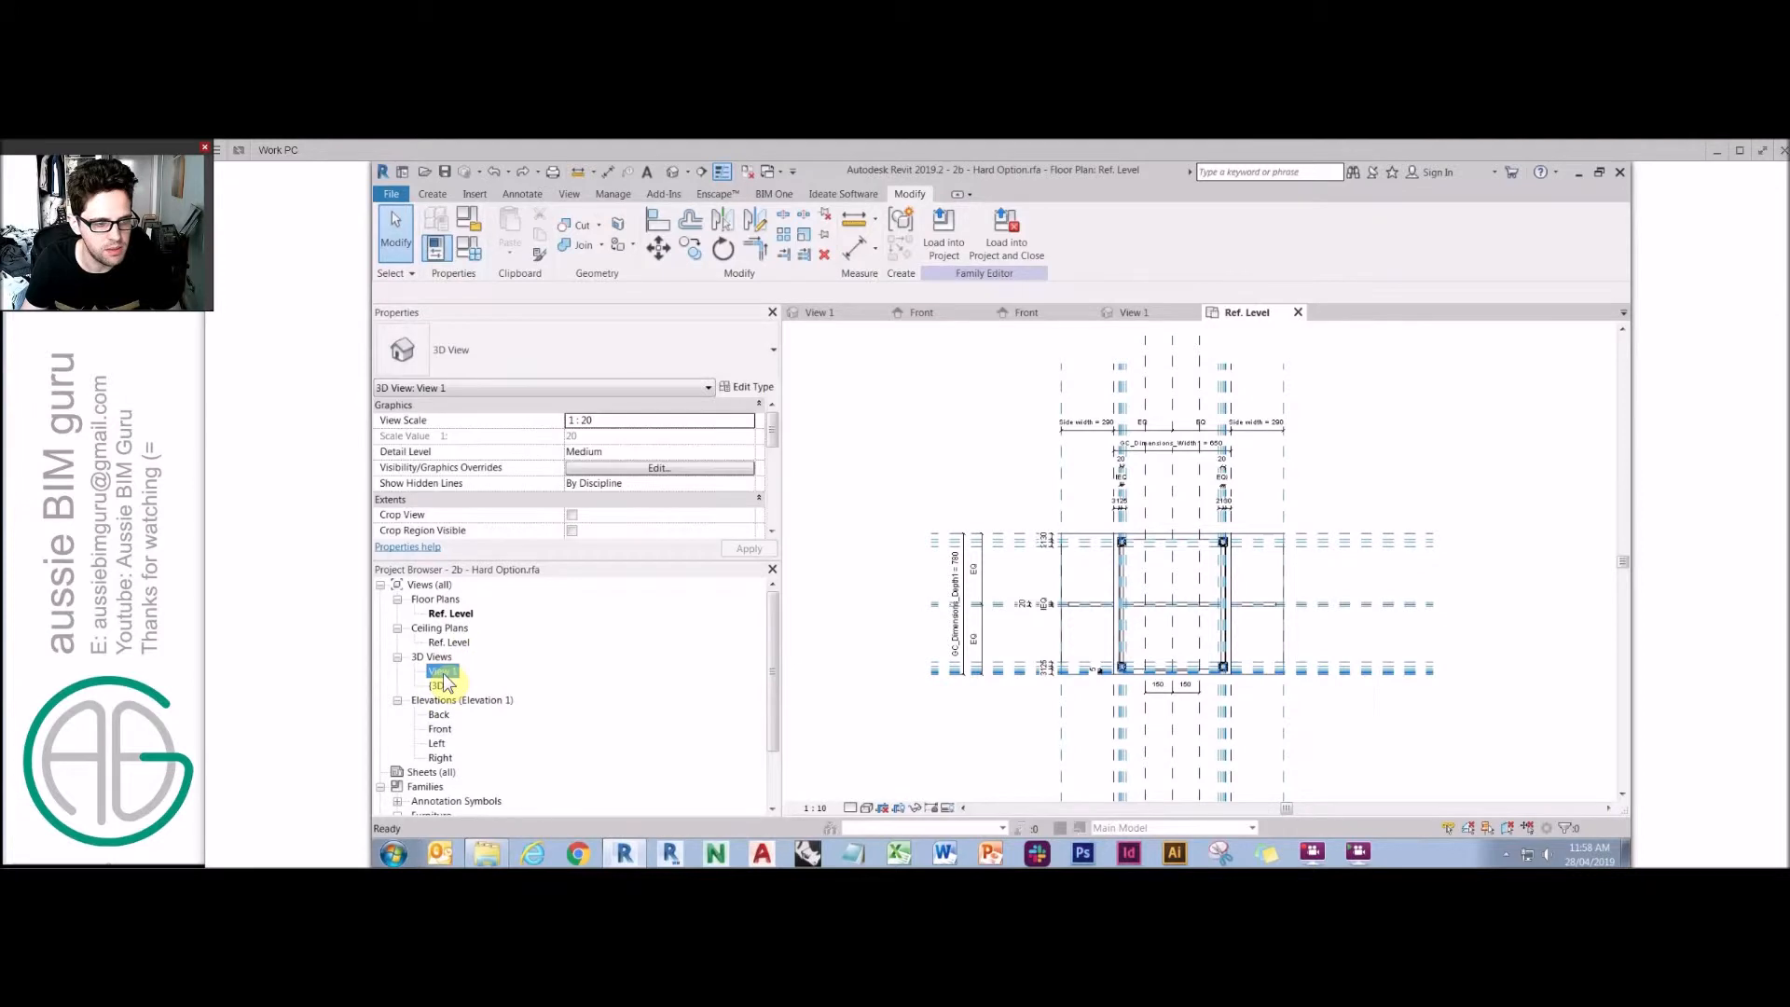
pyautogui.click(948, 422)
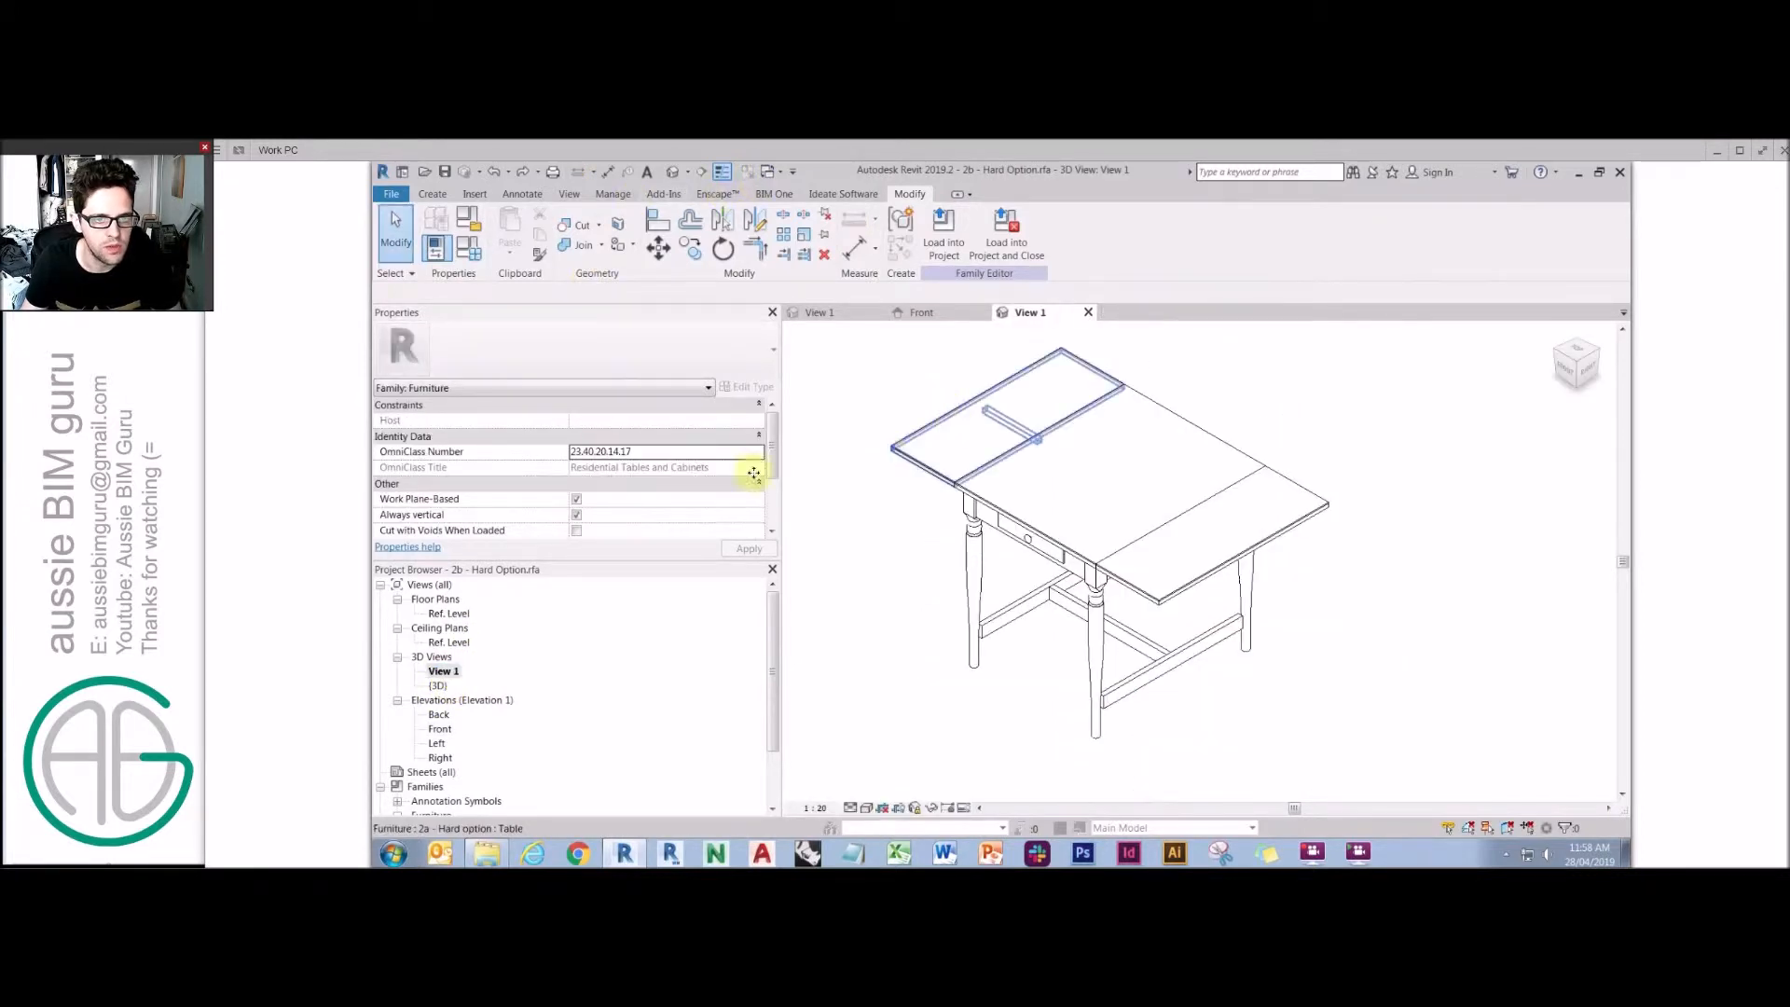
pyautogui.click(760, 514)
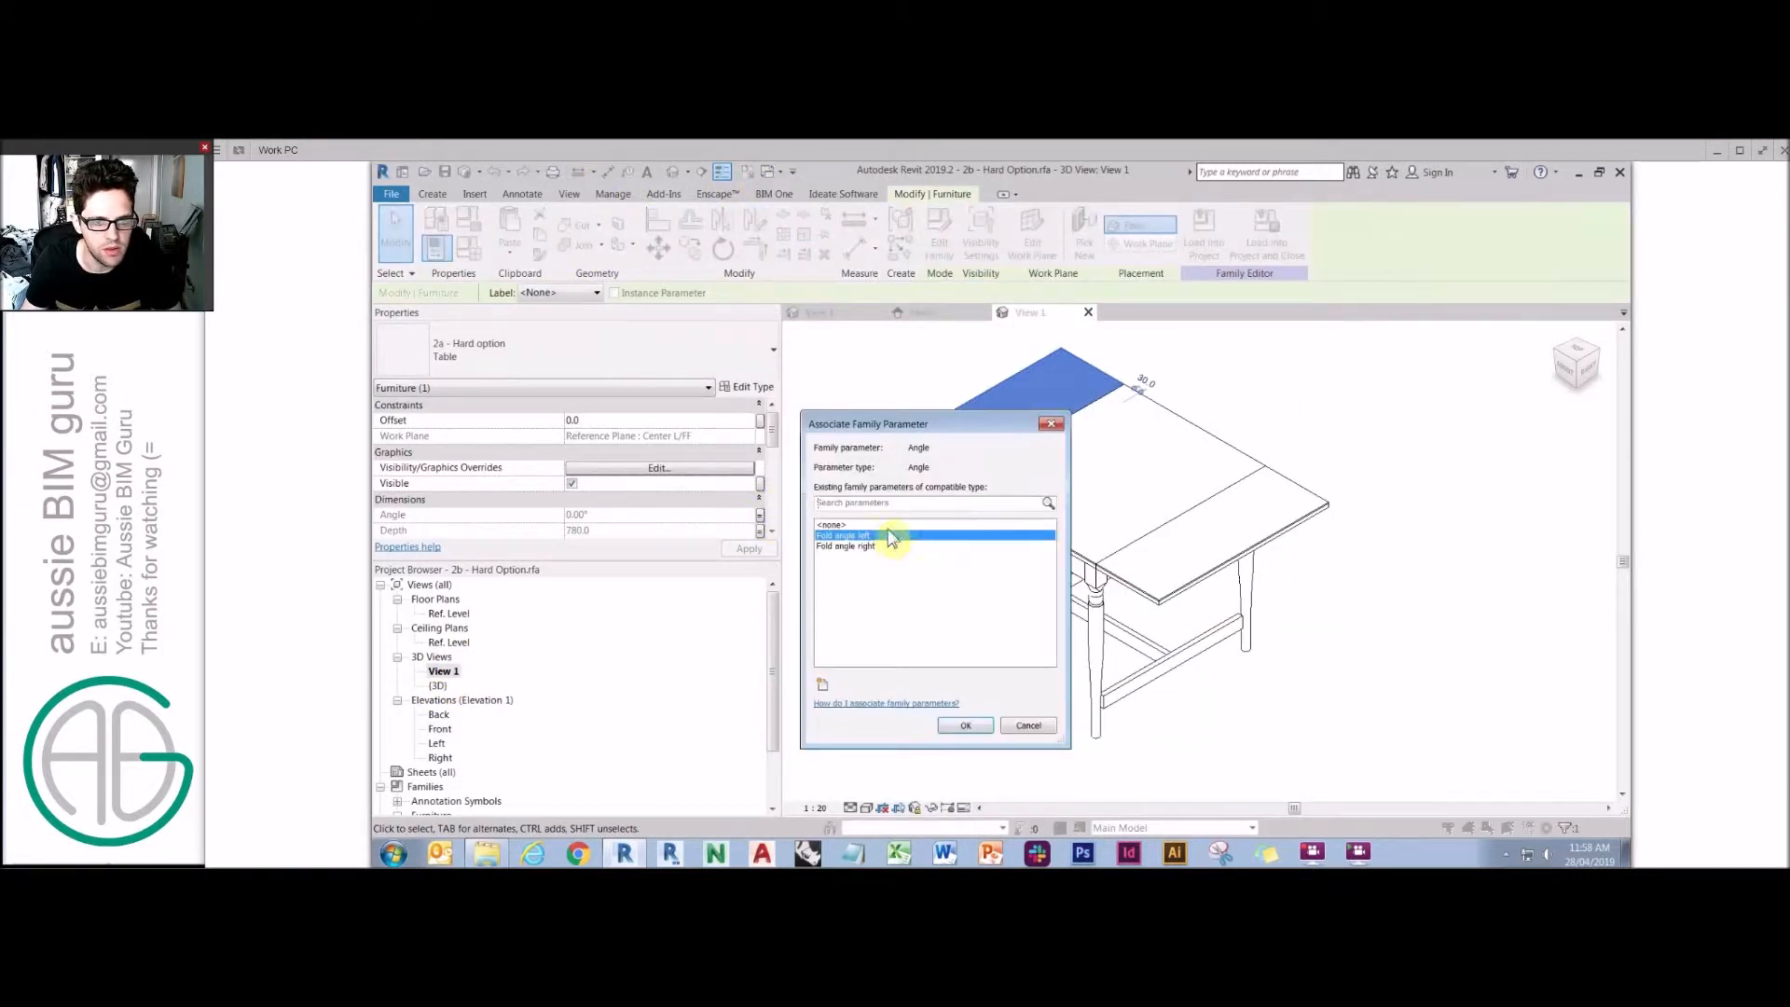
pyautogui.click(969, 727)
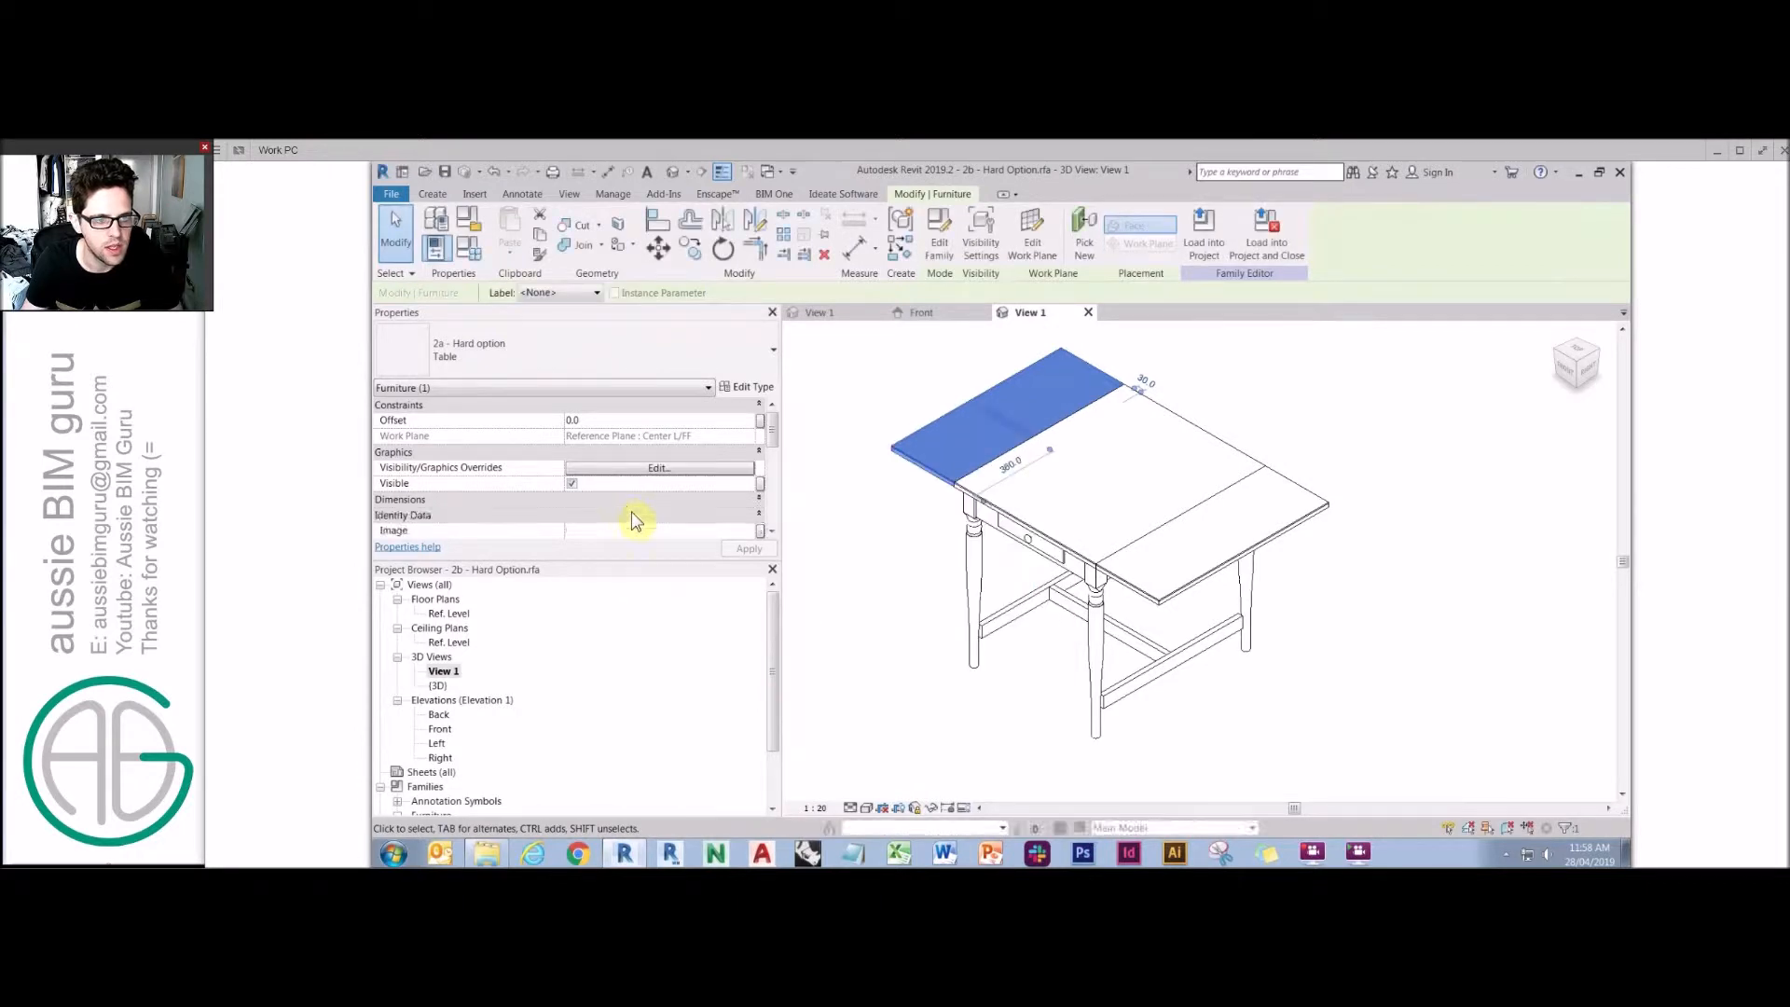
# Test the left leaf's Angle at 25, 35, 45, 90, 135, -45 and finally 0 degrees.
pyautogui.click(641, 503)
pyautogui.click(656, 436)
pyautogui.write('25')
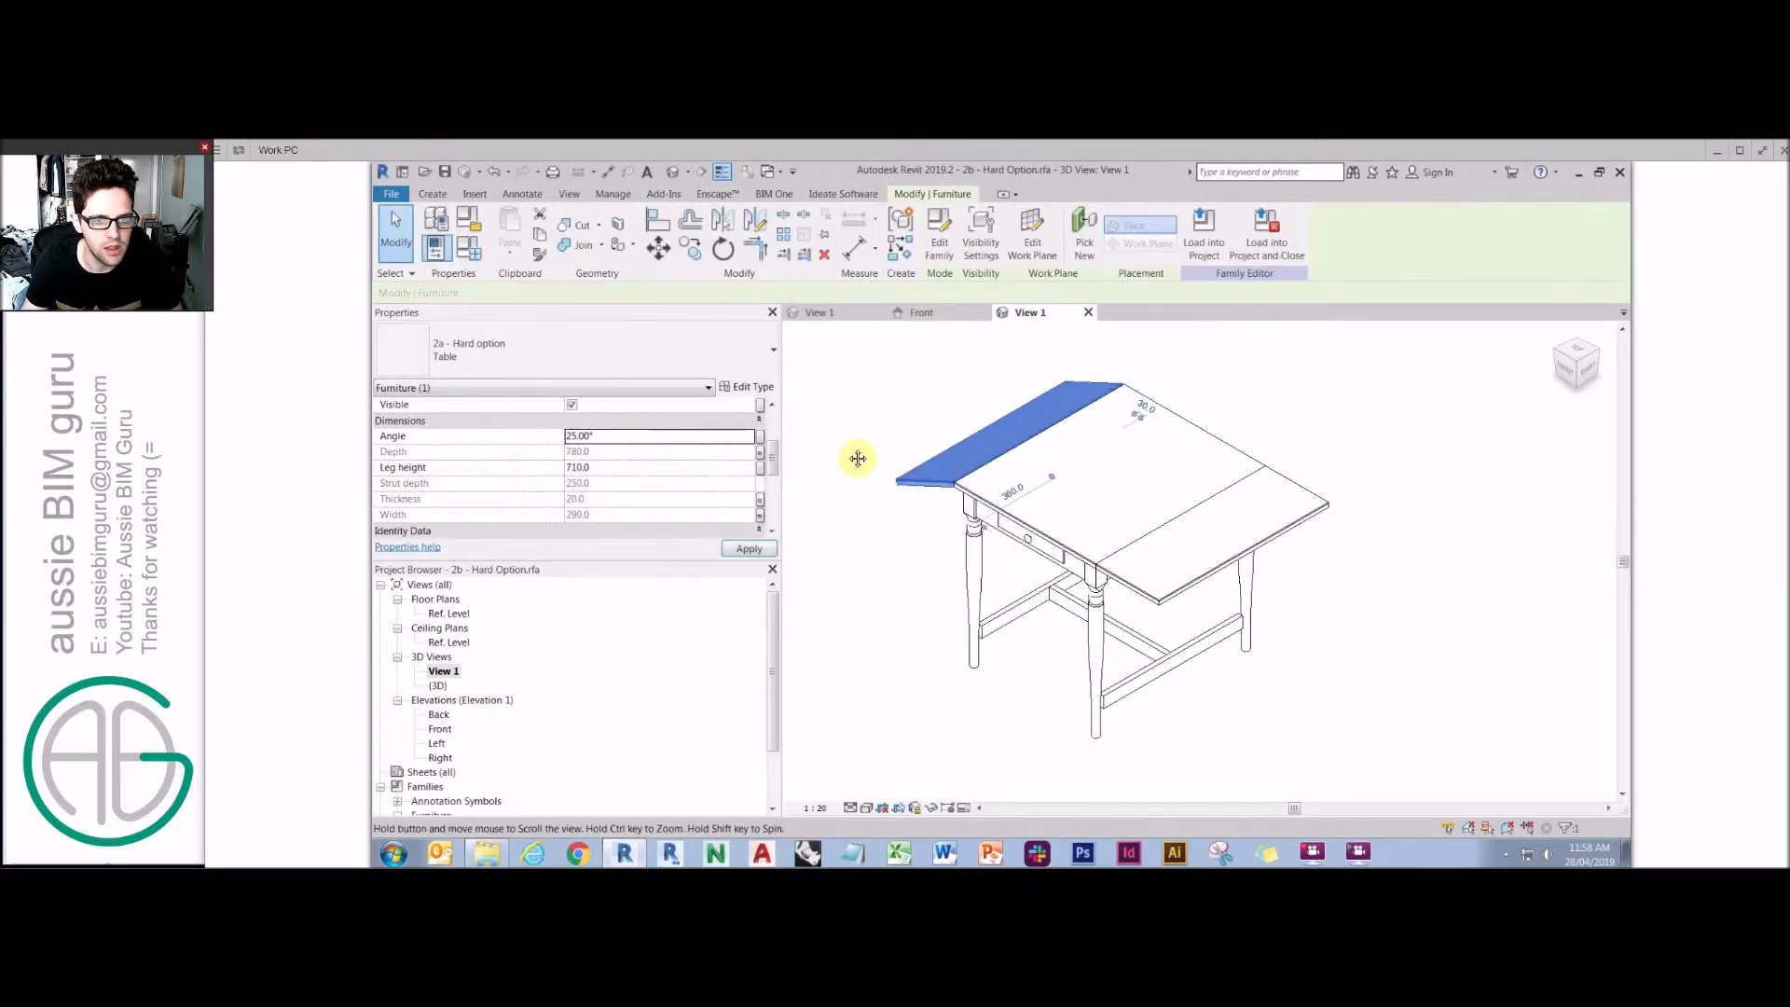
pyautogui.click(678, 436)
pyautogui.write('35')
pyautogui.click(672, 436)
pyautogui.write('45')
pyautogui.click(665, 435)
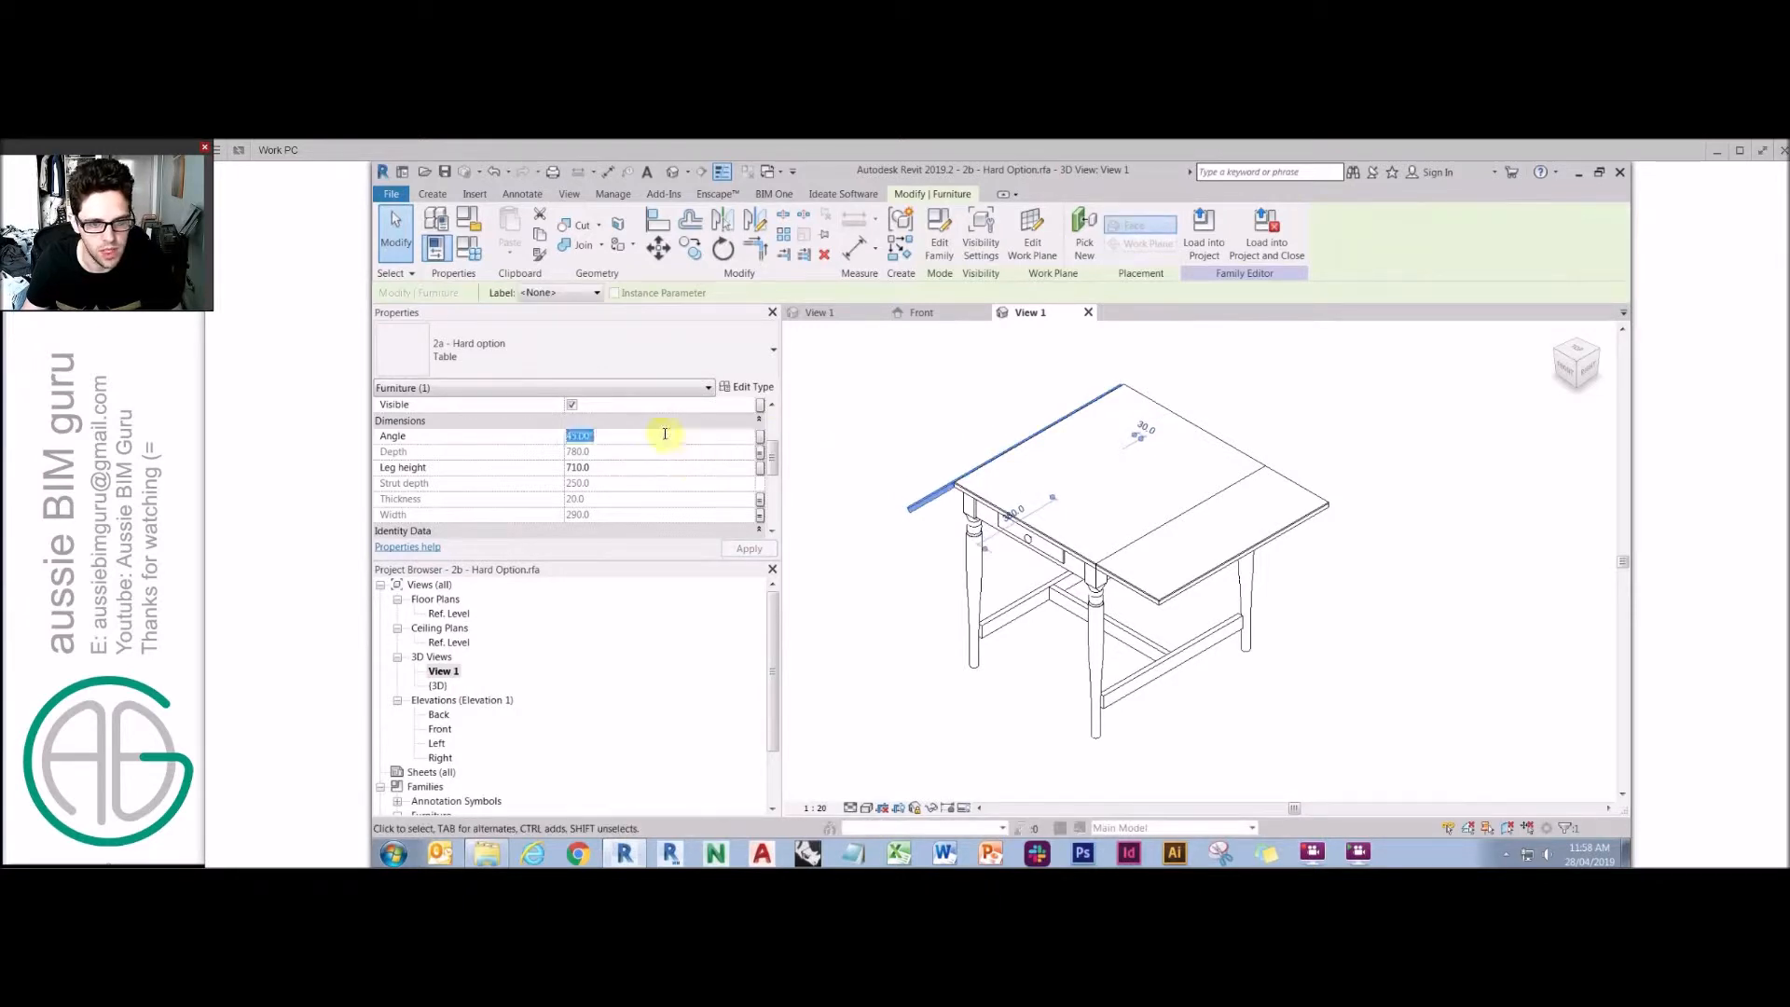
pyautogui.write('90')
pyautogui.click(687, 438)
pyautogui.click(650, 438)
pyautogui.write('135')
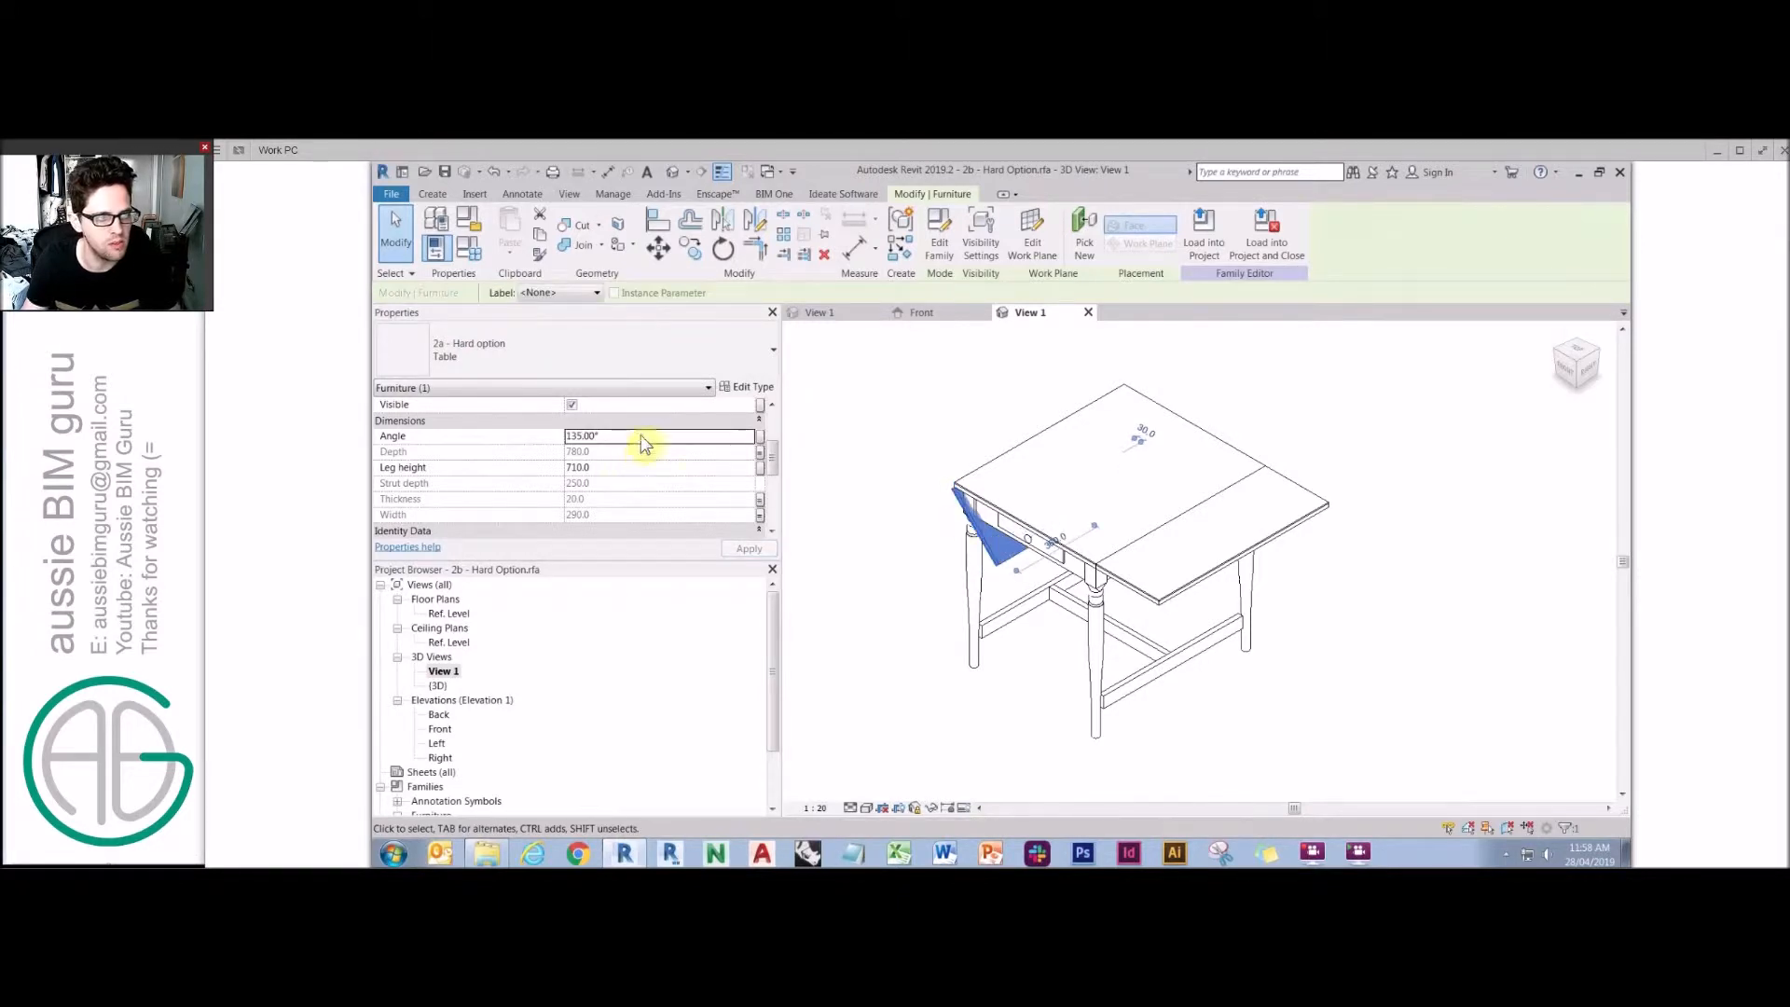
pyautogui.click(641, 435)
pyautogui.write('-45')
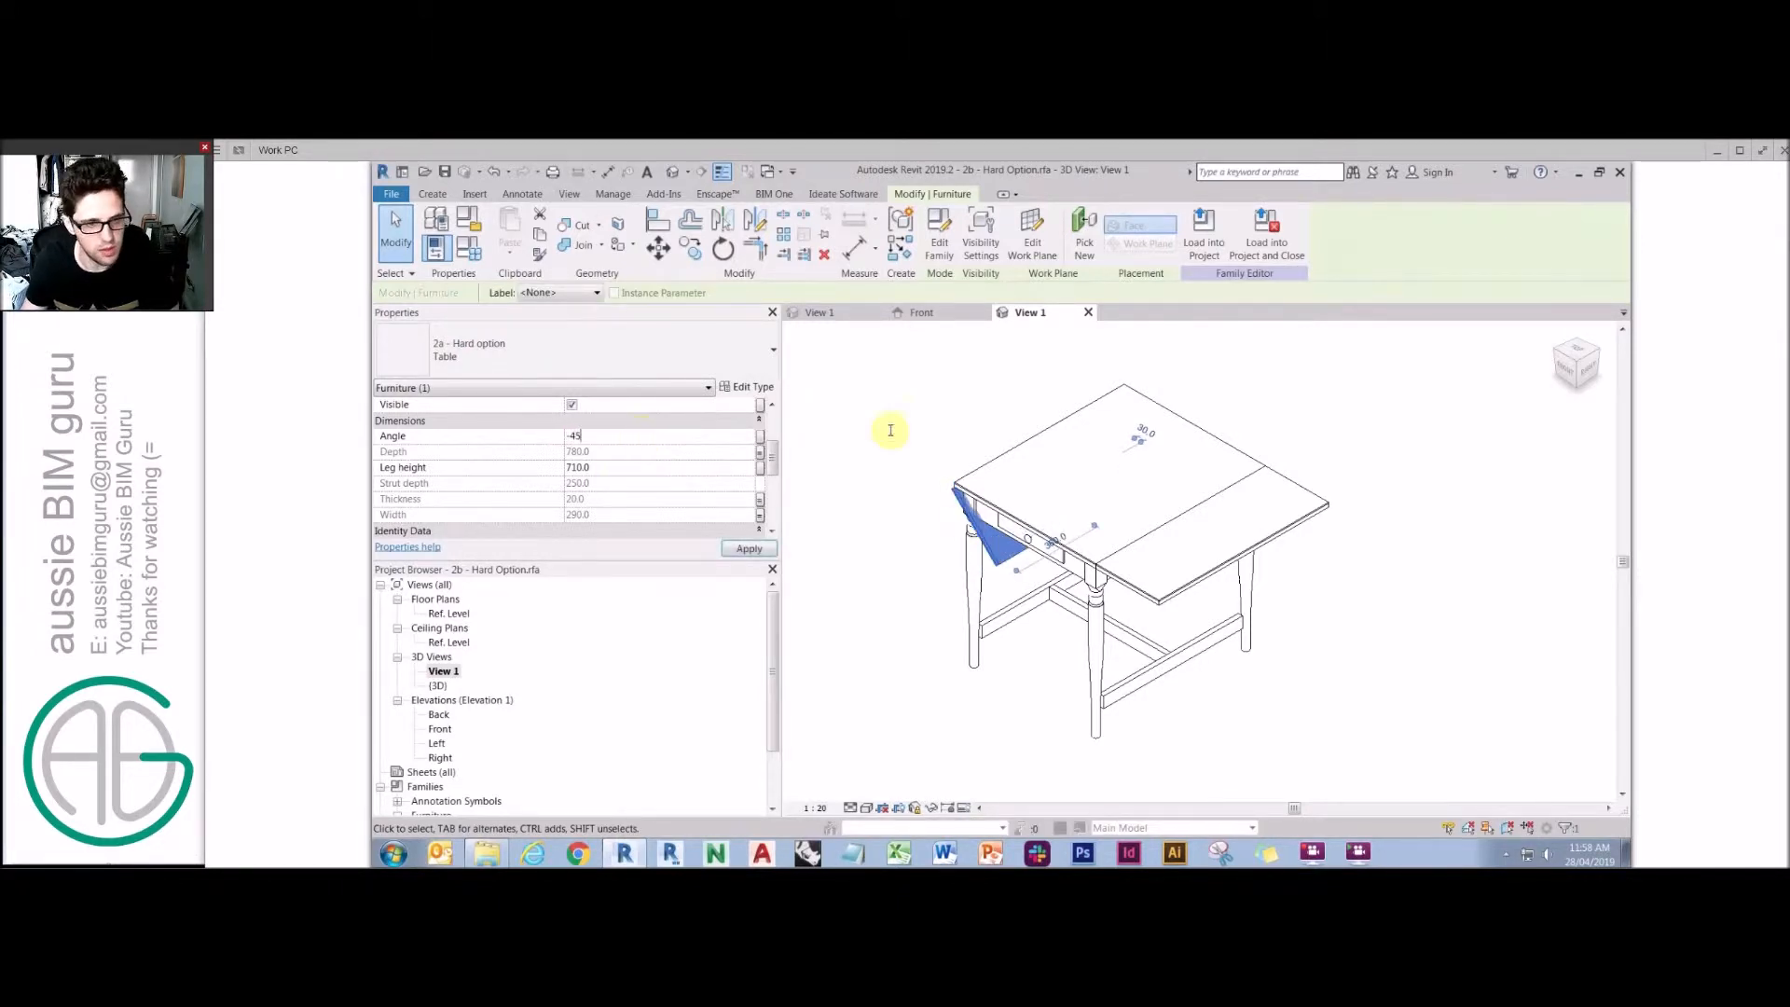
pyautogui.click(595, 439)
pyautogui.write('0')
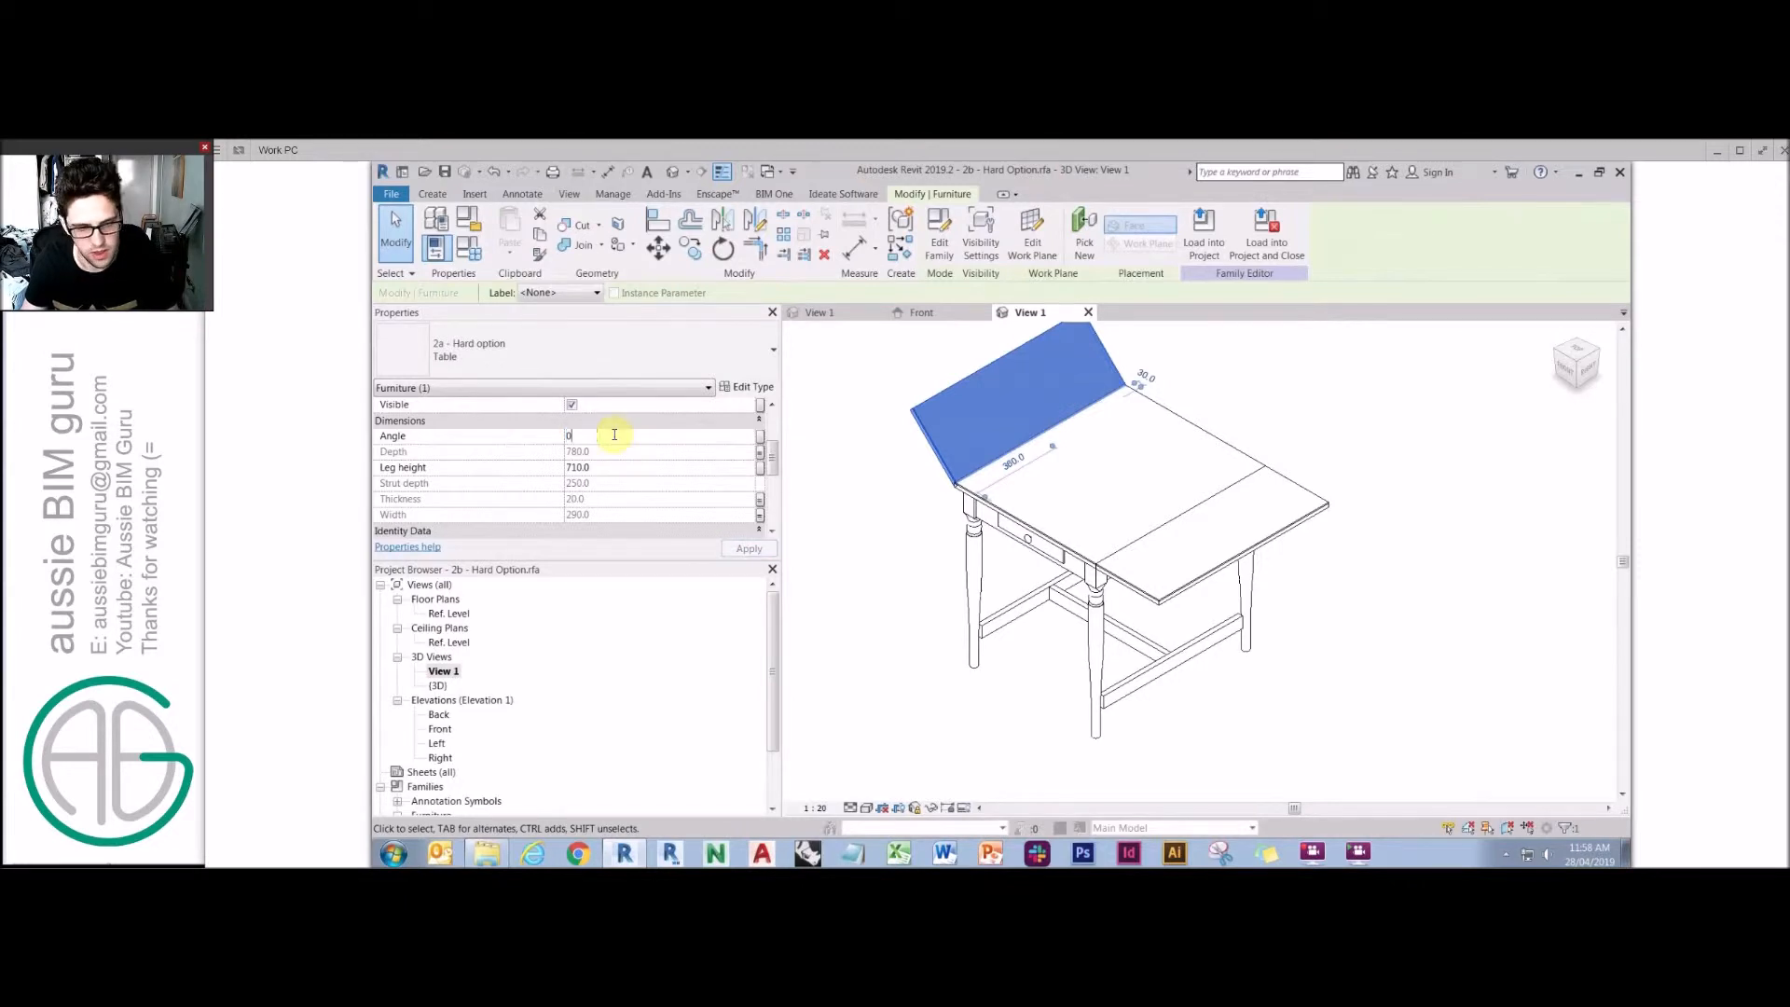
# Reassociate the left leaf's Angle with the Fold angle left family parameter.
pyautogui.click(760, 436)
pyautogui.click(892, 560)
pyautogui.click(970, 716)
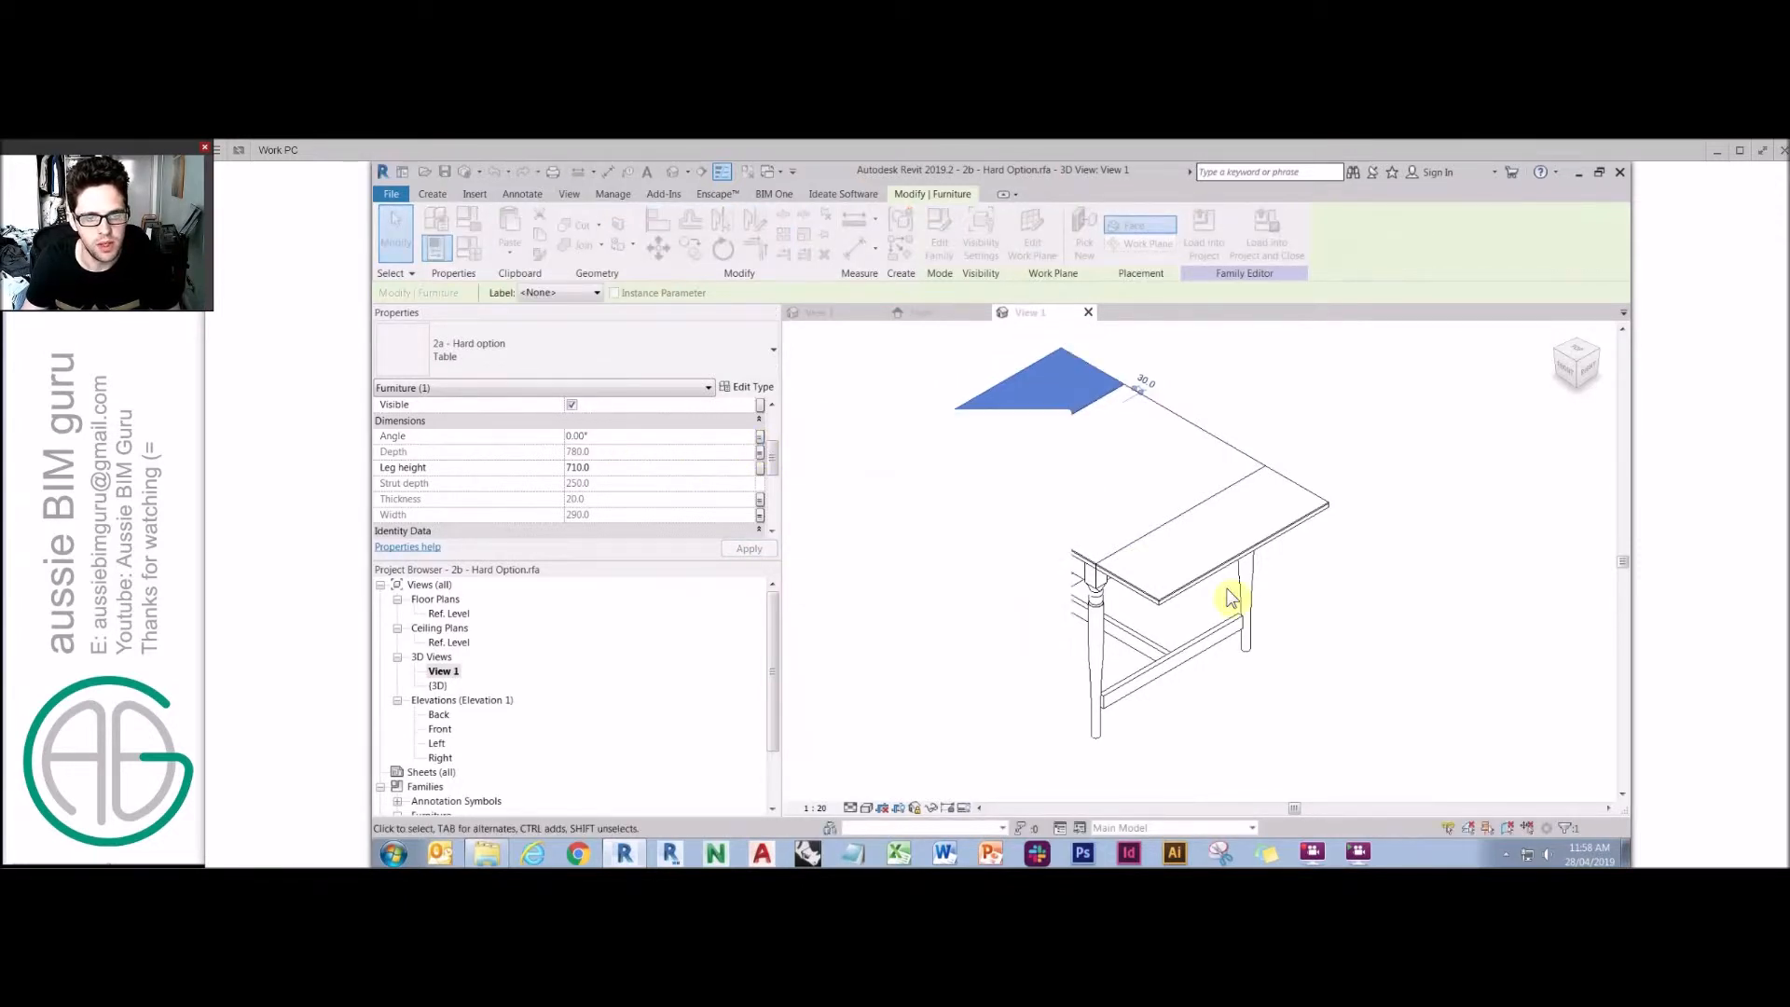
# Inspect the fold angle formulas and the Folded up visibility parameters in Family Types.
pyautogui.click(846, 432)
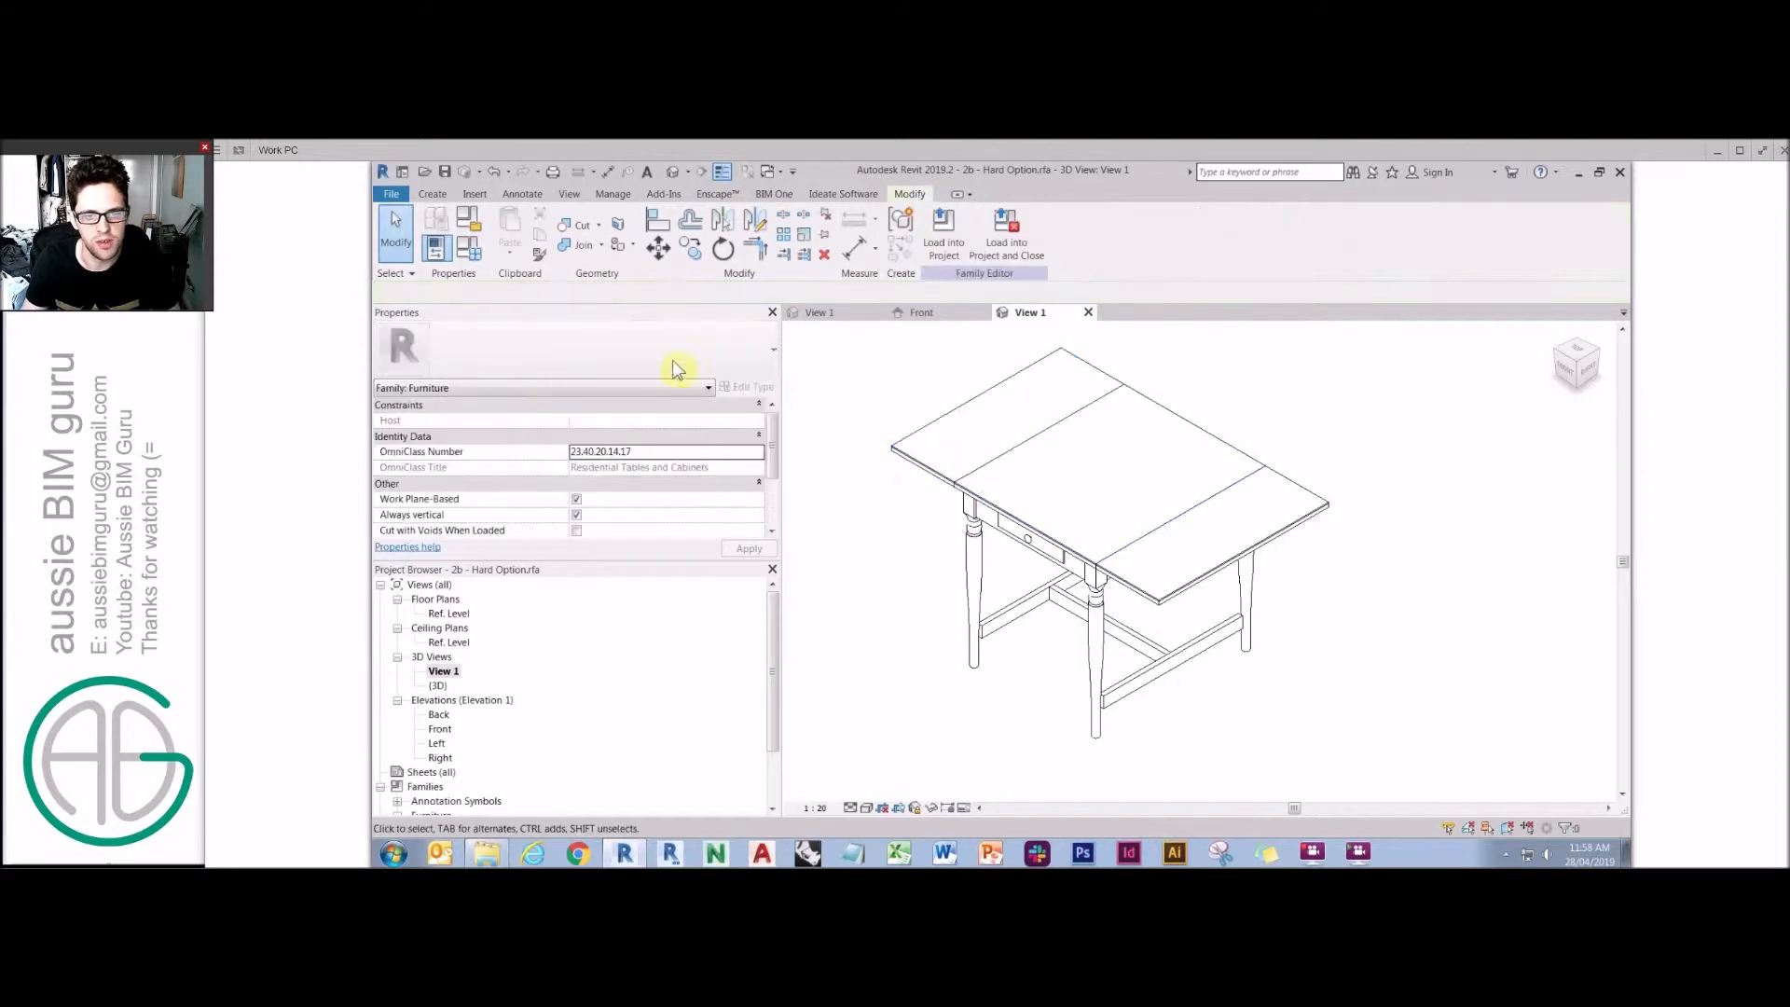
pyautogui.click(466, 250)
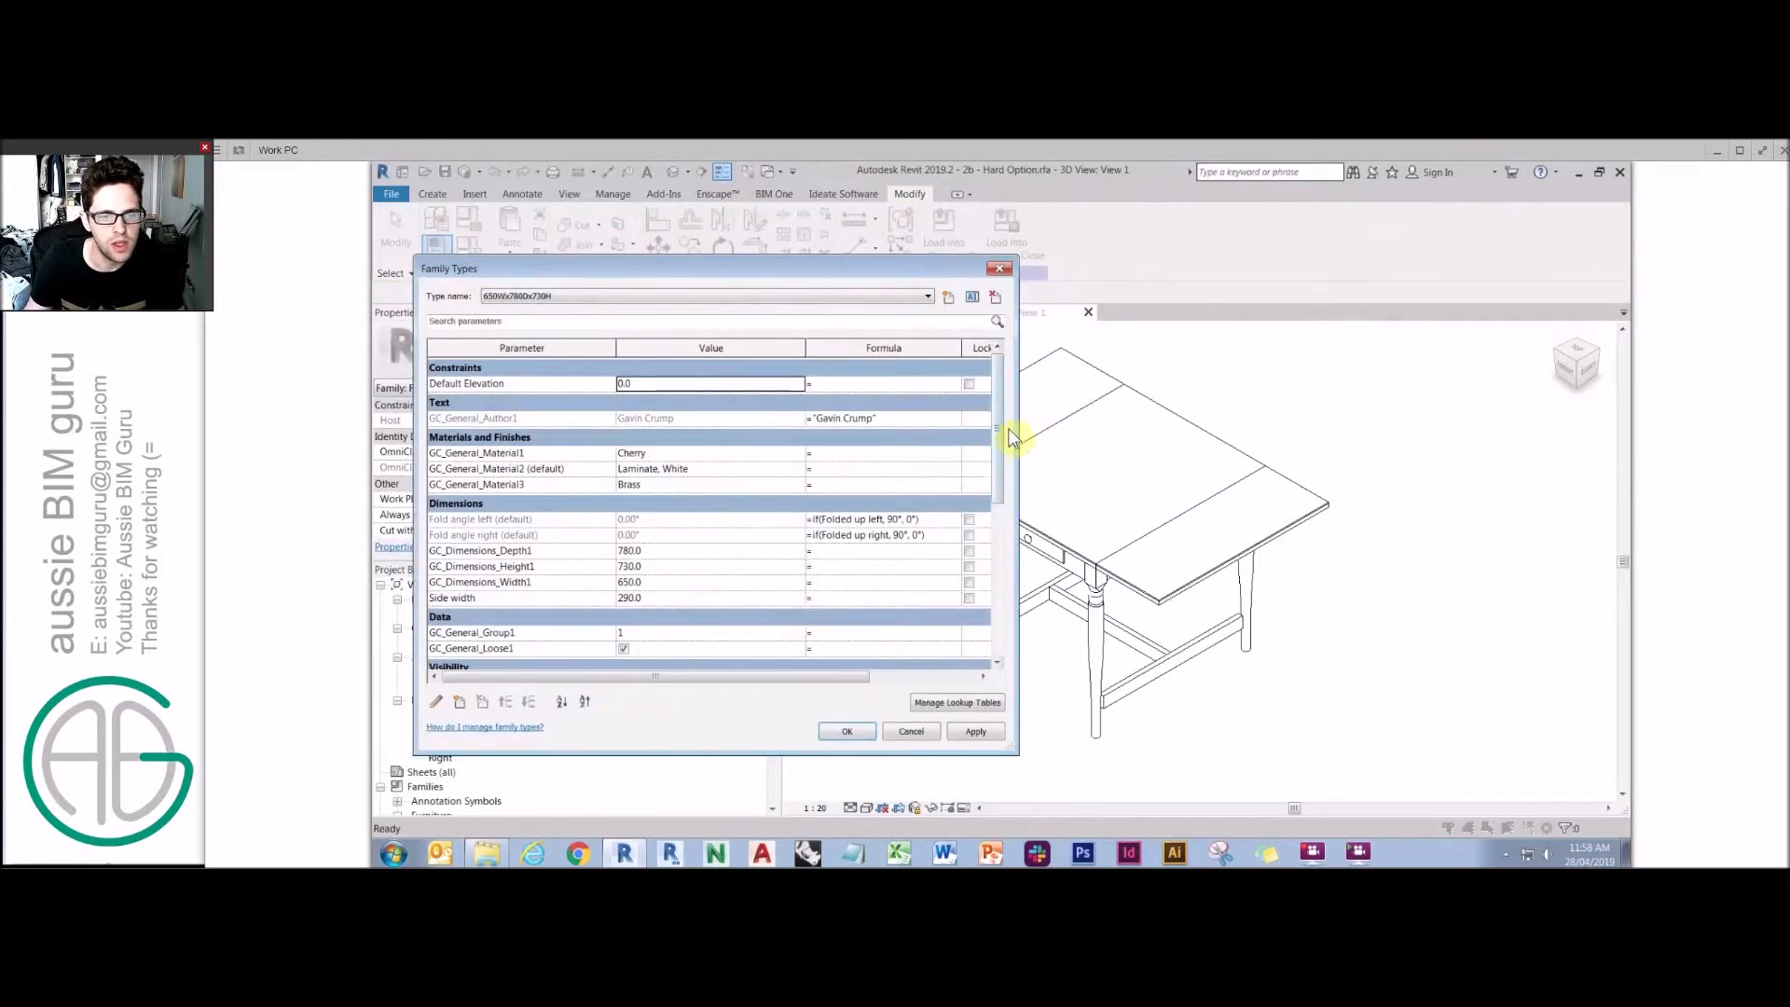
pyautogui.moveTo(993, 452); pyautogui.dragTo(1001, 541)
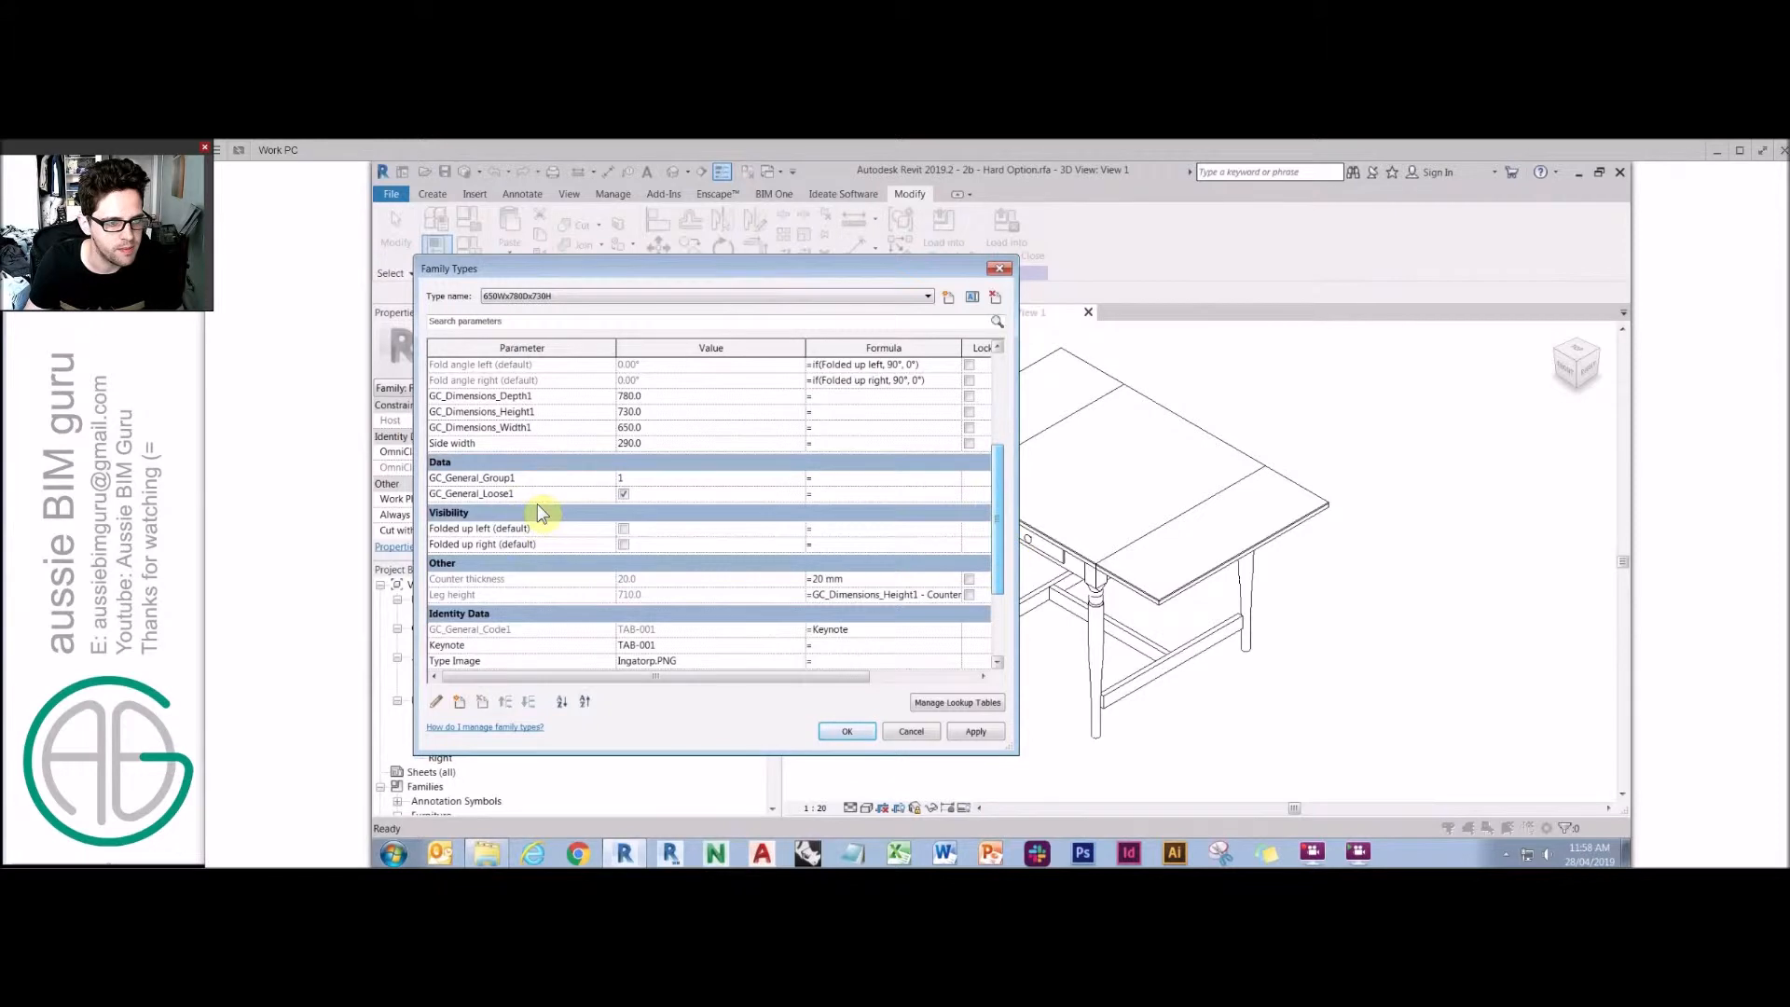
pyautogui.click(476, 529)
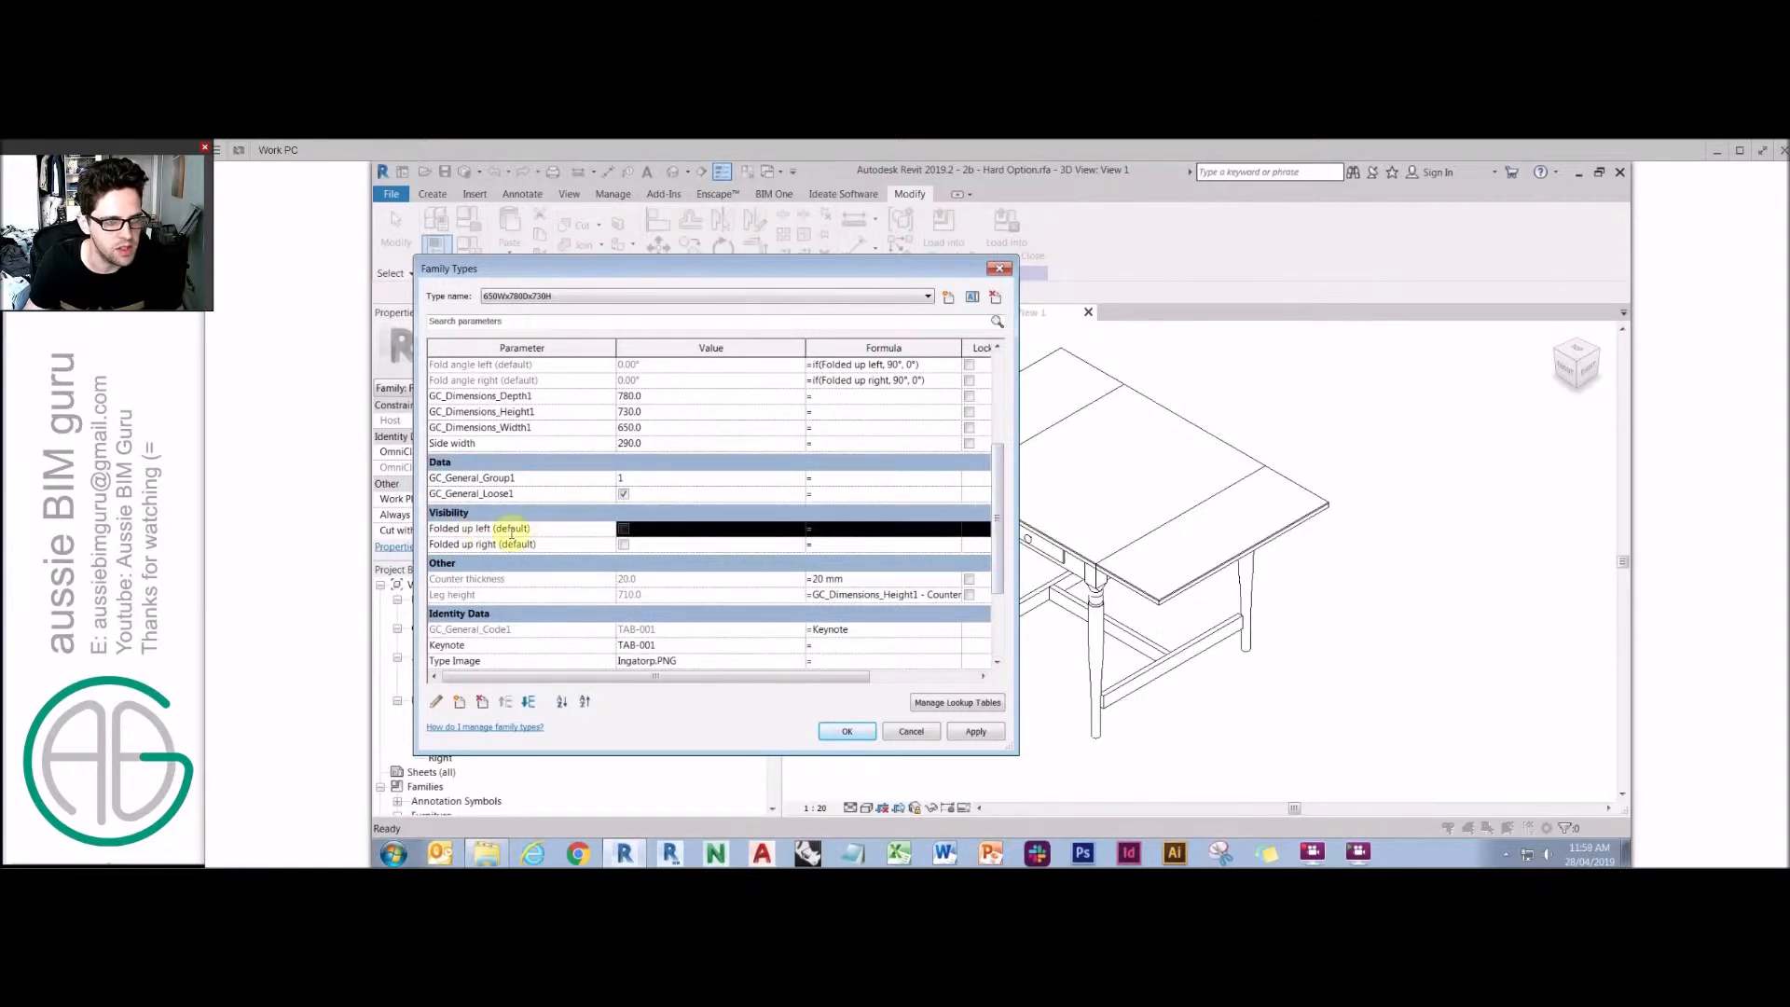
pyautogui.click(493, 545)
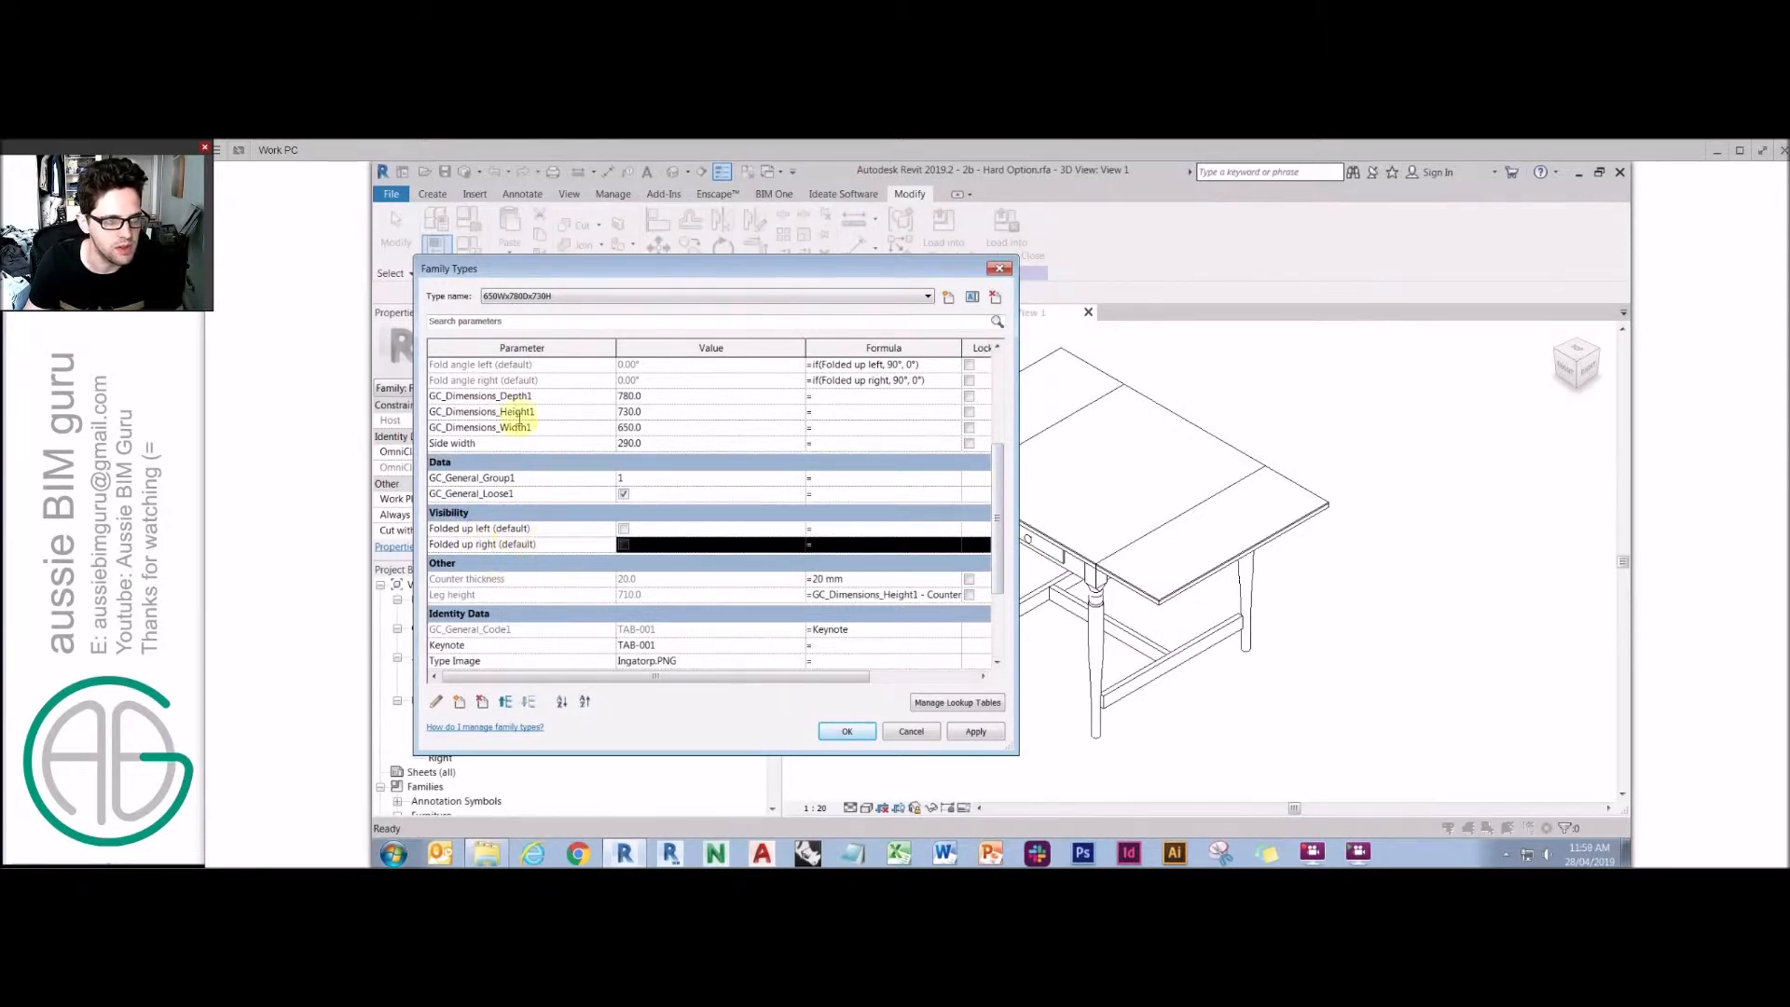
pyautogui.click(511, 378)
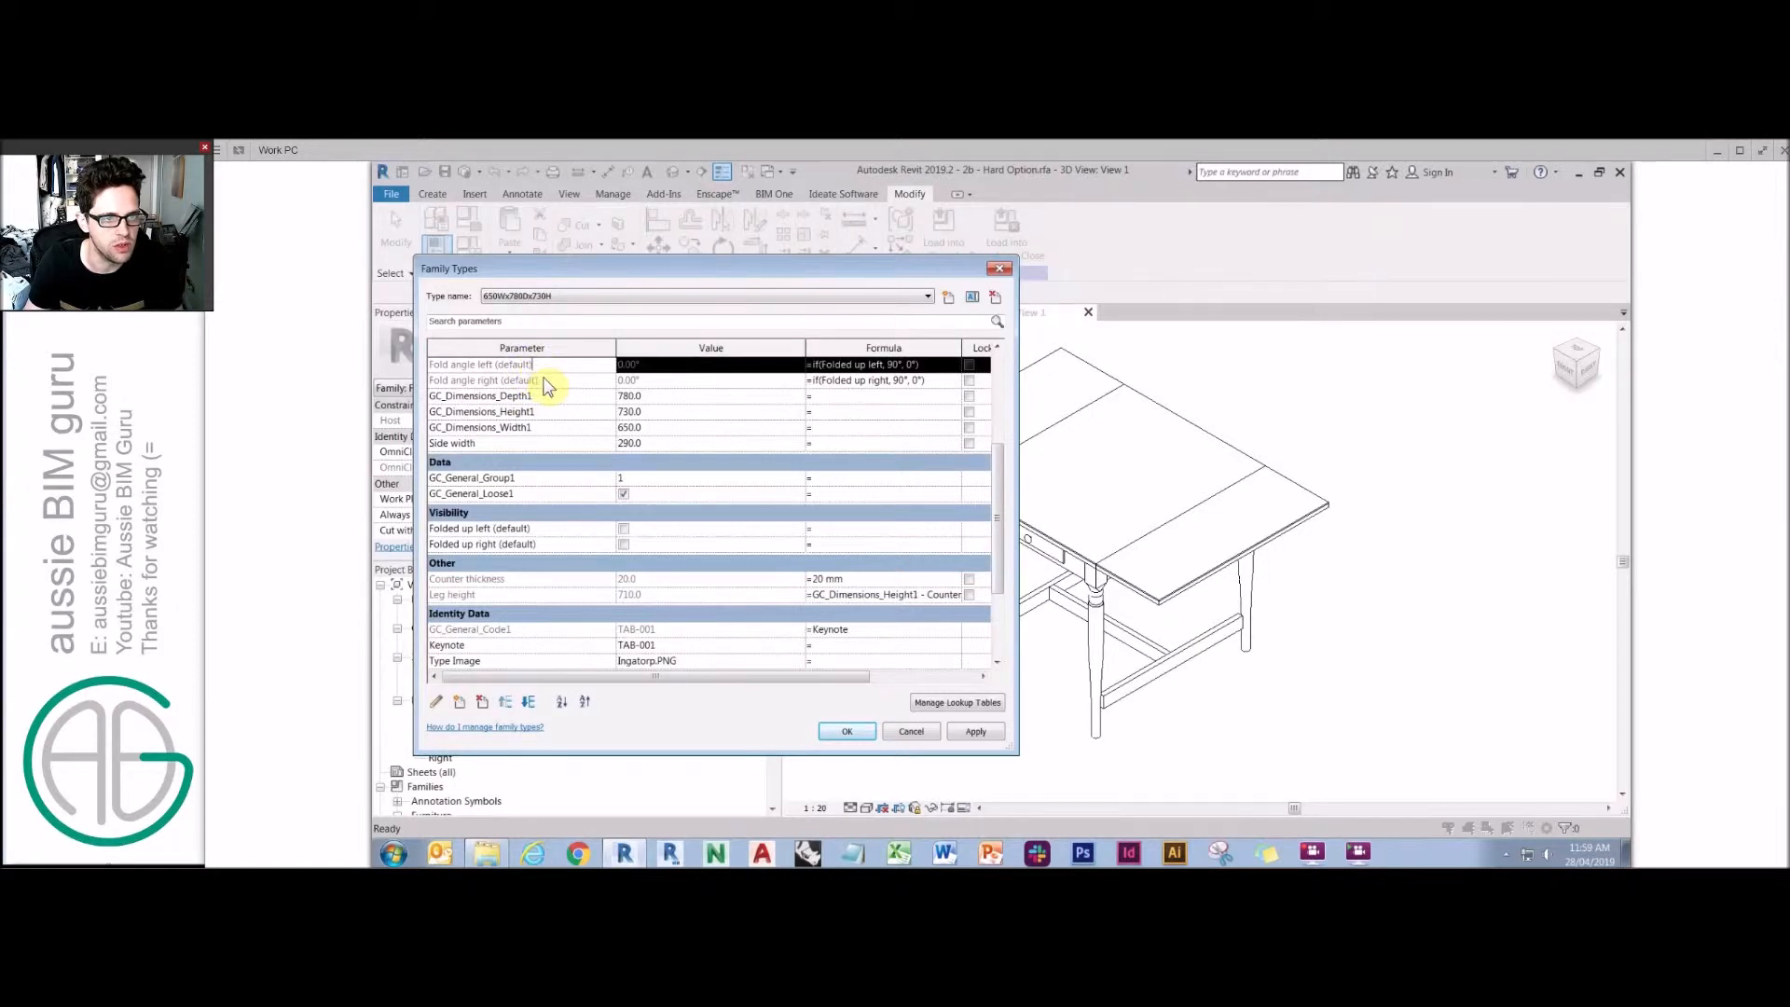
pyautogui.click(846, 731)
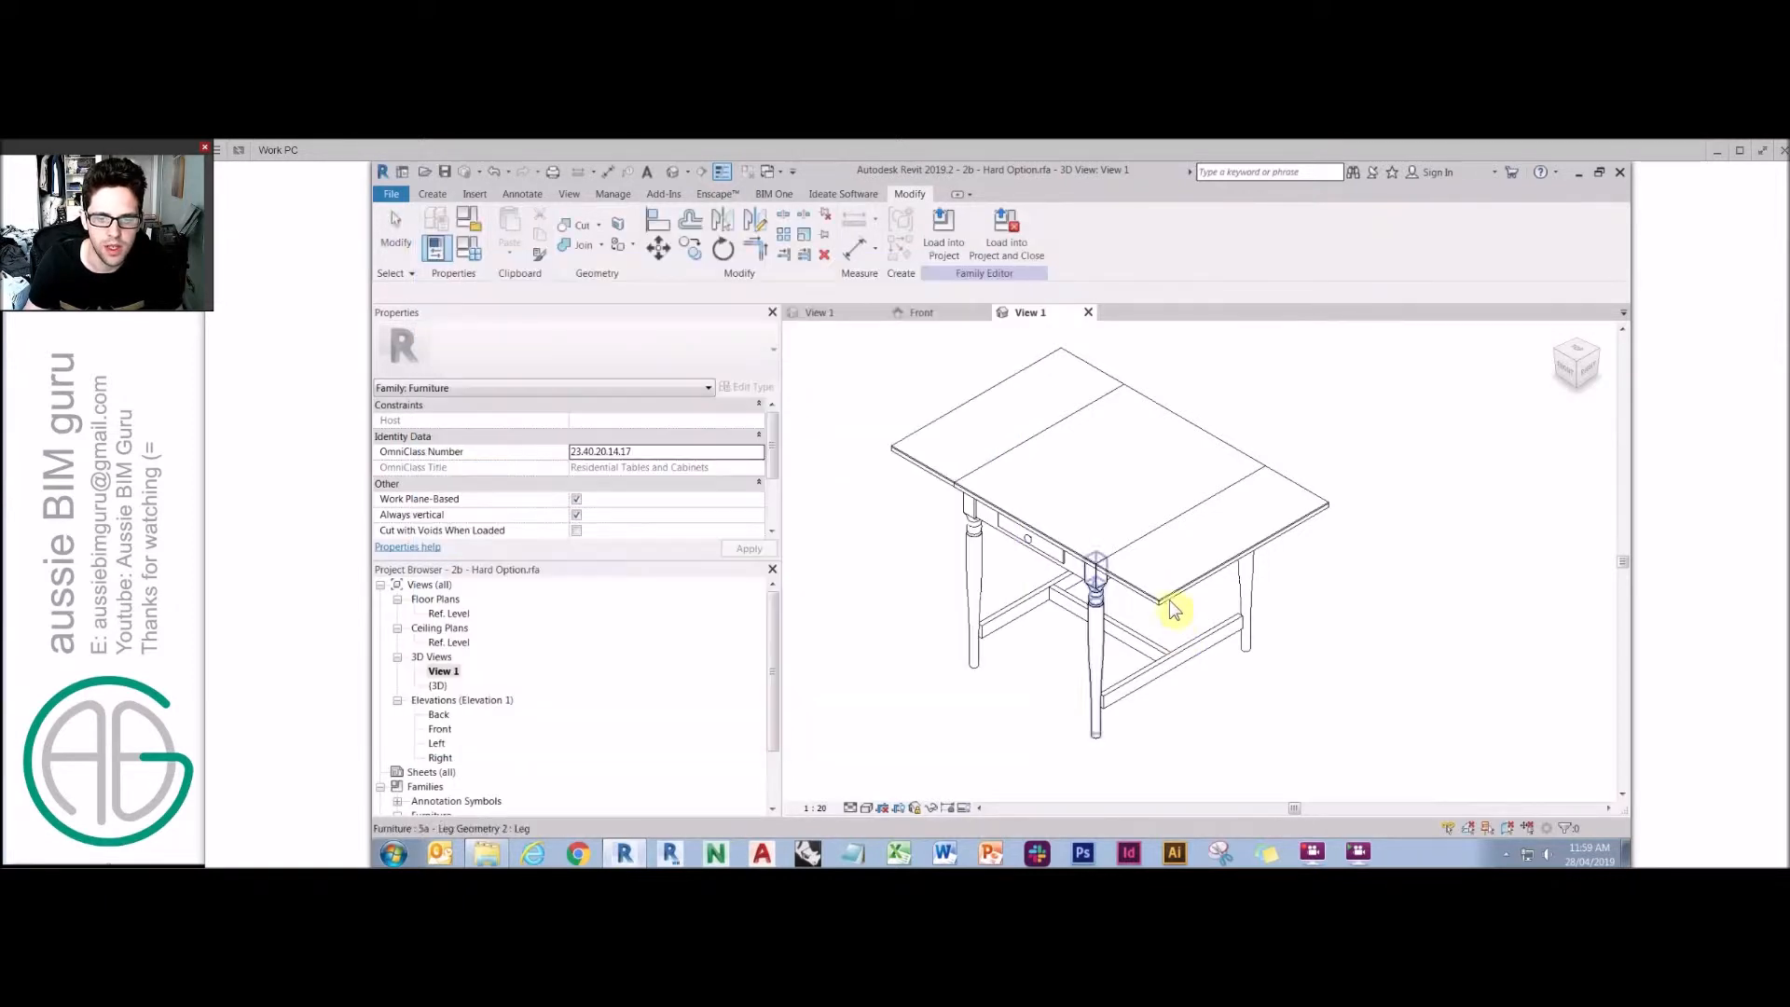
# Turn on the Folded up right parameter in Family Types.
pyautogui.click(1167, 606)
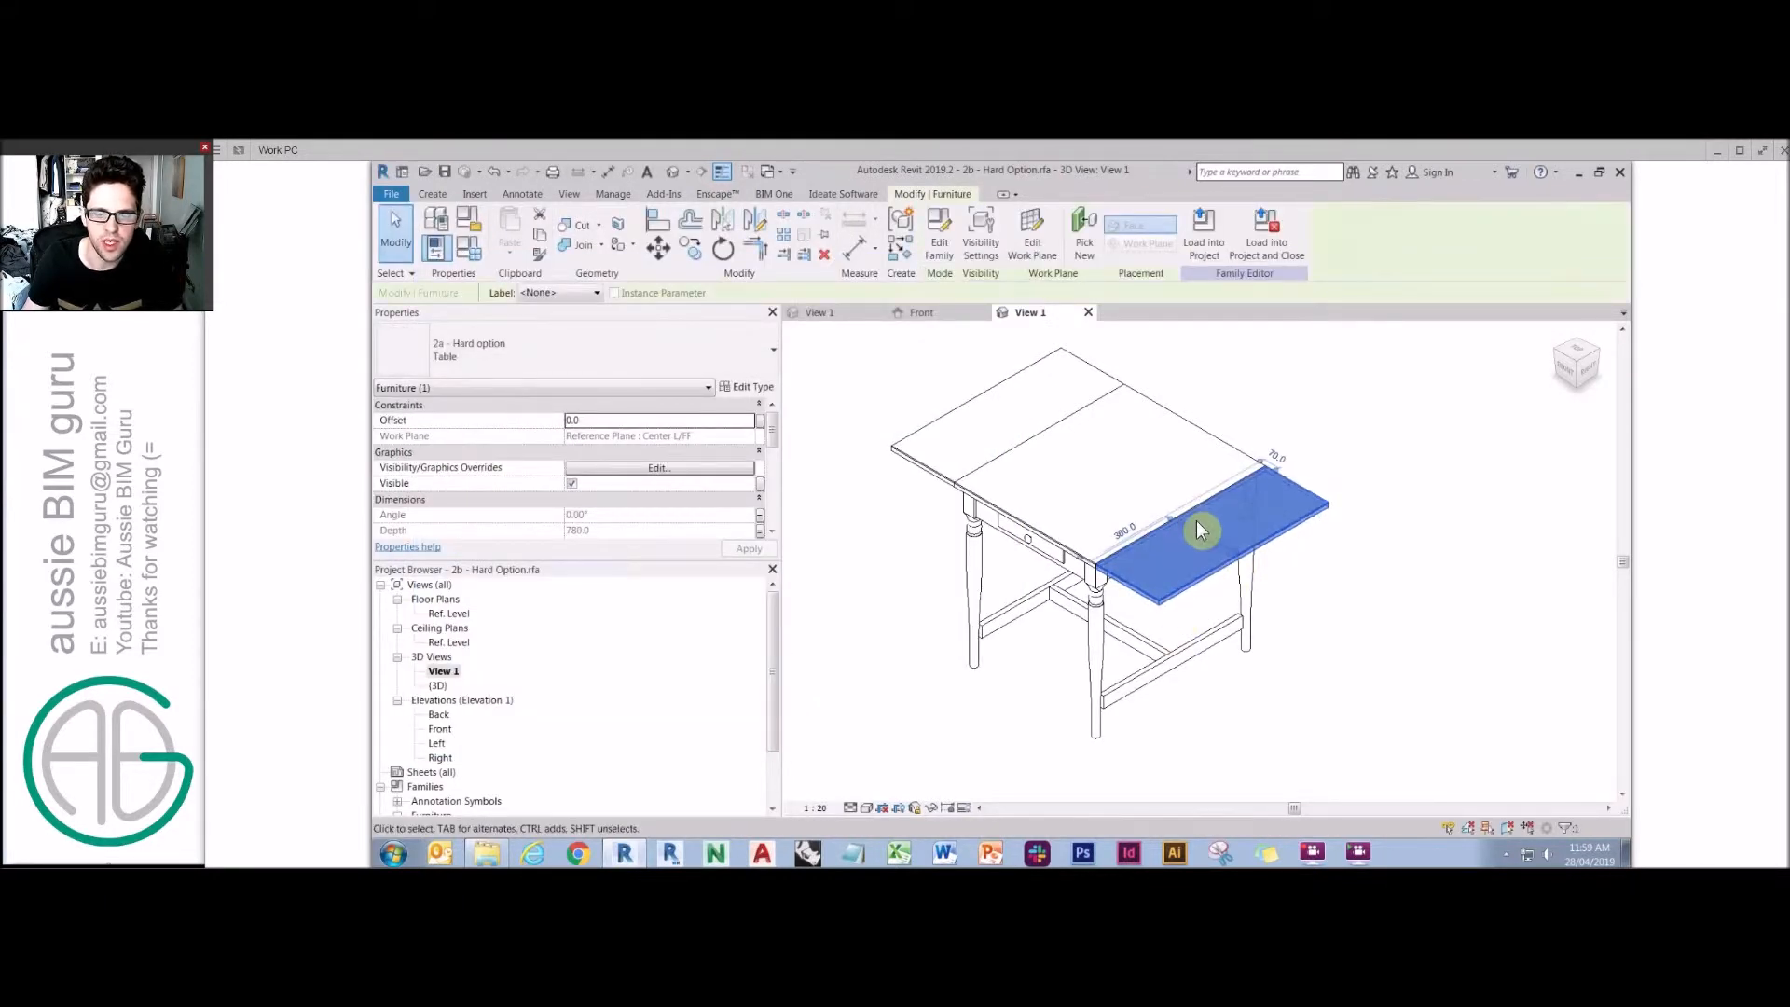
pyautogui.click(459, 257)
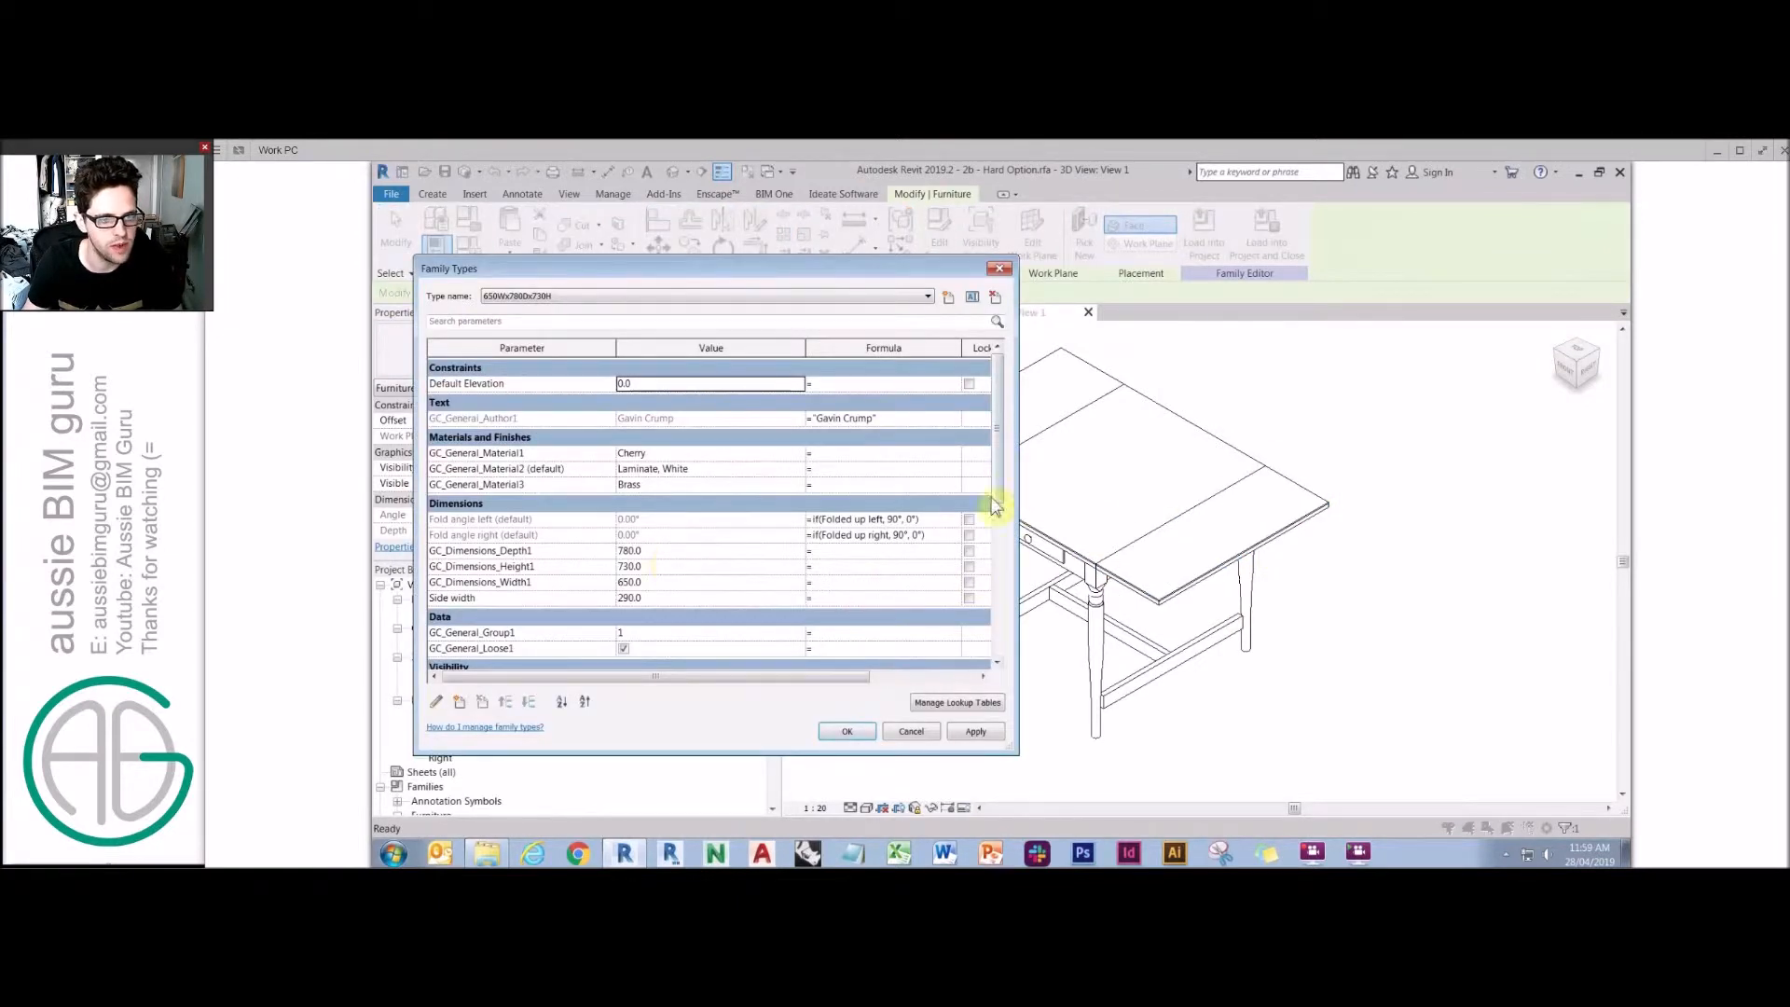
pyautogui.moveTo(999, 503); pyautogui.dragTo(998, 583)
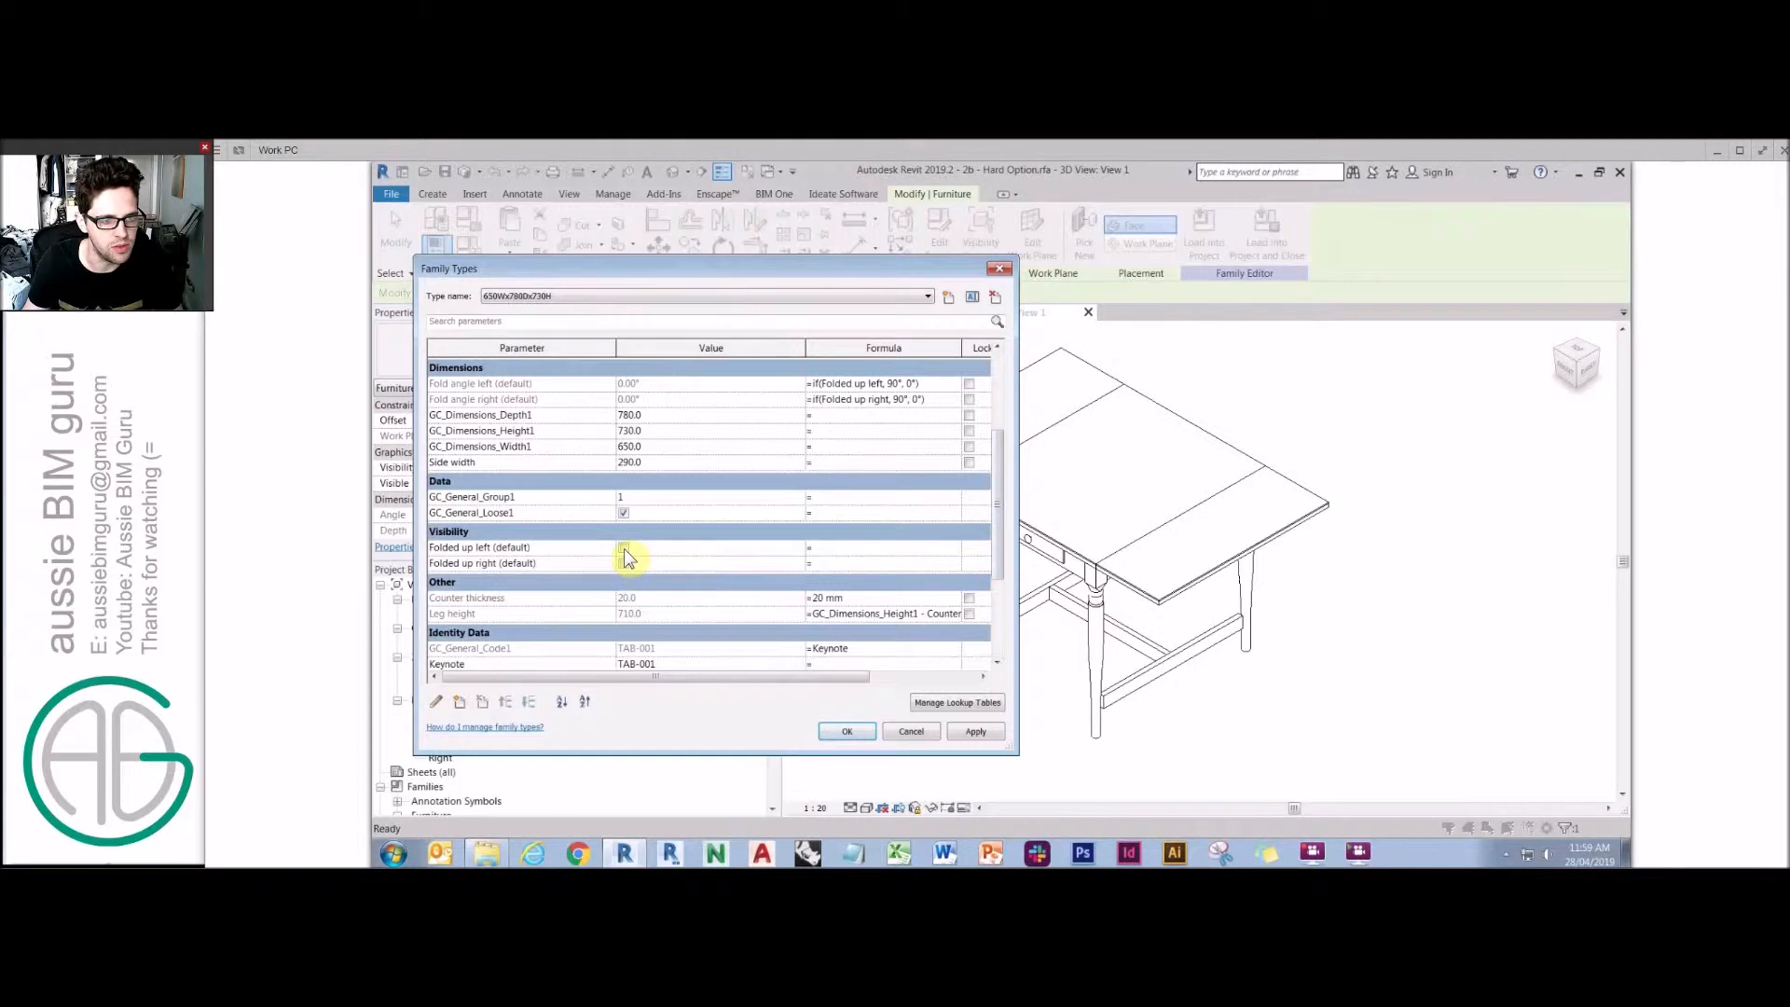
pyautogui.click(624, 564)
pyautogui.click(839, 731)
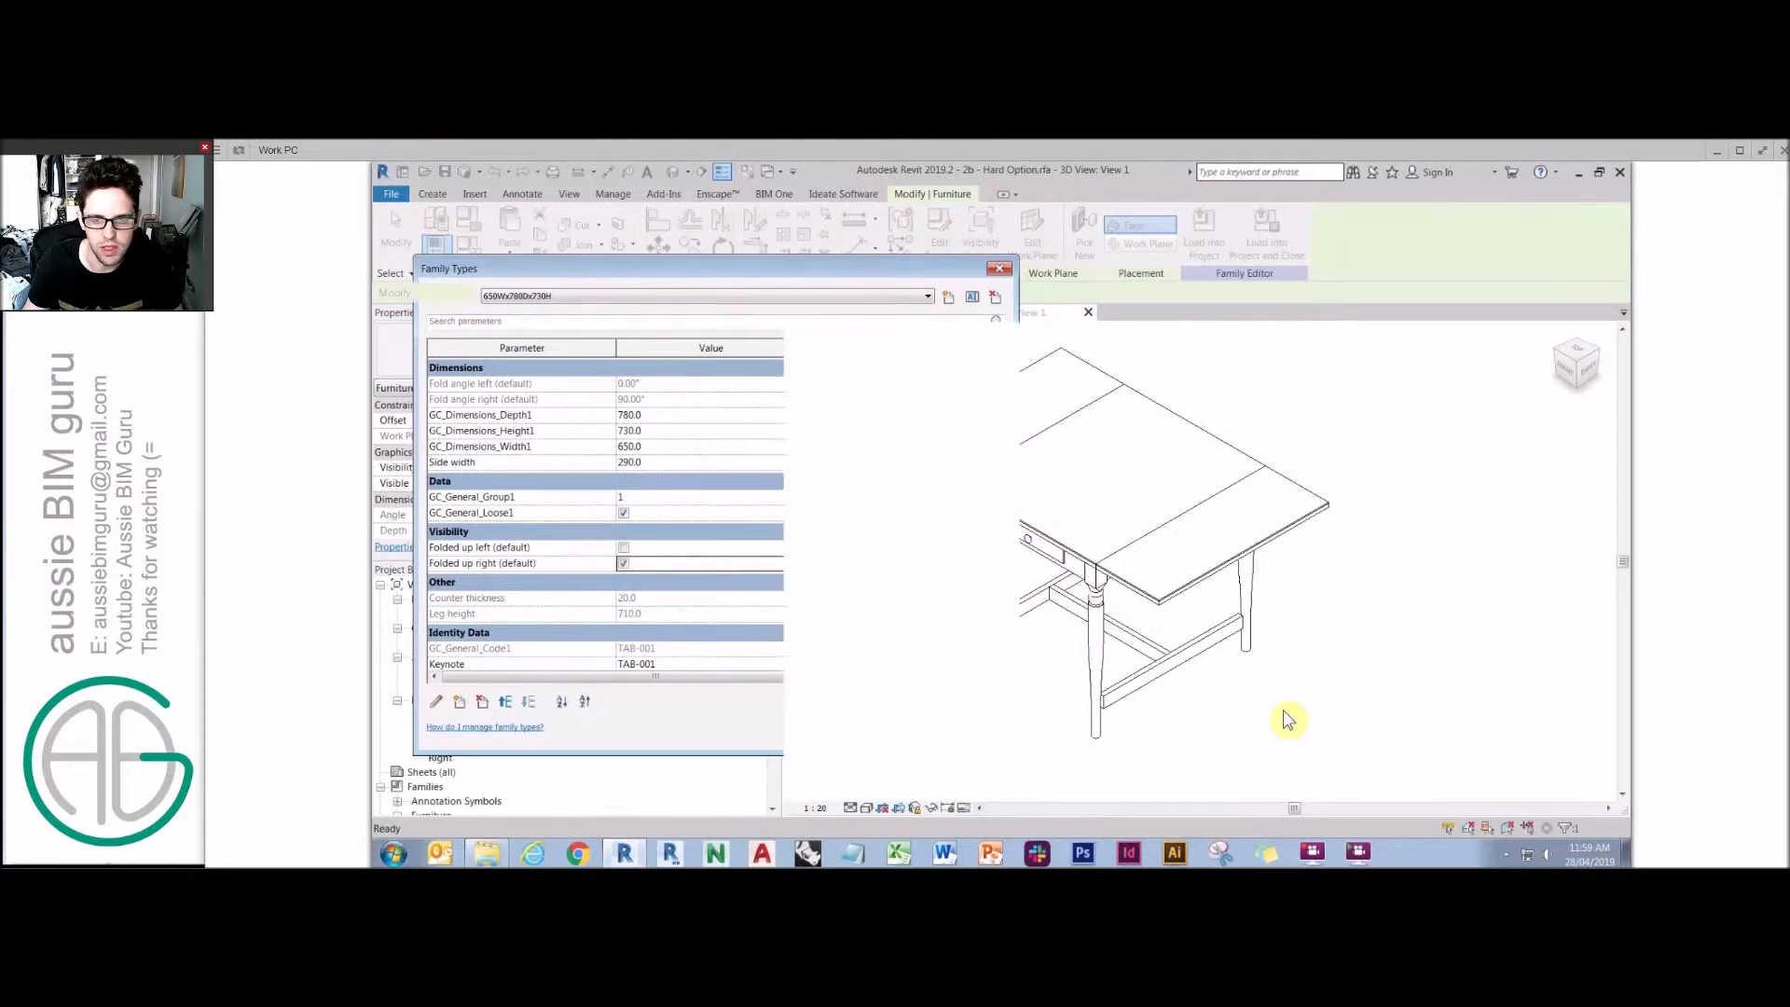
# Examine the folded-down right leaf up close in the 3D view.
pyautogui.click(1201, 527)
pyautogui.scroll(2, 1202, 539)
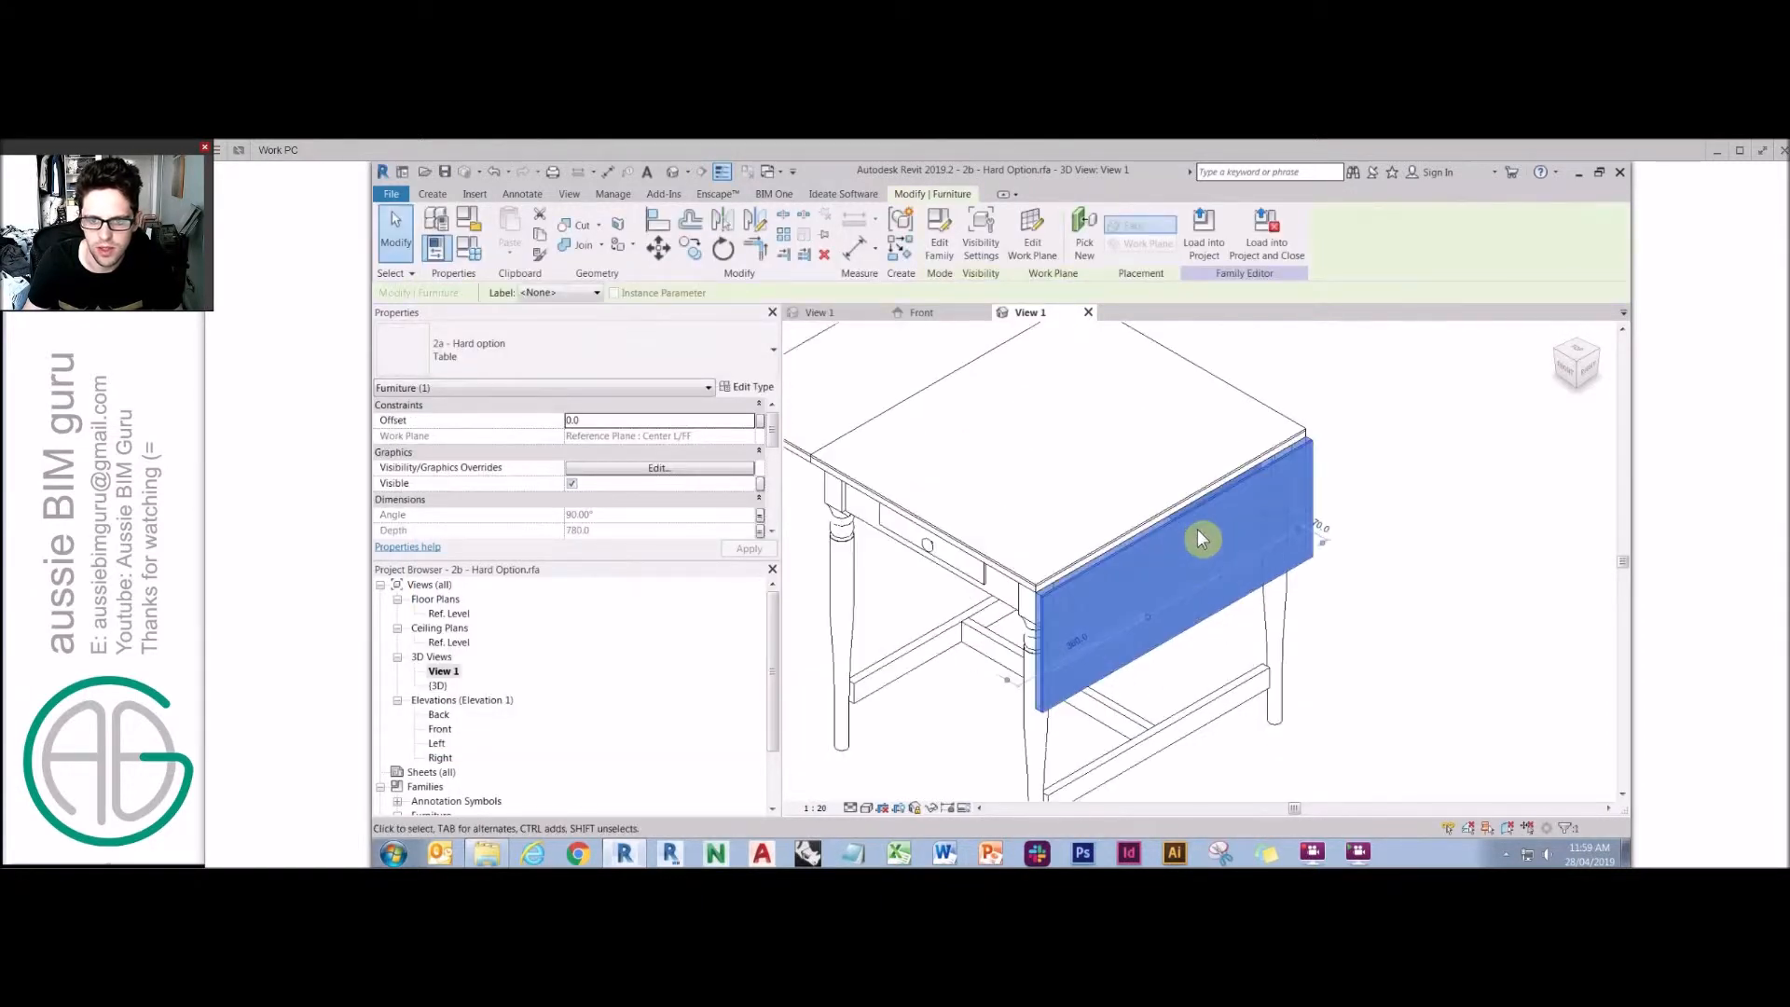
pyautogui.scroll(4, 1201, 538)
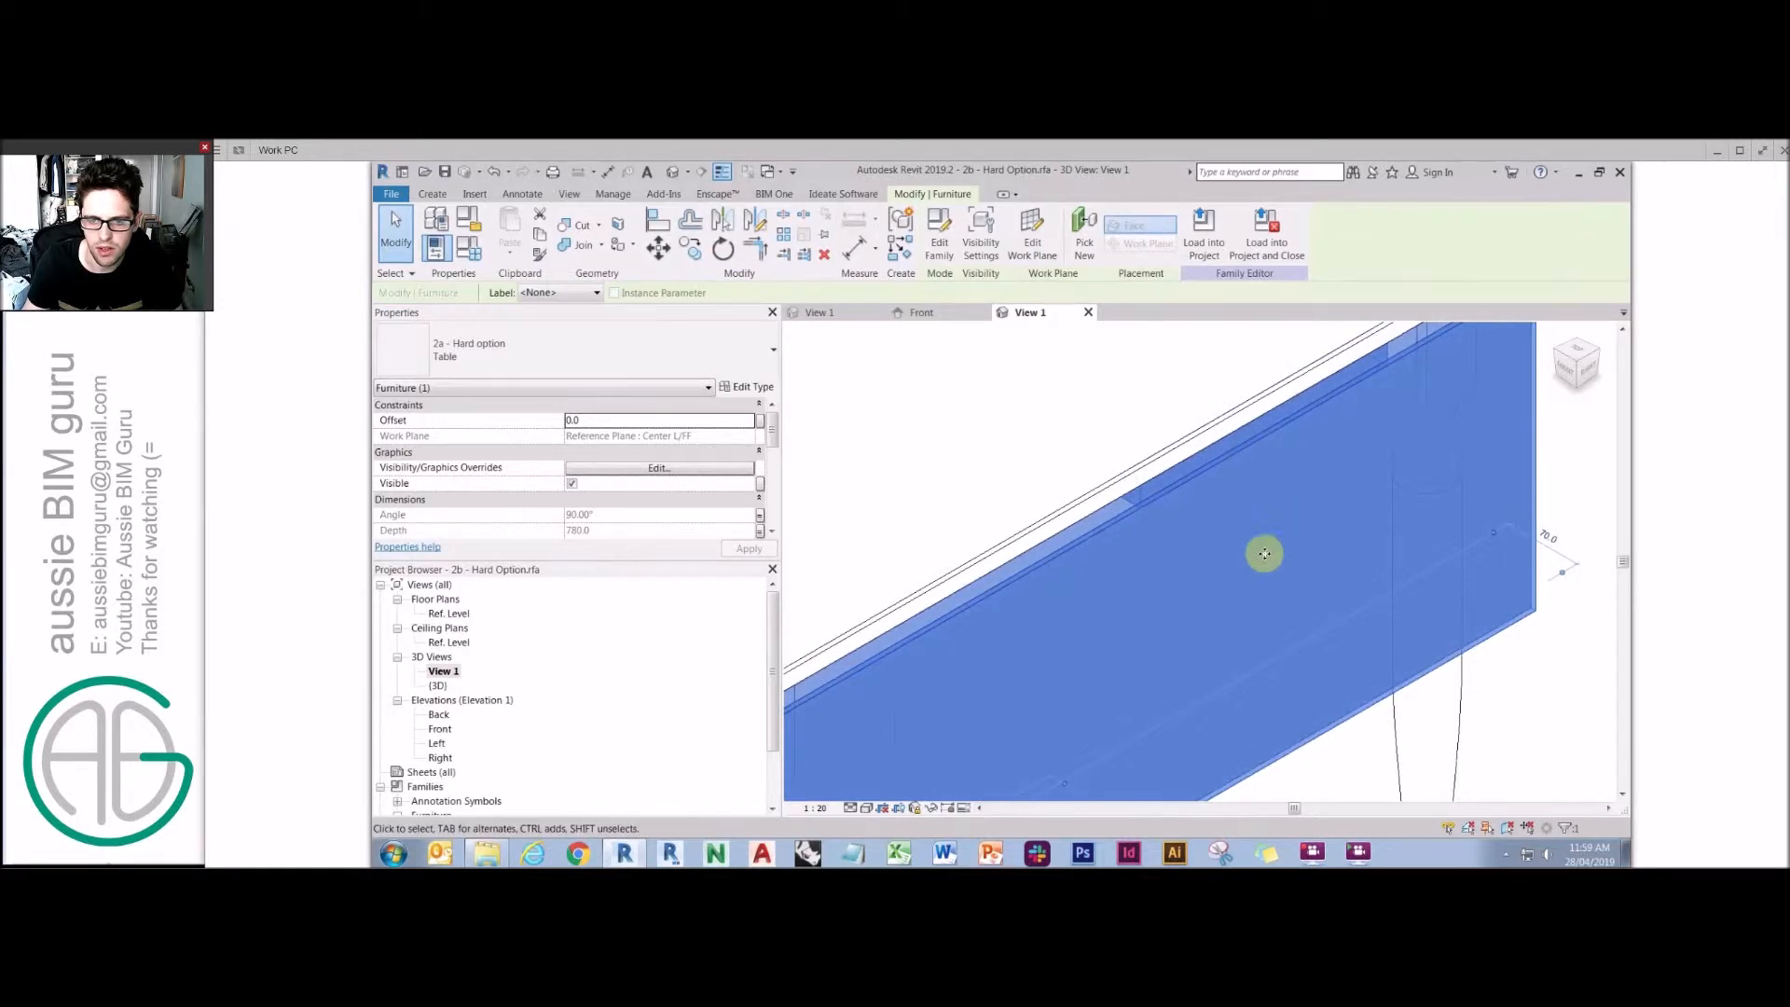
pyautogui.scroll(-6, 1265, 560)
pyautogui.click(934, 604)
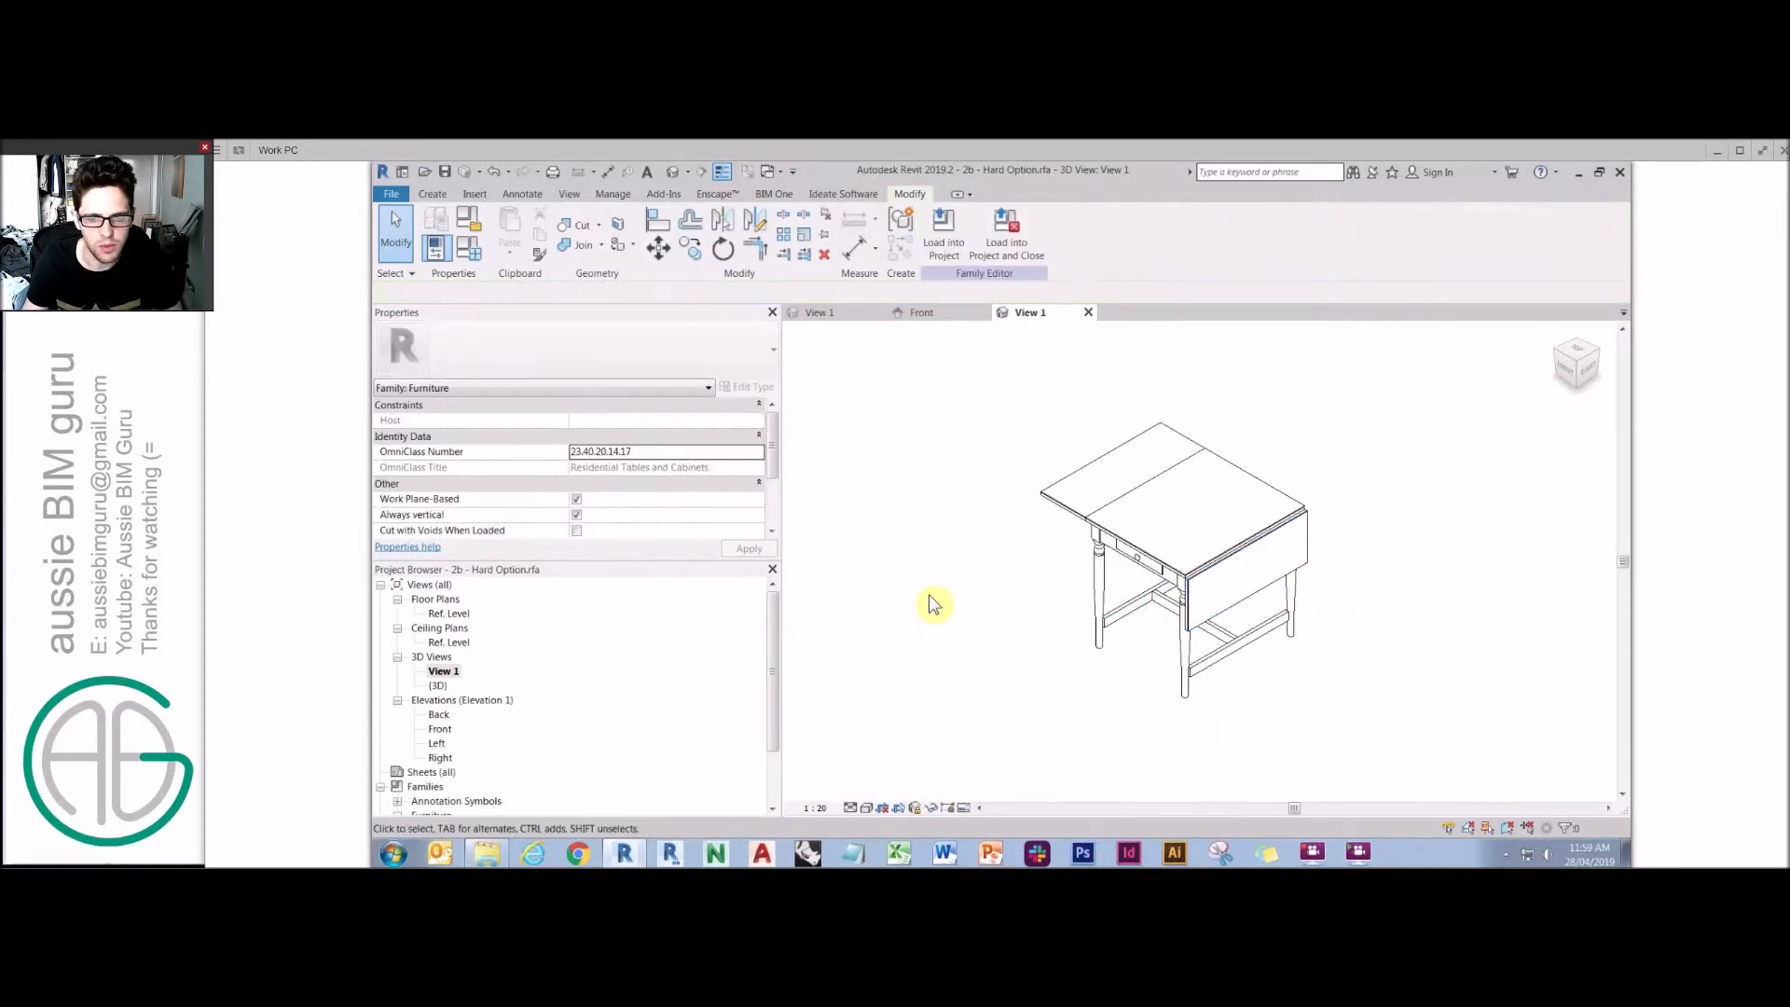
# Review the visibility and dimension parameters in Family Types again.
pyautogui.click(470, 246)
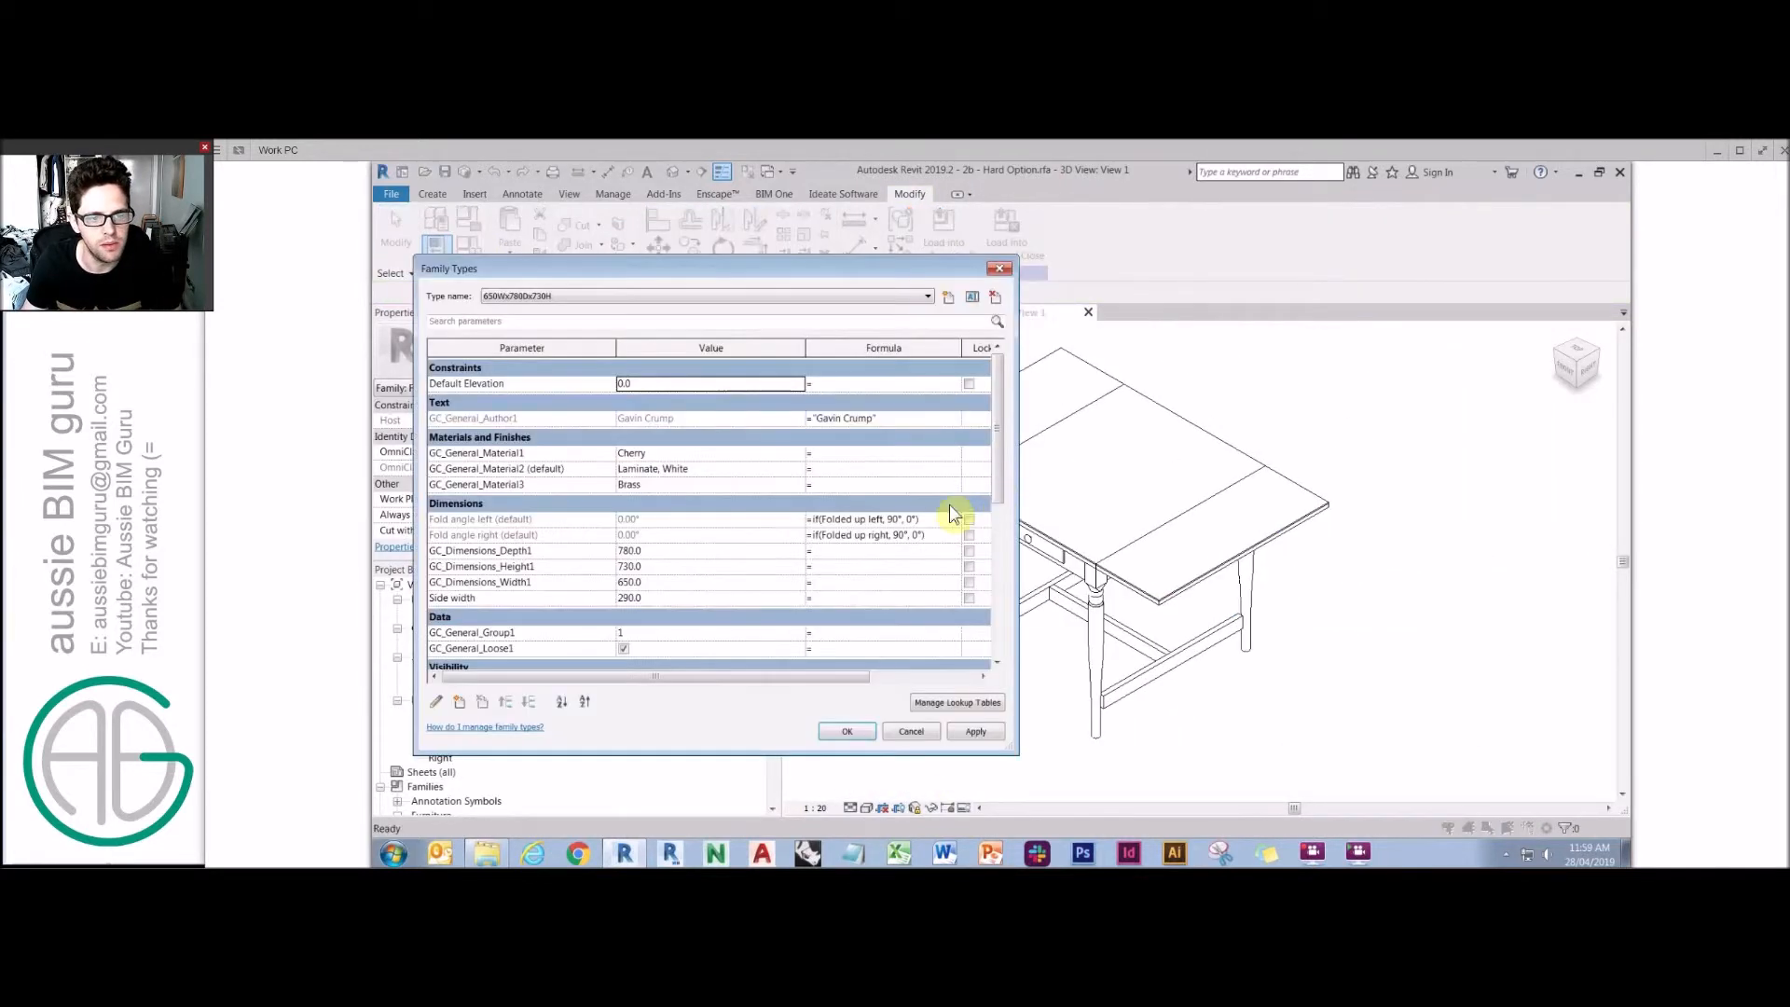
pyautogui.scroll(-4, 987, 536)
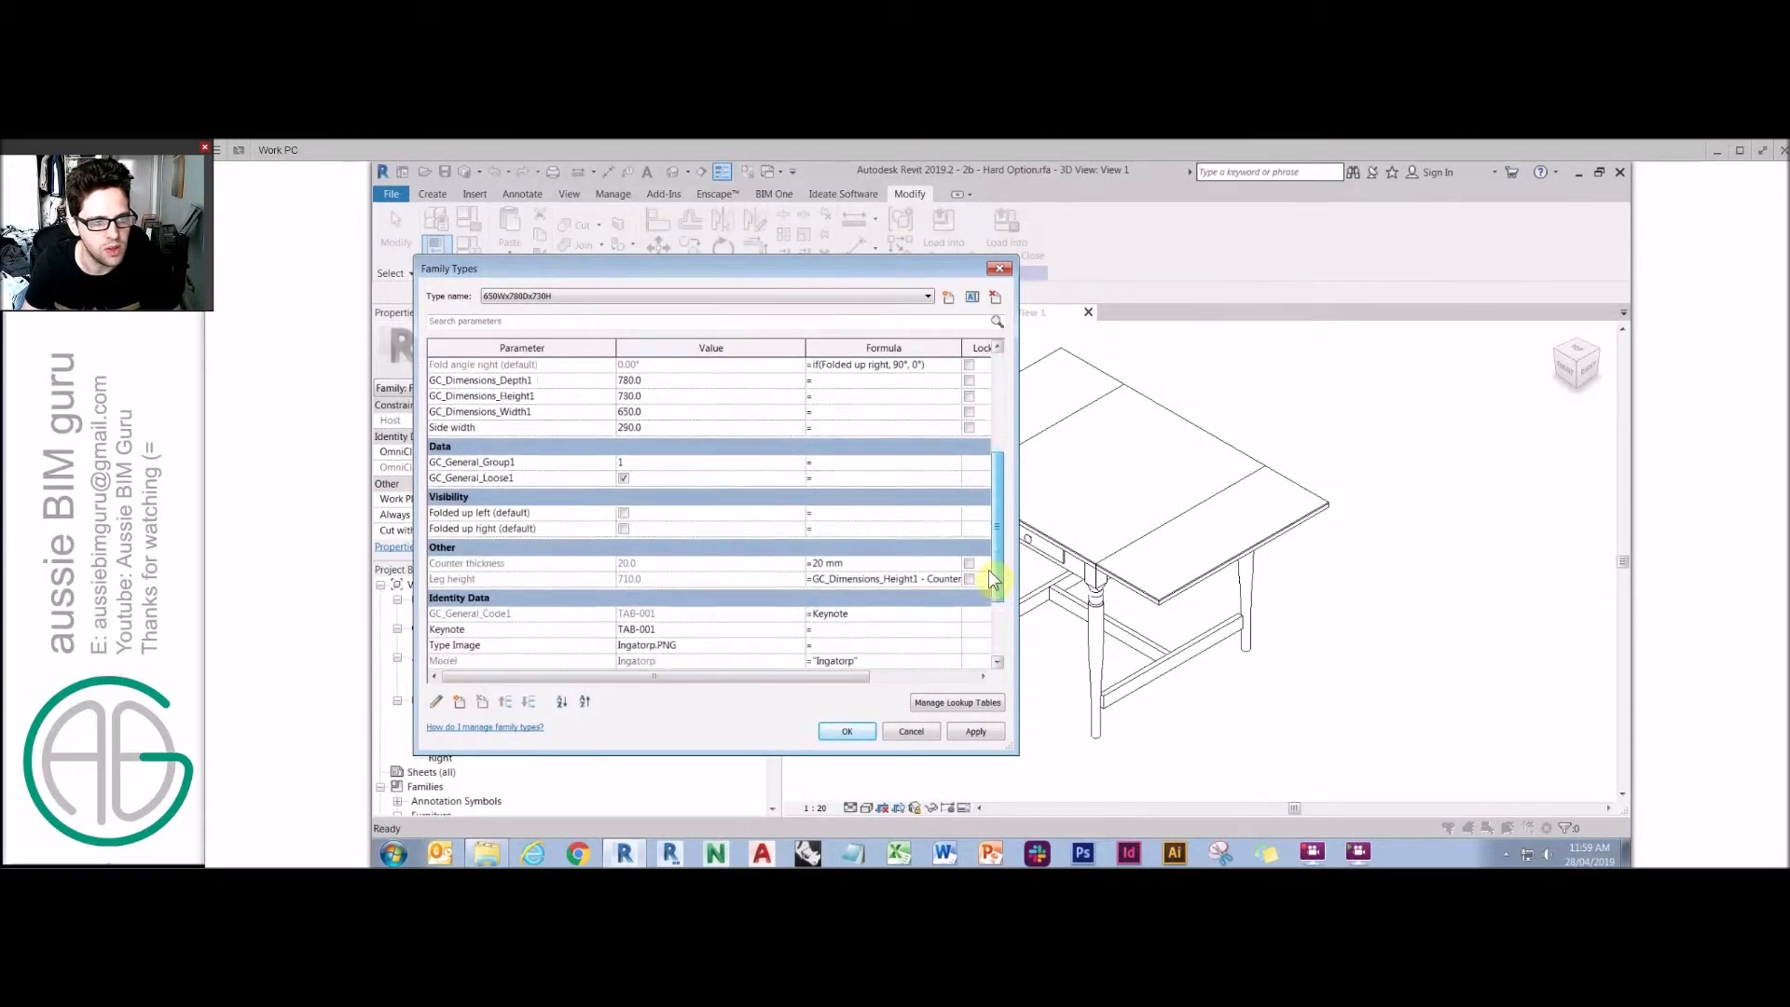
pyautogui.scroll(-1, 994, 604)
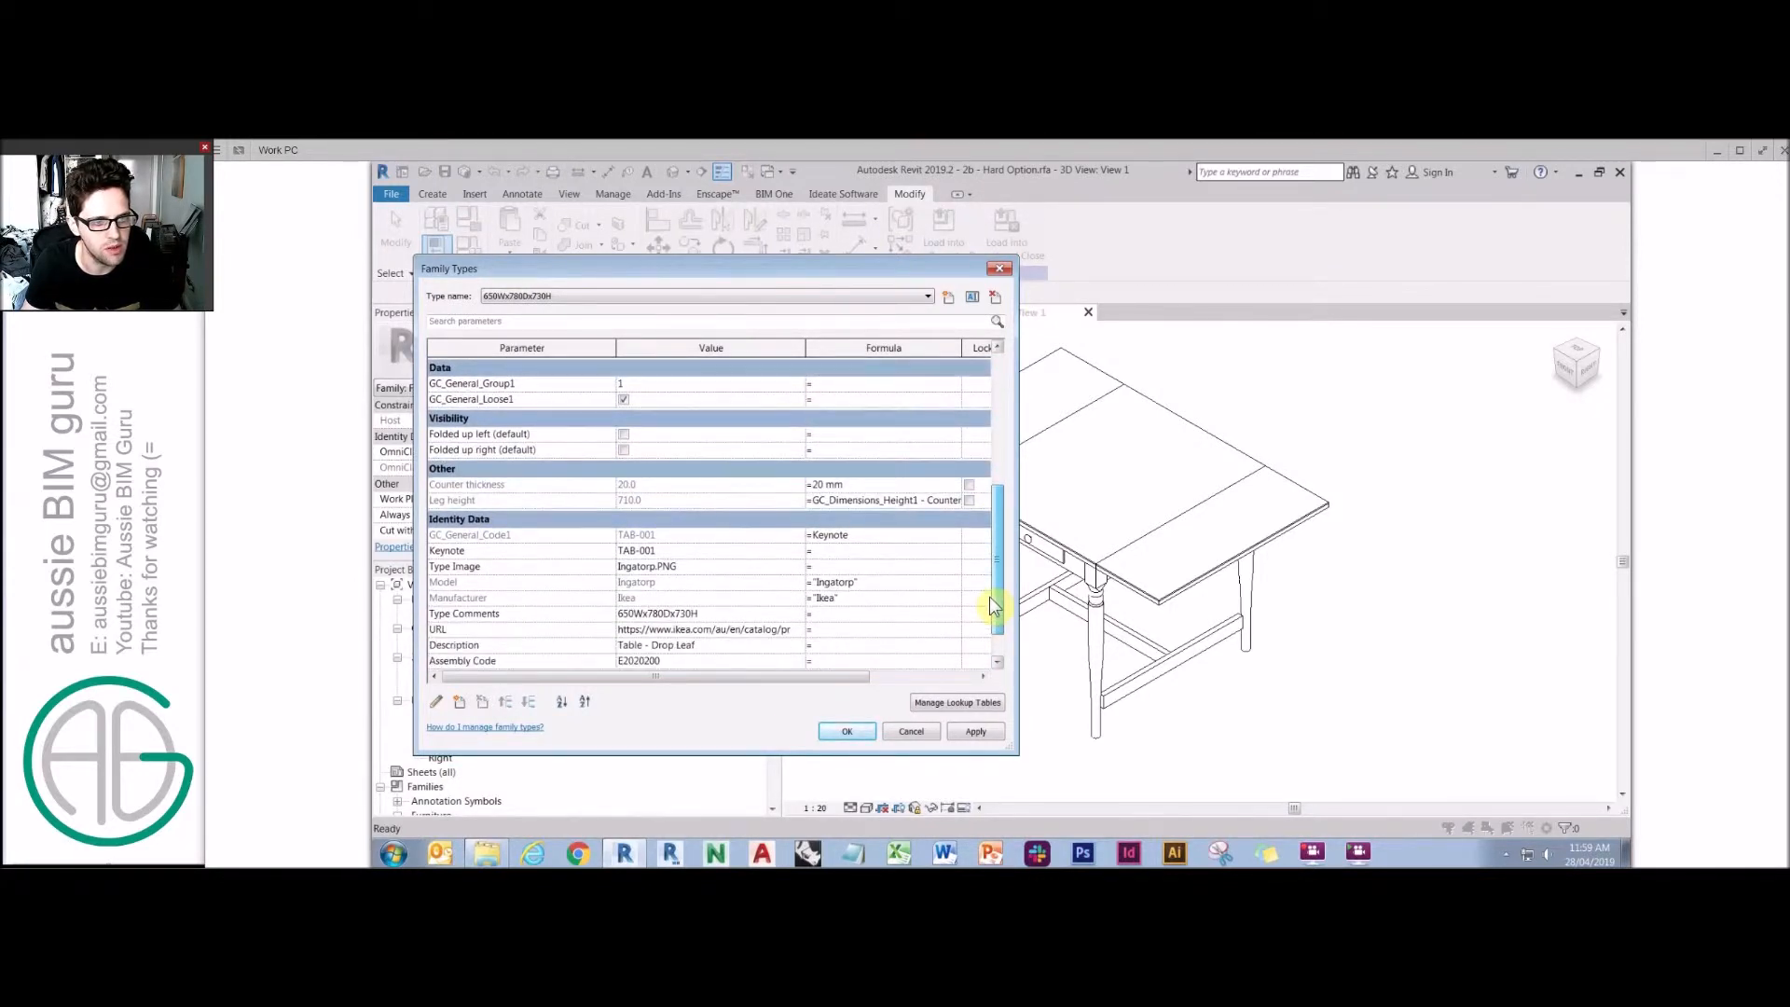
pyautogui.click(854, 735)
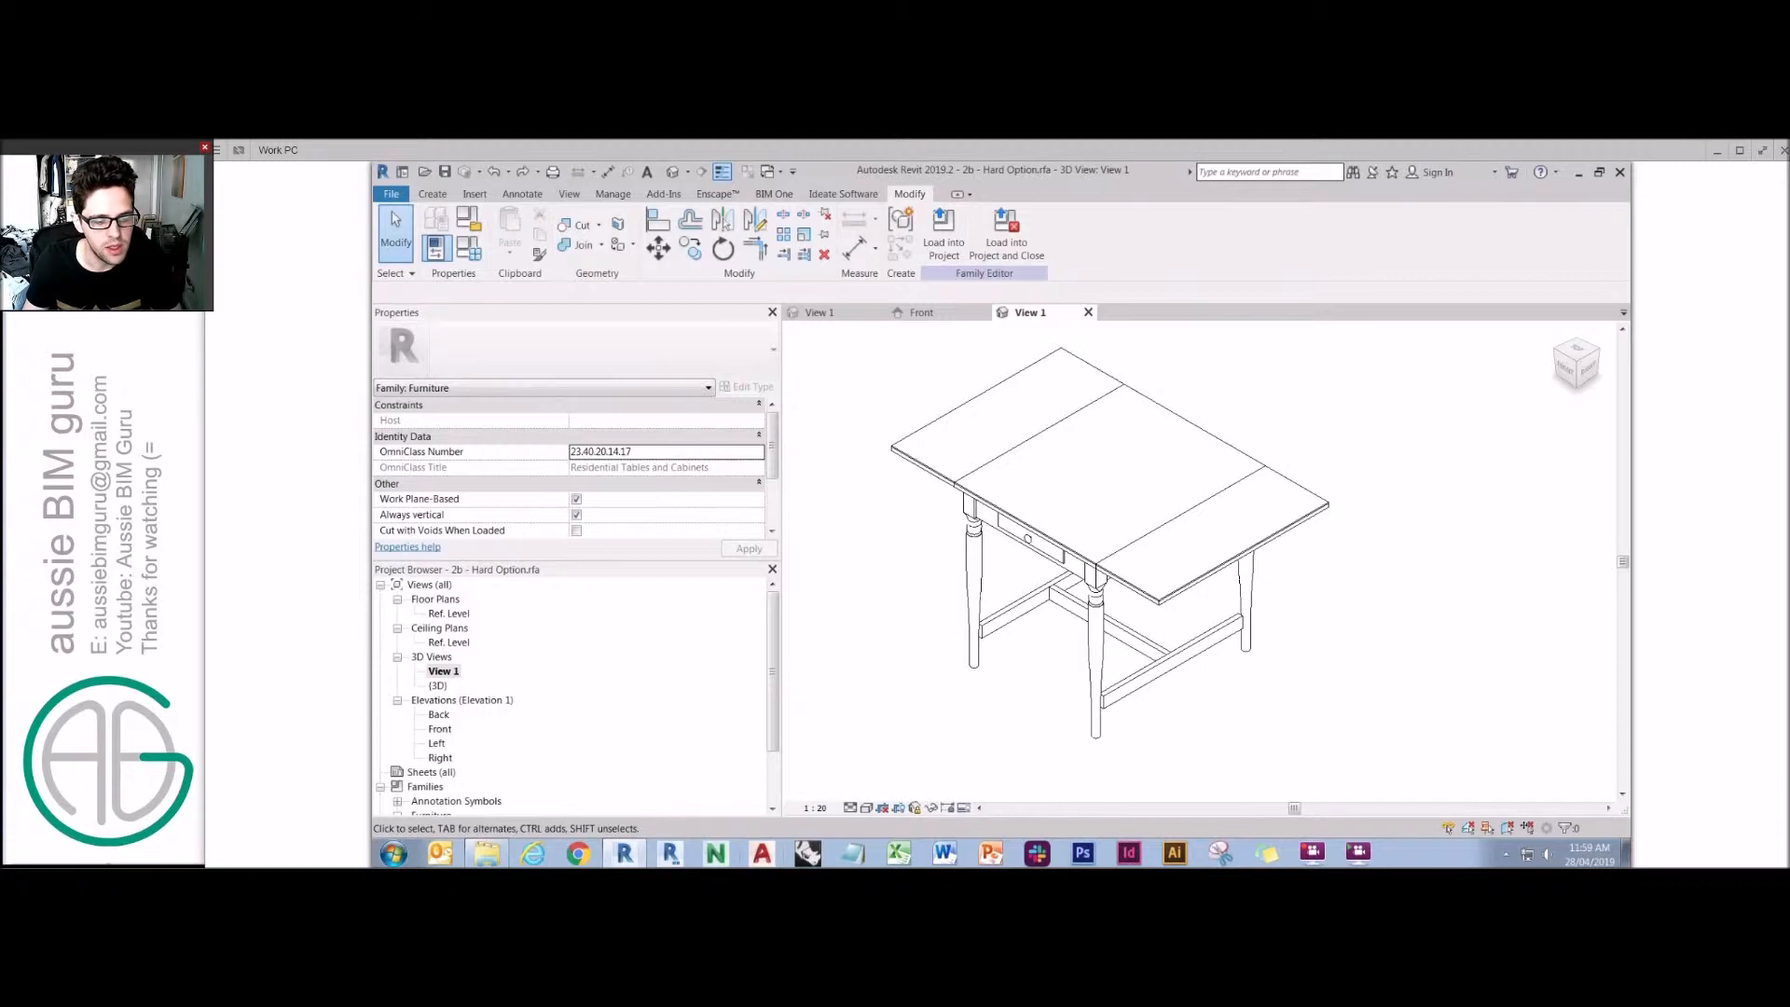
# Switch to the Acrobat presentation and advance to the 2D/3D representation slide.
pyautogui.click(744, 855)
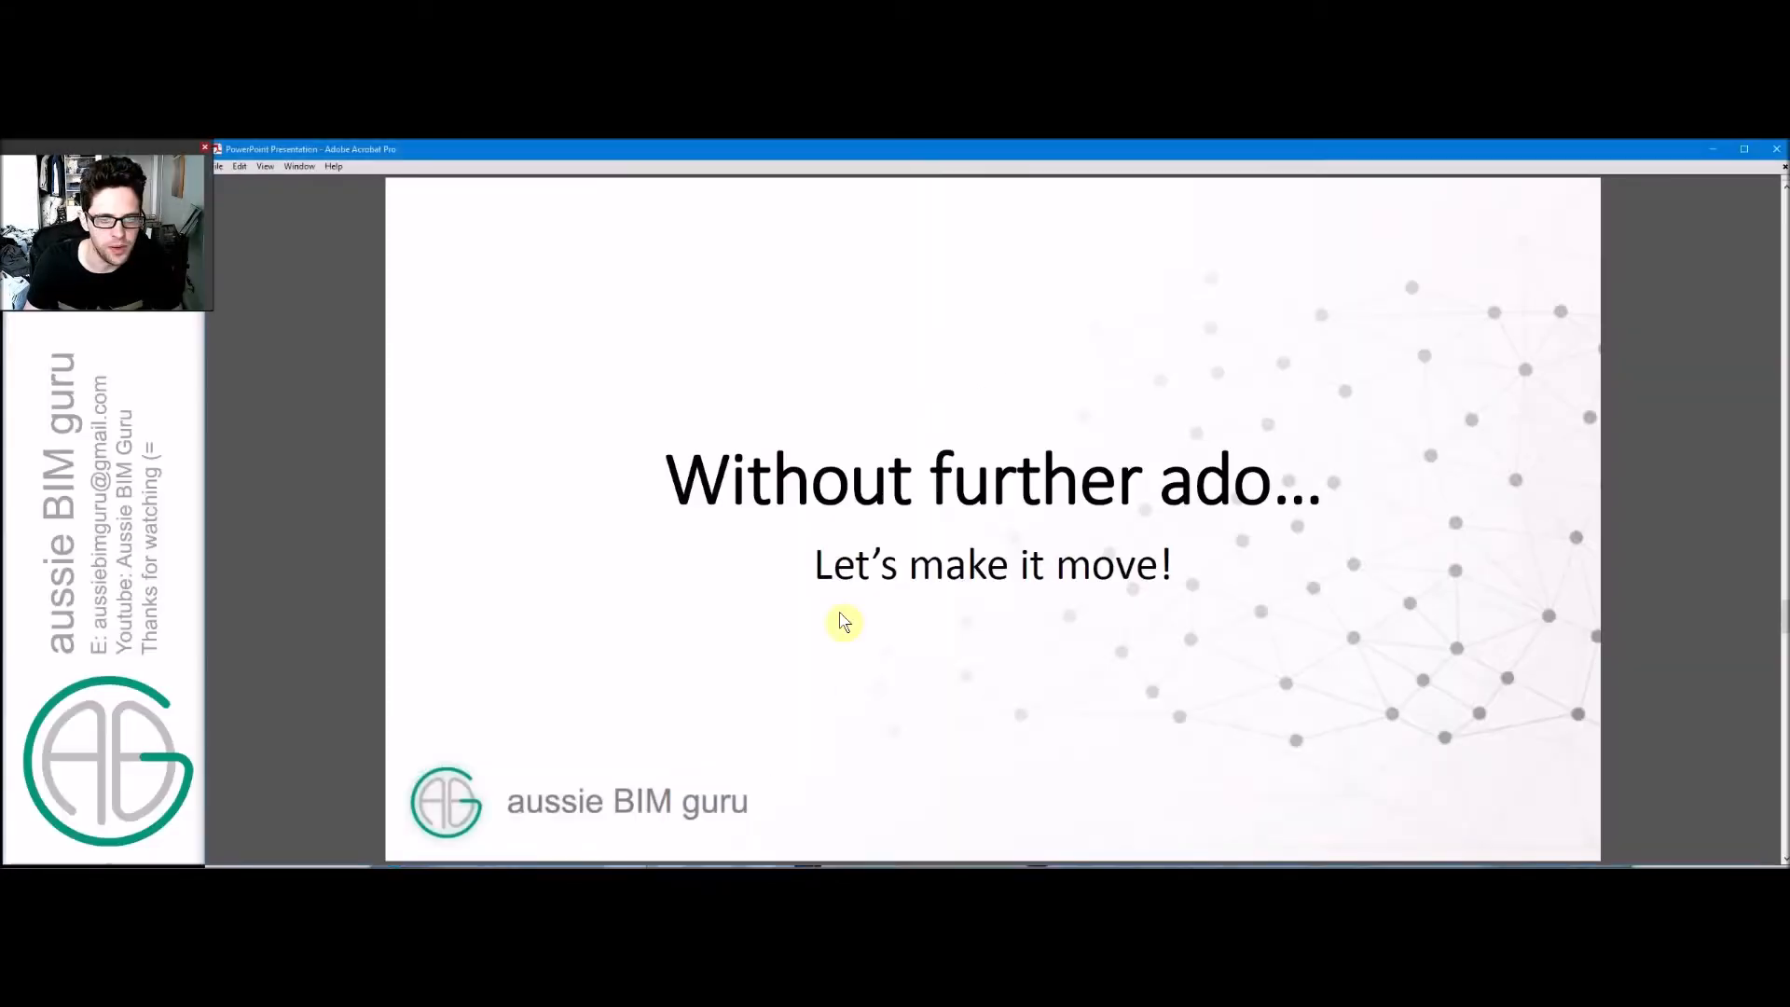
pyautogui.scroll(-1, 833, 643)
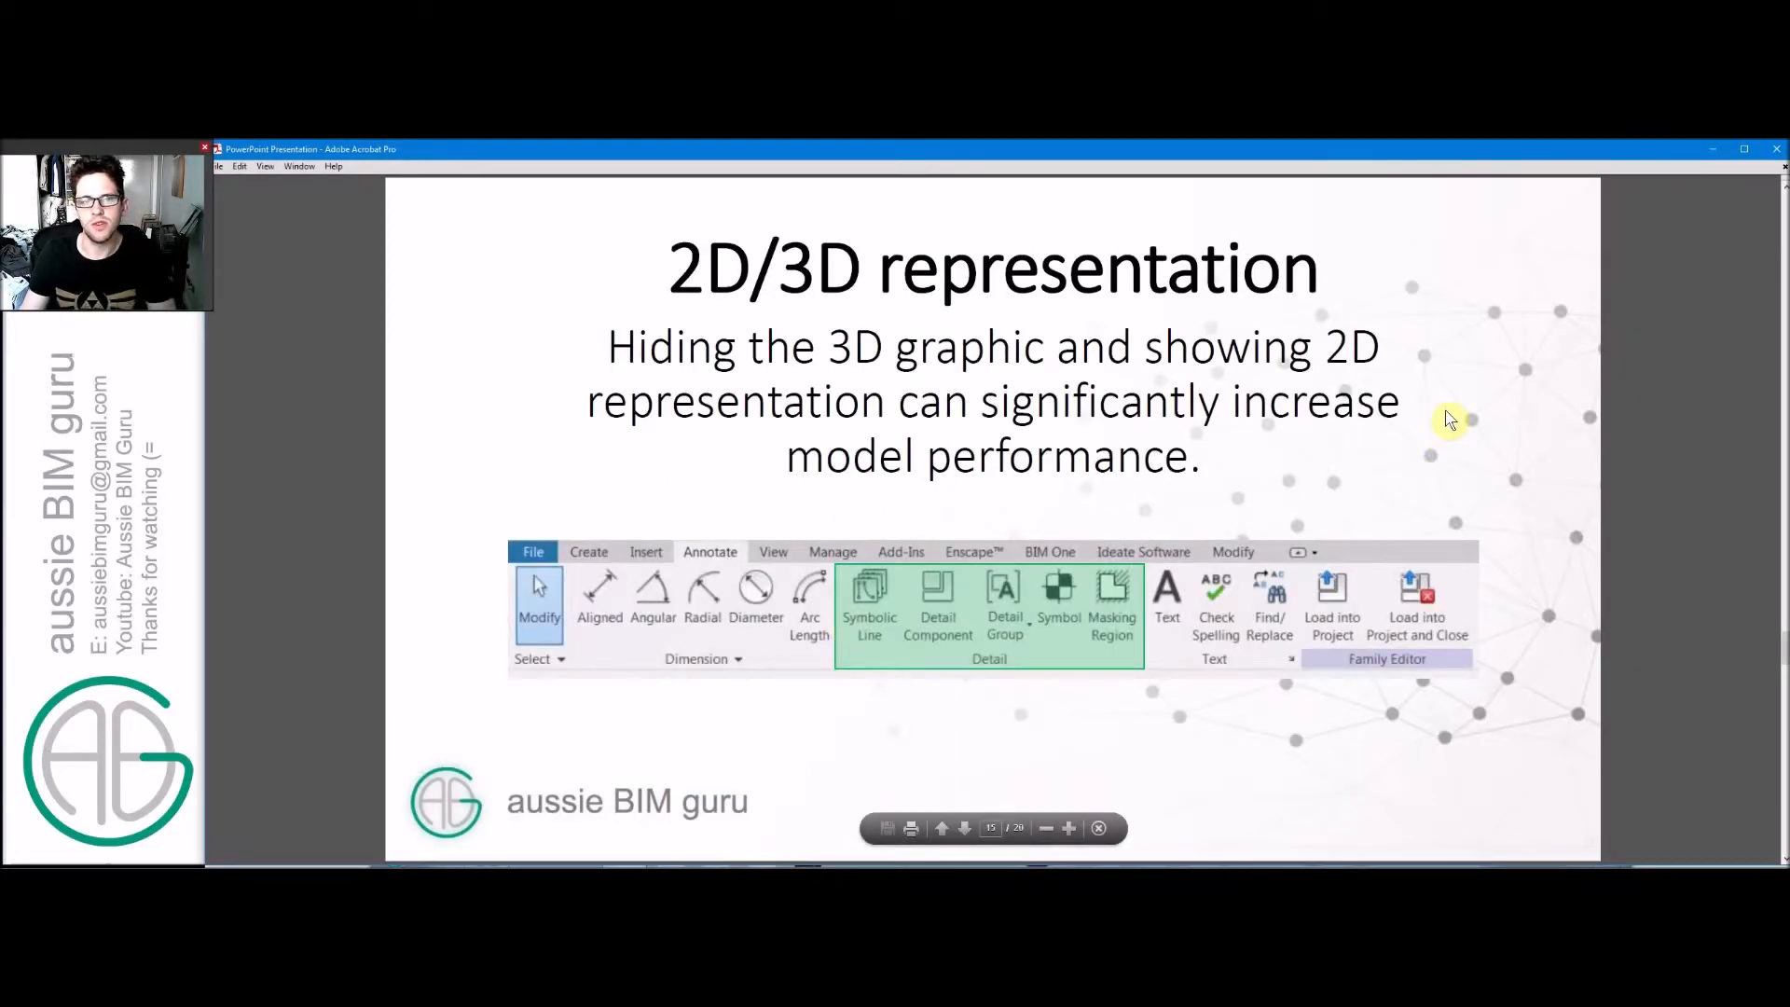
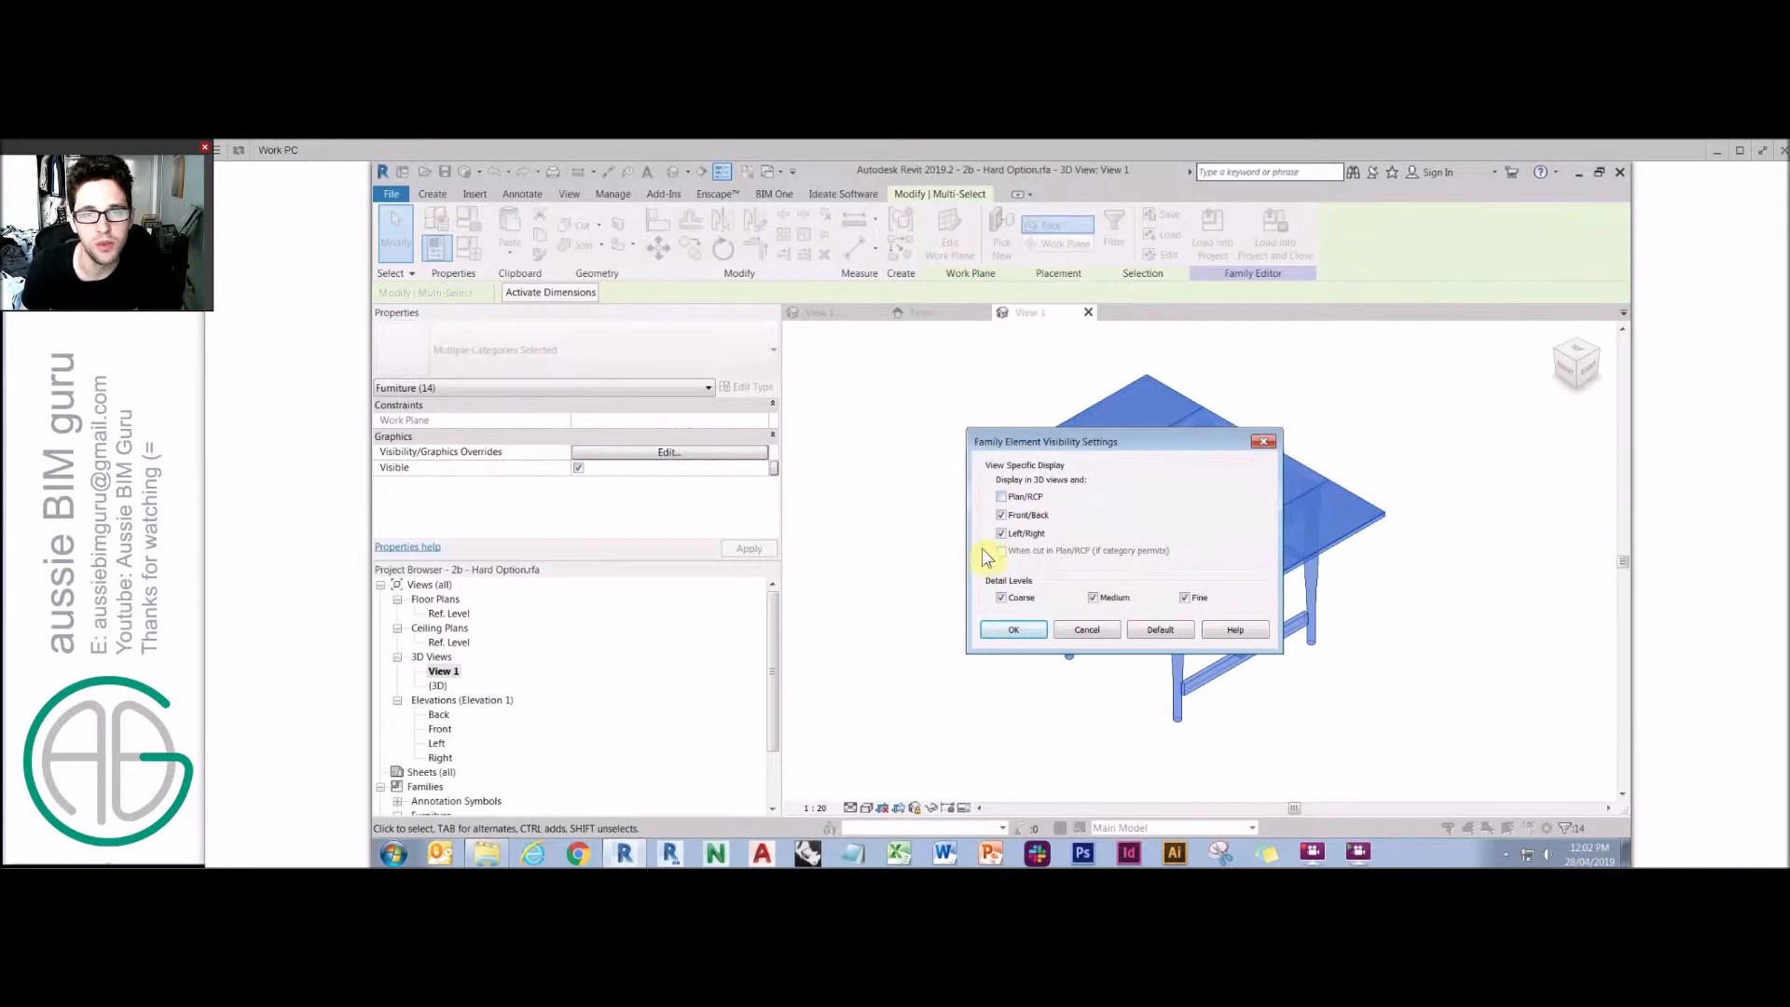
# Confirm the visibility settings for the selected table elements and clear the selection.
pyautogui.click(1015, 630)
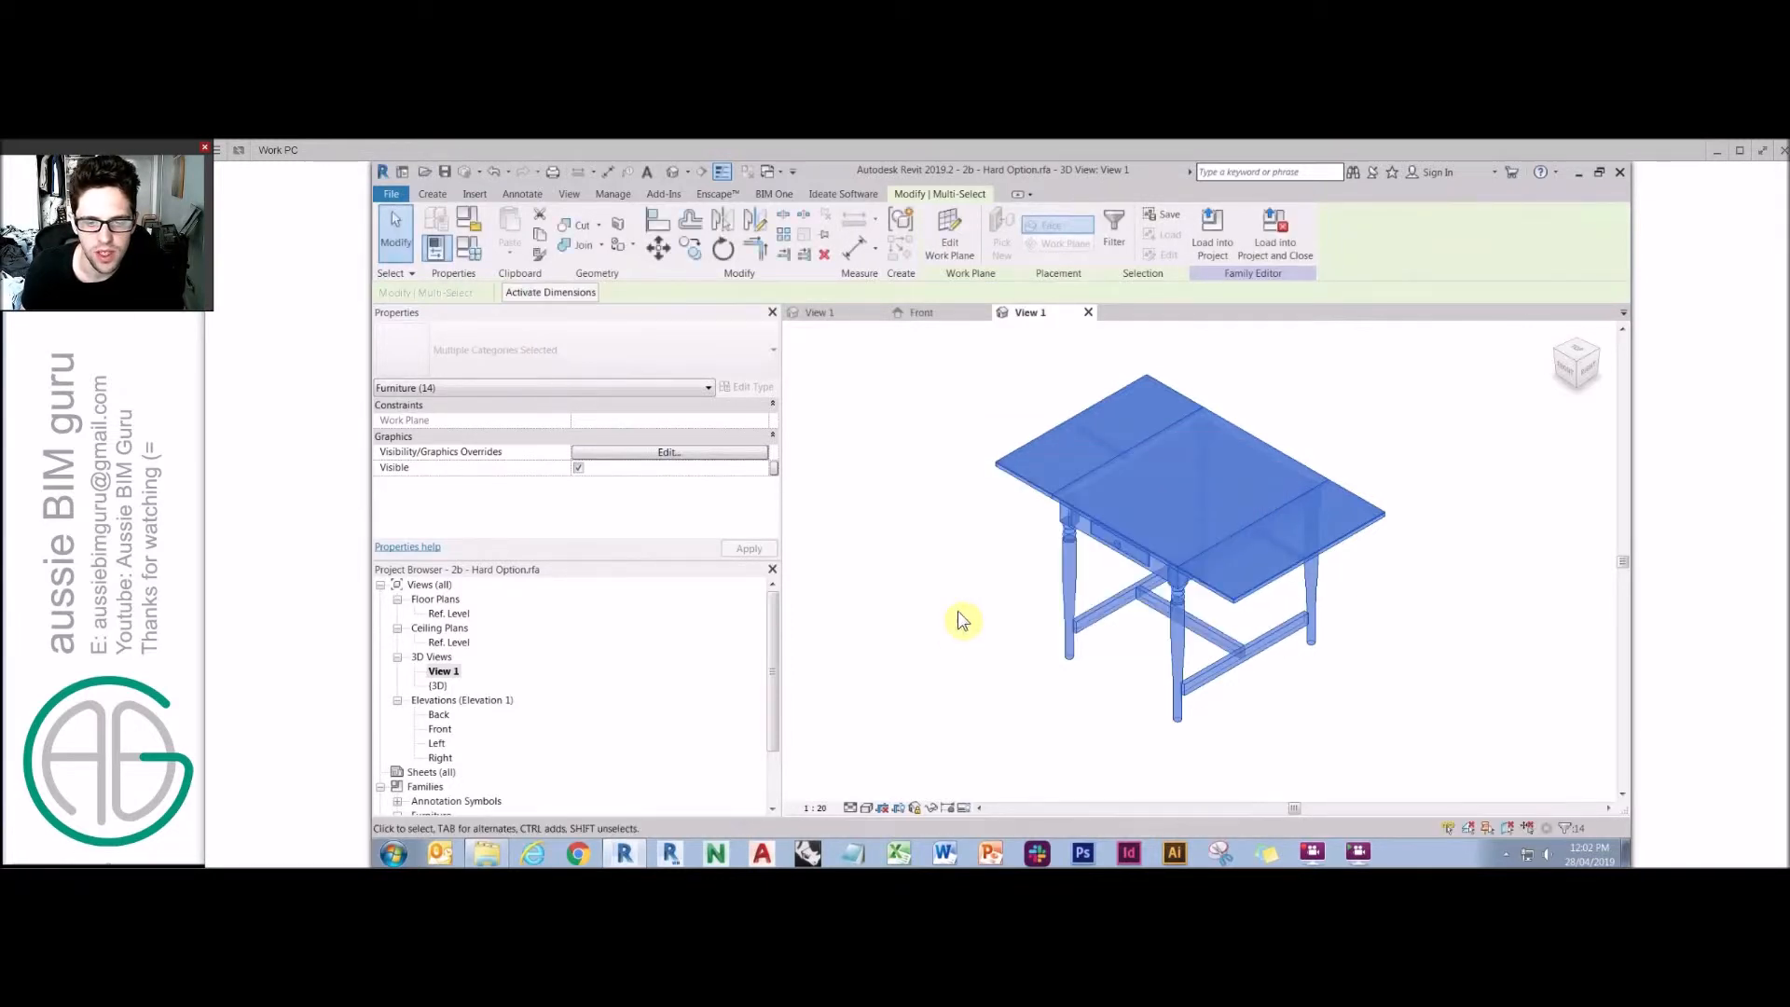
pyautogui.click(958, 615)
pyautogui.scroll(4, 1091, 532)
# Set the drawer front and handle to display only at Medium and Fine detail levels.
pyautogui.click(1137, 533)
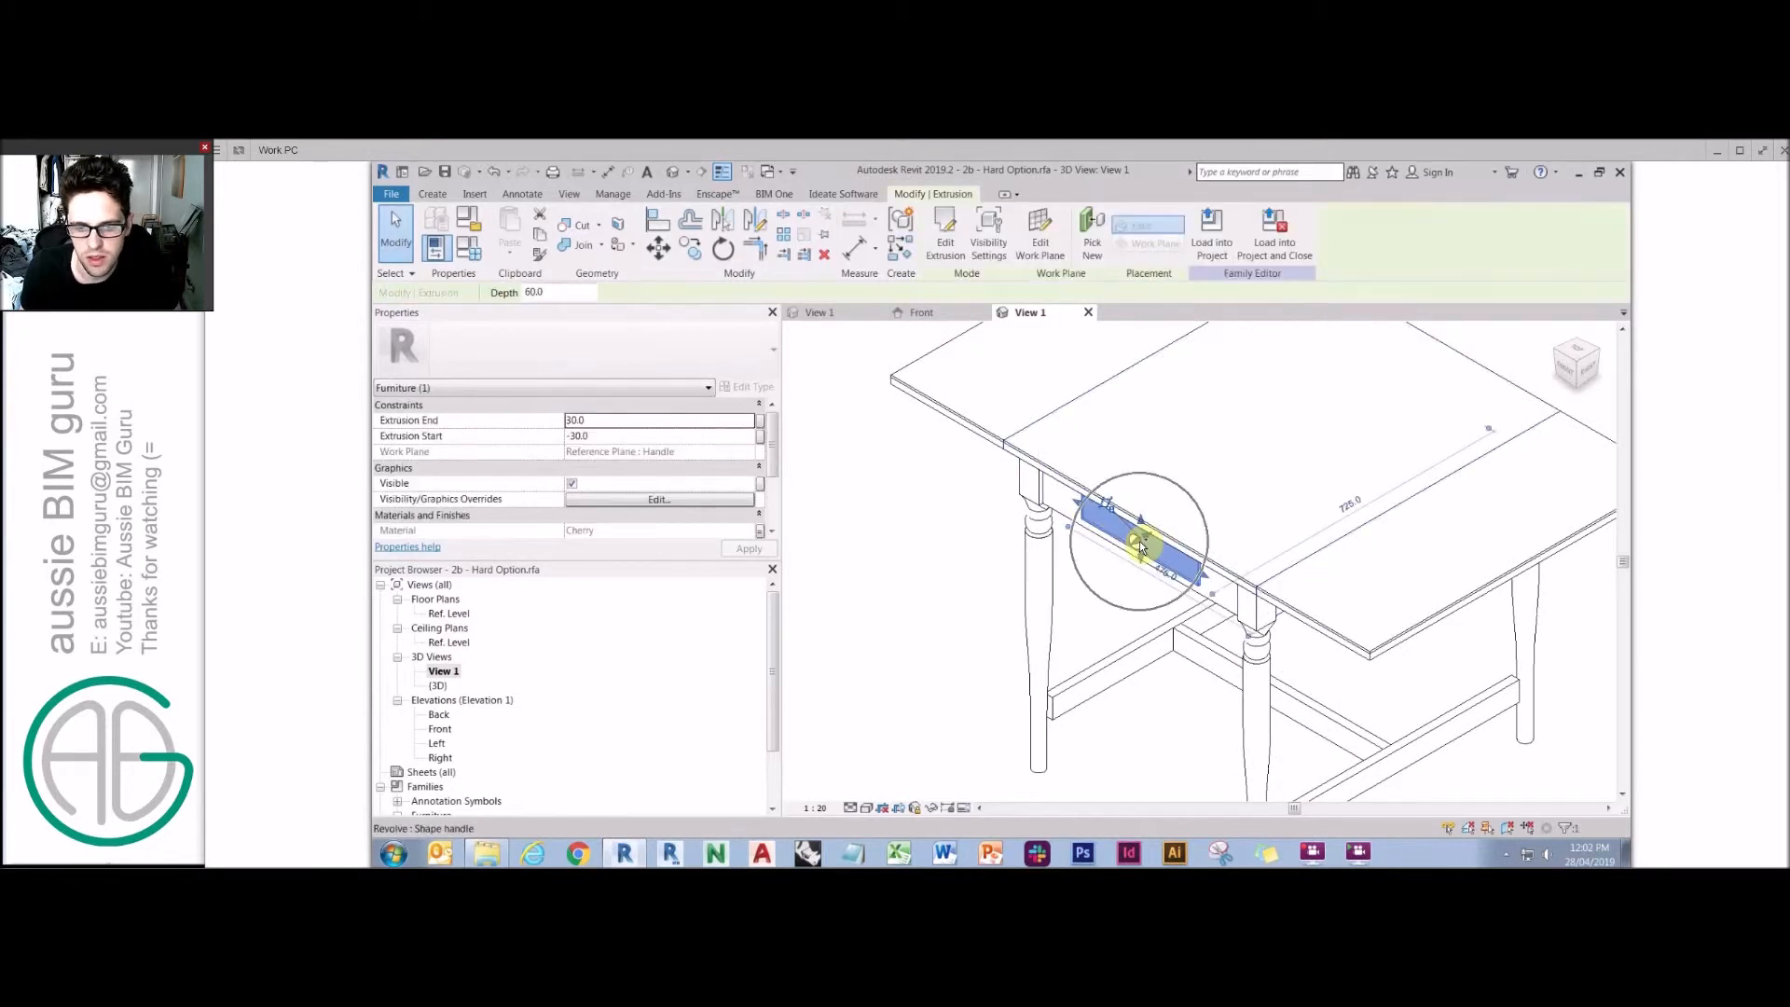
pyautogui.scroll(2, 1143, 550)
pyautogui.keyDown('ctrl'); pyautogui.click(1123, 539); pyautogui.keyUp('ctrl')
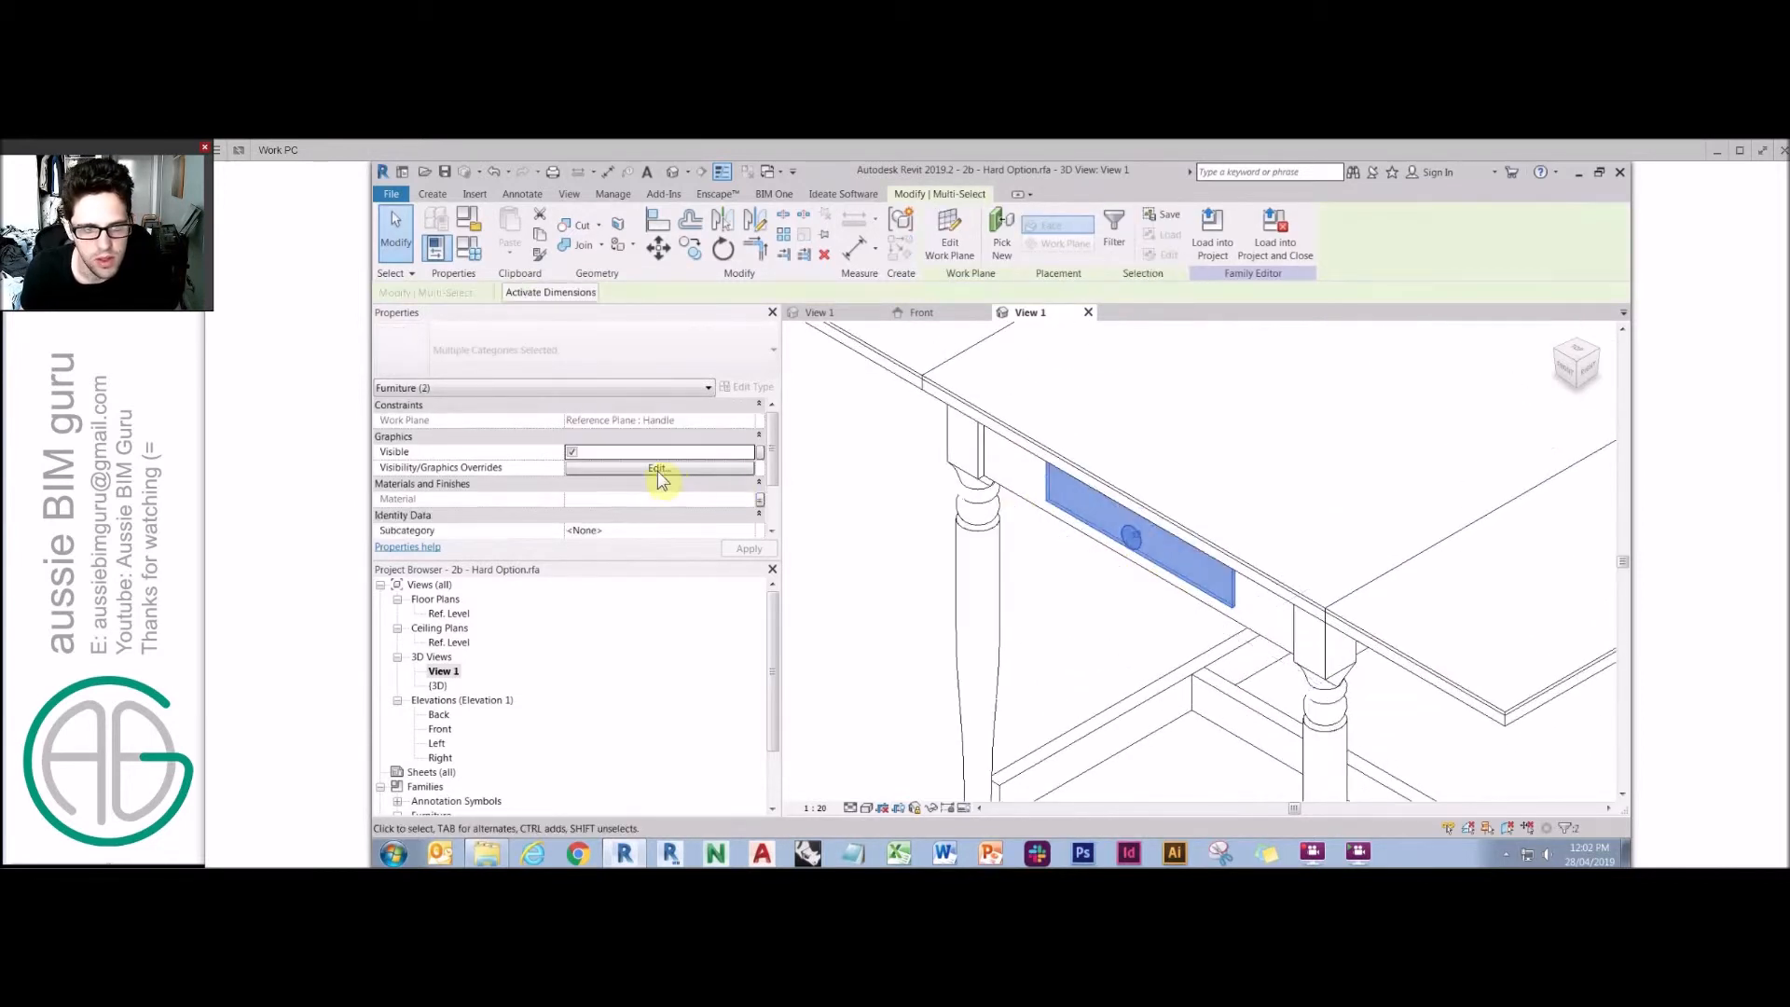
pyautogui.click(659, 468)
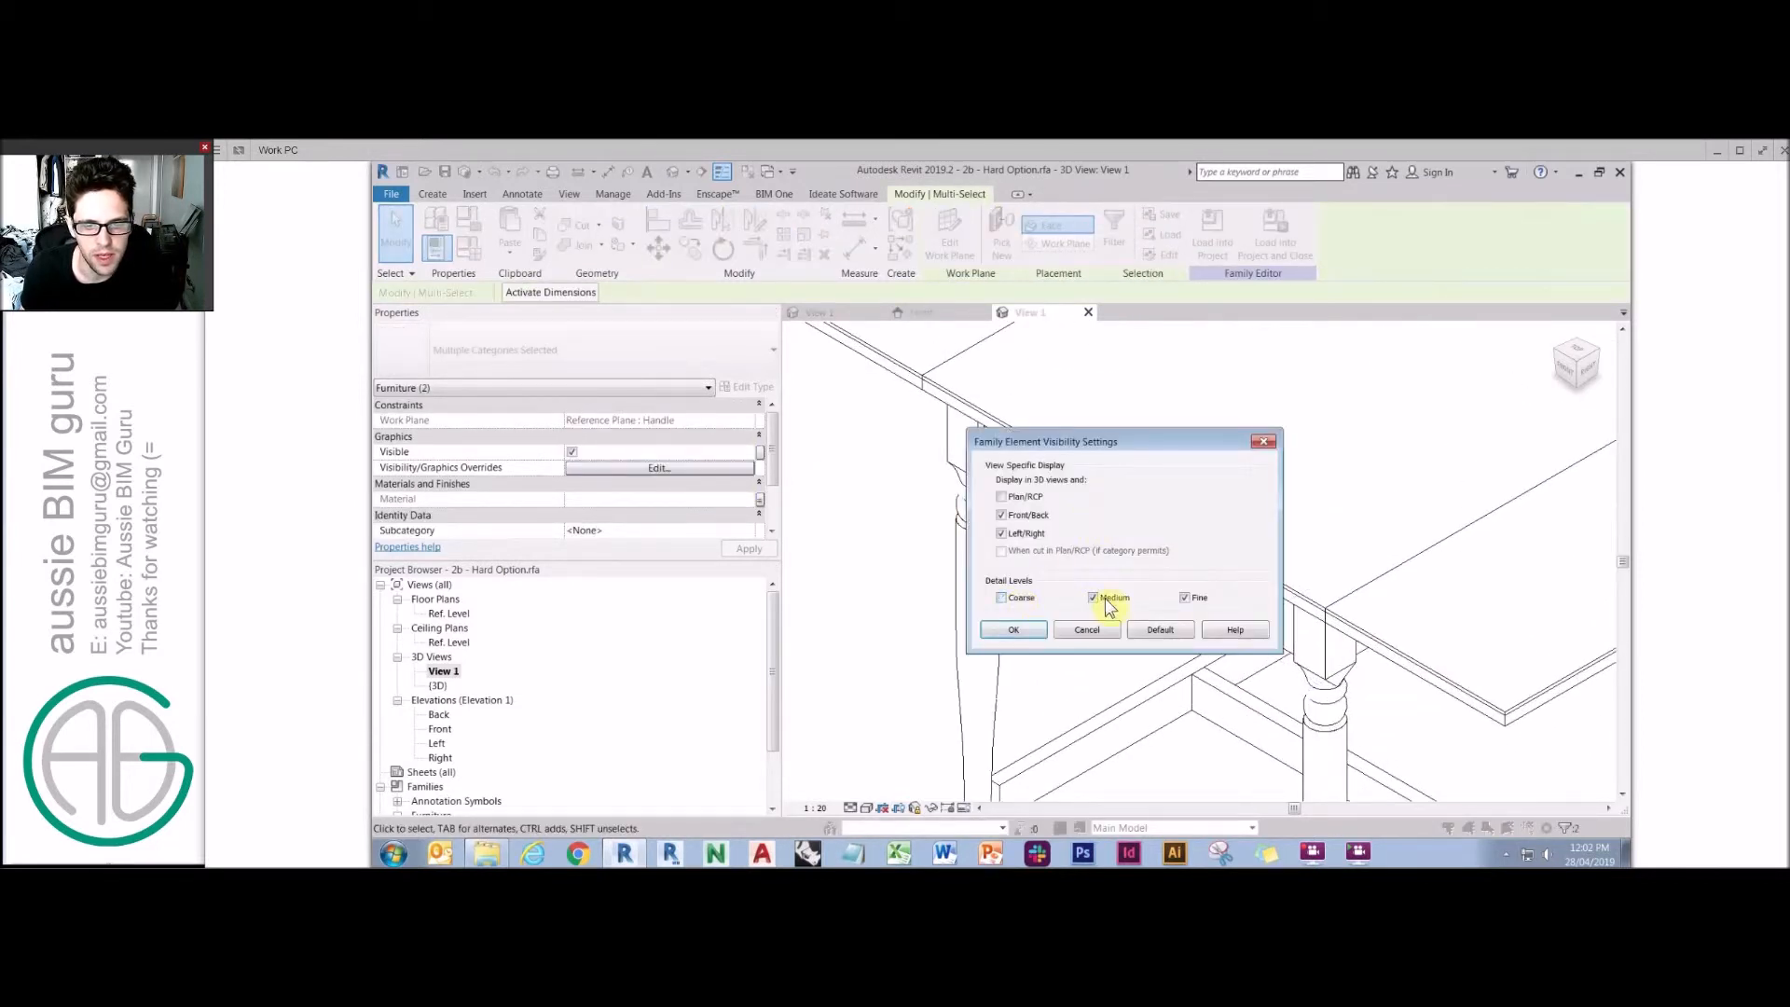
pyautogui.click(1015, 634)
pyautogui.click(1047, 503)
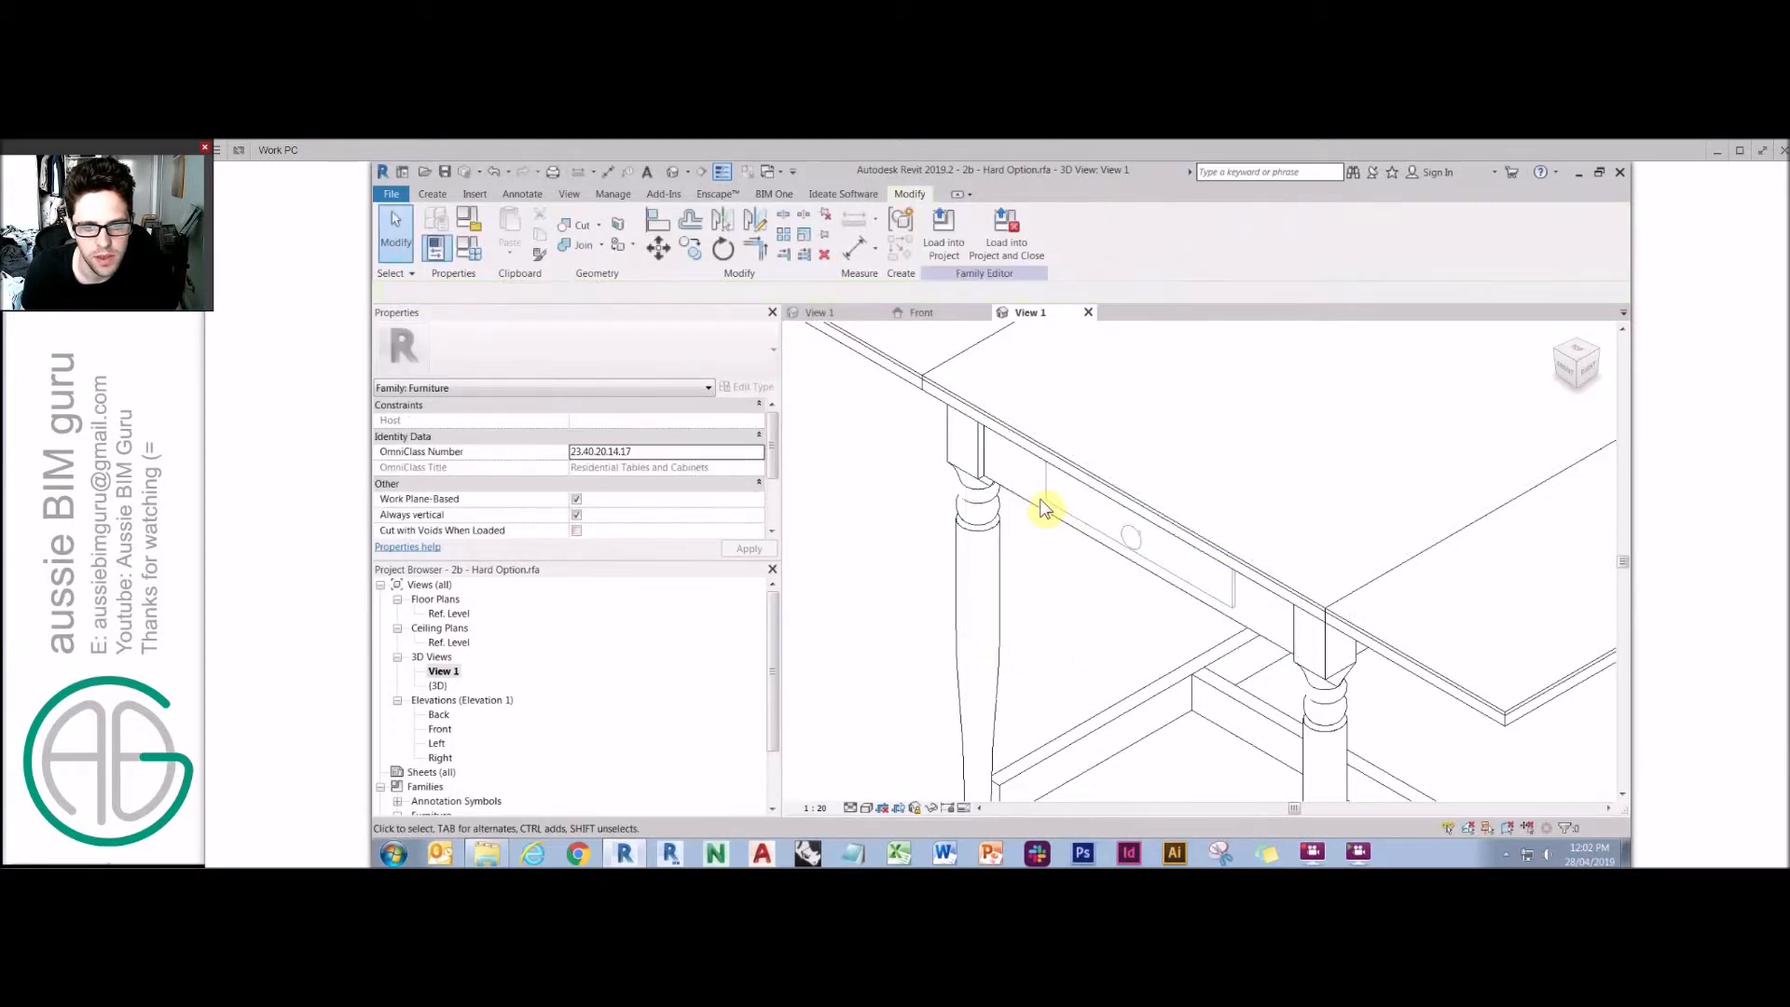
# Set the handle to display only at Fine detail level.
pyautogui.click(690, 502)
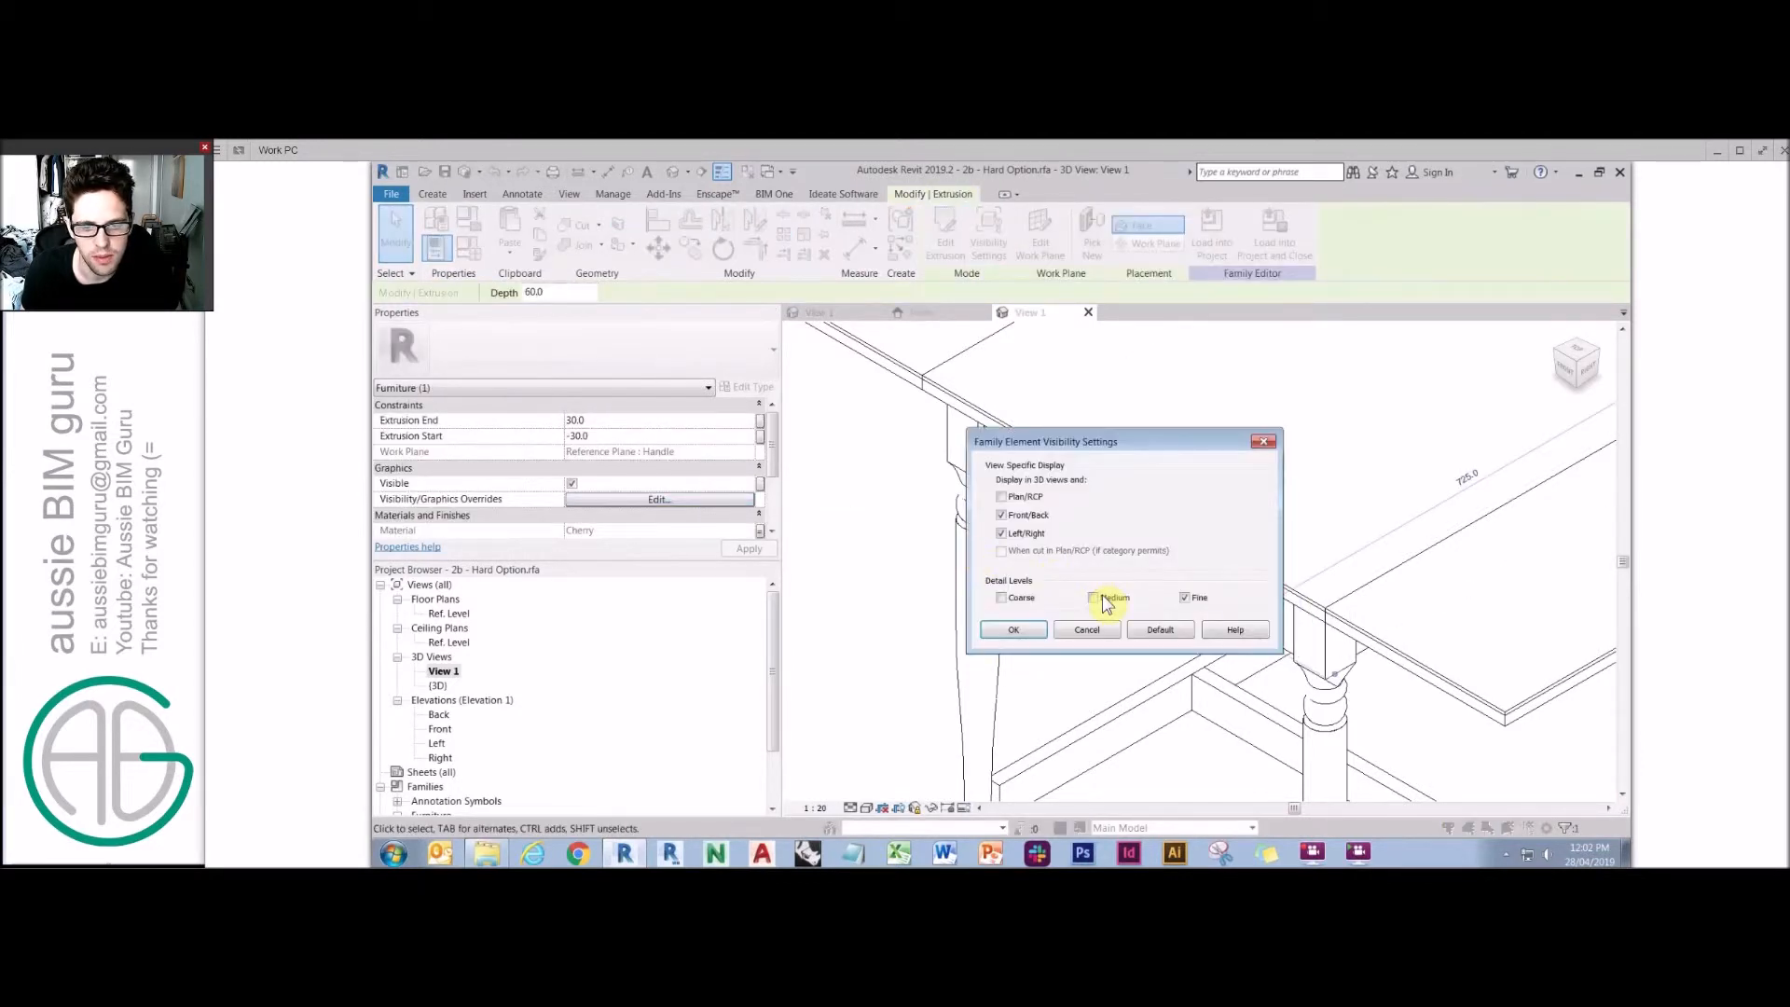
pyautogui.click(1017, 638)
pyautogui.click(1078, 630)
# Examine the whole table in the 3D view, selecting both drop leaves.
pyautogui.scroll(-2, 1077, 627)
pyautogui.moveTo(1091, 638); pyautogui.dragTo(1038, 601, button='middle')
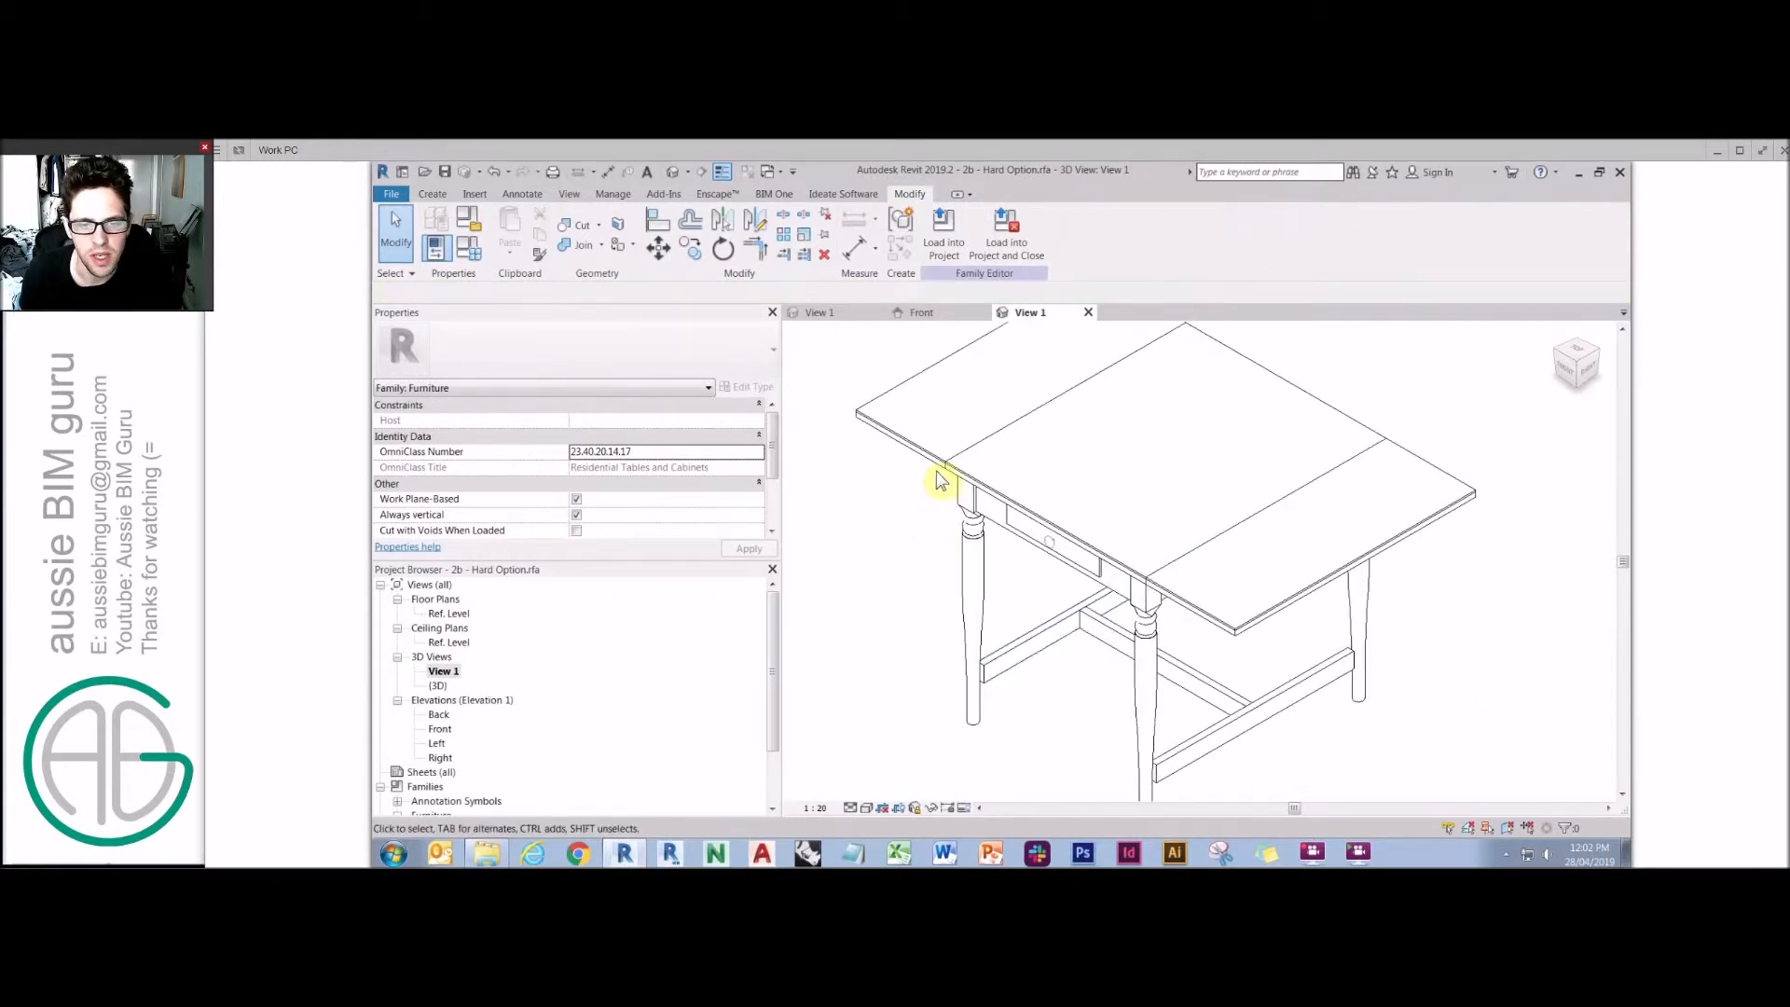
pyautogui.scroll(-3, 976, 534)
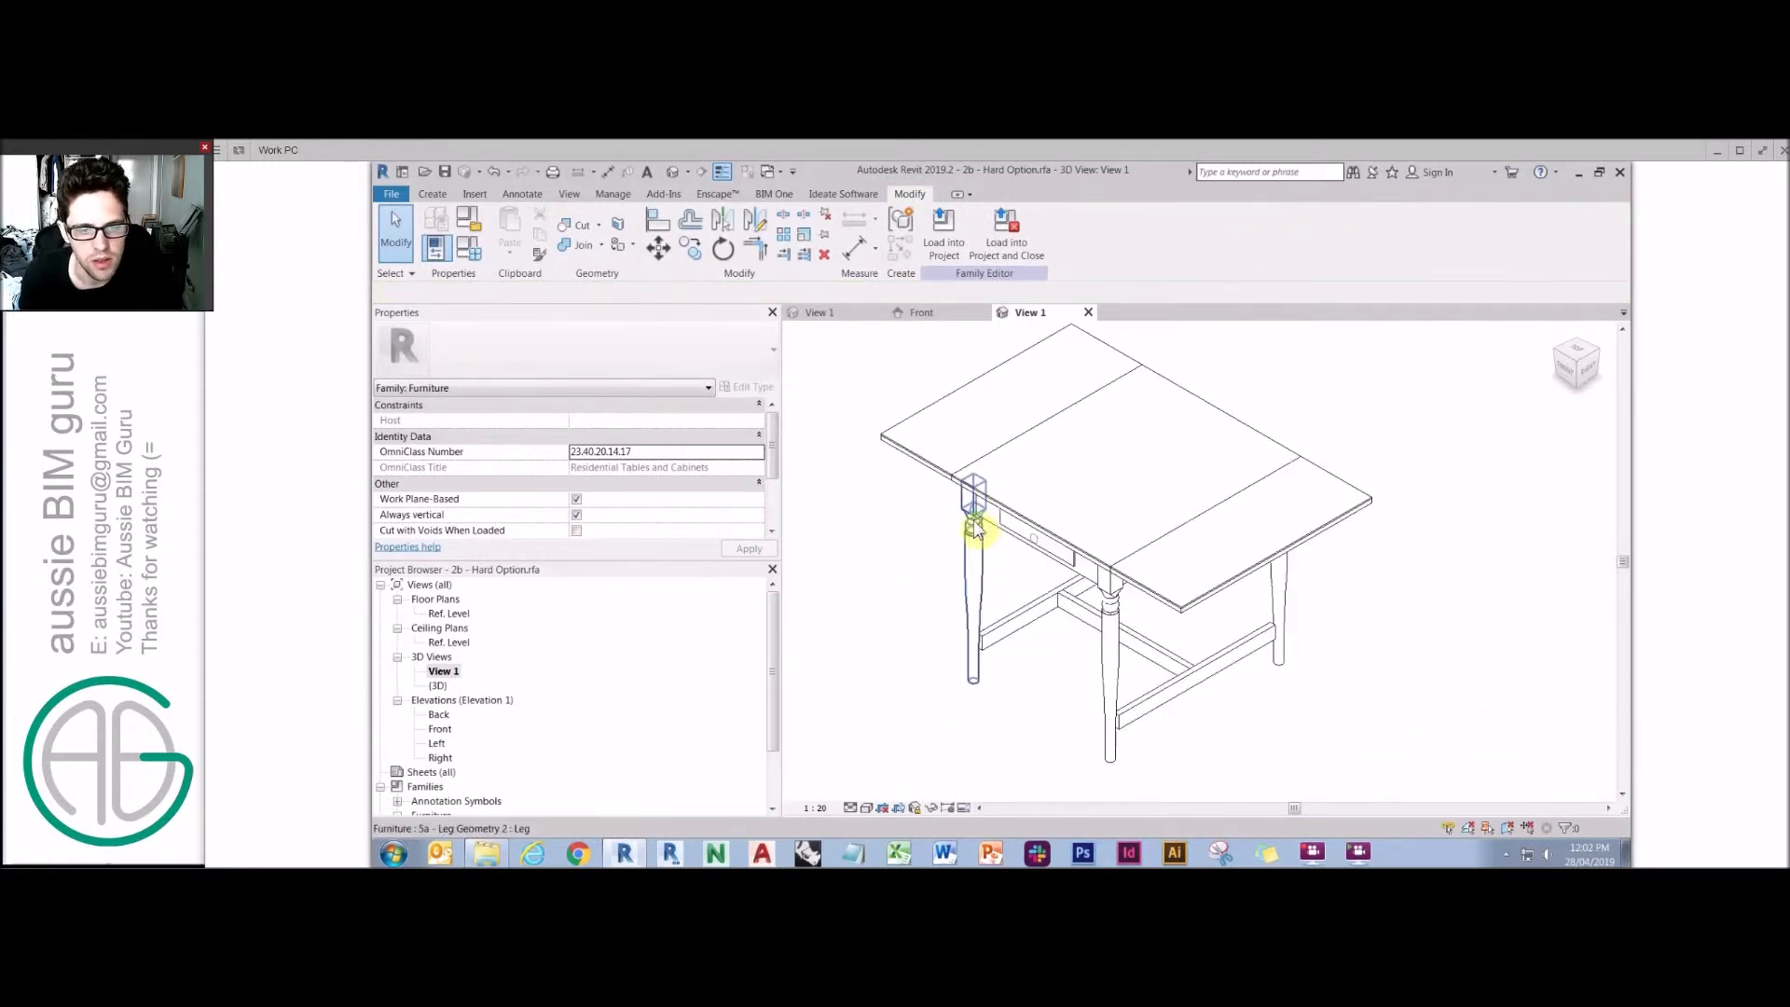
pyautogui.click(1112, 578)
pyautogui.click(854, 595)
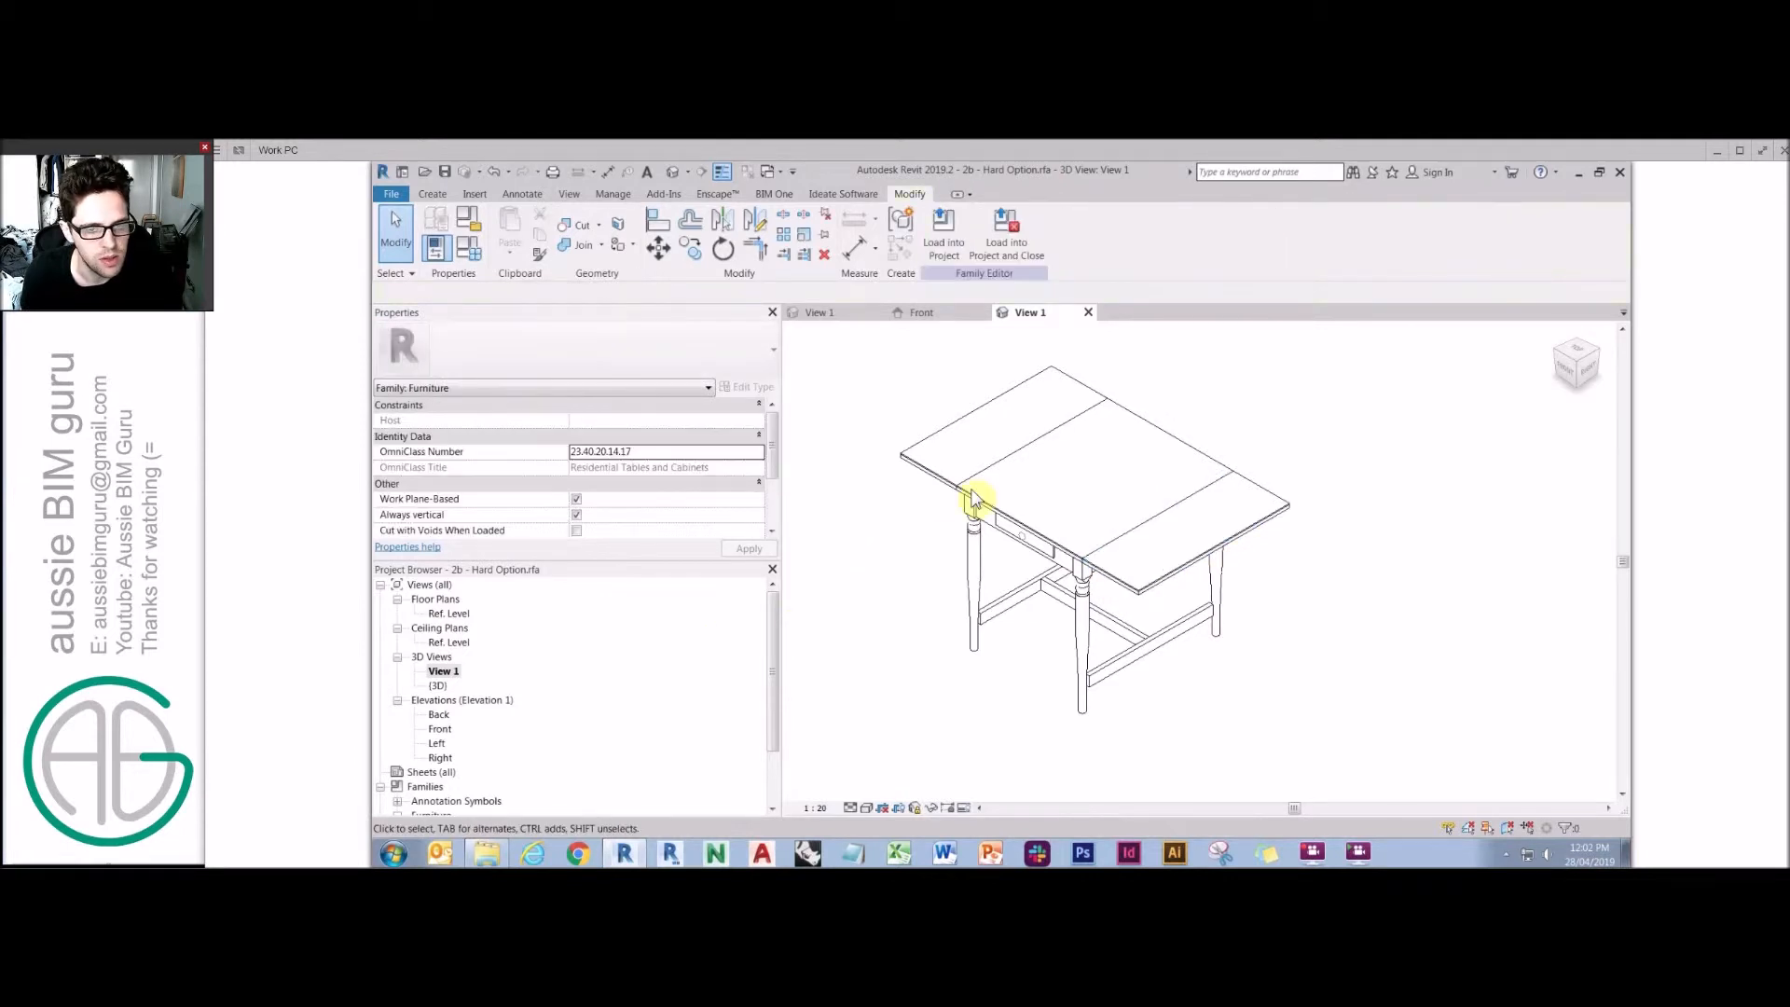
pyautogui.click(944, 493)
pyautogui.keyDown('ctrl'); pyautogui.click(1103, 572); pyautogui.keyUp('ctrl')
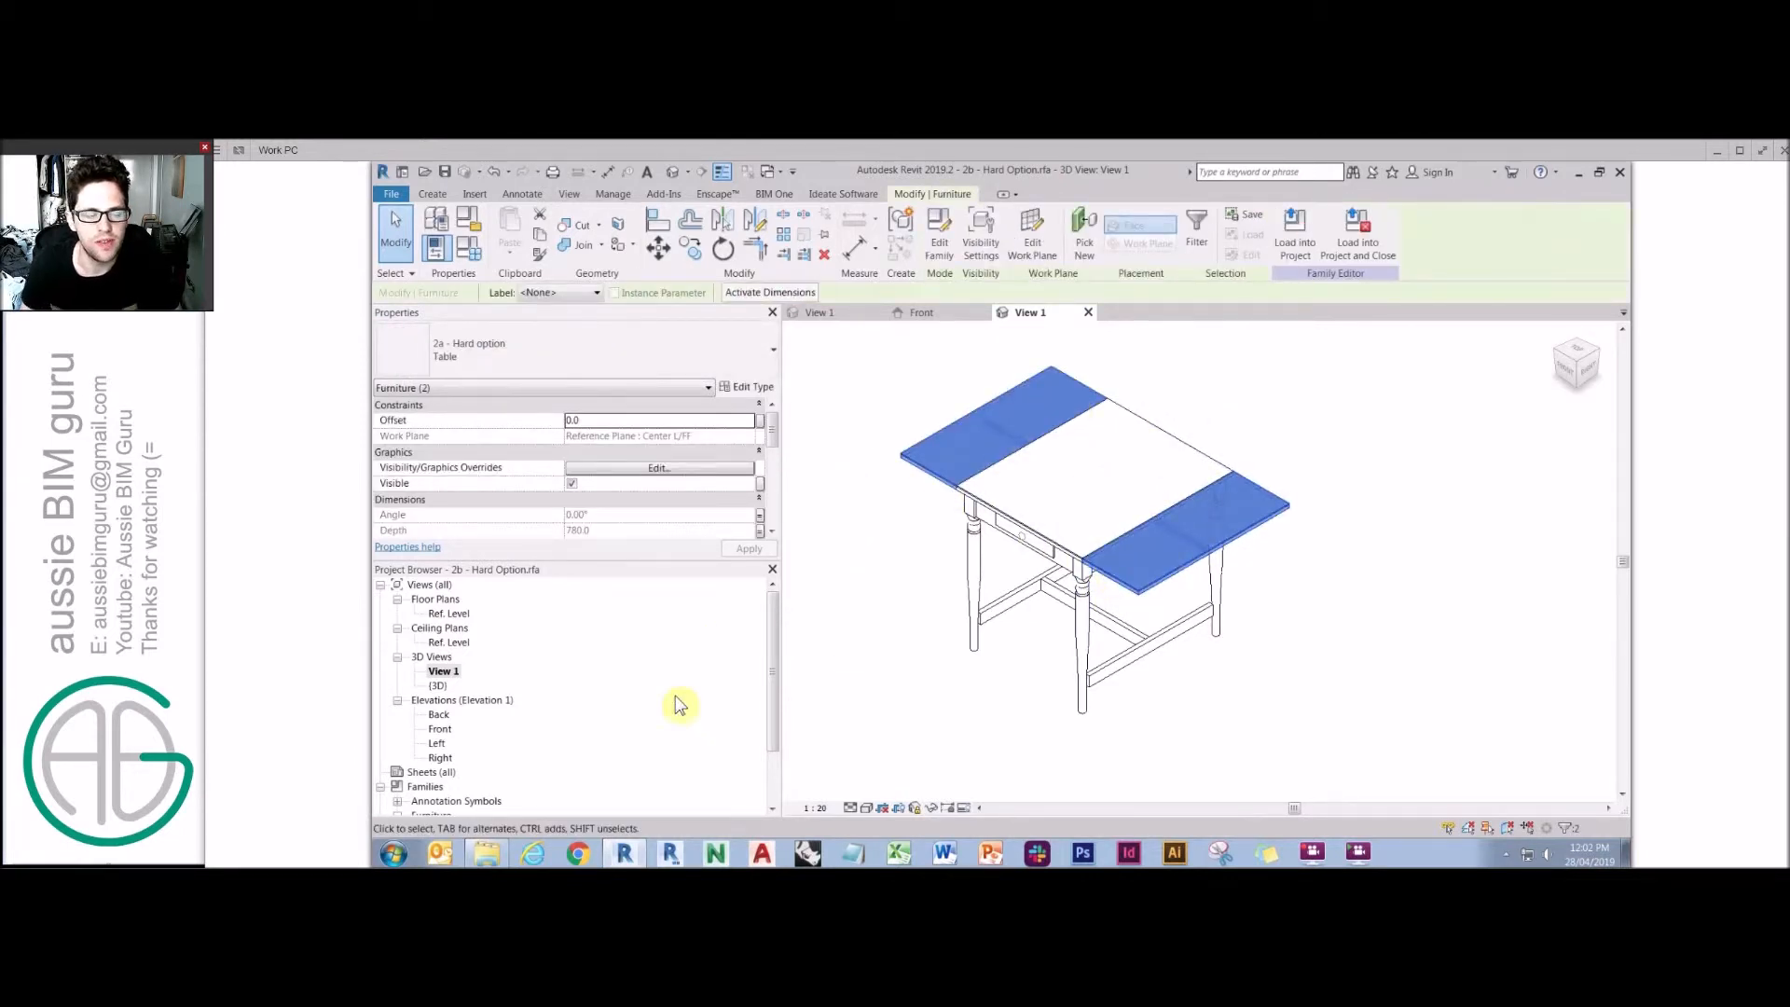
# Open the Ref. Level floor plan and zoom it to fit the window.
pyautogui.doubleClick(448, 613)
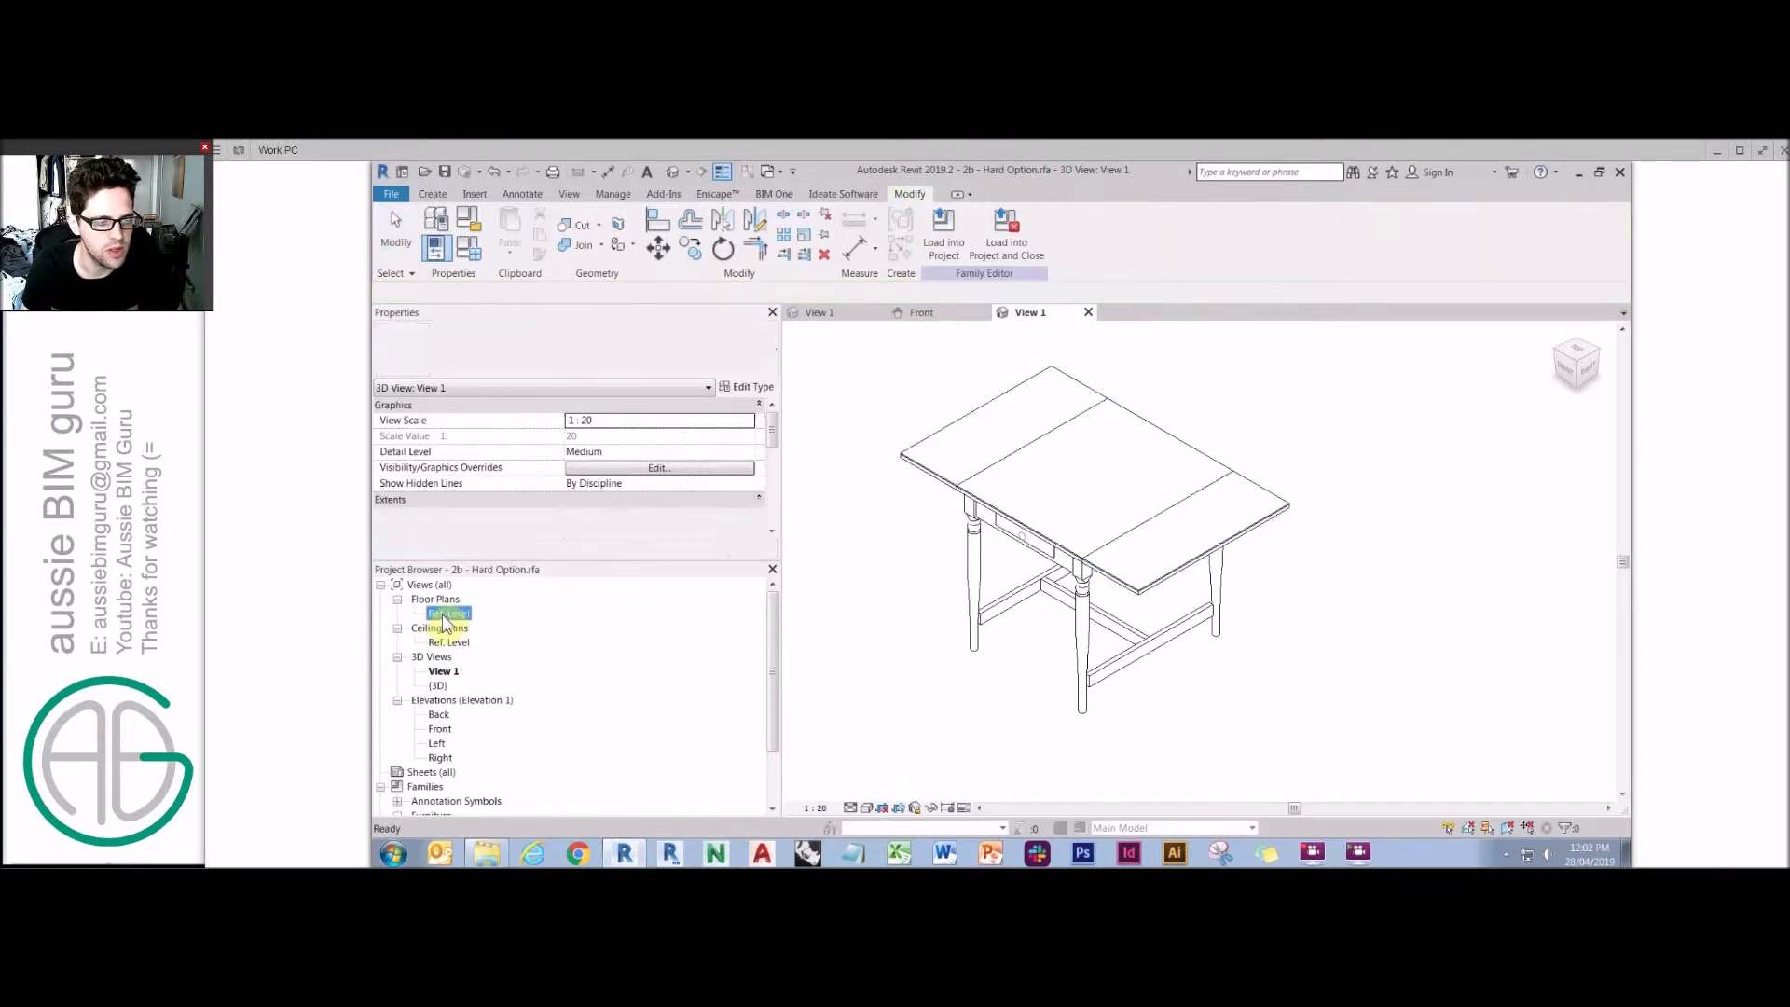
pyautogui.press('z')
pyautogui.press('e')
pyautogui.press('Escape')
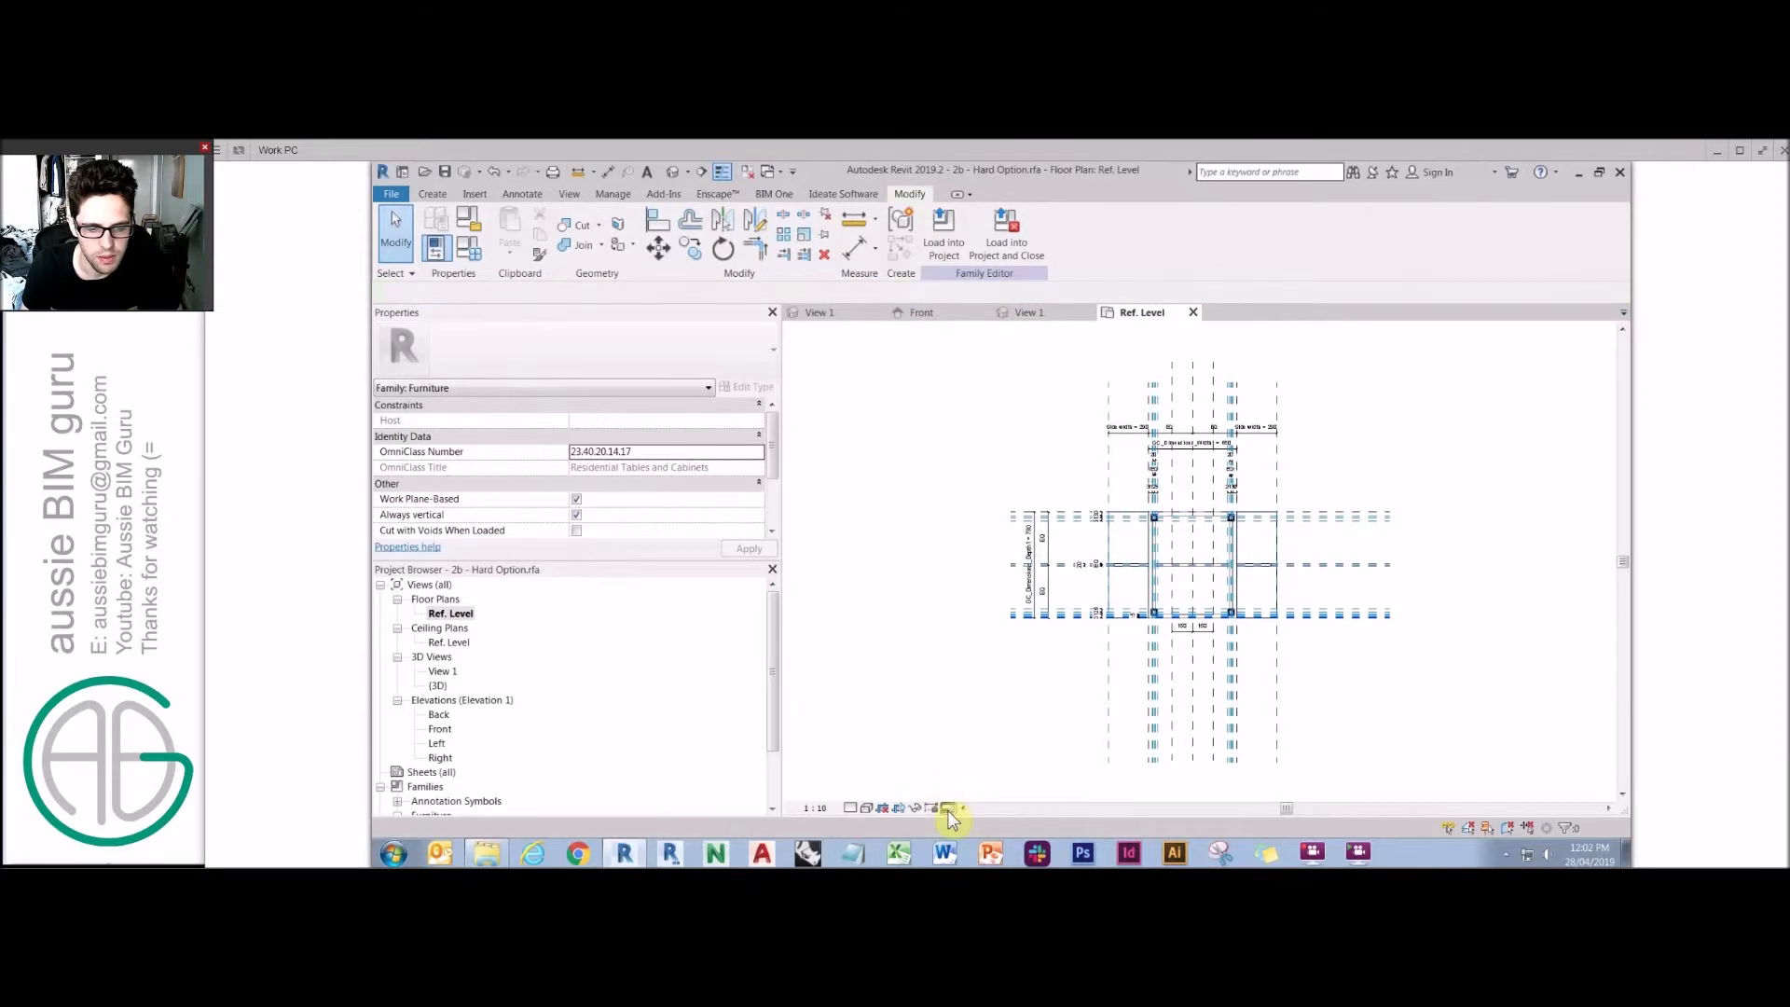
pyautogui.click(949, 807)
pyautogui.click(981, 789)
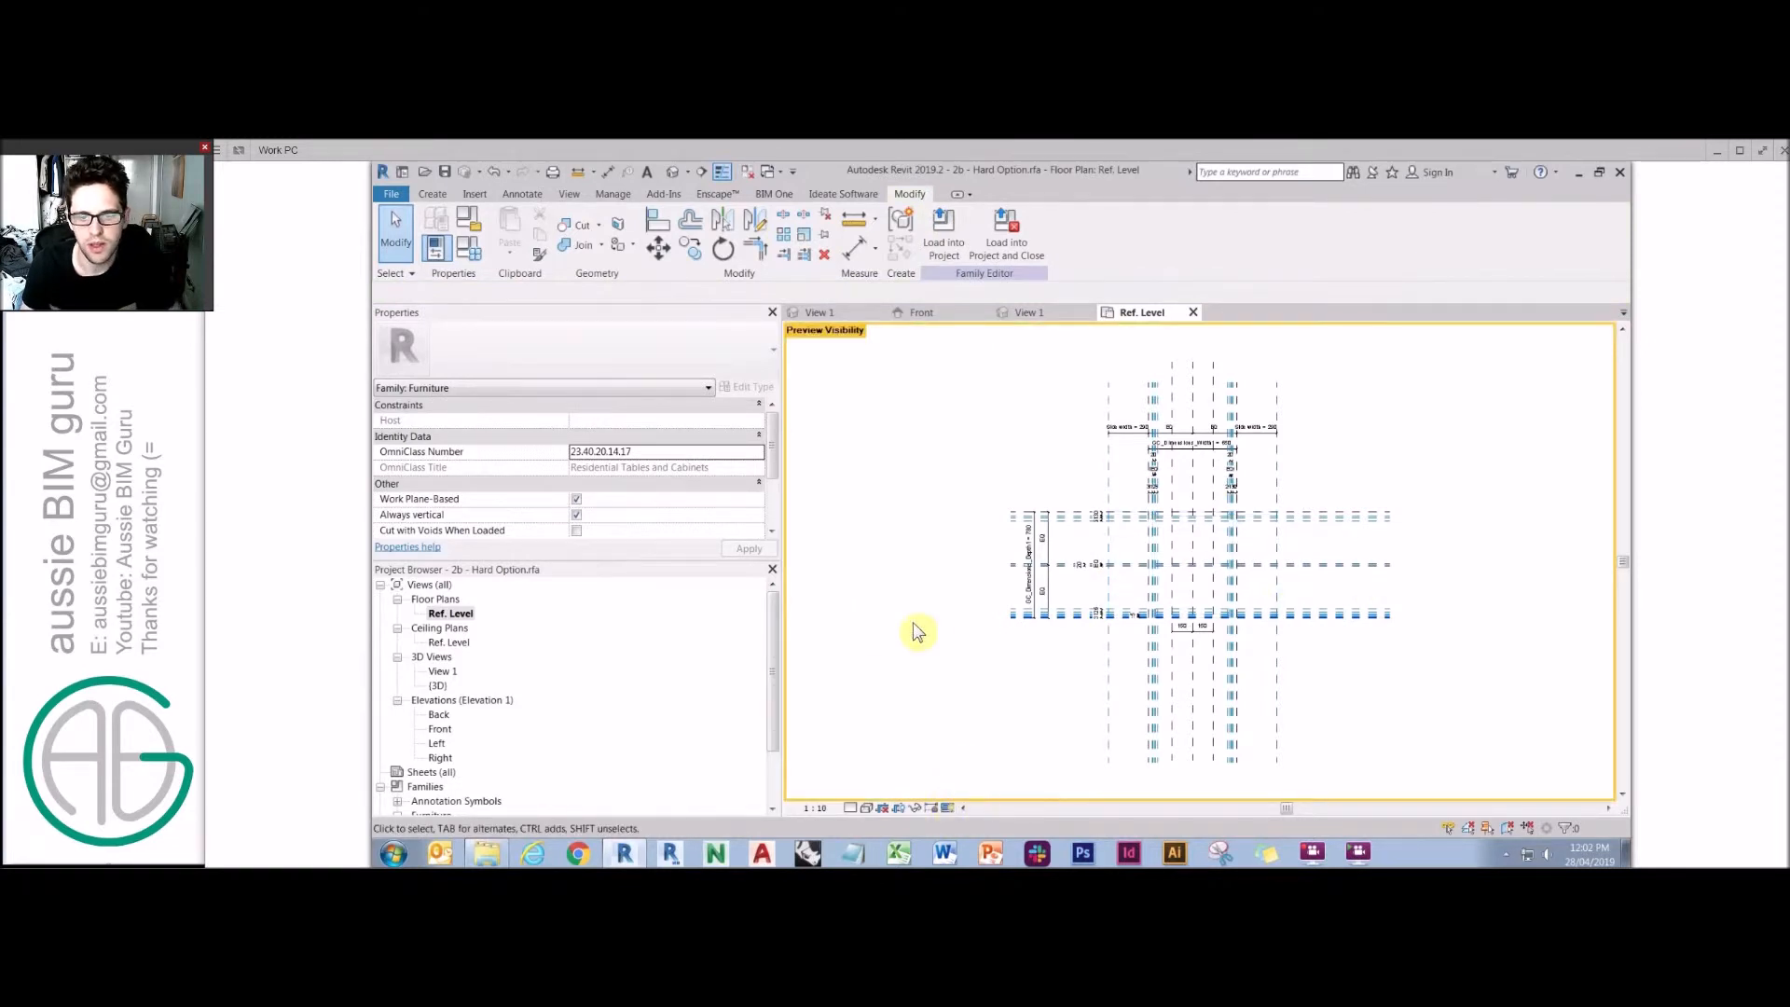
pyautogui.hotkey('ctrl', 'z')
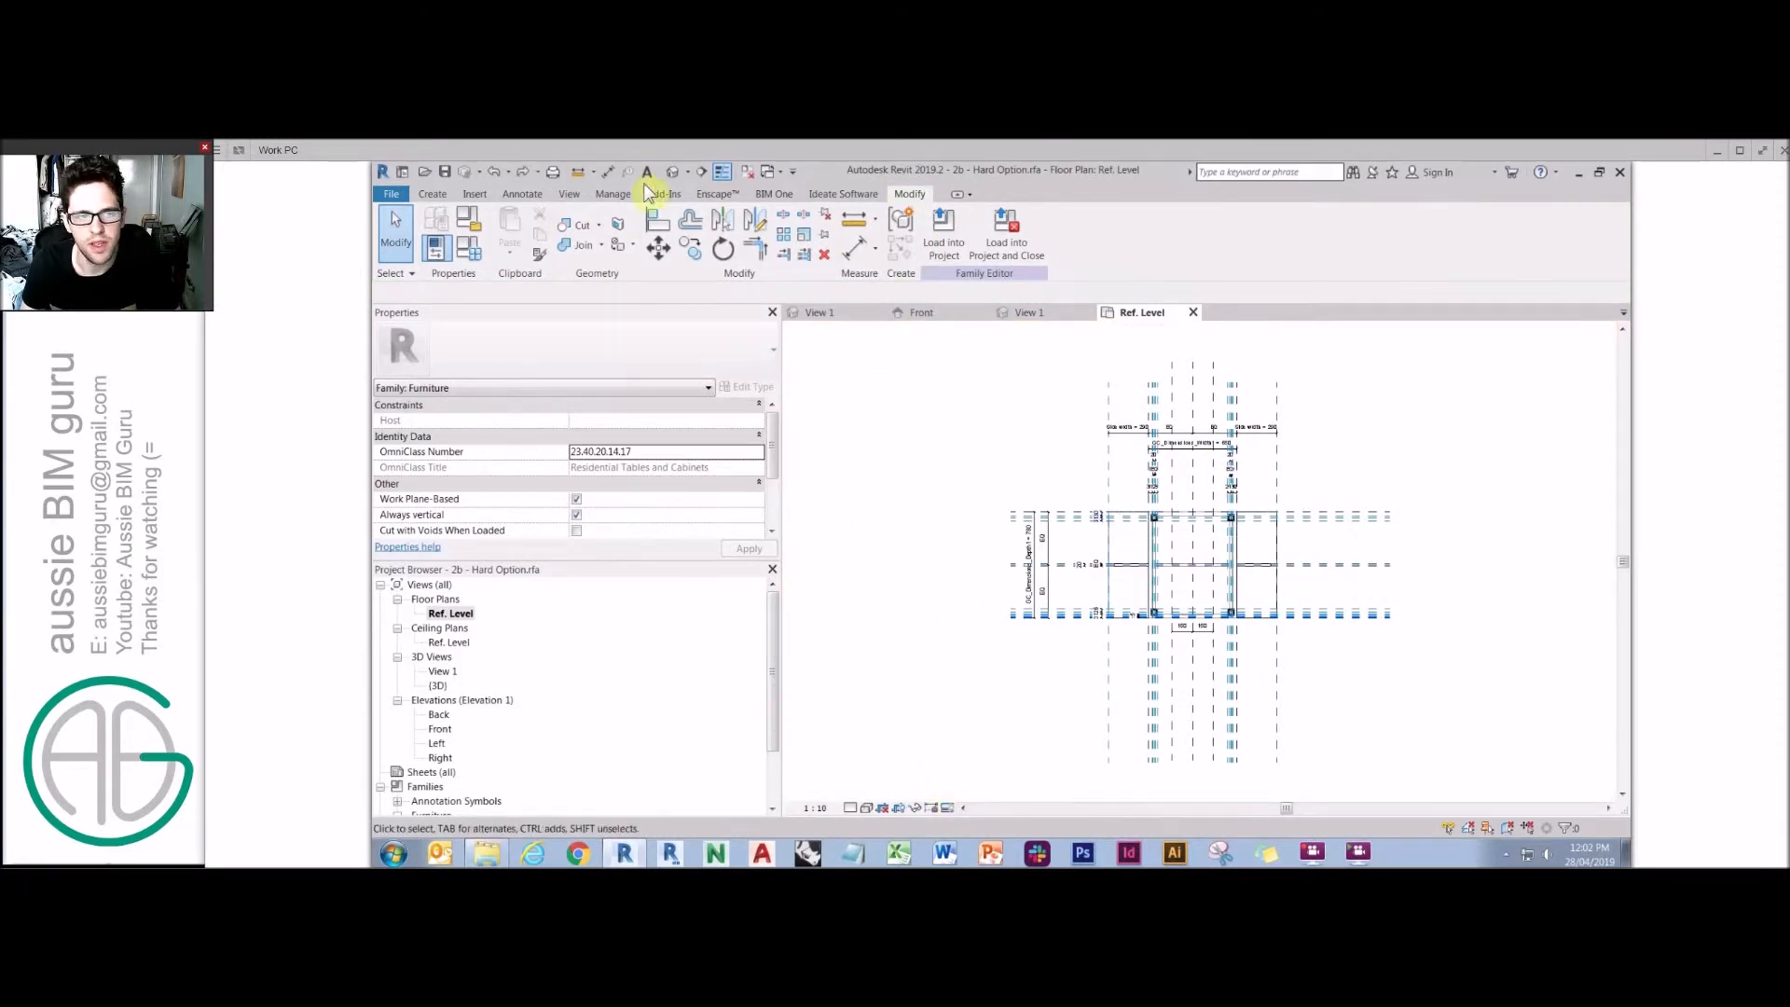
# Start a Masking Region and sketch a rectangle beside the table's plan on the right.
pyautogui.click(520, 194)
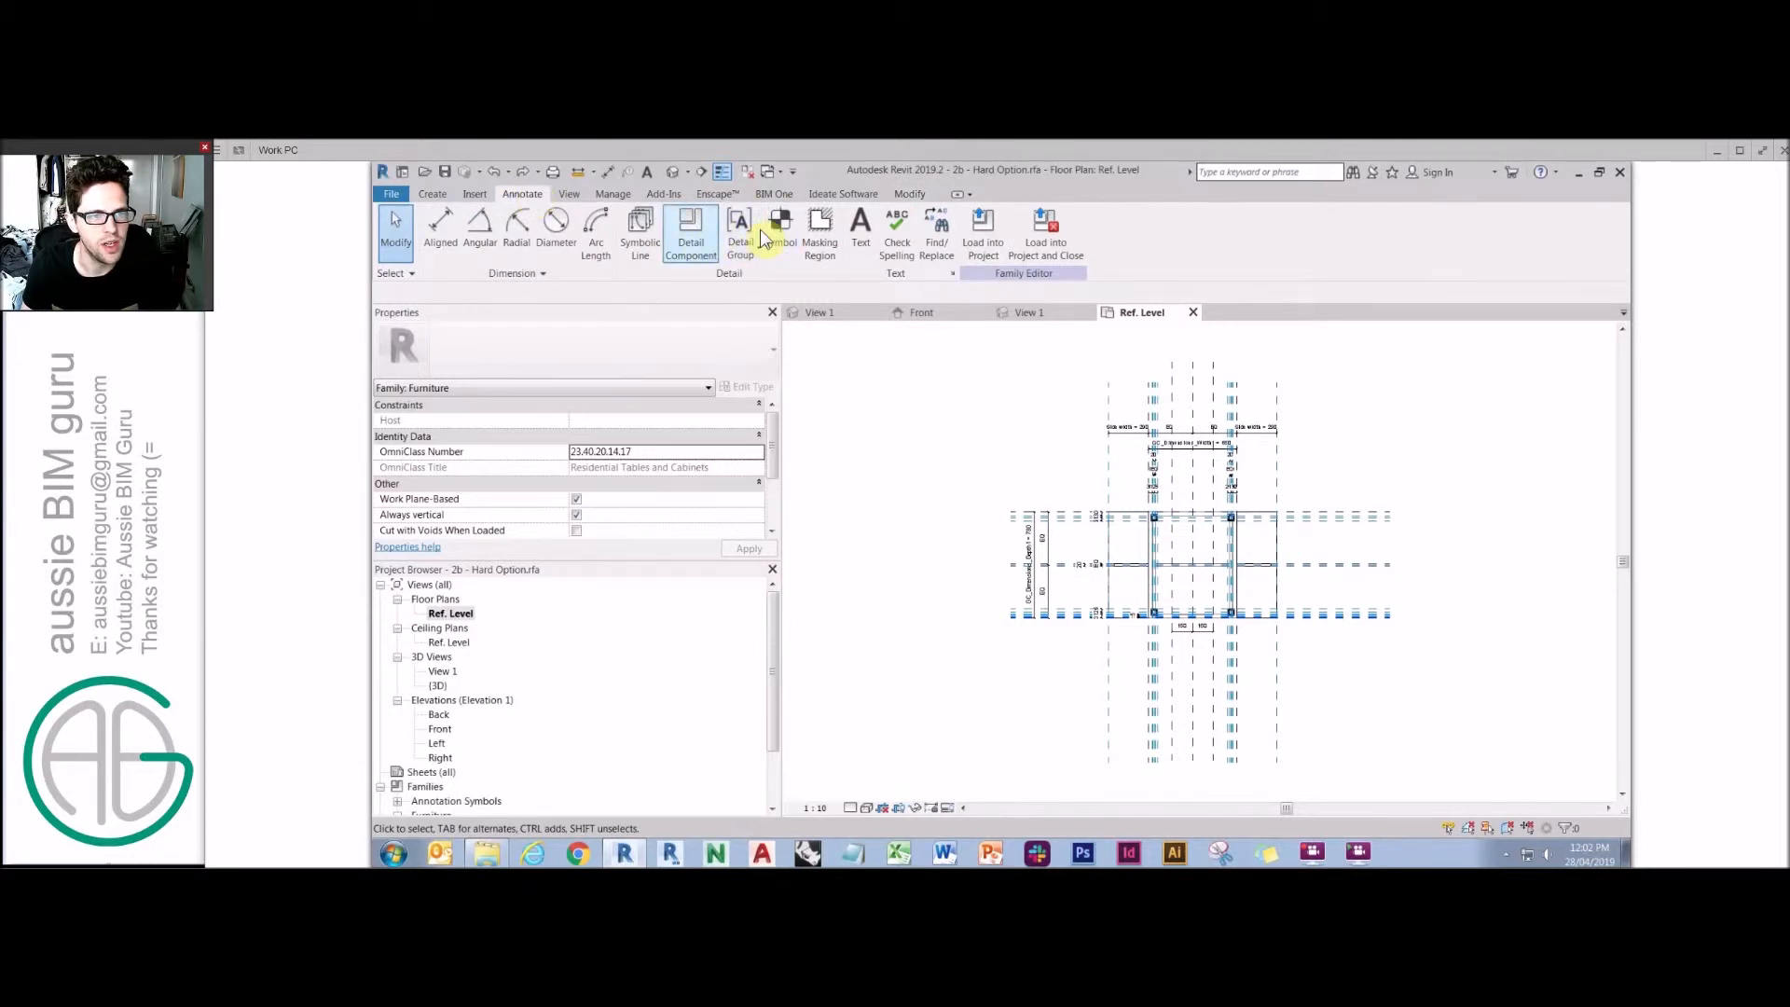
pyautogui.click(822, 240)
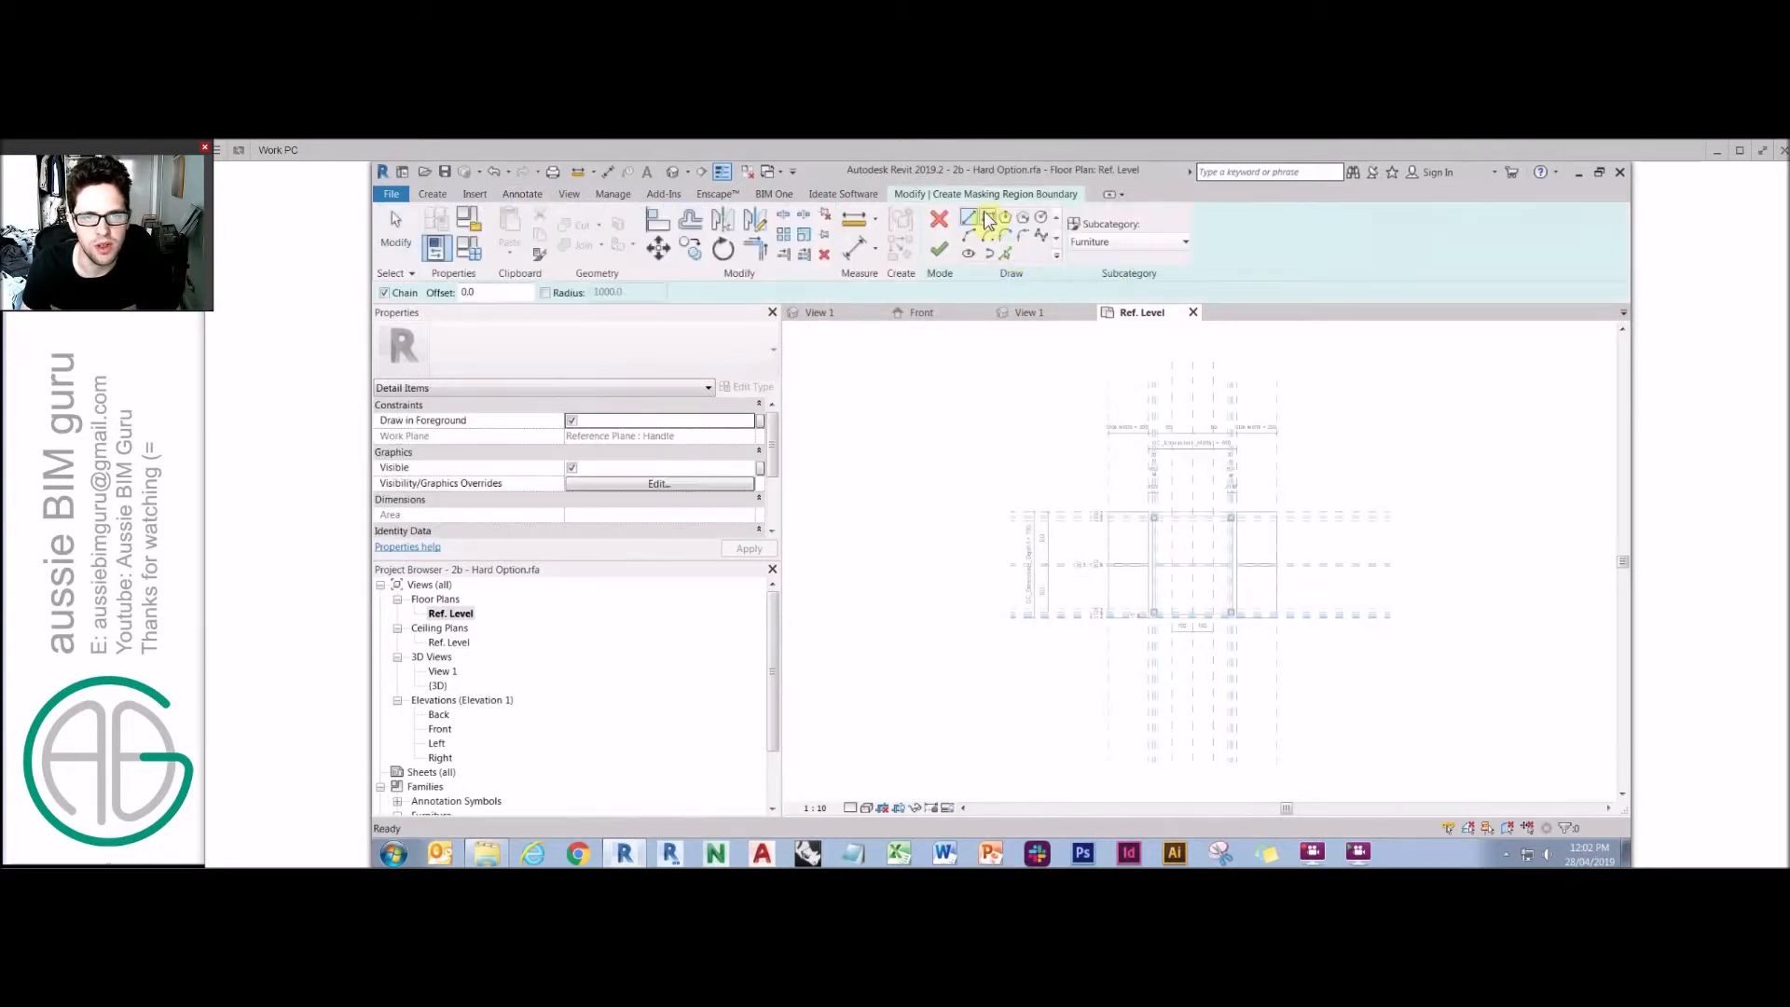
pyautogui.click(1143, 246)
pyautogui.click(1146, 253)
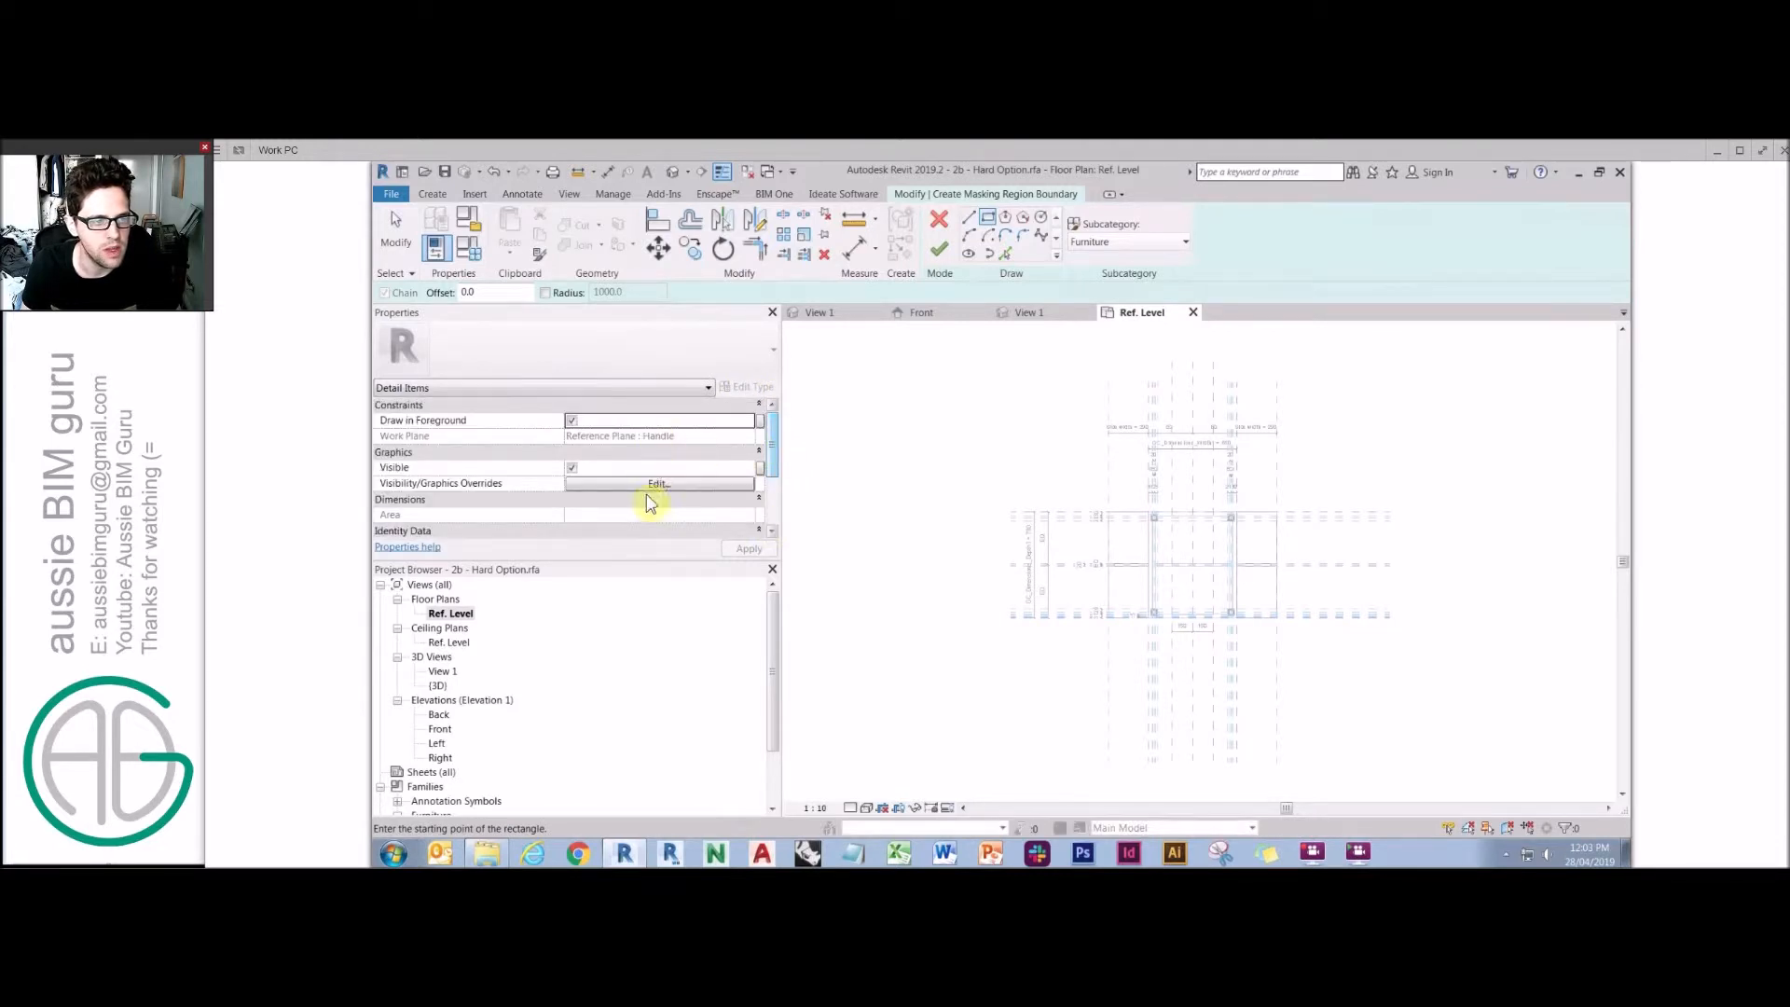
pyautogui.click(673, 487)
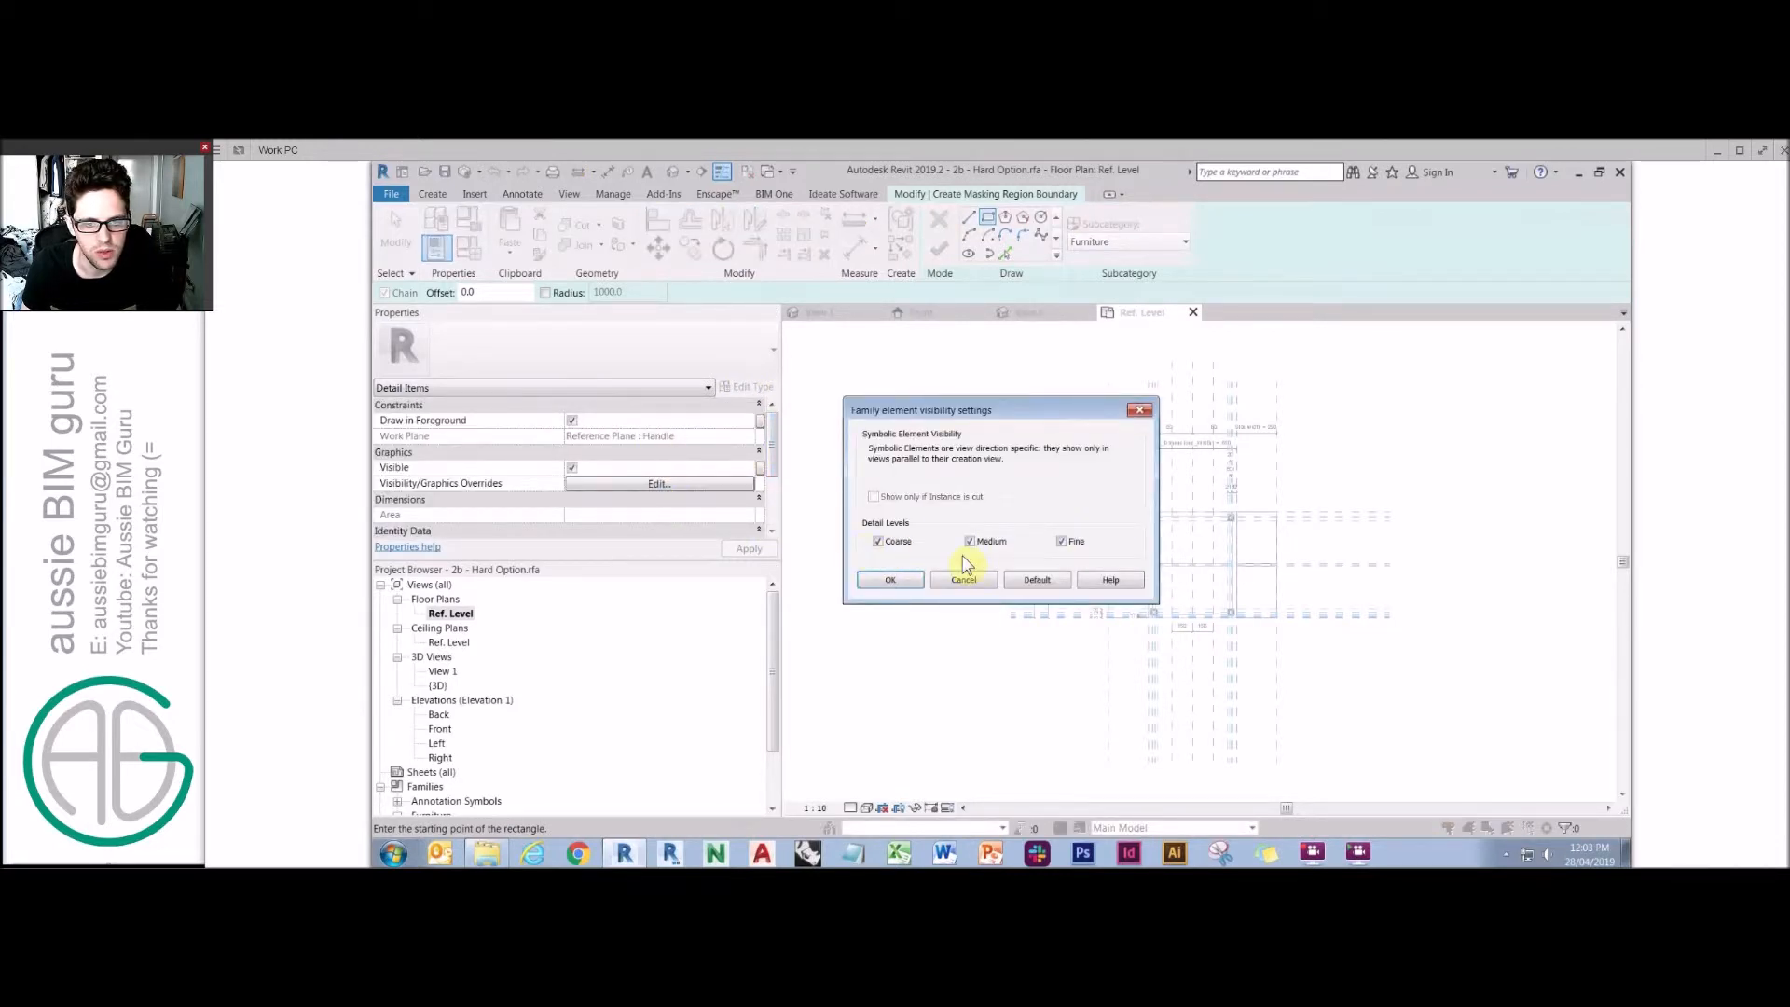
pyautogui.click(913, 589)
pyautogui.click(1299, 479)
pyautogui.click(1377, 583)
# Align the masking region's edges to the right leaf's reference planes and finish the region.
pyautogui.press('a')
pyautogui.press('l')
pyautogui.scroll(3, 1314, 617)
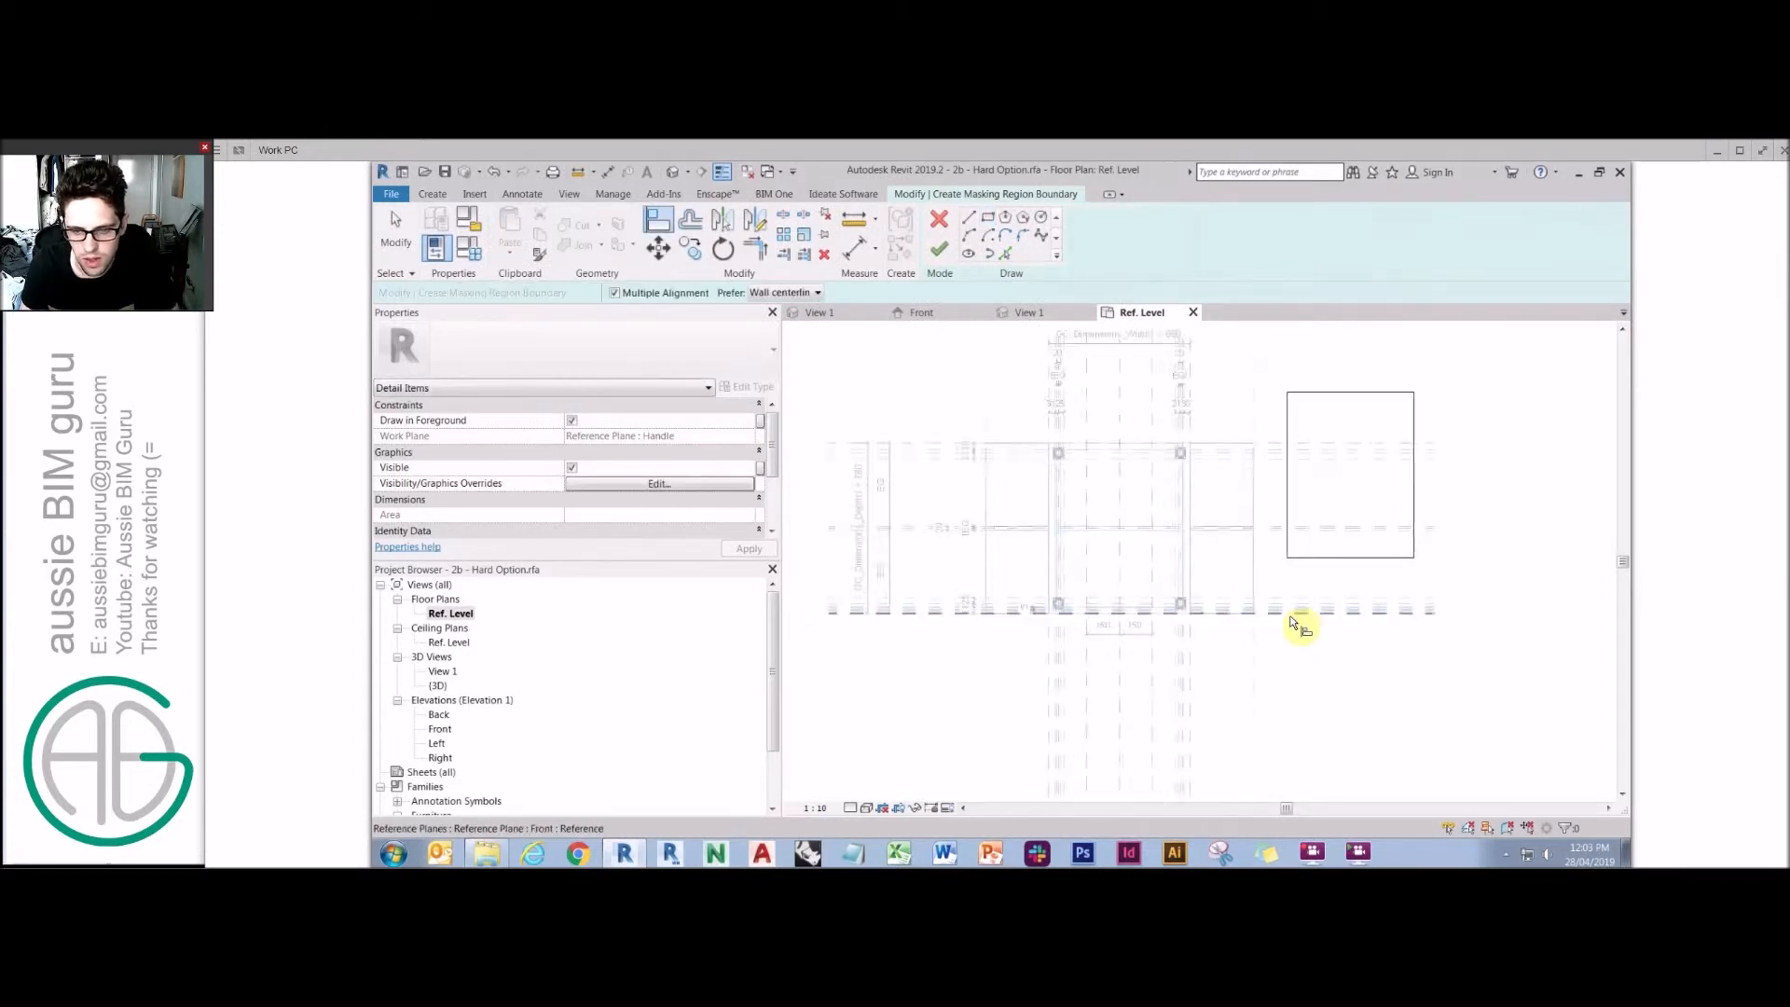
pyautogui.click(1296, 611)
pyautogui.click(1326, 542)
pyautogui.click(1154, 590)
pyautogui.click(991, 630)
pyautogui.click(1286, 523)
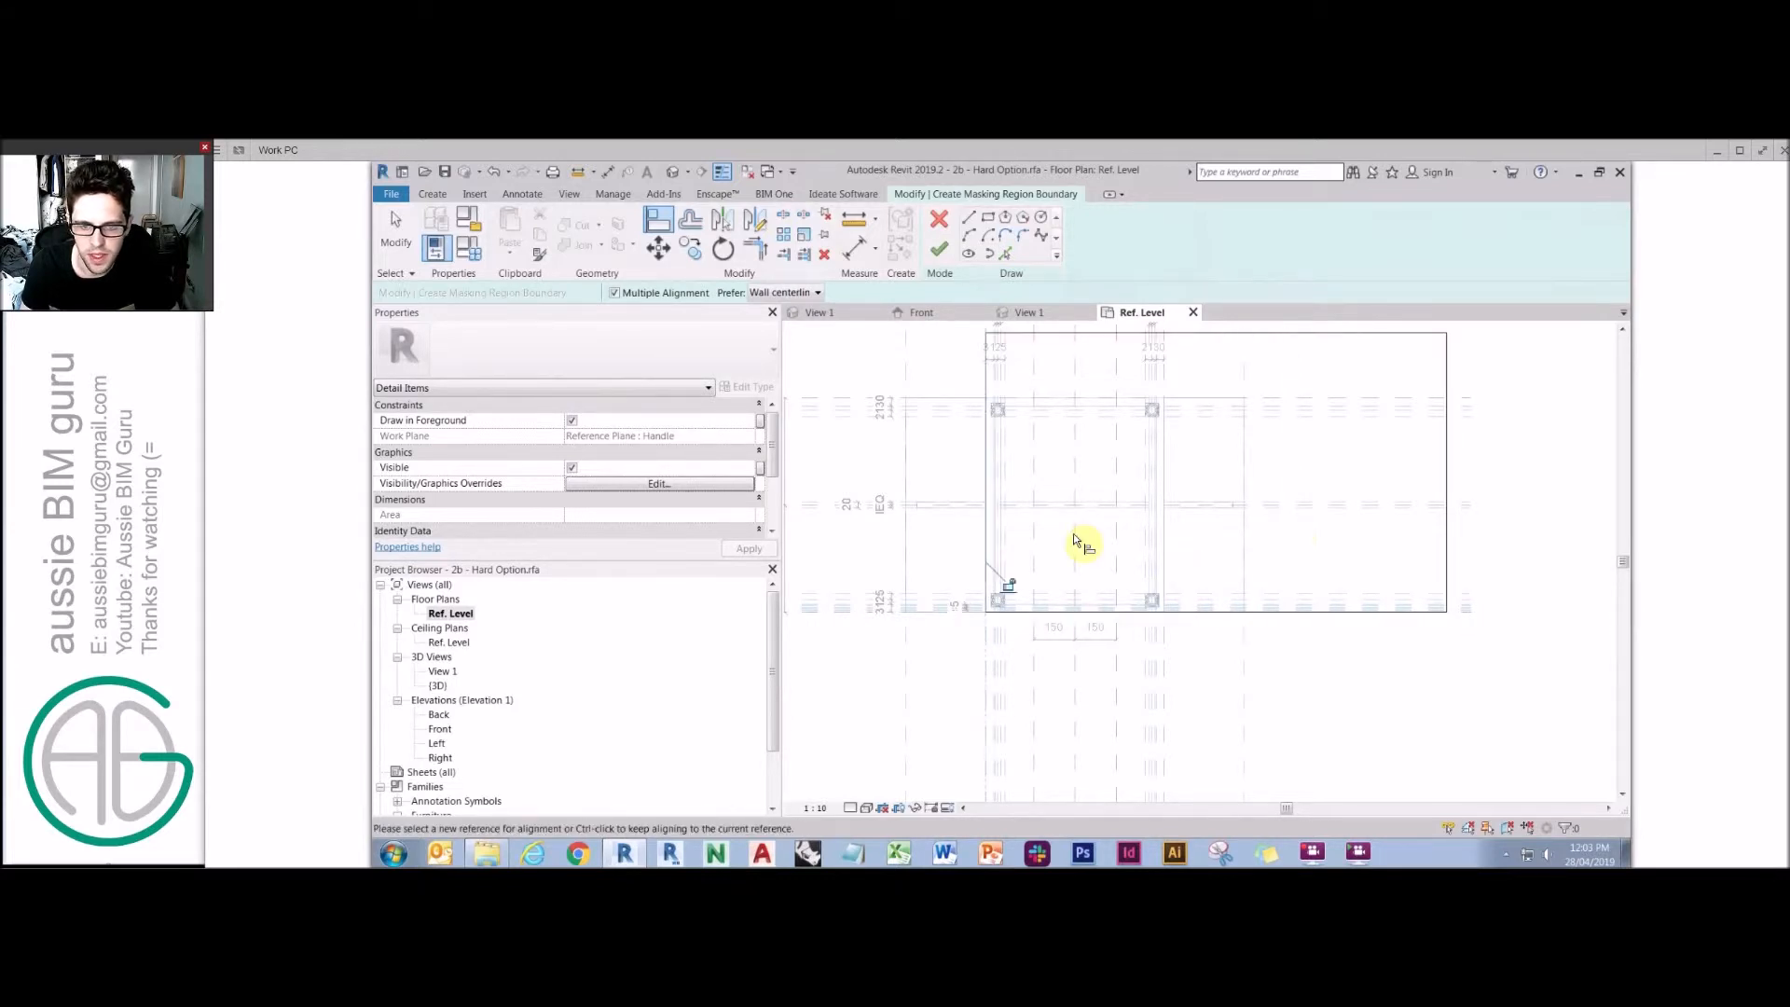
pyautogui.click(1164, 642)
pyautogui.click(1446, 558)
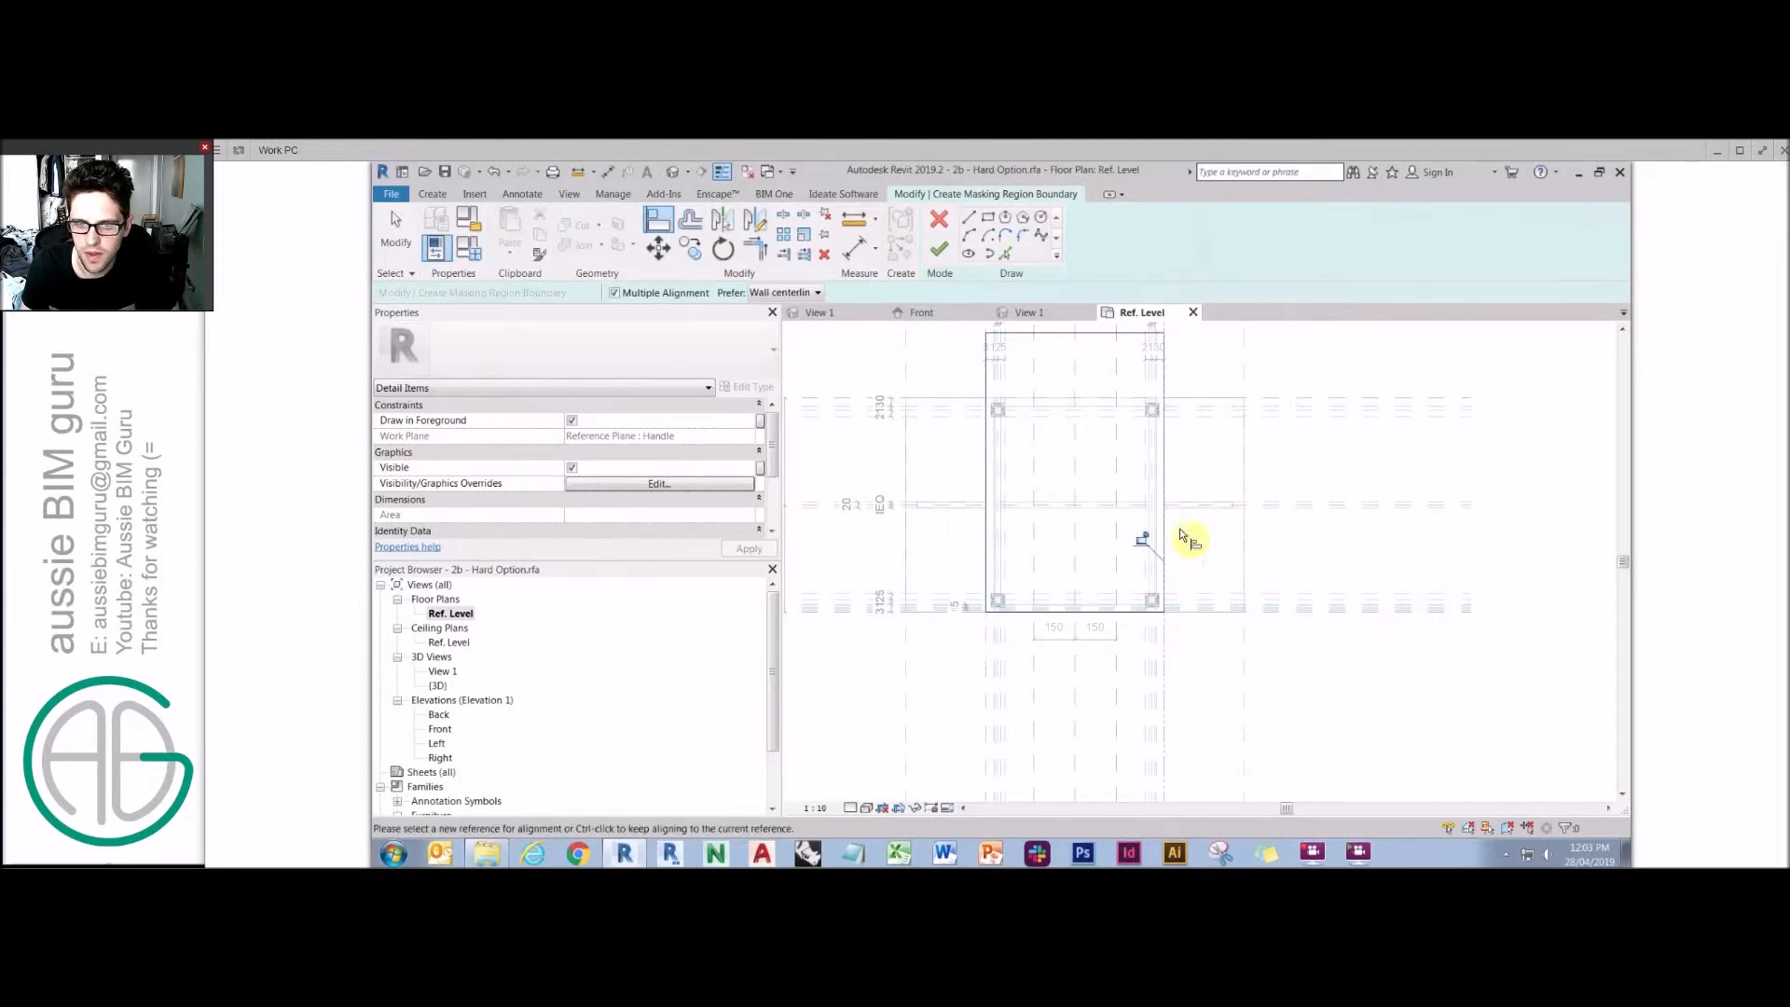
pyautogui.click(1117, 333)
pyautogui.click(940, 250)
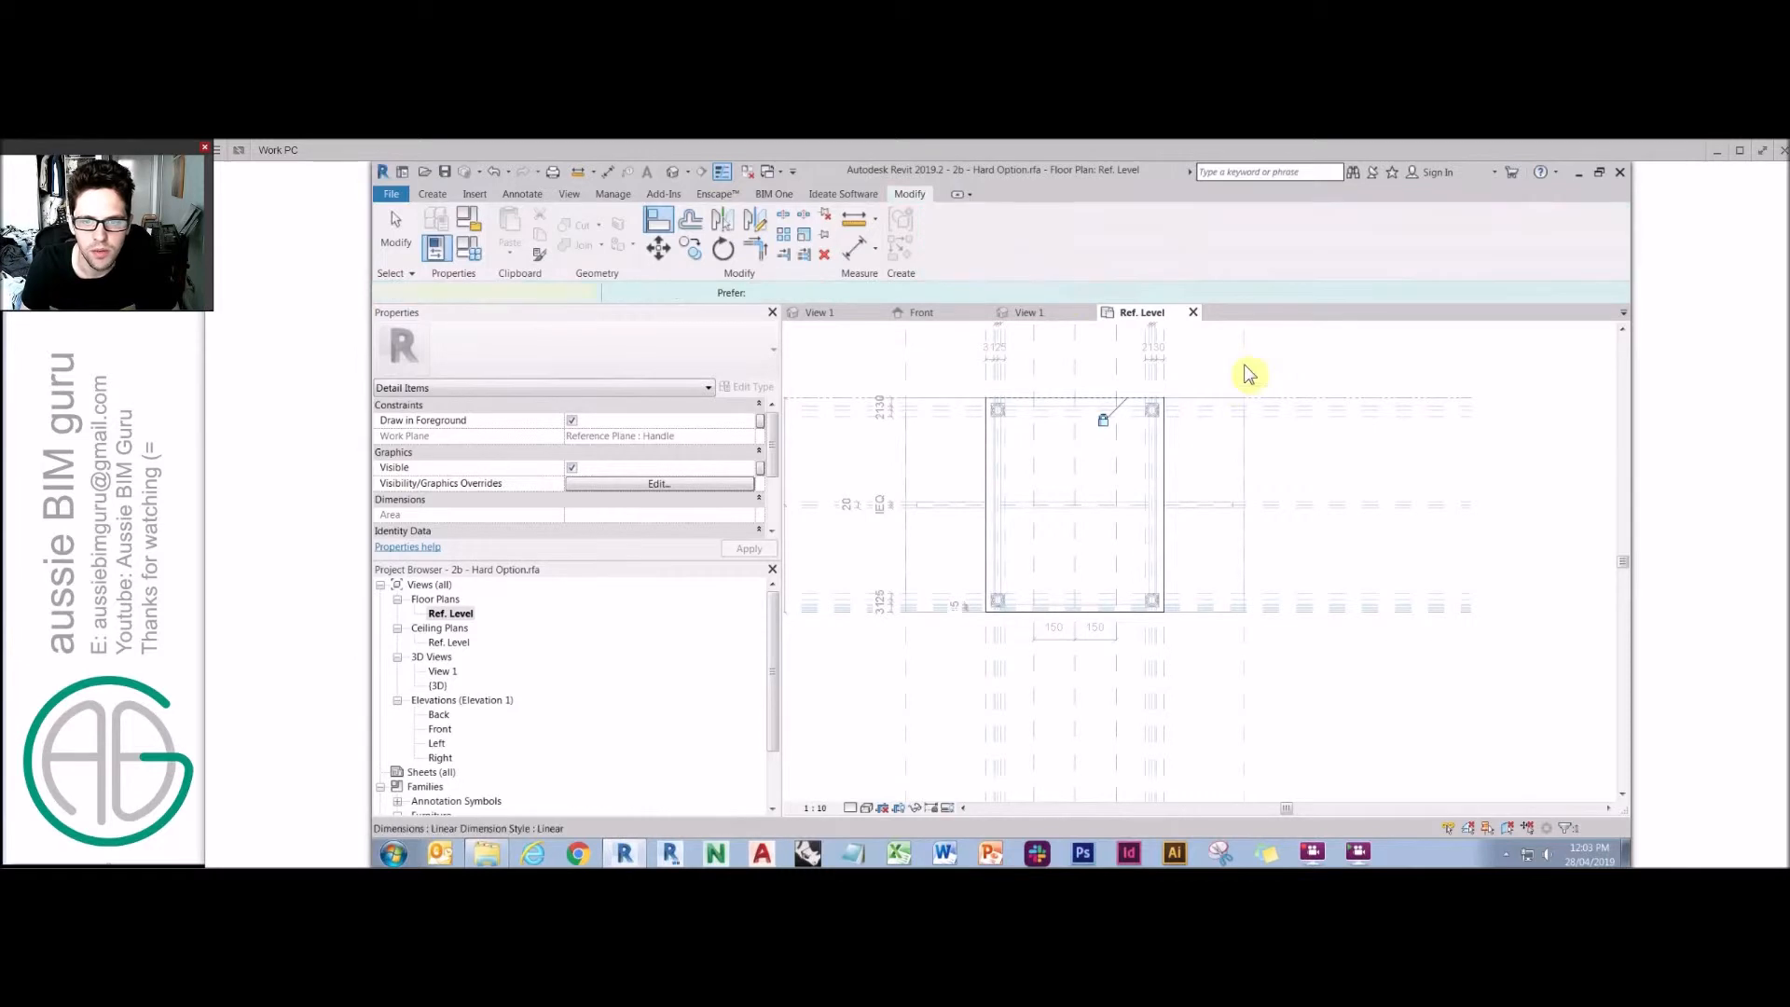
pyautogui.moveTo(1307, 355); pyautogui.dragTo(1318, 400, button='middle')
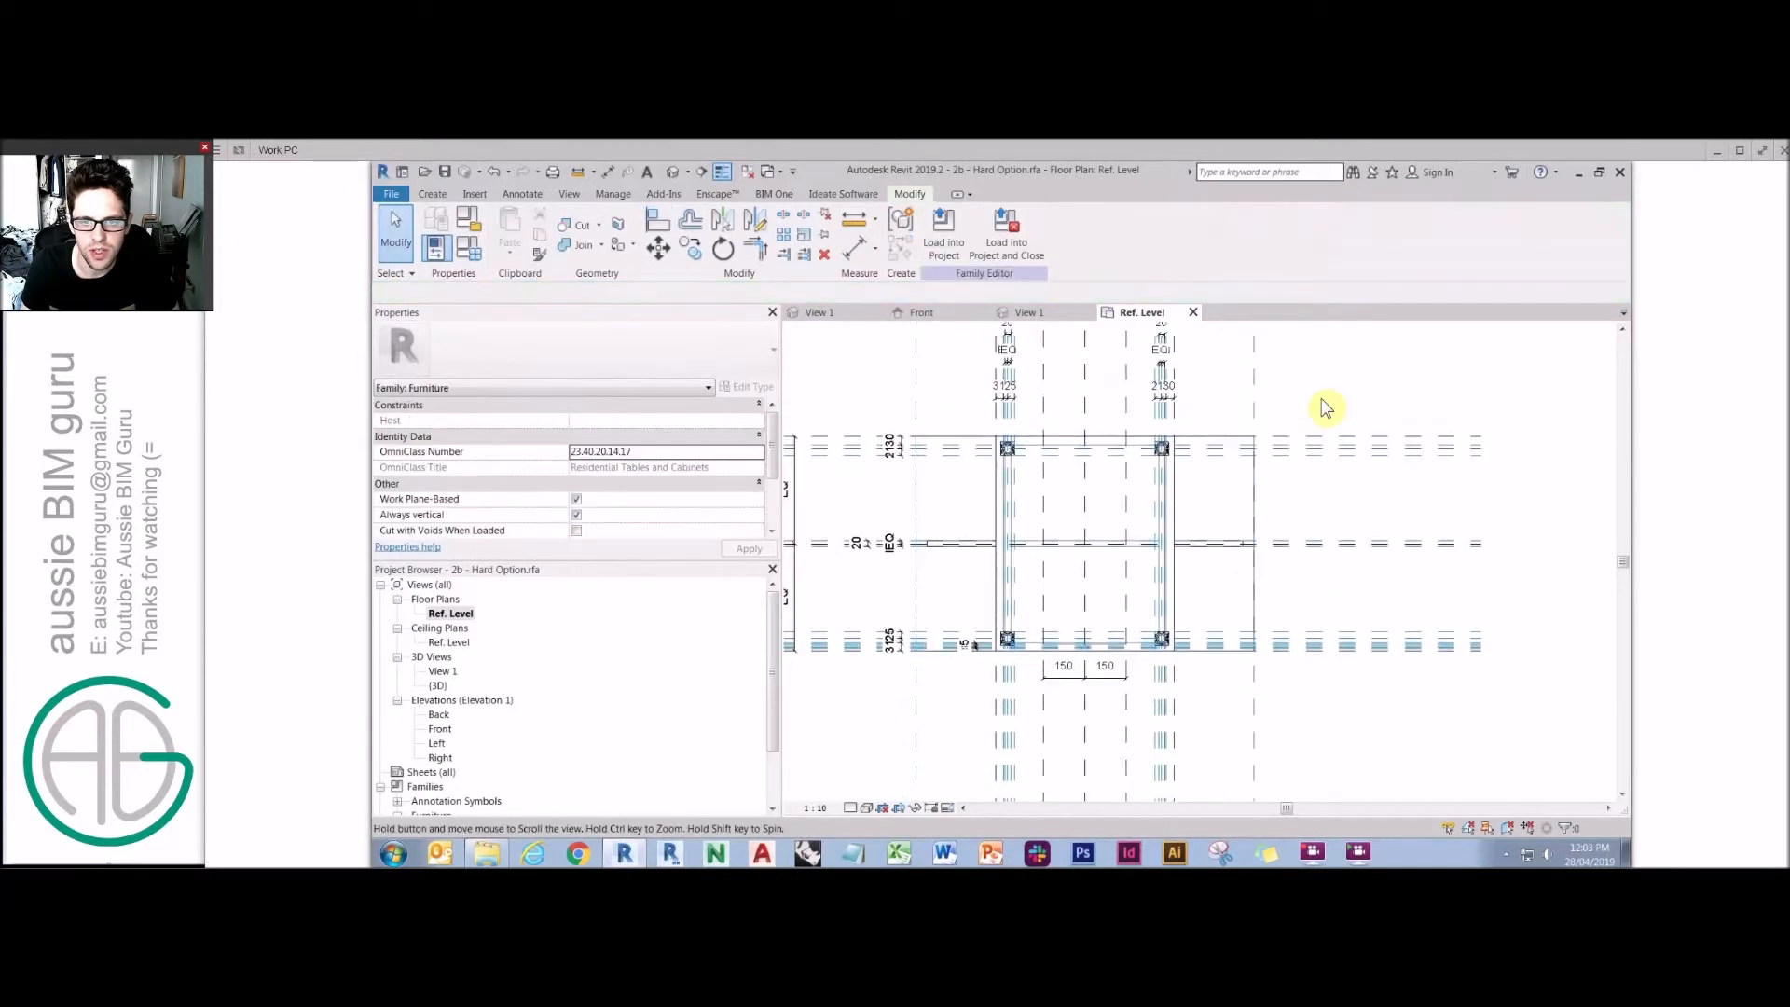
# Draw Hidden Lines symbolic lines along the right leaf's outer edges.
pyautogui.click(524, 196)
pyautogui.click(629, 236)
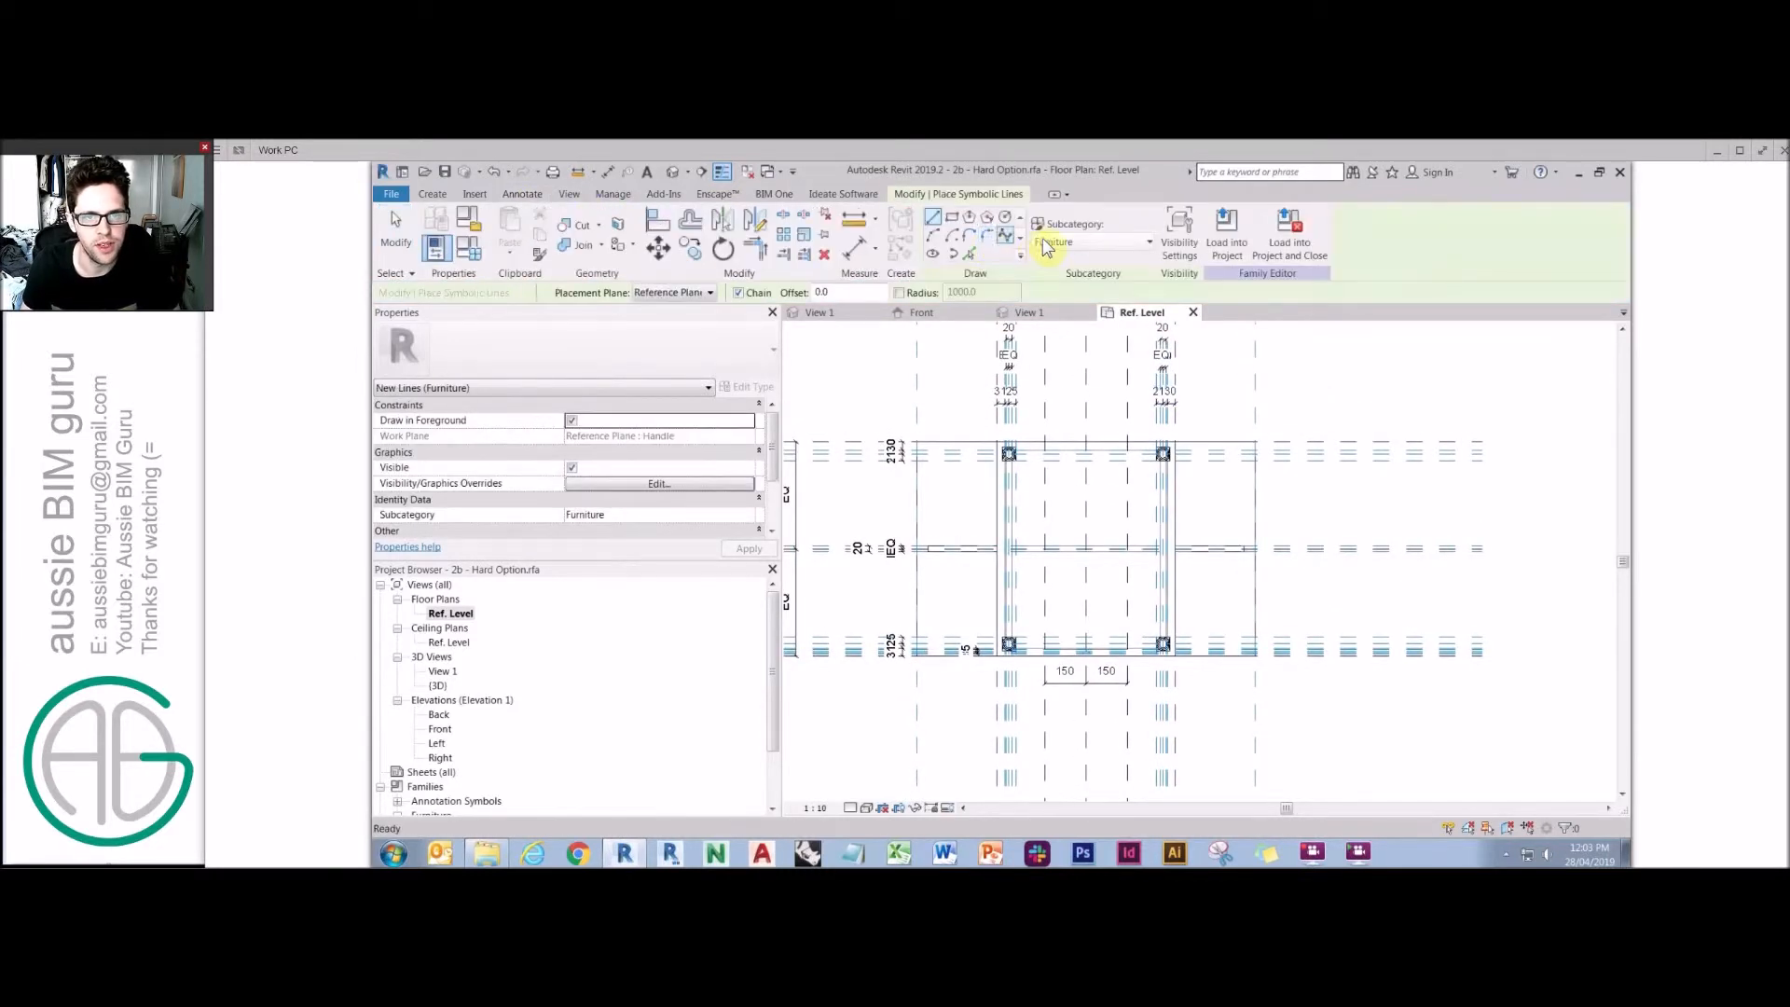
pyautogui.click(1053, 241)
pyautogui.click(1073, 298)
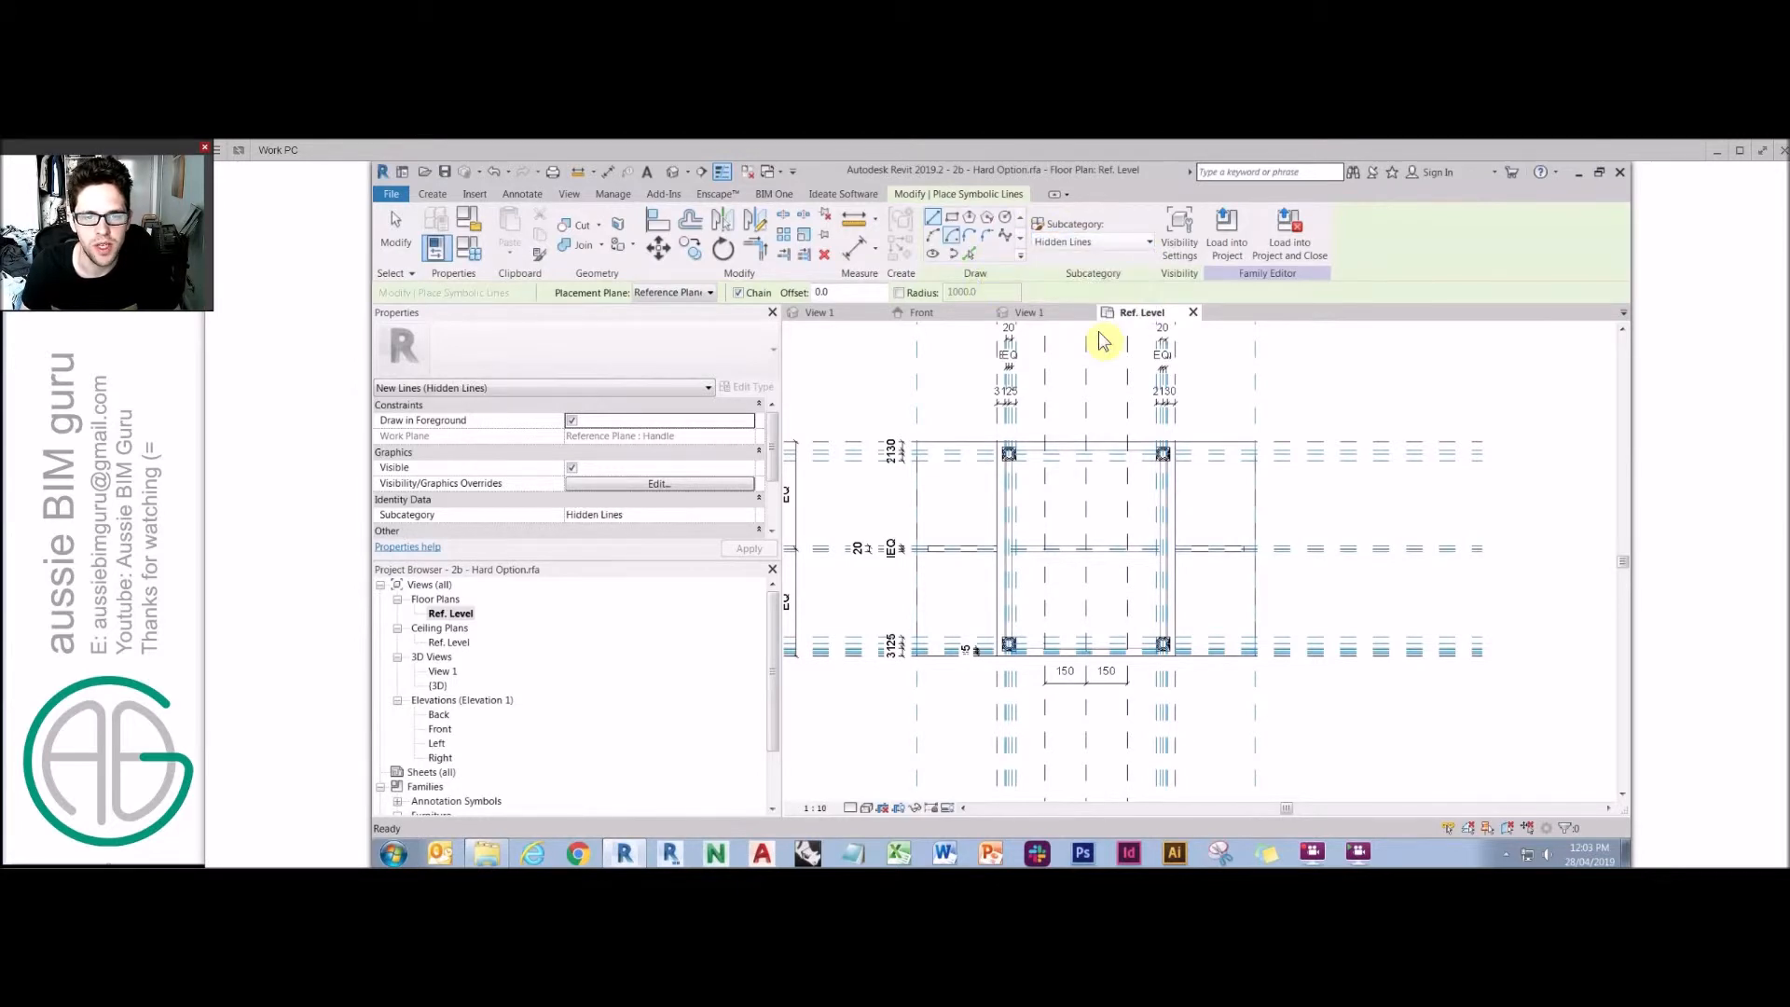
pyautogui.scroll(1, 1197, 416)
pyautogui.click(1283, 429)
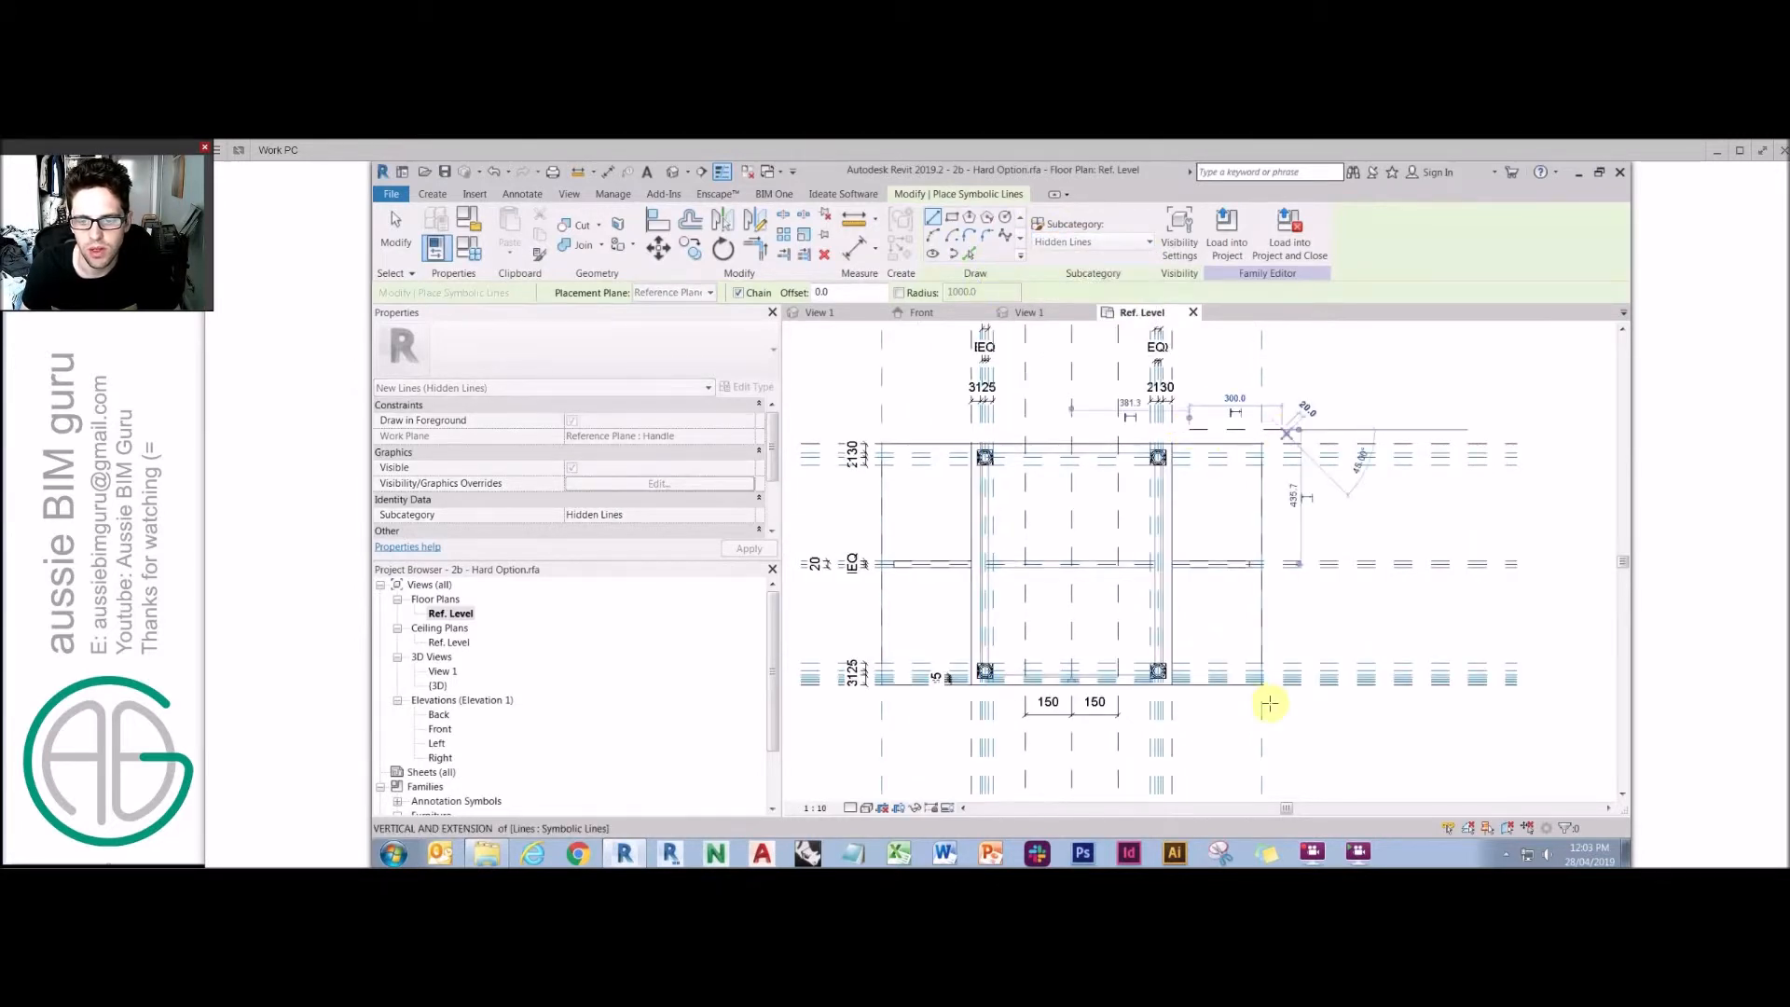
pyautogui.click(1283, 701)
pyautogui.click(1208, 701)
pyautogui.press('Escape')
pyautogui.press('Escape')
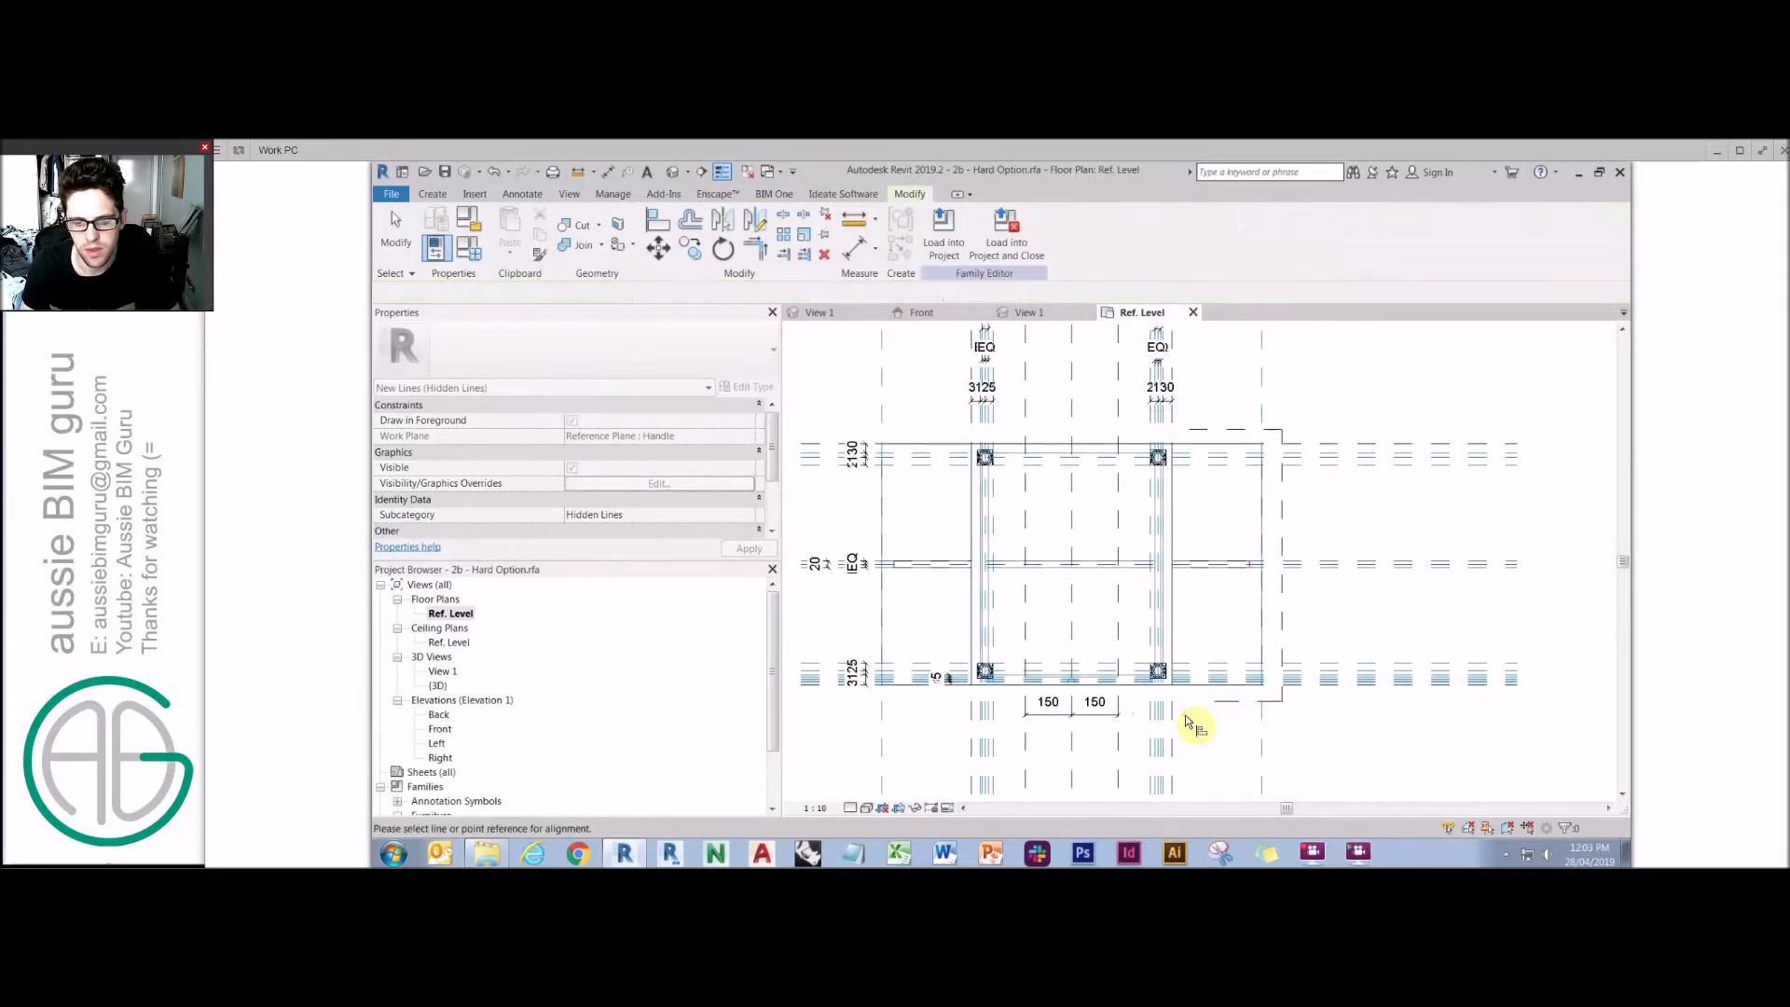
# Align the symbolic lines' ends to the leaf's edge reference planes.
pyautogui.click(1174, 717)
pyautogui.click(1216, 701)
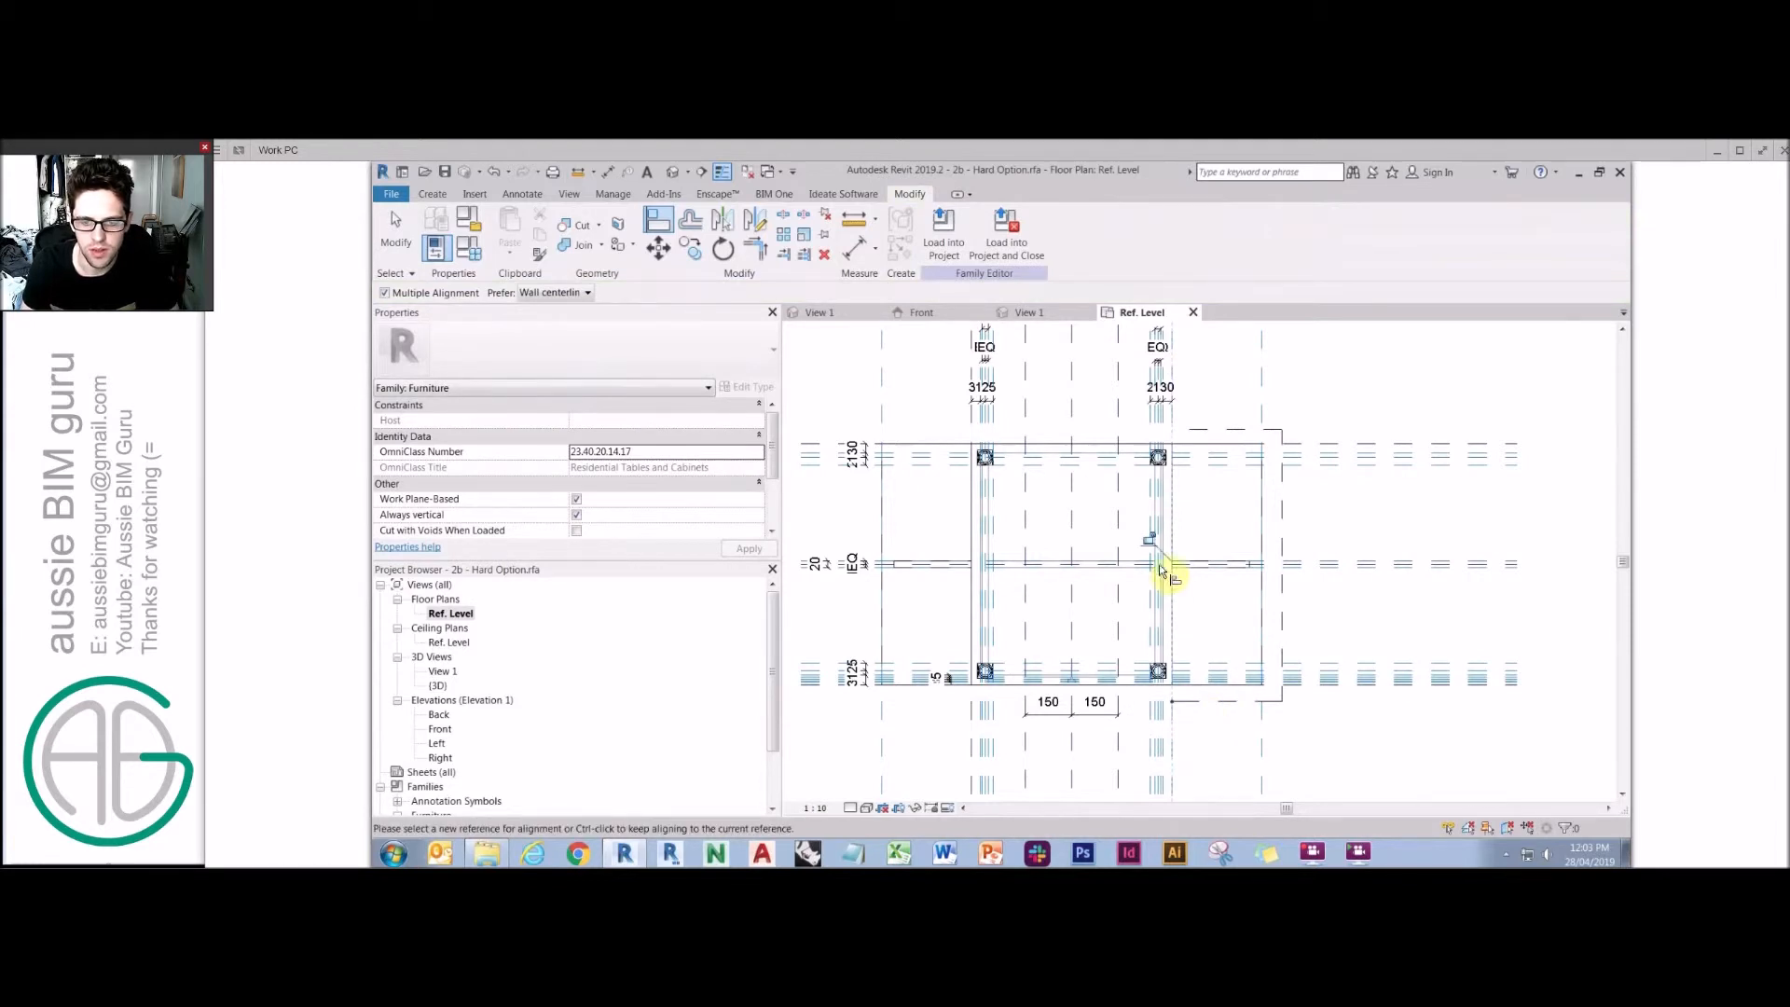
pyautogui.click(1172, 398)
pyautogui.click(1188, 429)
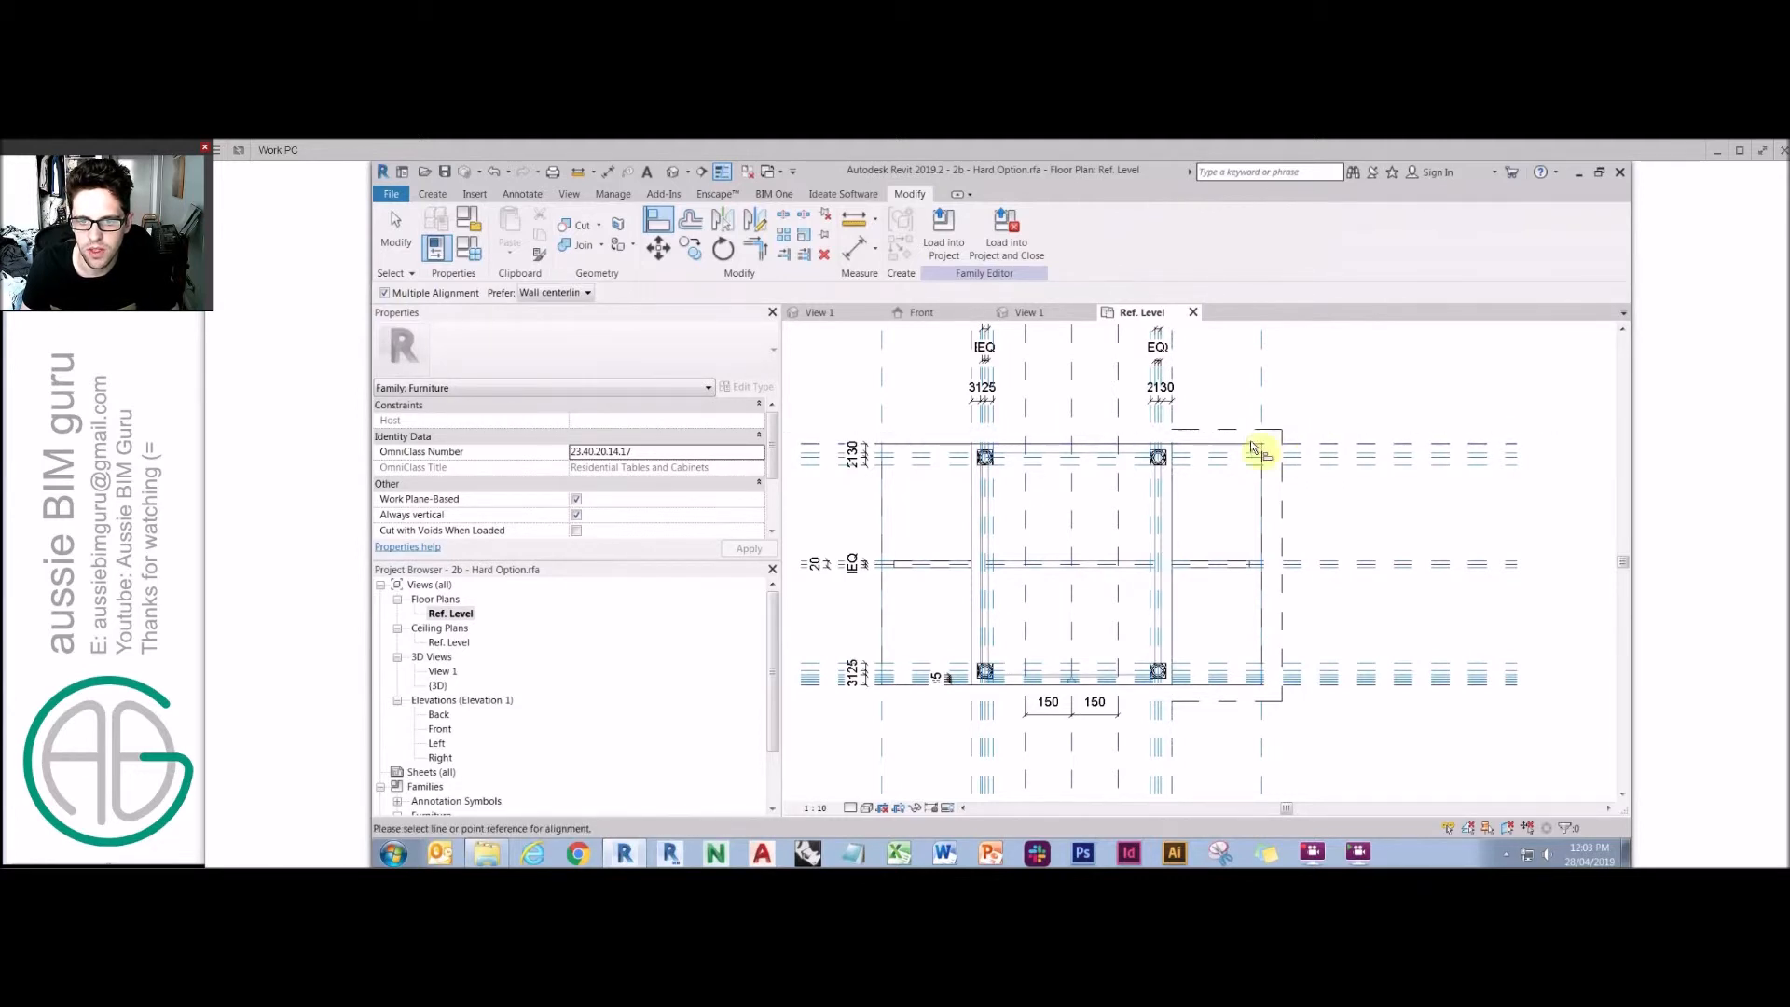
pyautogui.click(1317, 447)
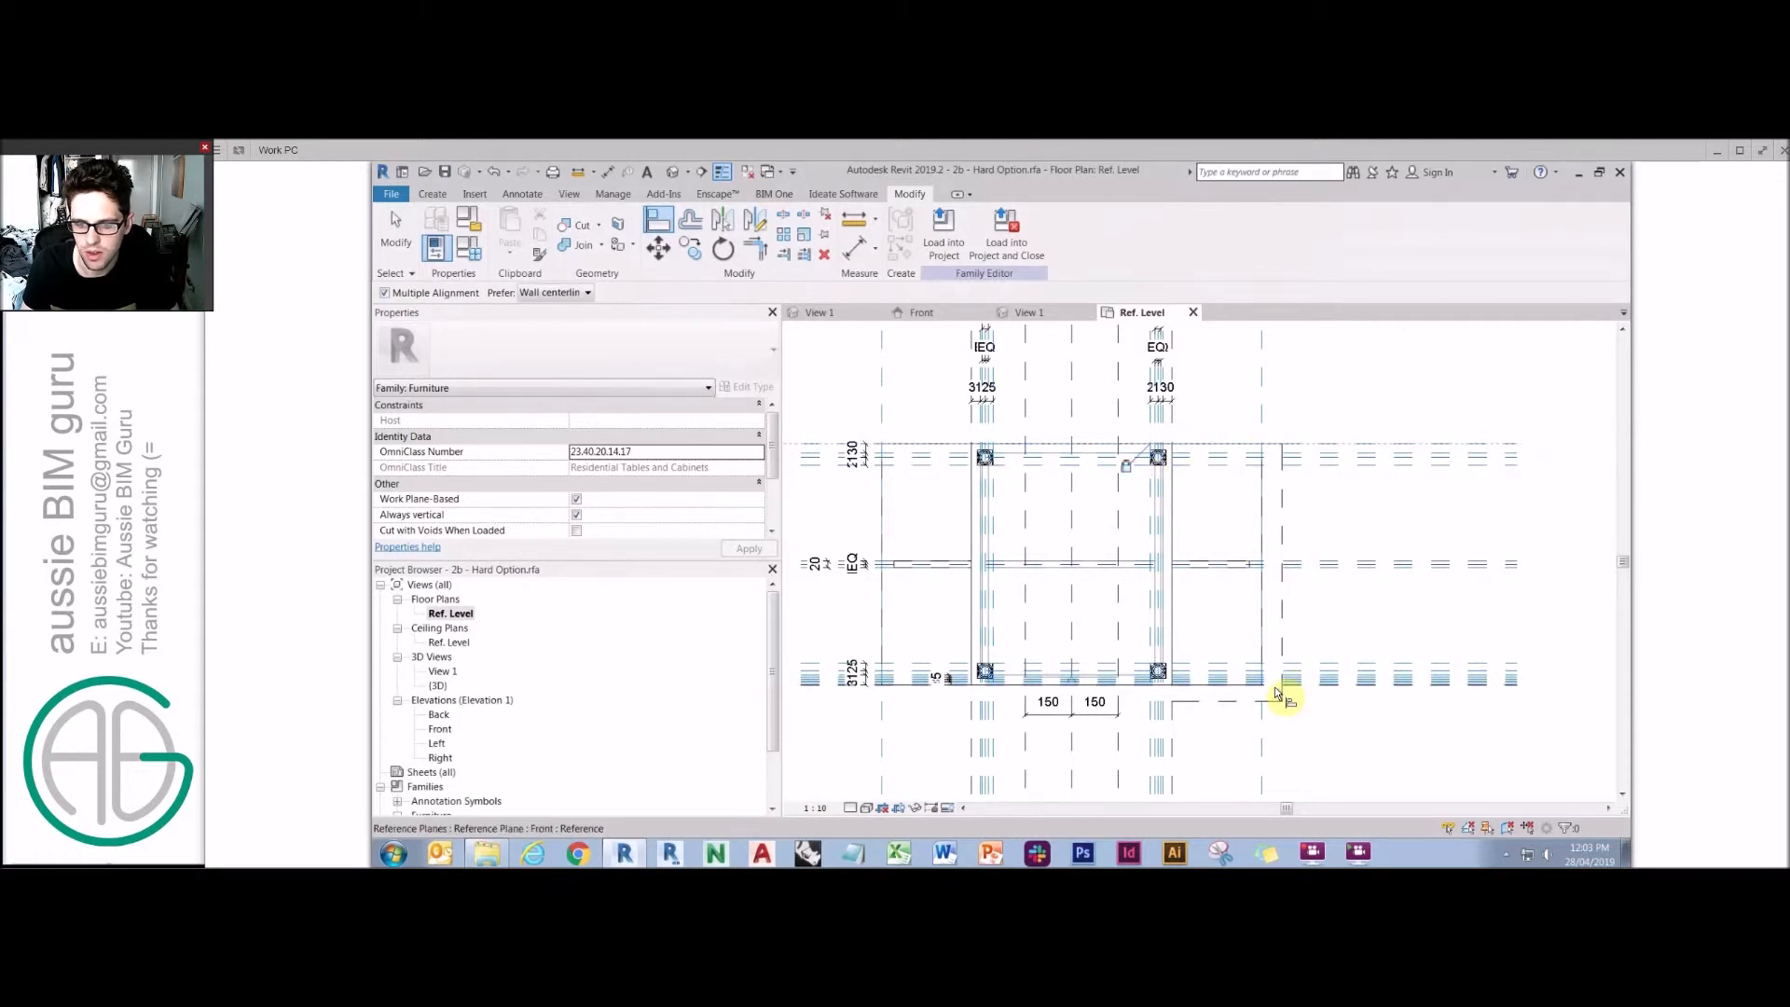
pyautogui.click(1241, 704)
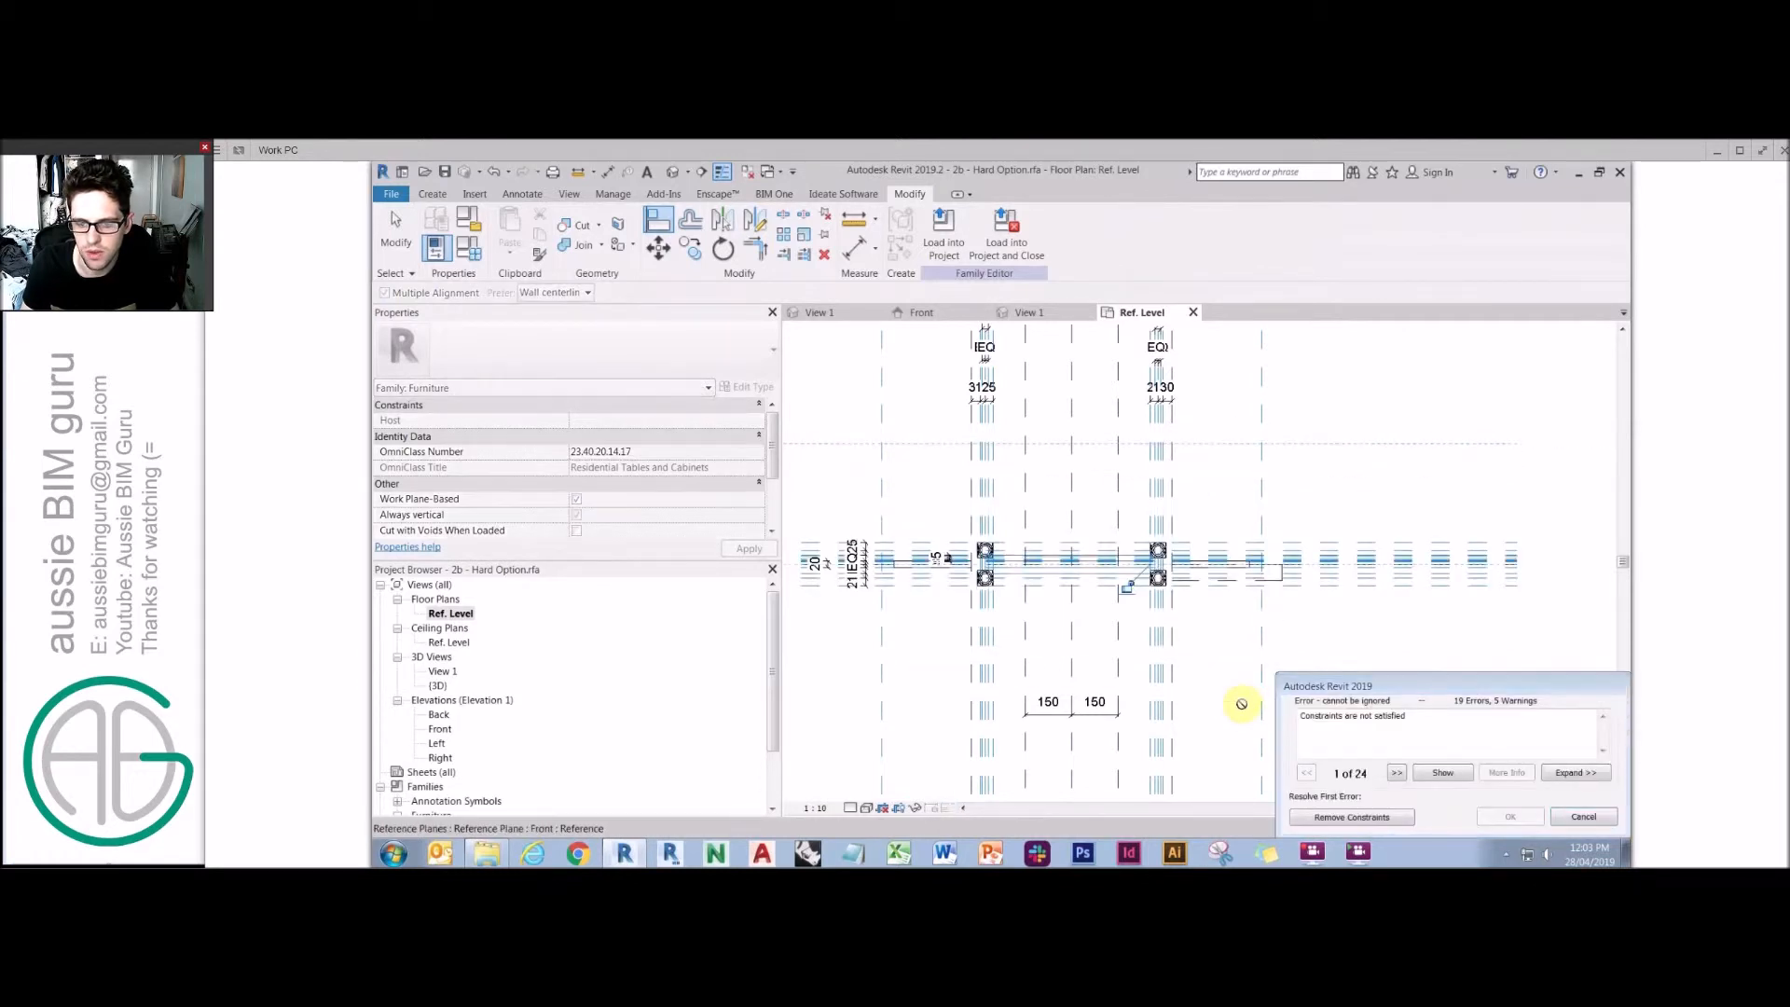
pyautogui.click(1583, 816)
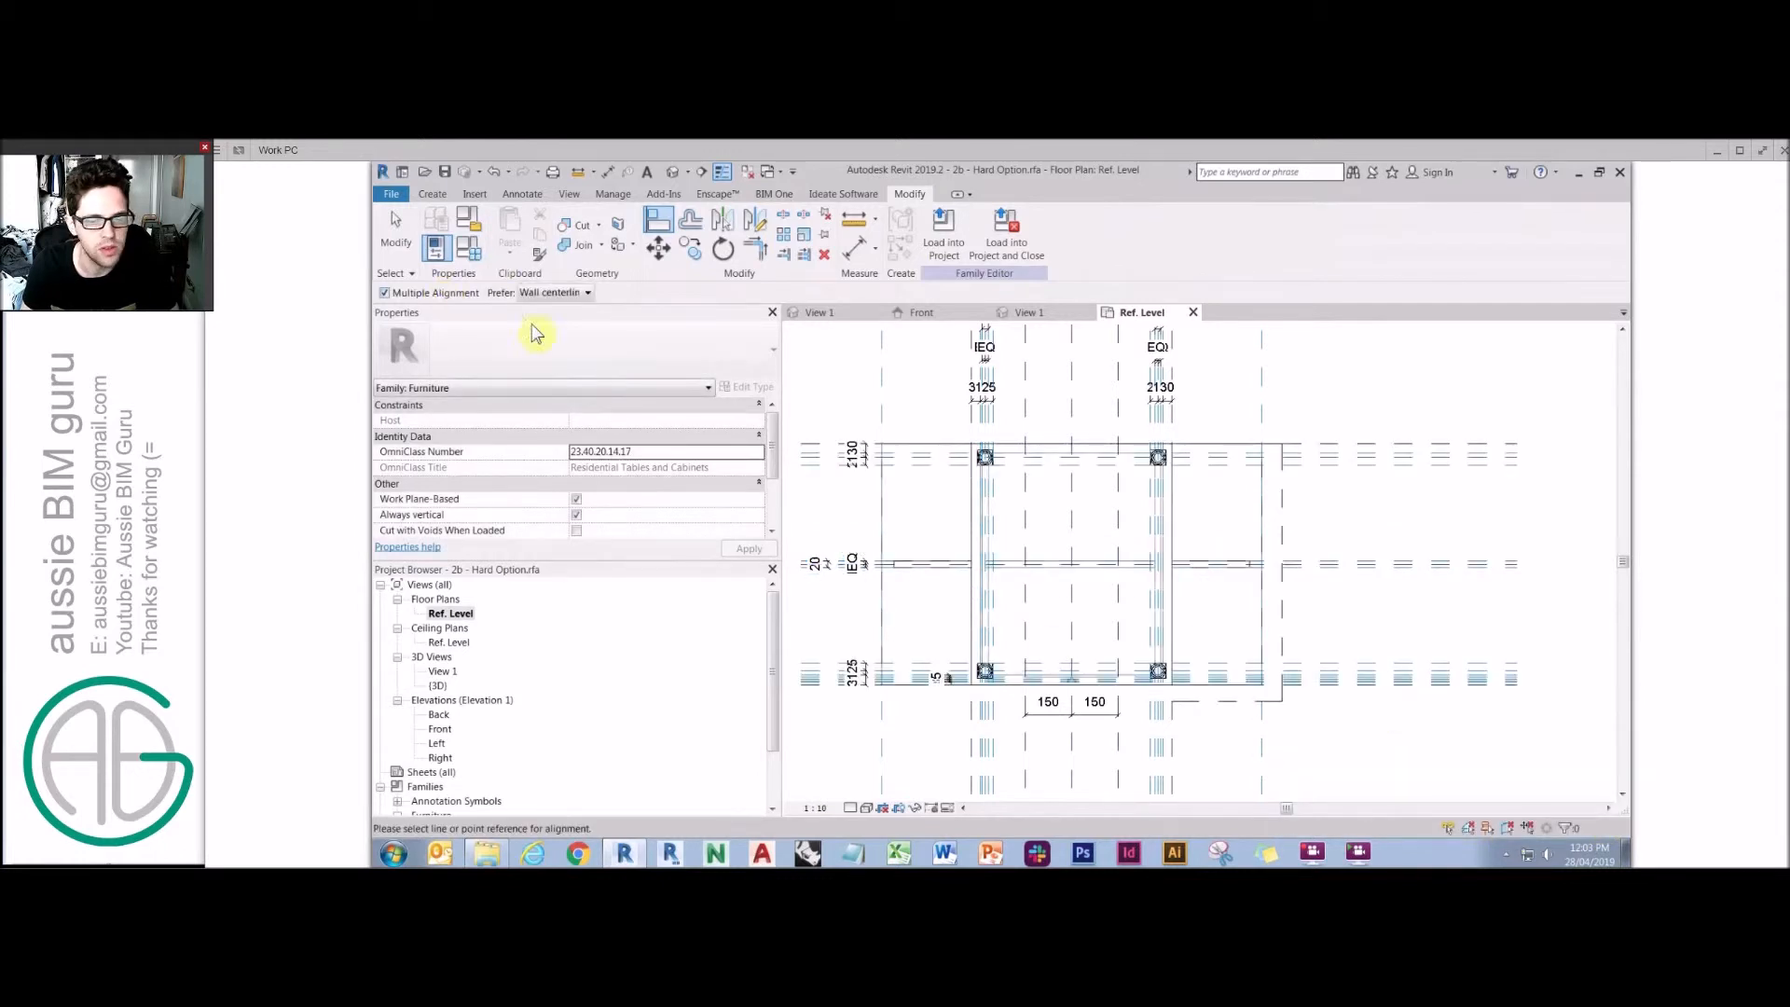
pyautogui.click(1227, 701)
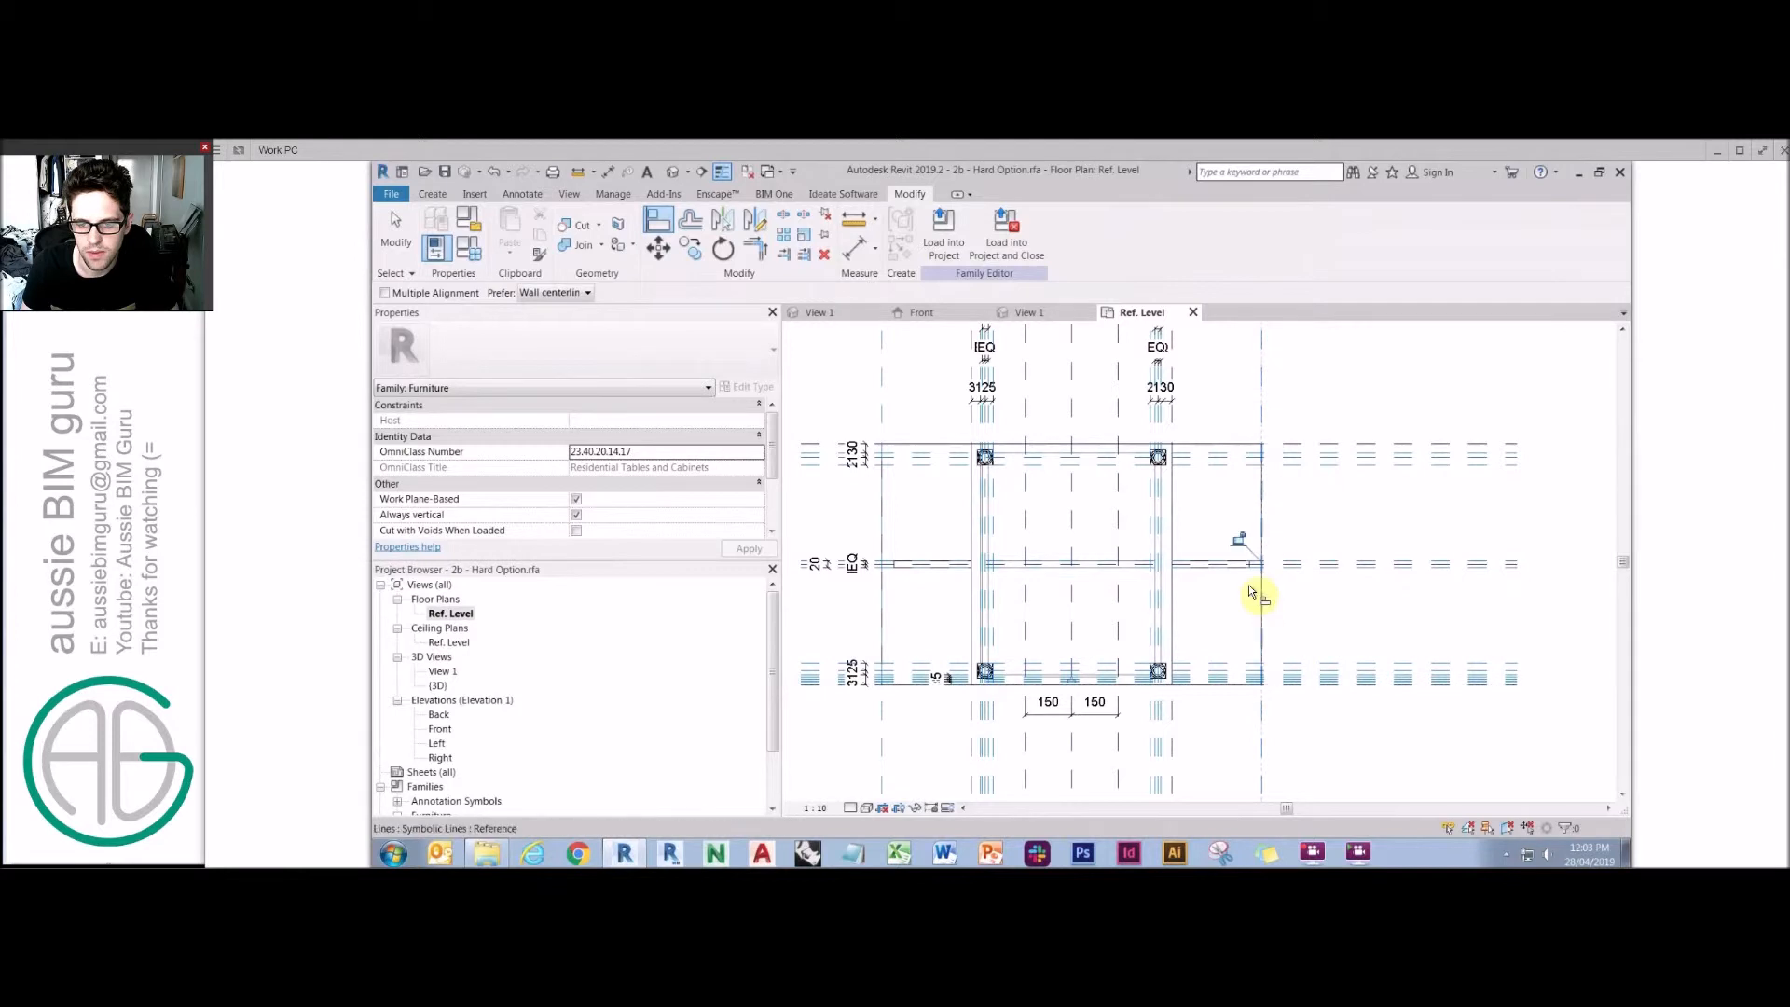
pyautogui.press('Escape')
pyautogui.press('Escape')
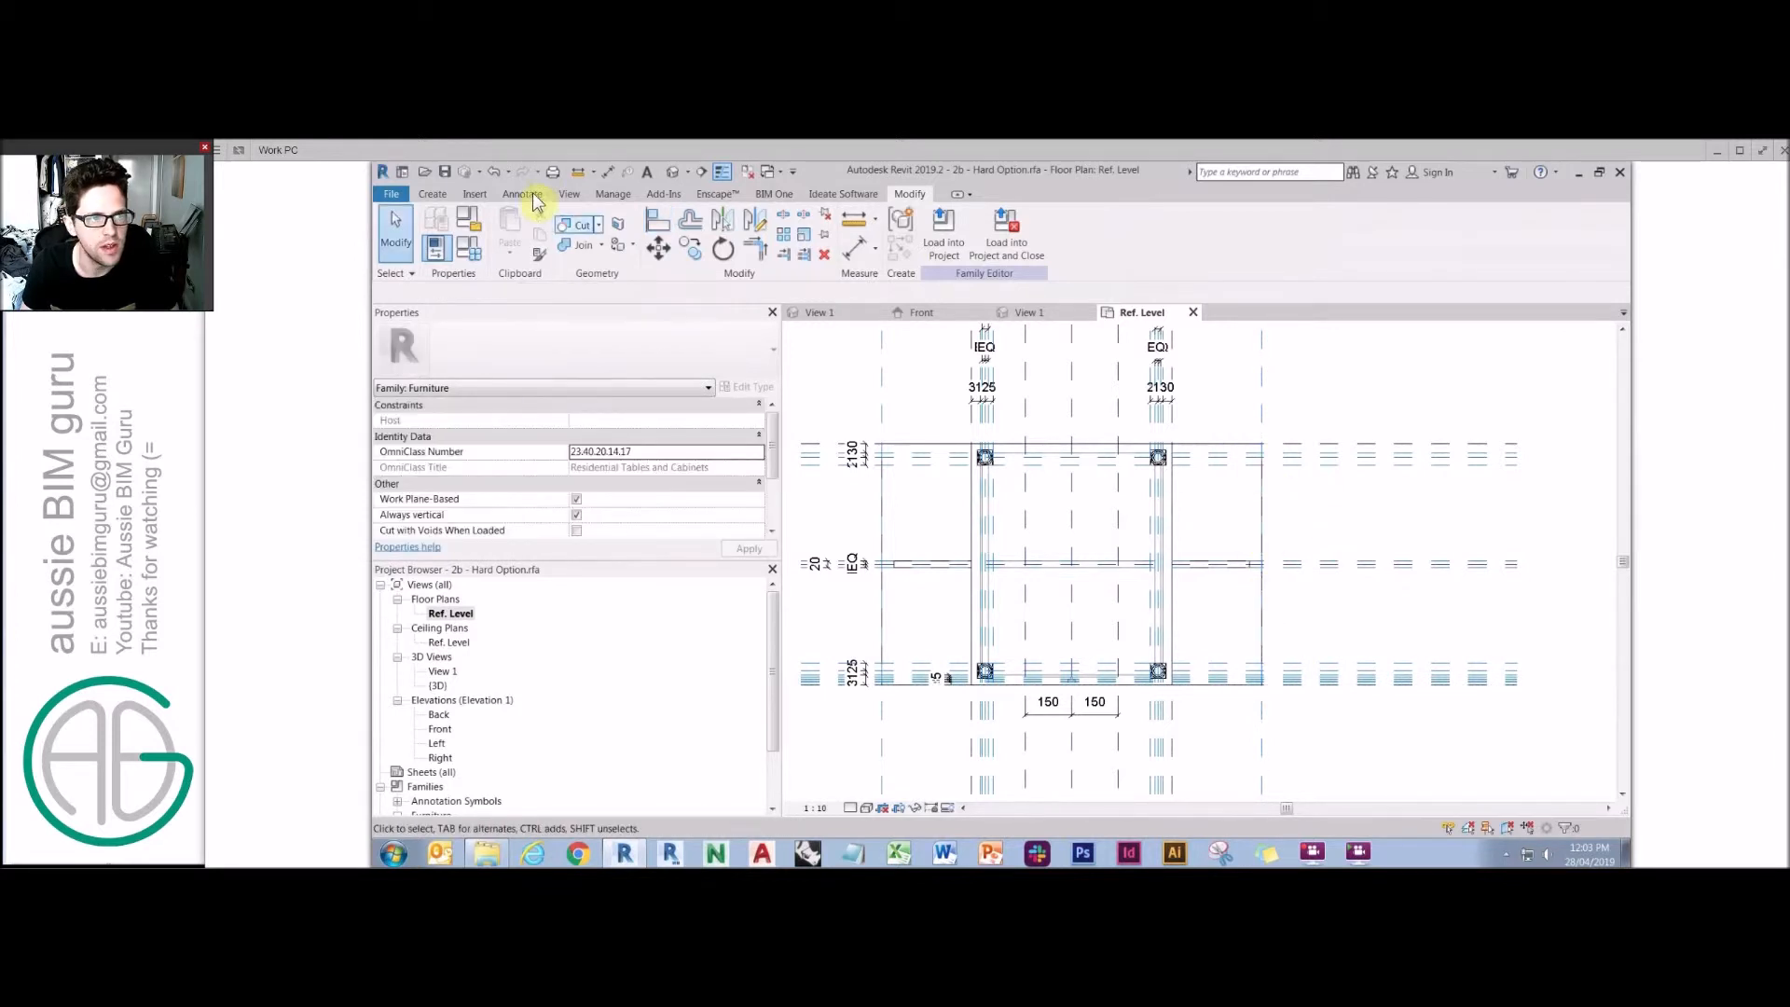
# Draw Hidden Lines symbolic lines forming a chevron fold symbol across the right leaf in plan.
pyautogui.click(522, 195)
pyautogui.click(638, 230)
pyautogui.click(1189, 432)
pyautogui.click(1261, 564)
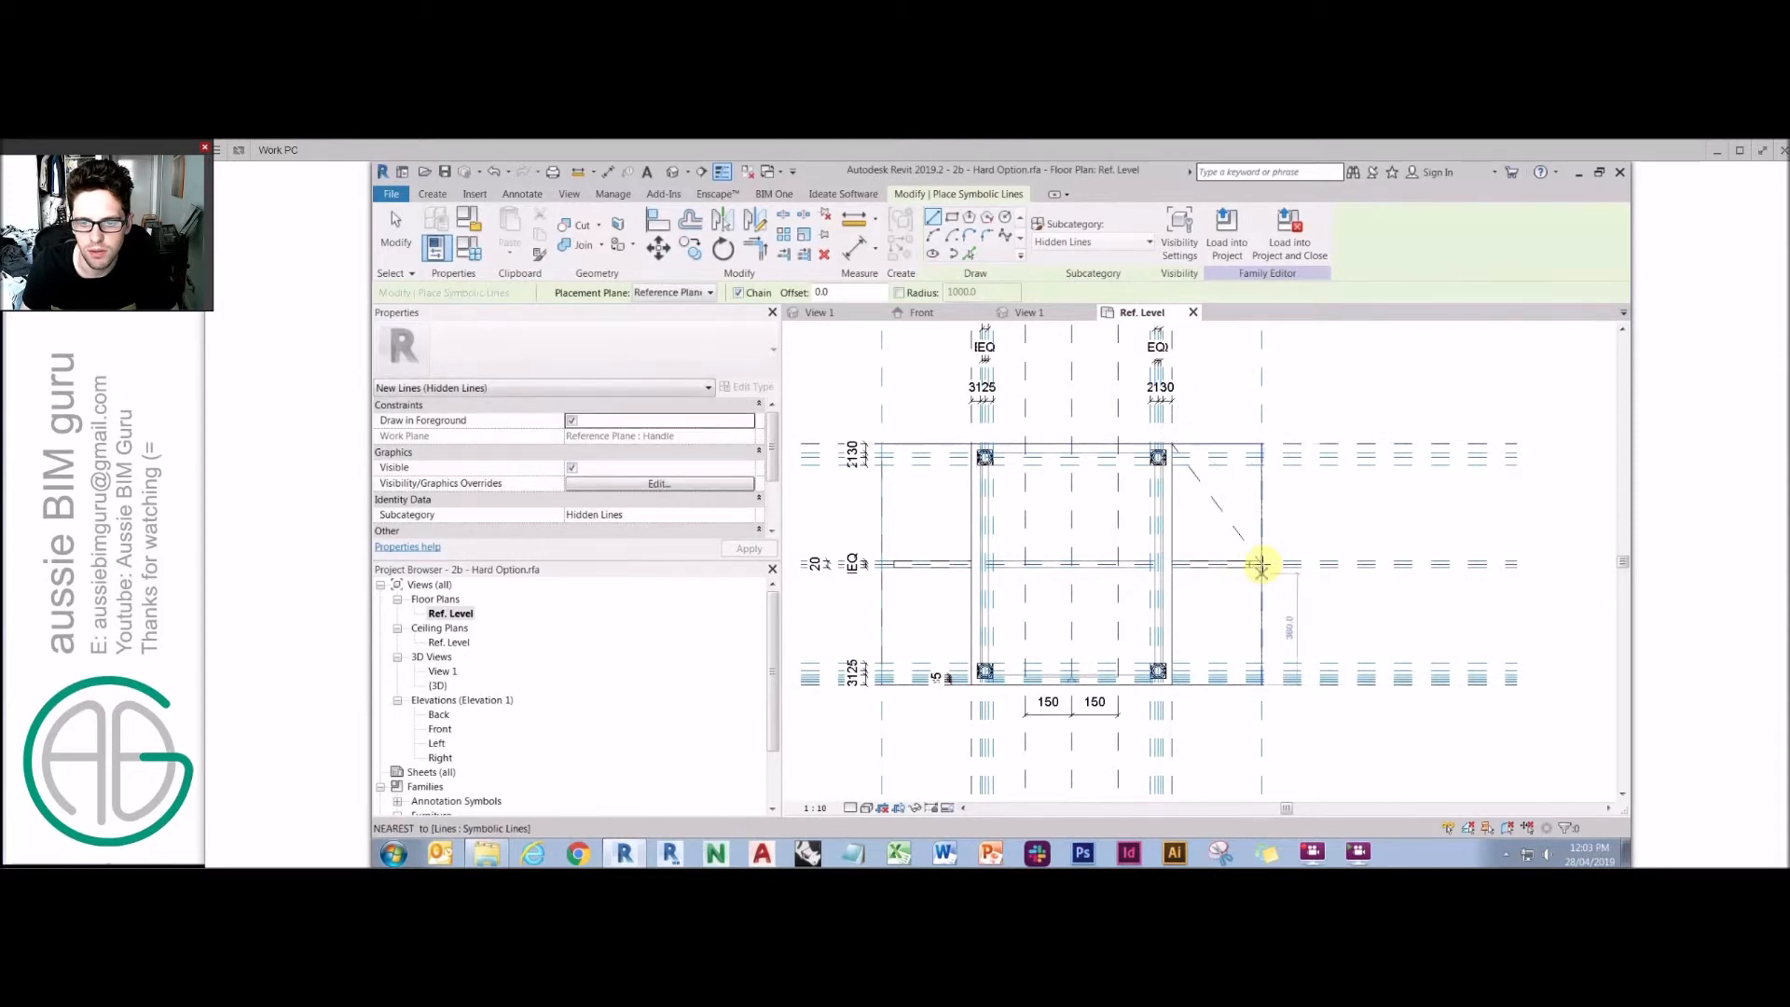
pyautogui.click(1175, 675)
pyautogui.press('Escape')
pyautogui.press('Escape')
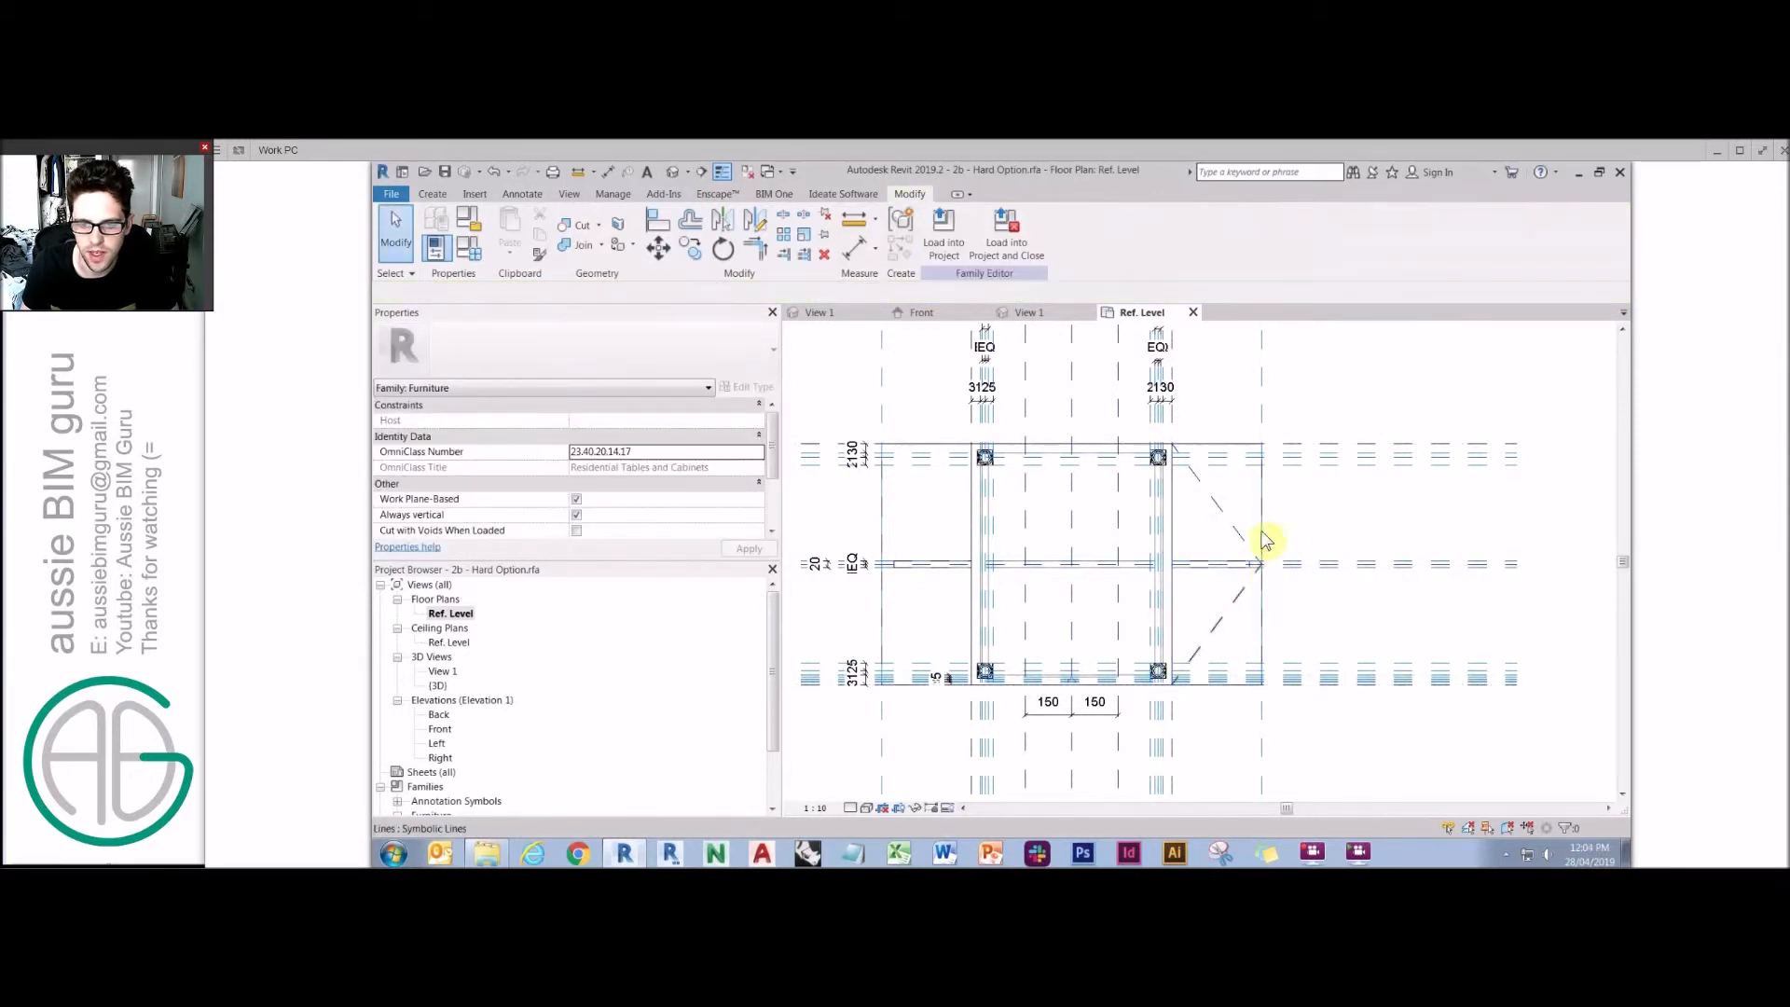
# Try setting the Side width parameter to 4 in Family Types.
pyautogui.scroll(1, 1263, 571)
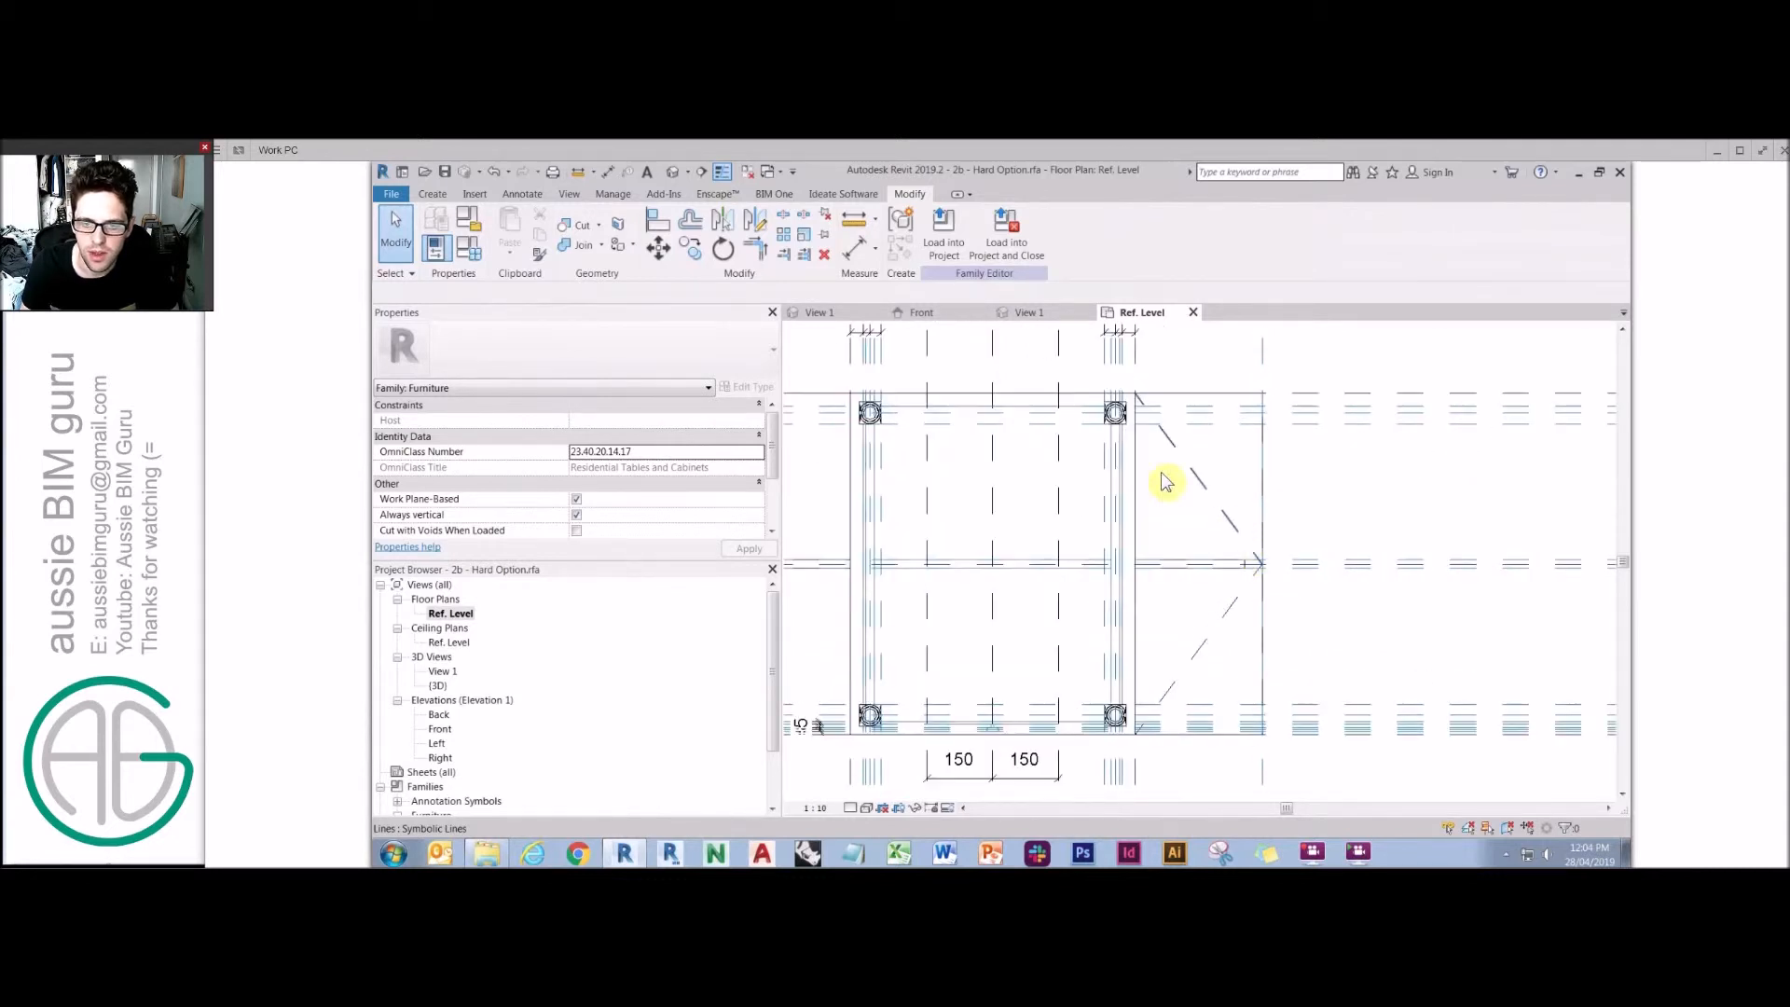
pyautogui.scroll(1, 1261, 568)
pyautogui.scroll(2, 1268, 573)
pyautogui.scroll(-4, 1305, 558)
pyautogui.click(471, 254)
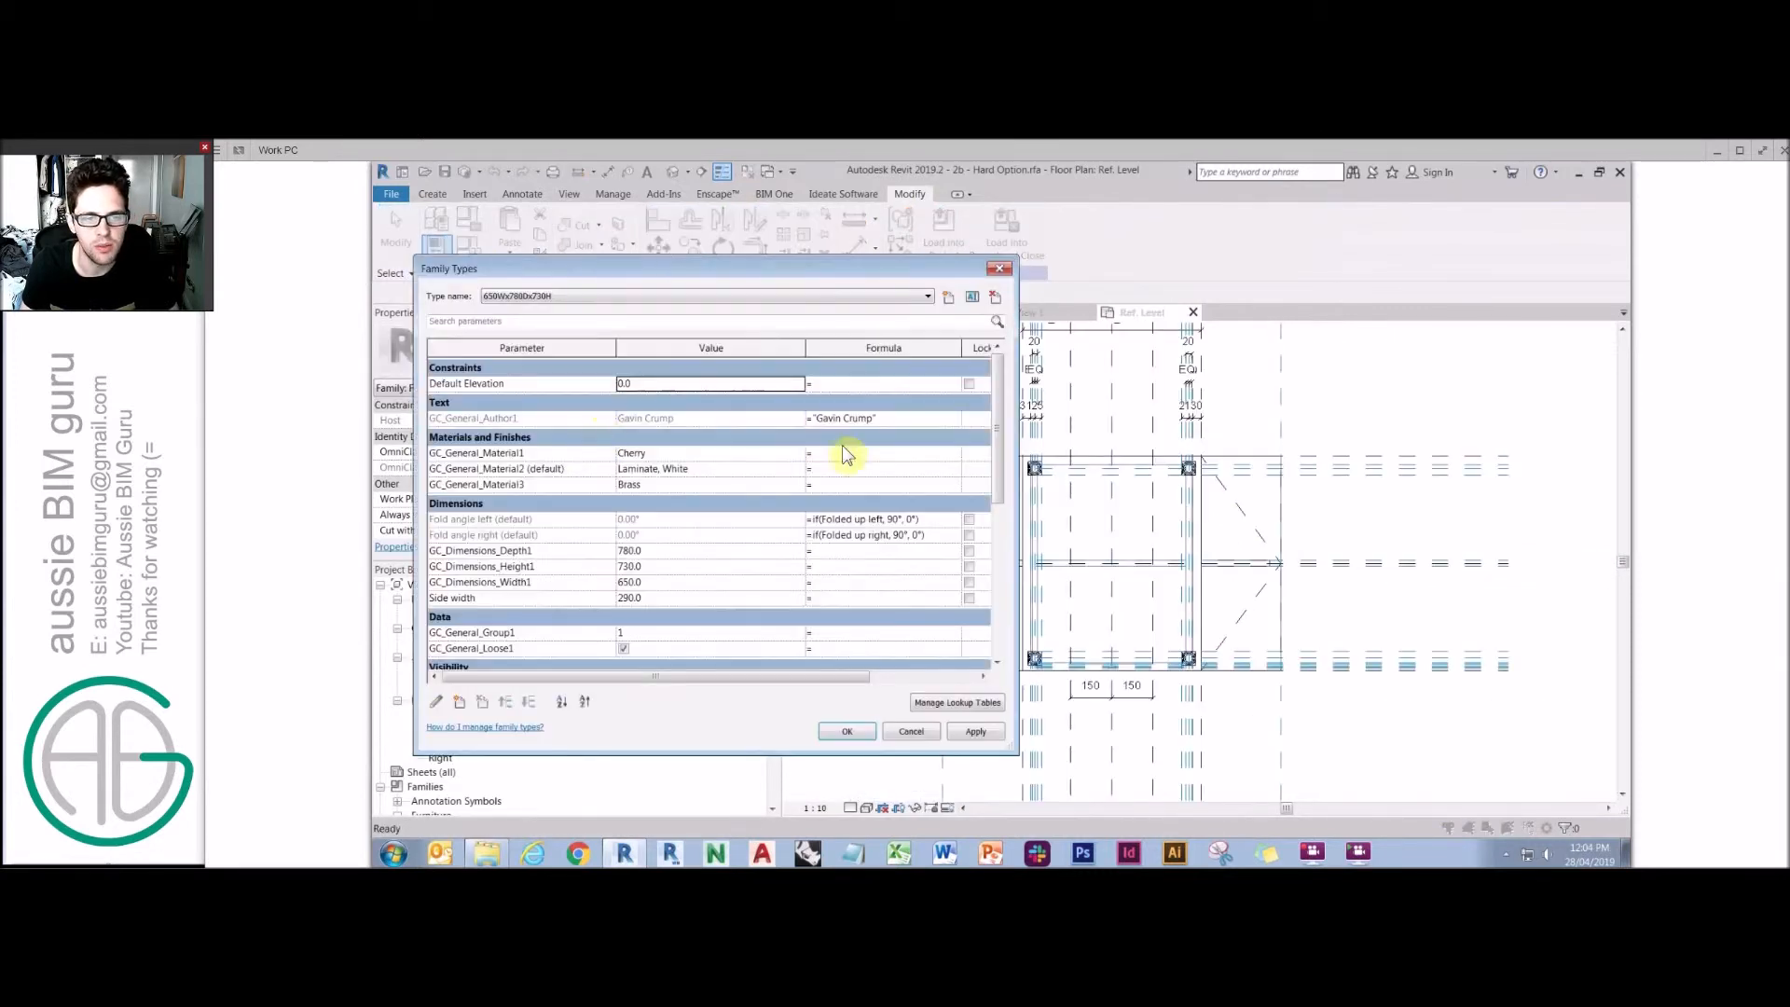
pyautogui.click(665, 597)
pyautogui.write('4')
pyautogui.click(846, 732)
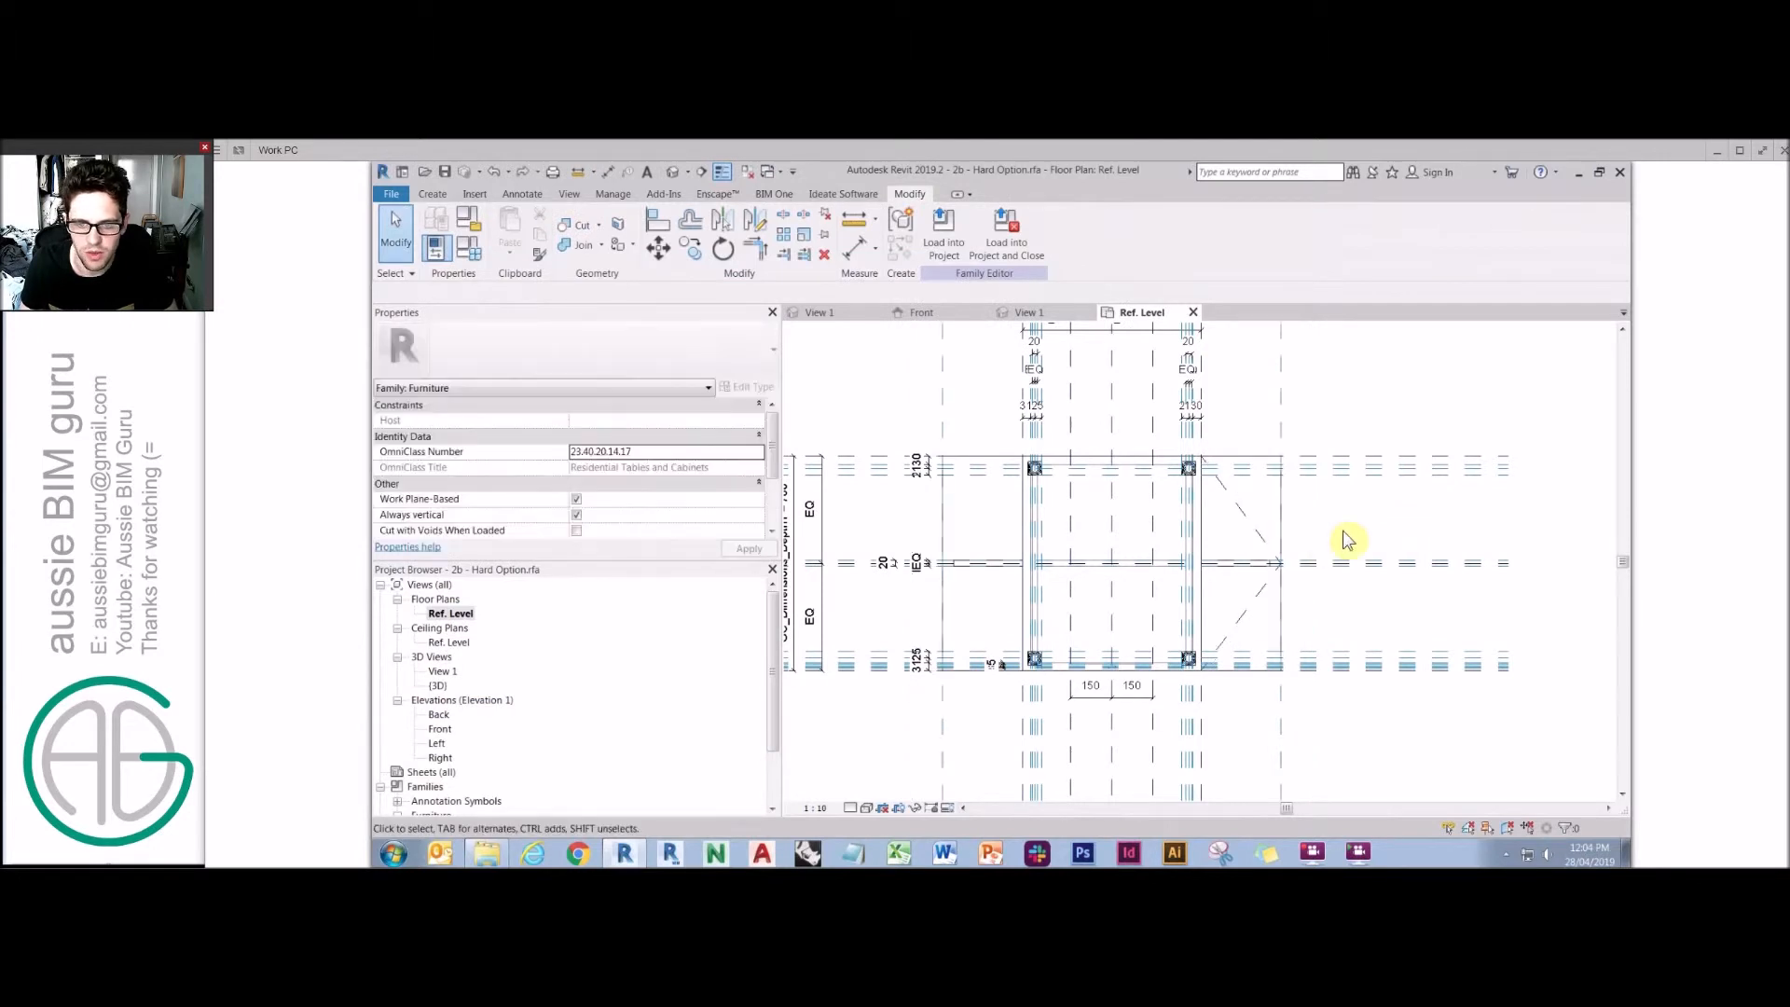
# Return to the floor plan and set the masking region's work plane to Reference Plane : Top.
pyautogui.doubleClick(444, 671)
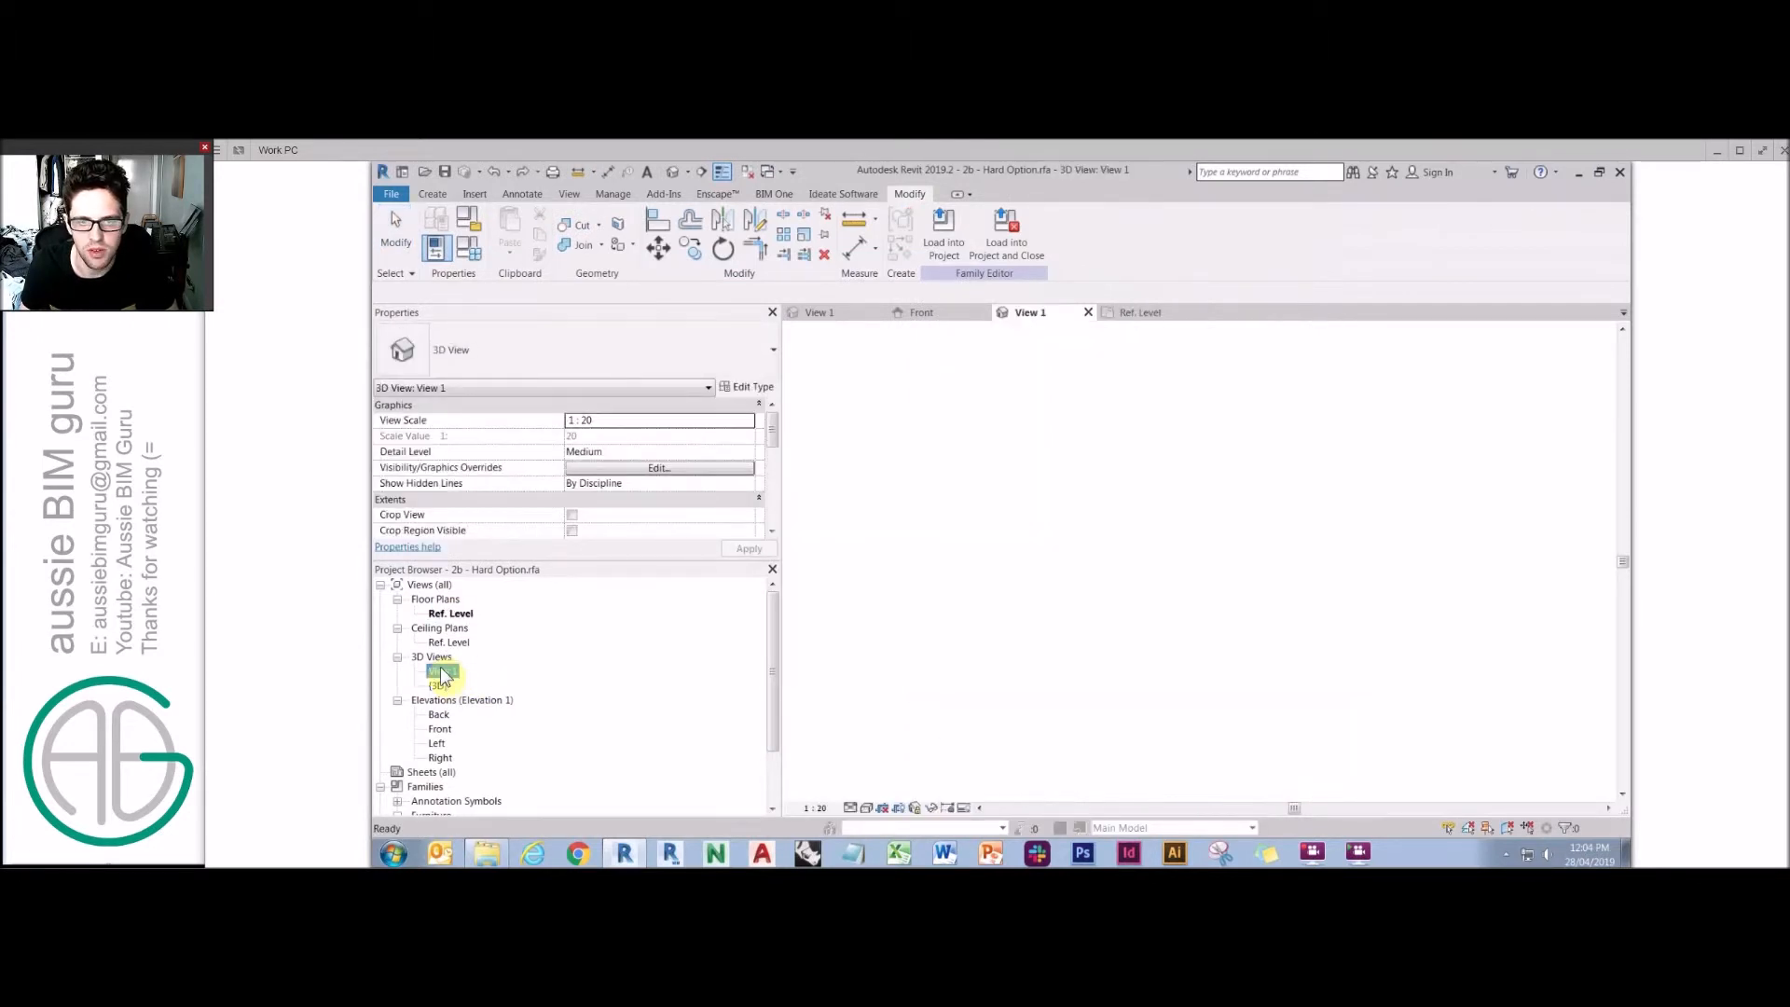
pyautogui.doubleClick(440, 730)
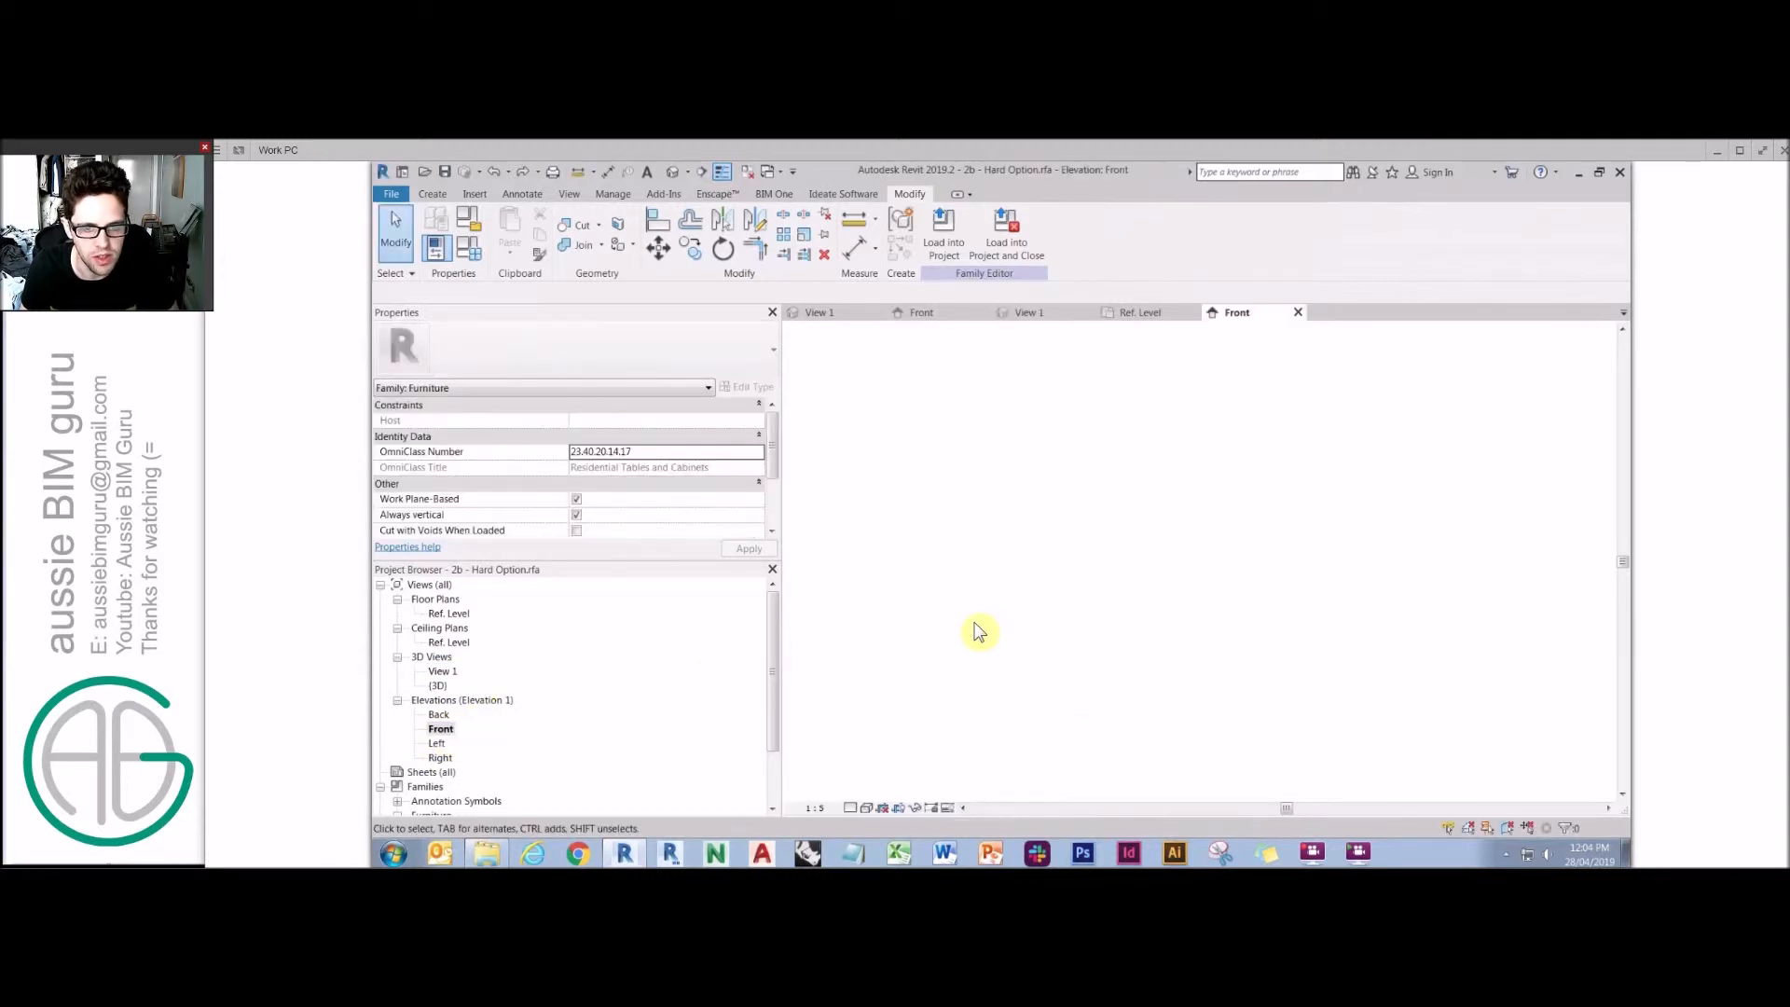
pyautogui.doubleClick(455, 628)
pyautogui.doubleClick(452, 614)
pyautogui.click(1130, 460)
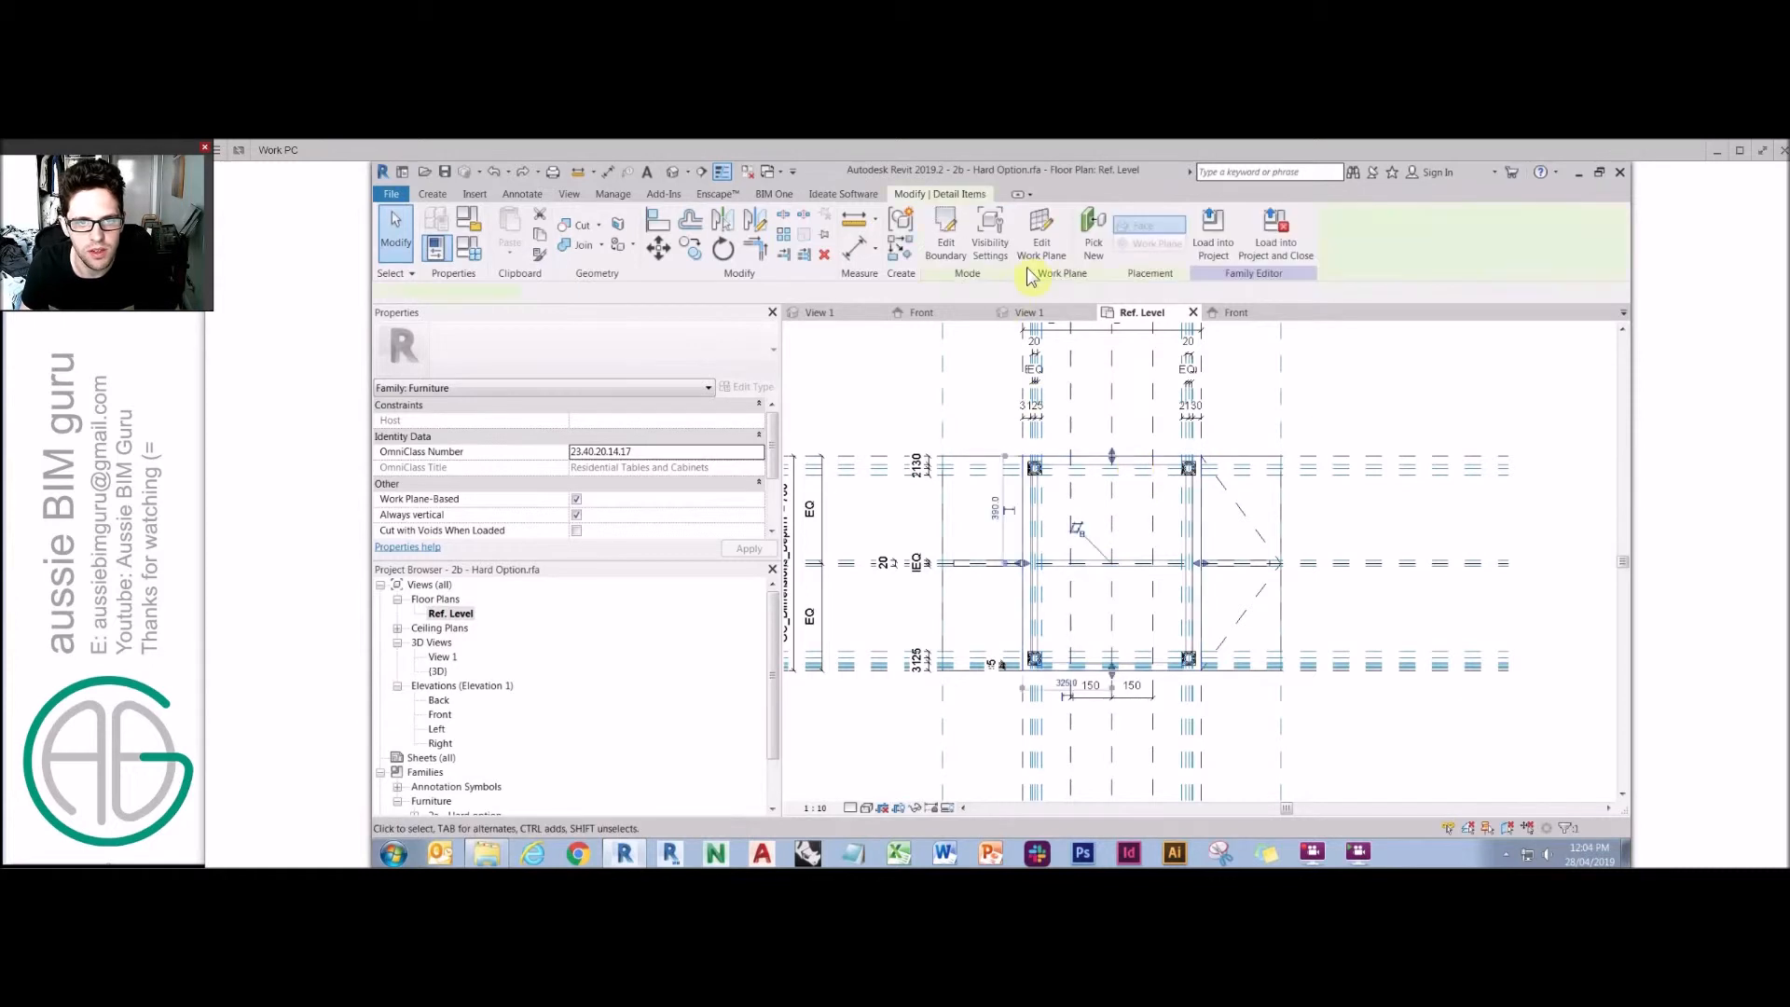
pyautogui.click(1043, 244)
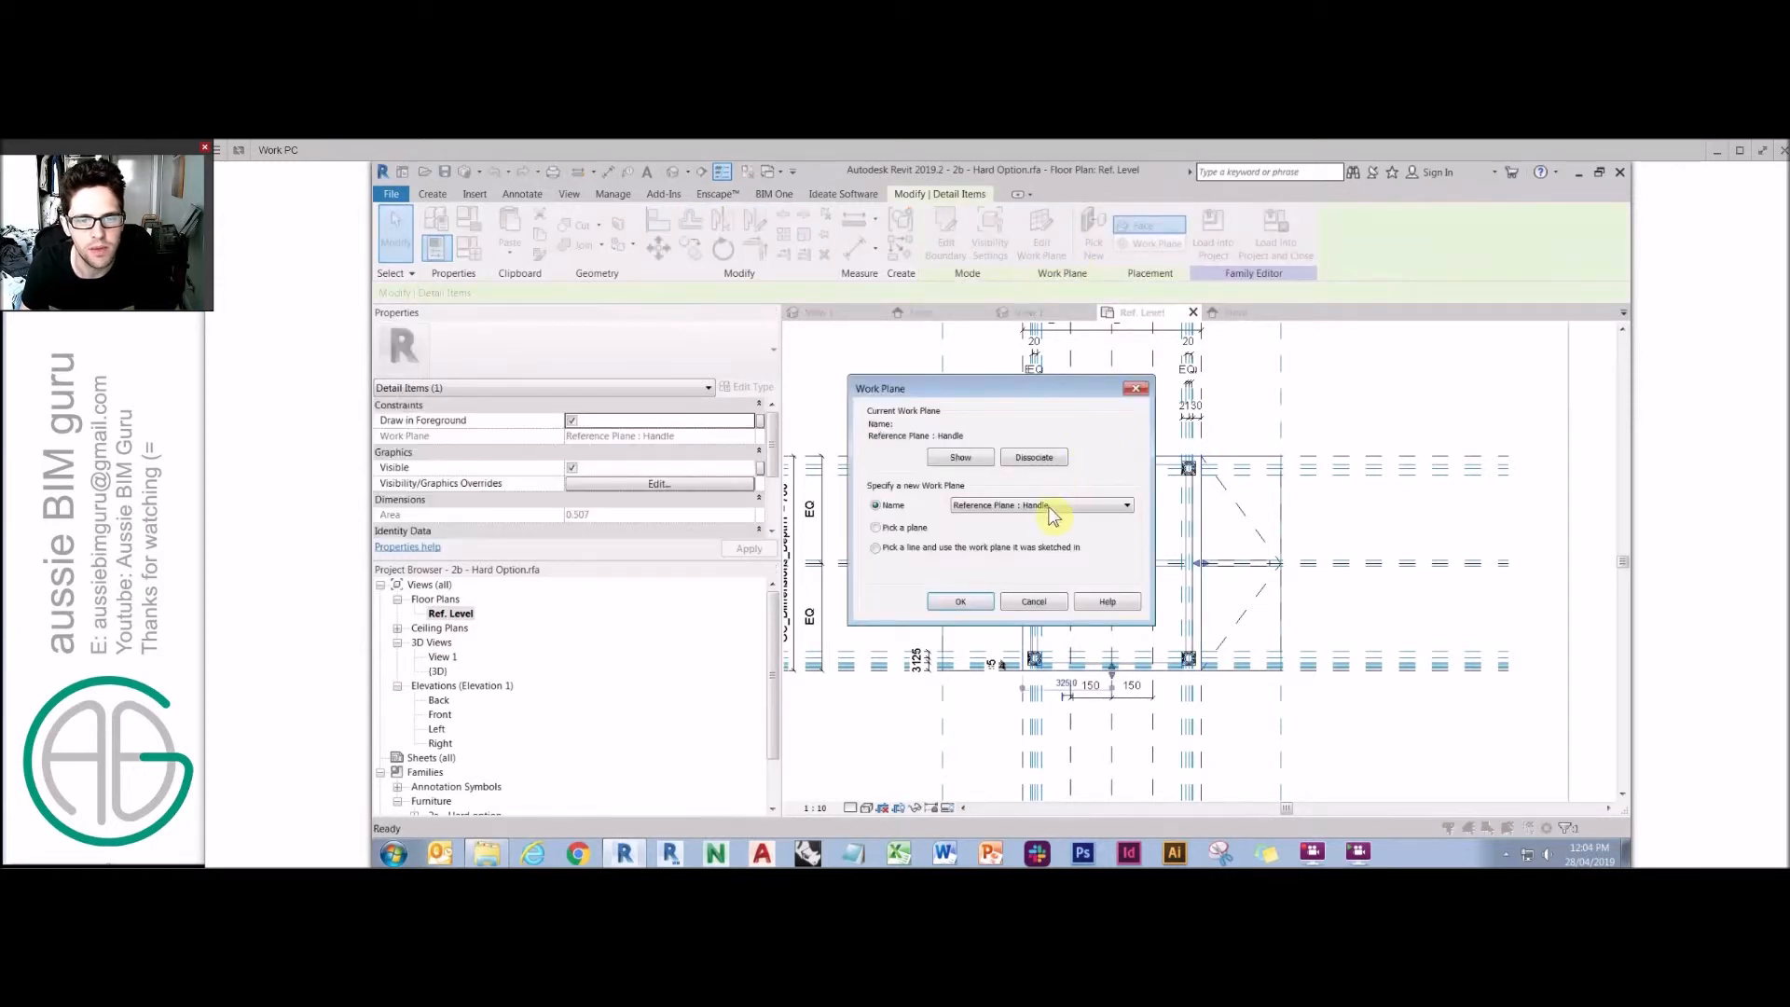
pyautogui.click(1060, 505)
pyautogui.click(1026, 603)
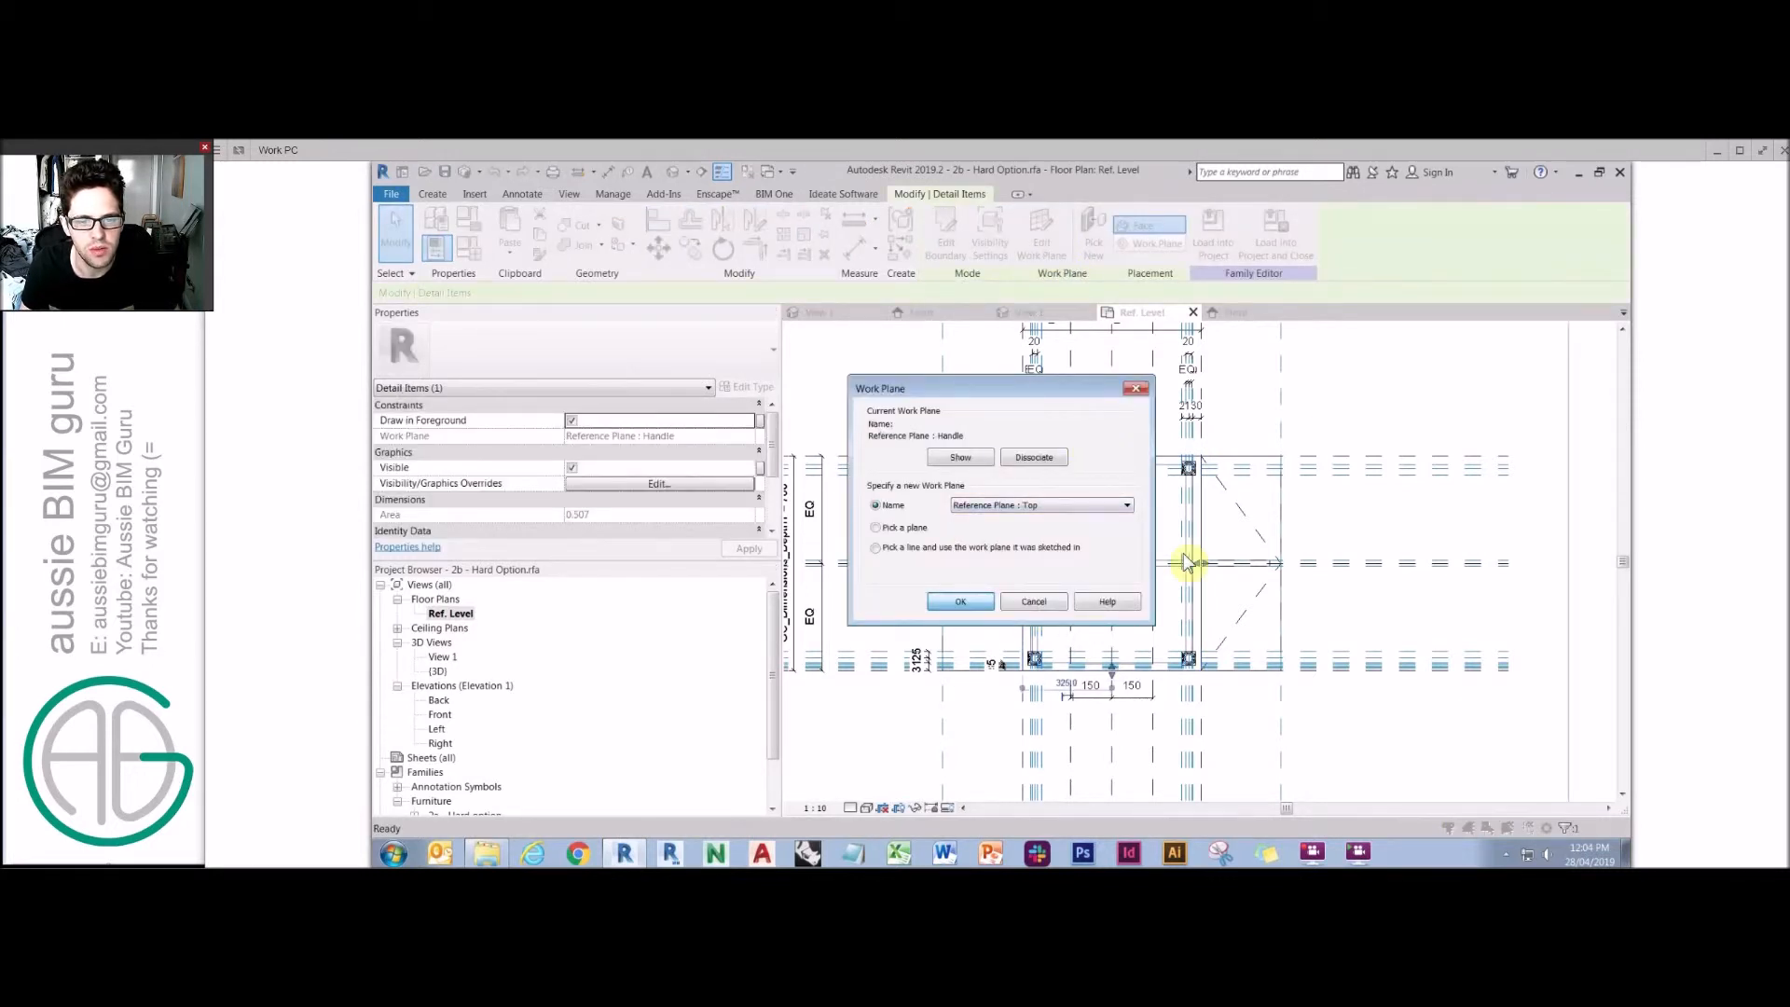
pyautogui.click(960, 601)
# Select the right leaf's symbolic lines and set their work plane to Reference Plane : Top.
pyautogui.press('Escape')
pyautogui.click(1241, 510)
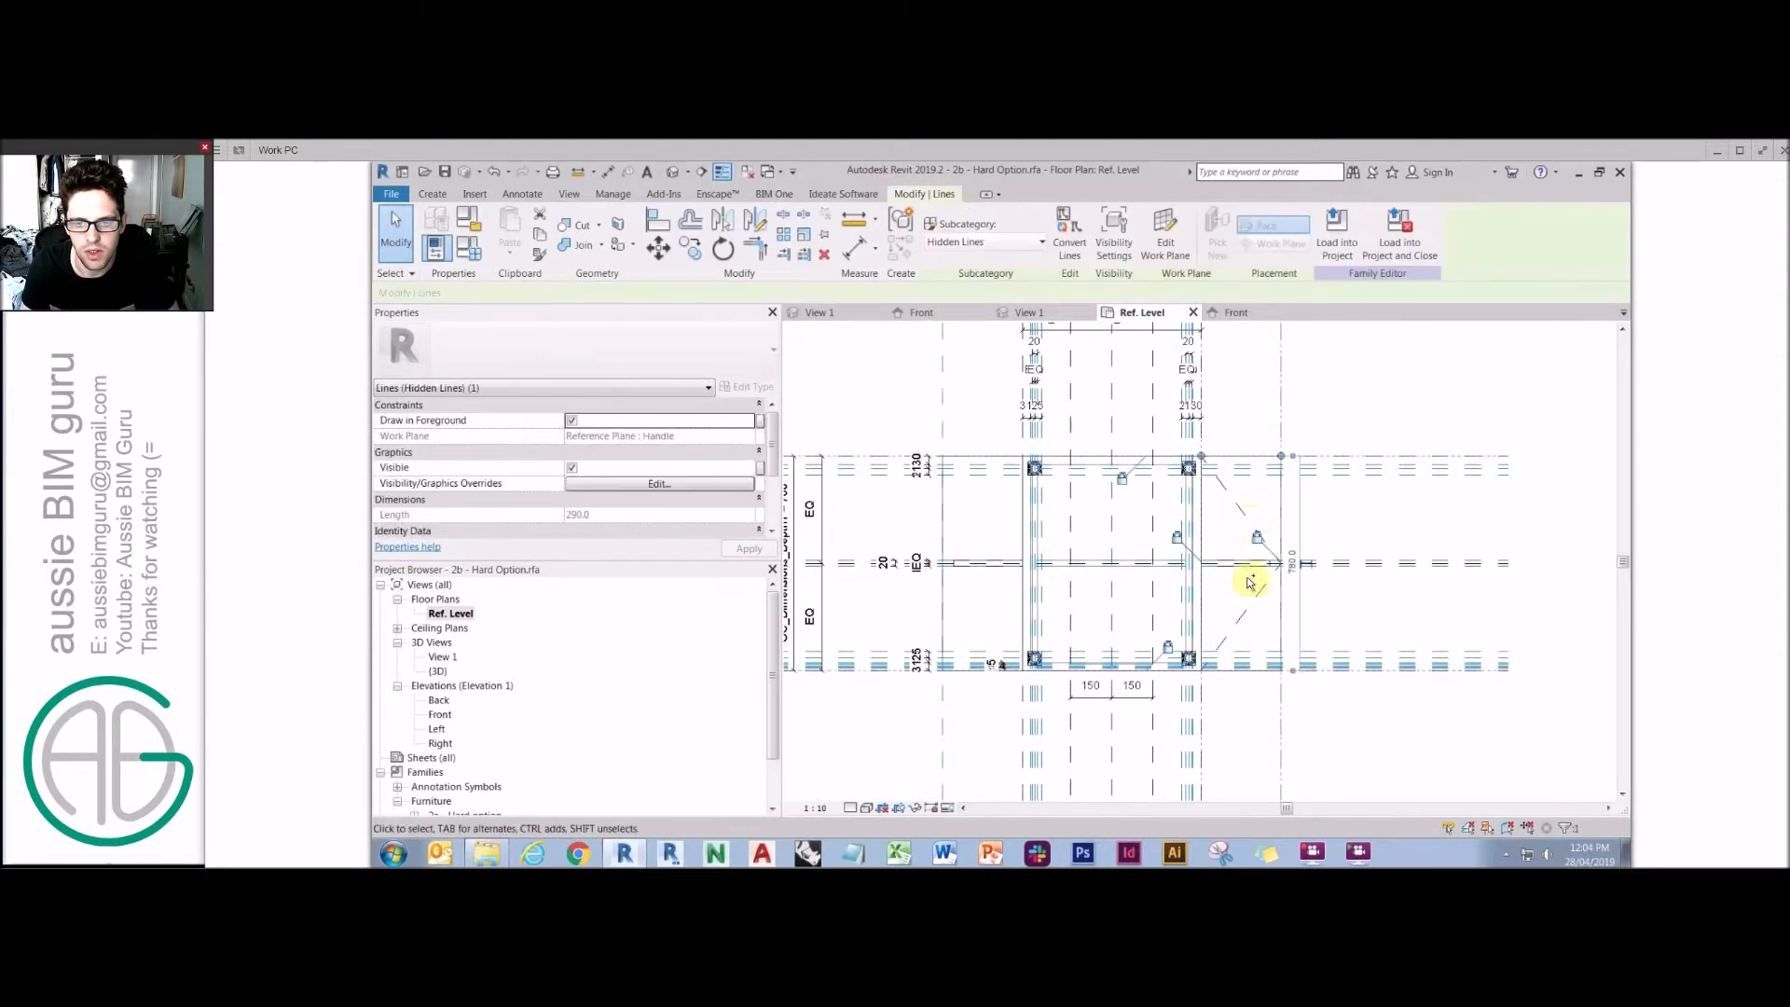
pyautogui.keyDown('ctrl'); pyautogui.click(1237, 512); pyautogui.keyUp('ctrl')
pyautogui.keyDown('ctrl'); pyautogui.click(1282, 519); pyautogui.keyUp('ctrl')
pyautogui.keyDown('ctrl'); pyautogui.click(1252, 670); pyautogui.keyUp('ctrl')
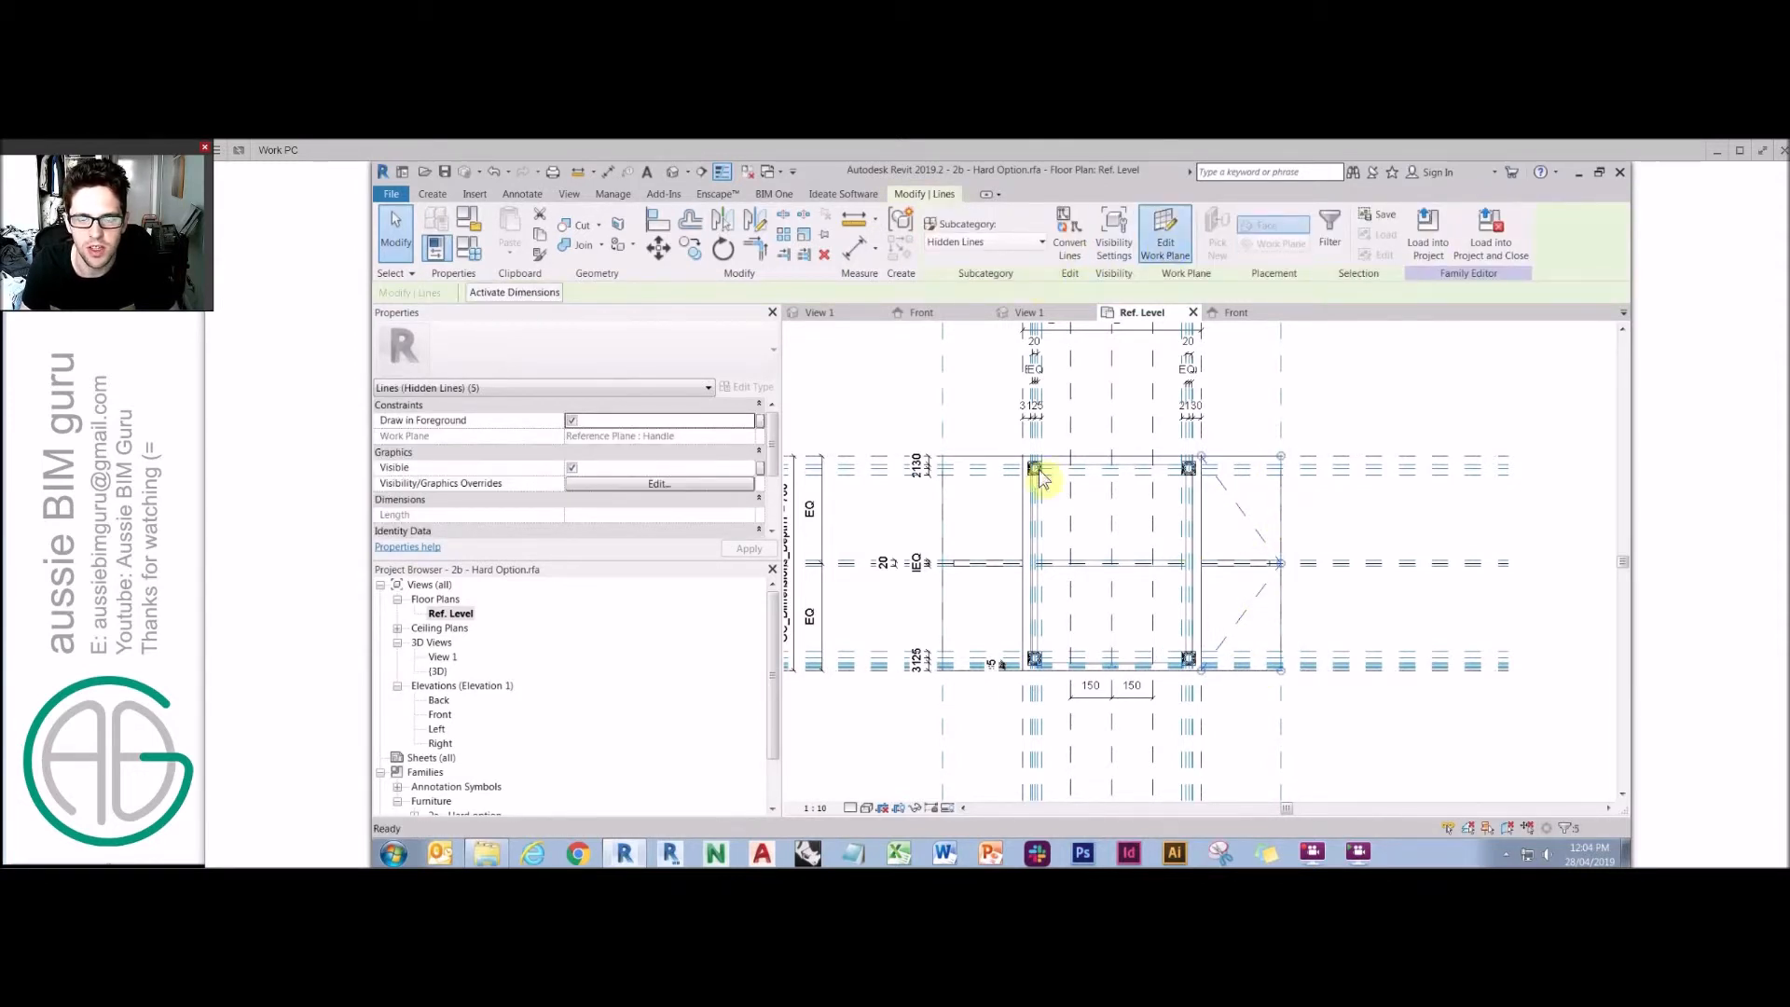
pyautogui.click(1165, 244)
pyautogui.click(1042, 505)
pyautogui.click(1026, 603)
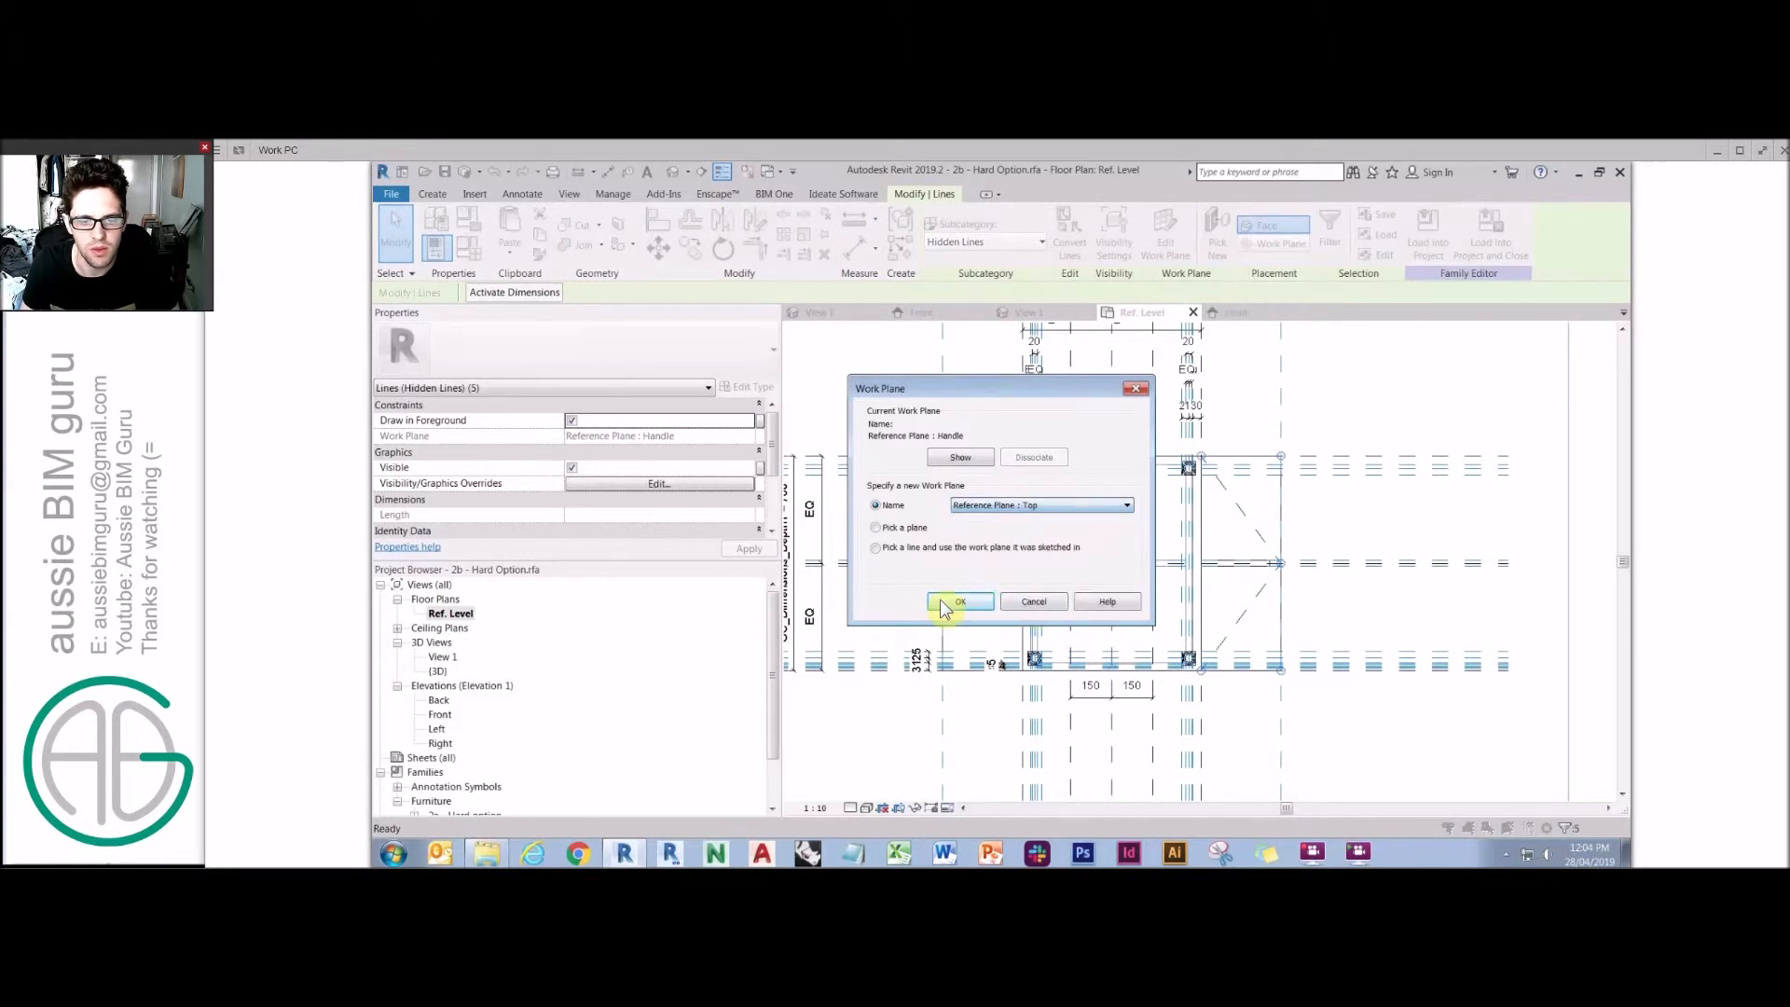
pyautogui.click(947, 601)
# Open the Front elevation and draw a Hidden Lines symbolic arc beside the tabletop's right end.
pyautogui.click(865, 587)
pyautogui.doubleClick(440, 715)
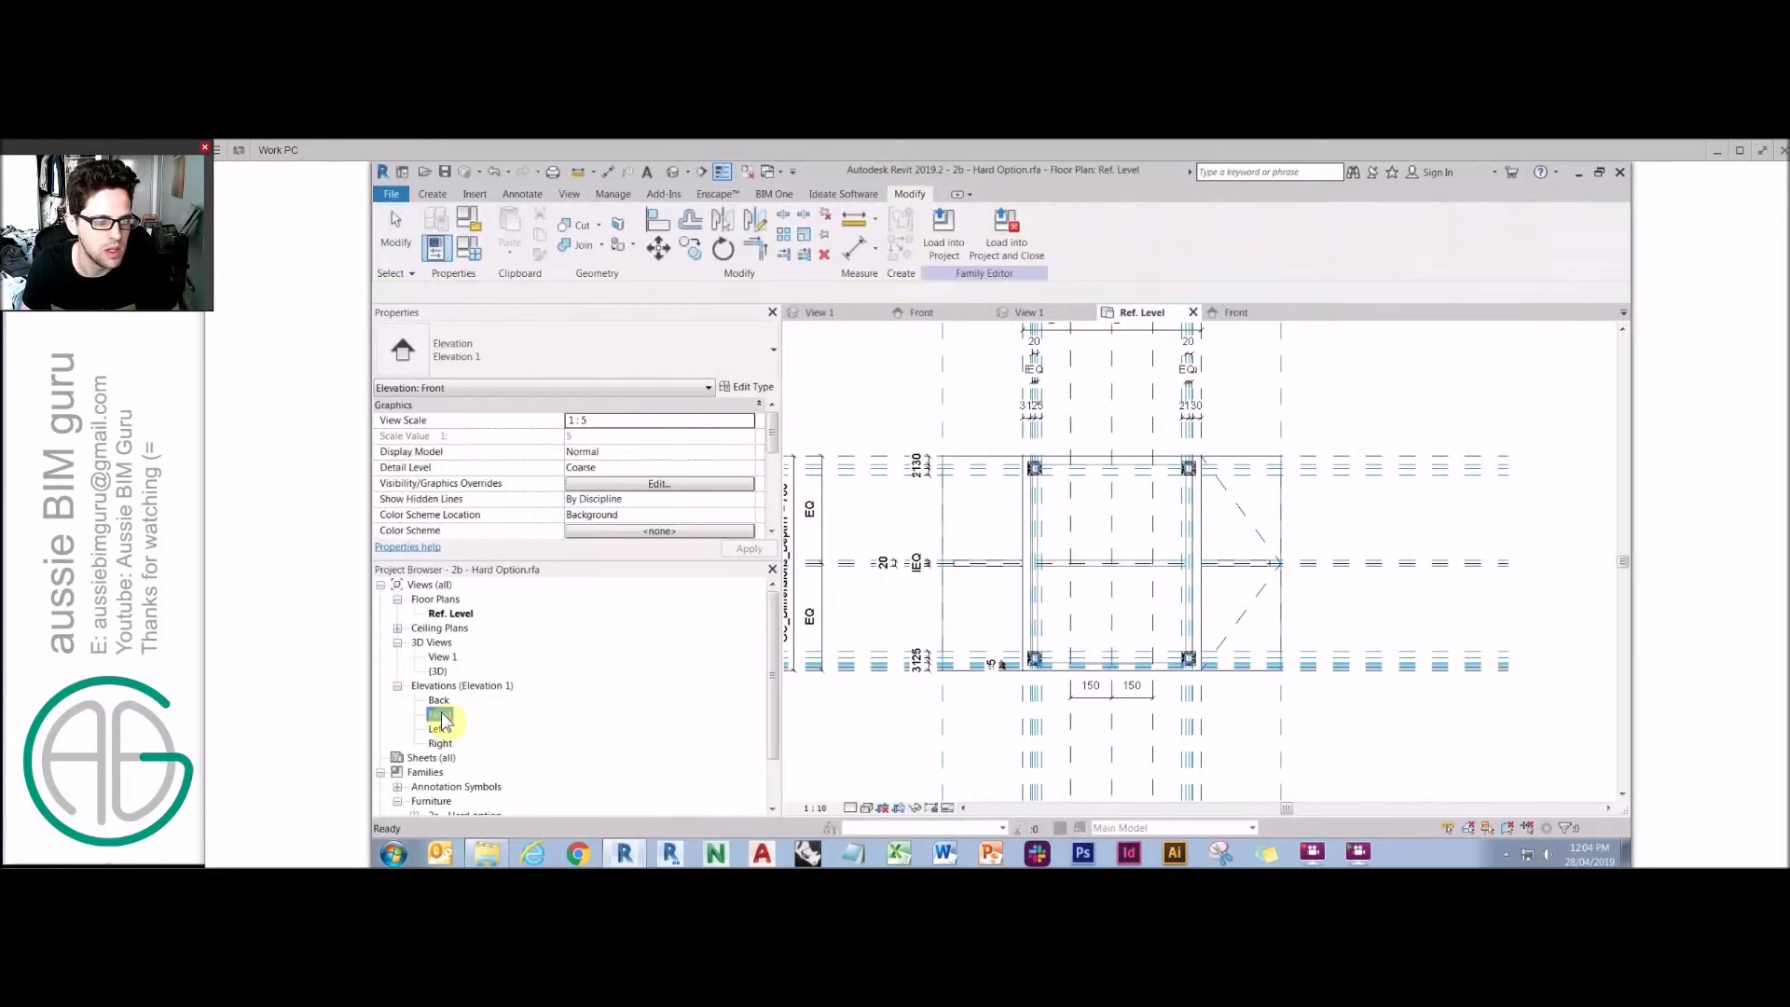
pyautogui.scroll(5, 1250, 622)
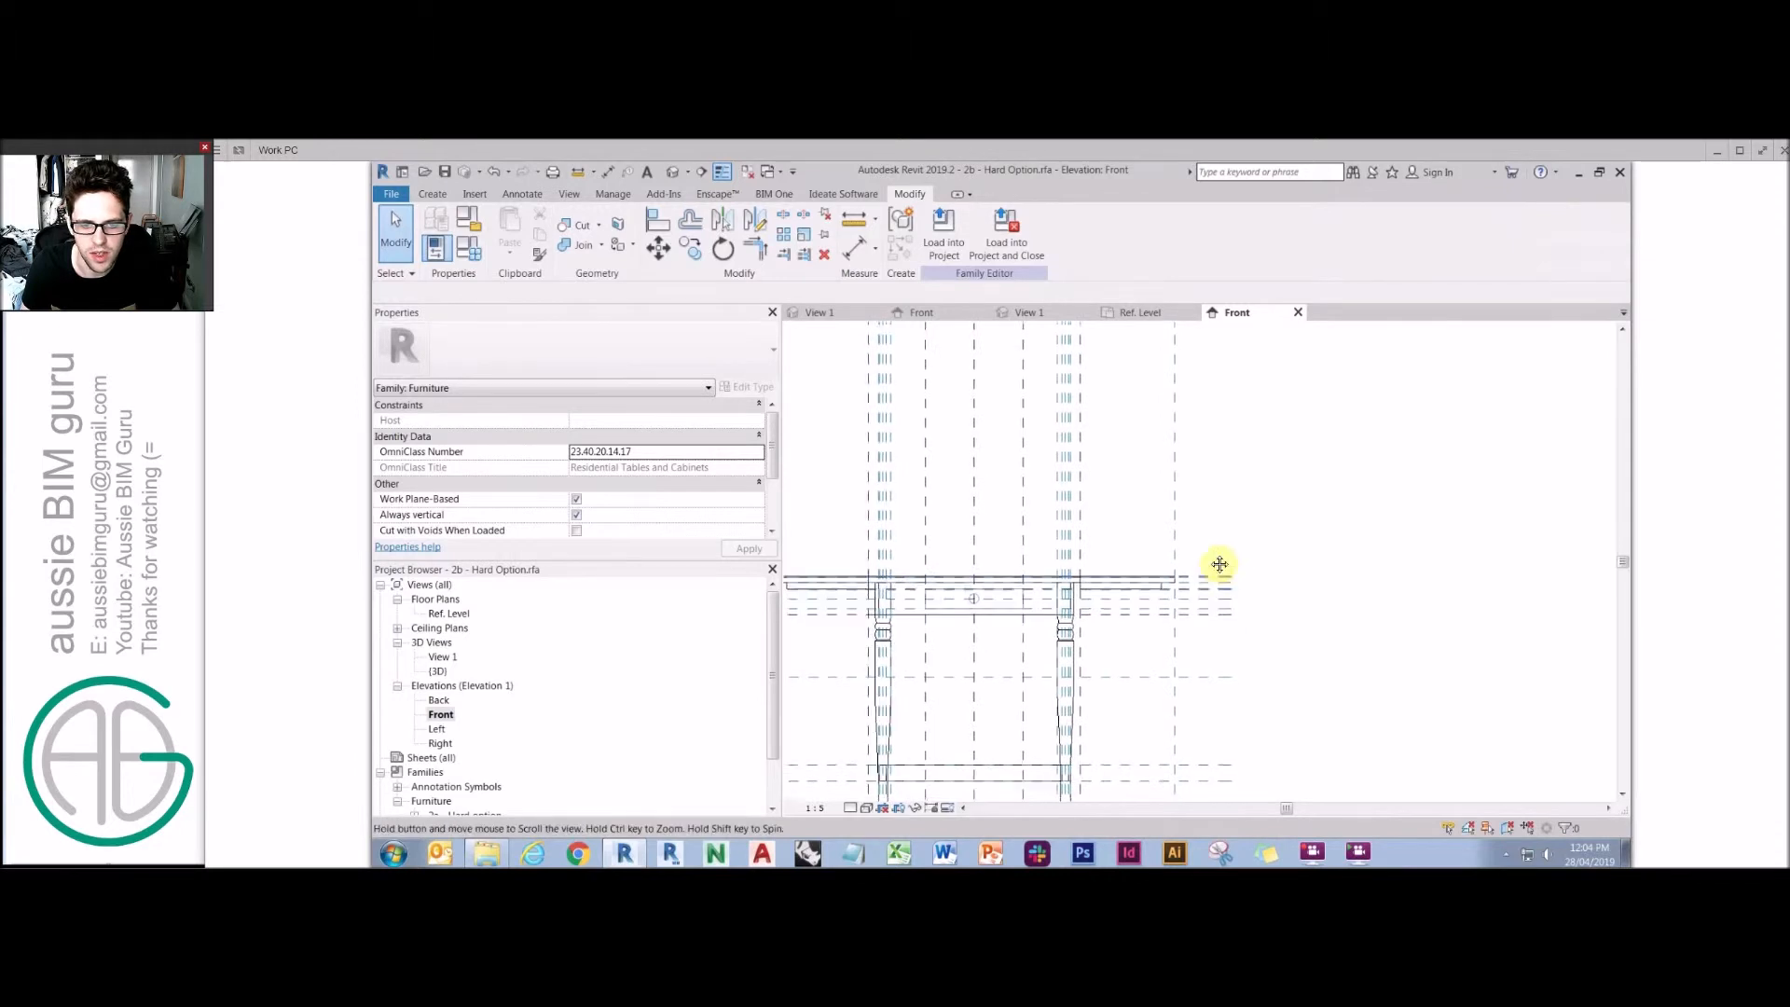
pyautogui.click(523, 194)
pyautogui.click(639, 229)
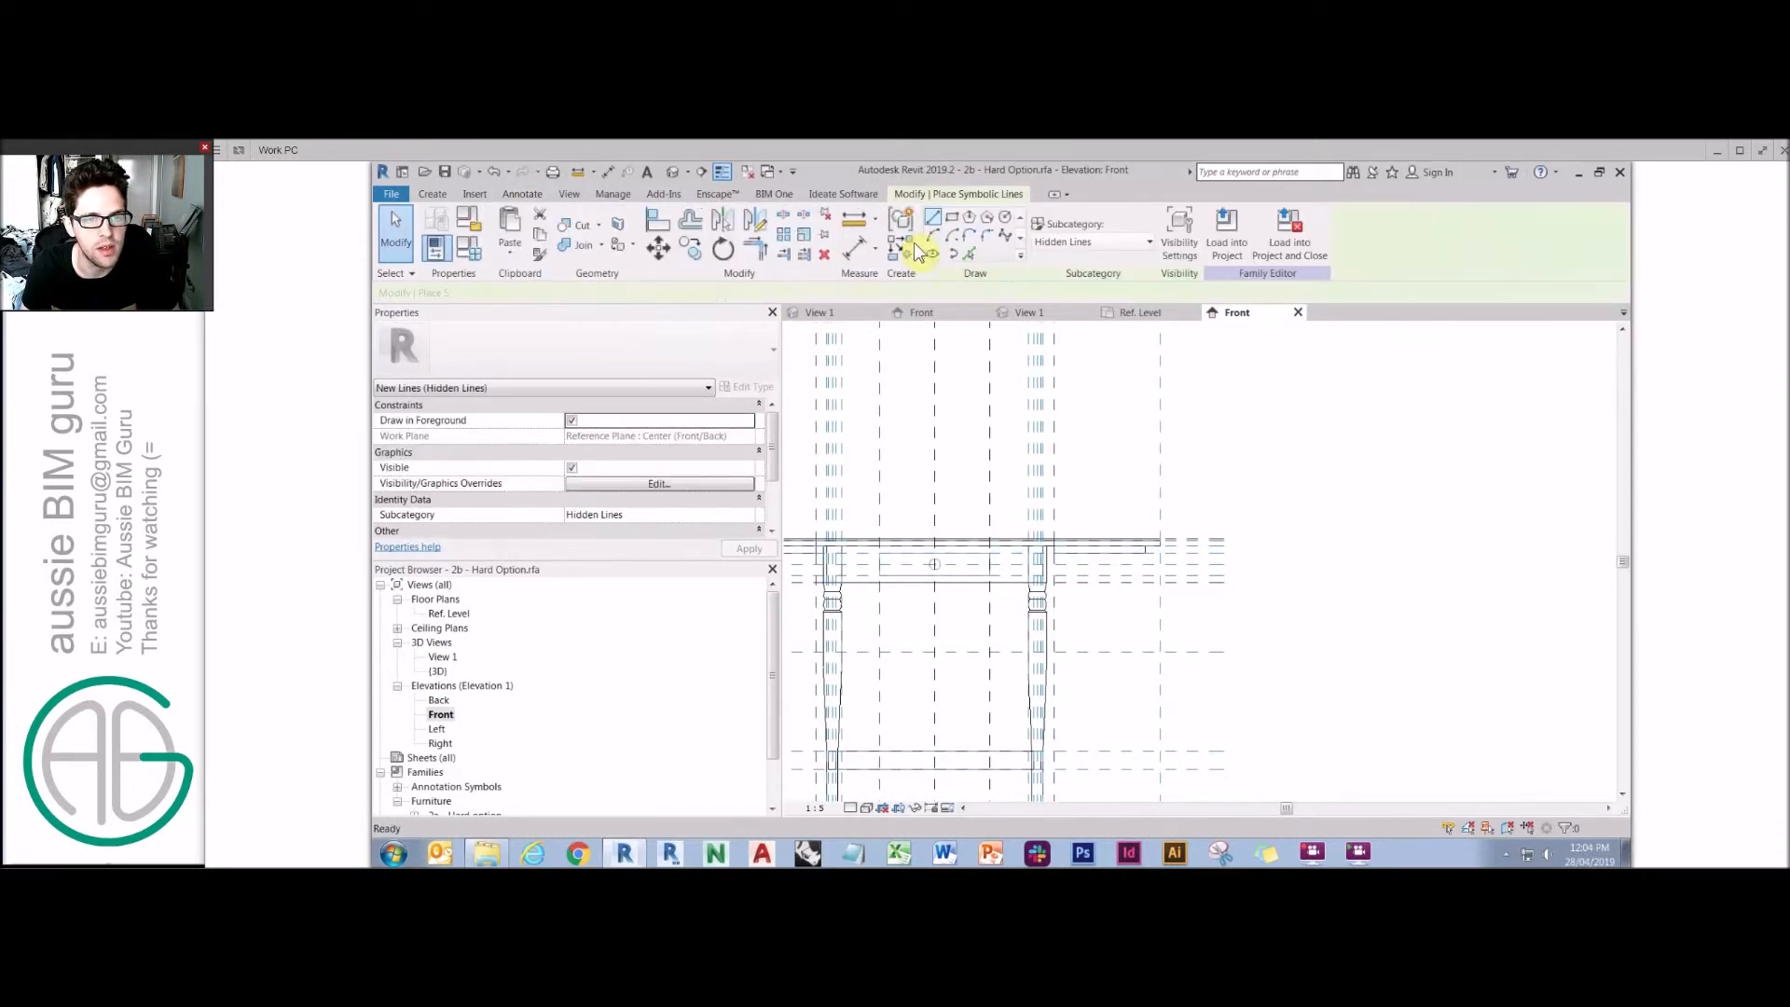
pyautogui.click(1212, 405)
pyautogui.click(1268, 406)
pyautogui.click(1212, 484)
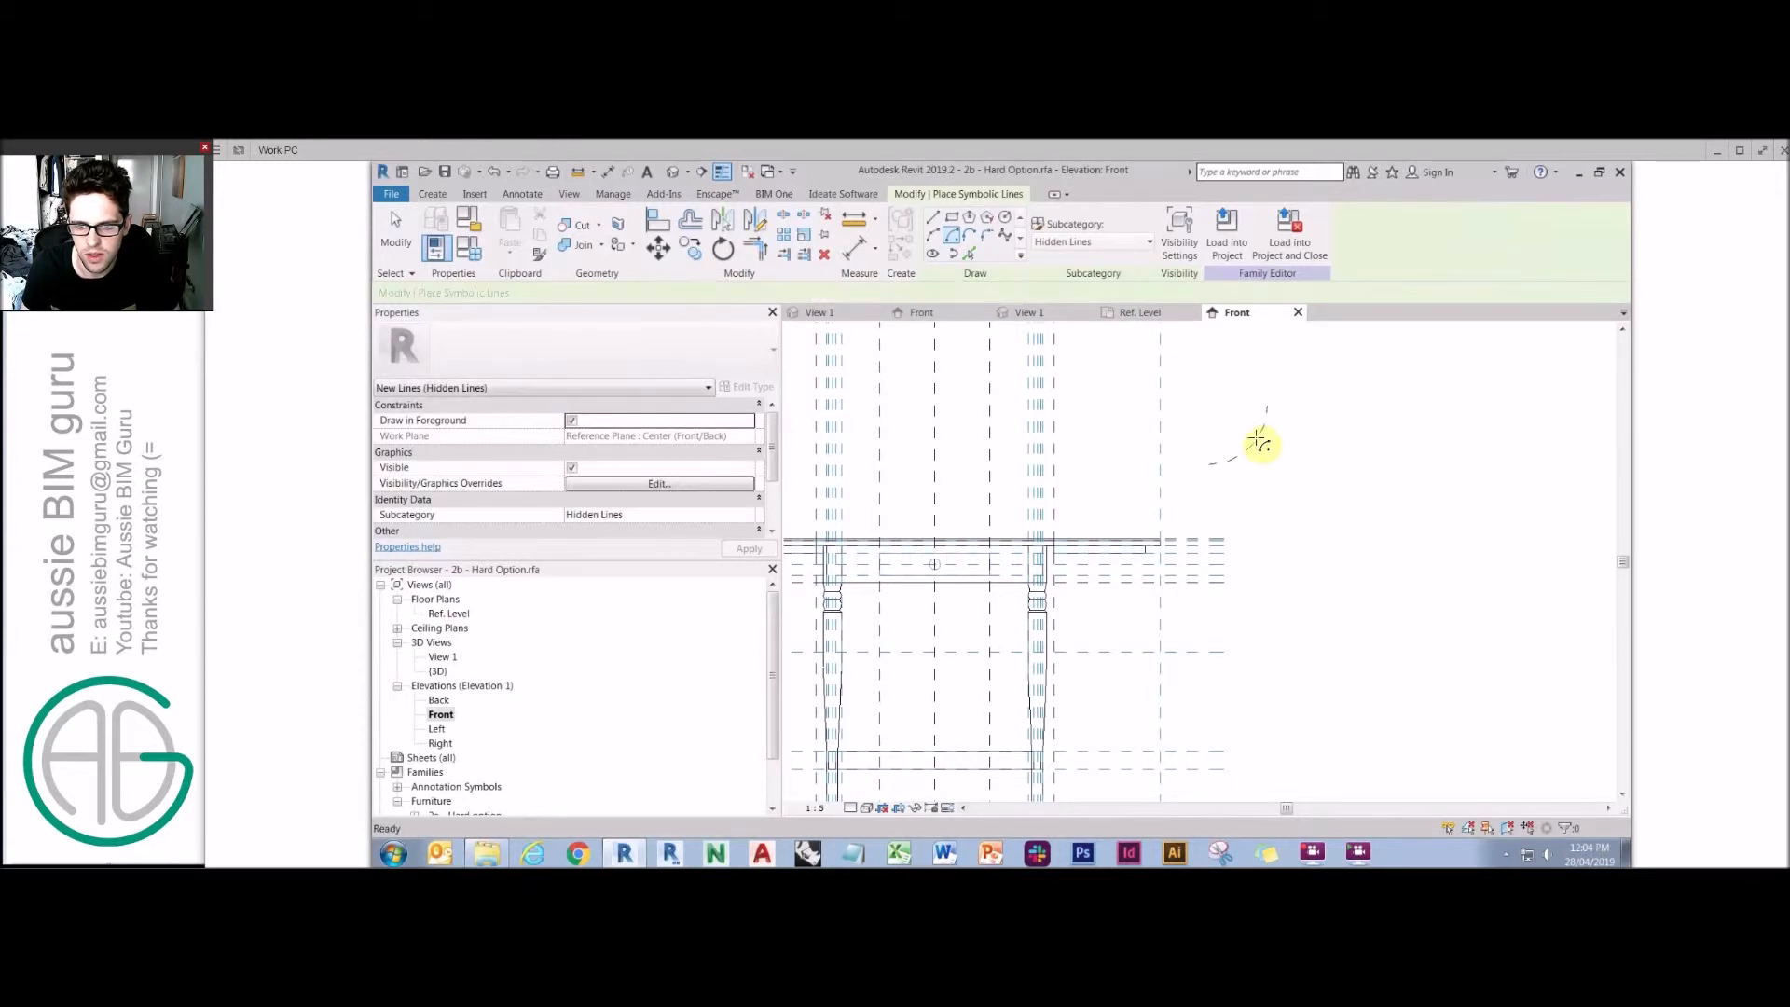
pyautogui.press('Escape')
# Set the arc's radius to 290 mm.
pyautogui.click(1241, 412)
pyautogui.write('290')
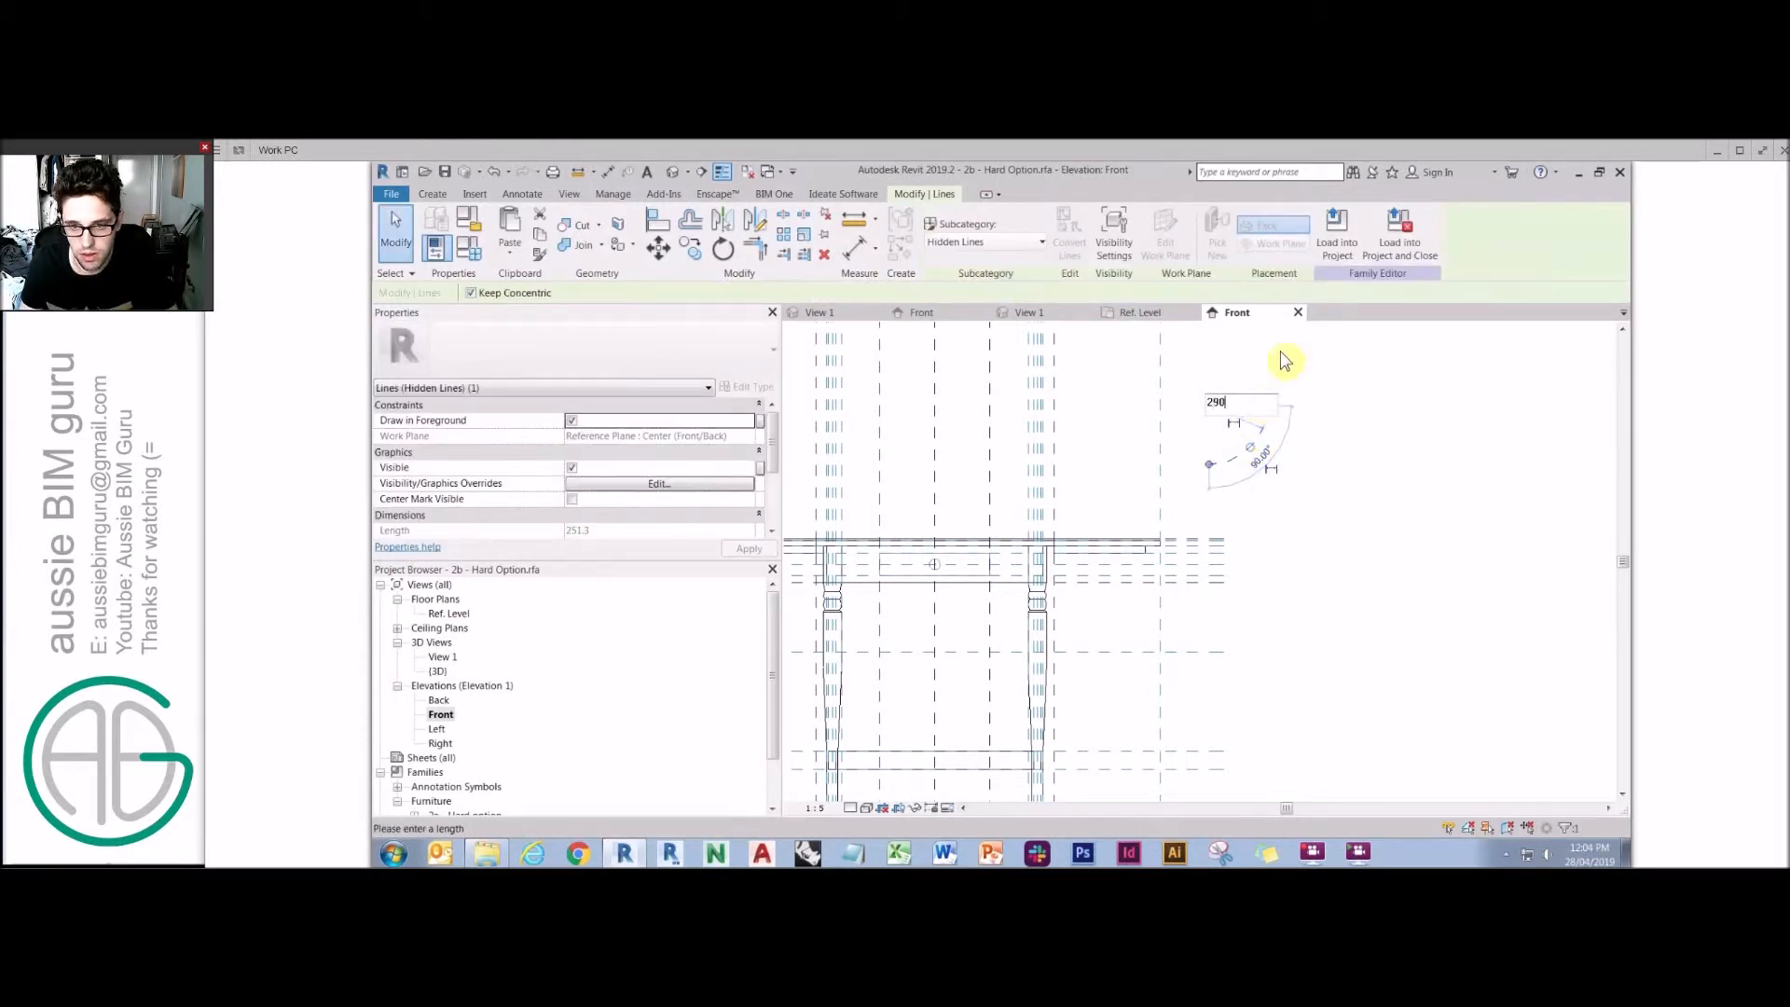
pyautogui.press('Return')
# Make the arc's radius dimension permanent and label it with the Side width parameter.
pyautogui.click(1271, 442)
pyautogui.click(1307, 446)
pyautogui.click(1259, 443)
pyautogui.click(1249, 376)
pyautogui.click(1259, 430)
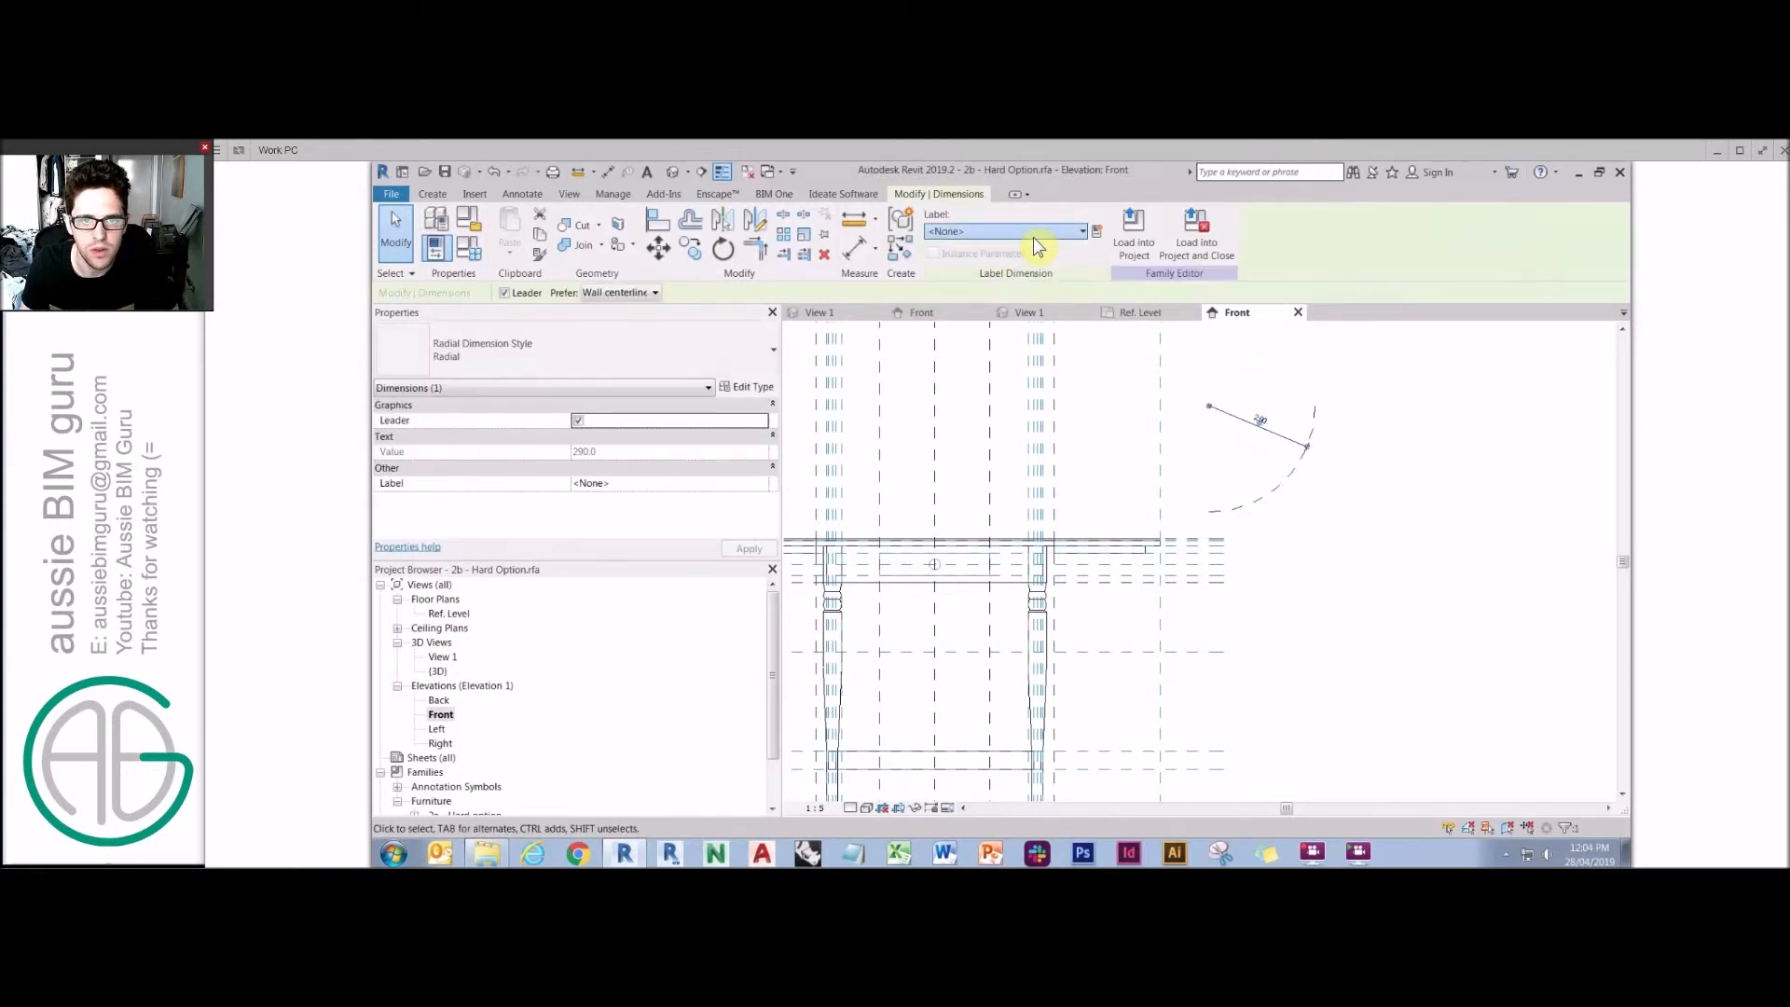
pyautogui.click(1035, 231)
pyautogui.click(975, 407)
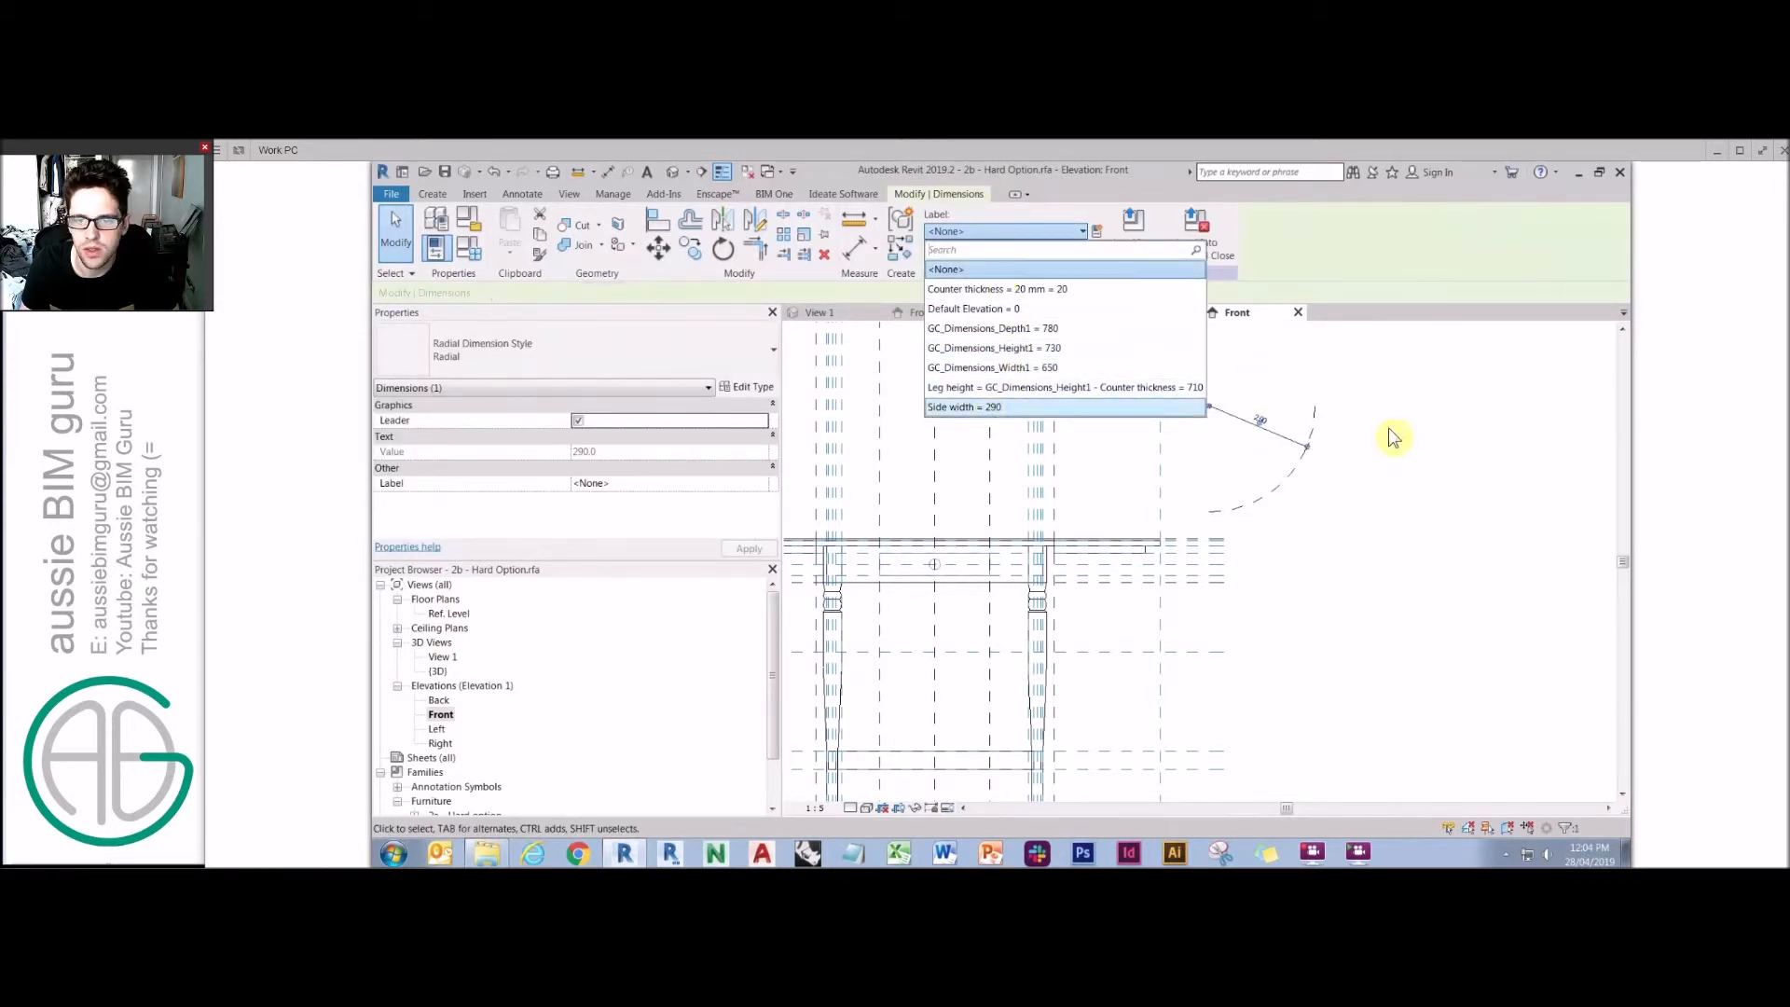
pyautogui.click(1361, 437)
pyautogui.moveTo(1327, 527); pyautogui.dragTo(1357, 515, button='middle')
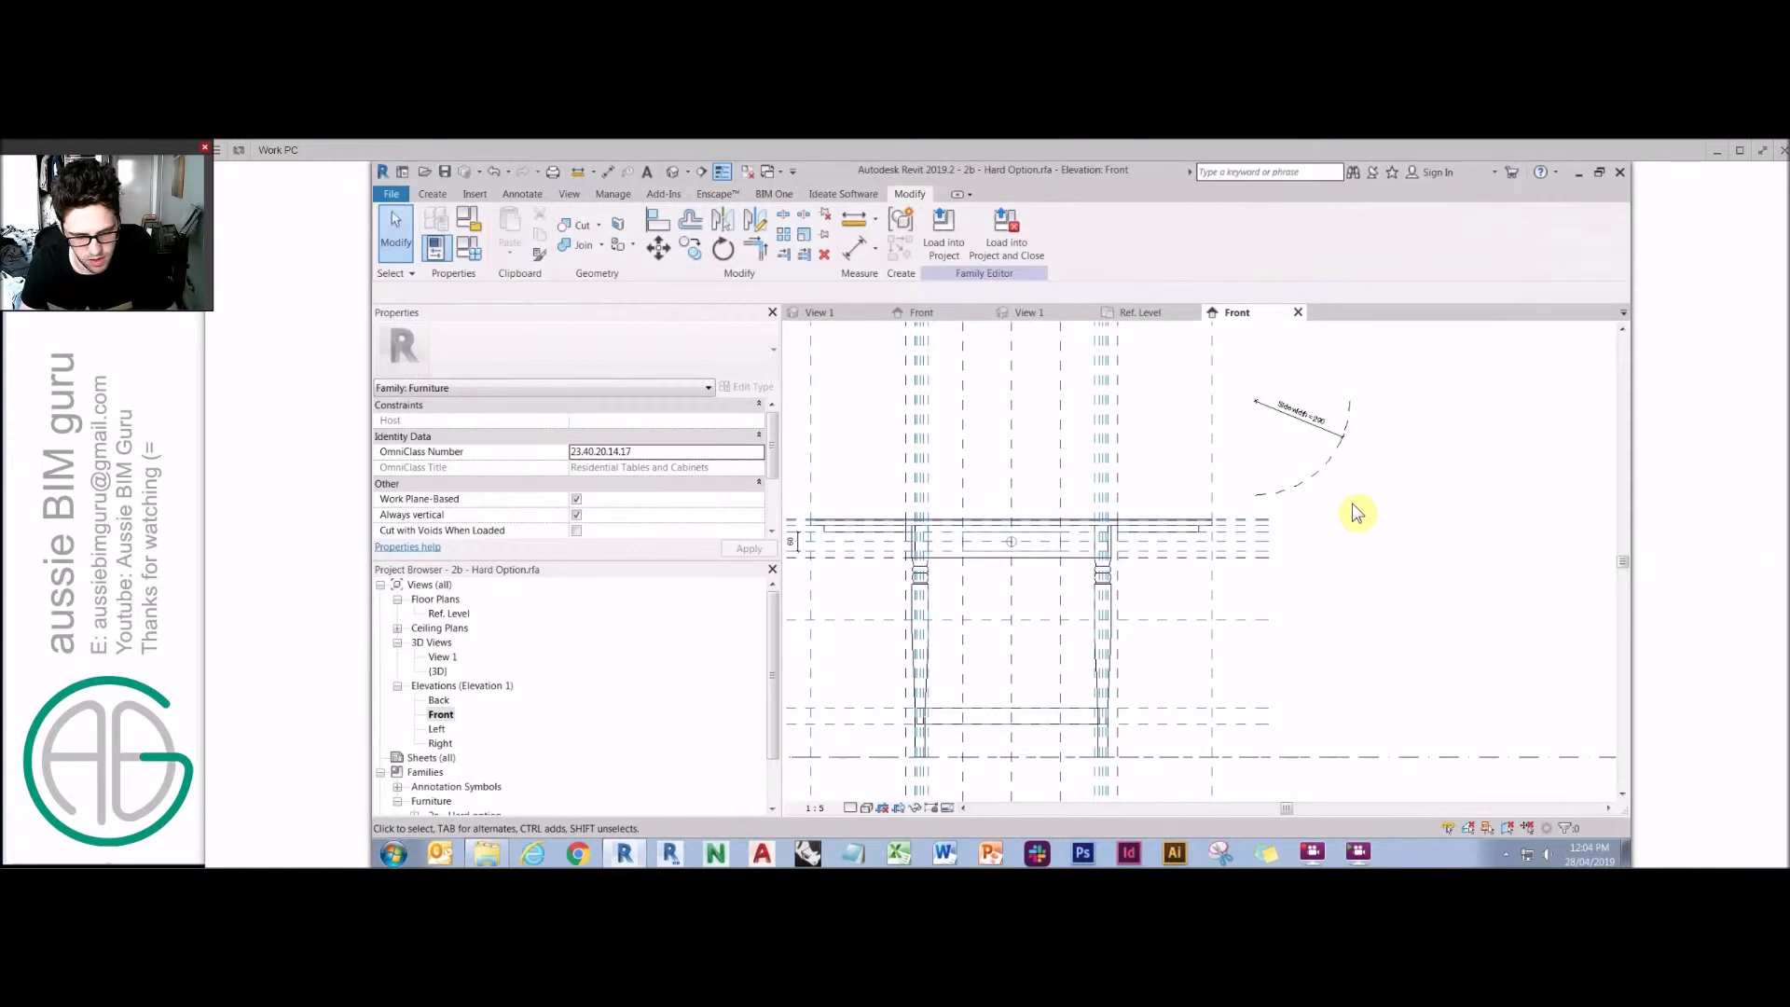
# Align the arc's centre and end to the tabletop's reference planes.
pyautogui.click(1335, 462)
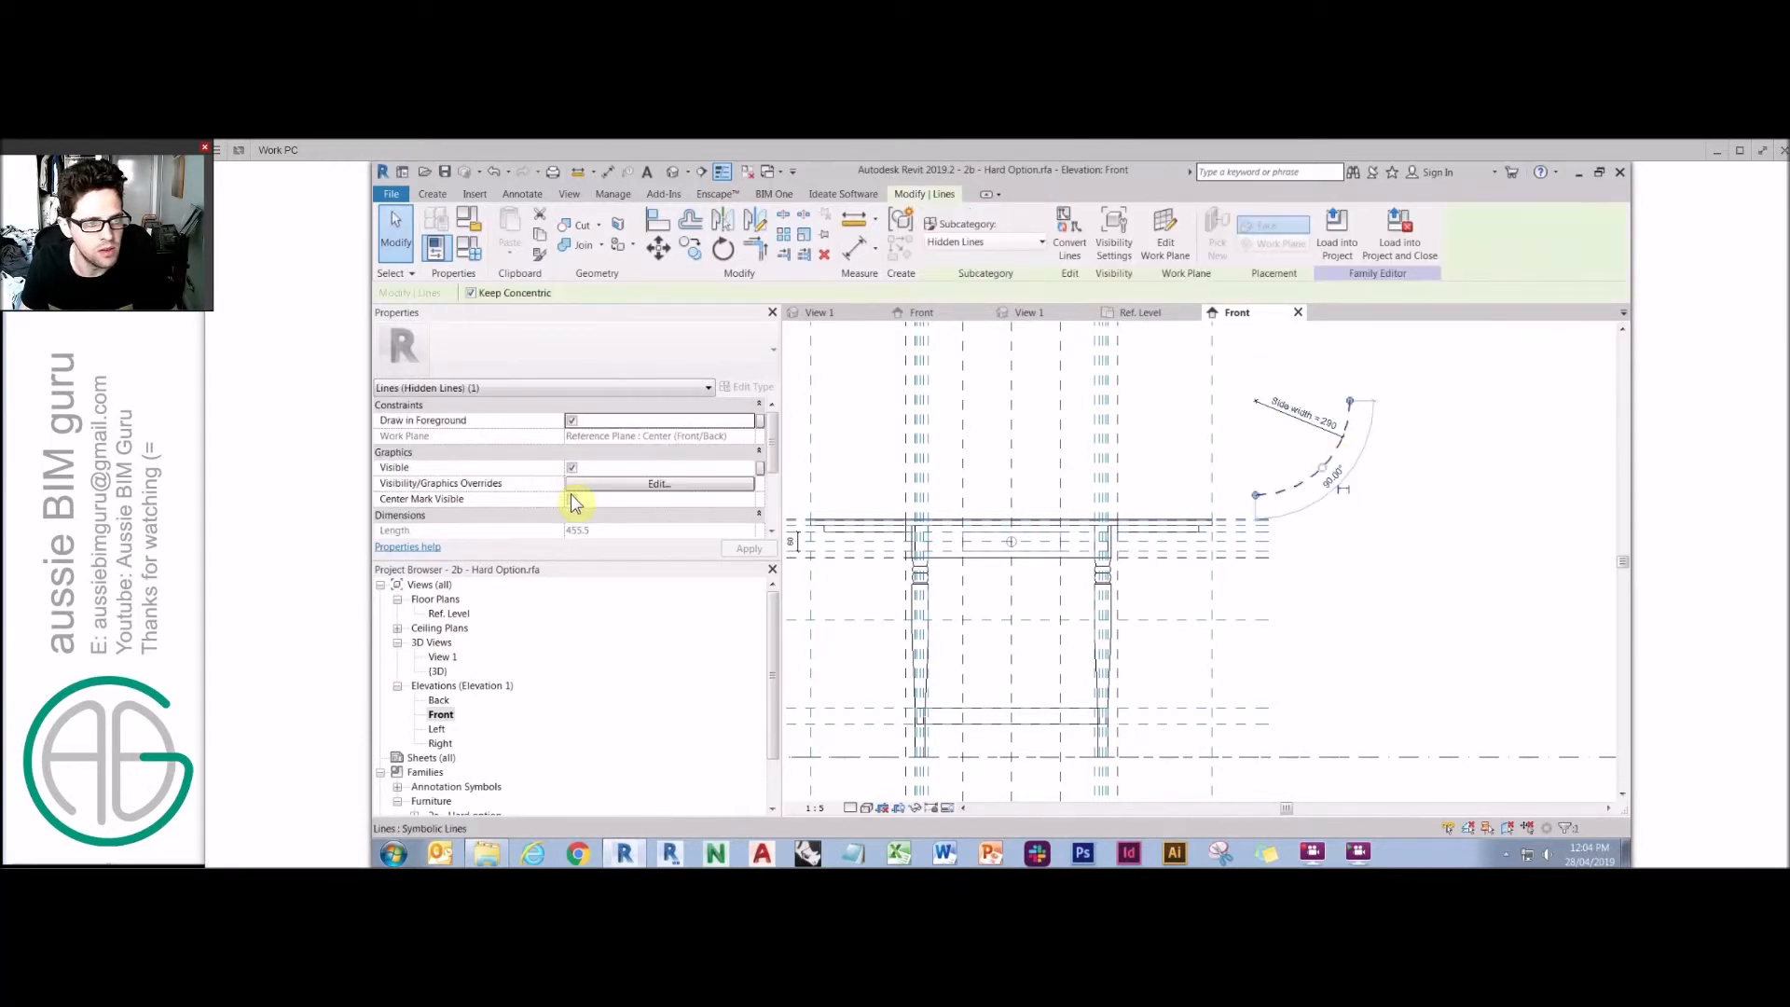
pyautogui.press('a')
pyautogui.press('l')
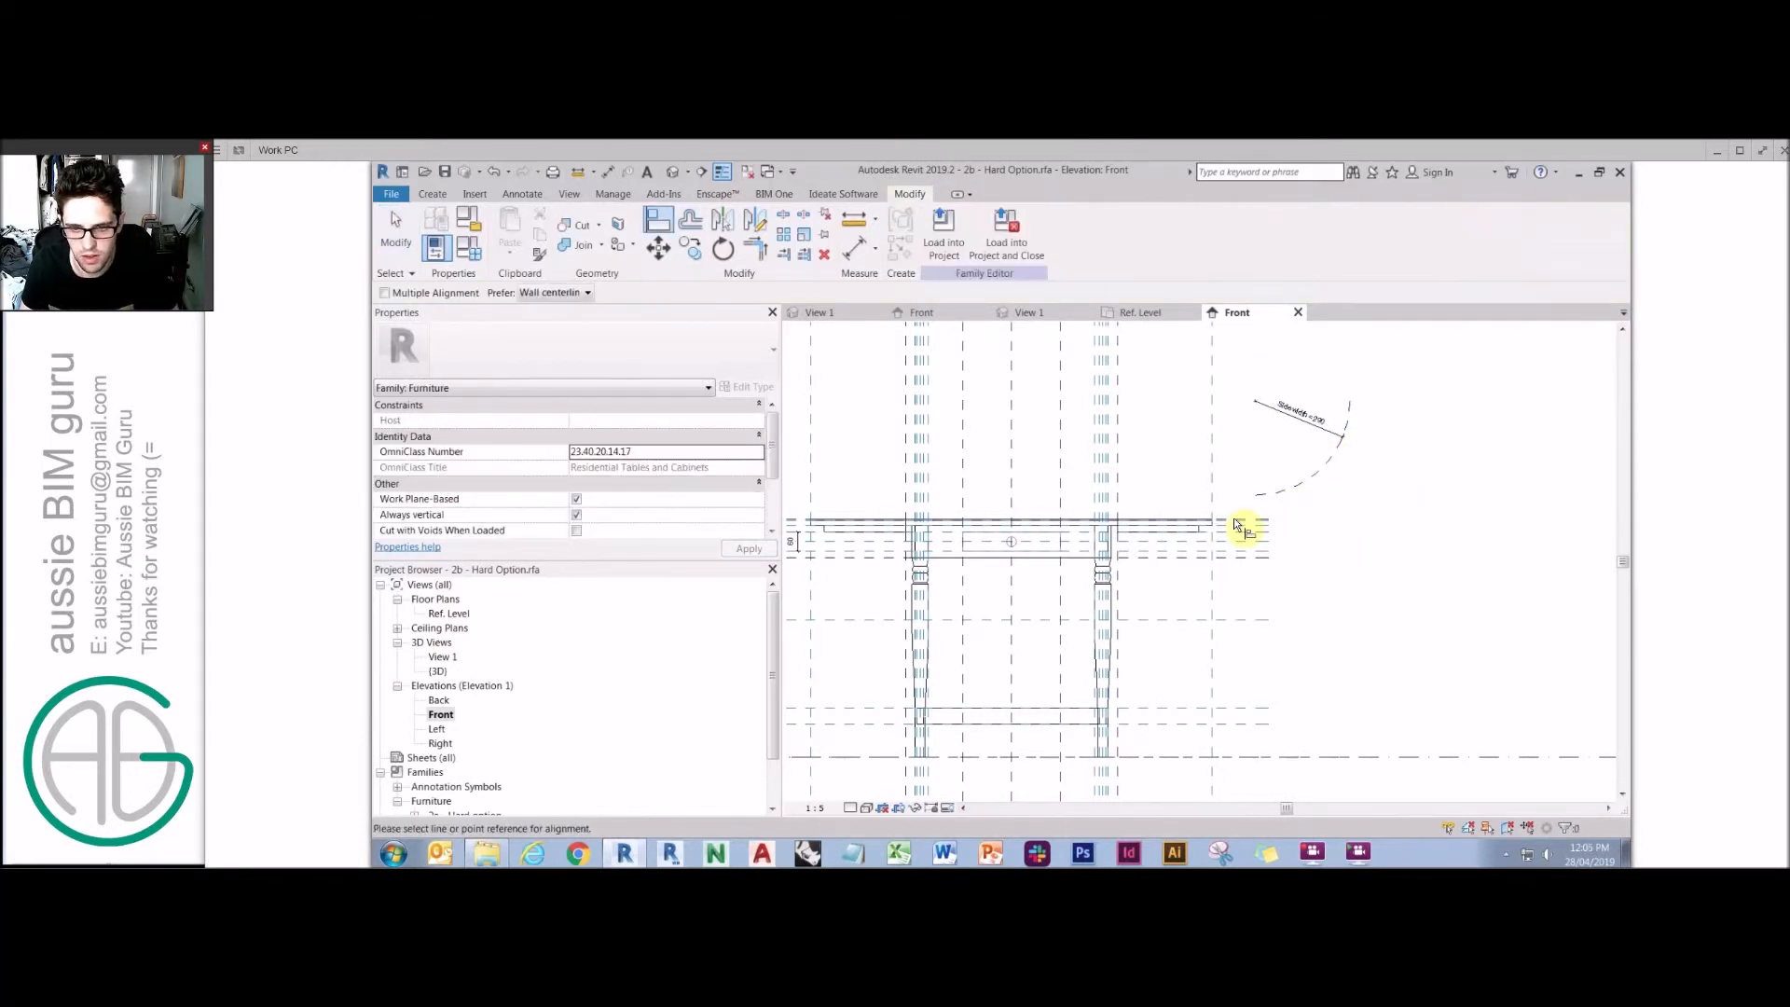
pyautogui.scroll(2, 1235, 525)
pyautogui.click(1235, 525)
pyautogui.click(1297, 384)
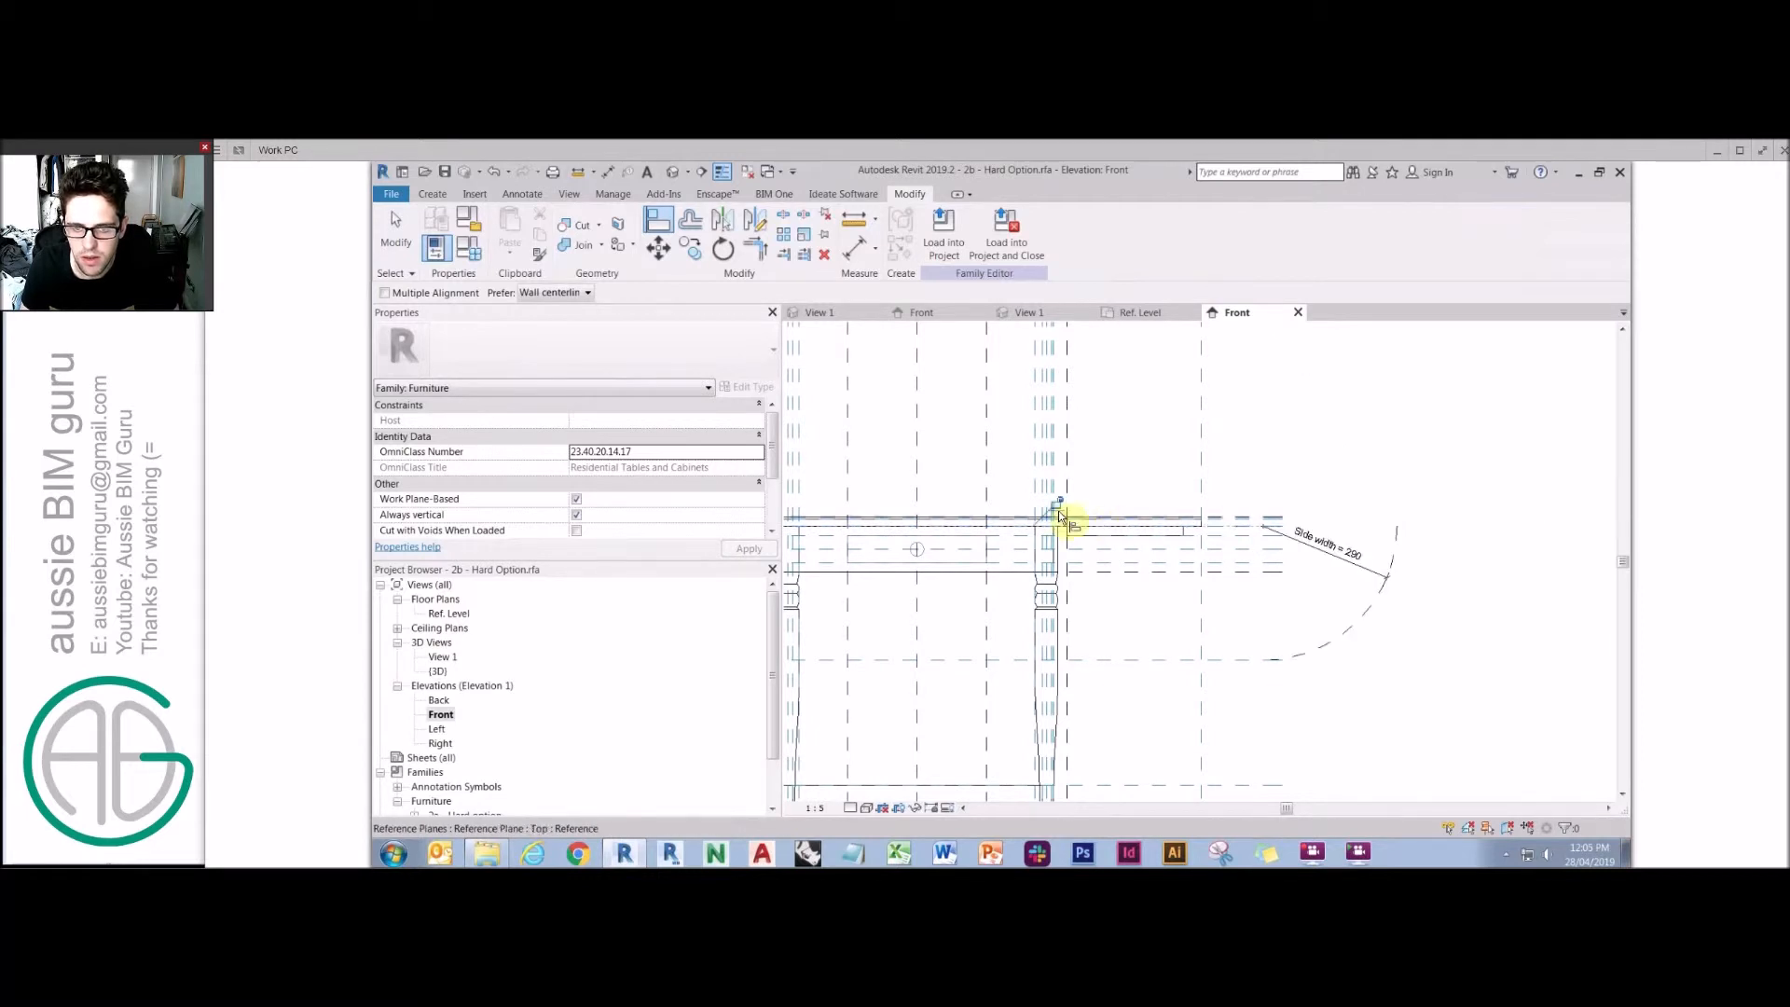
pyautogui.click(1072, 464)
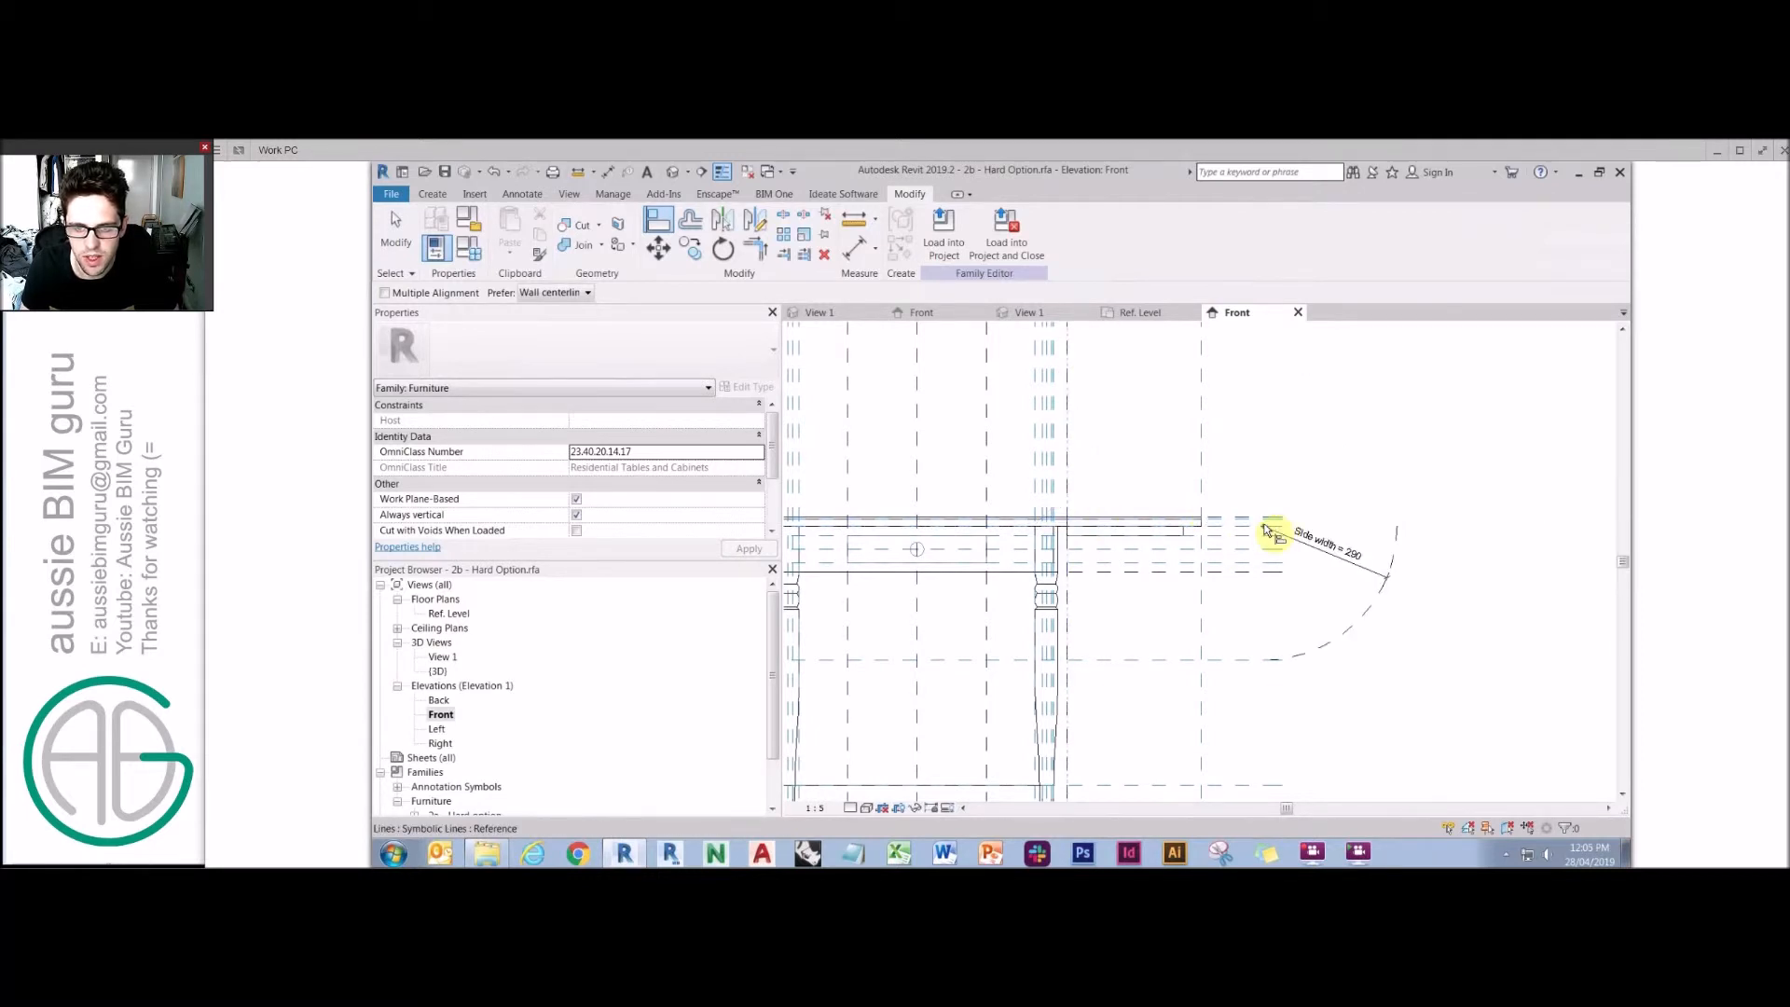
pyautogui.click(1270, 523)
pyautogui.press('Escape')
# Try to draw a short Hidden Lines symbolic line near the arc's lower end.
pyautogui.click(1179, 612)
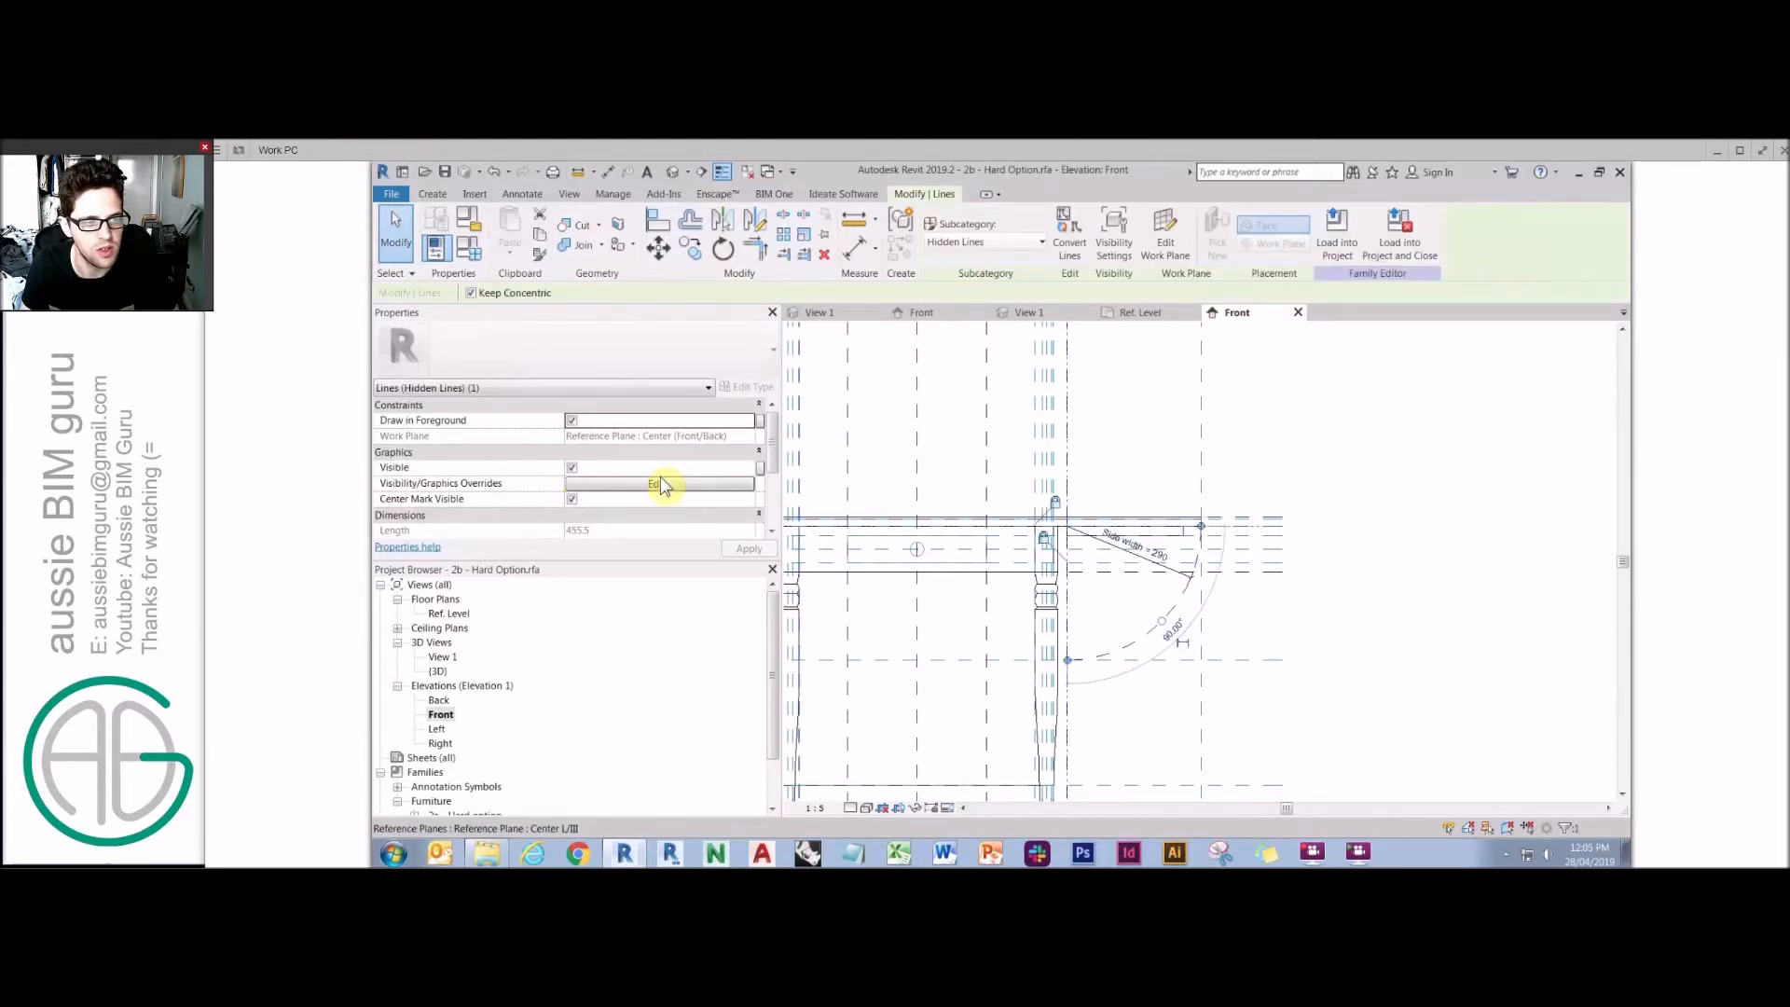
pyautogui.click(1362, 428)
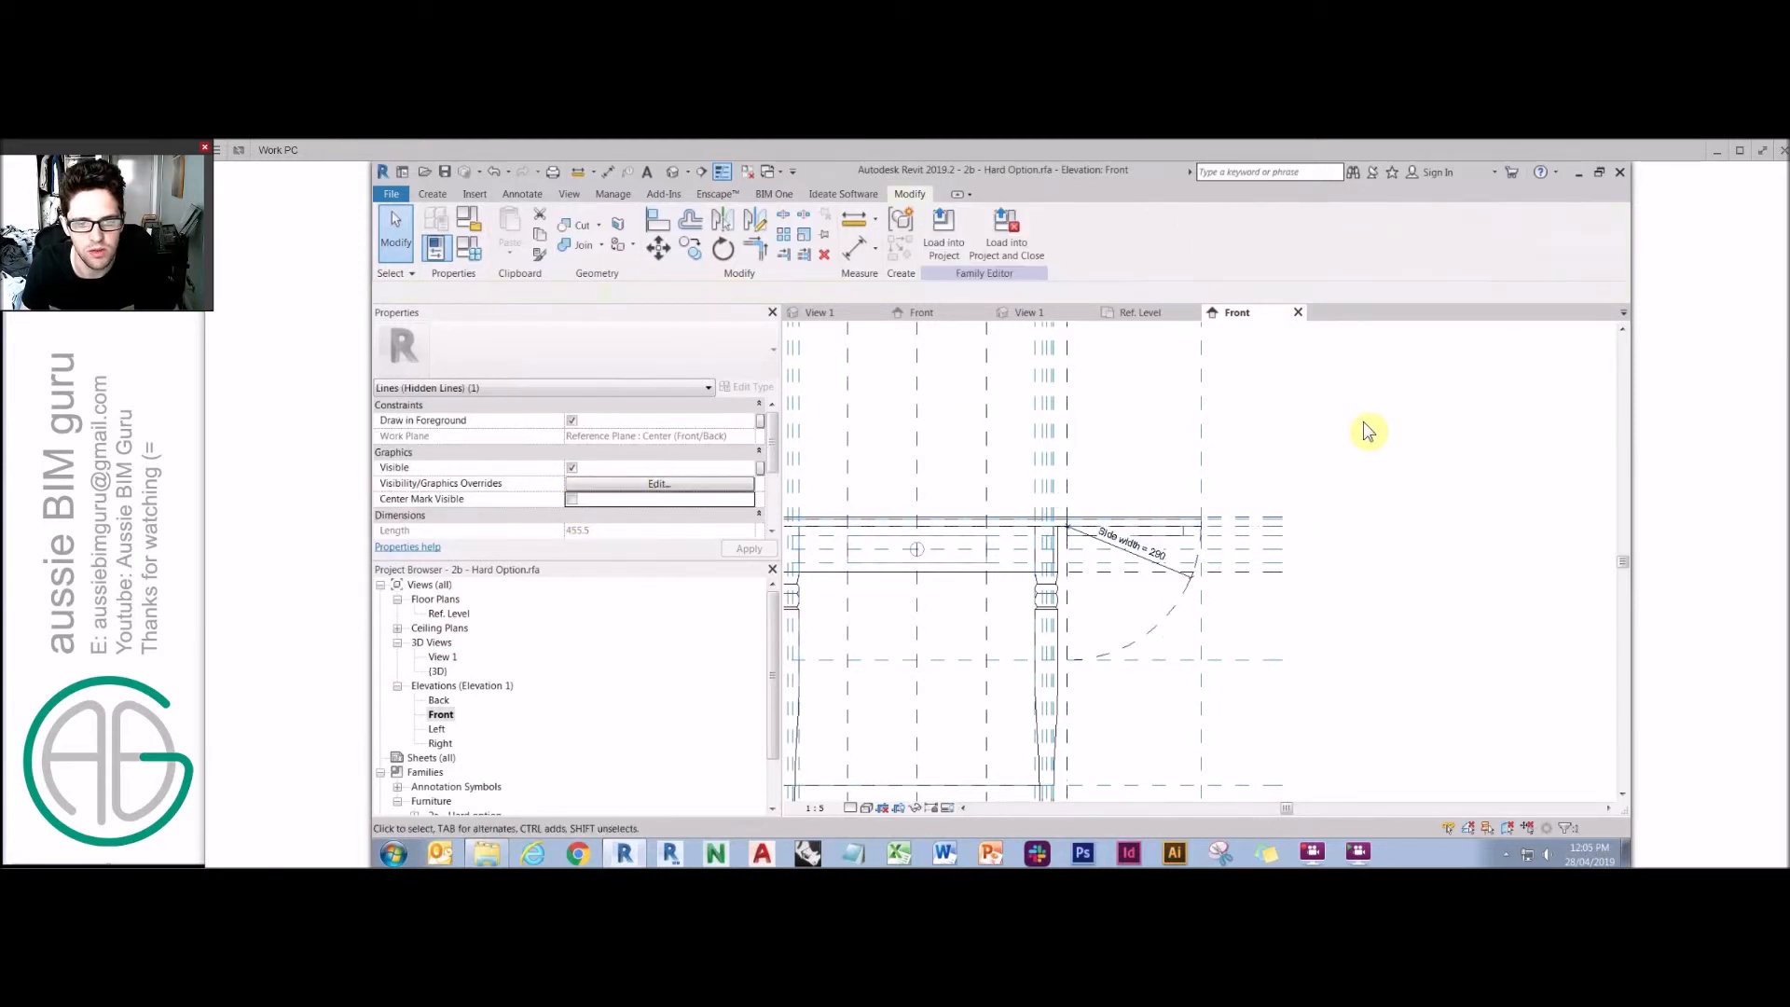
pyautogui.click(534, 195)
pyautogui.click(639, 228)
pyautogui.click(1087, 592)
pyautogui.click(1126, 592)
pyautogui.press('a')
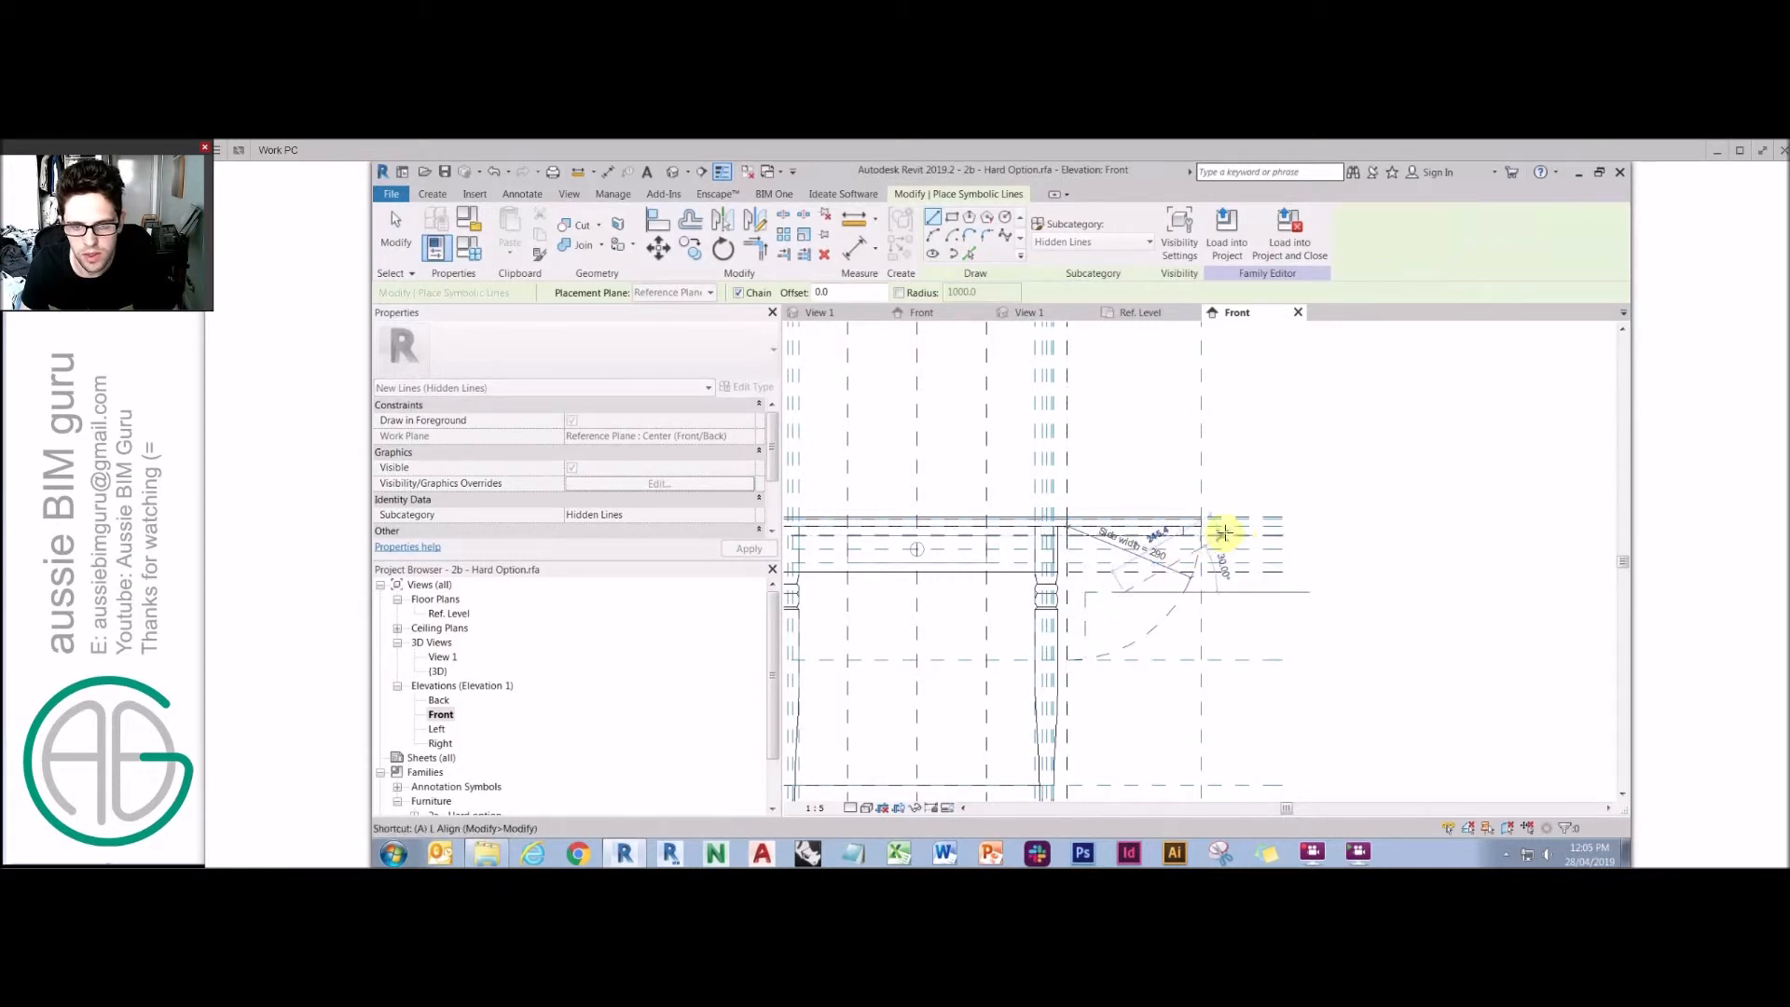
pyautogui.press('l')
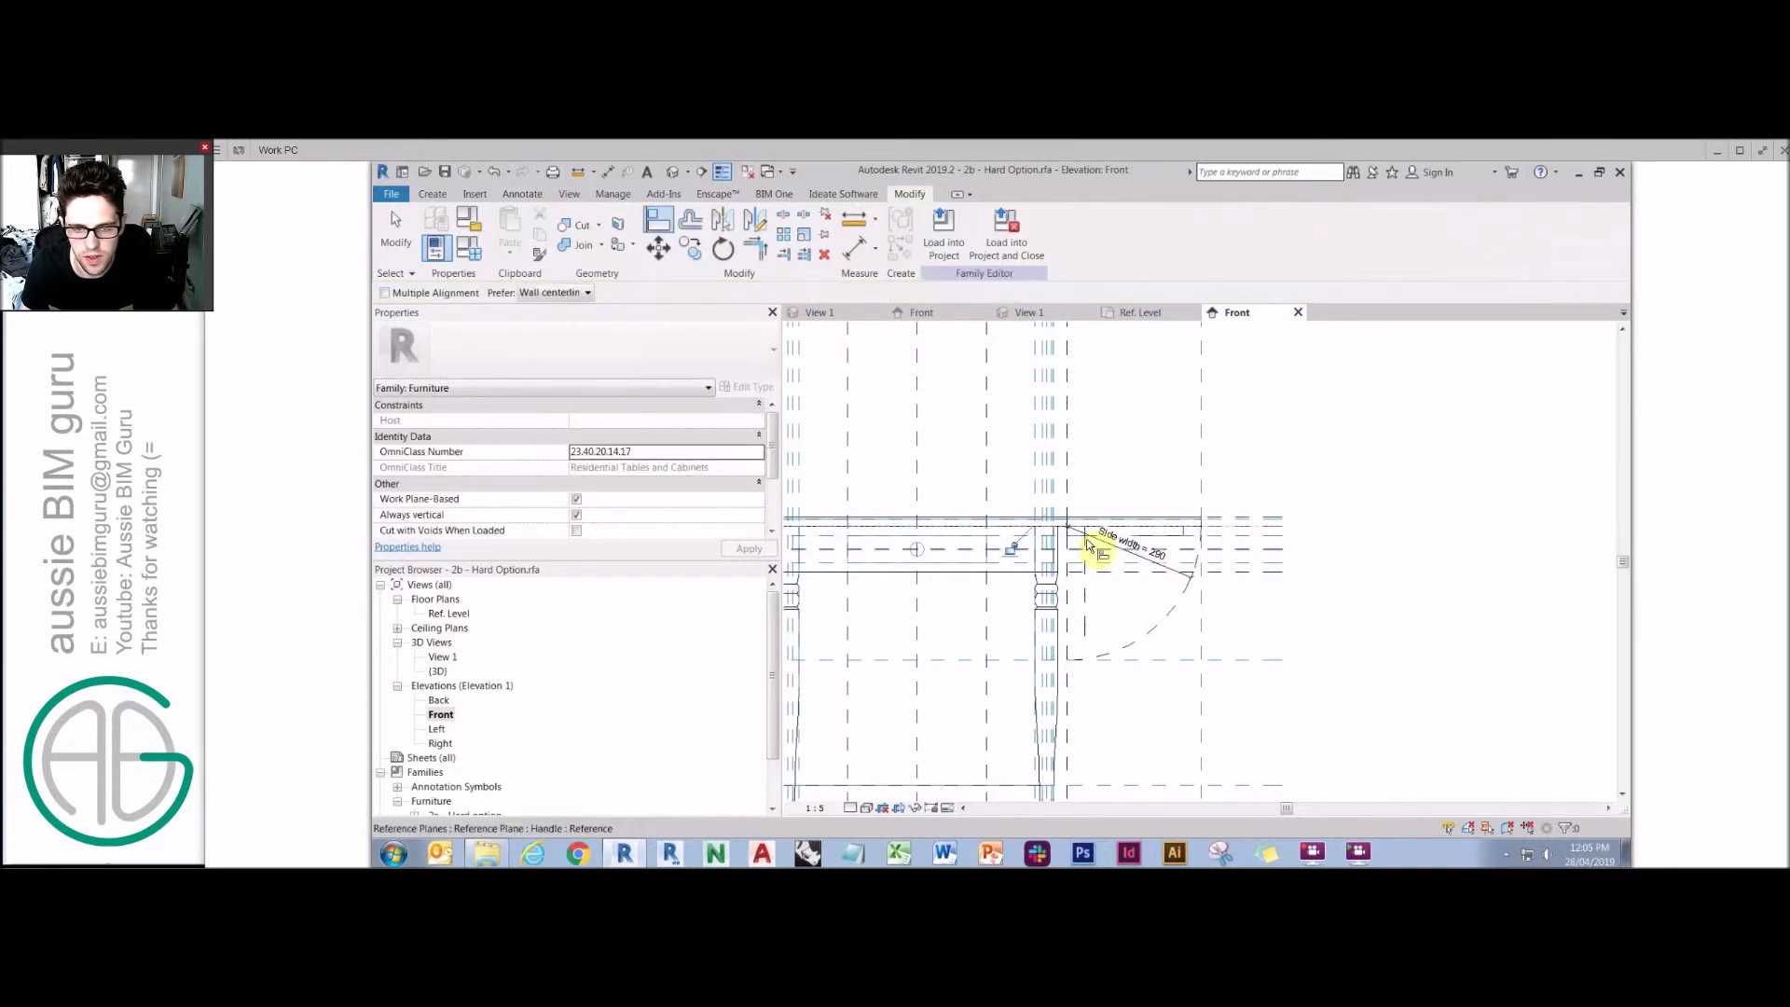
# Try to align and trim the arc's end to the leaf's reference plane.
pyautogui.click(1072, 604)
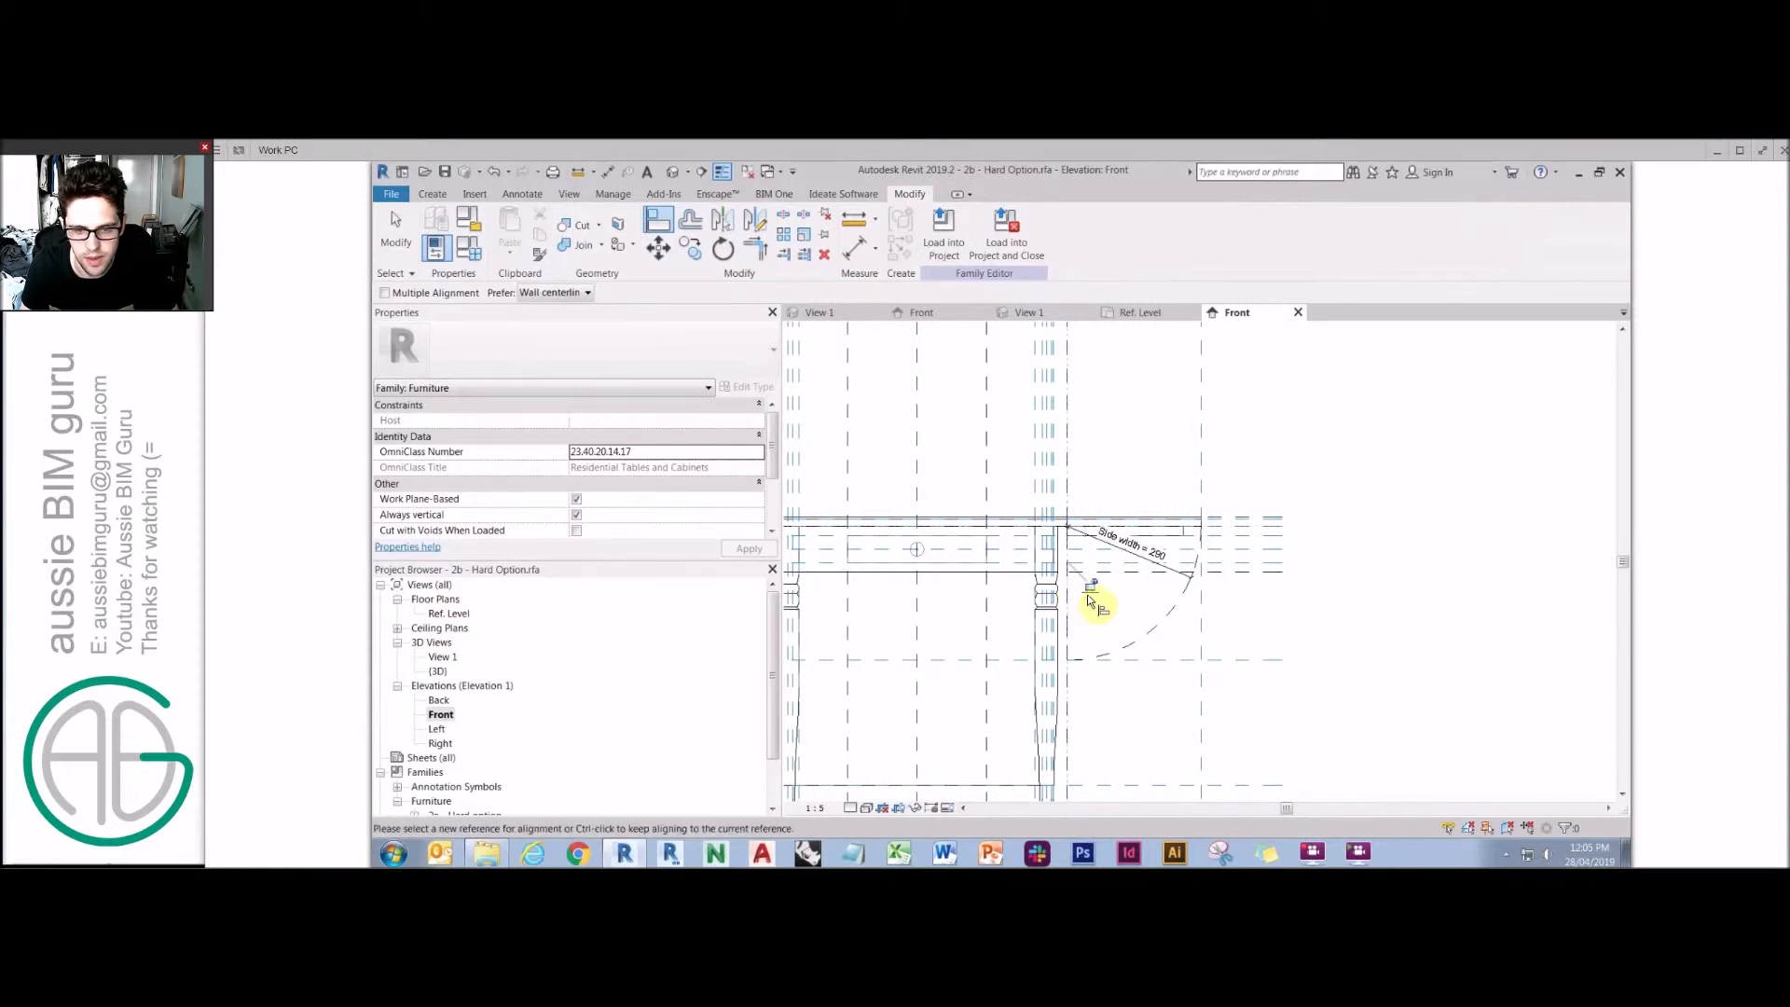
pyautogui.press('t')
pyautogui.press('r')
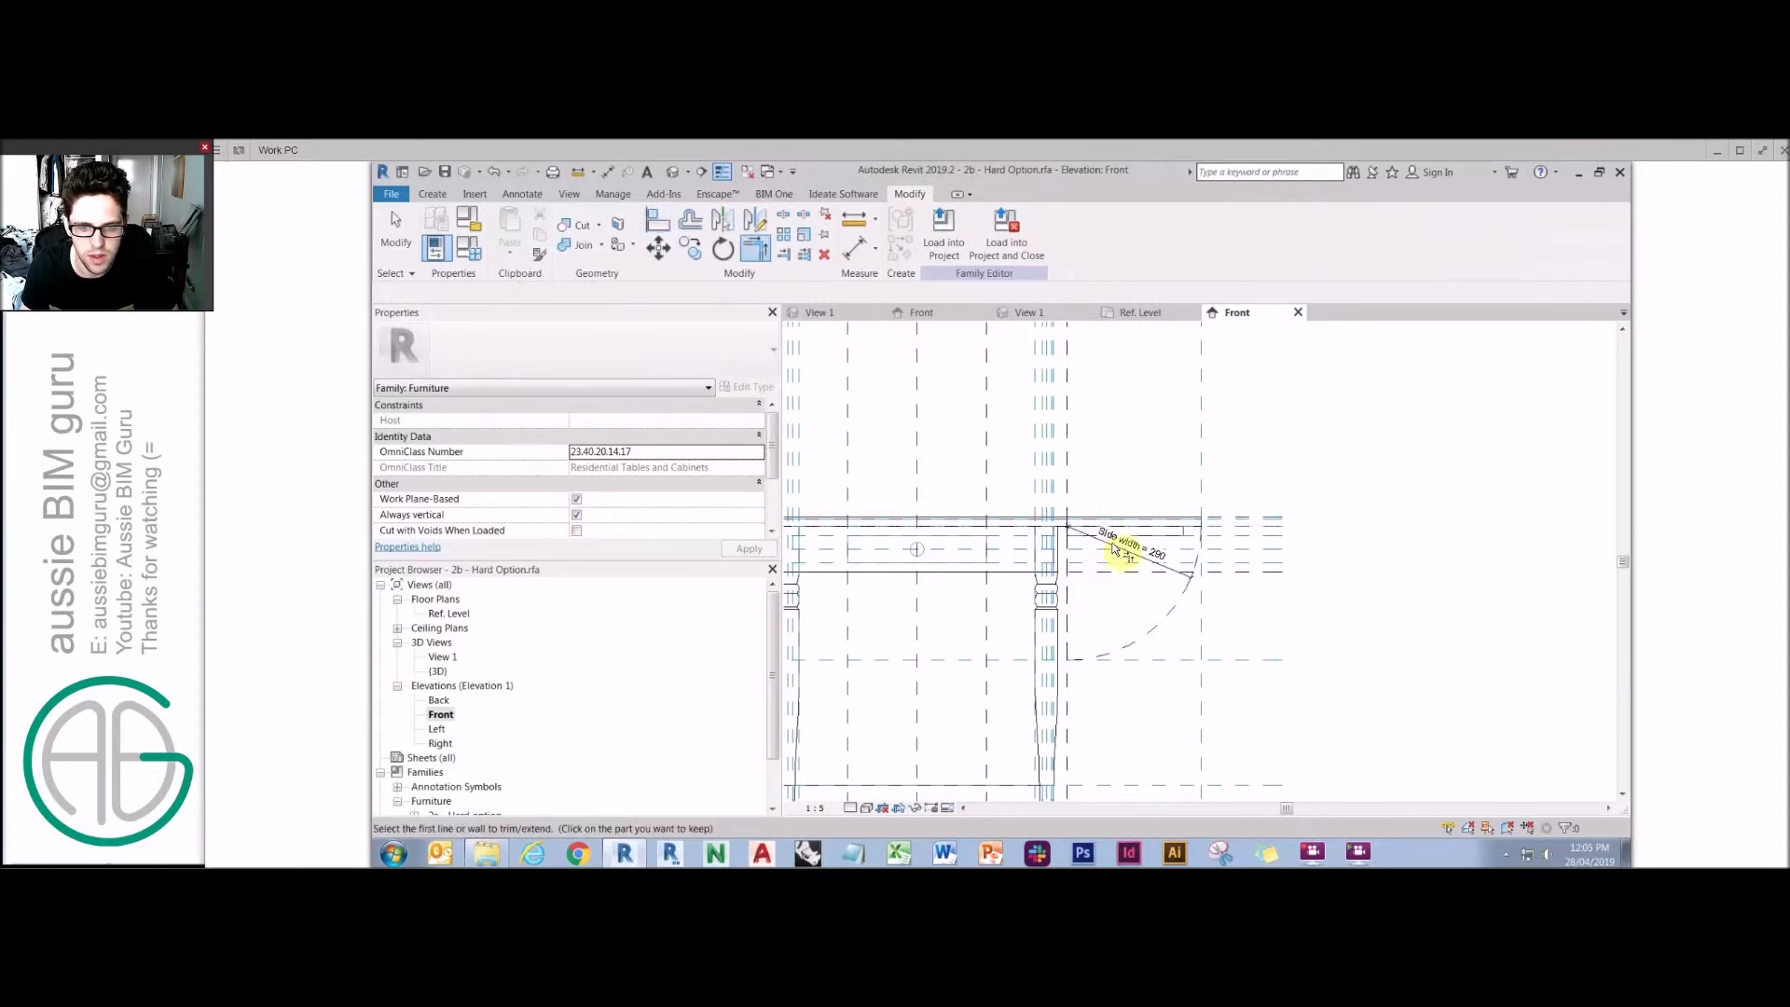
pyautogui.click(1188, 585)
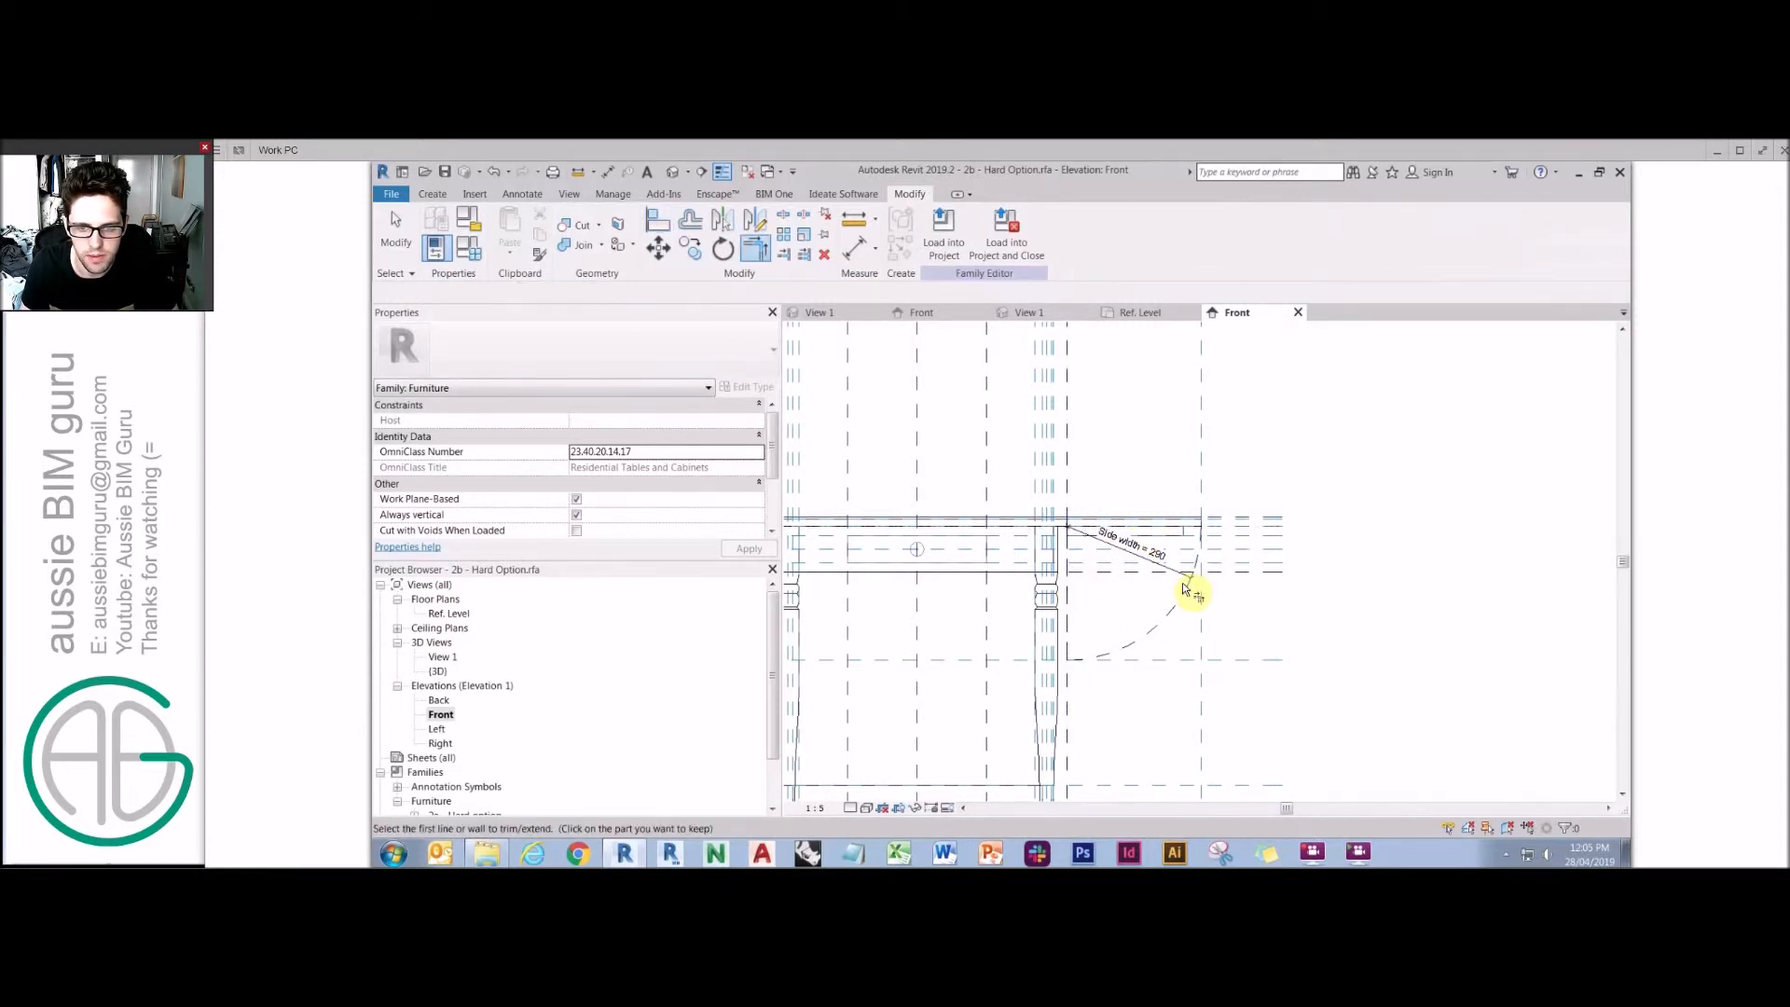
pyautogui.press('Escape')
pyautogui.press('Escape')
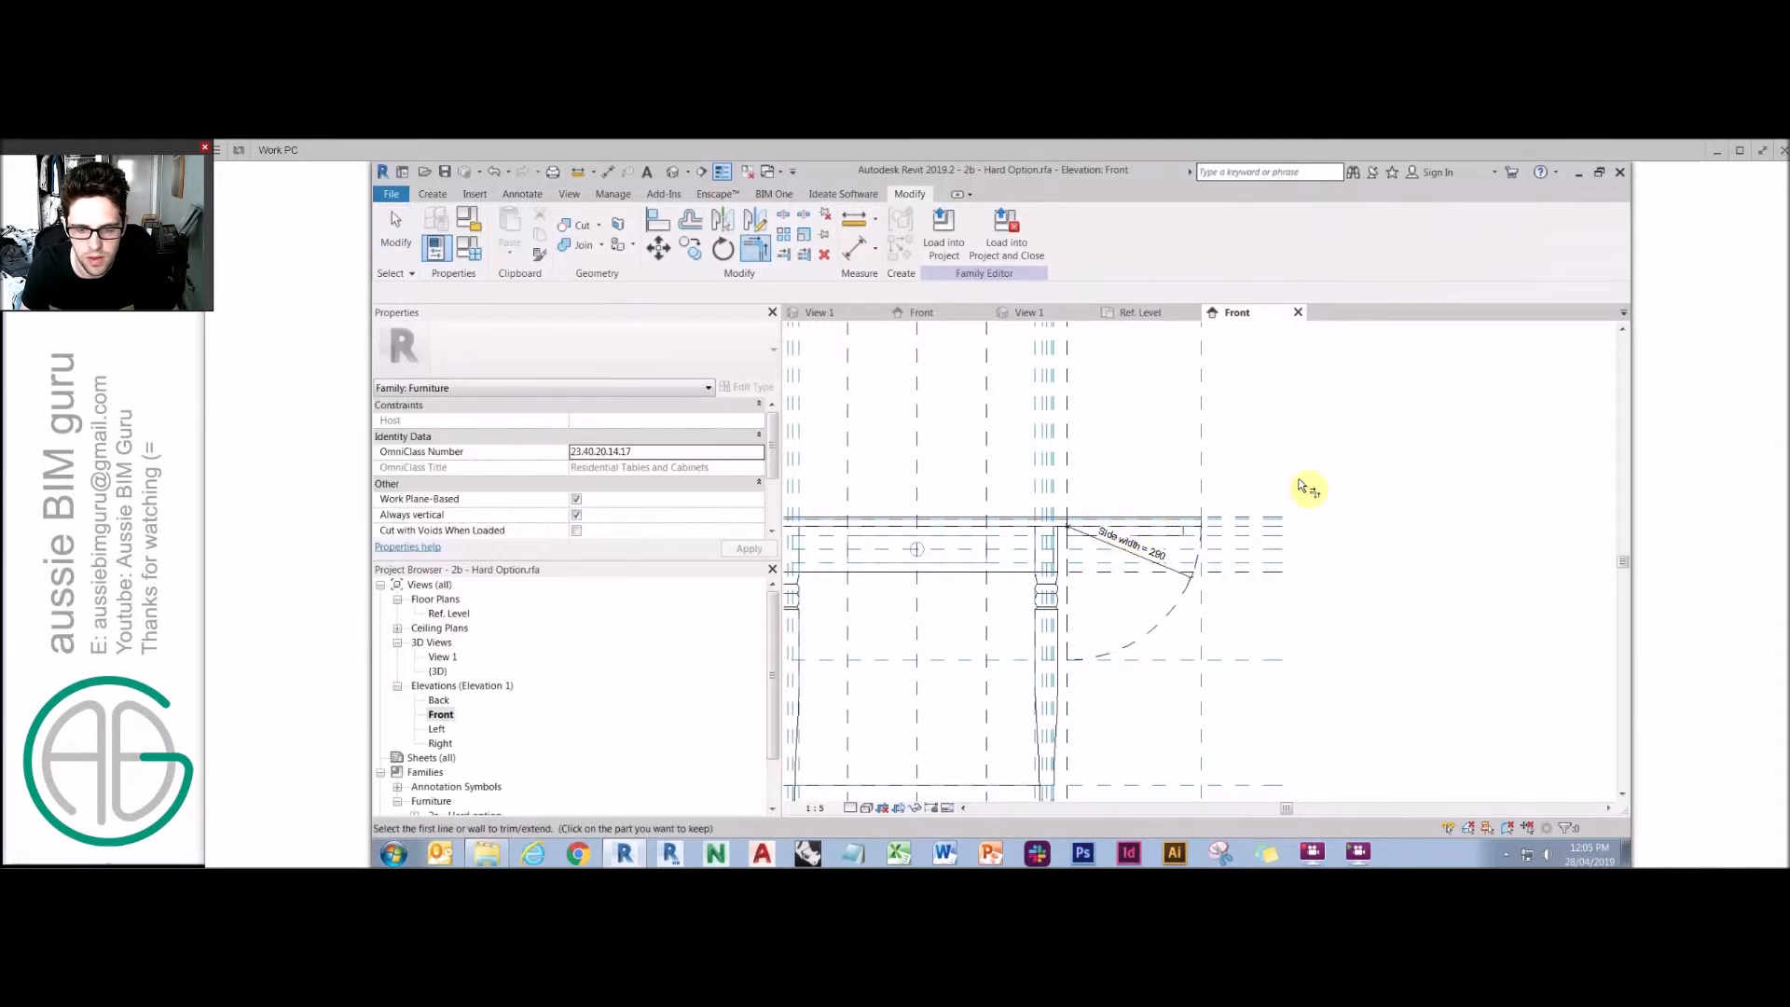
# Turn on Preview Visibility and temporarily hide the reference plane category in the Front elevation.
pyautogui.scroll(-1, 1398, 623)
pyautogui.scroll(-1, 1398, 622)
pyautogui.click(947, 808)
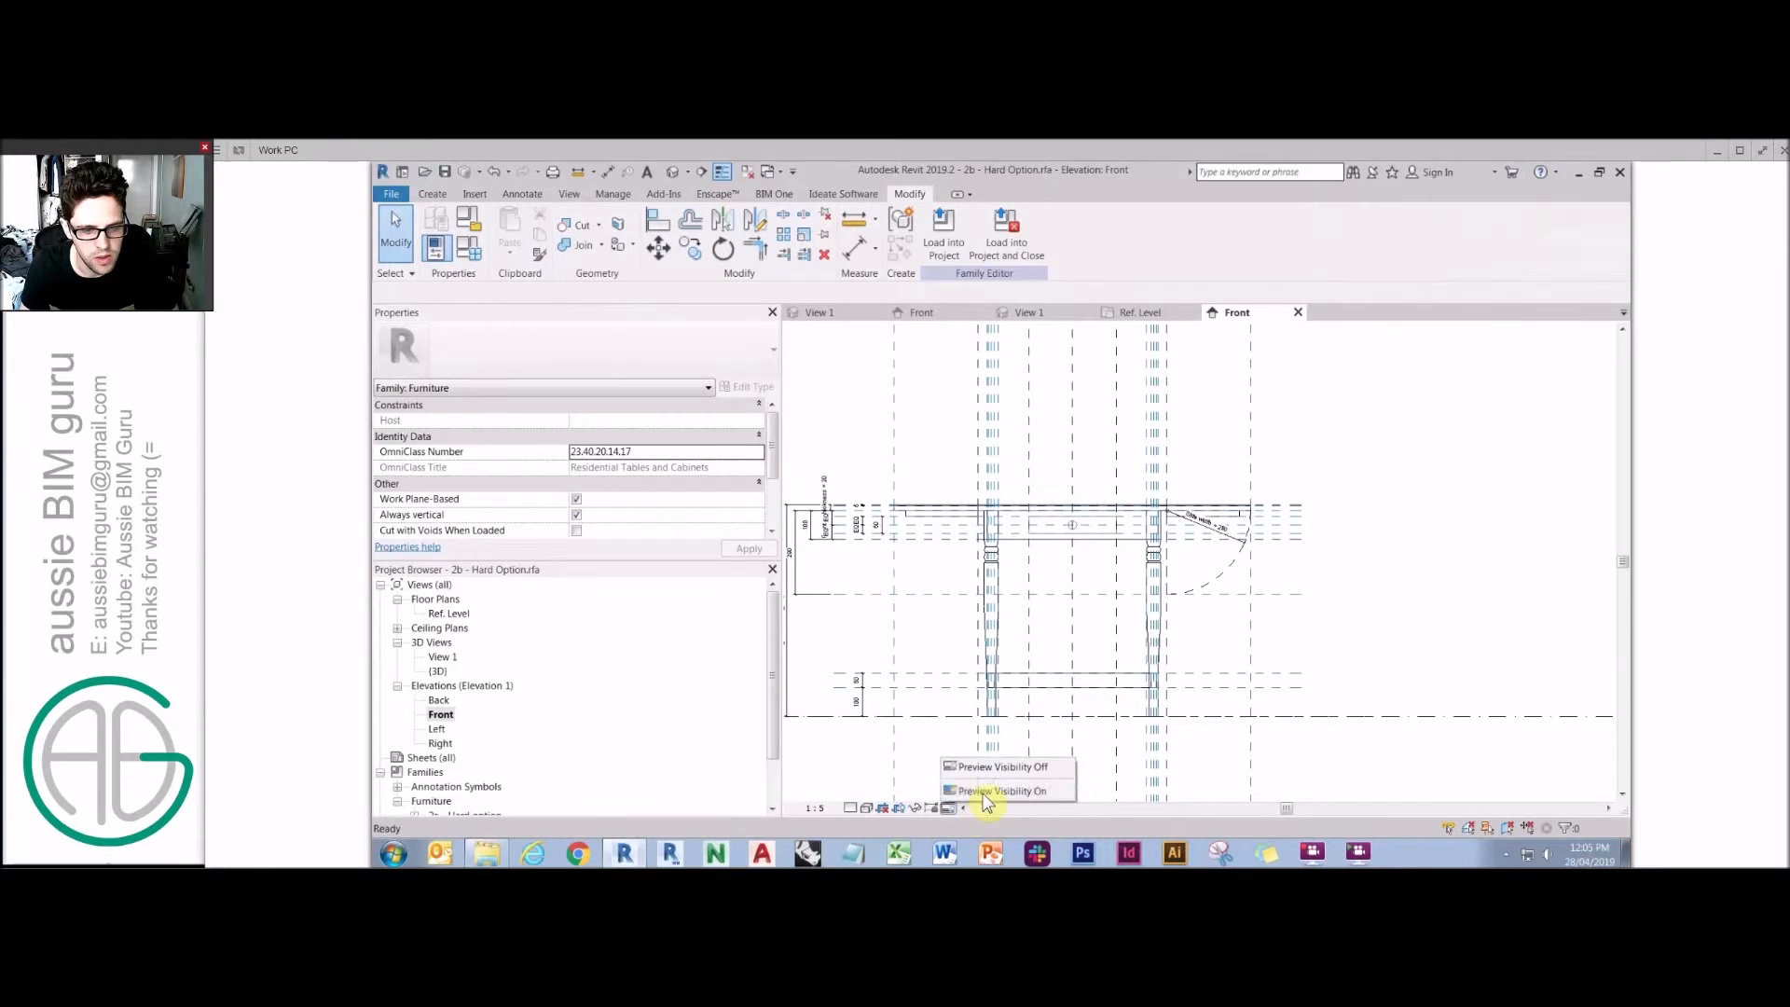
pyautogui.click(1035, 791)
pyautogui.click(1236, 603)
pyautogui.press('h')
pyautogui.press('c')
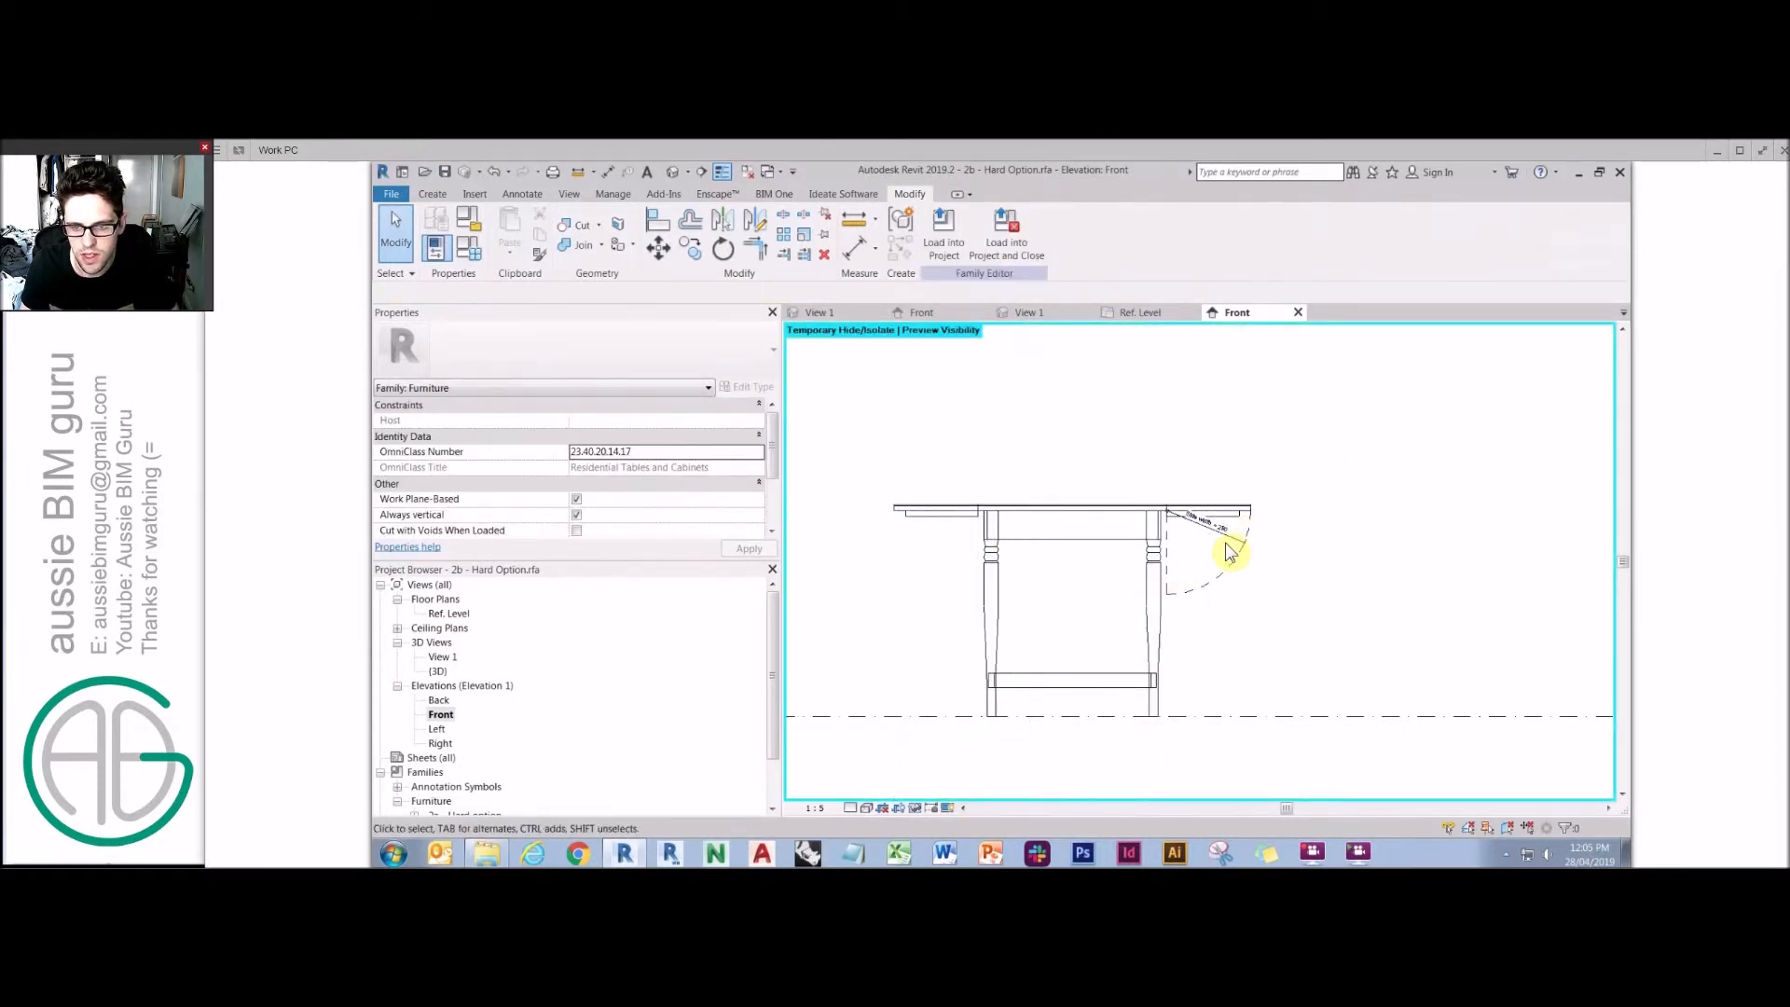
# Turn Preview Visibility off in the Front elevation.
pyautogui.click(856, 809)
pyautogui.click(871, 791)
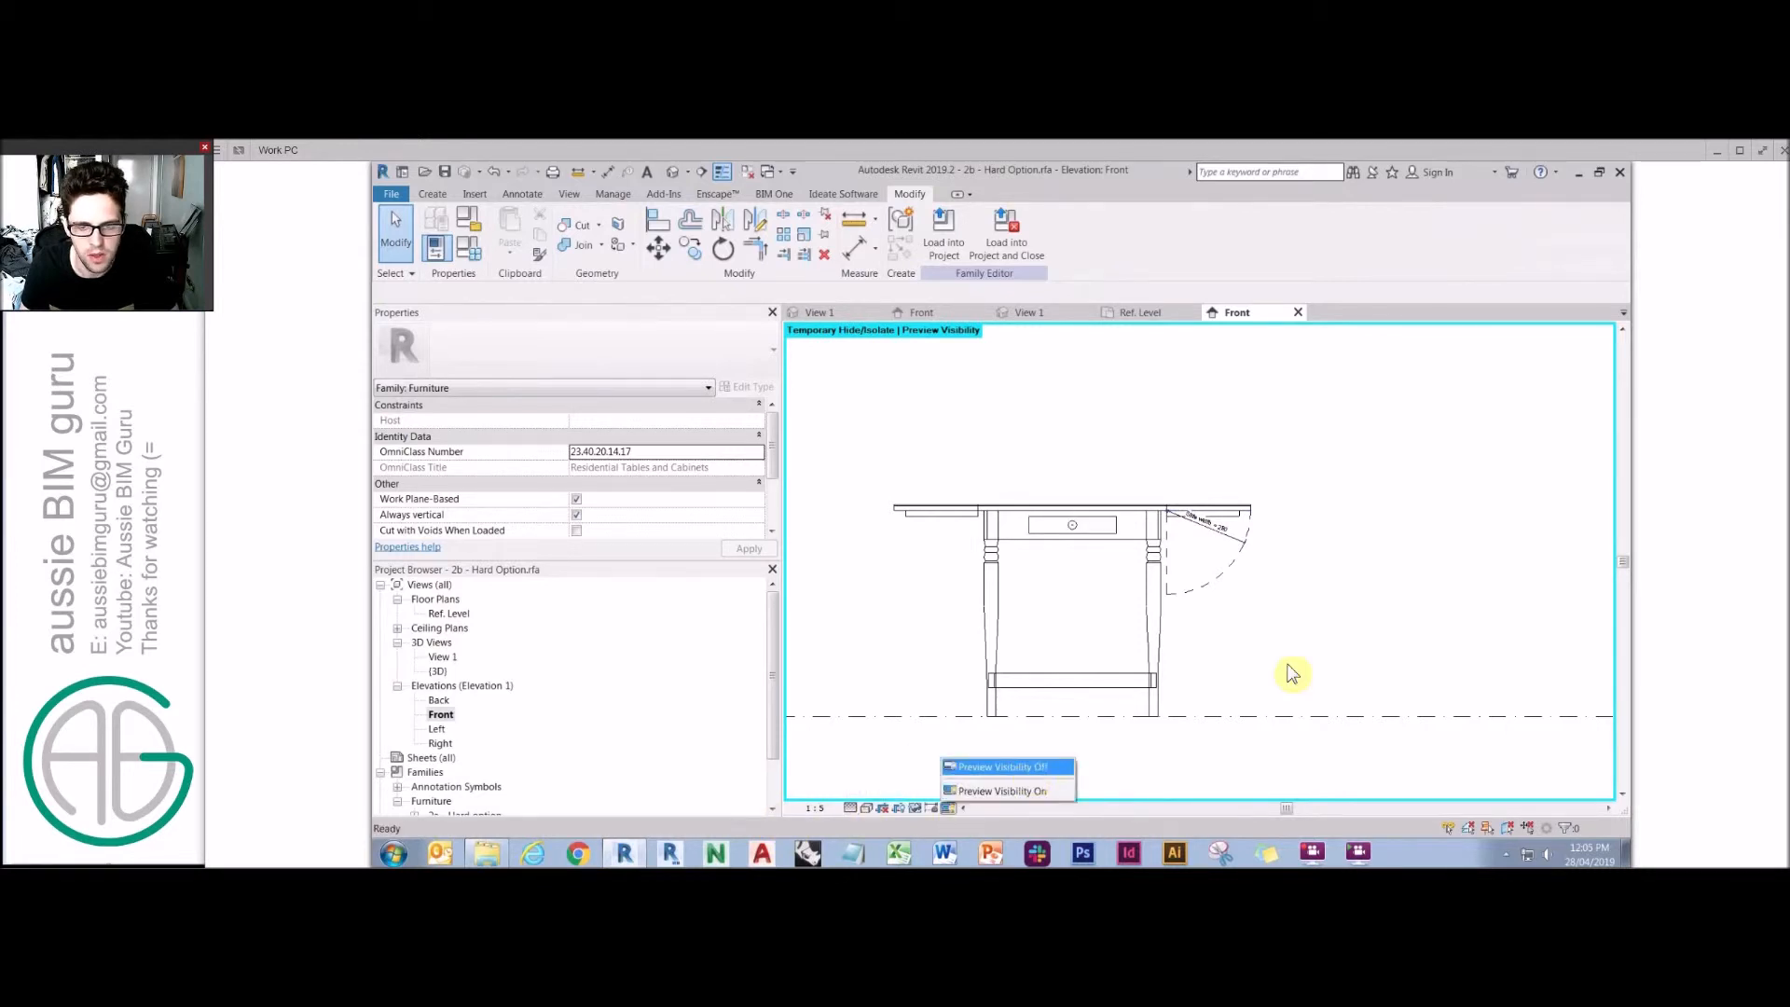
pyautogui.press('Return')
# Open the Ref. Level plan and create a new Furniture subcategory named Plan Swings in Object Styles.
pyautogui.doubleClick(439, 658)
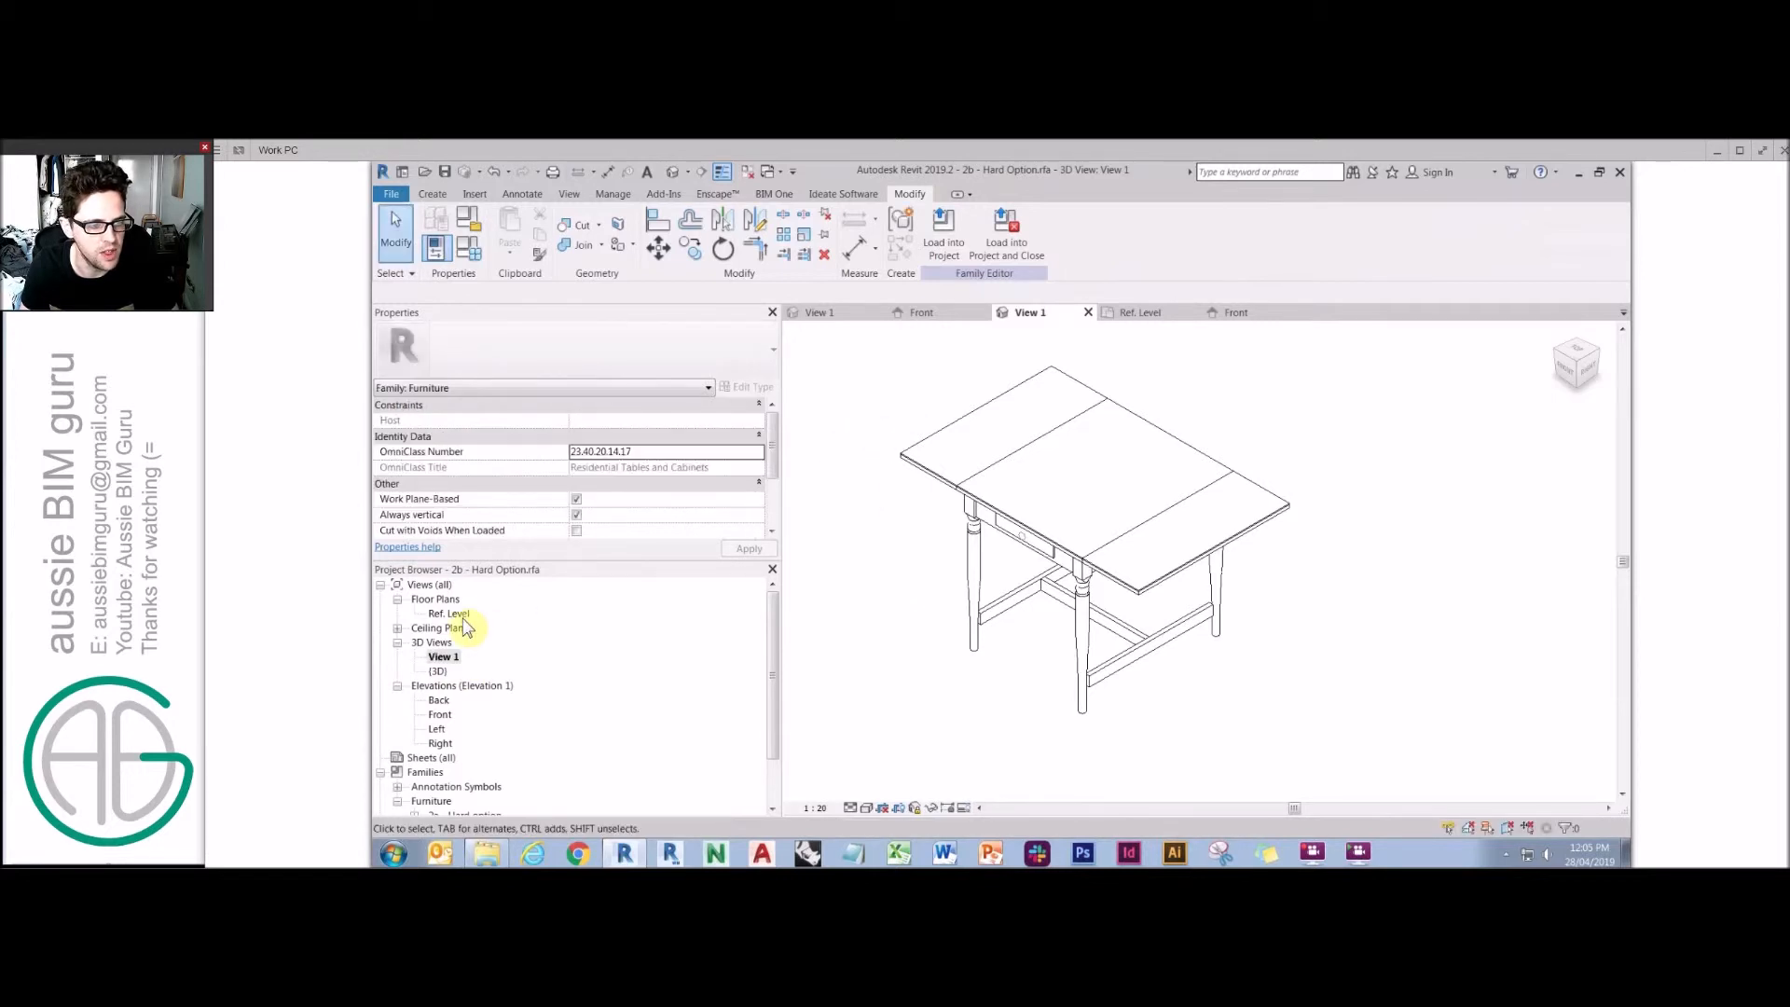
pyautogui.doubleClick(459, 616)
pyautogui.click(1258, 466)
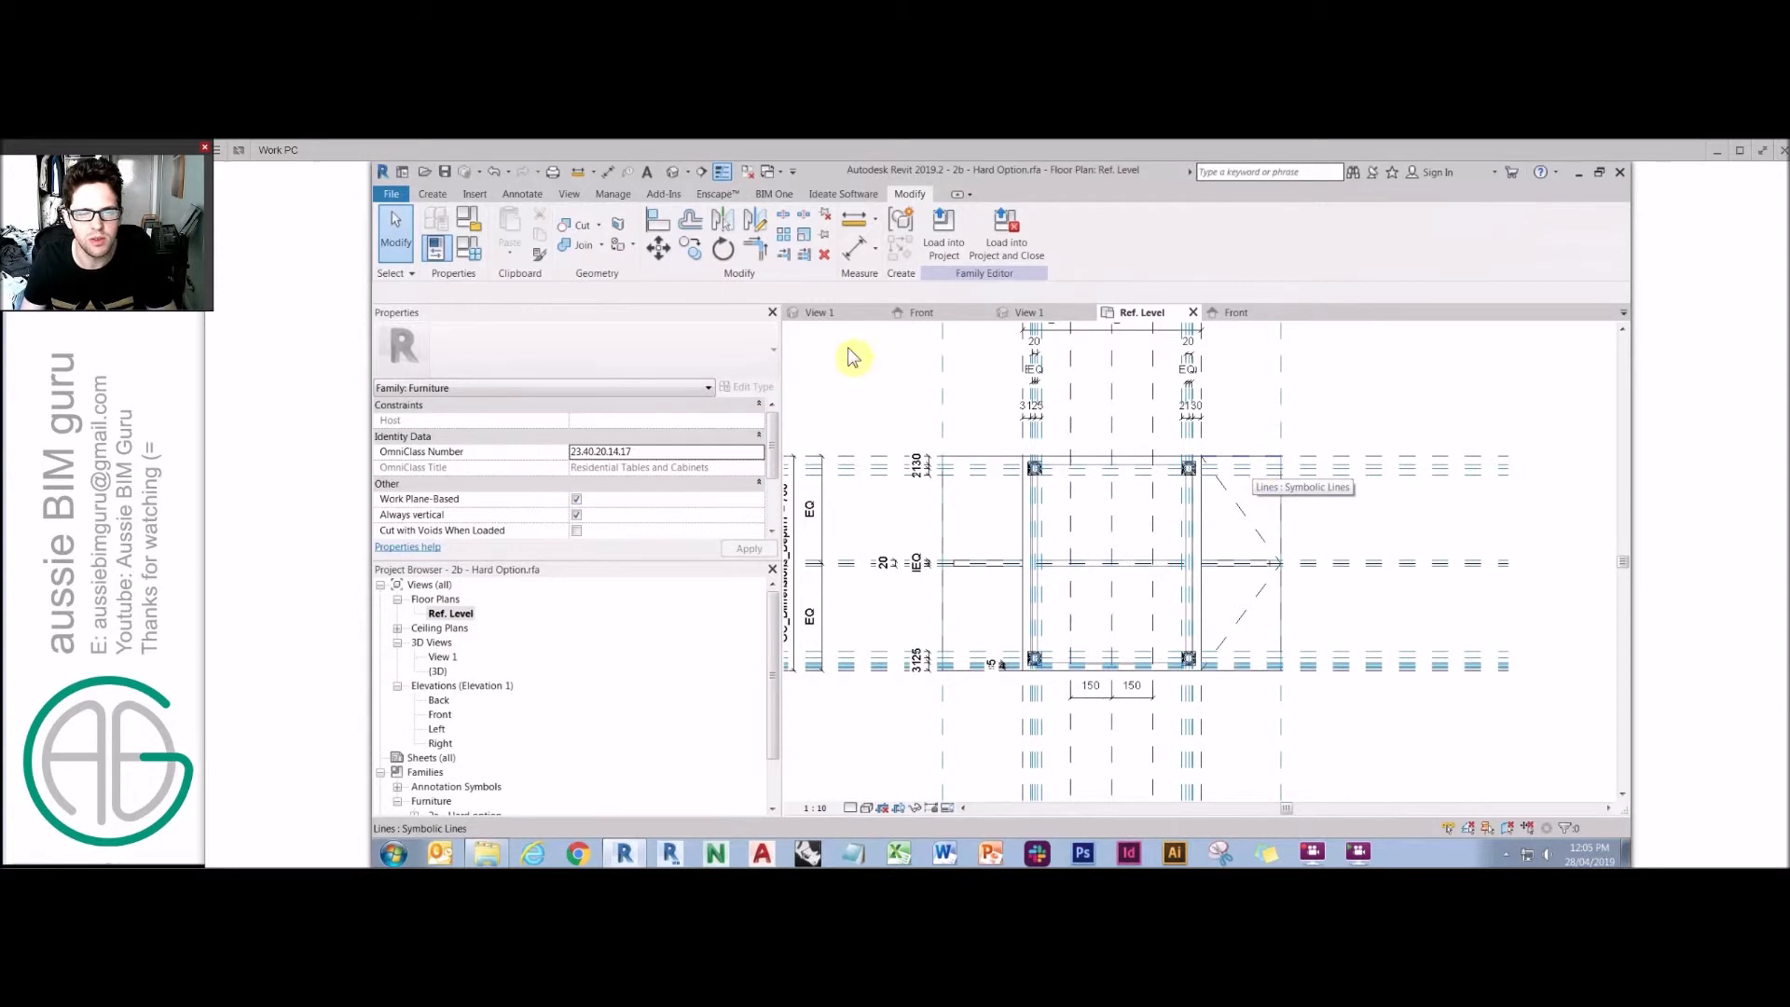
pyautogui.click(617, 196)
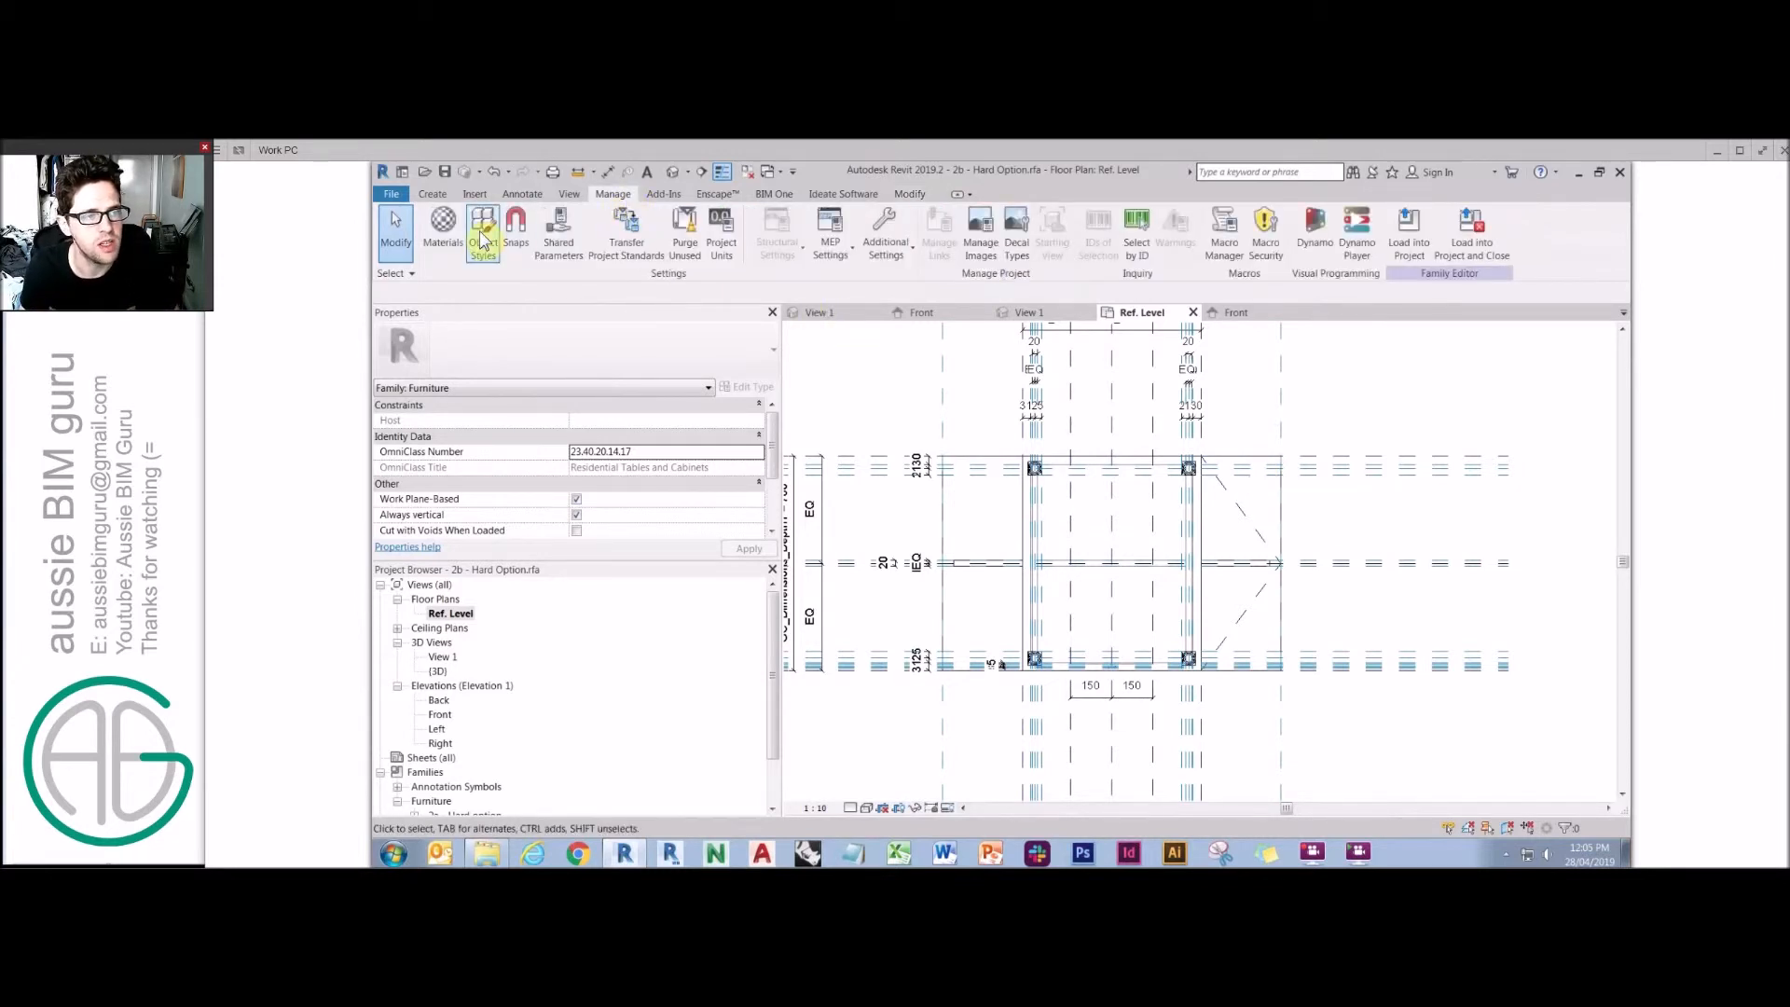
pyautogui.click(1018, 310)
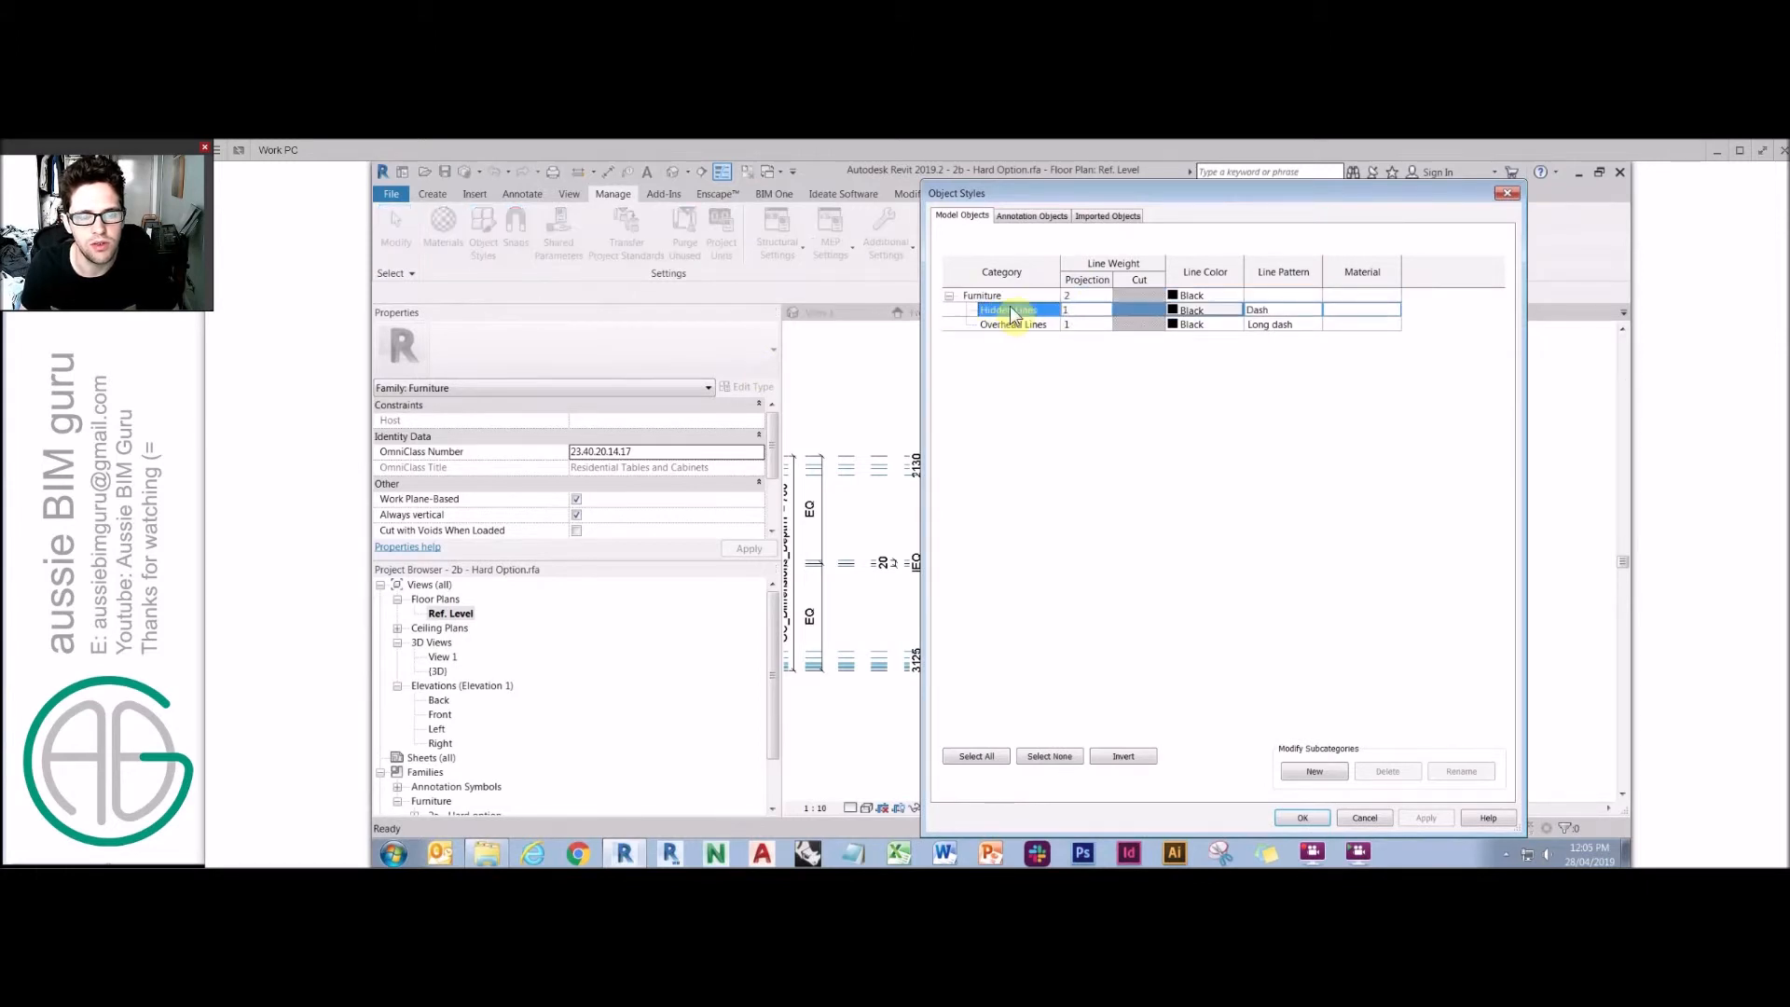
pyautogui.click(1315, 772)
pyautogui.press('capslock')
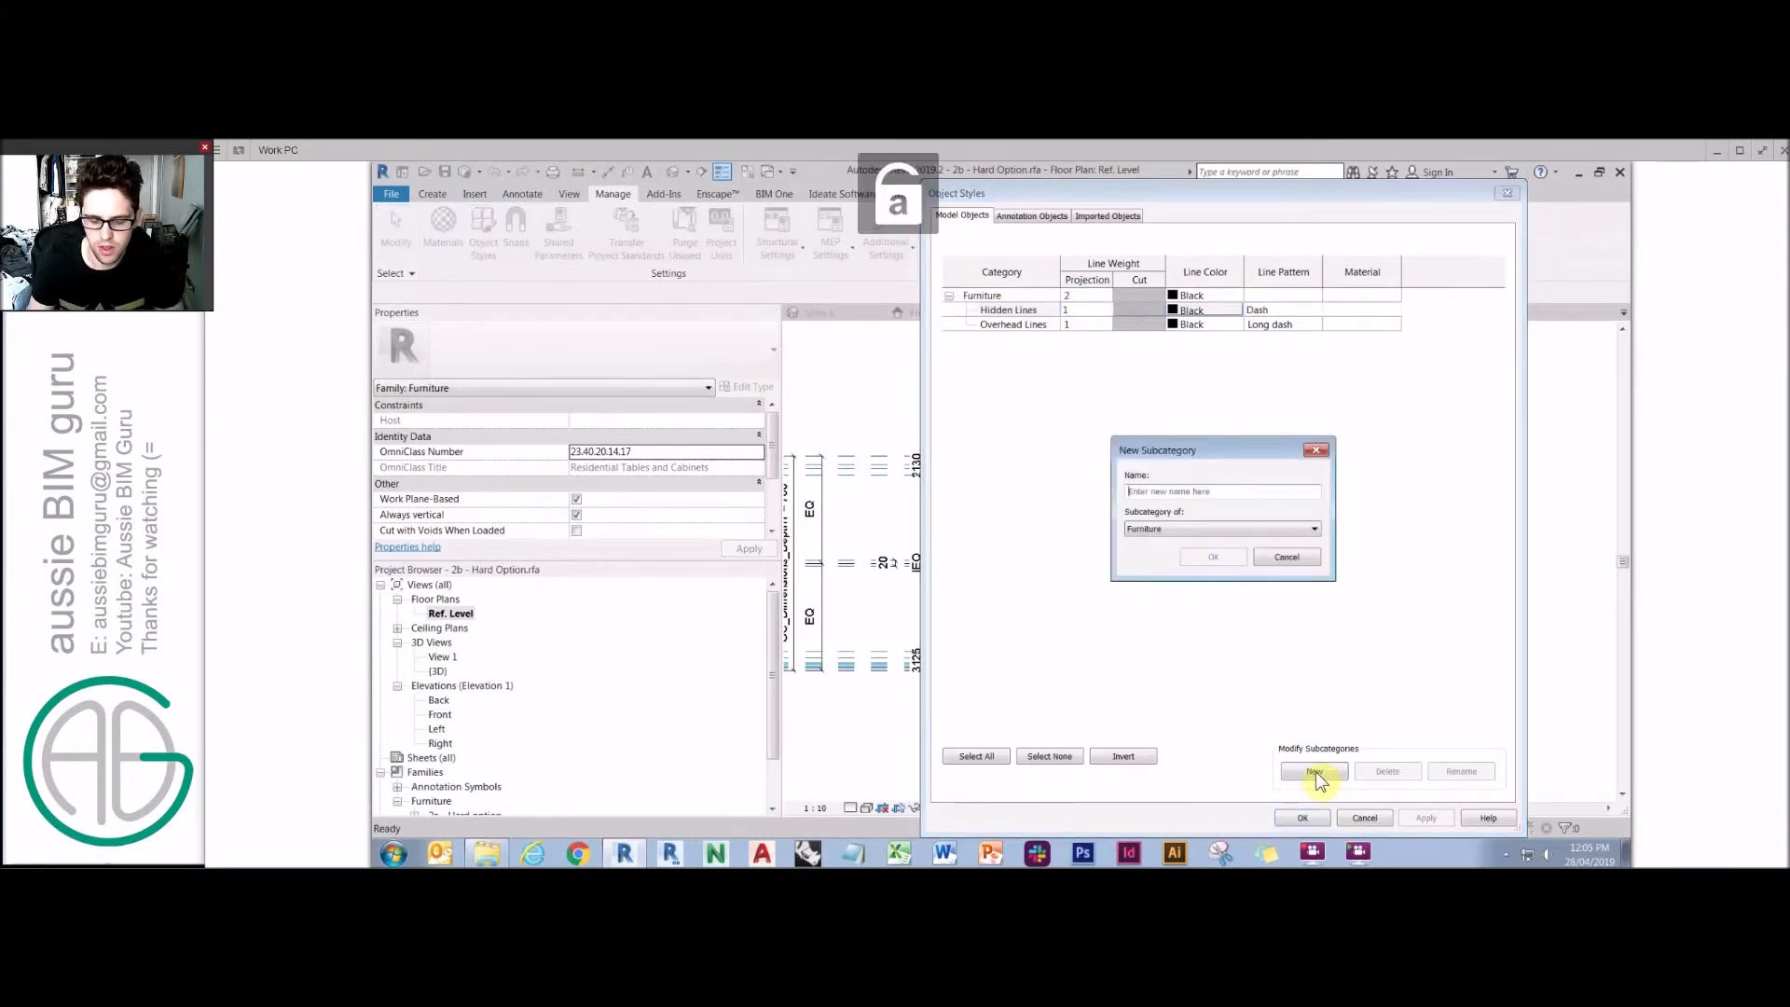
pyautogui.write('pL')
pyautogui.press('BackSpace')
pyautogui.press('BackSpace')
pyautogui.write('P')
pyautogui.press('capslock')
pyautogui.write('lan Swi')
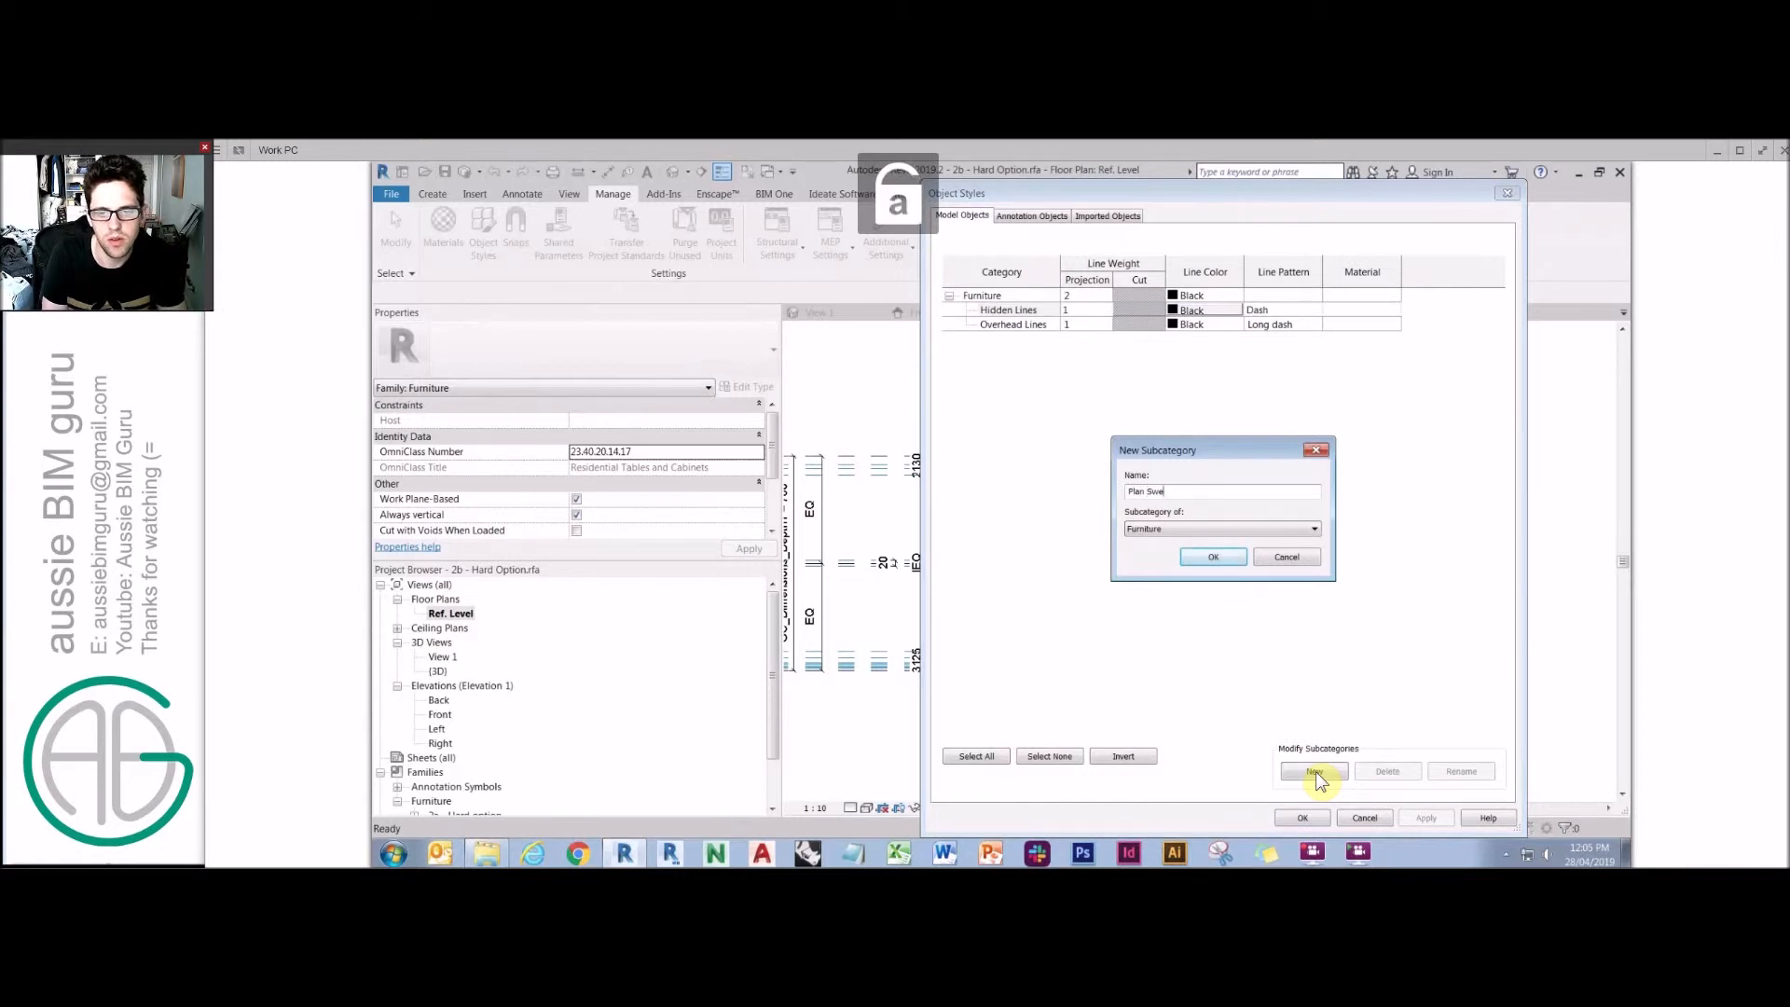
pyautogui.write('ngs')
pyautogui.press('Return')
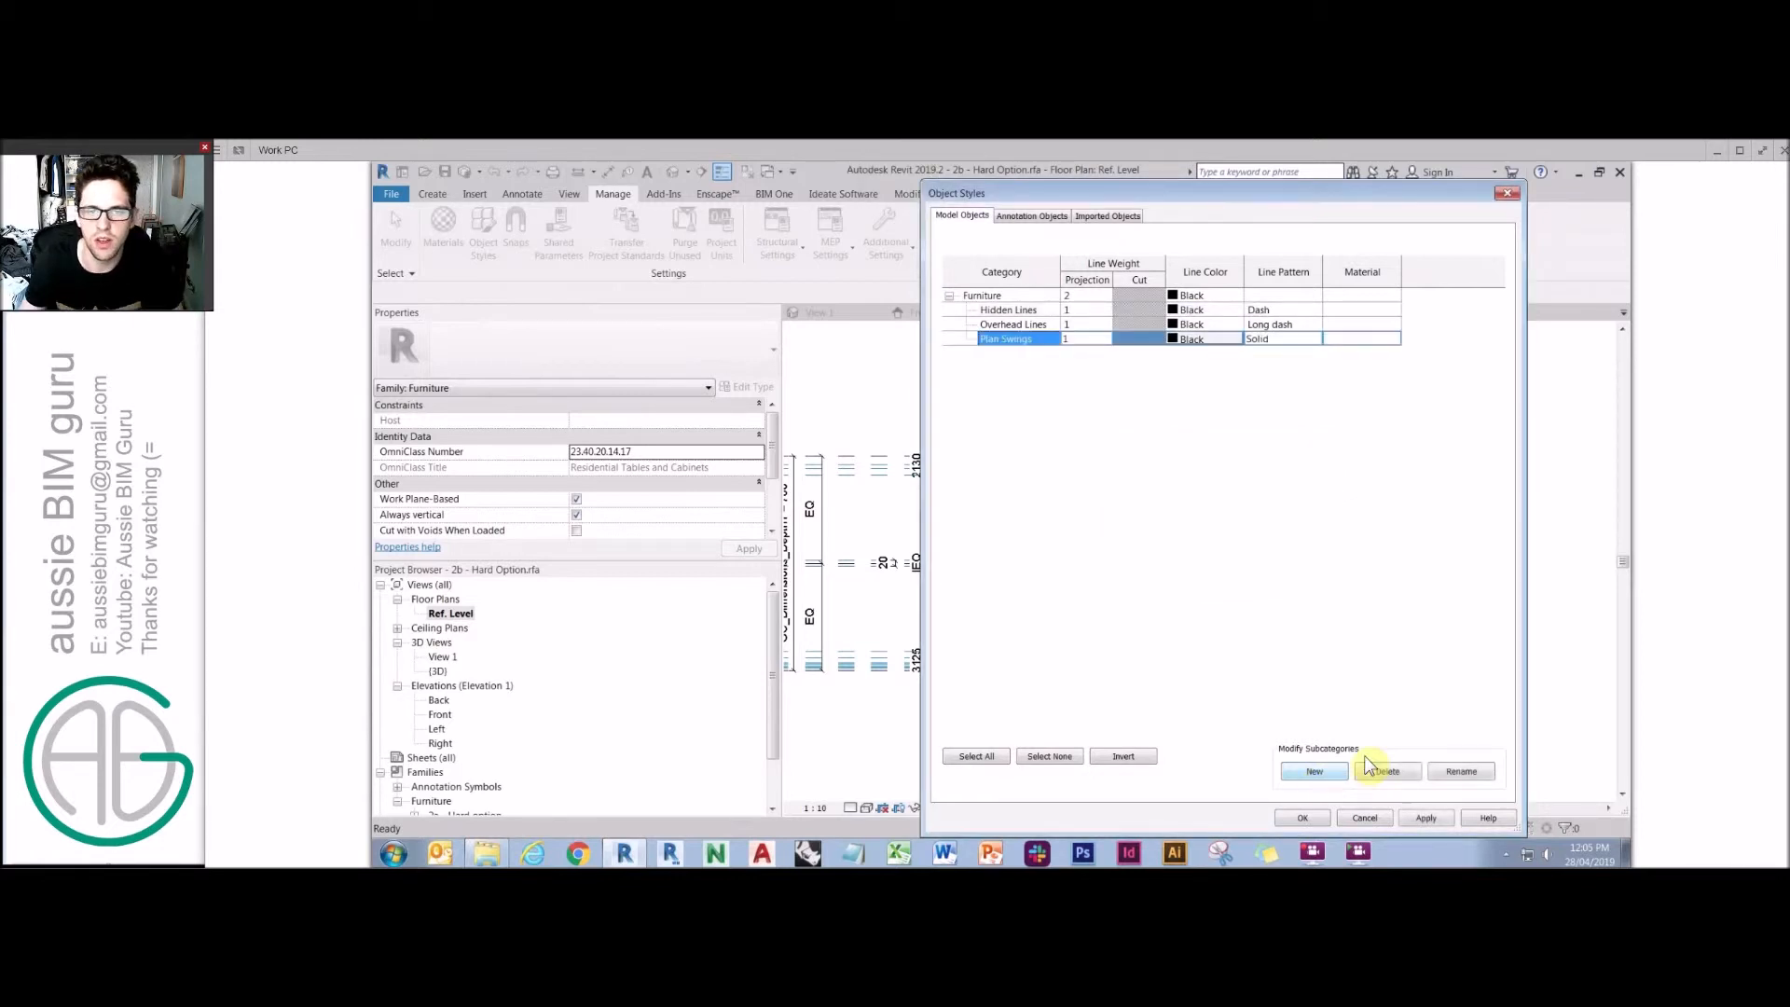
# Set the Plan Swings line pattern to Dash and close Object Styles.
pyautogui.click(1315, 339)
pyautogui.click(1294, 397)
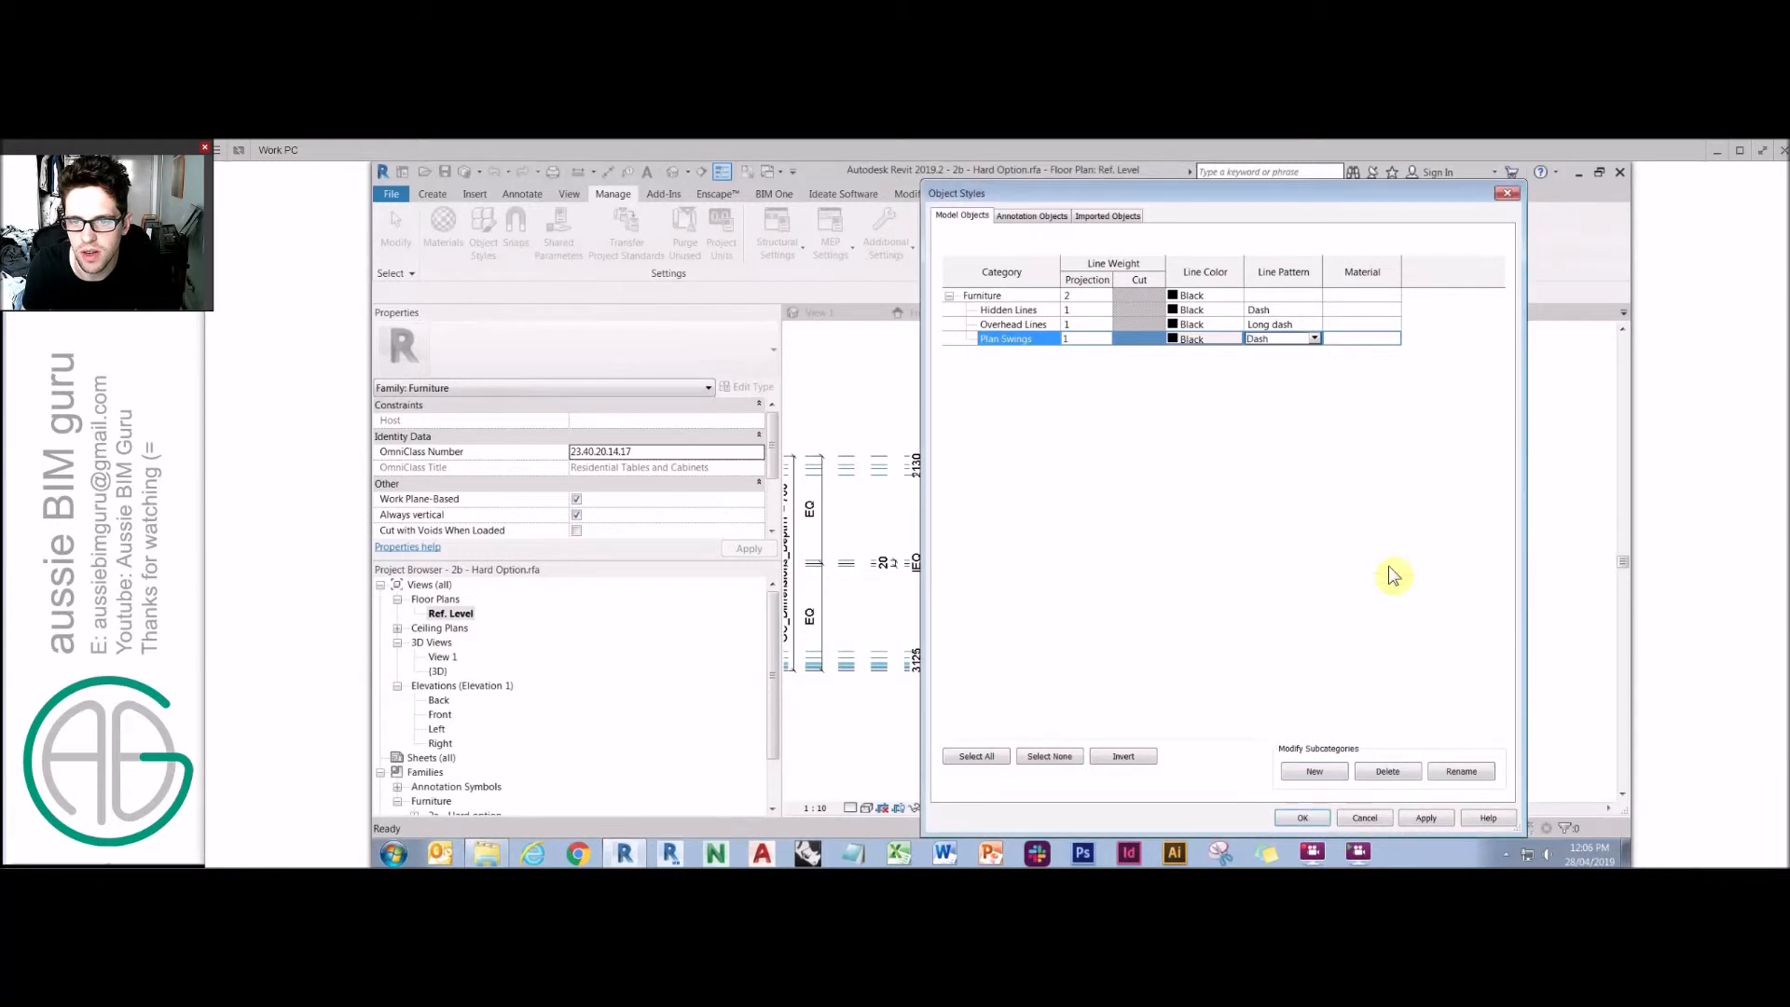
pyautogui.click(1303, 818)
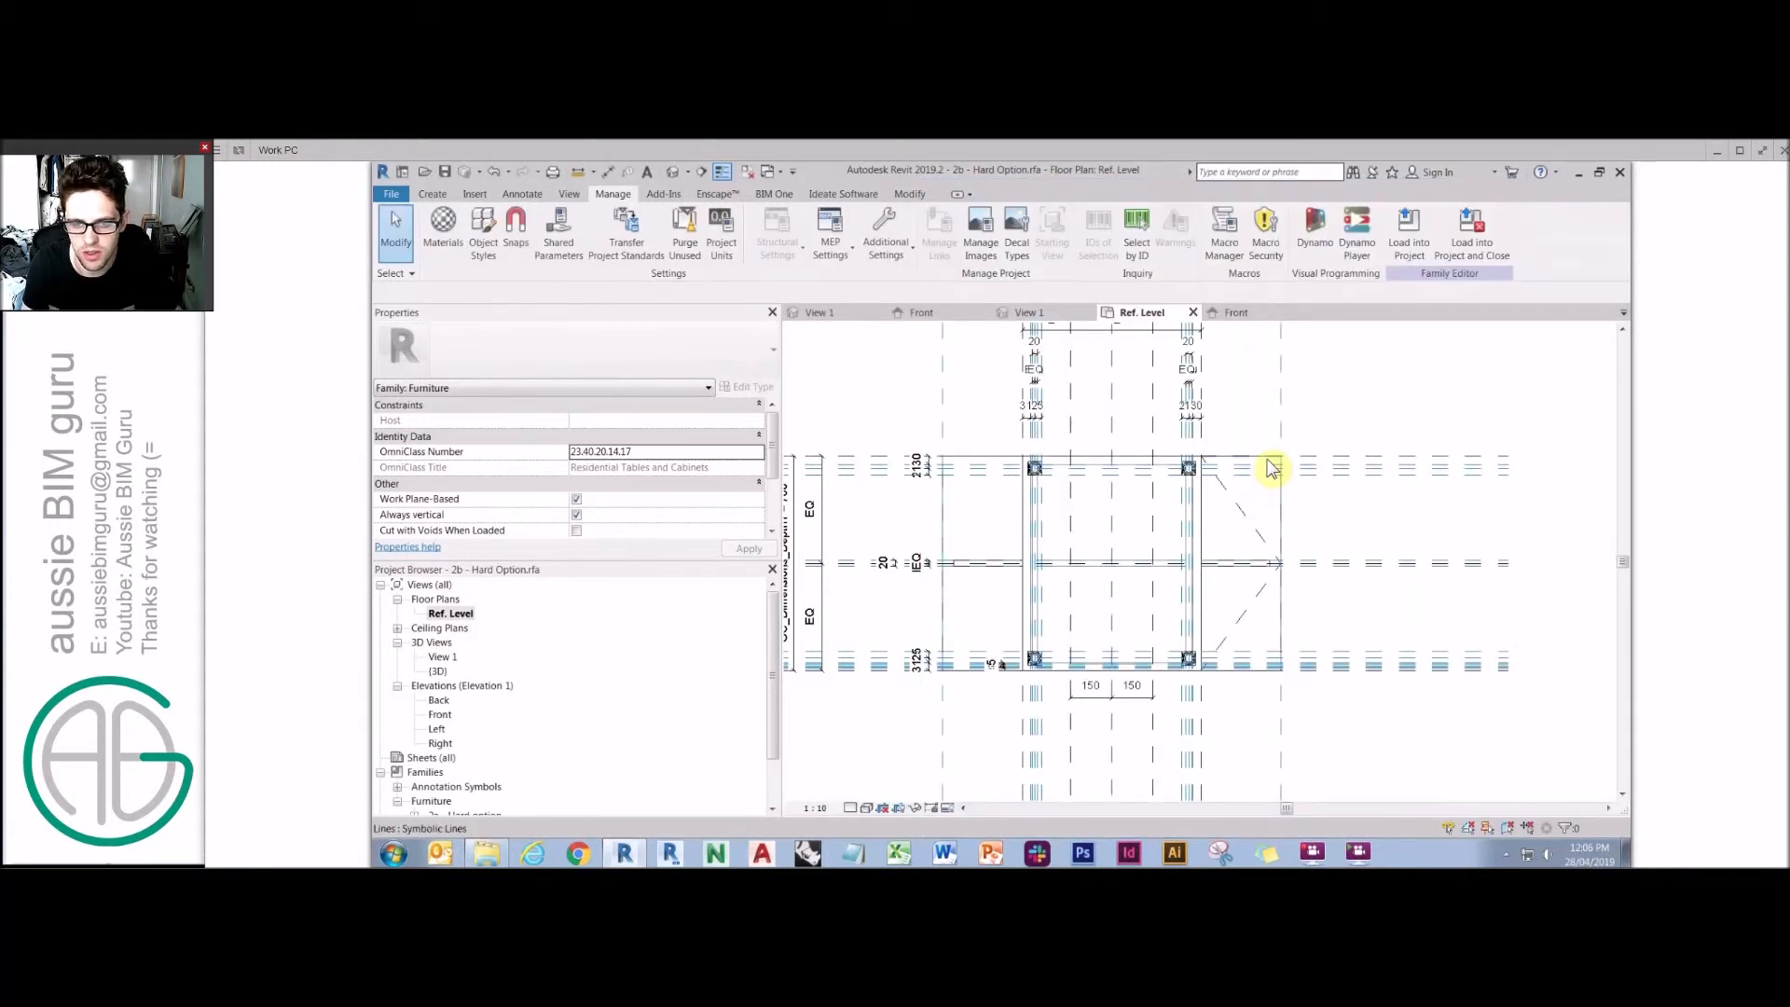
# Isolate the plan's dashed swing symbolic lines, assign them to the Plan Swings subcategory, and reset the temporary isolation.
pyautogui.click(1268, 458)
pyautogui.press('i')
pyautogui.press('c')
pyautogui.moveTo(1390, 718); pyautogui.dragTo(1059, 379)
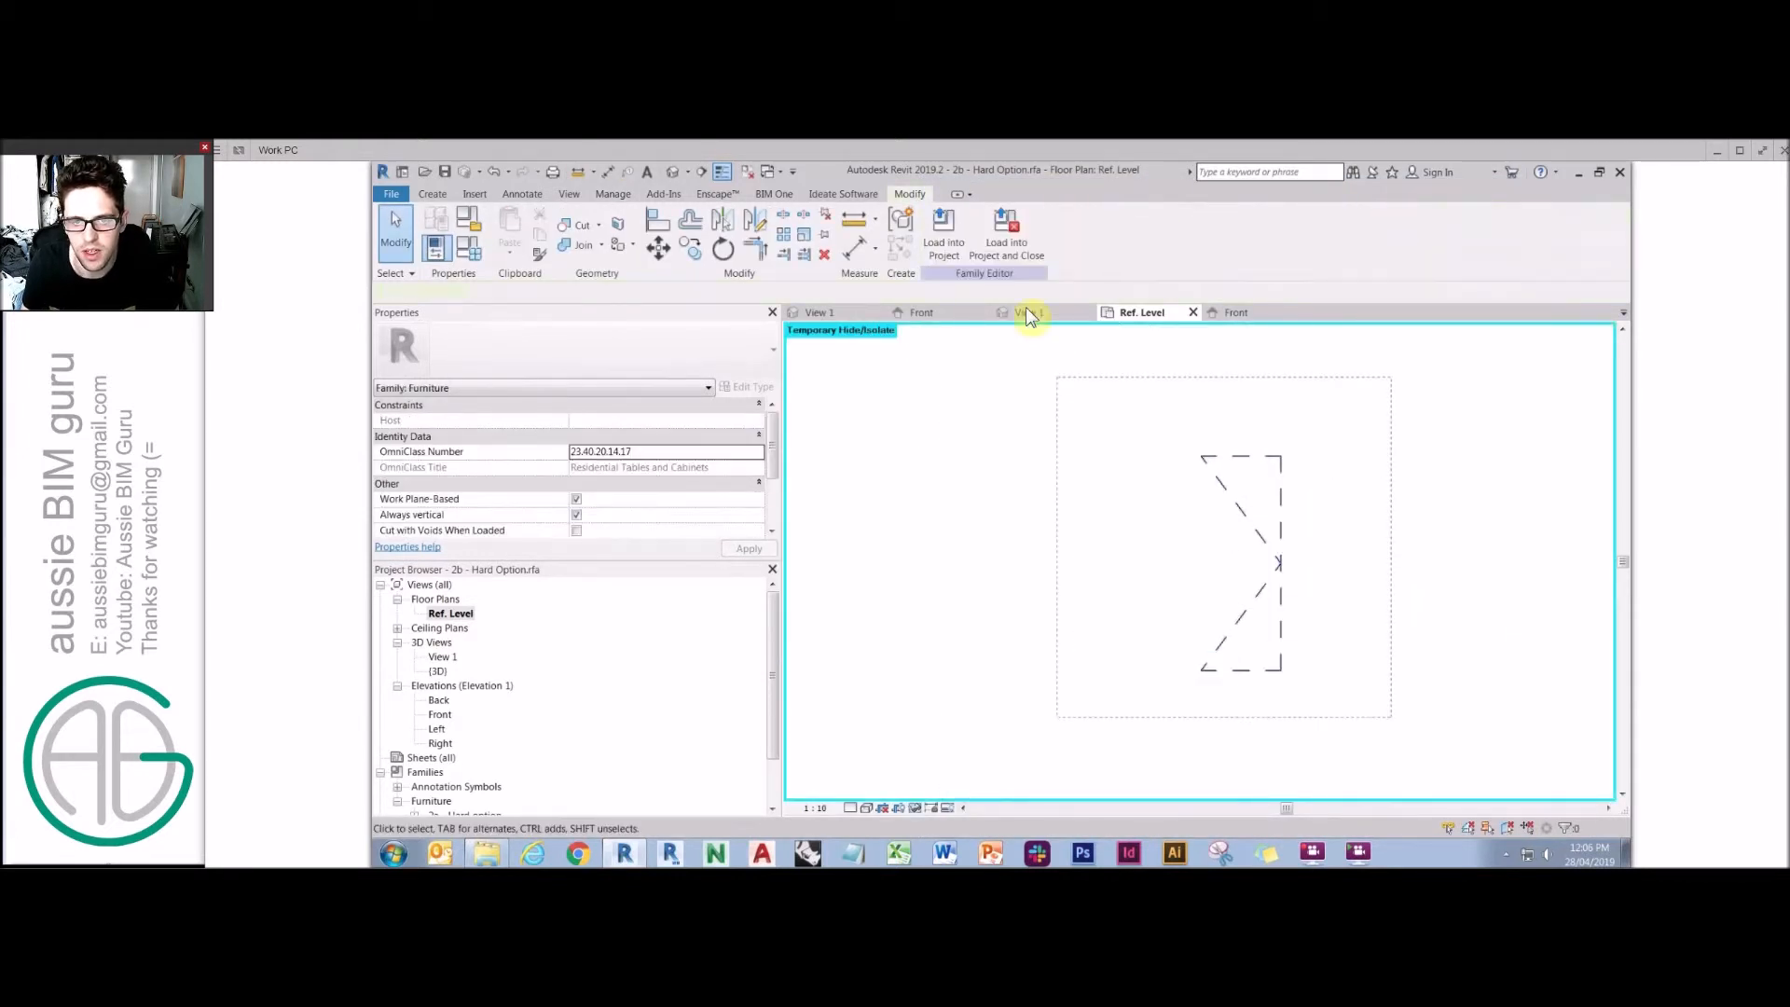
pyautogui.click(969, 245)
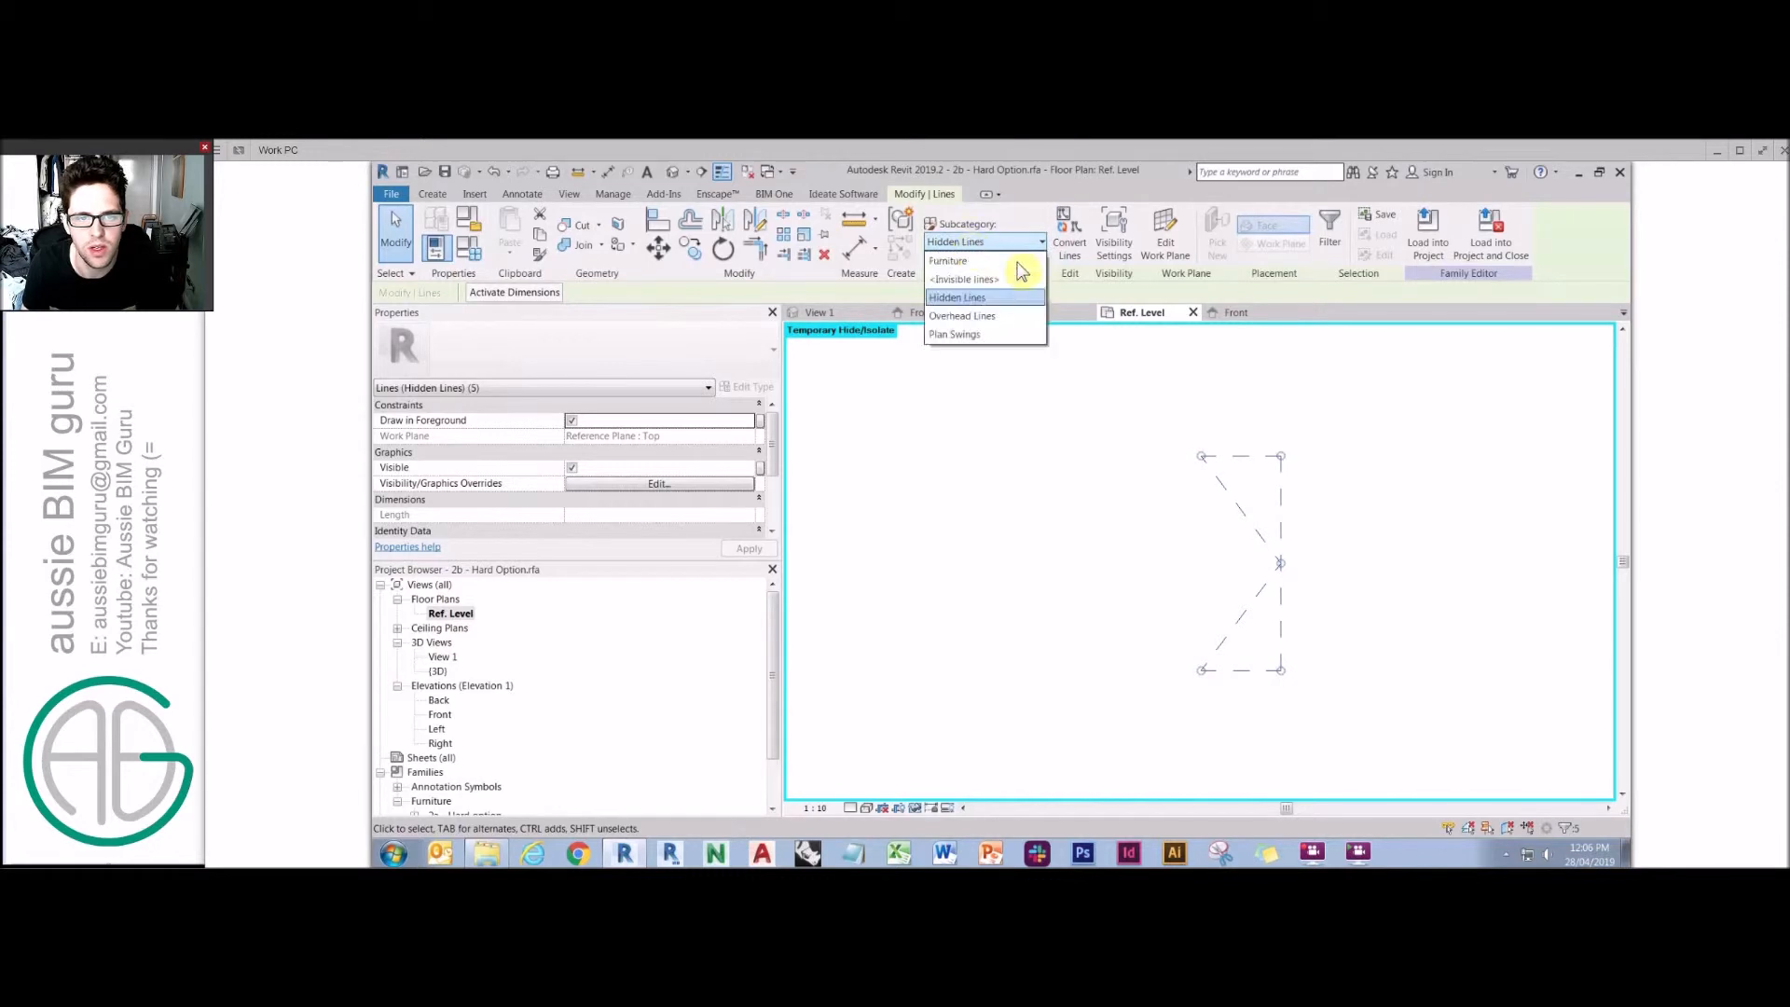
pyautogui.click(970, 340)
pyautogui.click(930, 747)
pyautogui.click(917, 809)
pyautogui.click(923, 790)
# Open the Front elevation and create a new Furniture subcategory named Elevation Swings in Object Styles.
pyautogui.doubleClick(440, 715)
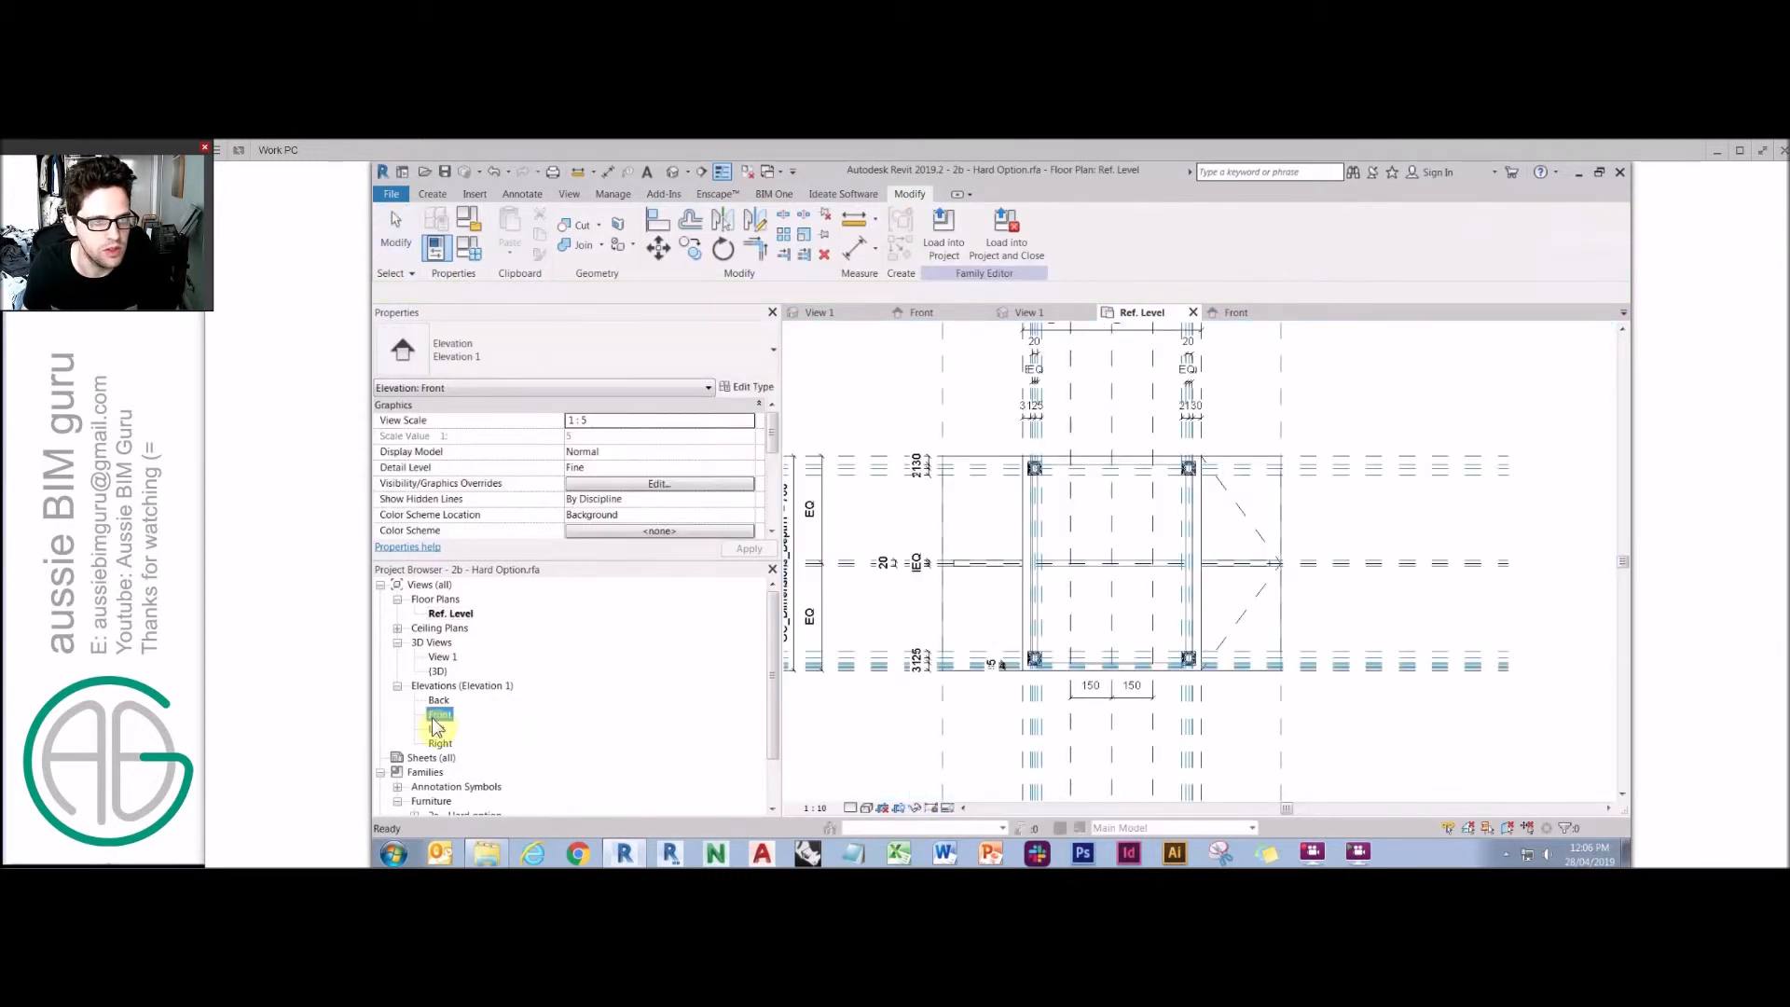
pyautogui.click(614, 196)
pyautogui.click(483, 231)
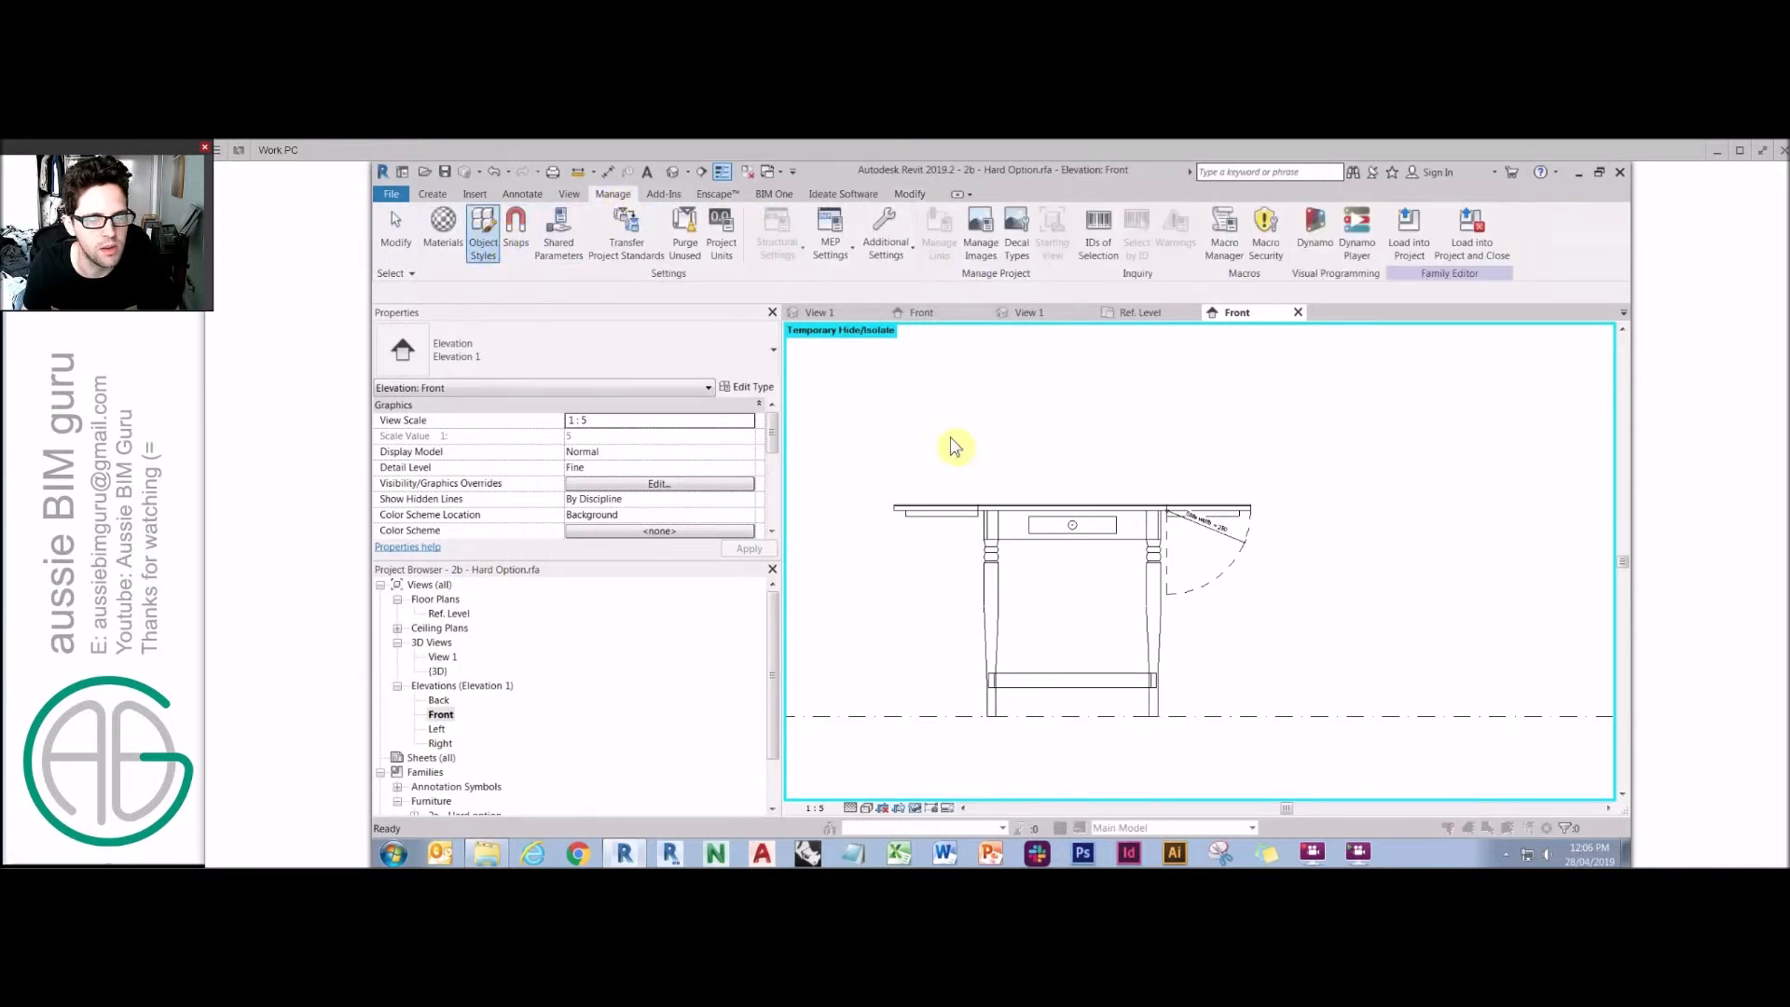
pyautogui.click(1005, 339)
pyautogui.click(1314, 772)
pyautogui.write('Elevation')
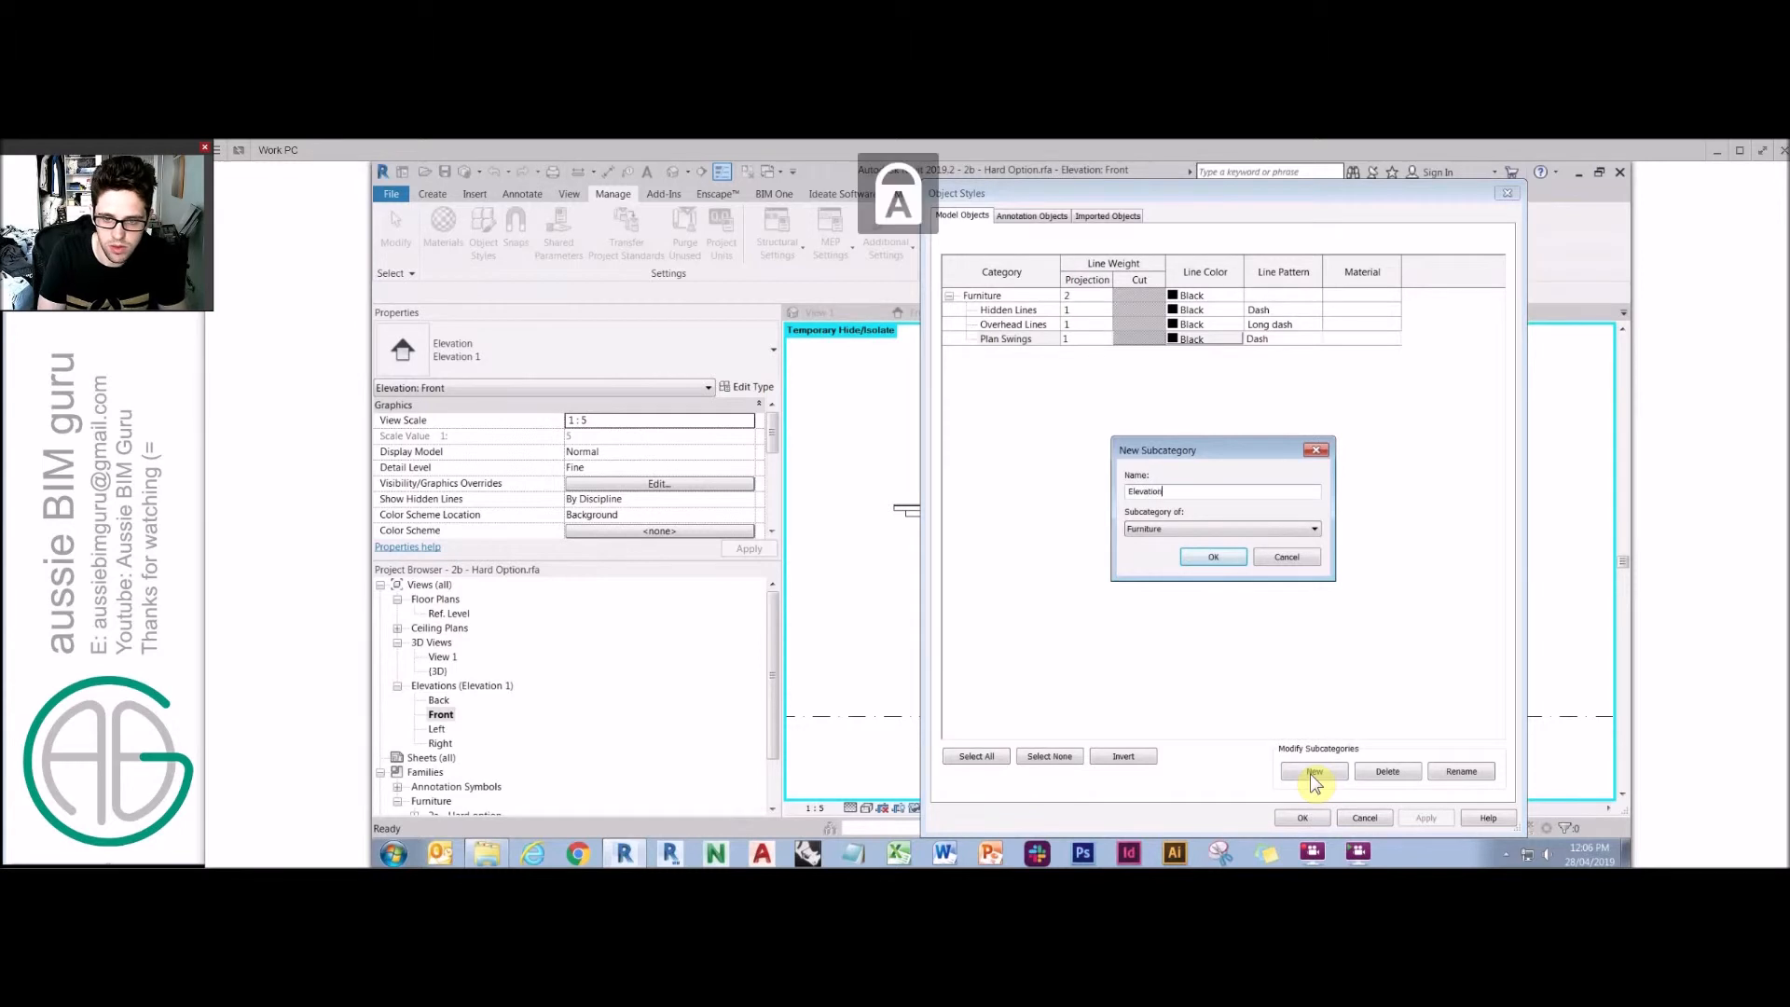
pyautogui.write(' Swings')
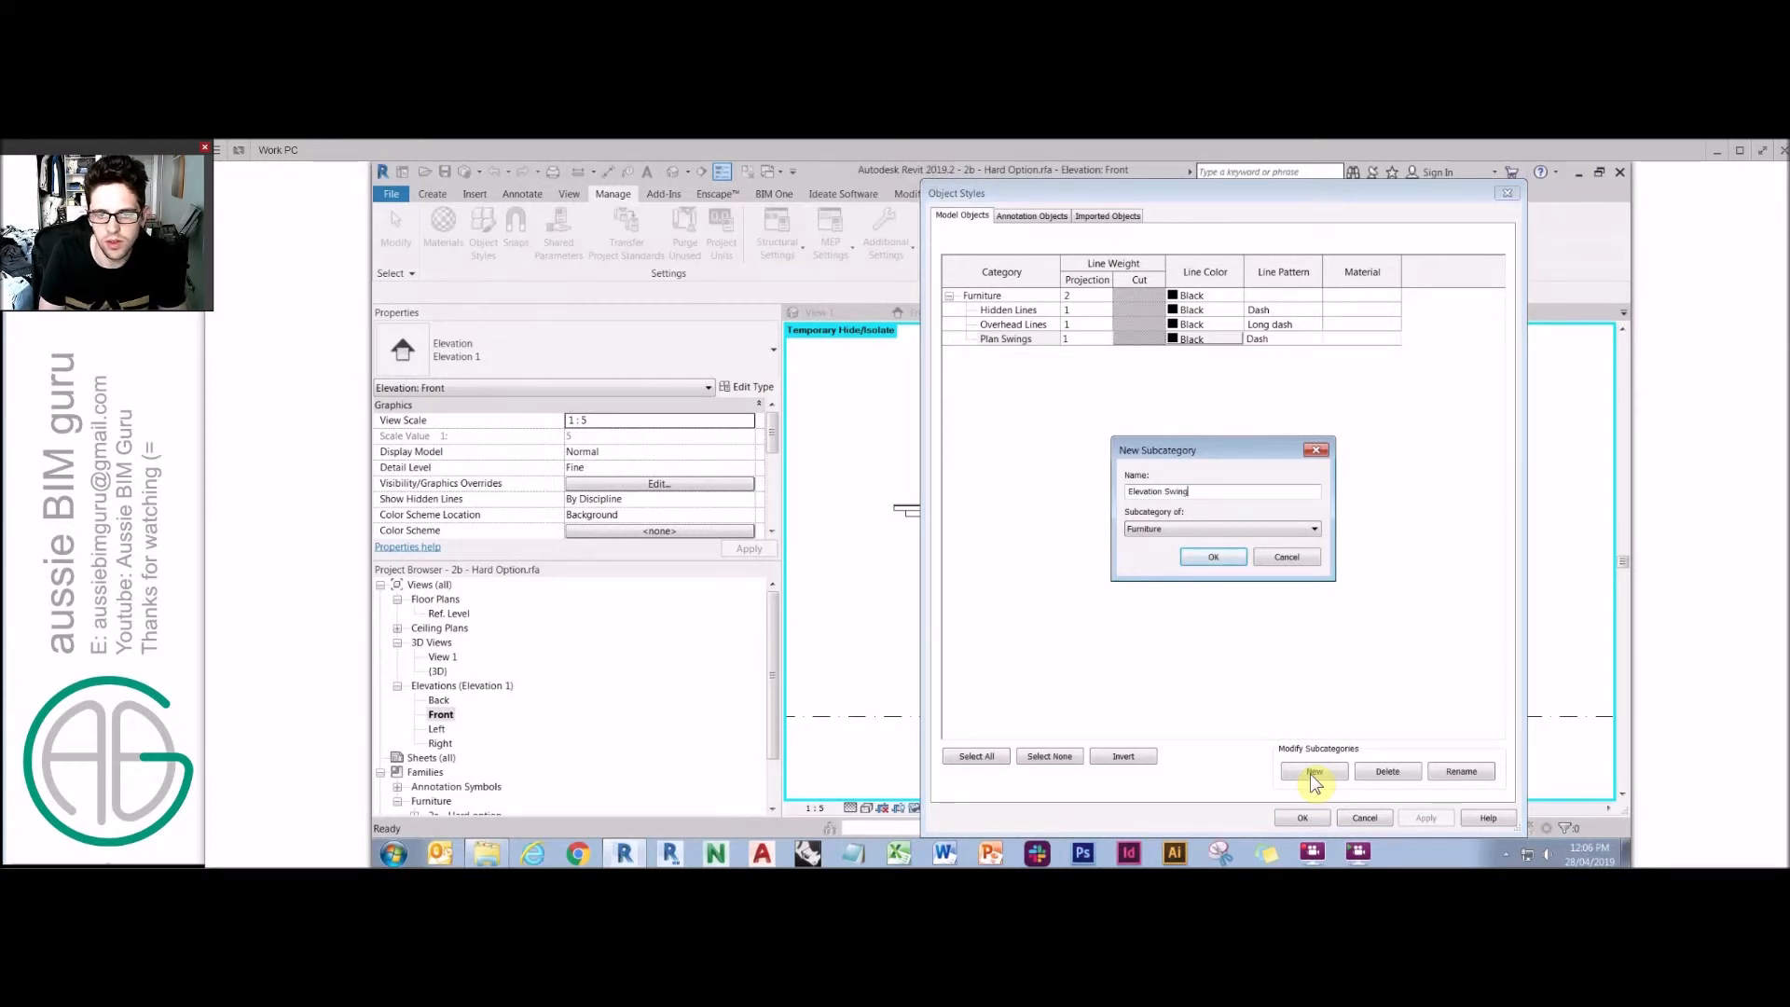
pyautogui.press('Return')
pyautogui.click(1303, 819)
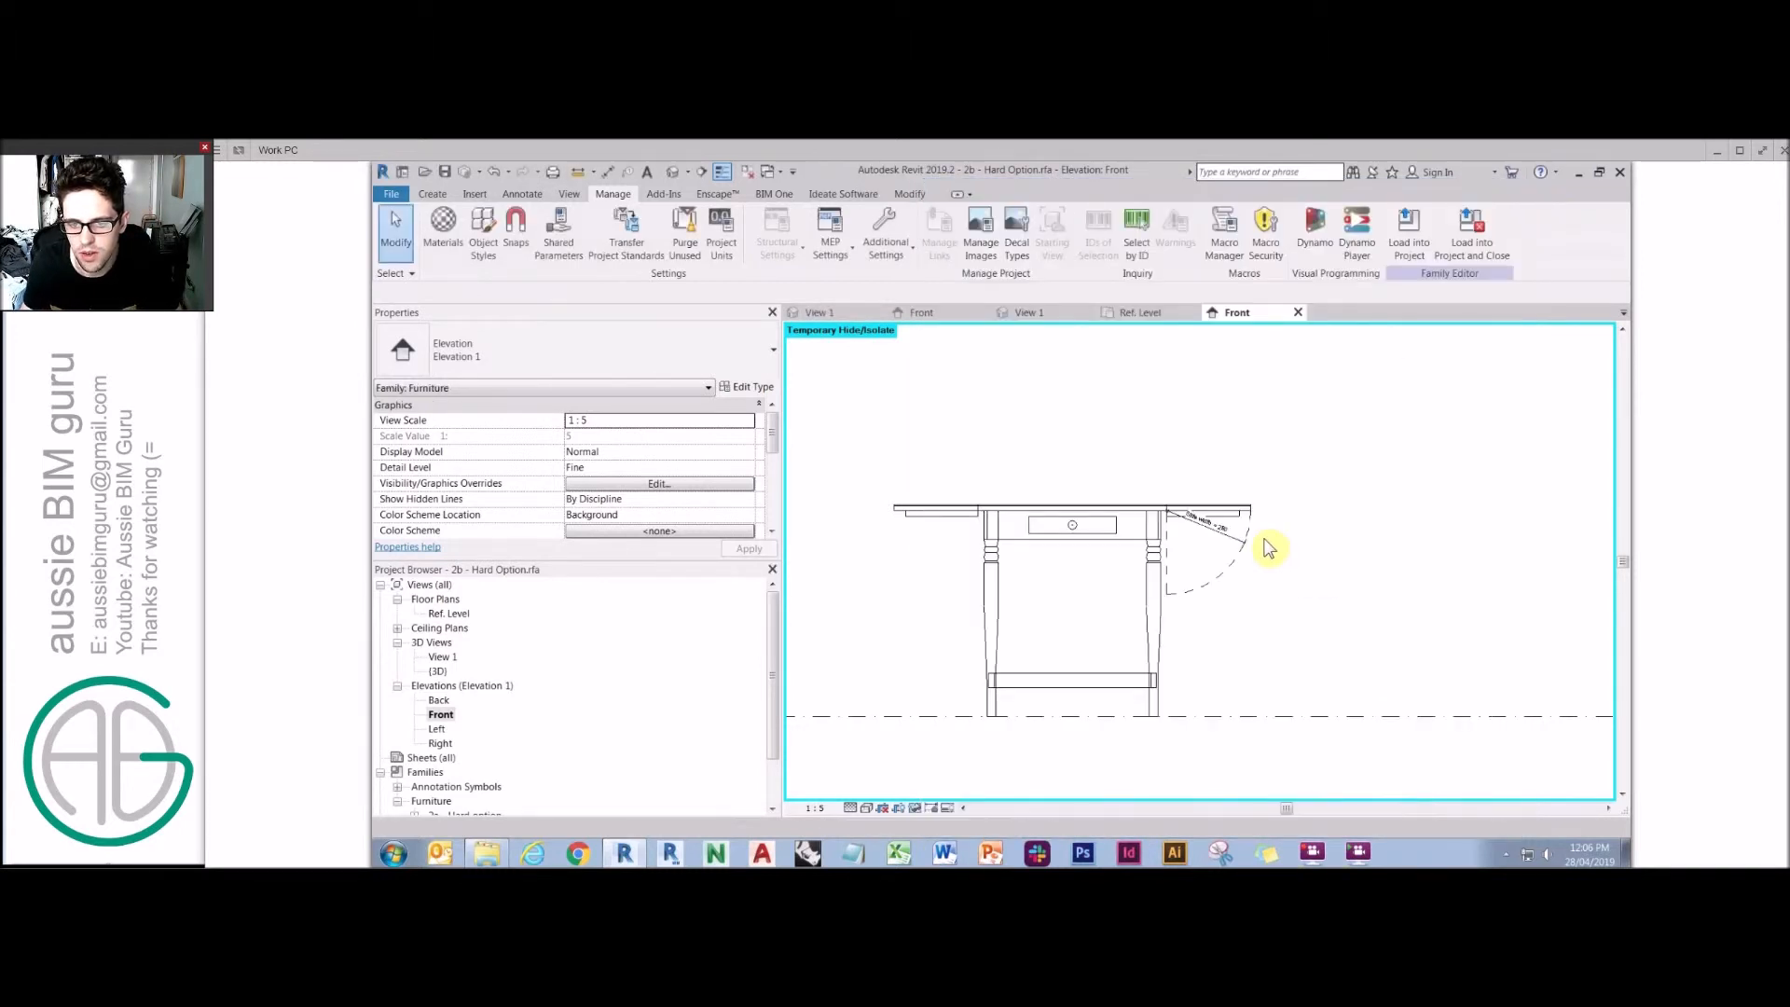
# Assign the leaf's swing arc and symbolic lines in the Front elevation to the Elevation Swings subcategory, then reset temporary hiding.
pyautogui.click(1168, 548)
pyautogui.keyDown('ctrl'); pyautogui.click(1245, 545); pyautogui.keyUp('ctrl')
pyautogui.keyDown('ctrl'); pyautogui.click(1243, 510); pyautogui.keyUp('ctrl')
pyautogui.click(1014, 241)
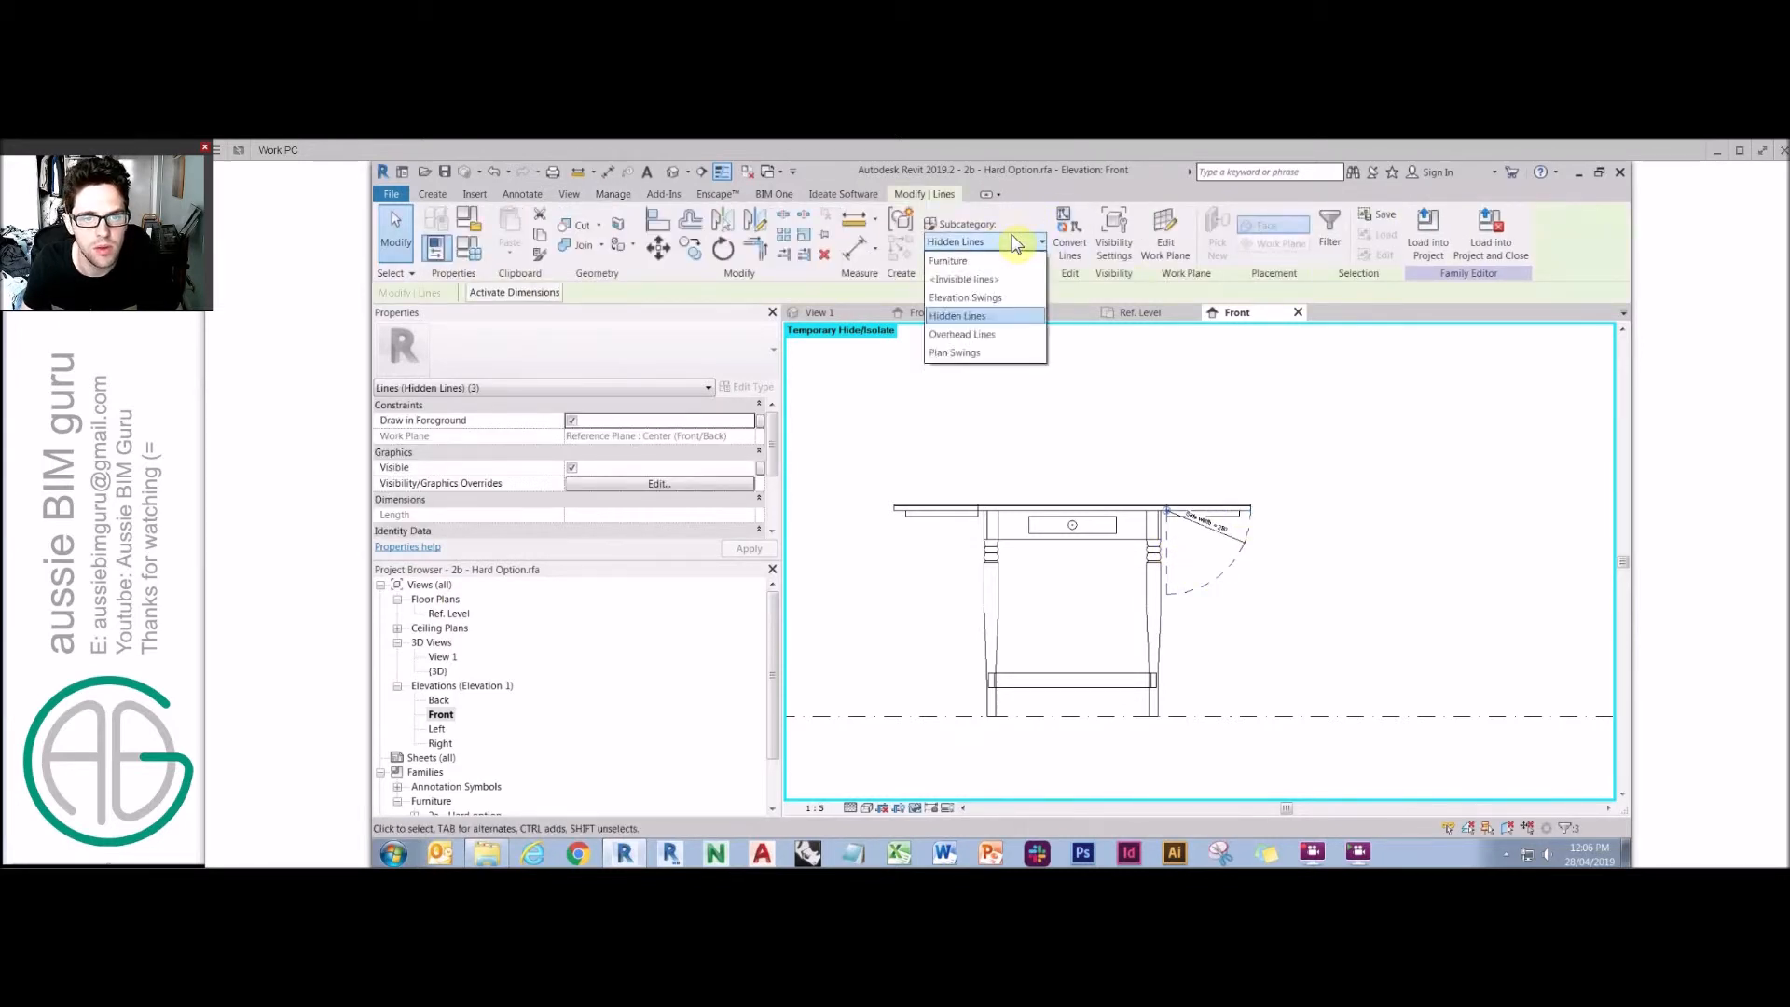
pyautogui.click(1009, 295)
pyautogui.click(1364, 468)
pyautogui.click(919, 809)
pyautogui.click(970, 789)
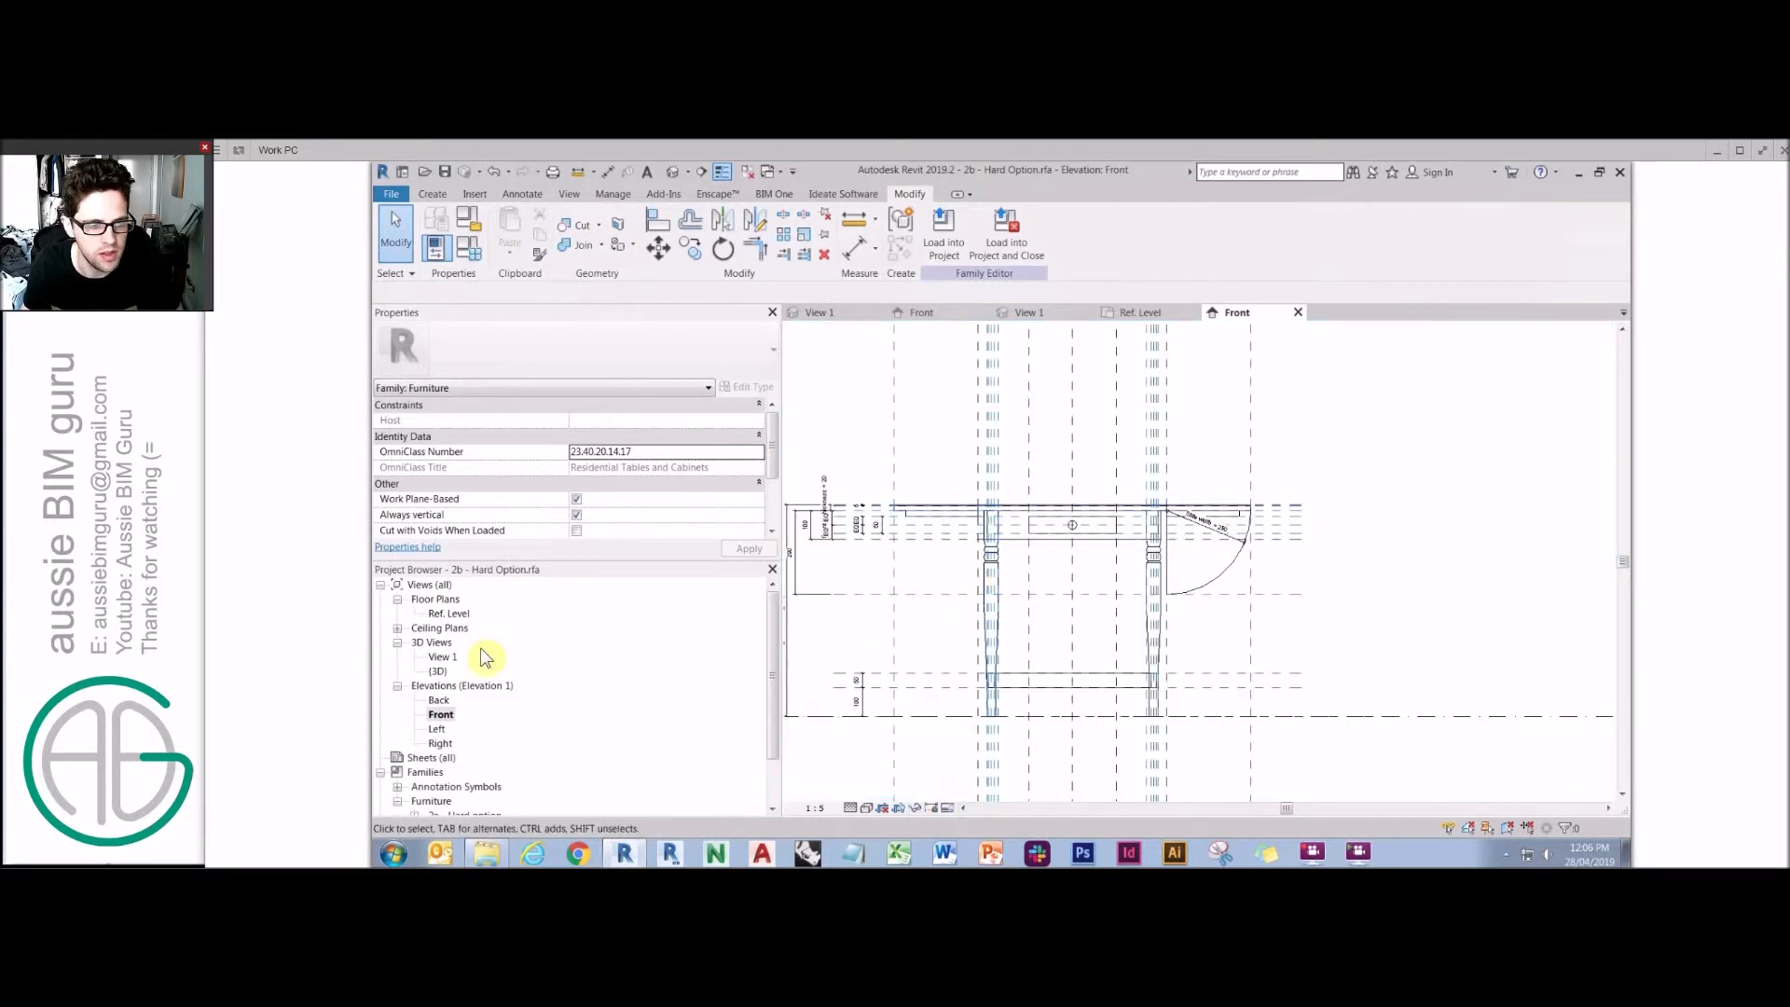
# Open the 3D view and create a new Furniture subcategory named Table in Object Styles.
pyautogui.doubleClick(442, 657)
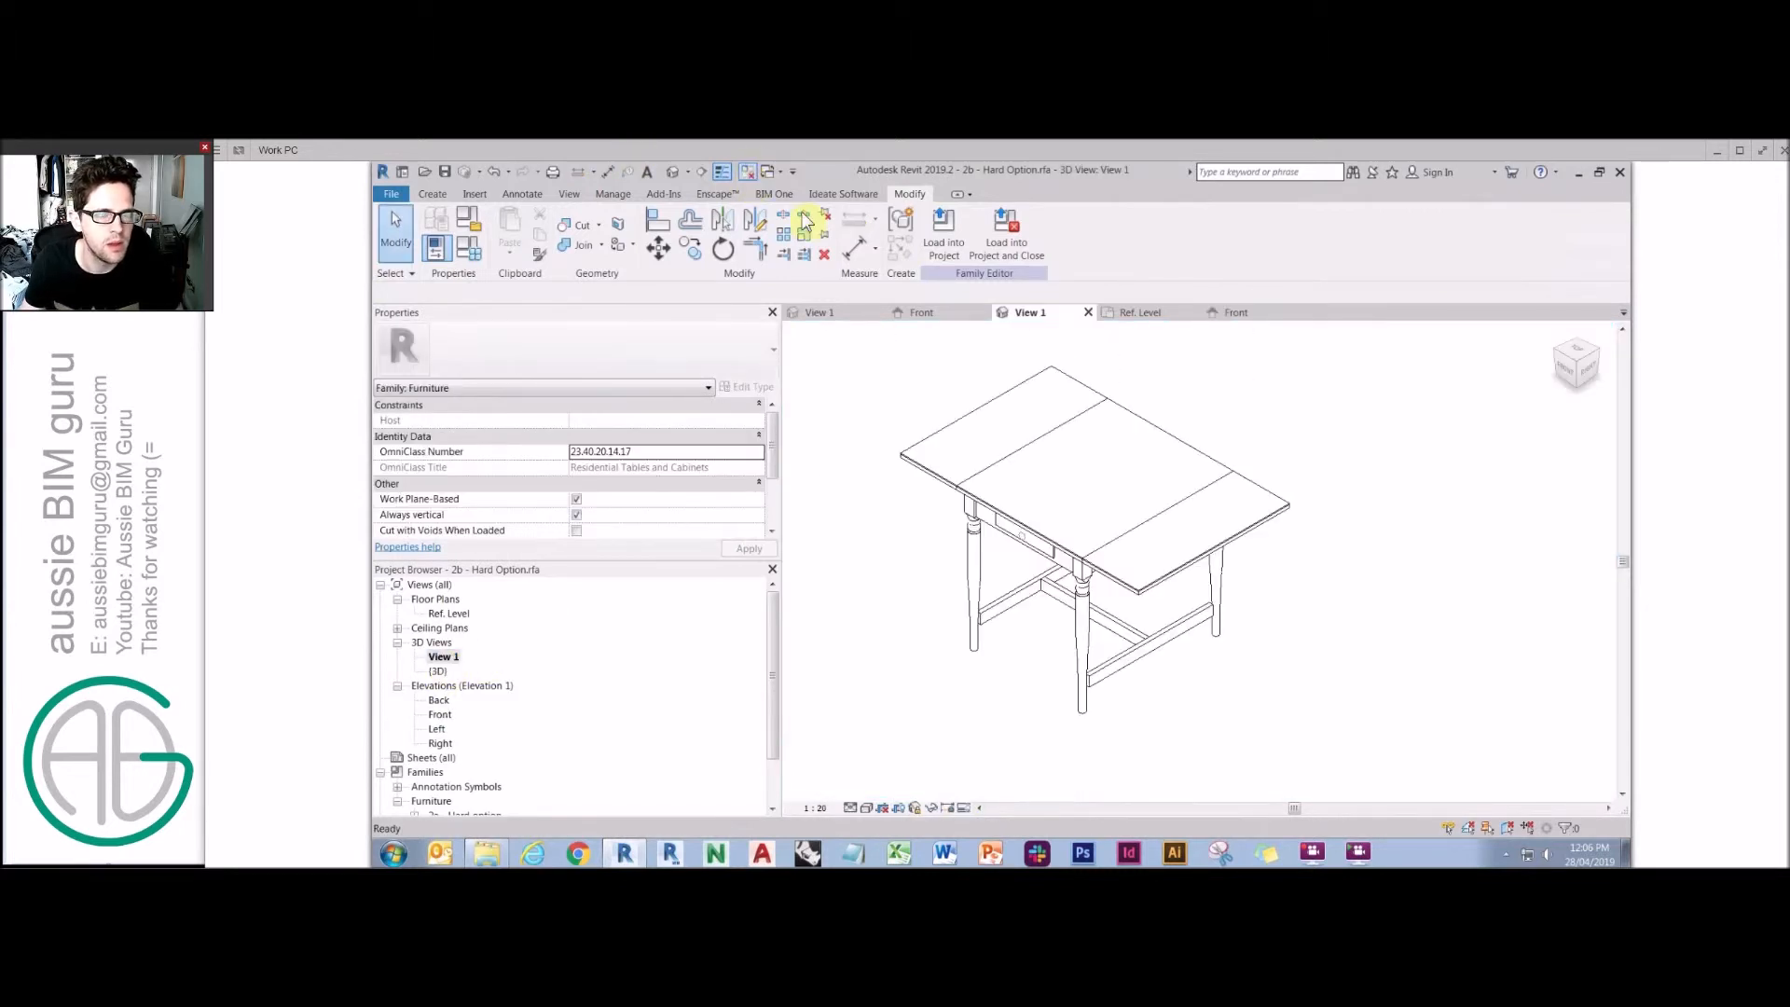
pyautogui.click(608, 195)
pyautogui.click(483, 233)
pyautogui.click(1005, 325)
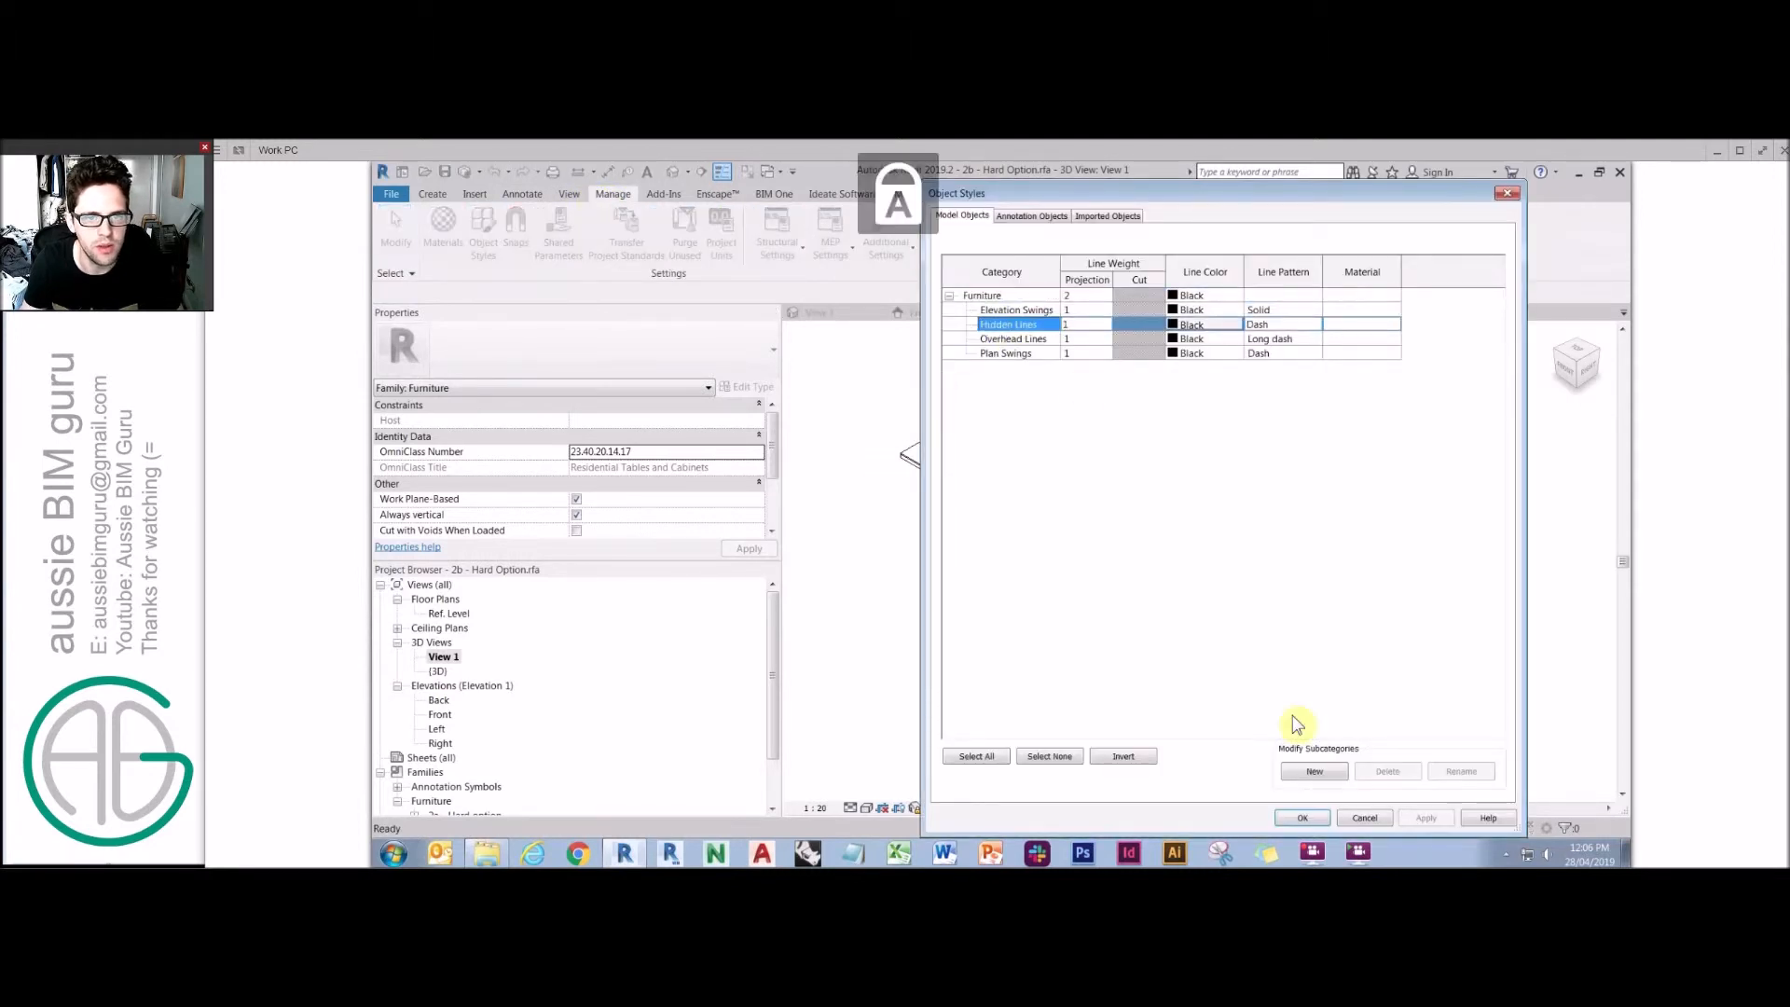
pyautogui.click(1314, 772)
pyautogui.write('Ta')
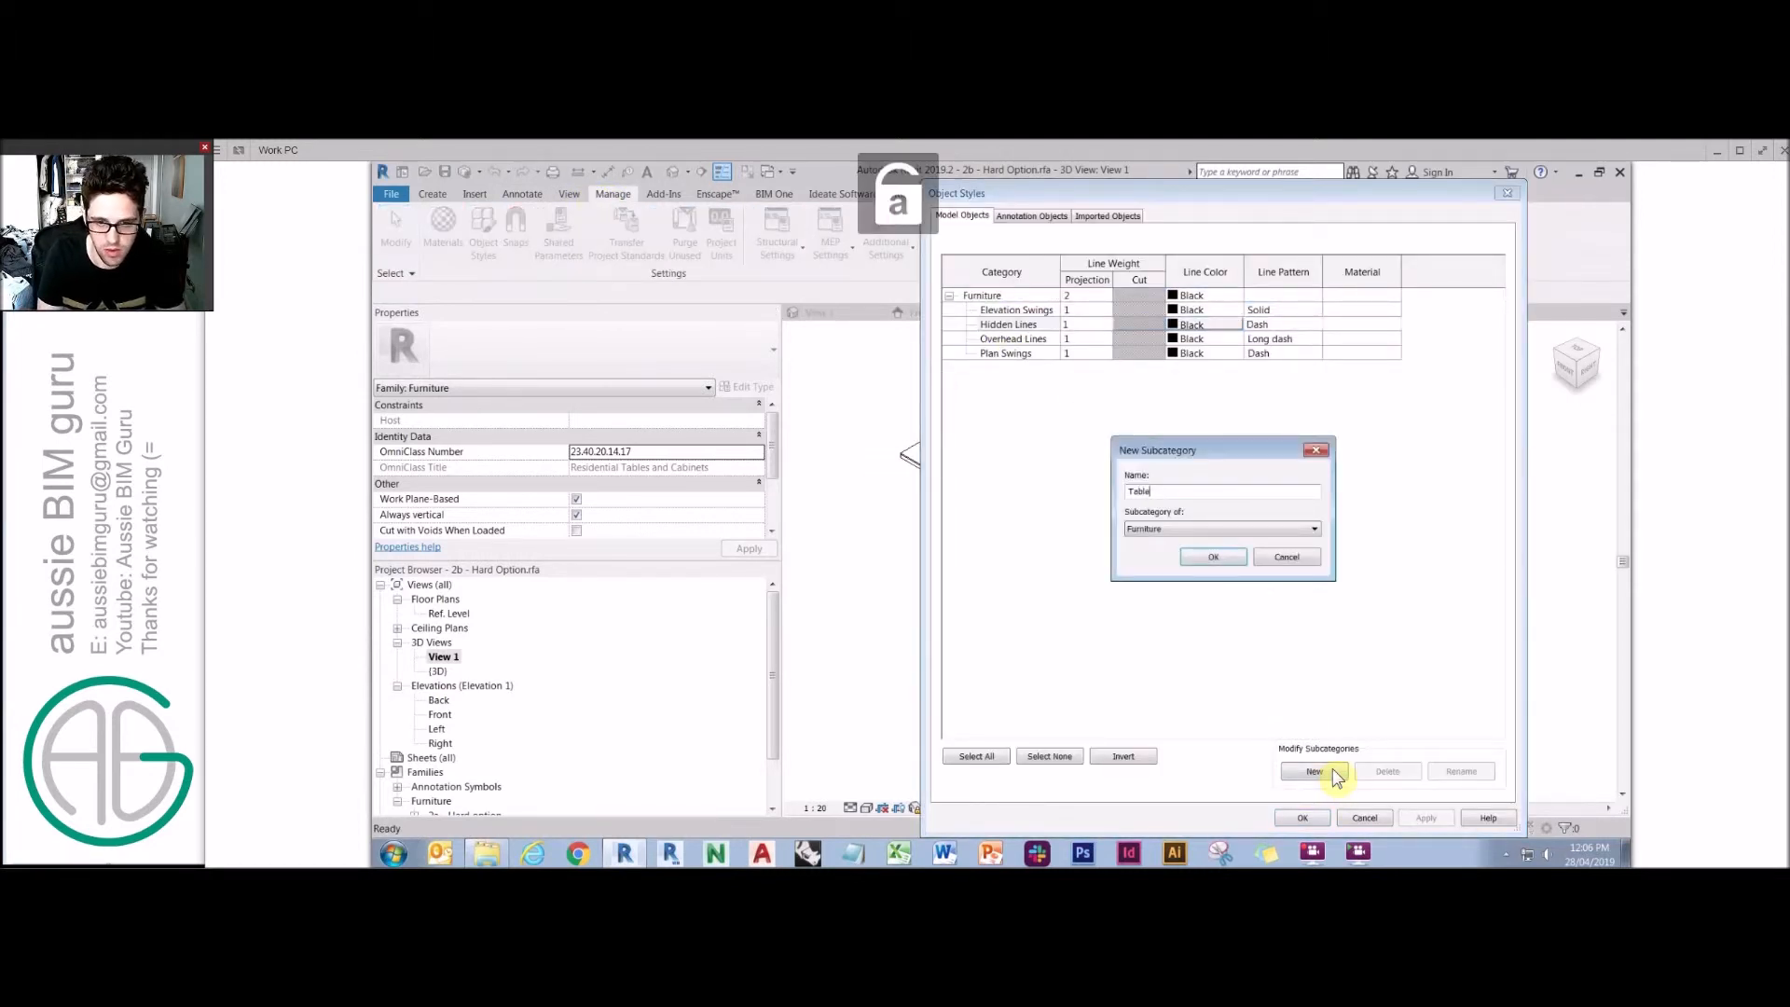
pyautogui.write('ble')
pyautogui.press('Return')
pyautogui.click(1302, 818)
# Edit the nested leaf family and add a Furniture subcategory, renaming it to Table in Object Styles.
pyautogui.click(1152, 593)
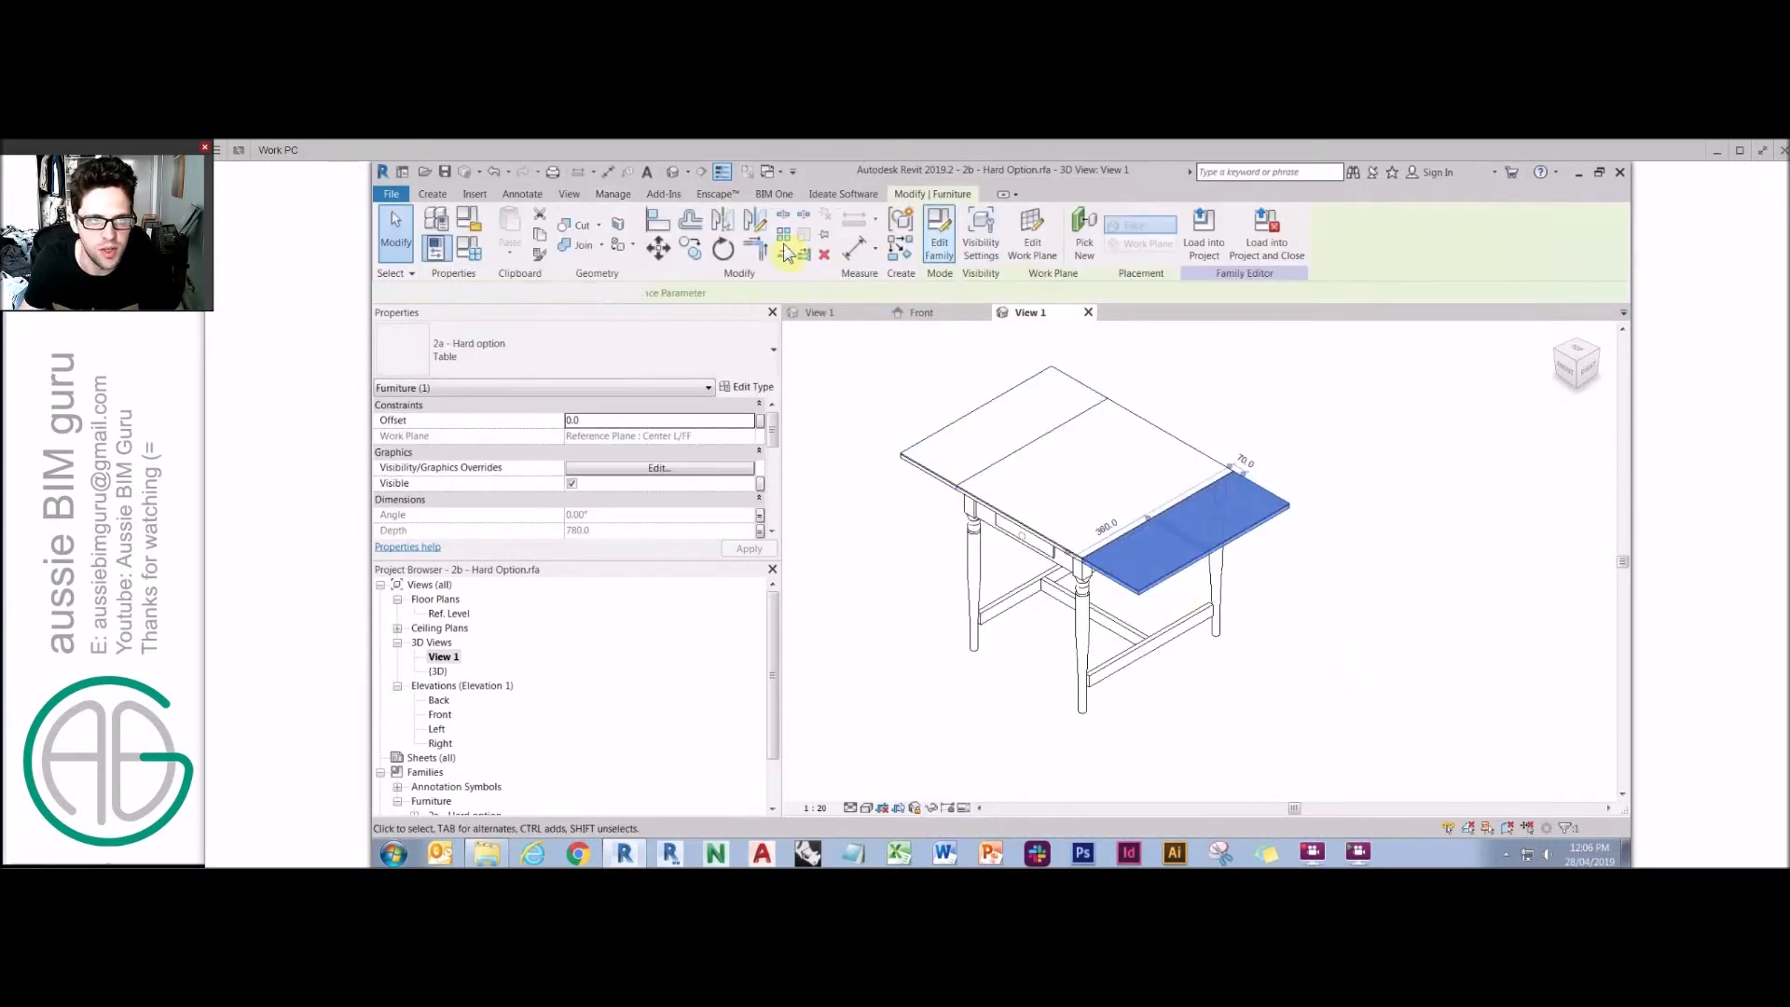
pyautogui.click(615, 196)
pyautogui.click(482, 227)
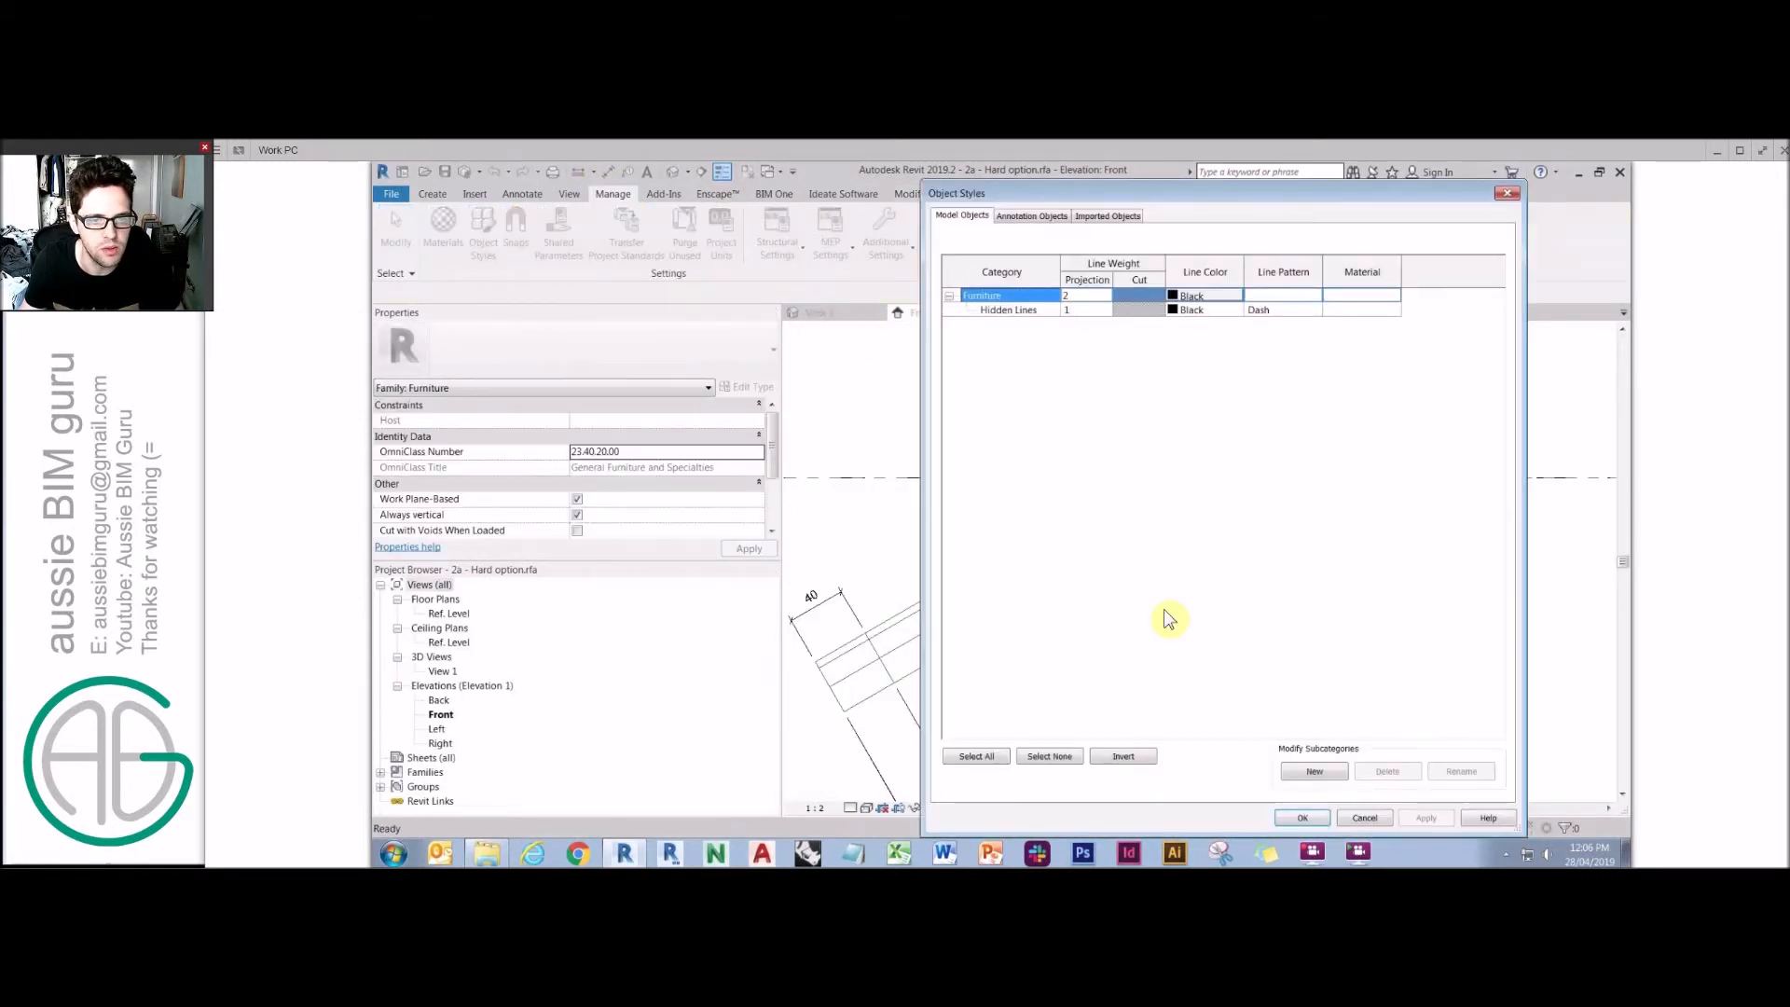
pyautogui.click(1314, 771)
pyautogui.write('Tablr')
pyautogui.press('Return')
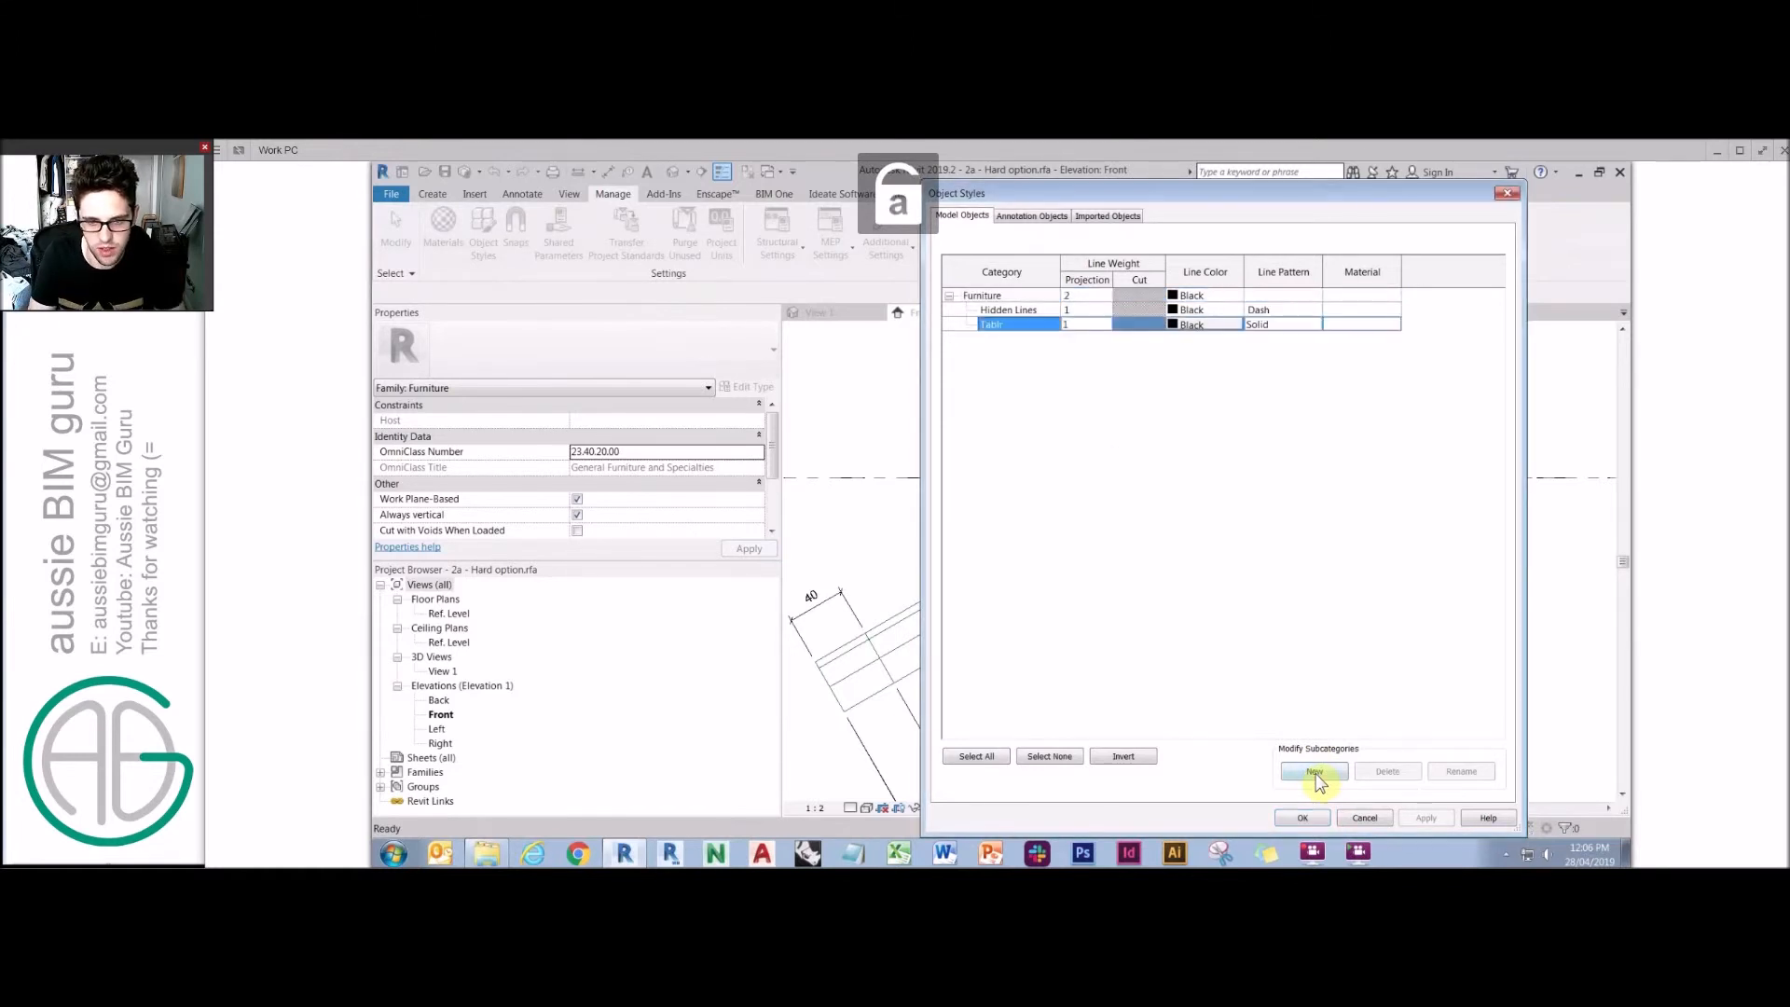
pyautogui.click(1466, 775)
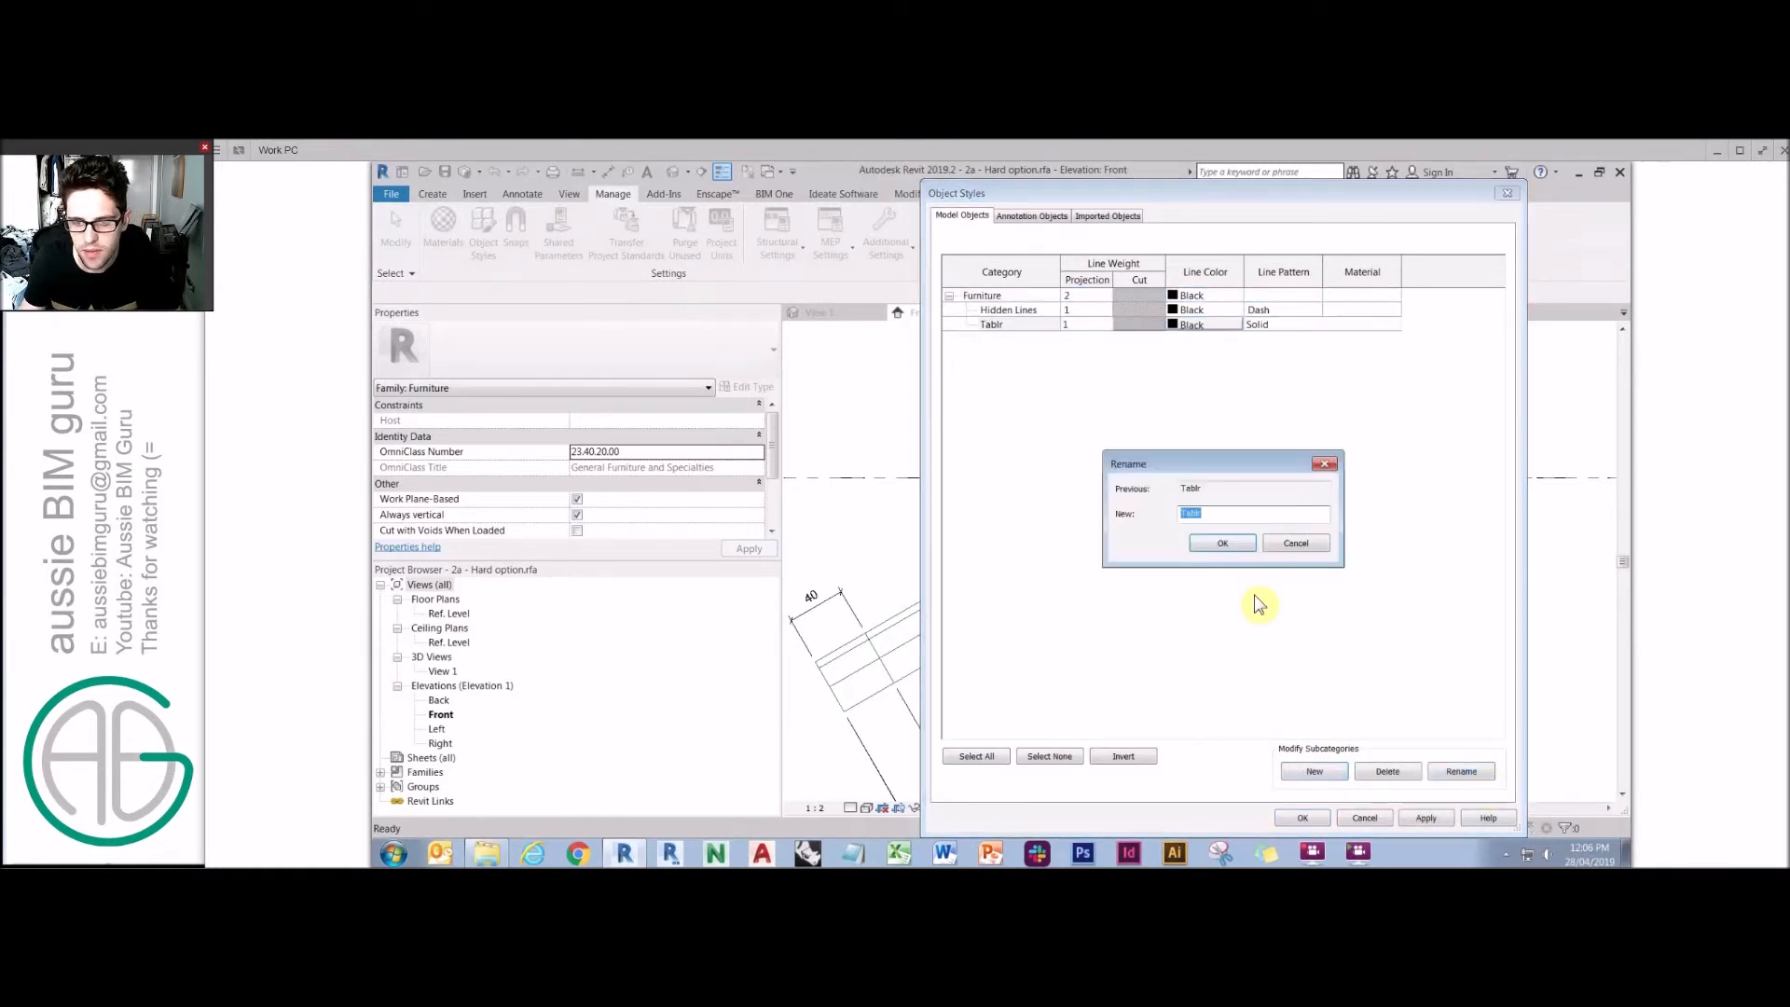
pyautogui.write('Tabl')
pyautogui.click(1228, 542)
pyautogui.click(1302, 817)
# In the leaf family's 3D view, select the leaf extrusion and assign it to the Table subcategory.
pyautogui.click(443, 685)
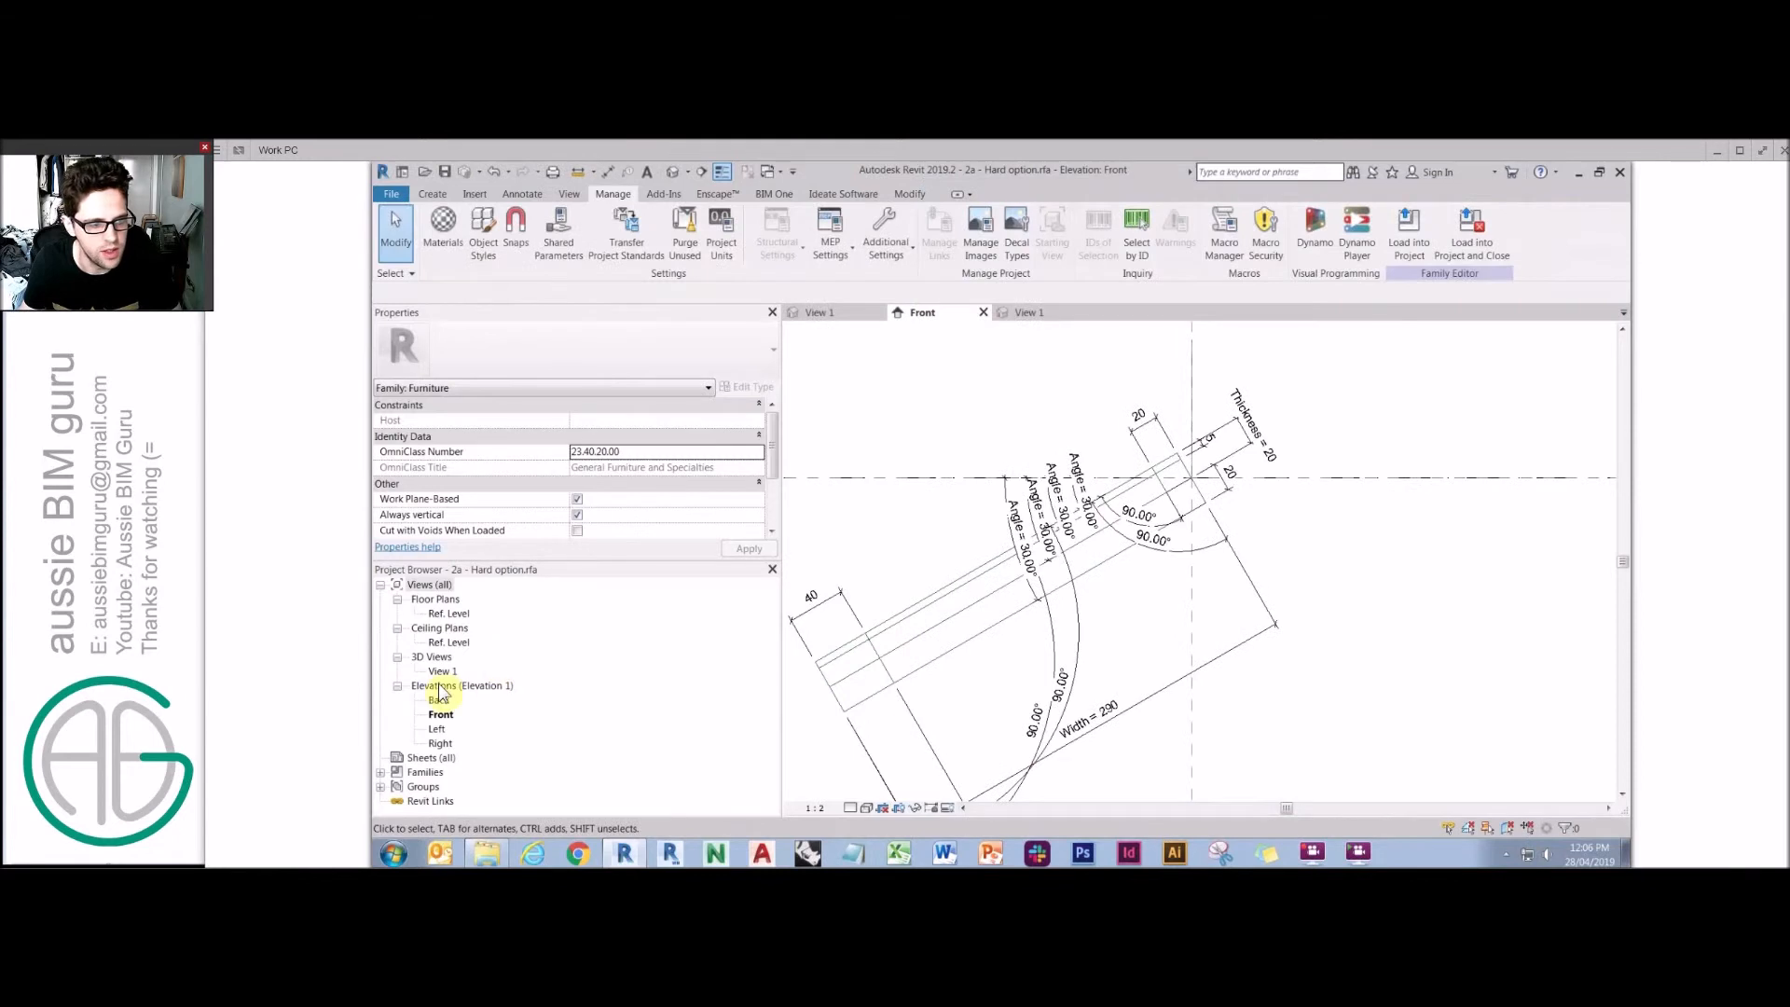
pyautogui.doubleClick(441, 671)
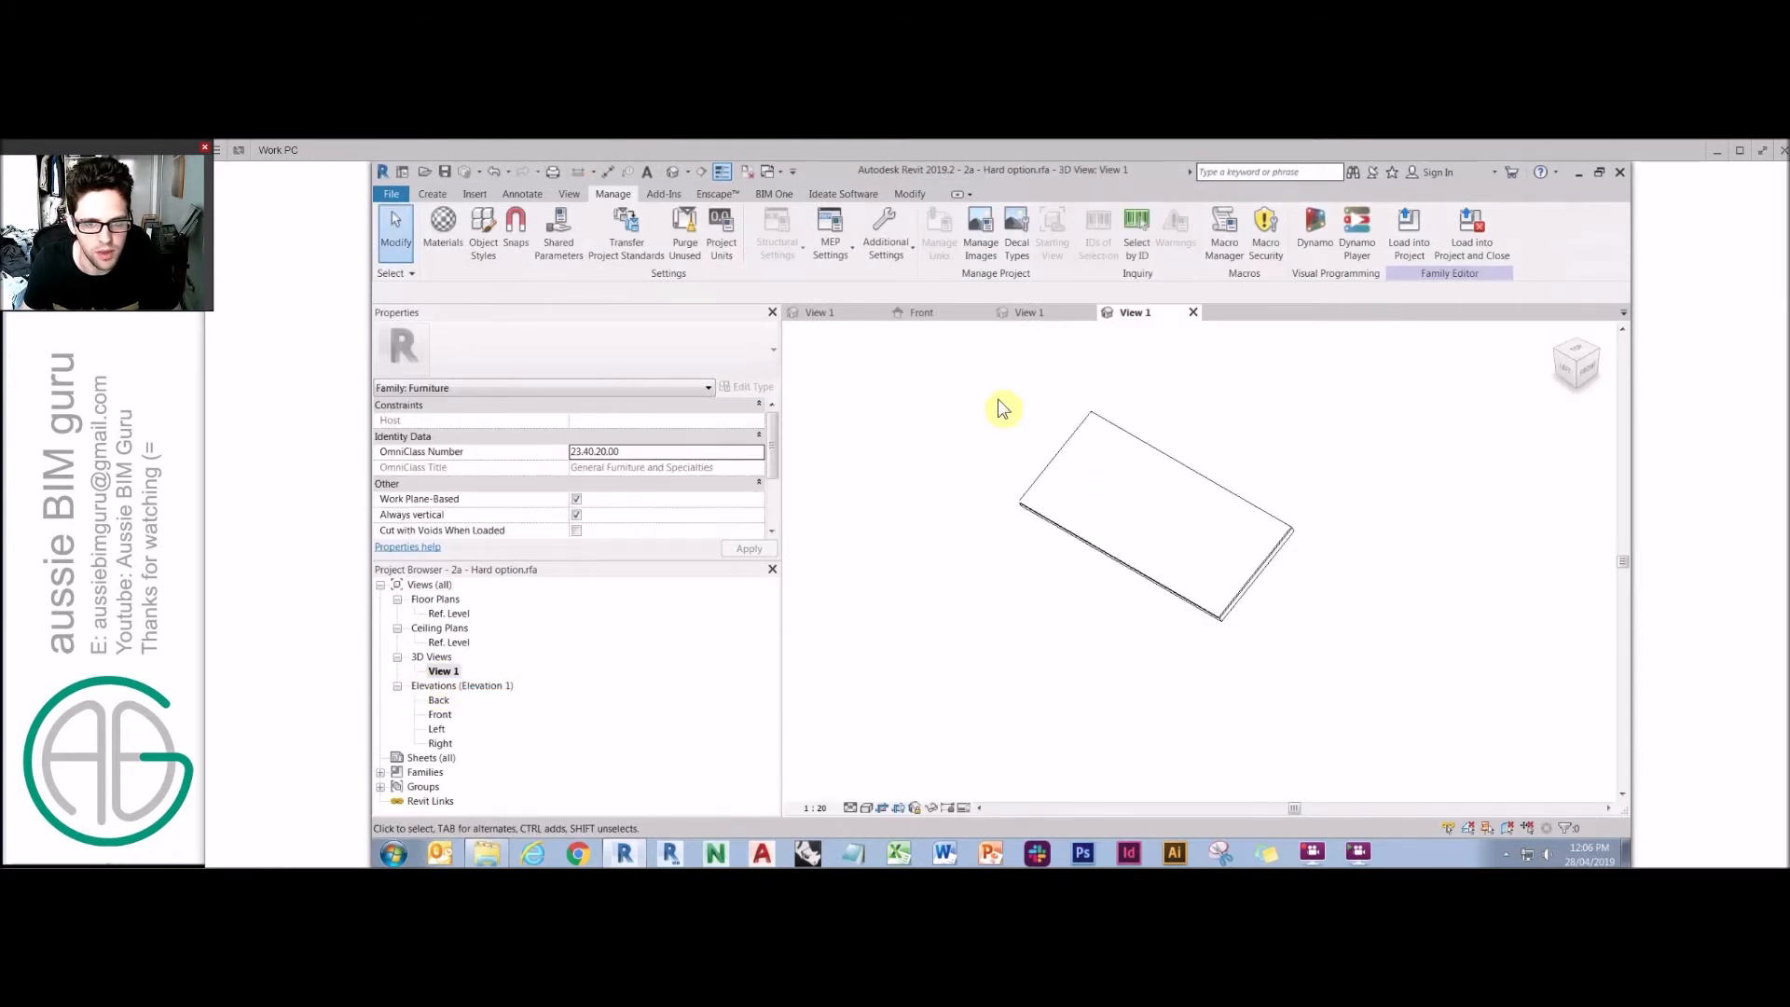
pyautogui.moveTo(1433, 709); pyautogui.dragTo(879, 495)
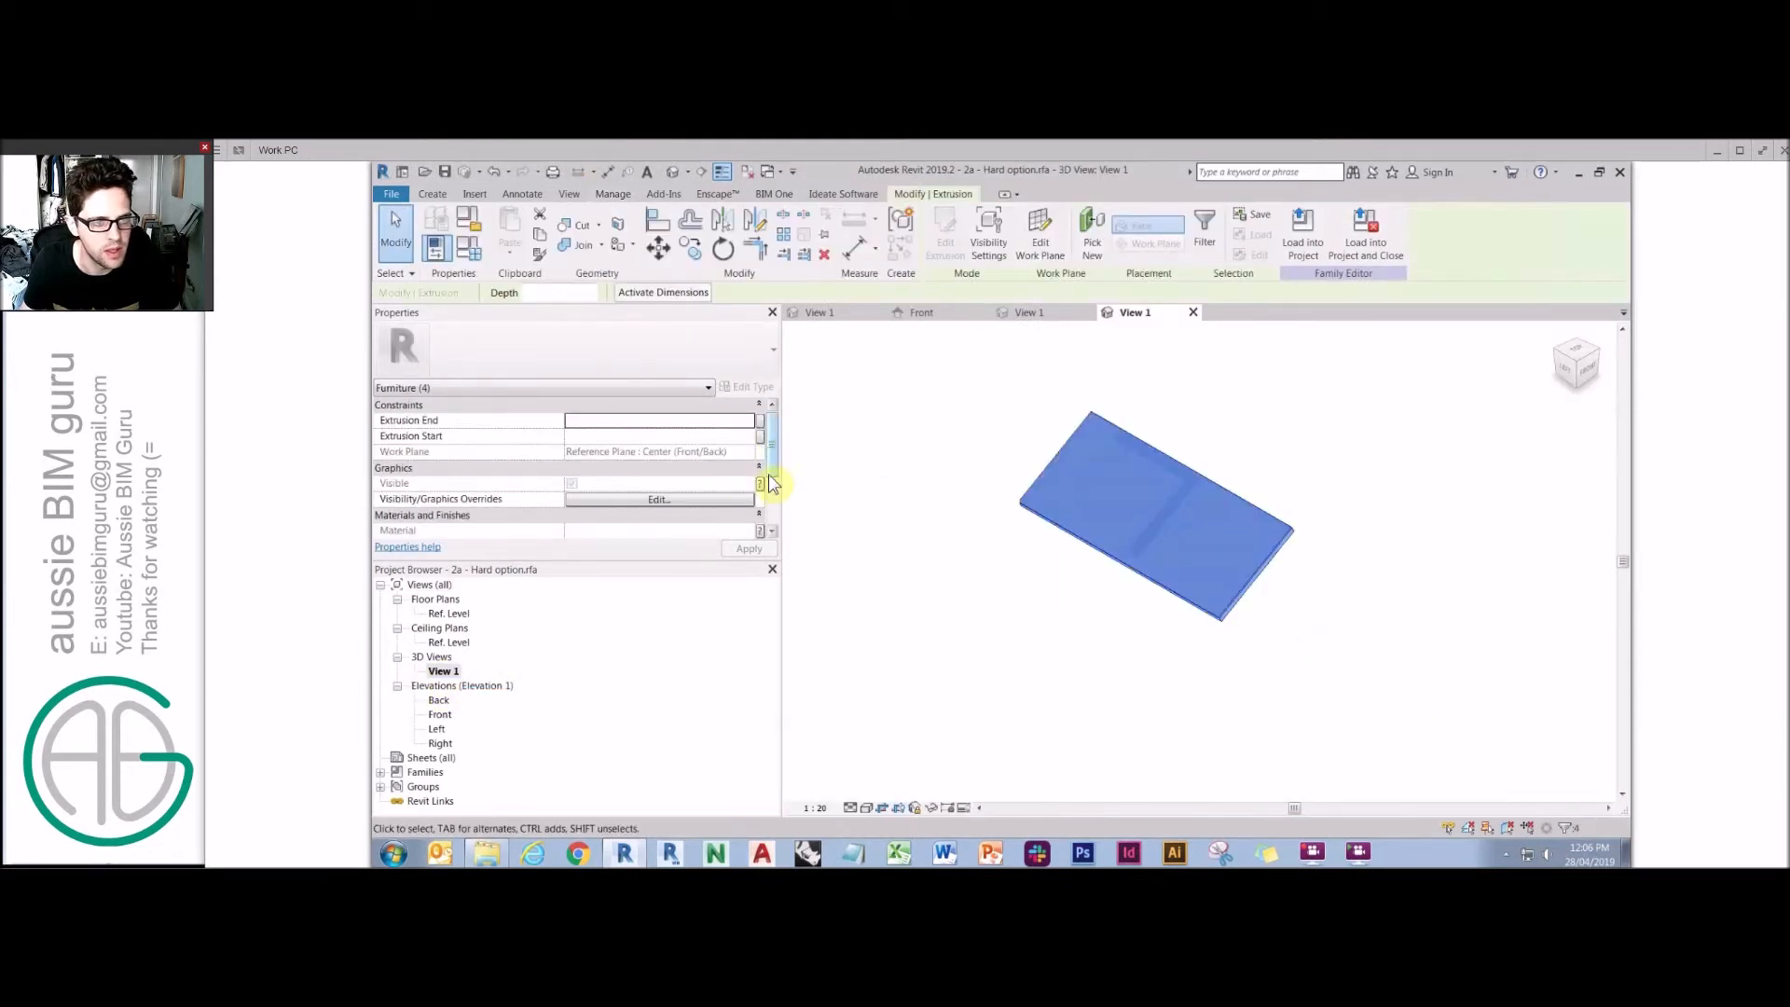
pyautogui.scroll(-2, 772, 480)
pyautogui.click(680, 500)
pyautogui.click(747, 500)
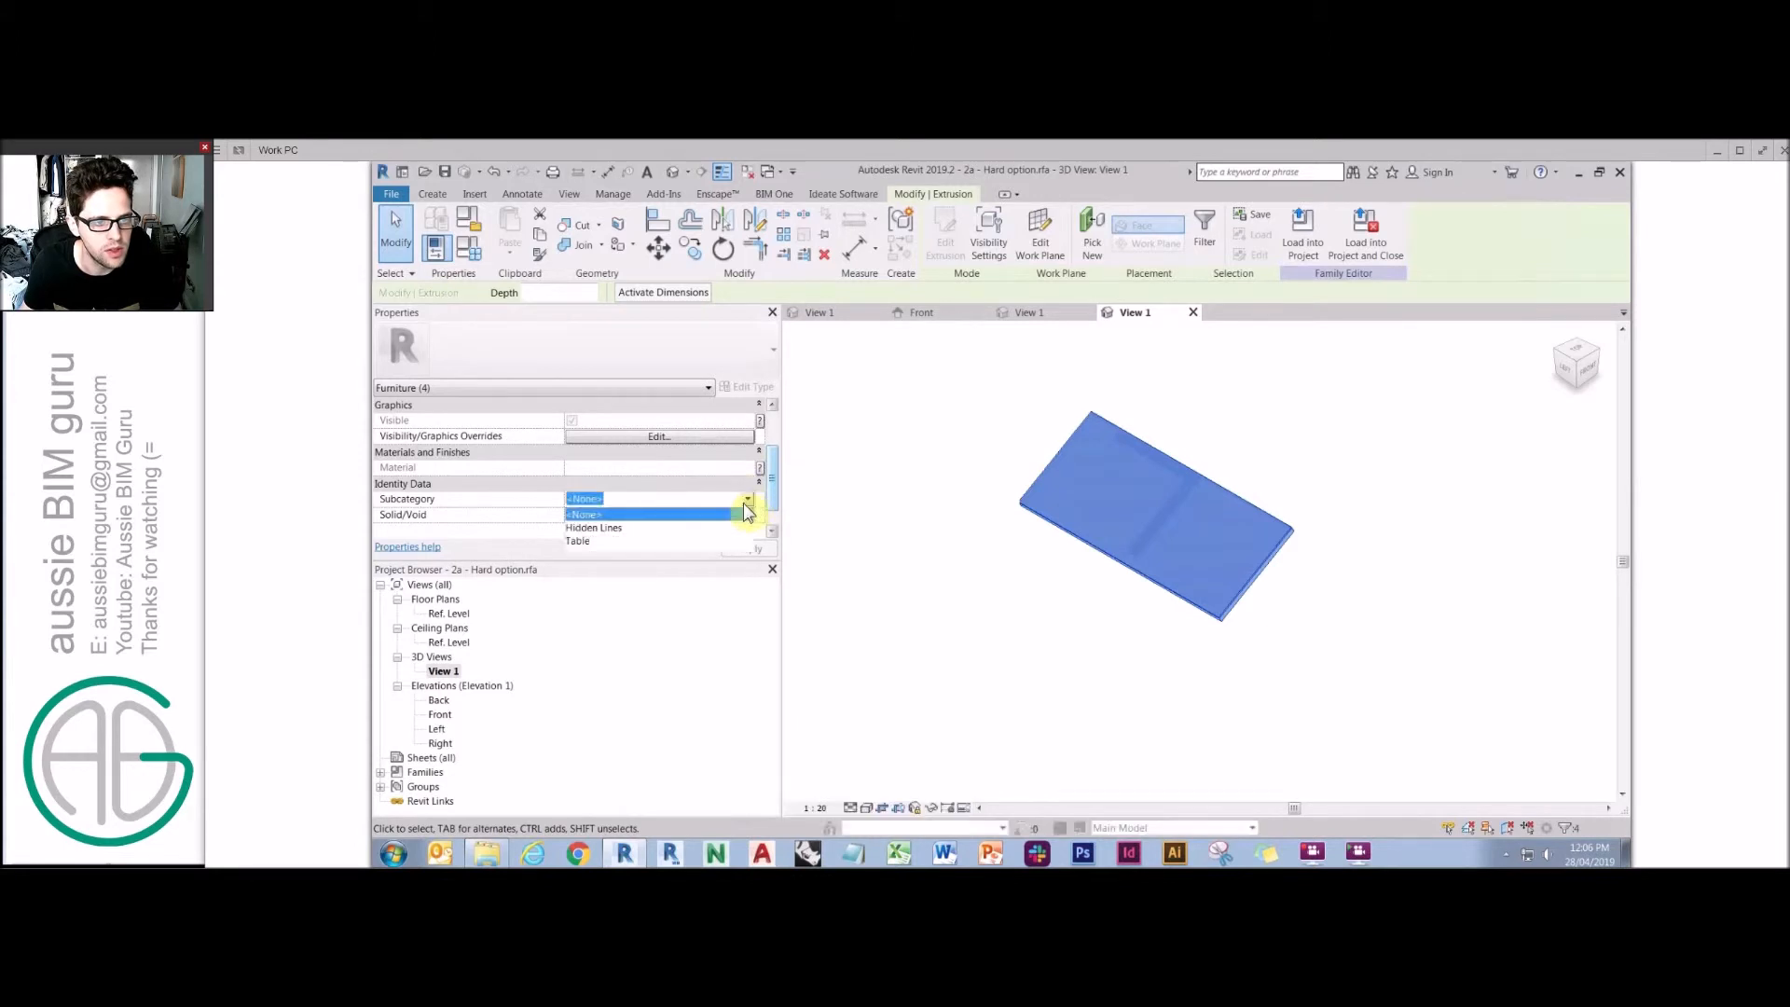
pyautogui.click(643, 542)
pyautogui.click(923, 399)
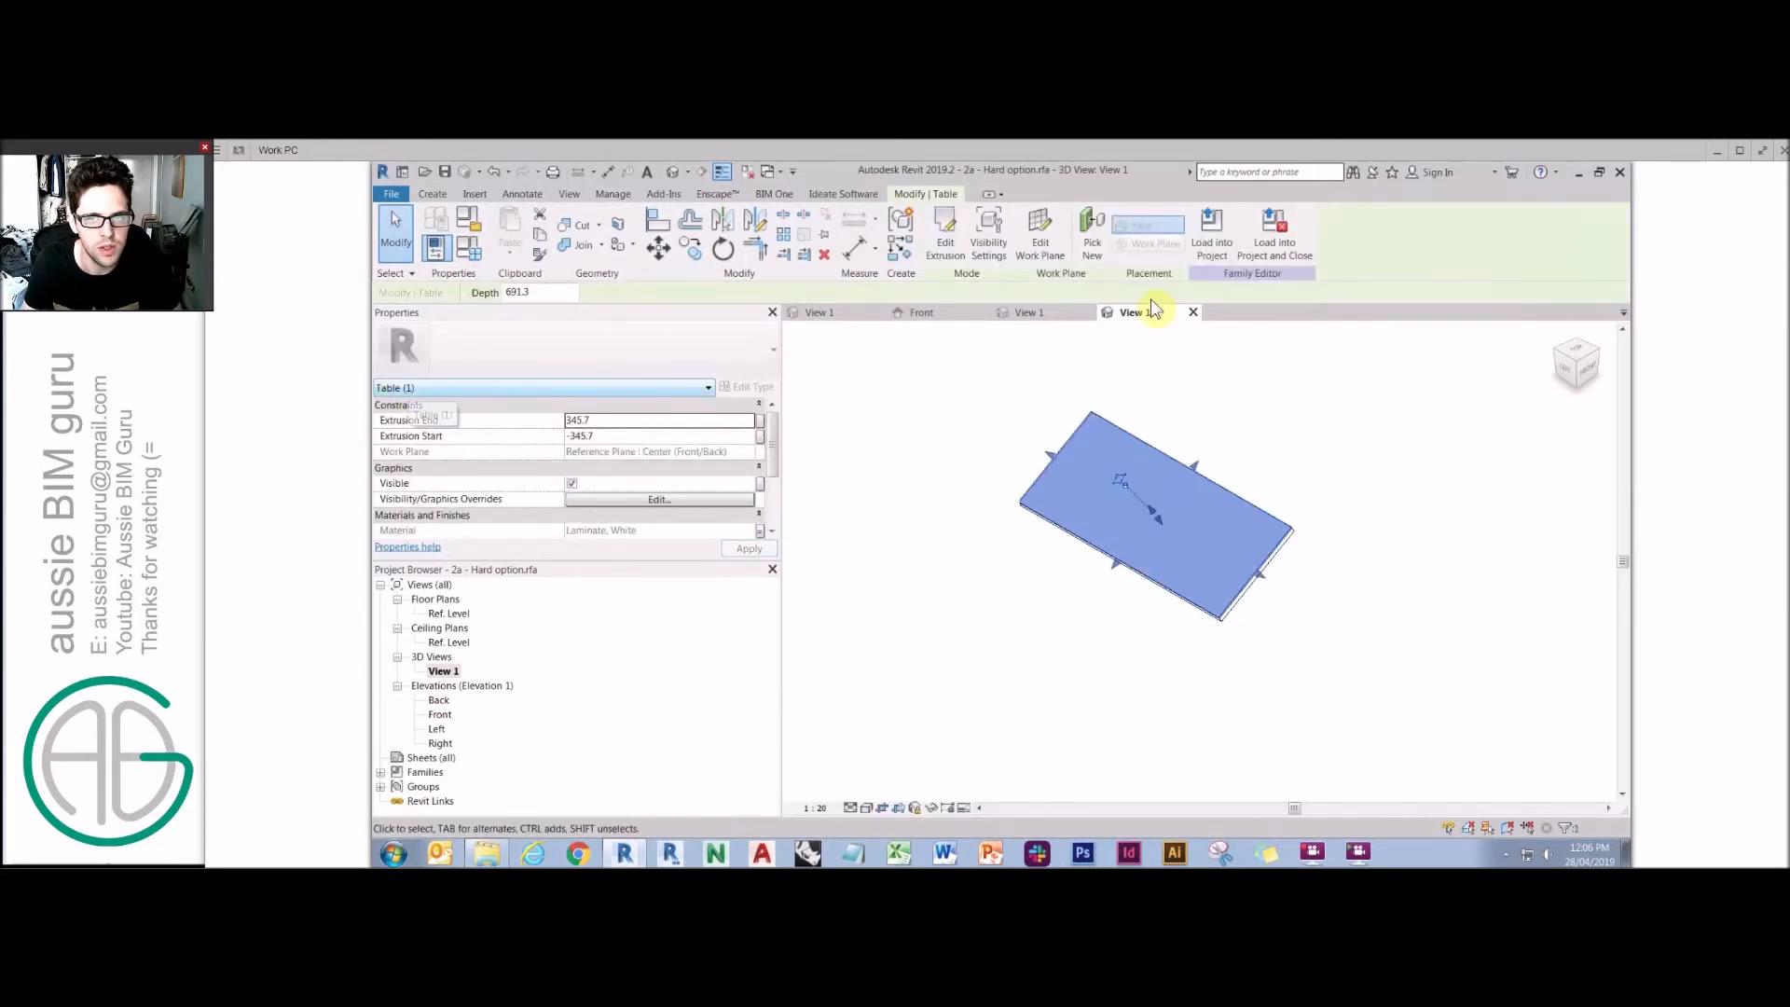
pyautogui.press('Escape')
# Load the leaf family into 2b - Hard Option.rfa, overwriting the existing version.
pyautogui.click(997, 248)
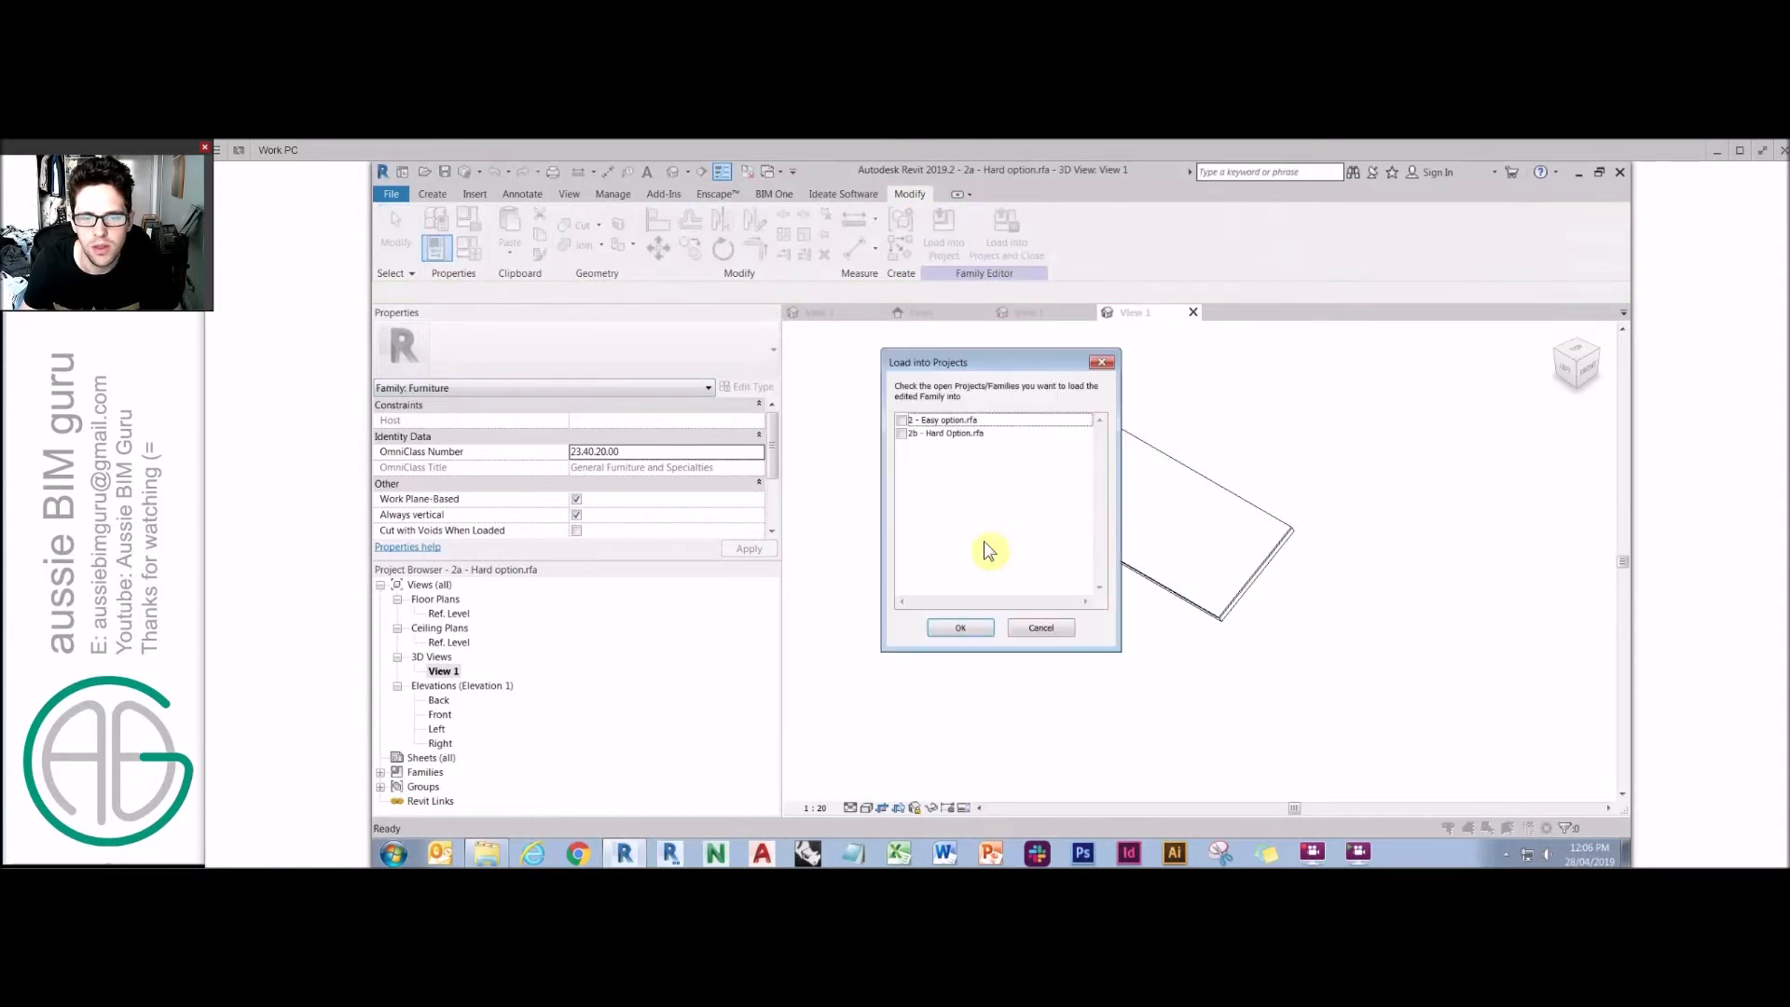
pyautogui.click(901, 434)
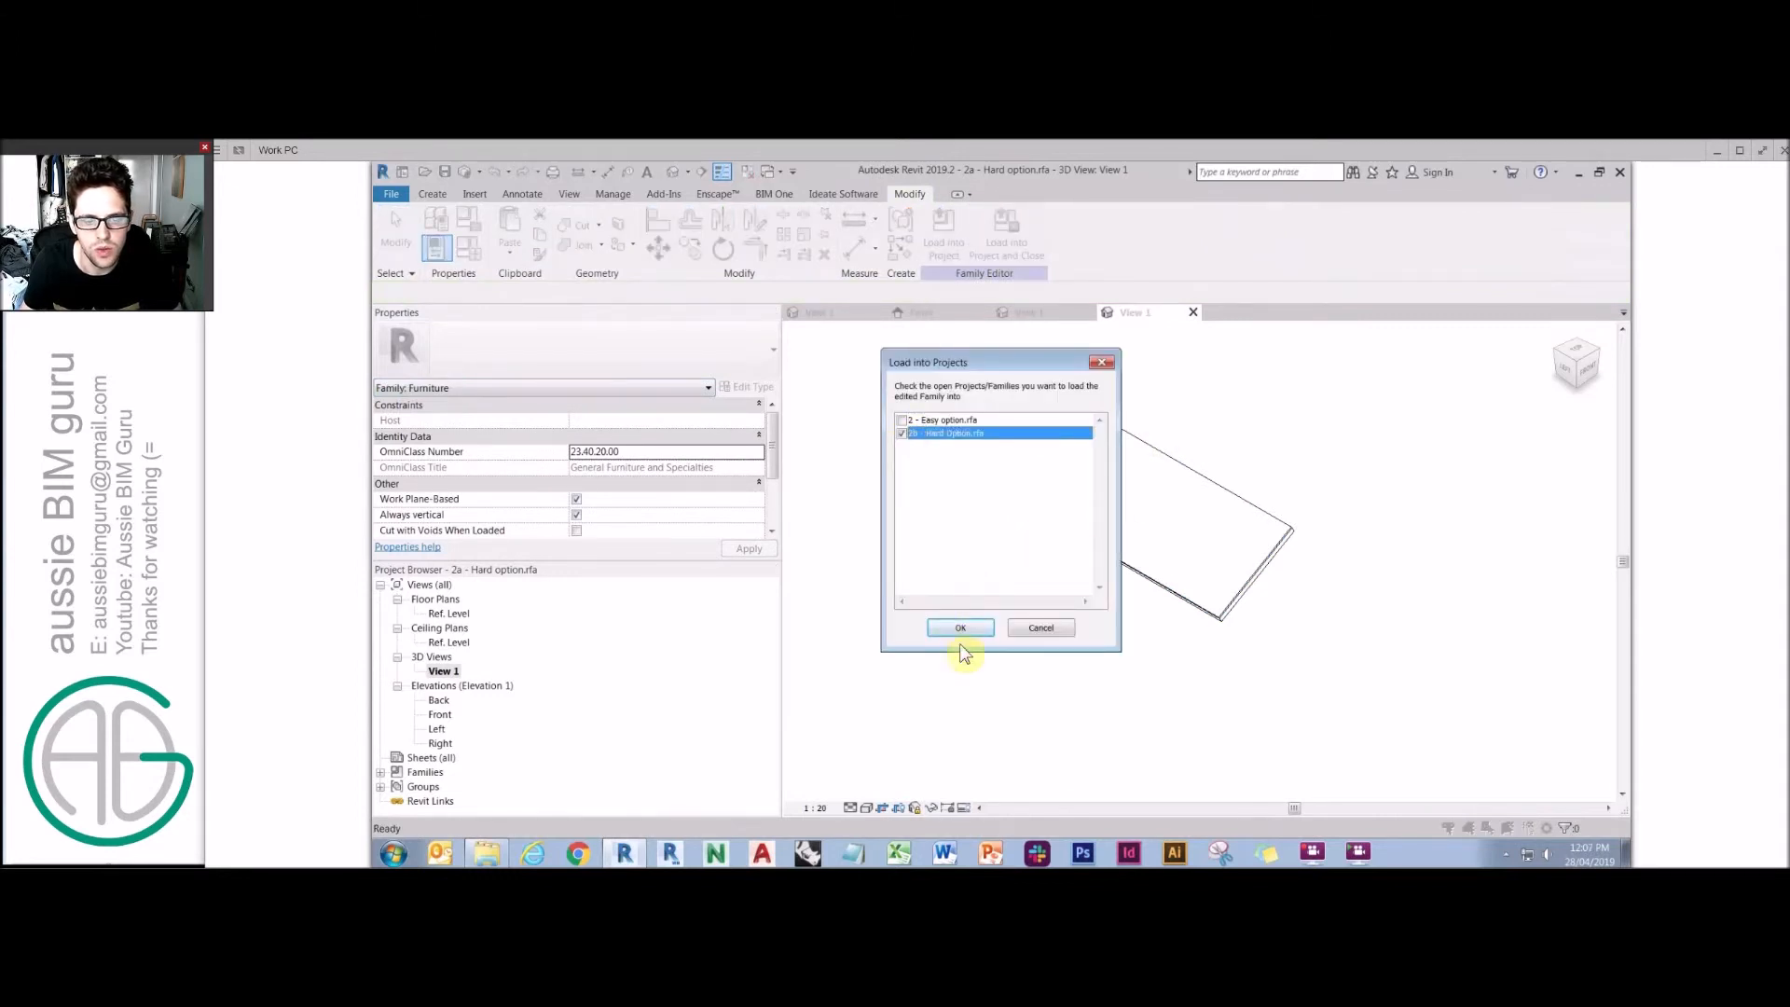
pyautogui.click(961, 637)
pyautogui.click(1048, 521)
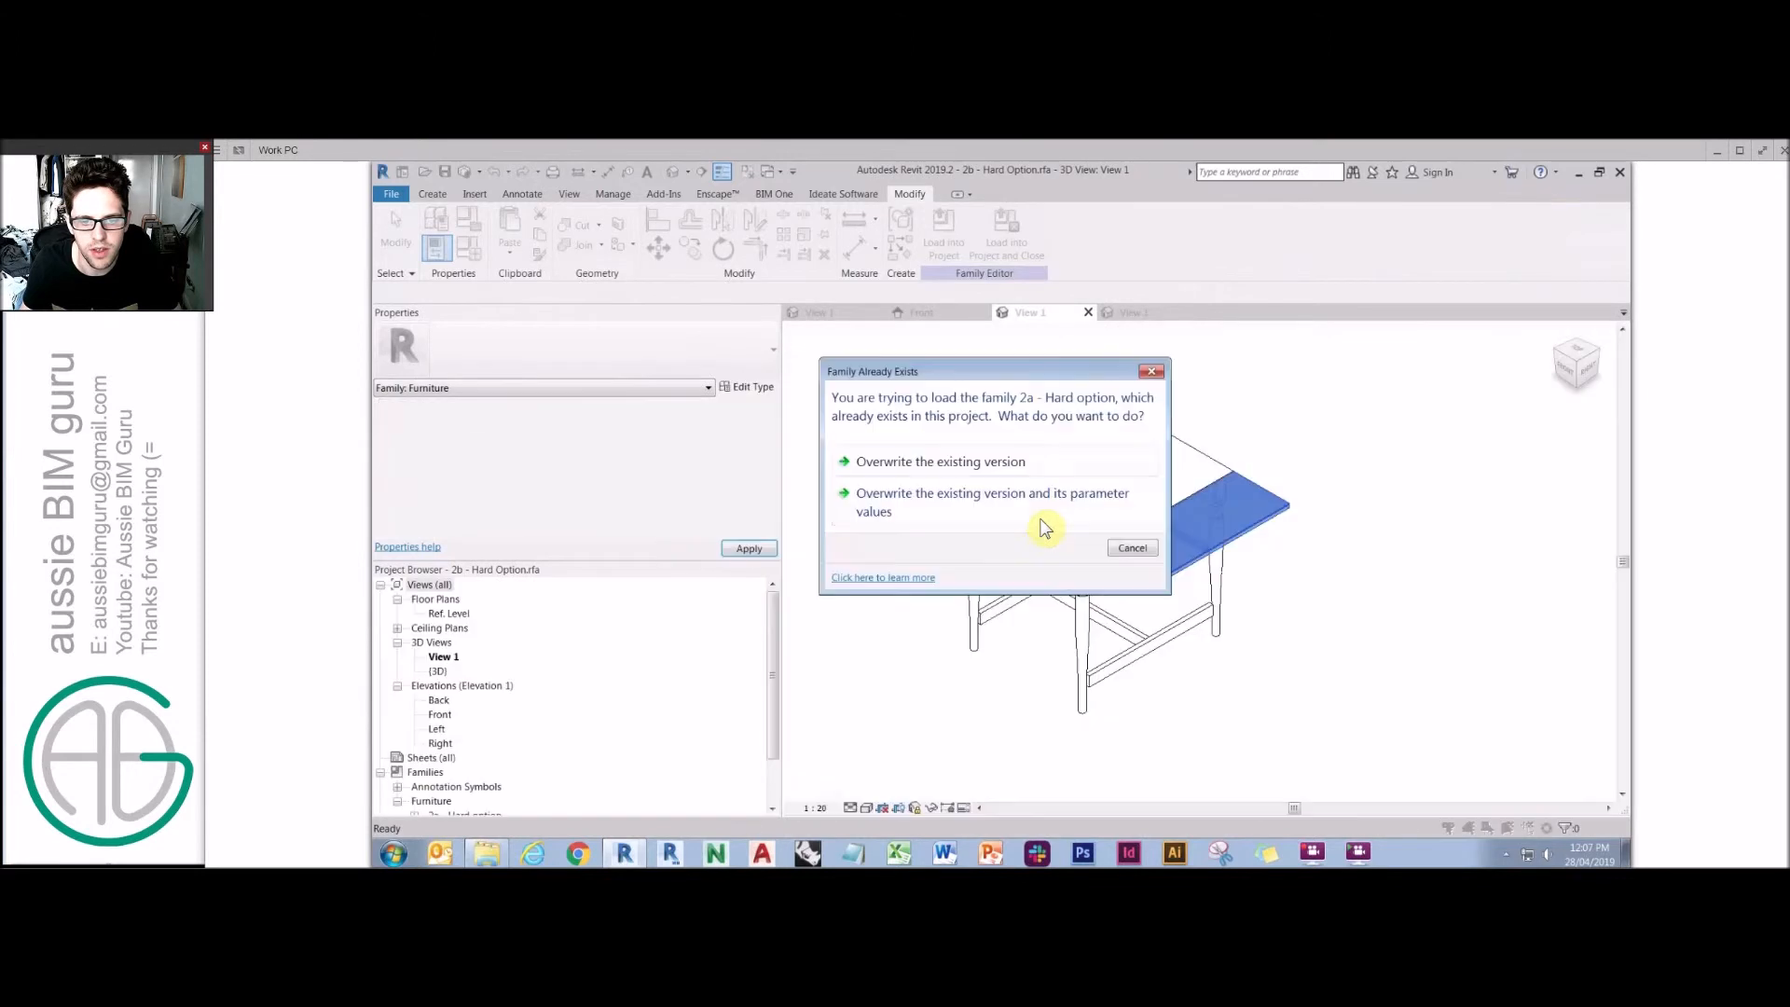
pyautogui.click(1039, 519)
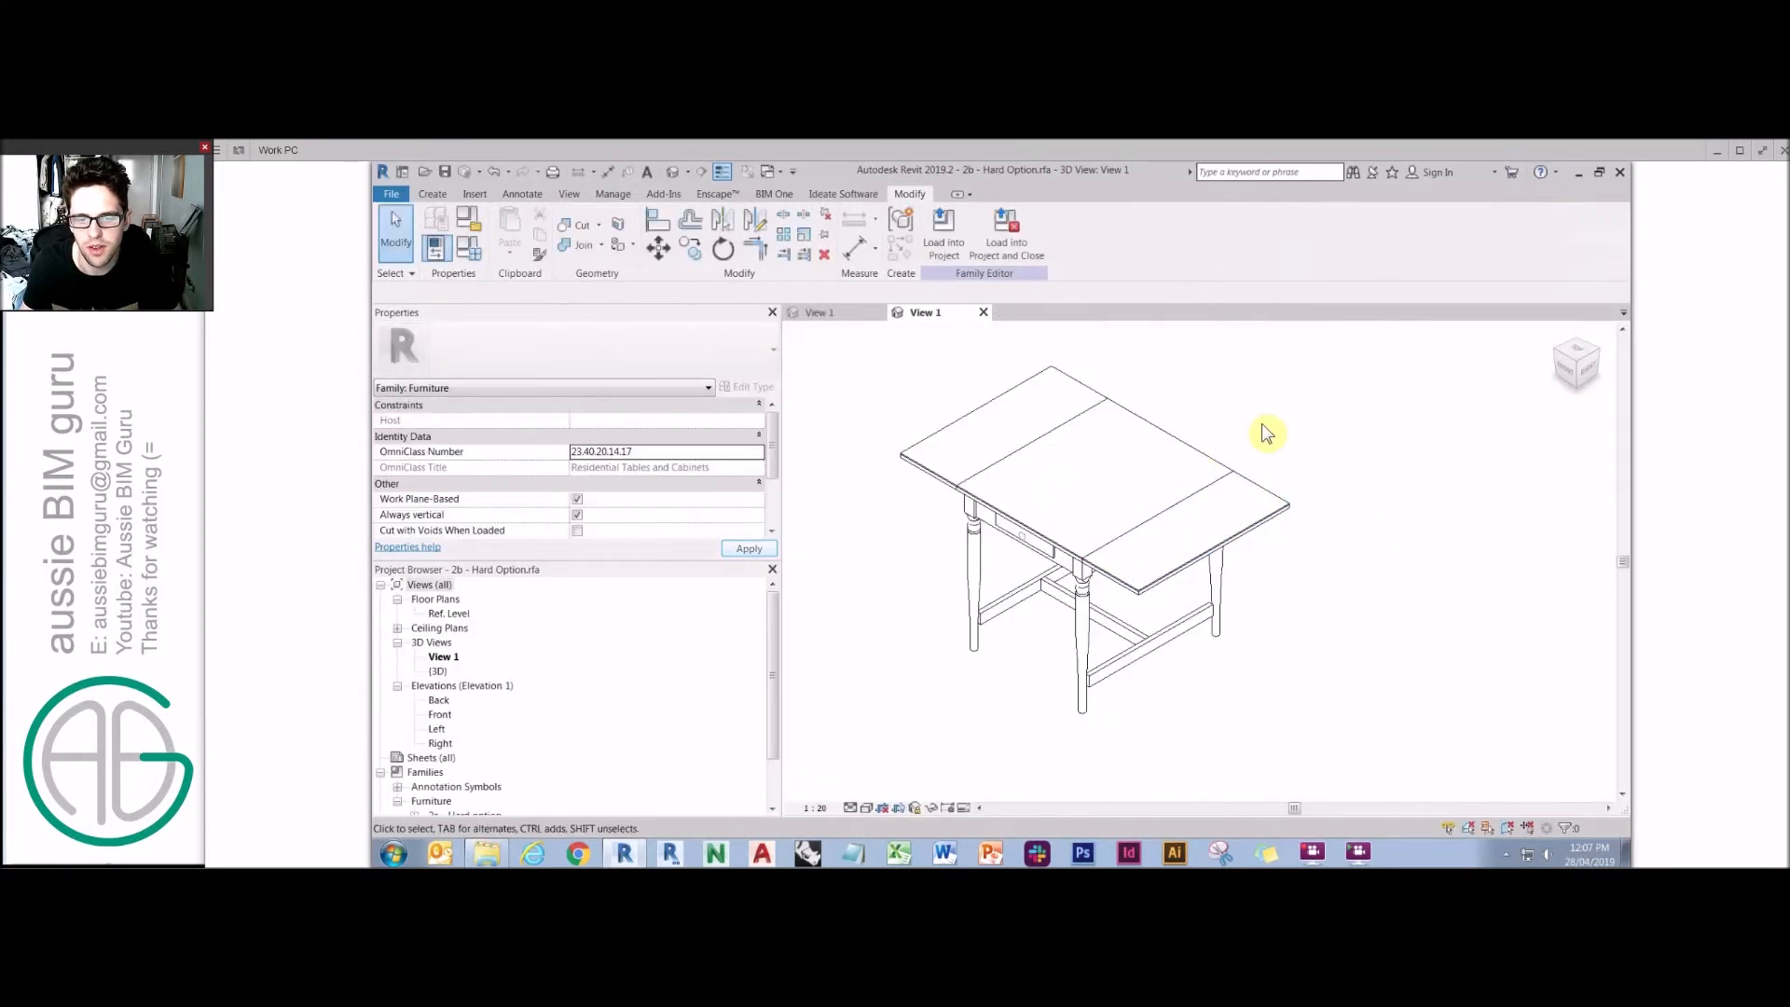
# Edit the nested leg family and create a new Furniture subcategory named Tables in Object Styles.
pyautogui.click(1089, 590)
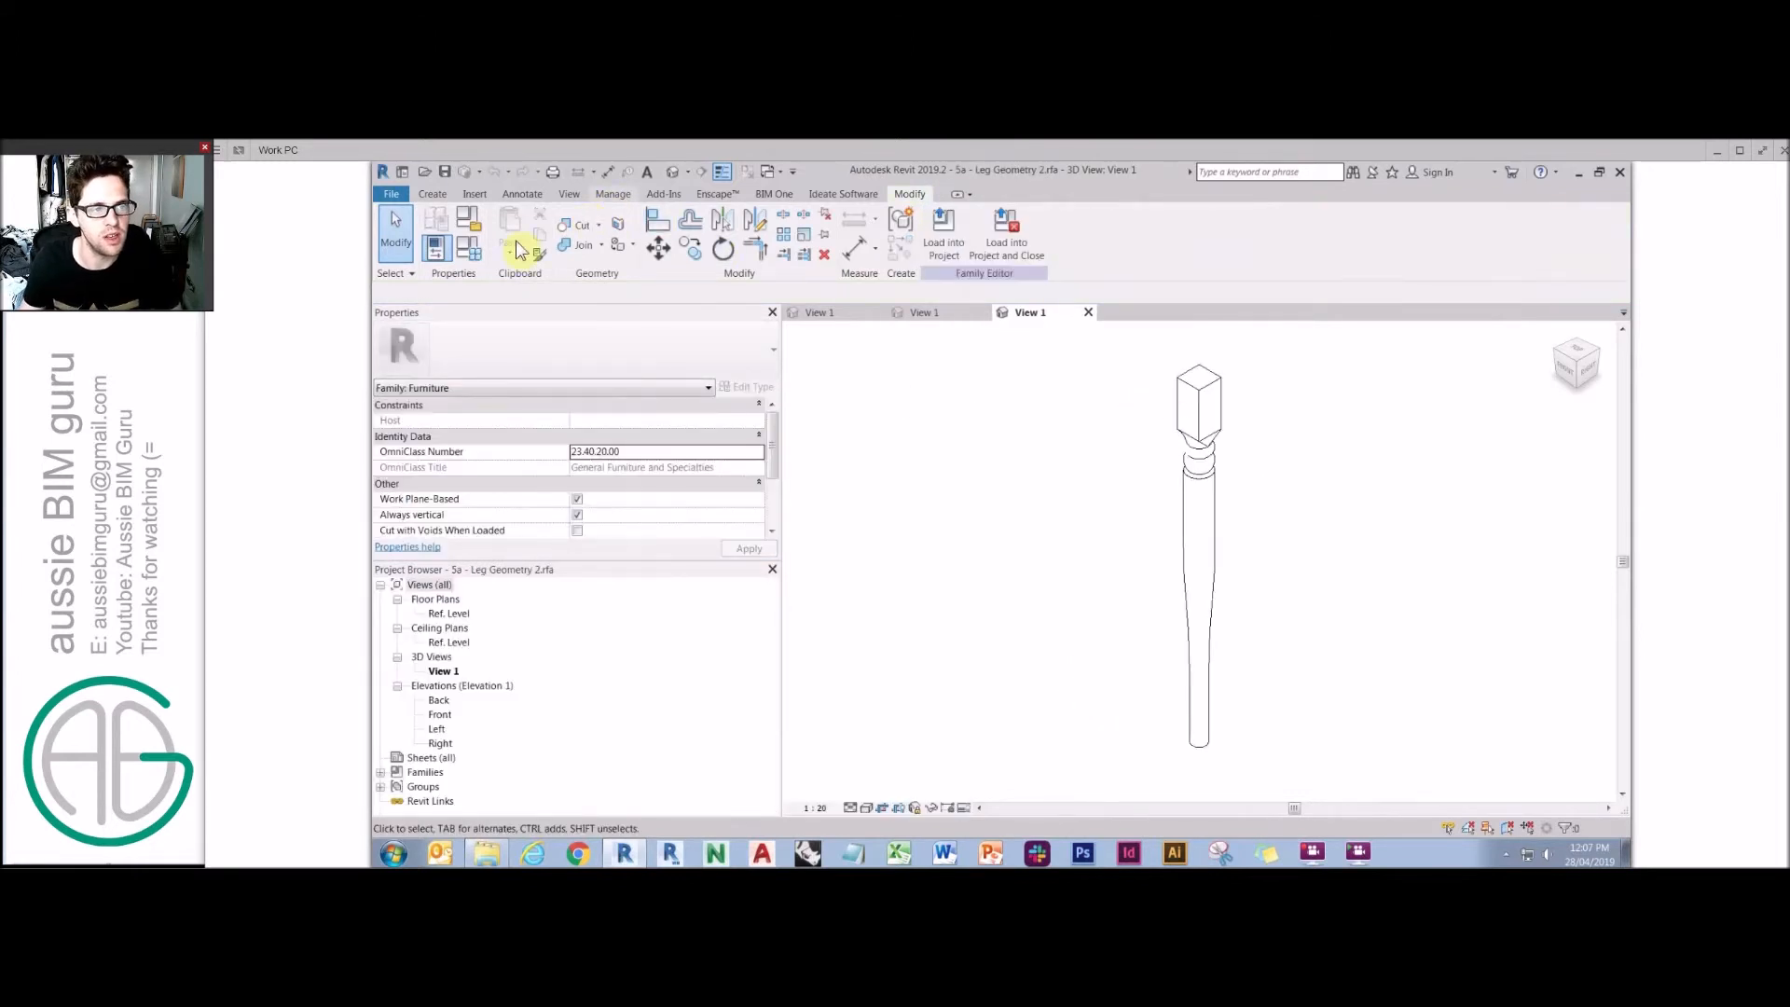
pyautogui.click(612, 194)
pyautogui.click(483, 231)
pyautogui.click(1008, 314)
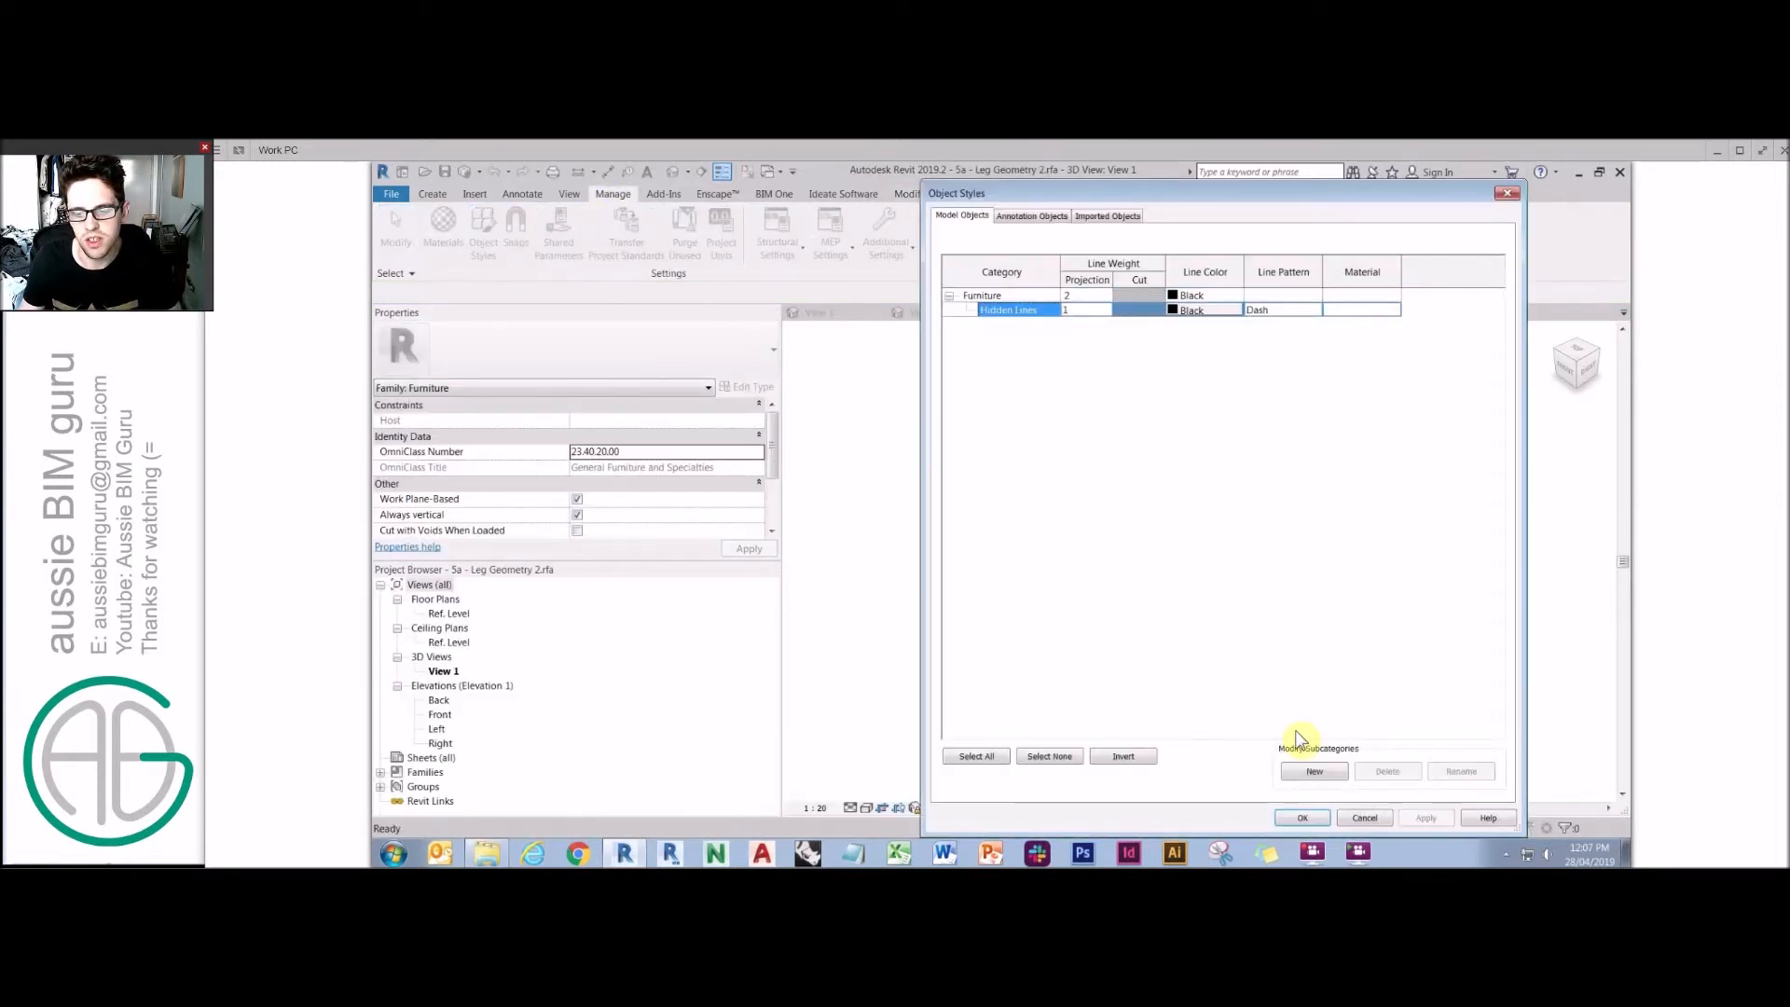
pyautogui.click(1315, 771)
pyautogui.write('Table')
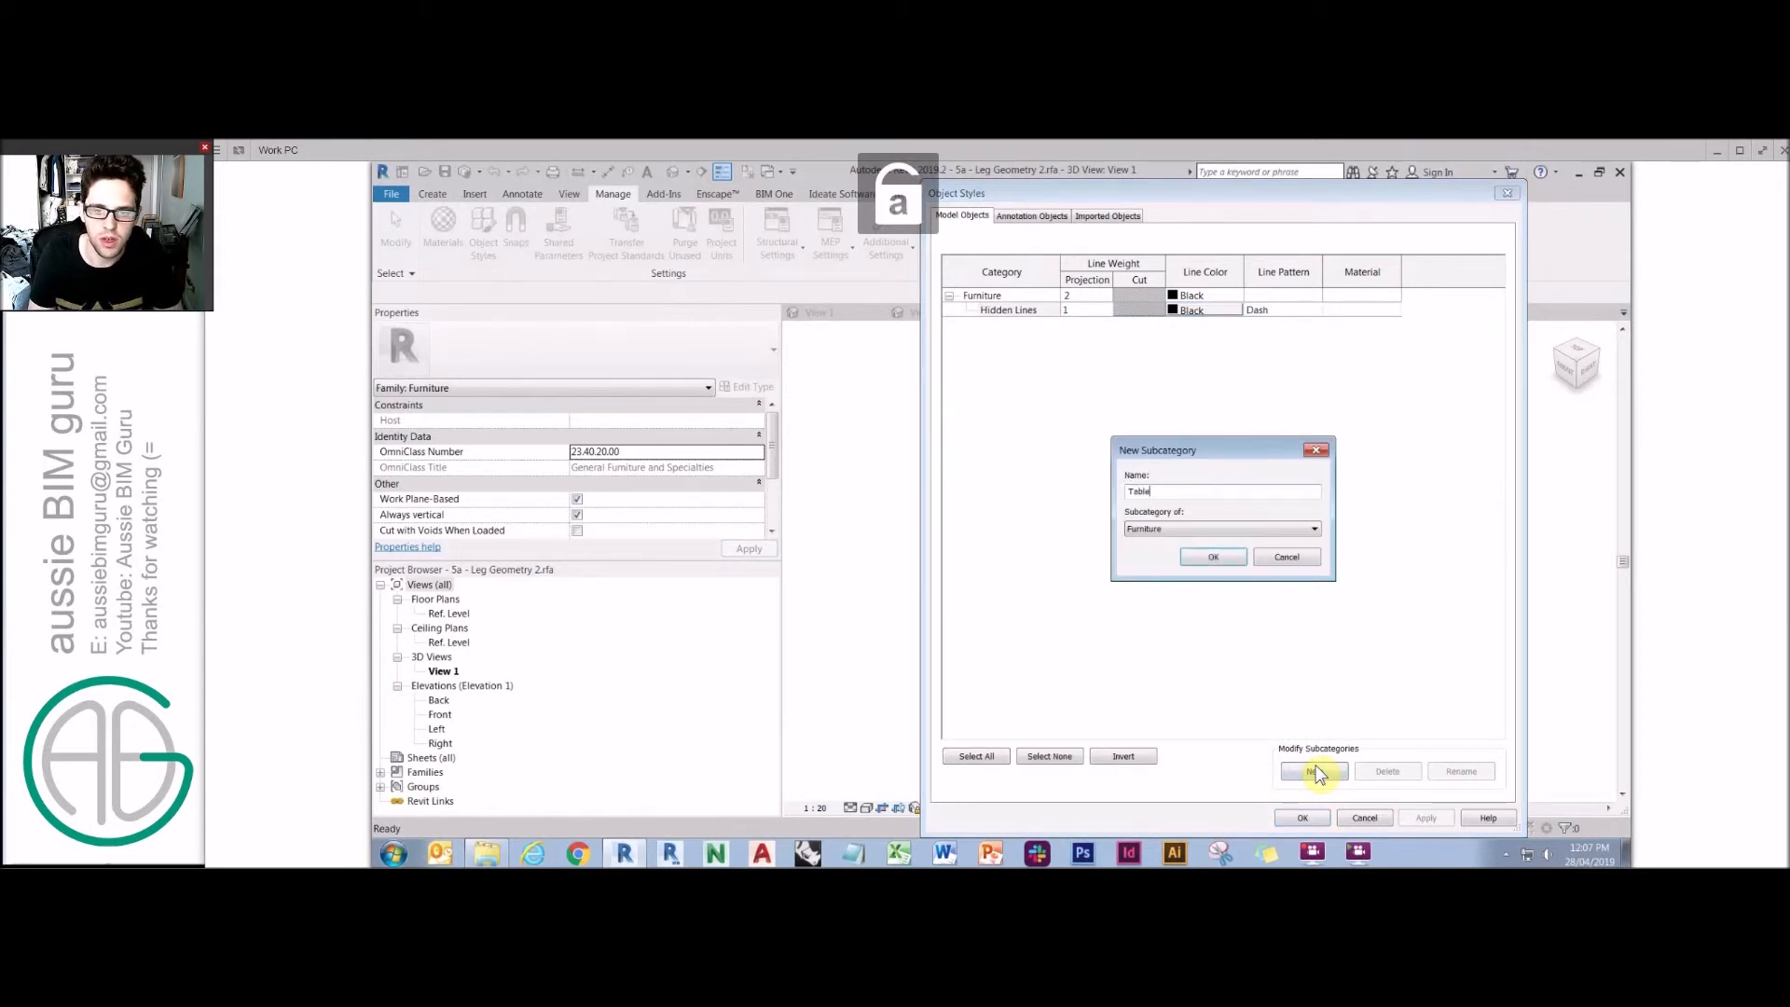
pyautogui.write('s')
pyautogui.press('Return')
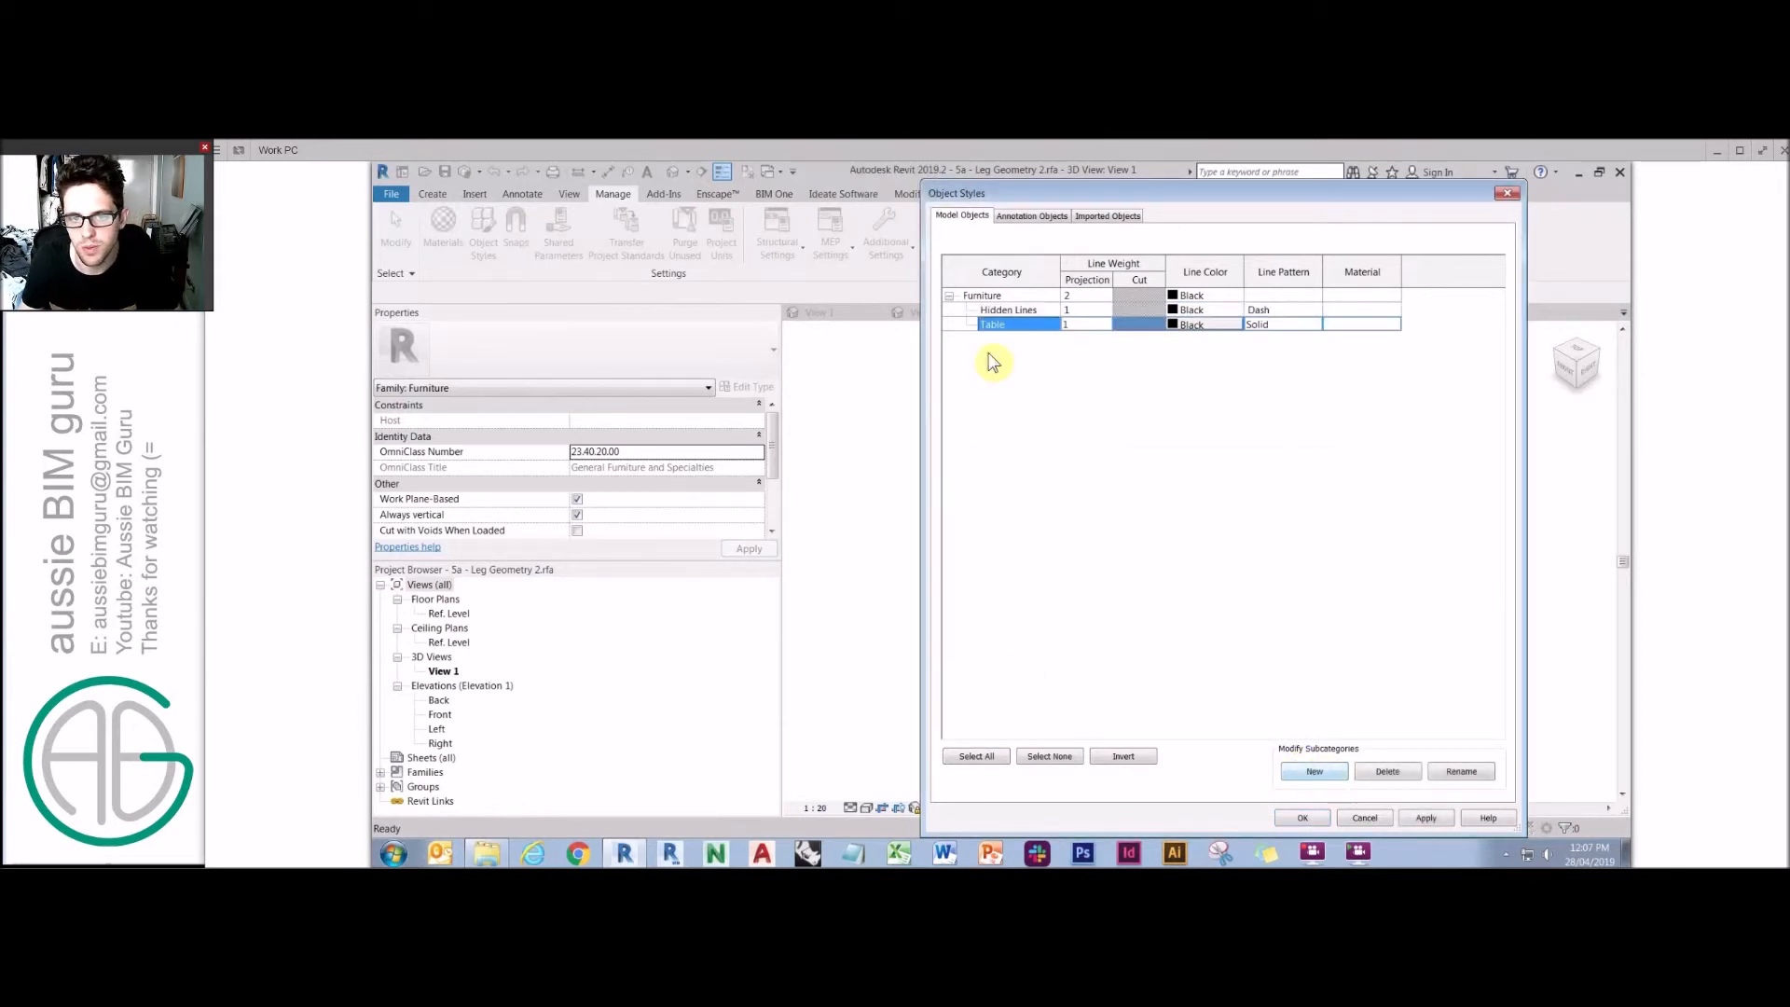
pyautogui.click(1460, 772)
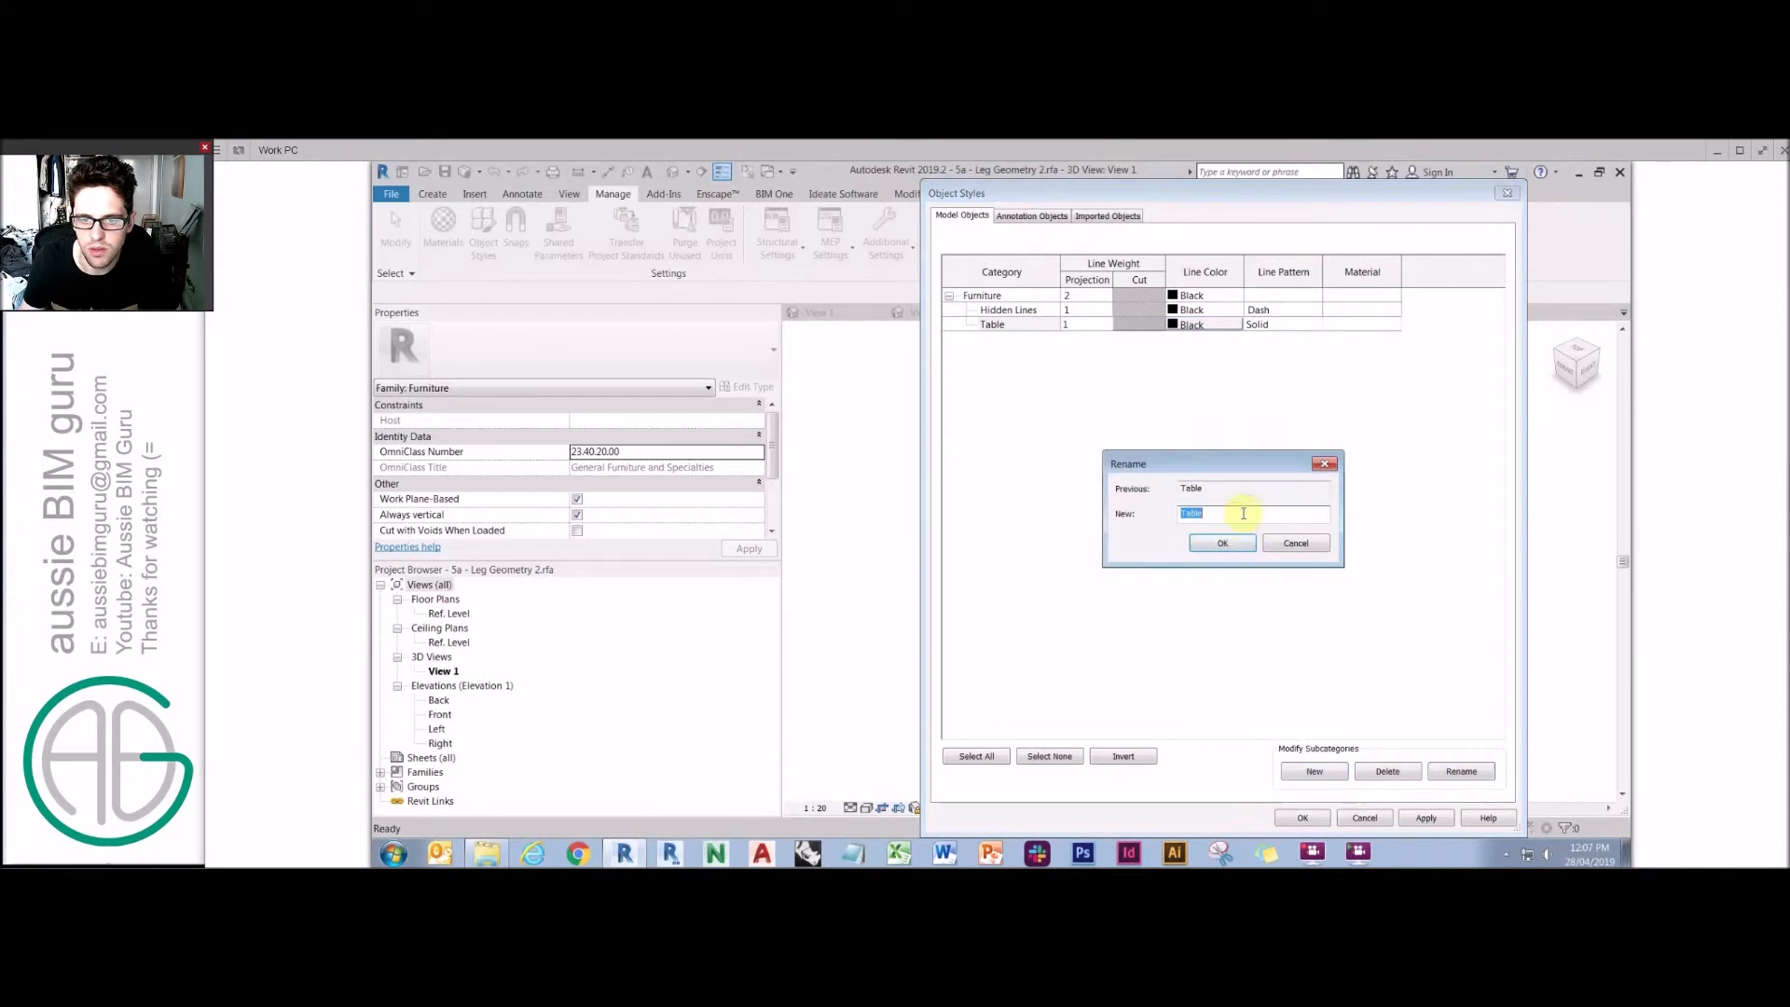
pyautogui.click(1217, 544)
pyautogui.click(1305, 817)
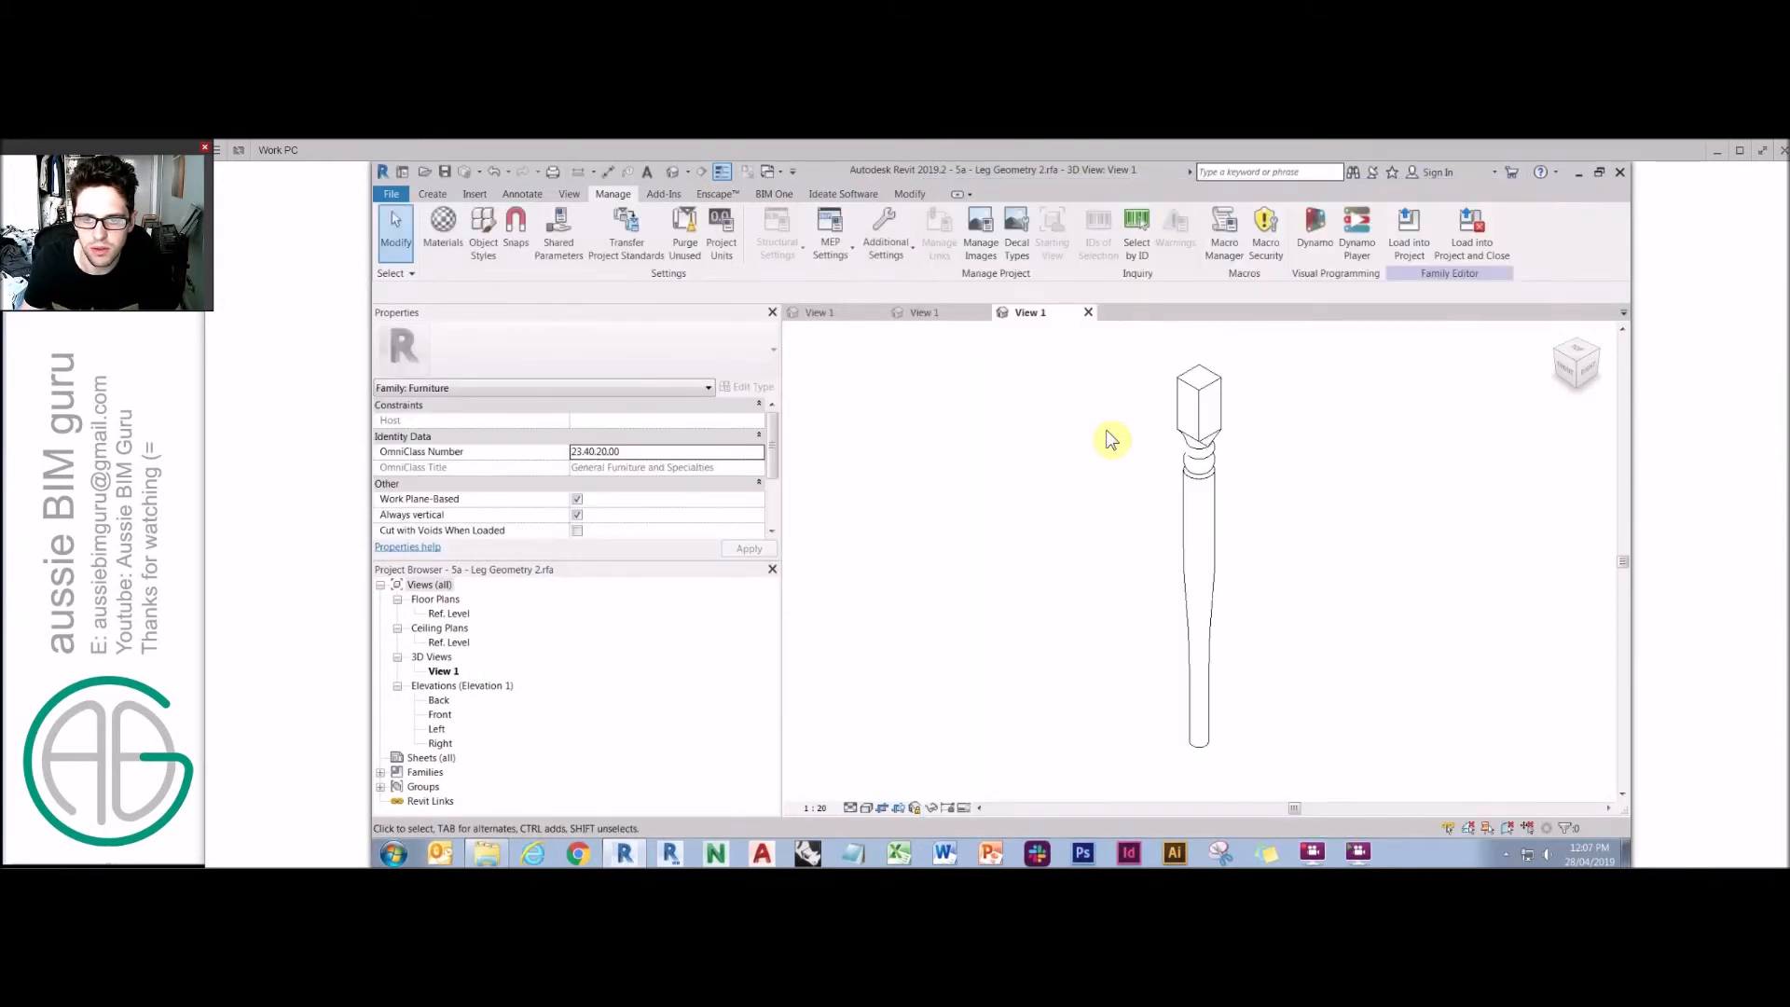
# Select all of the leg geometry and assign it to the Tables subcategory.
pyautogui.click(756, 533)
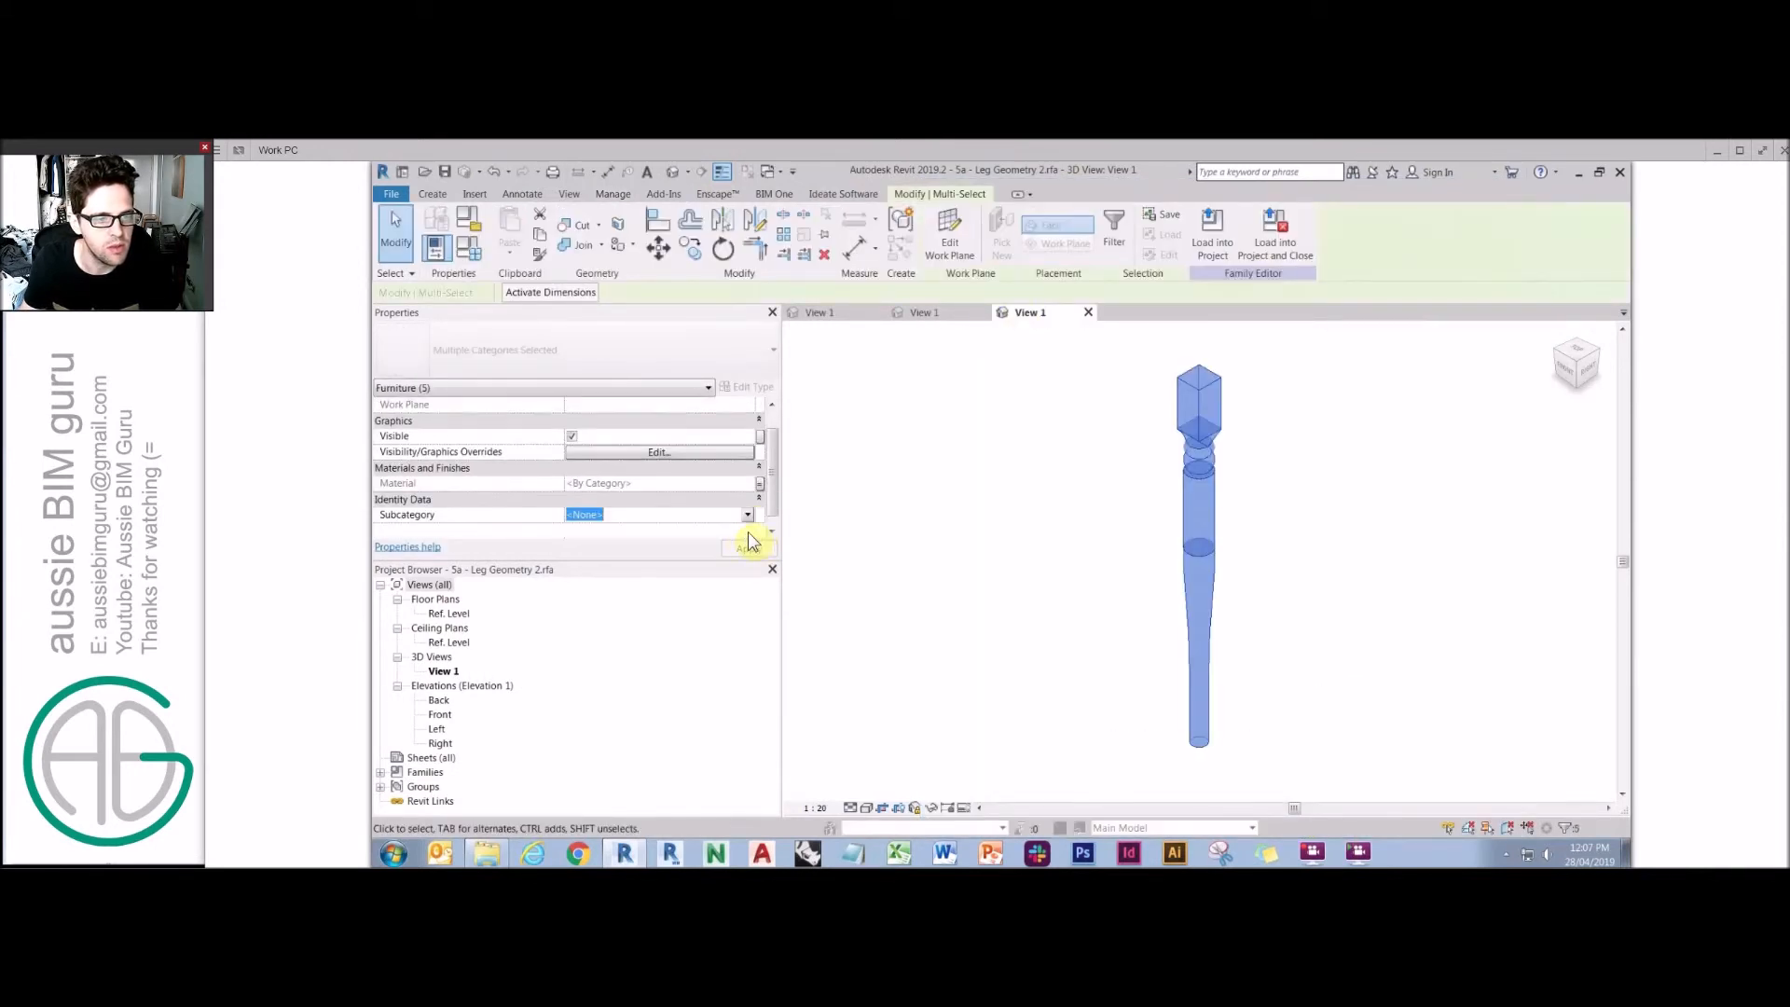
pyautogui.click(749, 516)
pyautogui.click(711, 557)
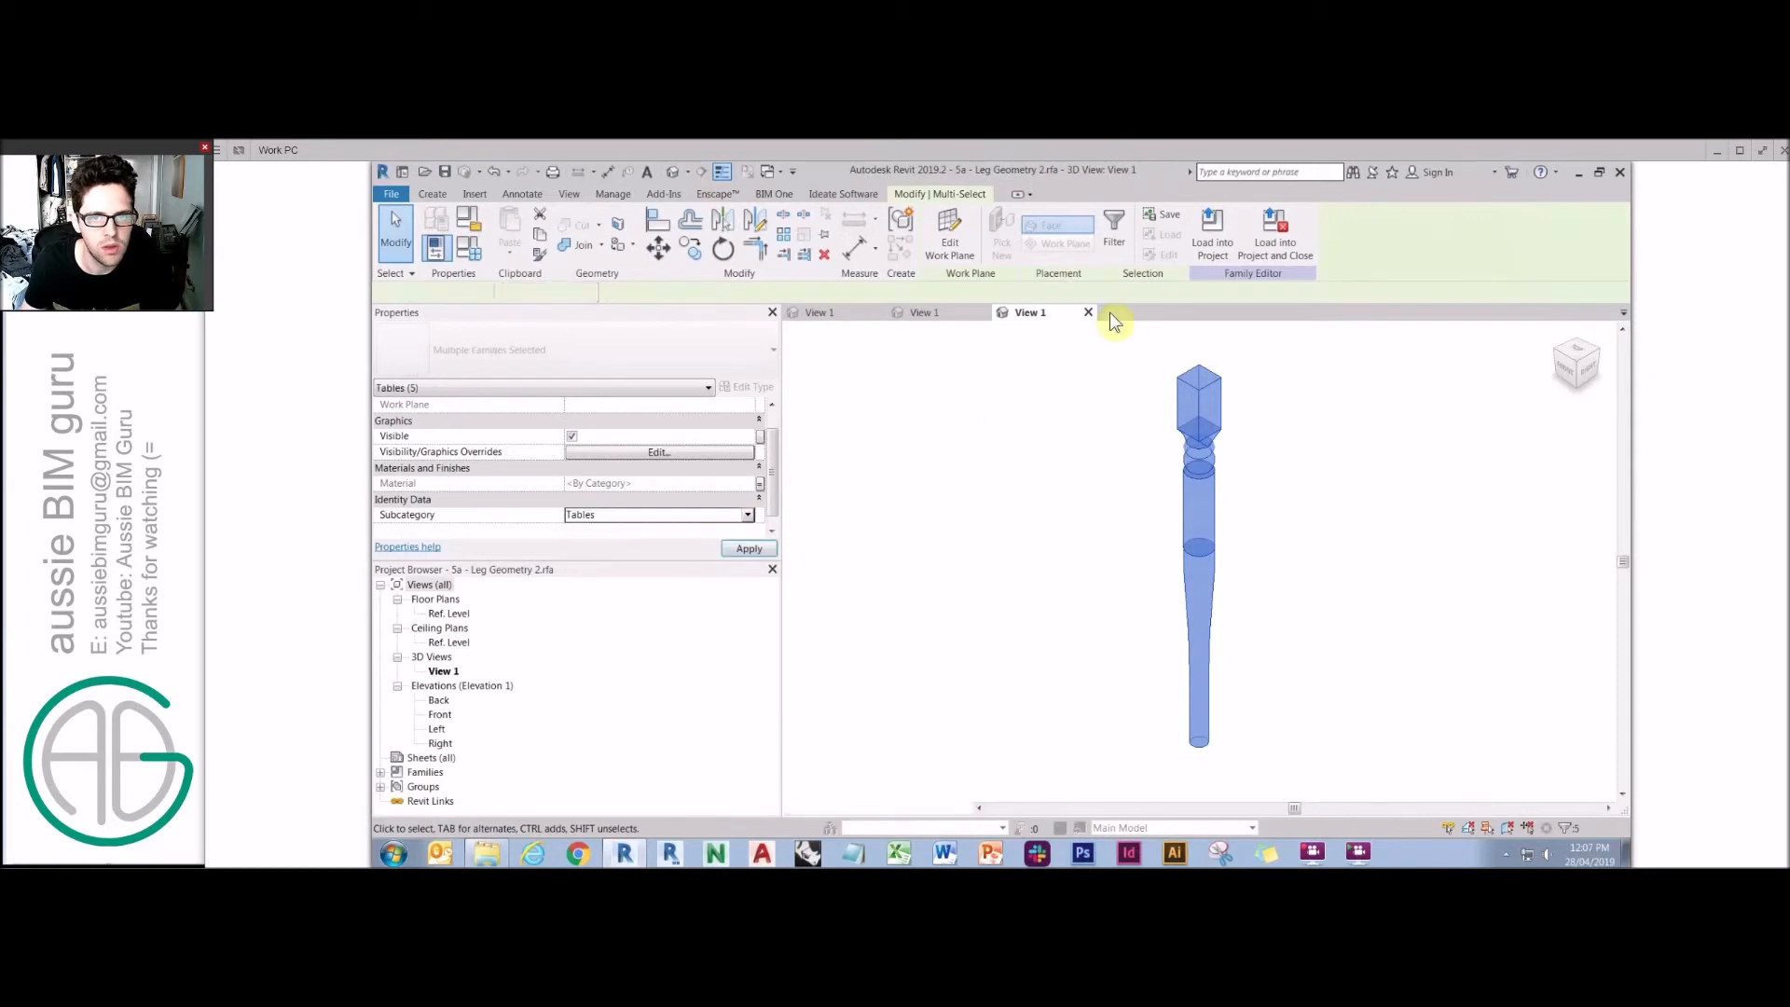
pyautogui.click(1107, 332)
# Load the leg family into 2b - Hard Option.rfa, overwriting the existing version.
pyautogui.click(980, 245)
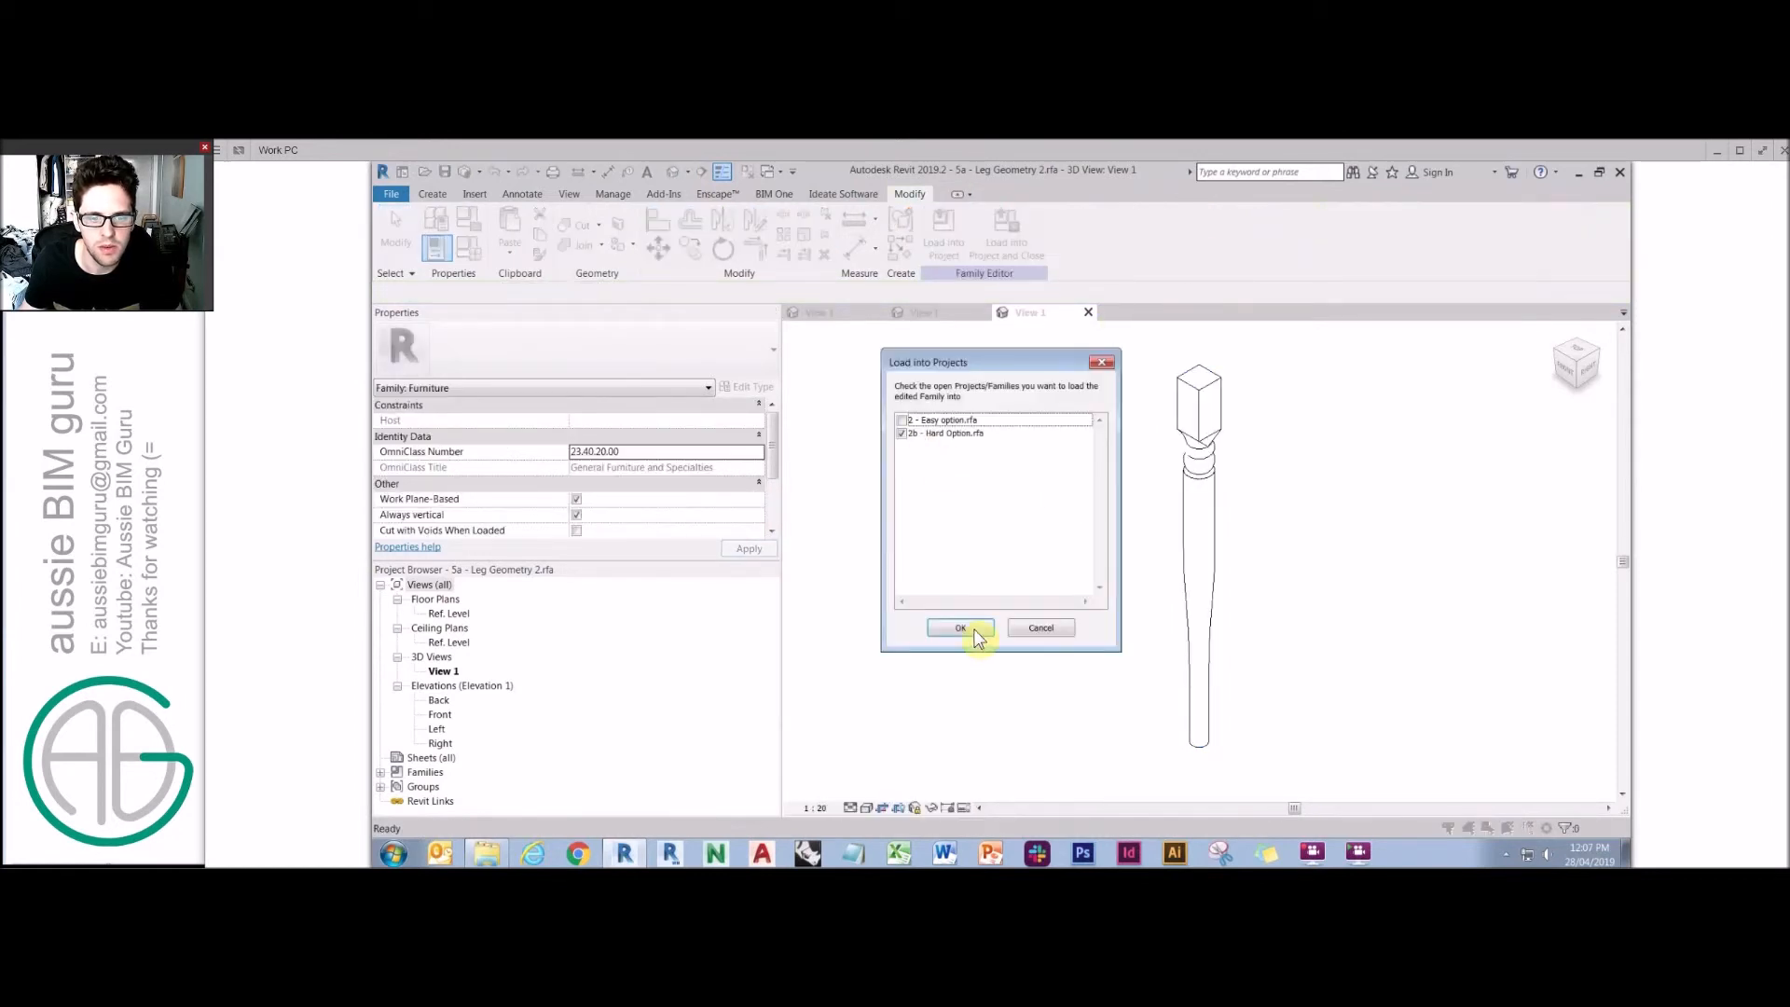
pyautogui.click(960, 627)
pyautogui.click(1033, 518)
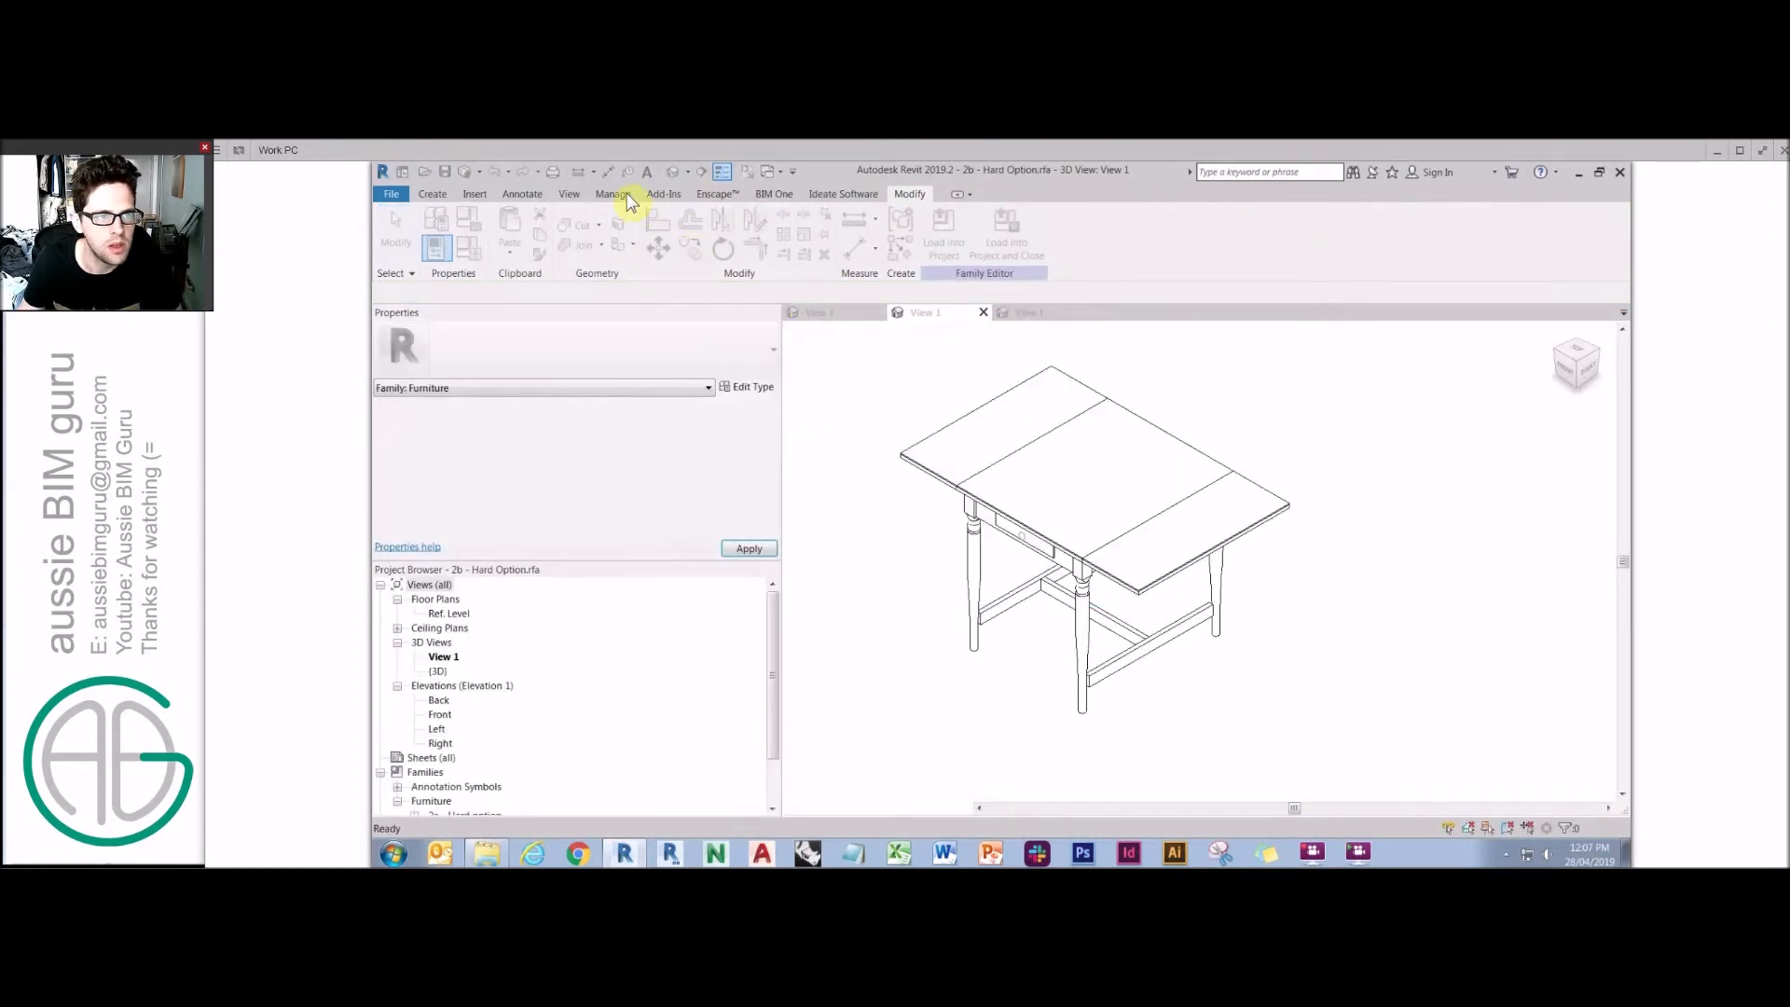
# Review the Table and Tables subcategories in the table family's Object Styles without changing anything.
pyautogui.click(484, 230)
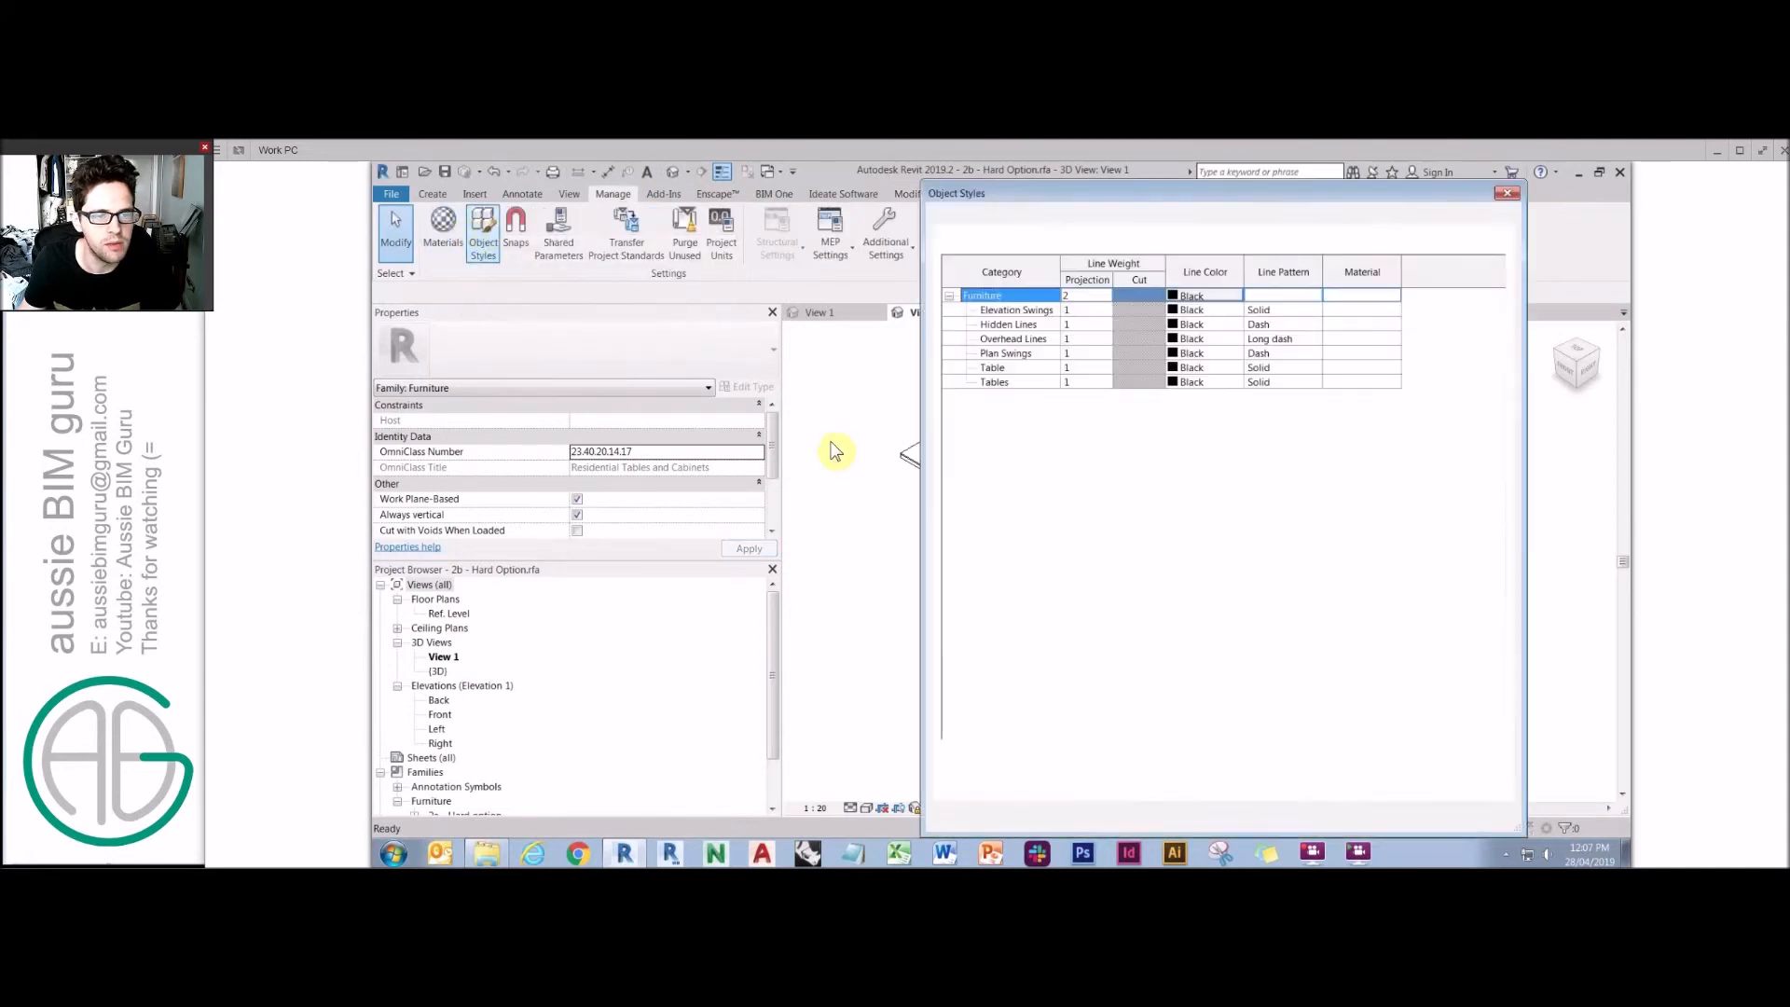
pyautogui.click(995, 368)
pyautogui.click(1012, 383)
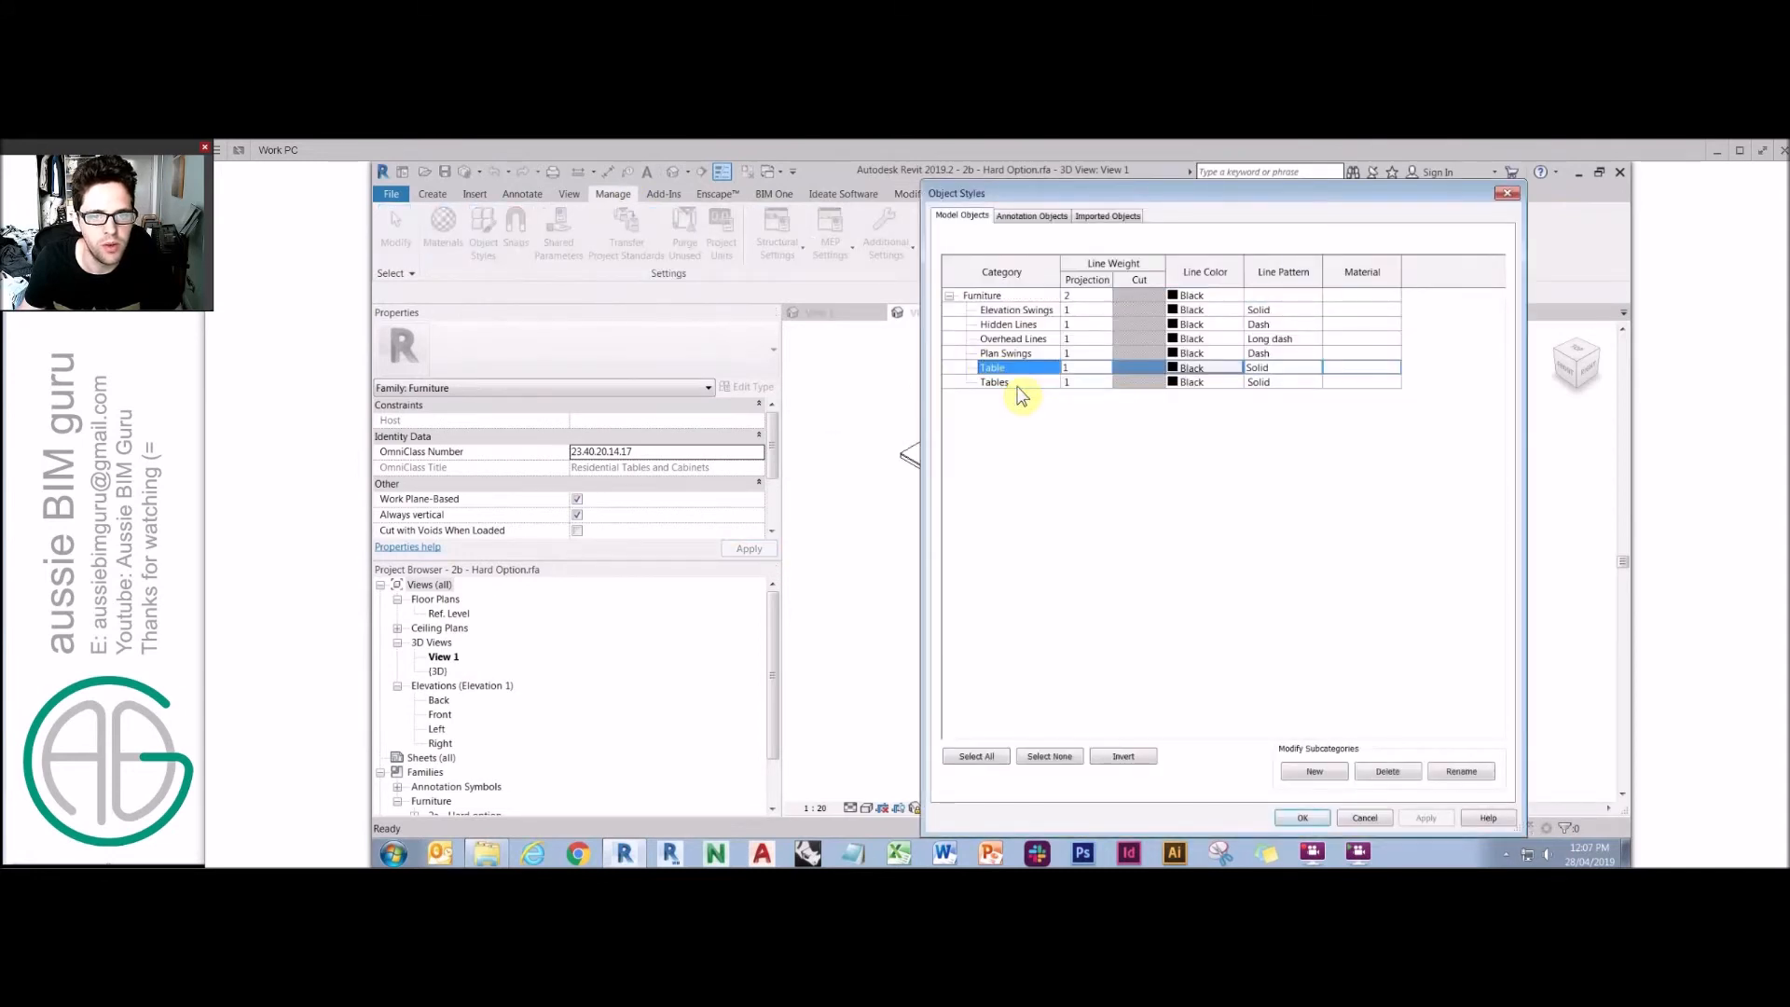
pyautogui.click(1366, 818)
# In the leg family's Object Styles, rename the Tables subcategory to Table.
pyautogui.click(1030, 313)
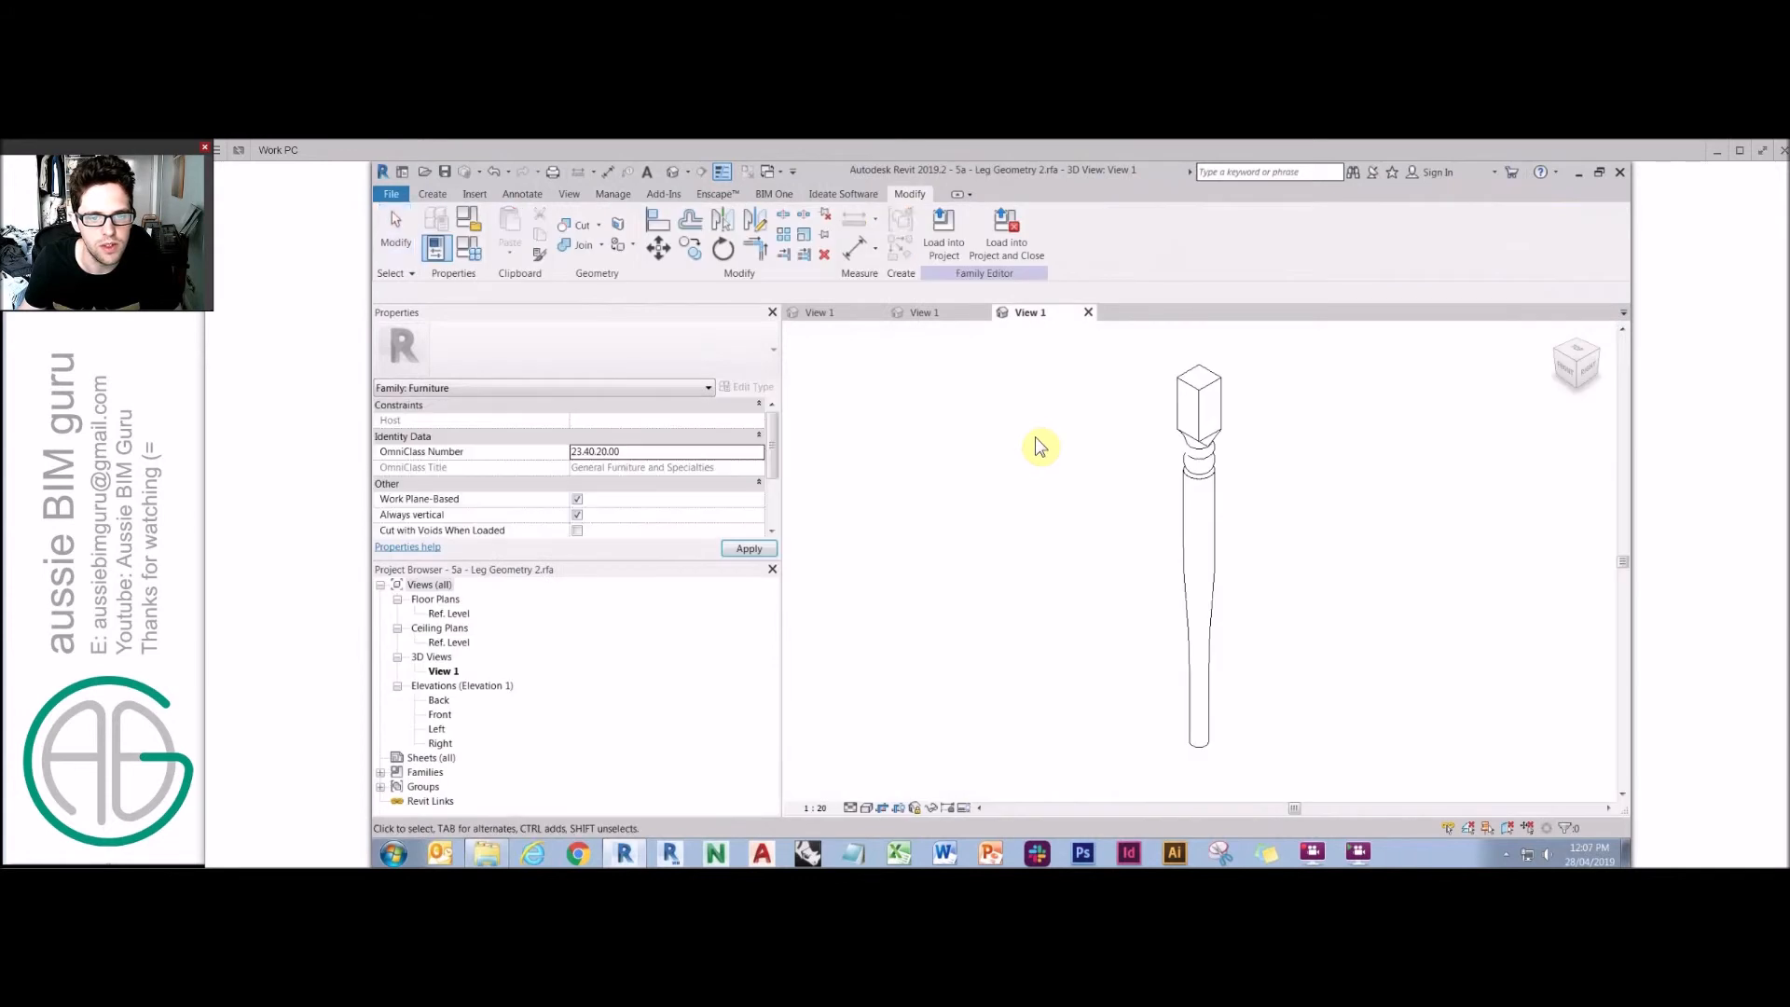
pyautogui.click(601, 194)
pyautogui.click(483, 233)
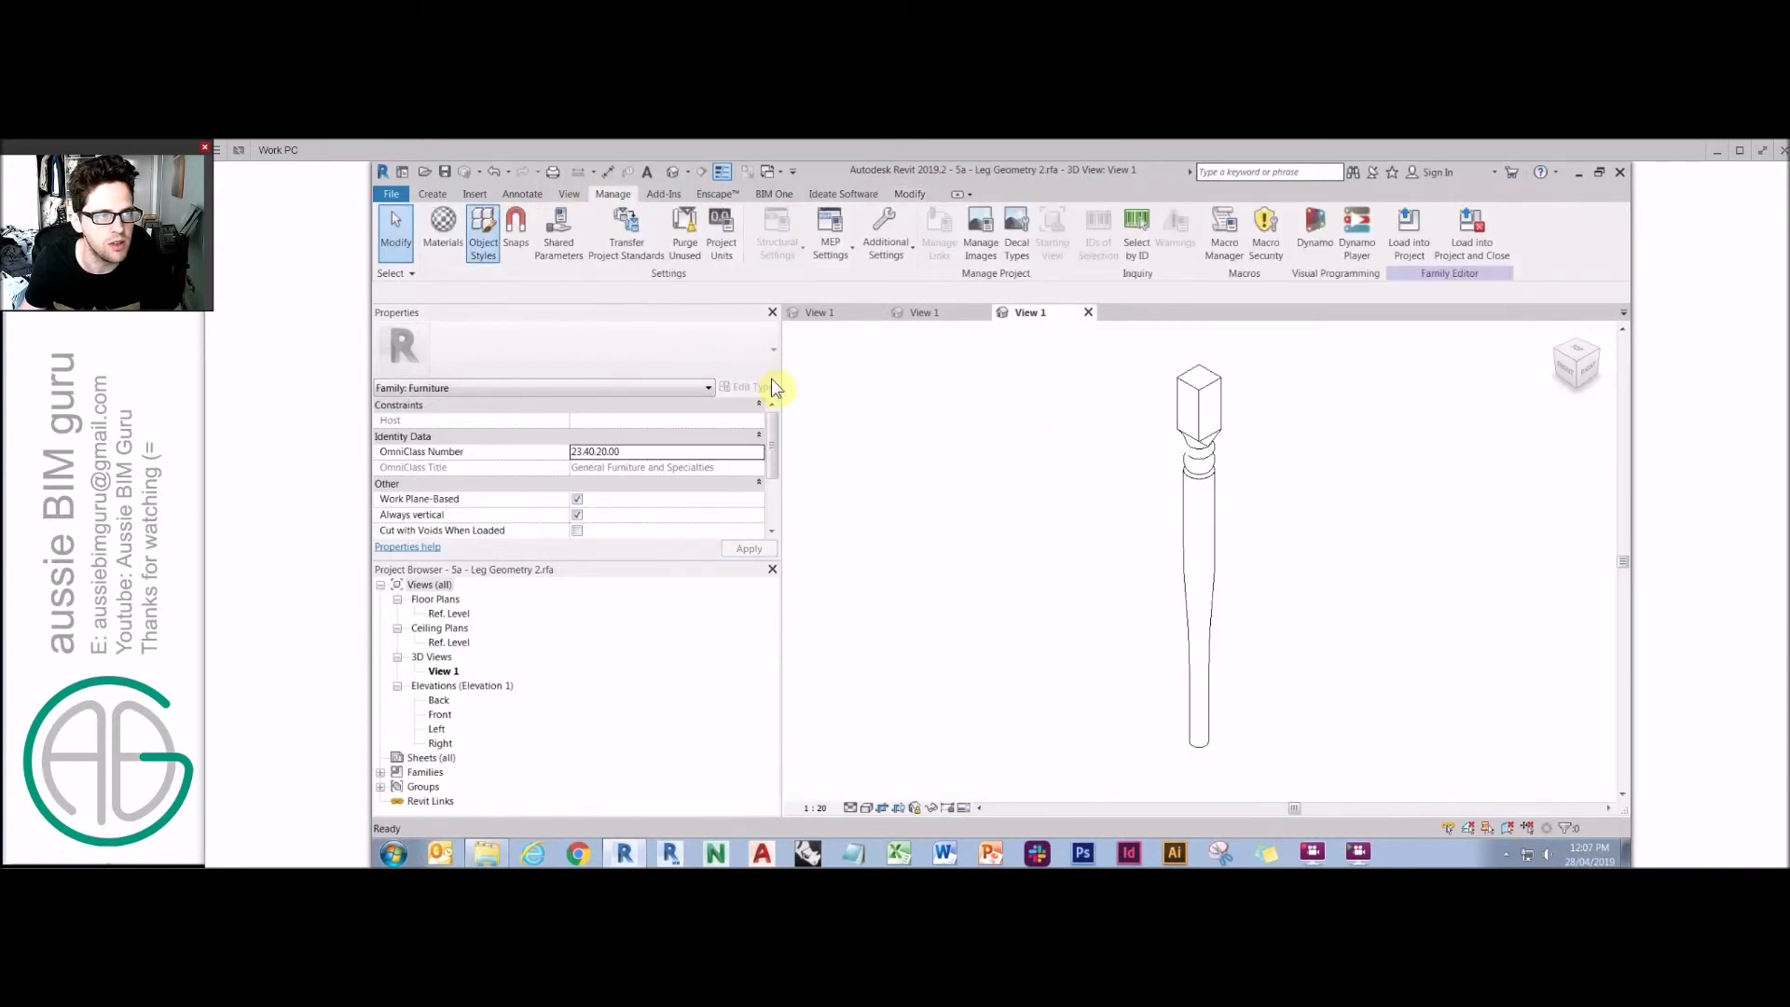
pyautogui.click(1461, 771)
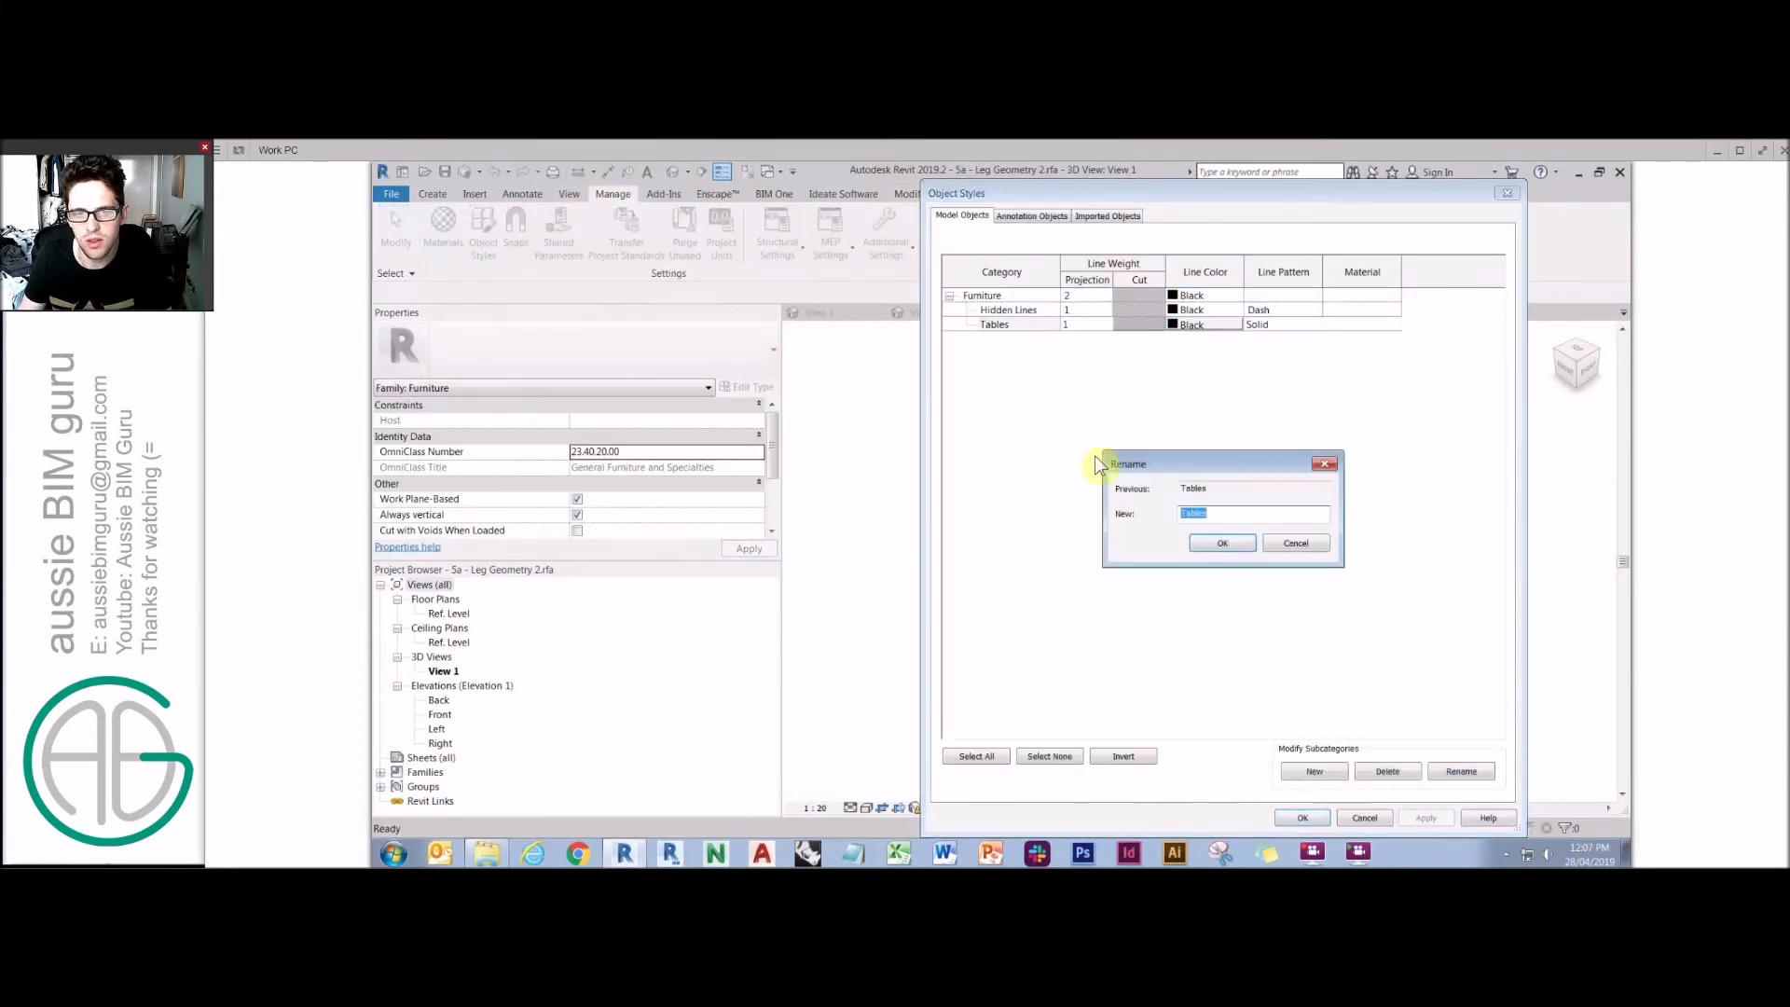
pyautogui.write('Table')
pyautogui.press('Return')
pyautogui.click(1301, 818)
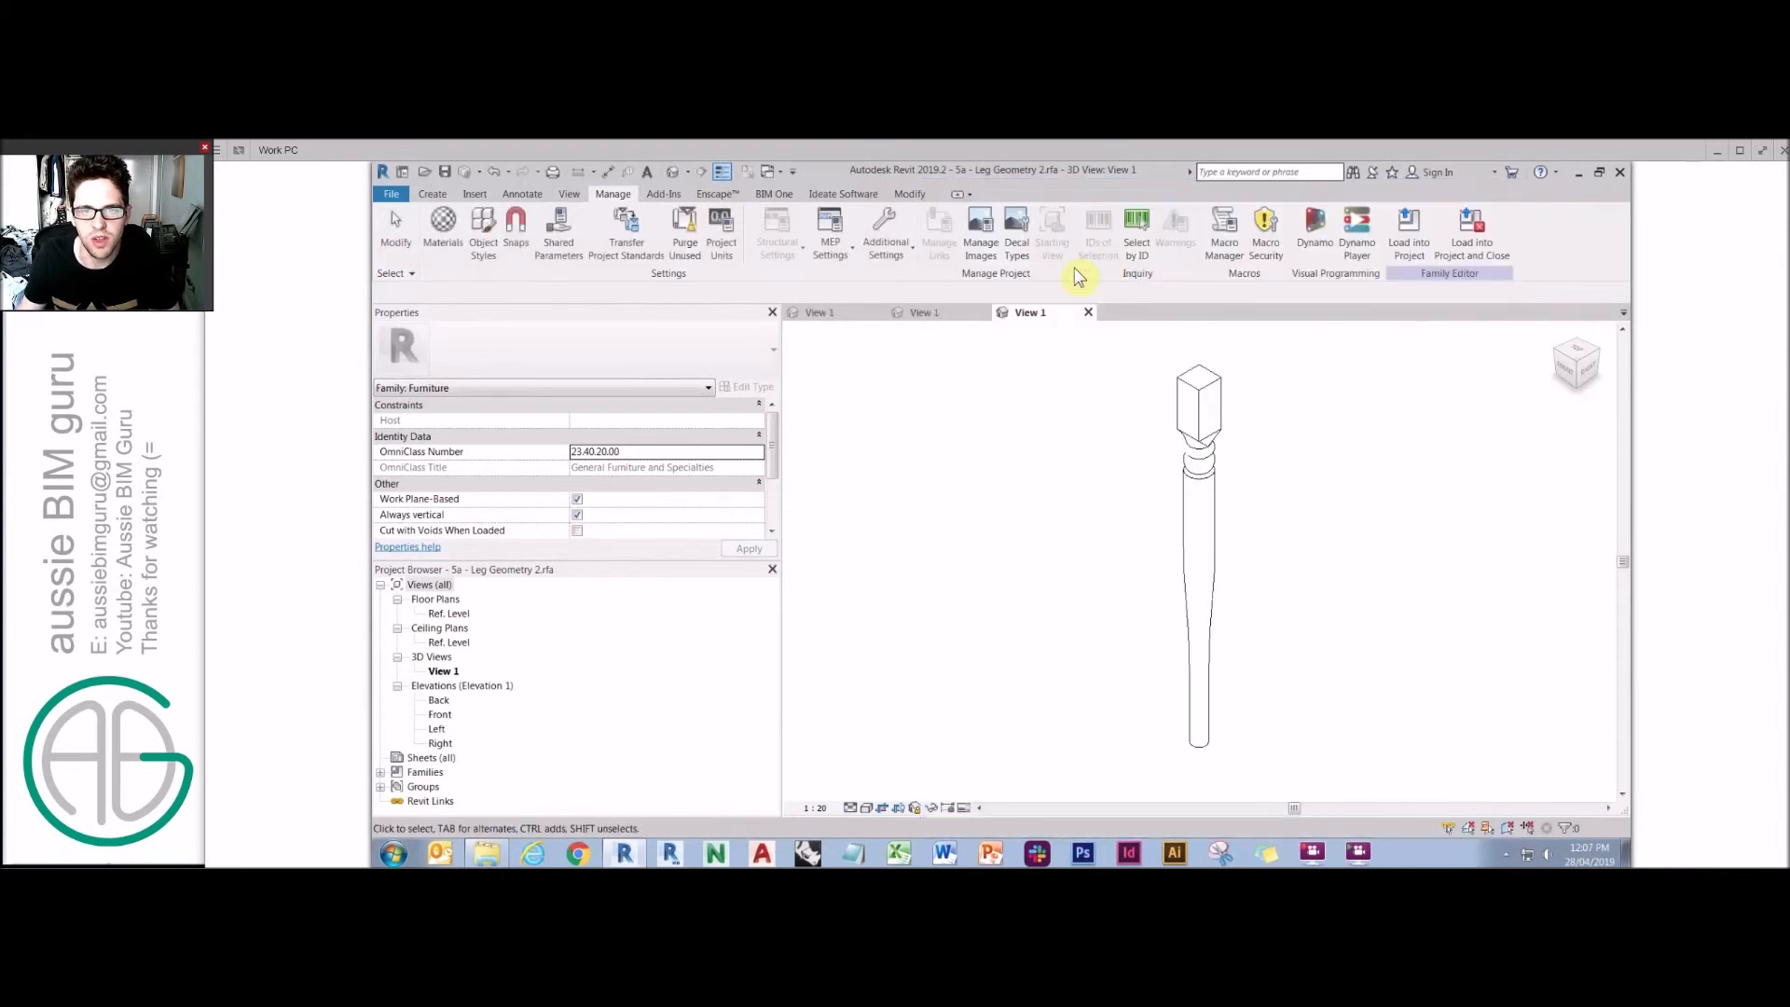
# Load the leg family into 2b - Hard Option.rfa and close it, overwriting the existing version.
pyautogui.click(1472, 229)
pyautogui.click(982, 634)
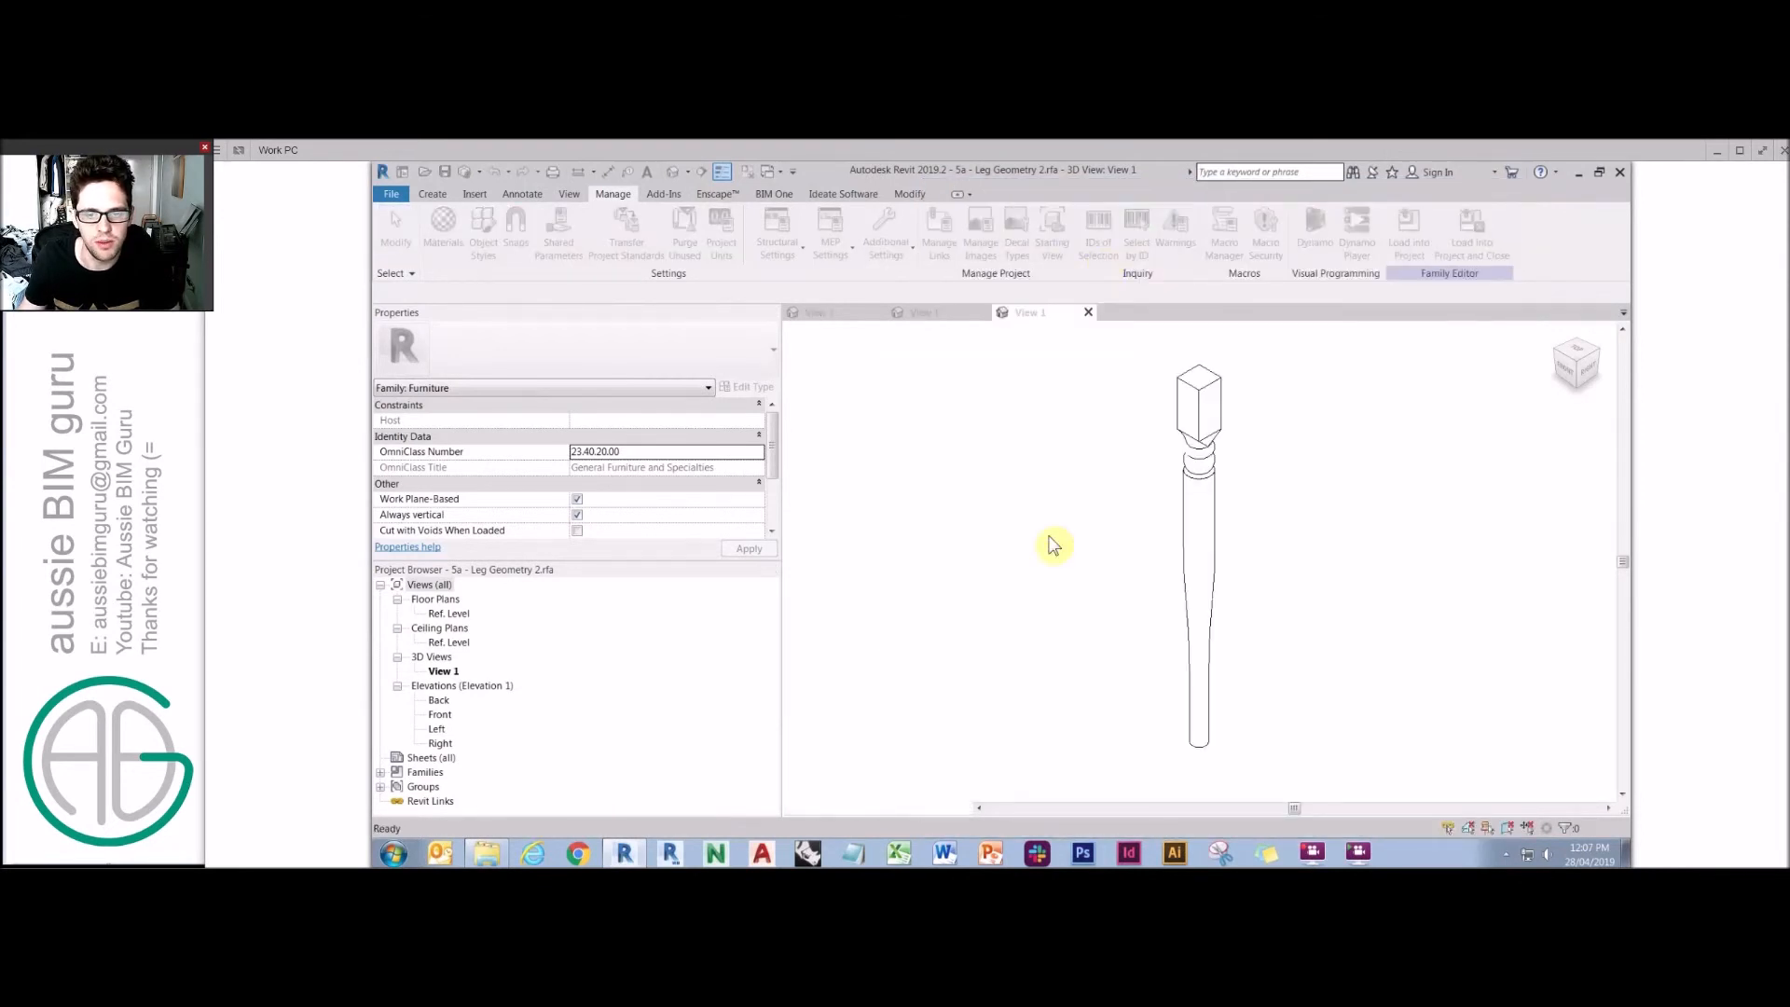
pyautogui.click(1051, 520)
pyautogui.click(1027, 513)
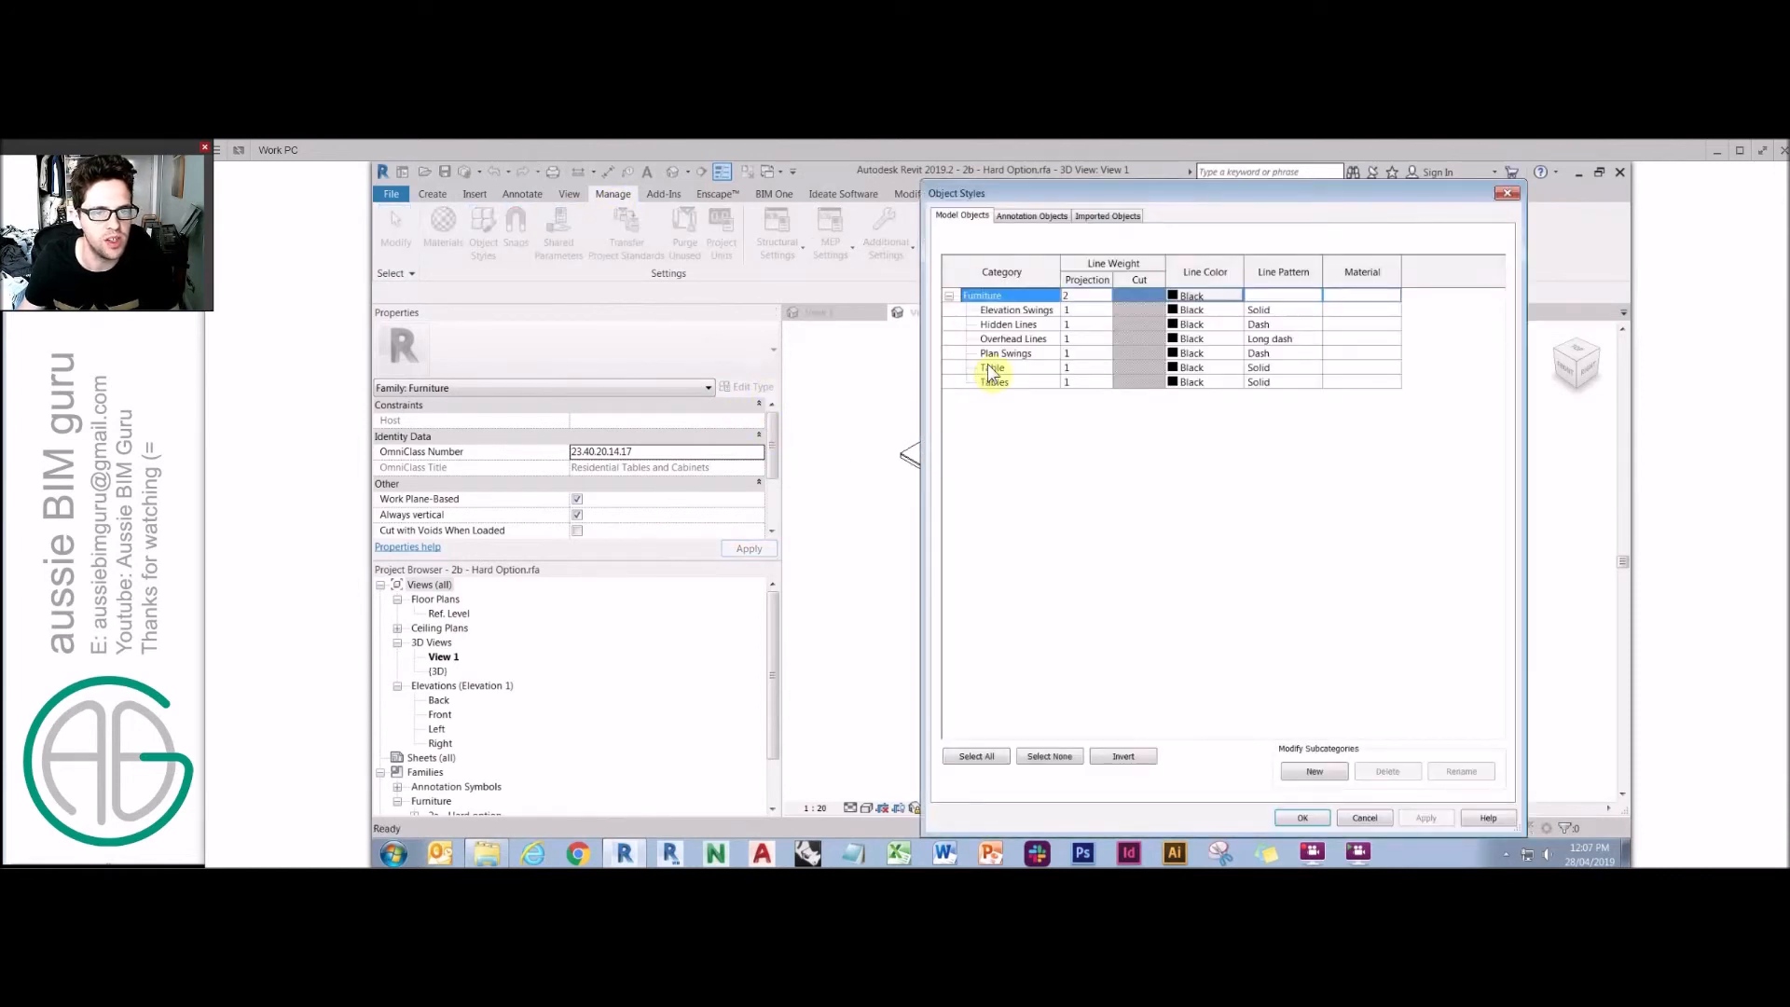
# Delete the duplicate Tables subcategory from the table family's Object Styles.
pyautogui.click(1012, 385)
pyautogui.click(1388, 771)
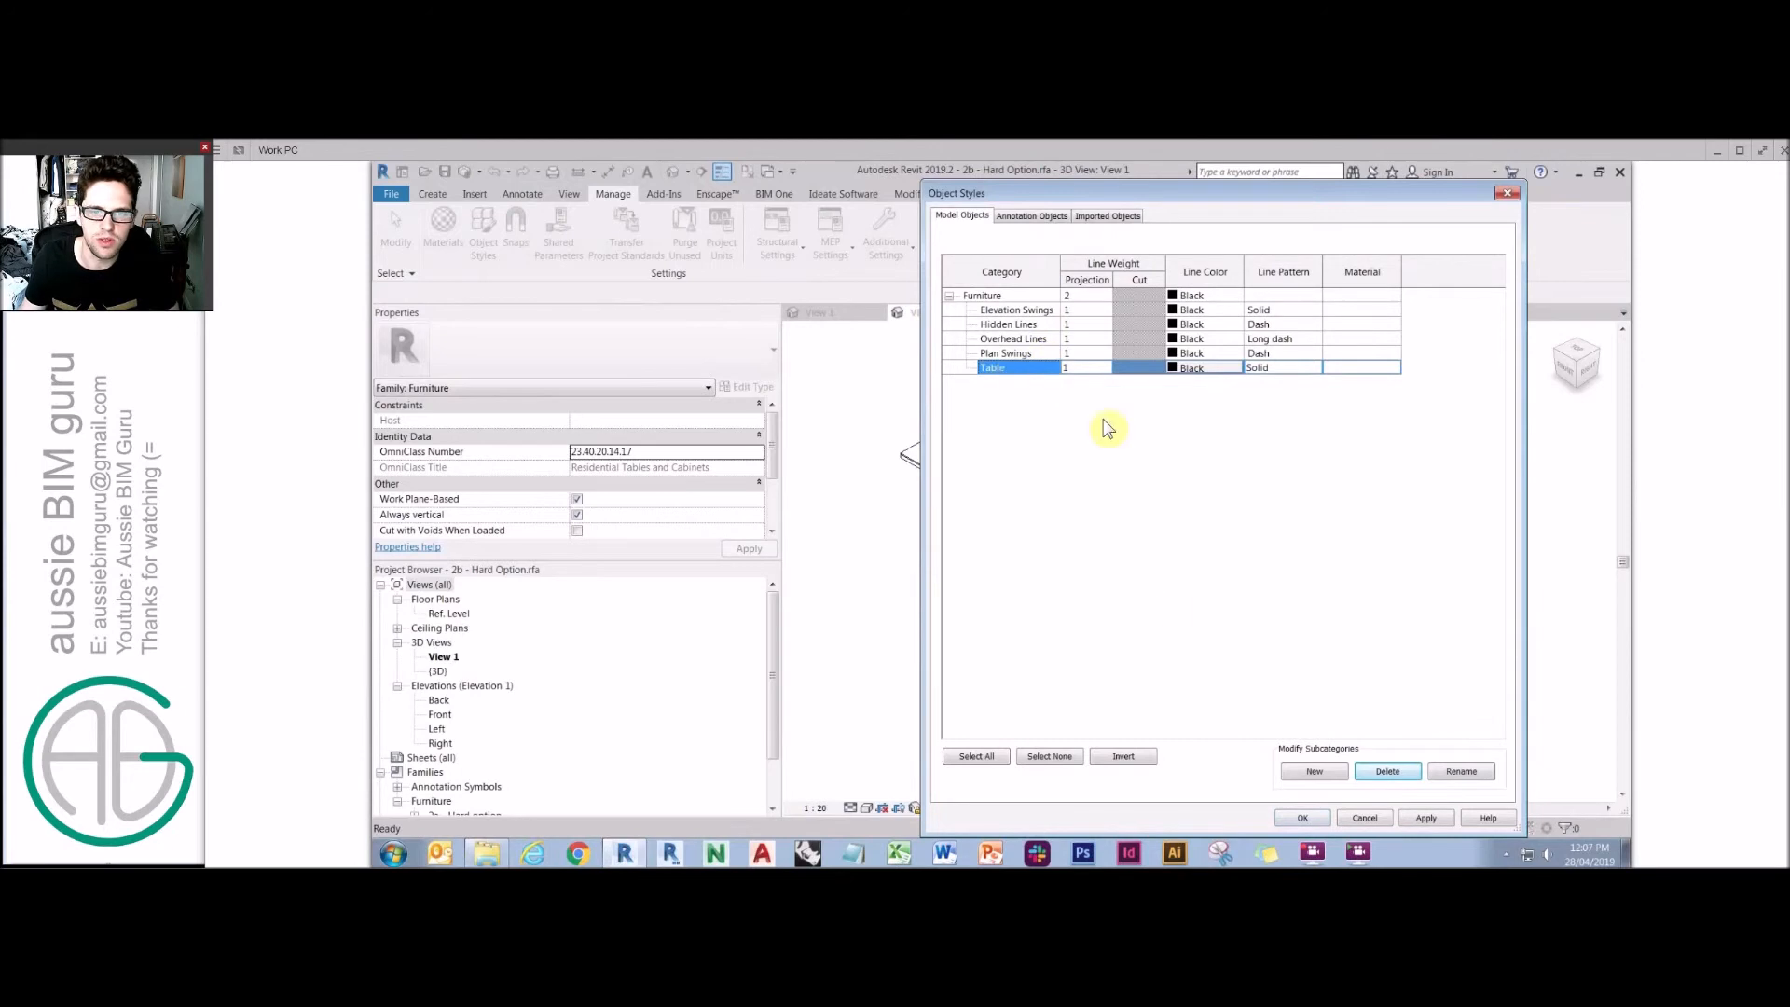
pyautogui.click(1303, 818)
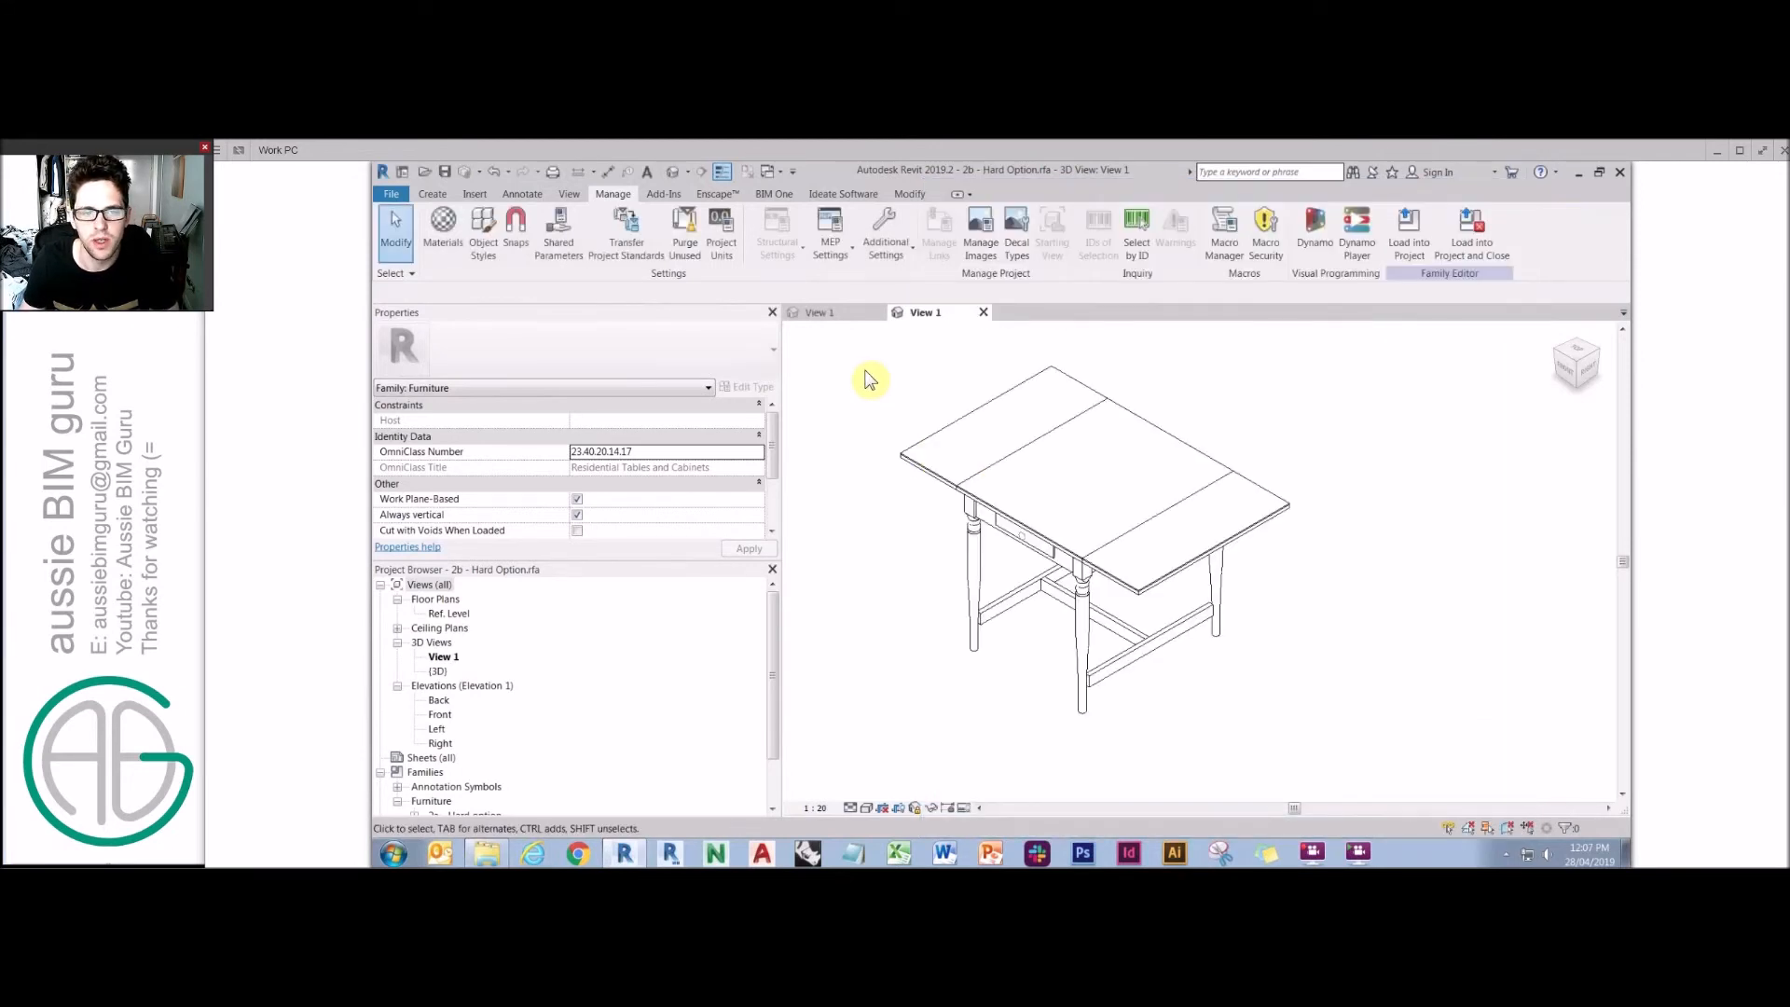
# Create a new project using the Metric system of measurement.
pyautogui.click(392, 194)
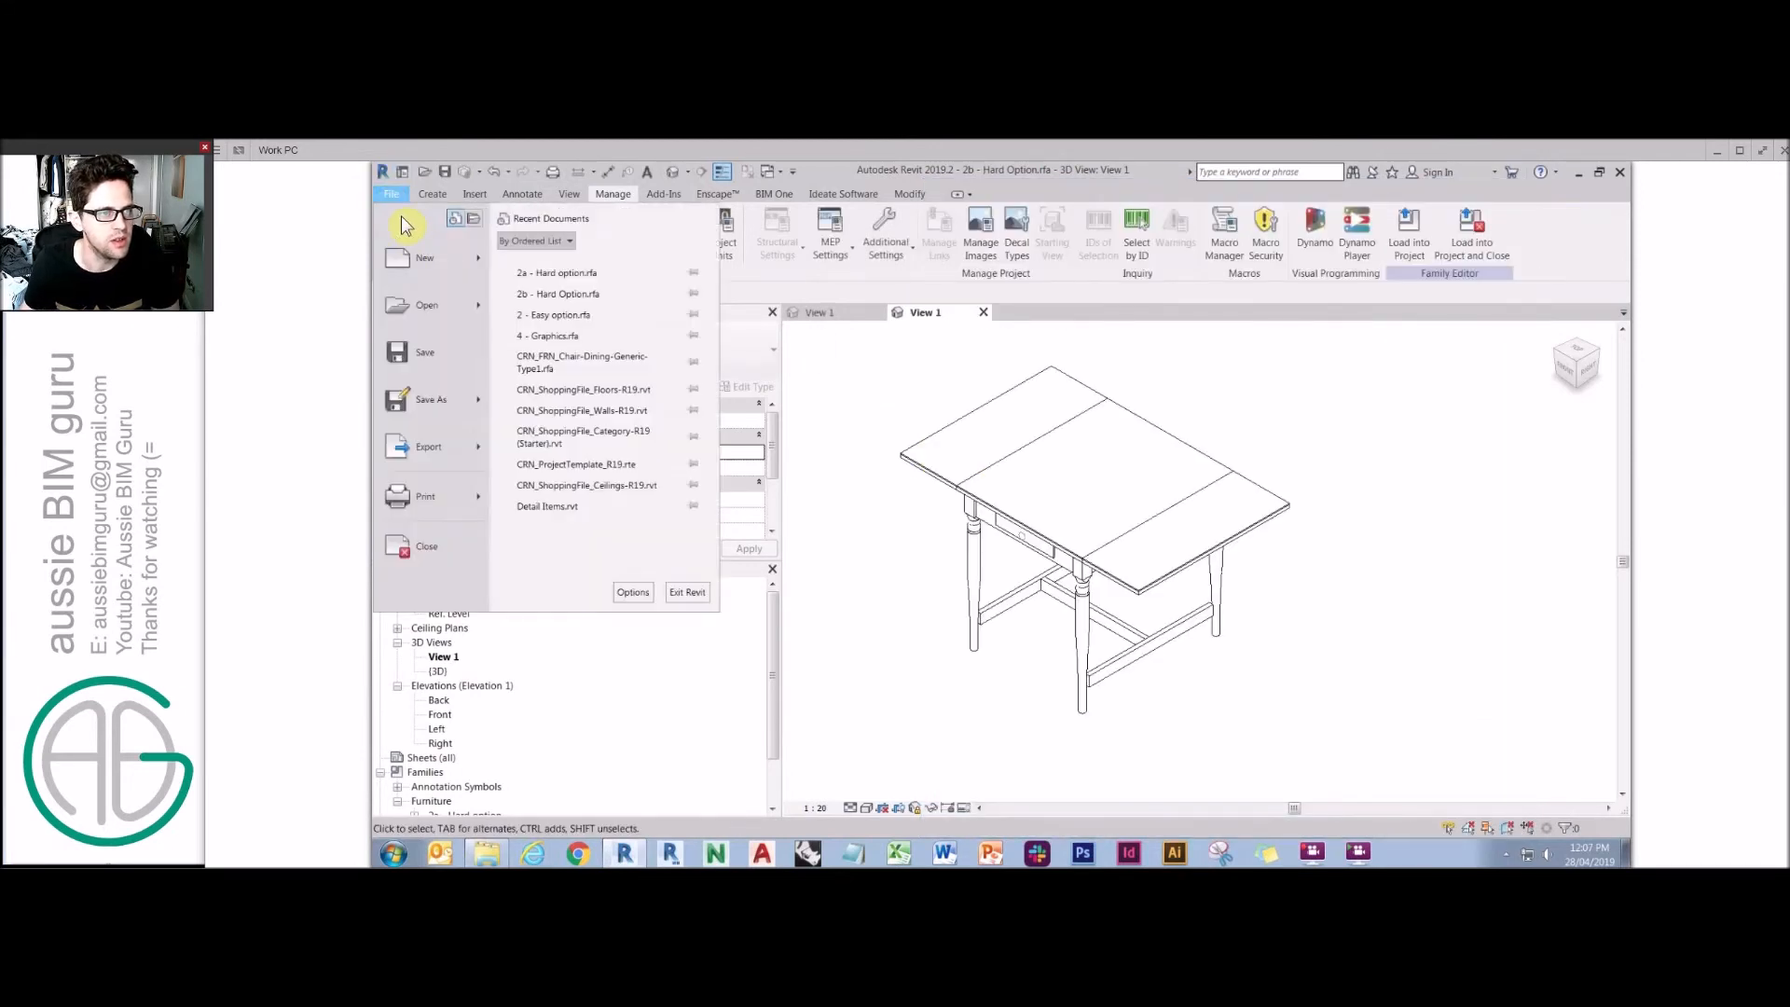
pyautogui.moveTo(424, 255)
pyautogui.click(589, 265)
pyautogui.click(863, 453)
pyautogui.click(848, 466)
pyautogui.click(846, 542)
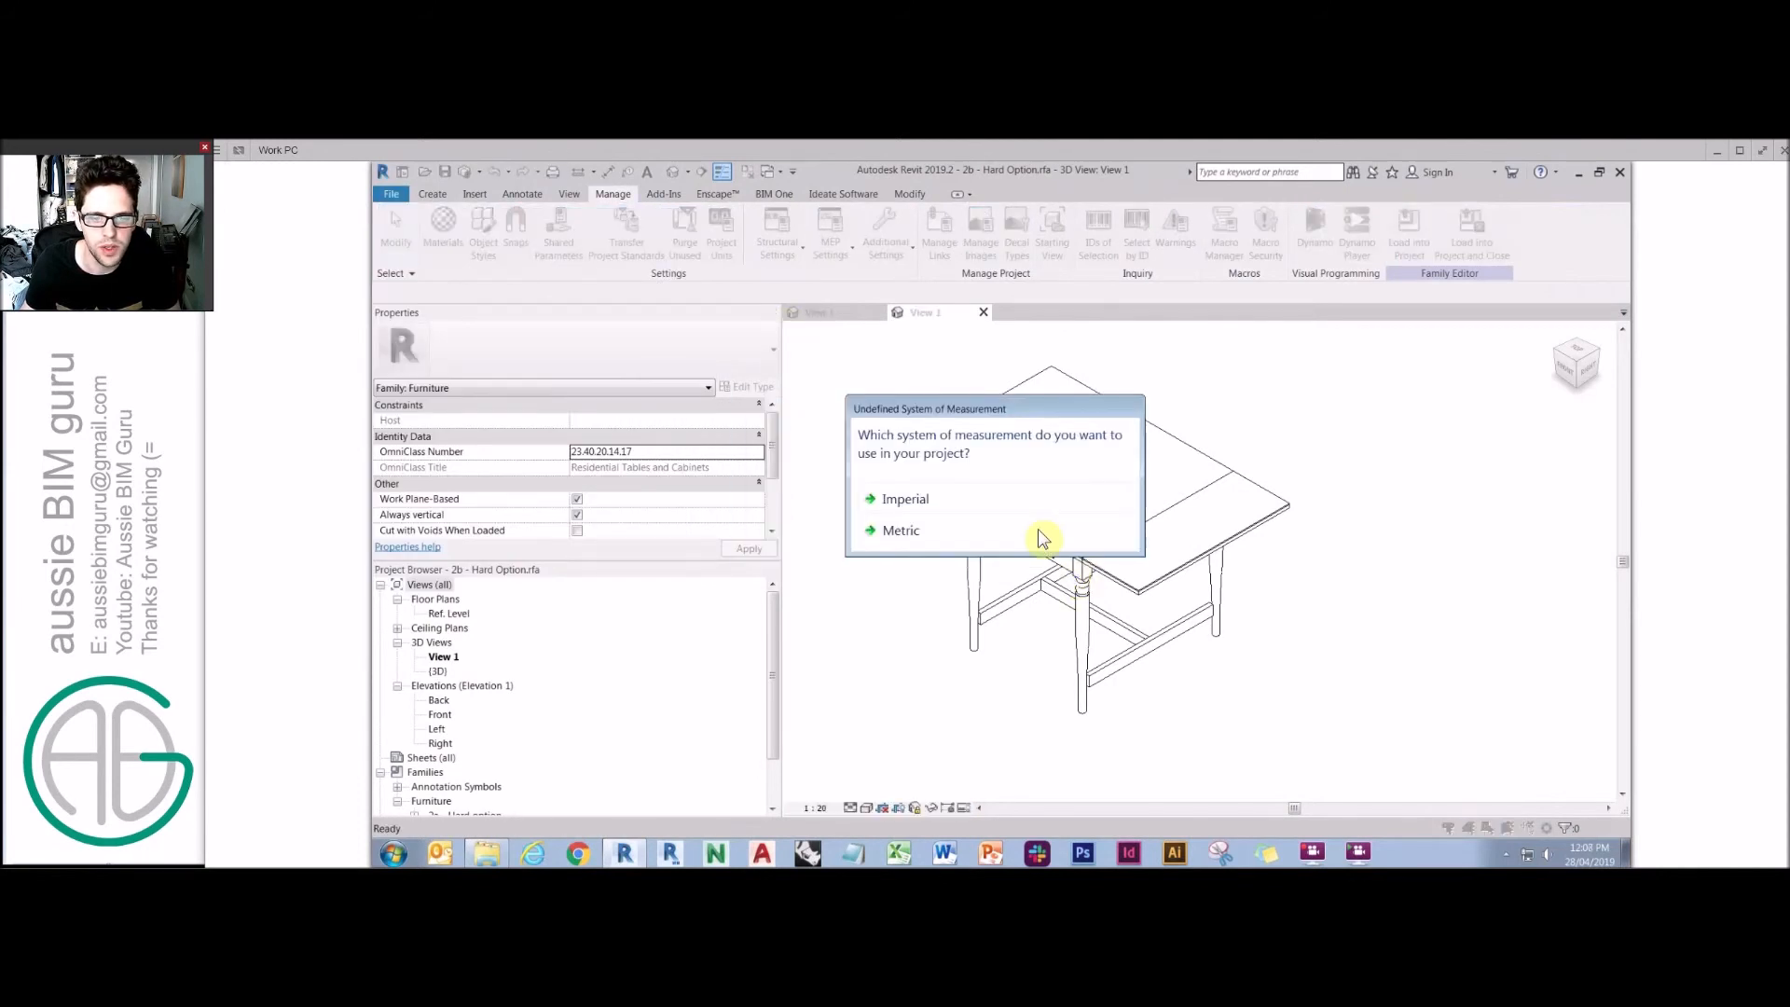
pyautogui.click(1043, 535)
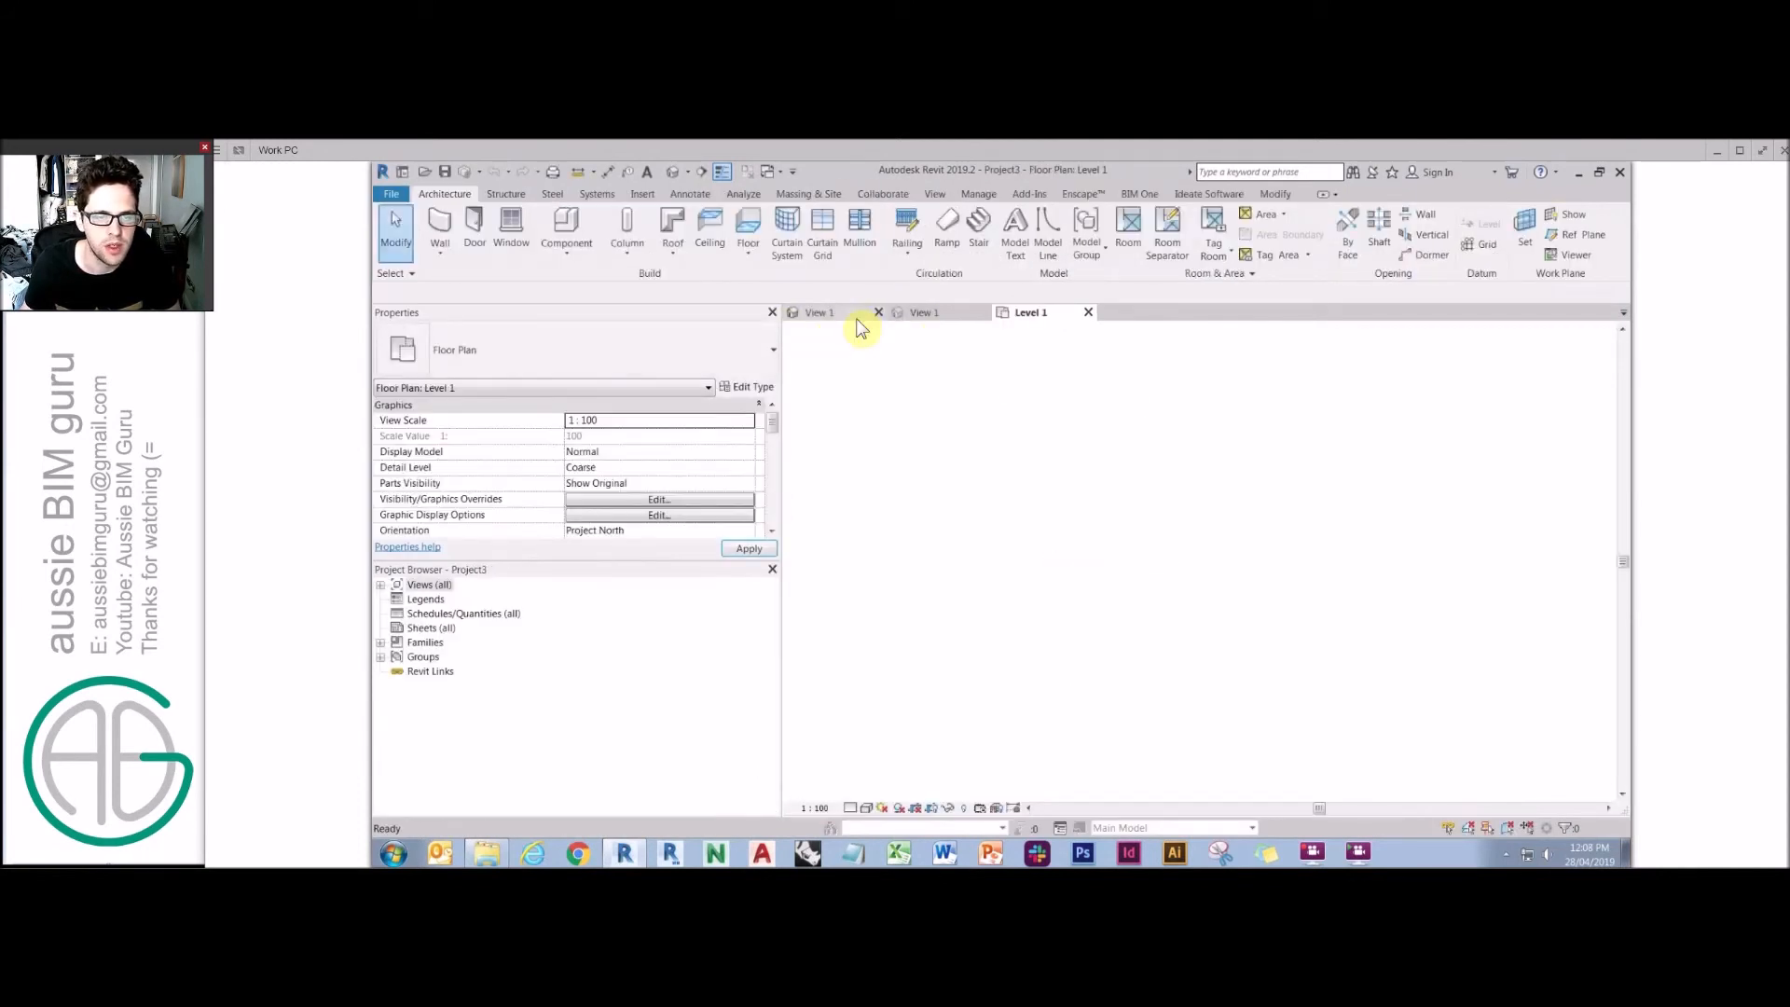
# In the table family's 3D view, select all leg instances and both leaves and temporarily hide them.
pyautogui.click(932, 313)
pyautogui.keyDown('shift'); pyautogui.moveTo(1001, 427); pyautogui.dragTo(949, 479, button='middle'); pyautogui.keyUp('shift')
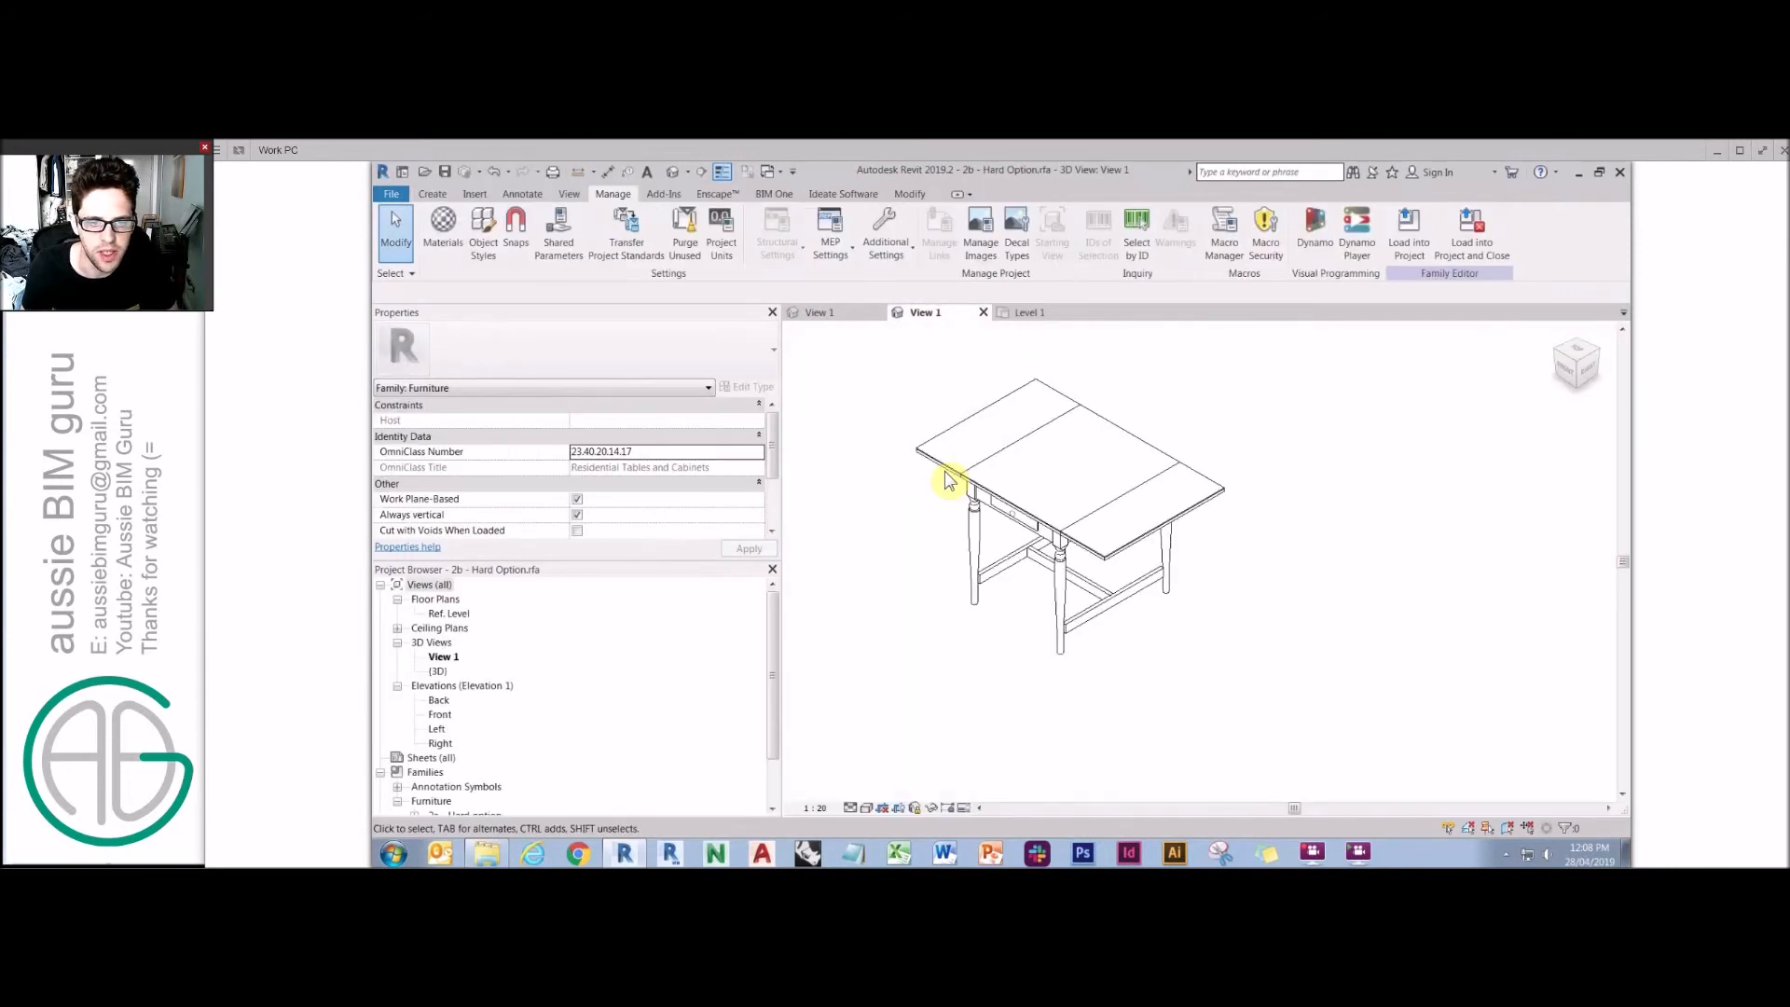
pyautogui.rightClick(978, 530)
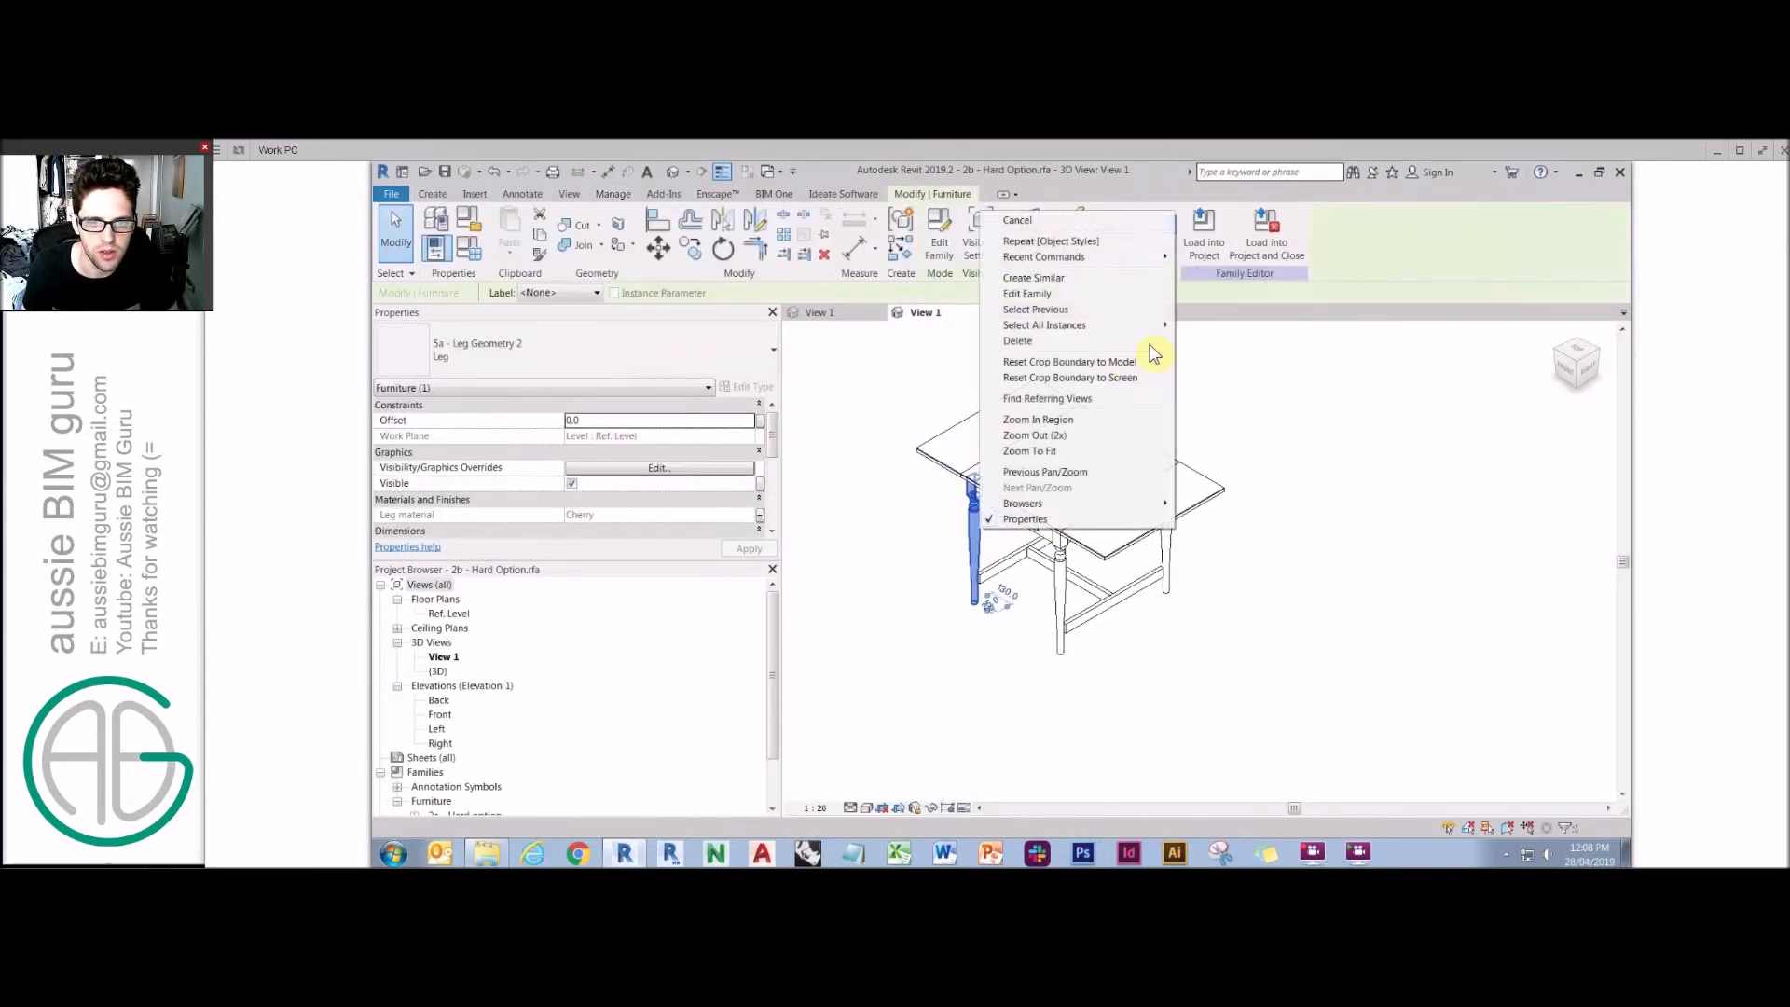
pyautogui.click(1214, 328)
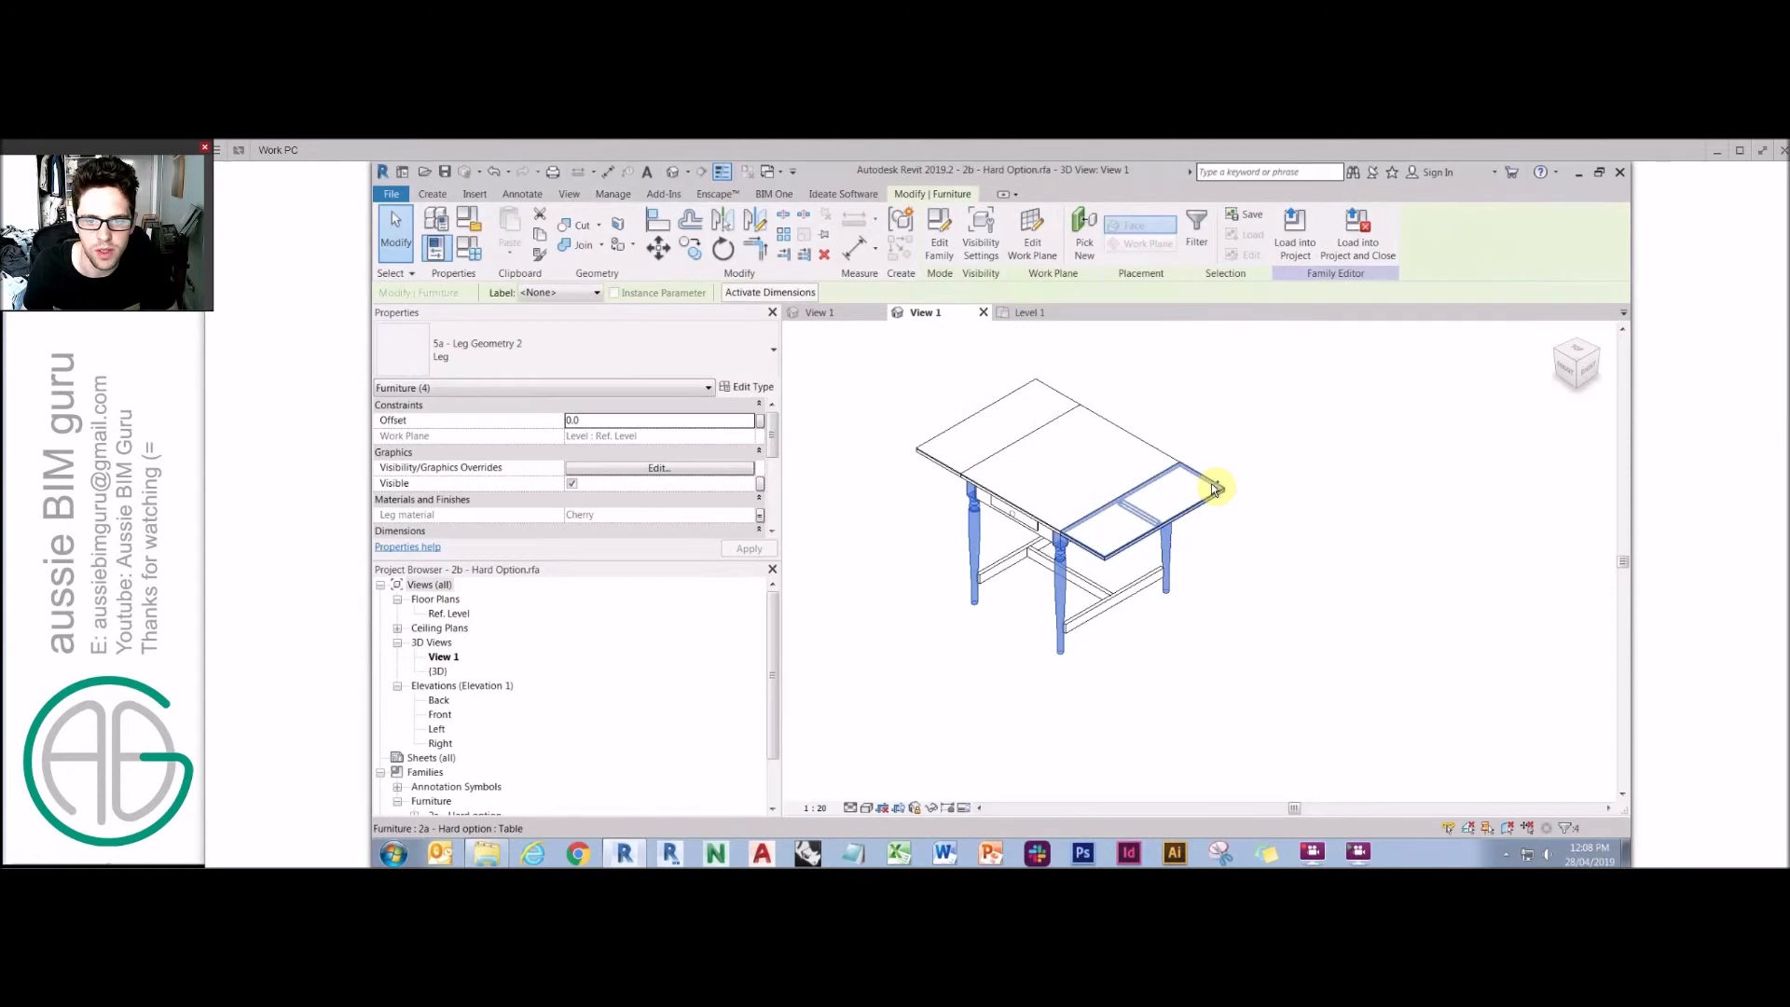
pyautogui.keyDown('ctrl'); pyautogui.click(1039, 383); pyautogui.keyUp('ctrl')
pyautogui.click(932, 807)
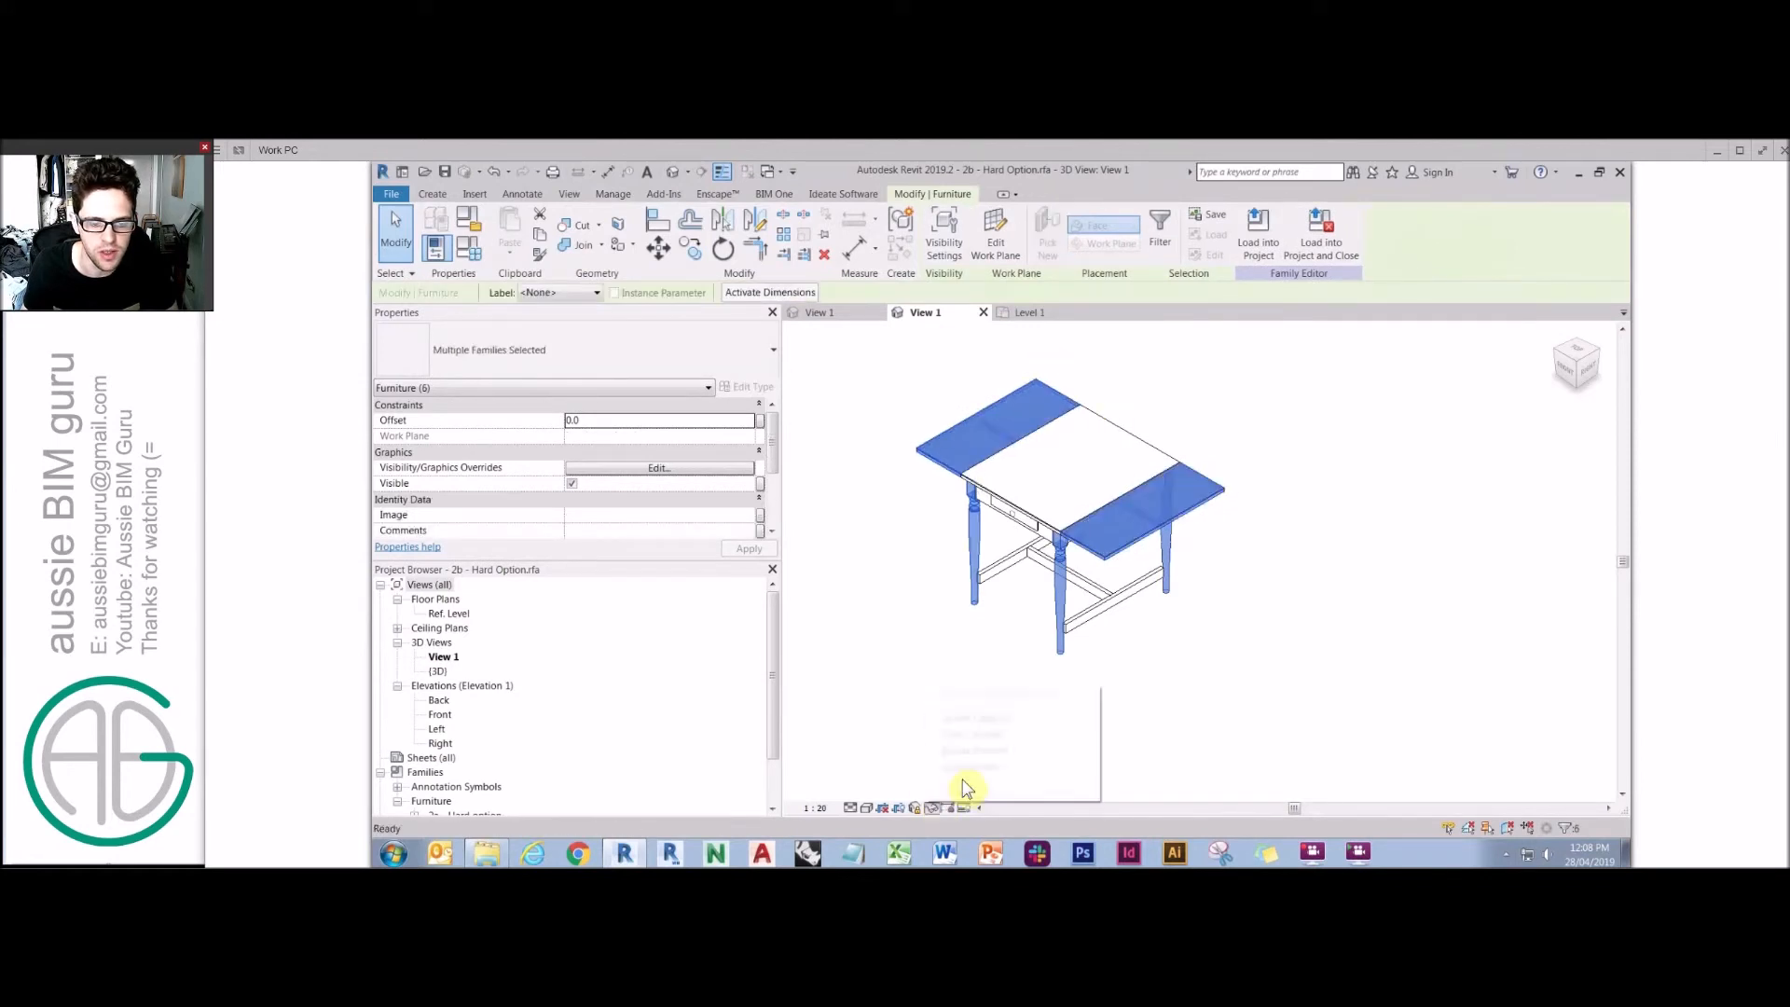
pyautogui.click(979, 767)
# Select the remaining table geometry, assign it to the Table subcategory, and reset the temporary hide.
pyautogui.moveTo(1351, 711); pyautogui.dragTo(893, 345)
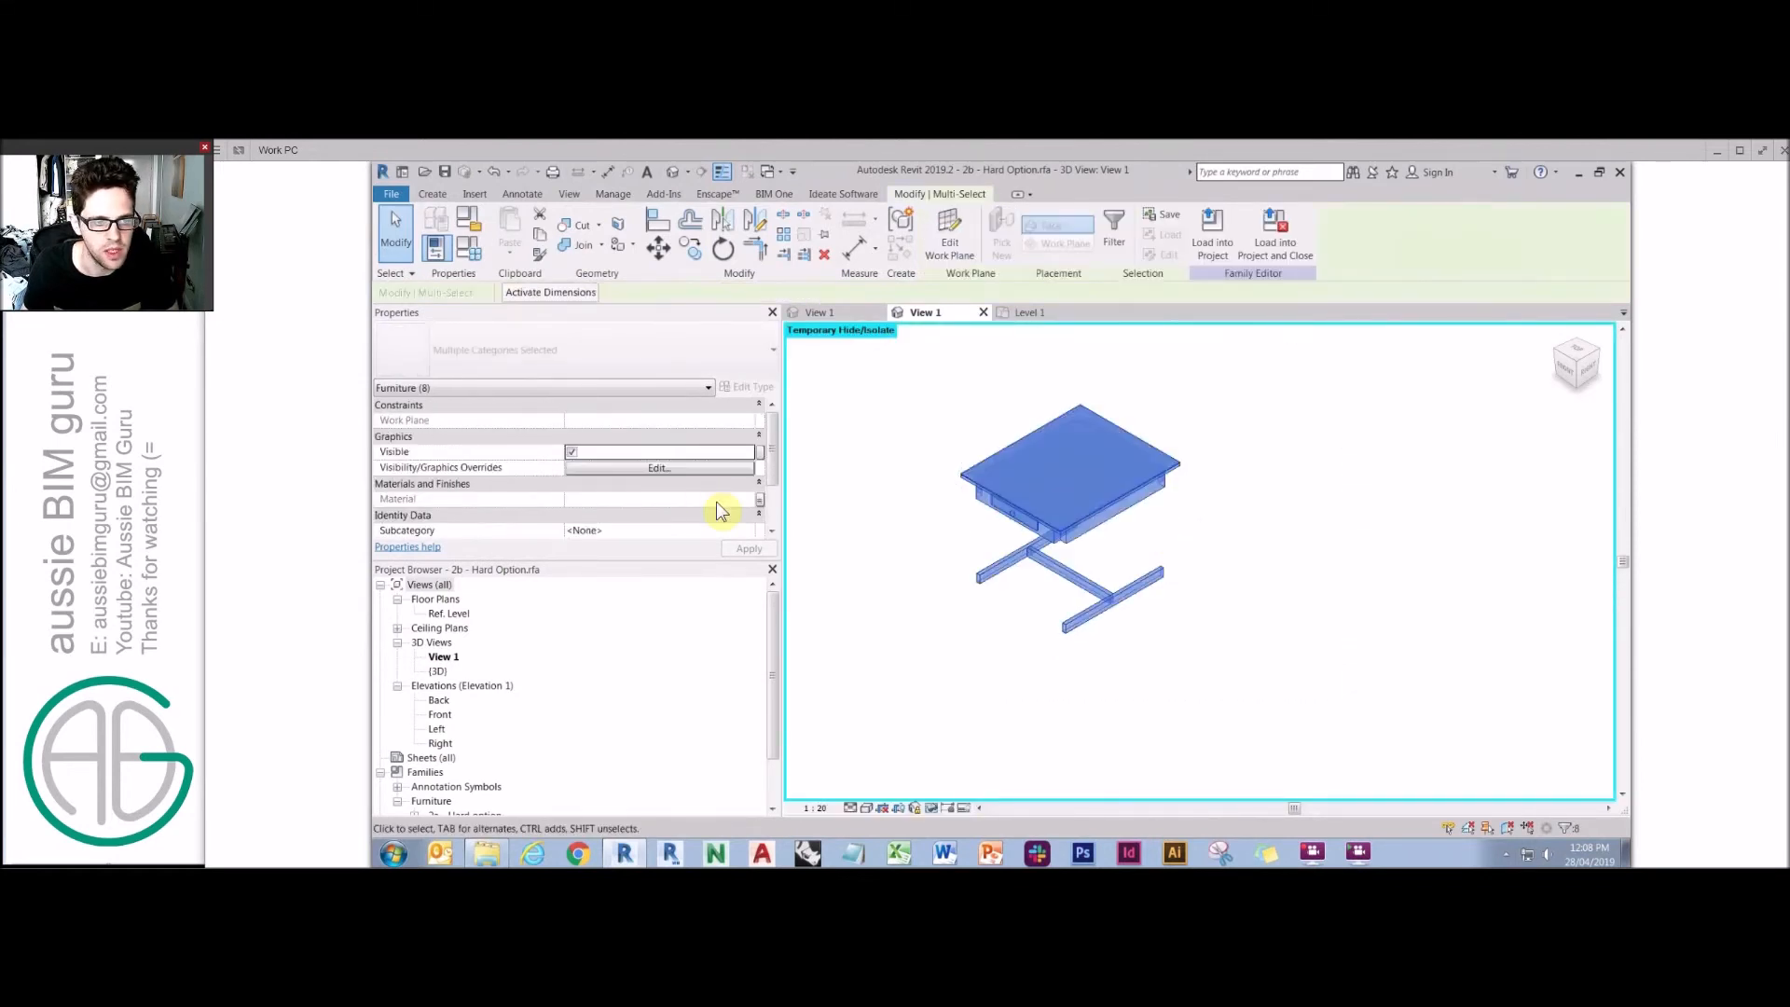
pyautogui.click(749, 530)
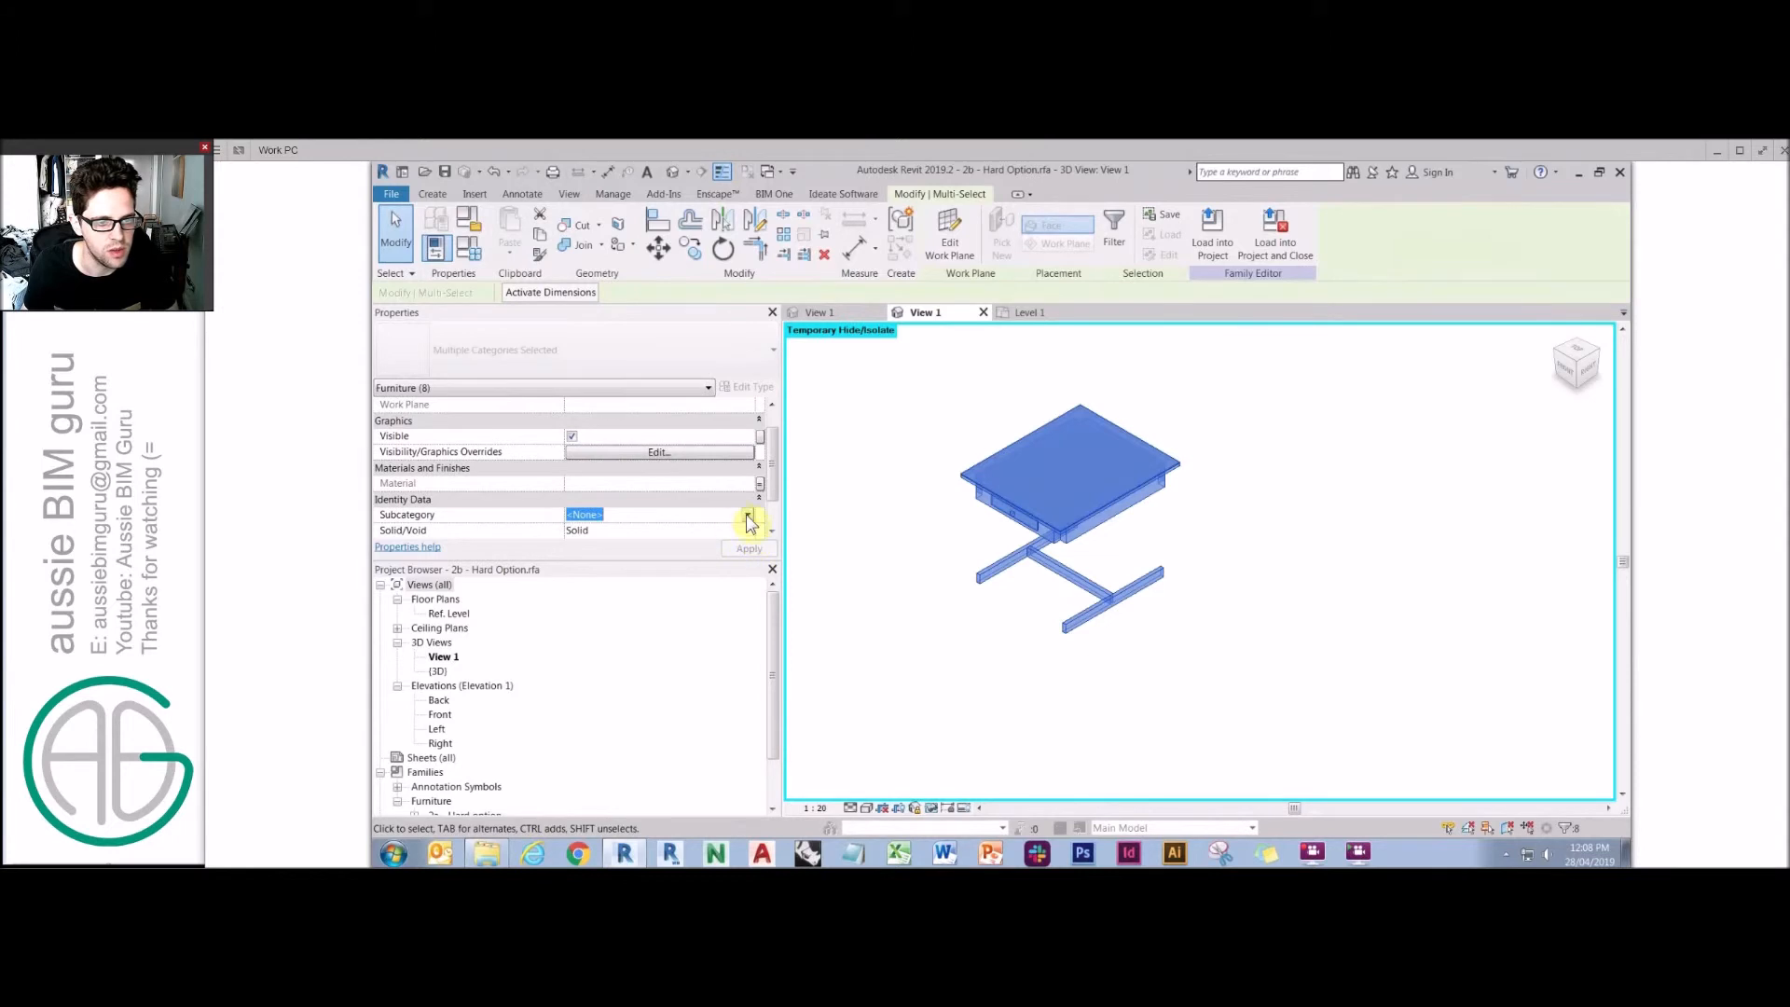
pyautogui.click(748, 524)
pyautogui.click(967, 680)
pyautogui.click(940, 810)
pyautogui.click(974, 791)
# Load 2b - Hard Option.rfa into the new project.
pyautogui.click(1004, 224)
pyautogui.click(904, 435)
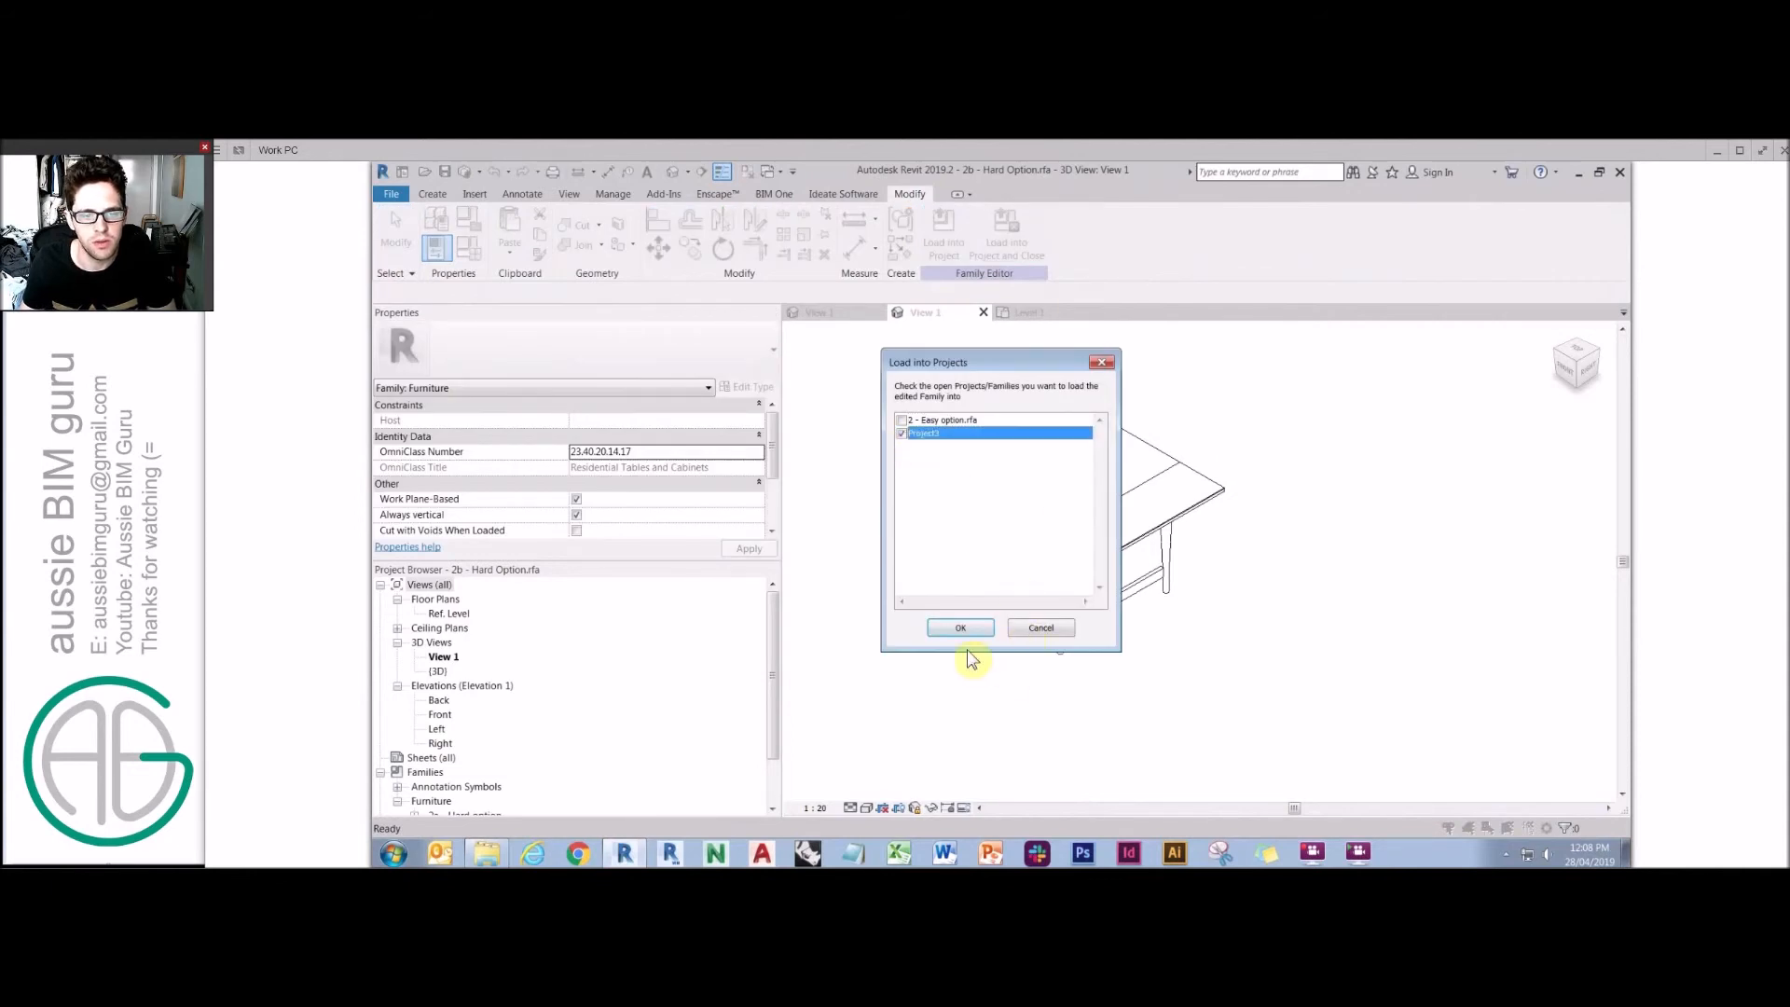
pyautogui.click(961, 627)
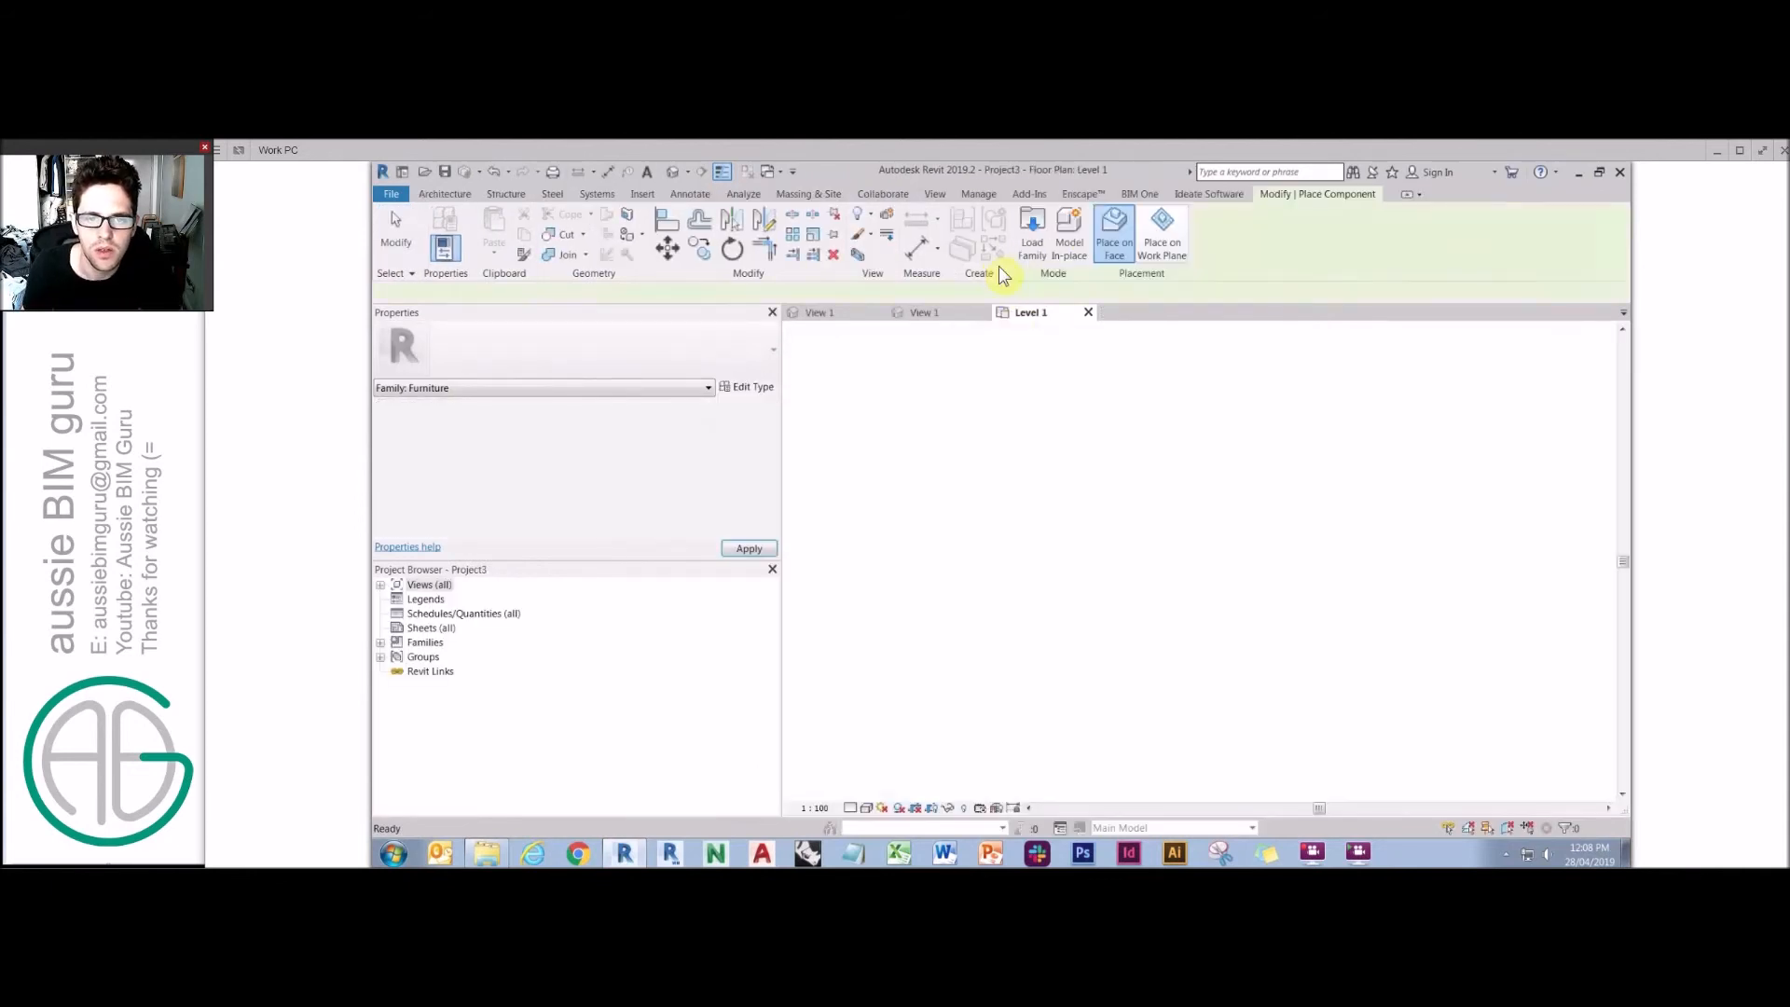
# Place two instances of the table in the Level 1 floor plan.
pyautogui.click(1173, 215)
pyautogui.click(1155, 613)
pyautogui.click(1326, 585)
pyautogui.press('Escape')
pyautogui.press('Escape')
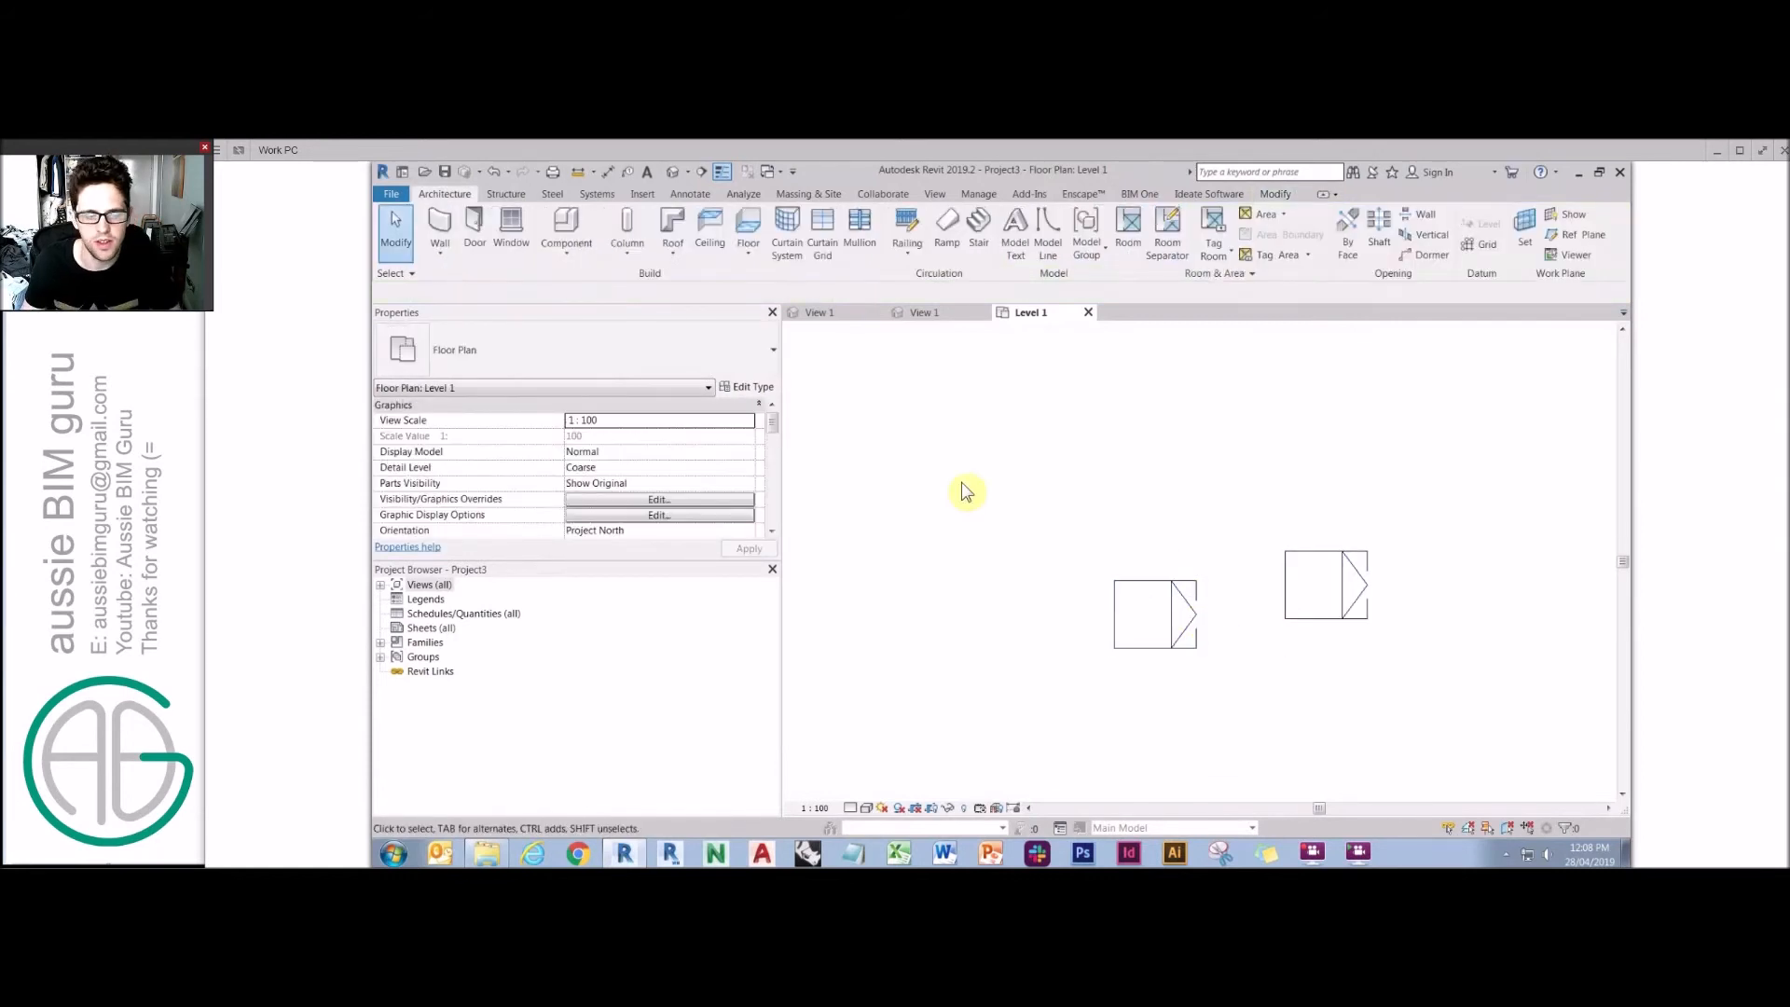
# Set the floor plan's detail level to Fine.
pyautogui.click(866, 807)
pyautogui.click(878, 802)
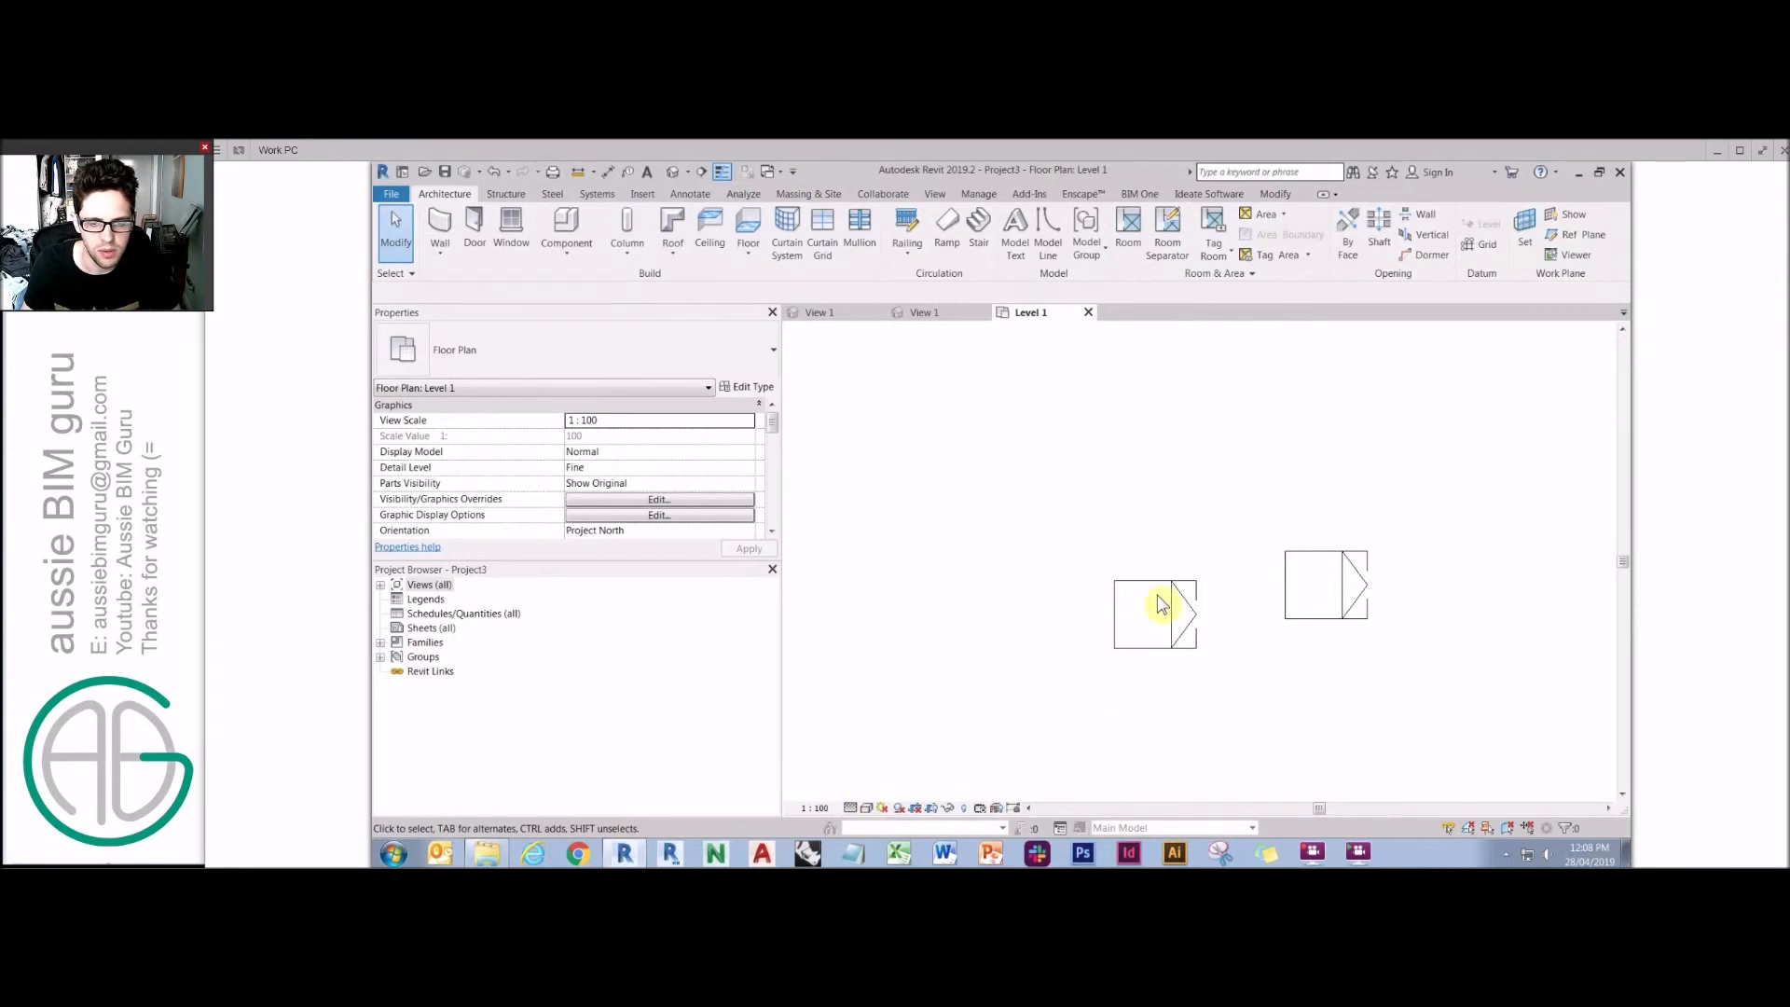
pyautogui.click(866, 808)
pyautogui.click(866, 807)
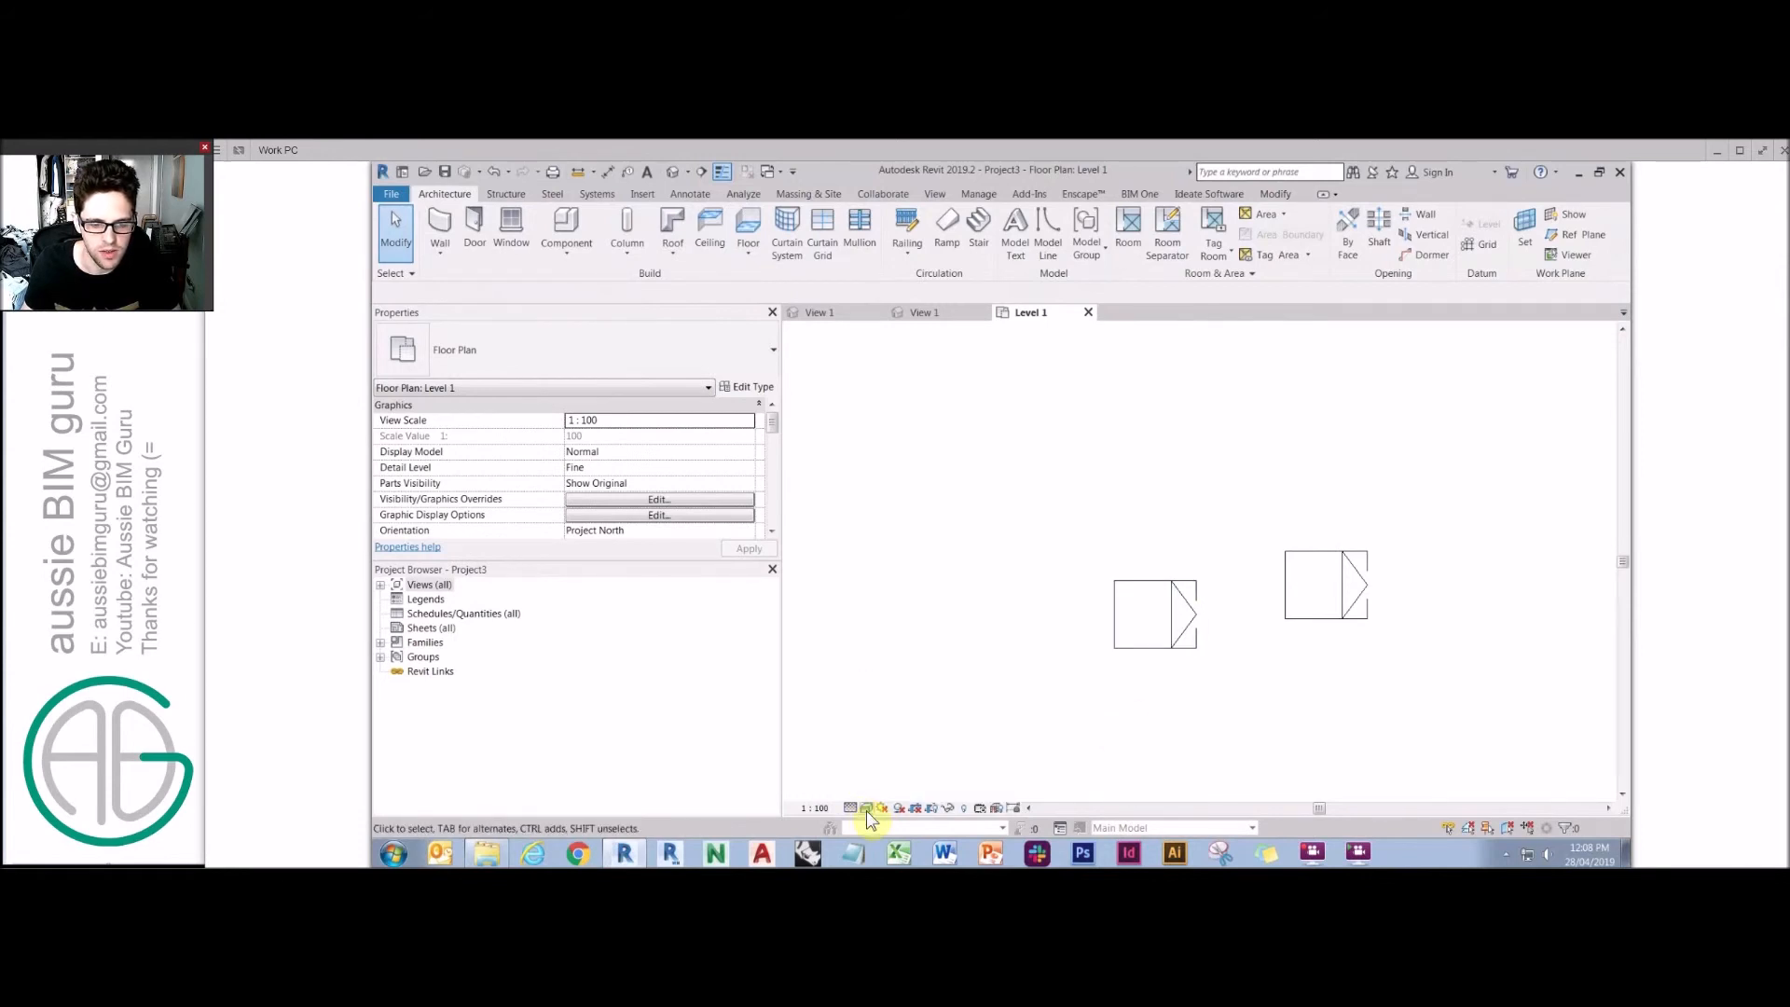
pyautogui.click(866, 807)
pyautogui.click(918, 741)
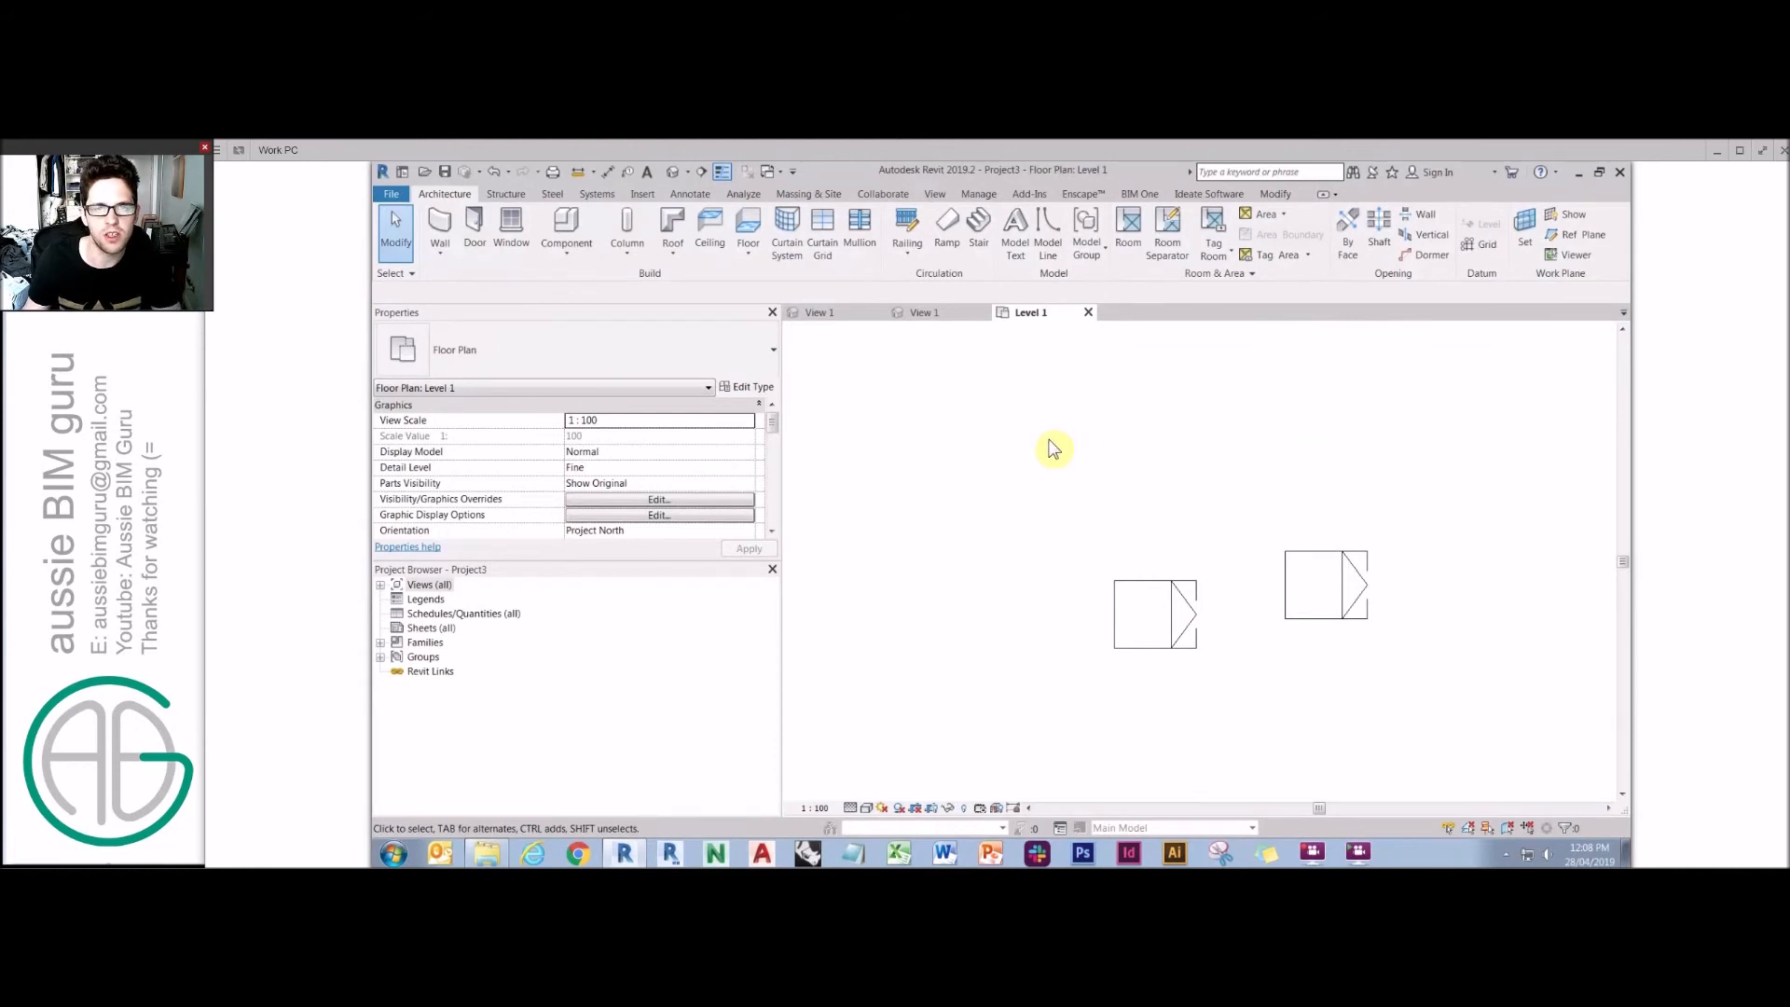
# Open the default 3D view of the placed tables and set its detail level to Fine.
pyautogui.click(673, 172)
pyautogui.scroll(5, 1201, 483)
pyautogui.click(1201, 485)
pyautogui.scroll(1, 1201, 485)
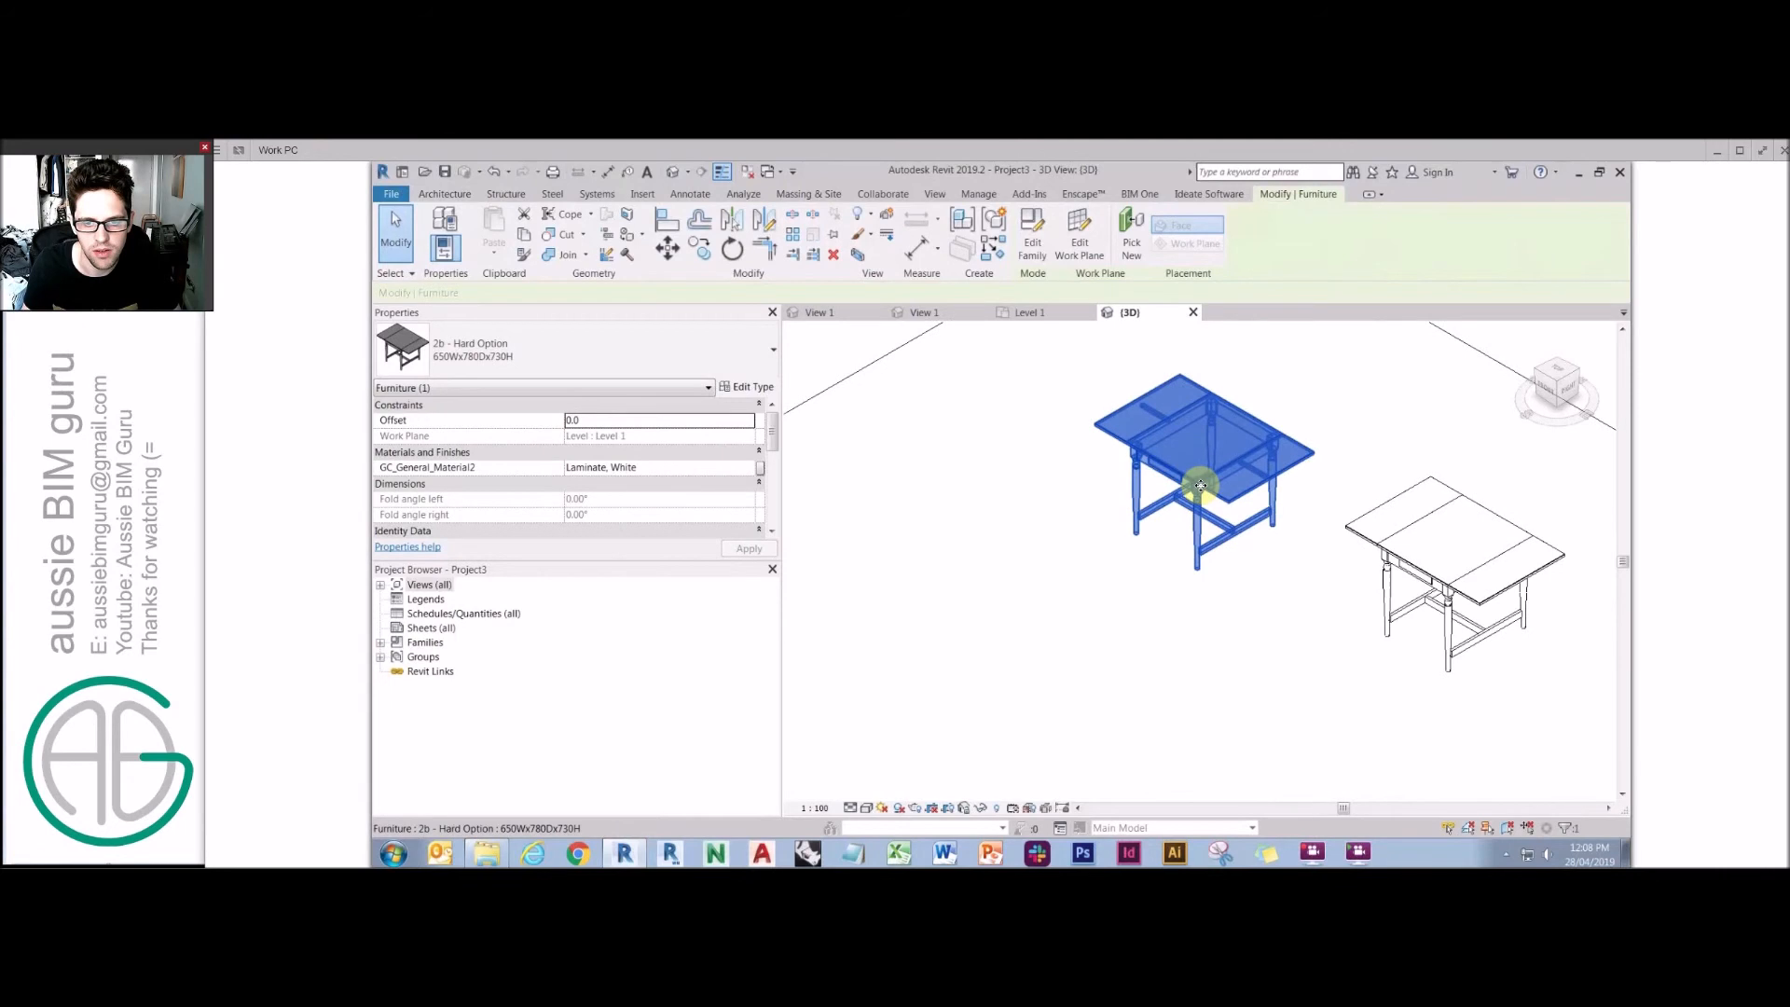
pyautogui.scroll(2, 1201, 484)
pyautogui.press('Escape')
pyautogui.click(852, 808)
pyautogui.click(884, 758)
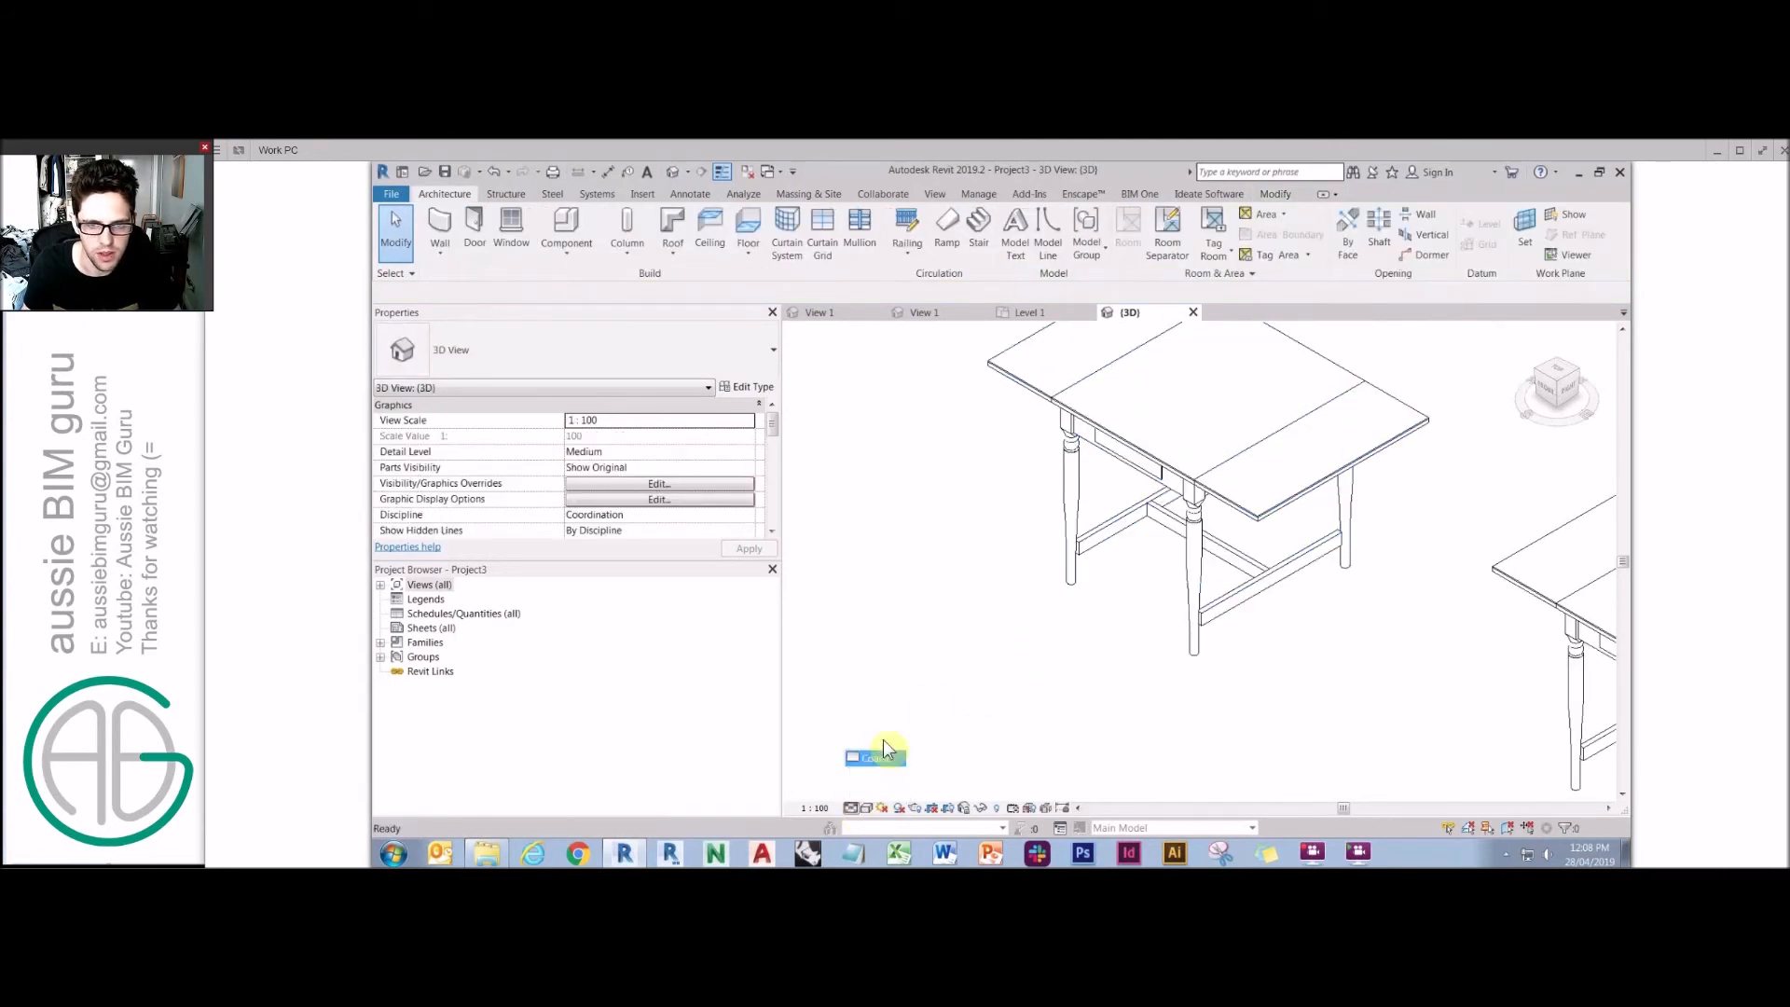
pyautogui.click(851, 808)
pyautogui.click(879, 775)
pyautogui.click(851, 808)
pyautogui.click(876, 789)
# Fold up both leaves of the first table by enabling Folded up left and Folded up right.
pyautogui.moveTo(1100, 512); pyautogui.dragTo(1170, 578, button='middle')
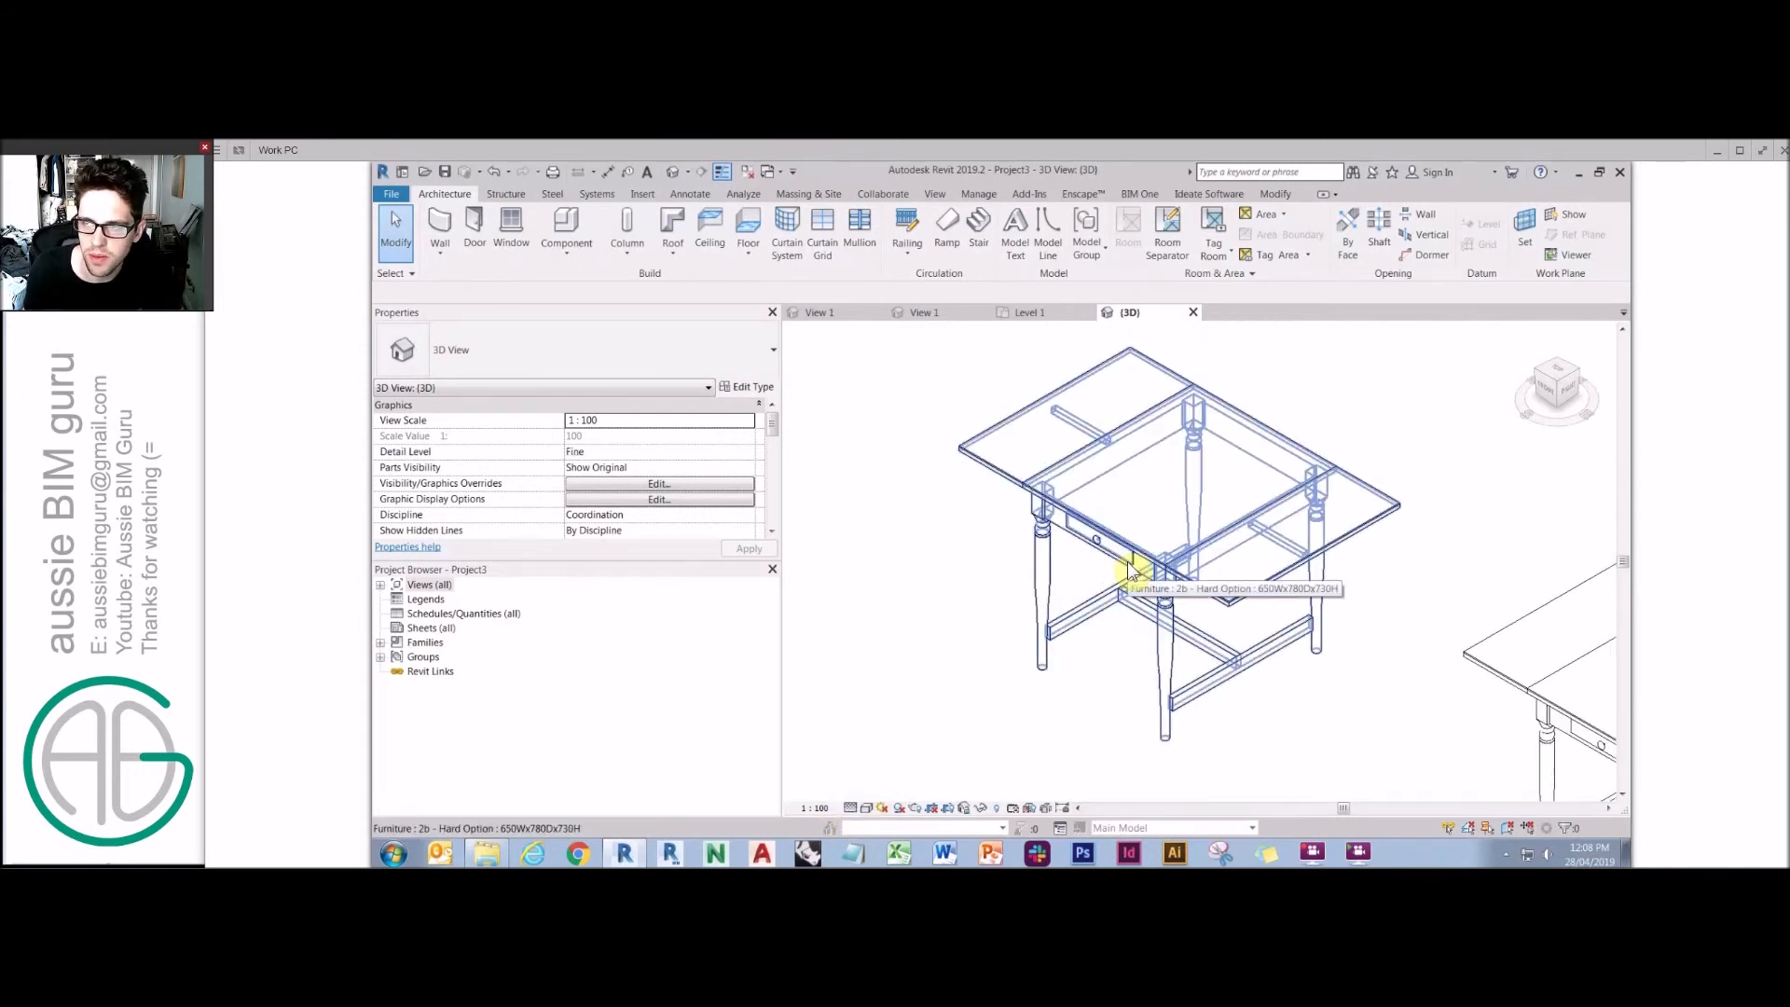
pyautogui.click(1129, 571)
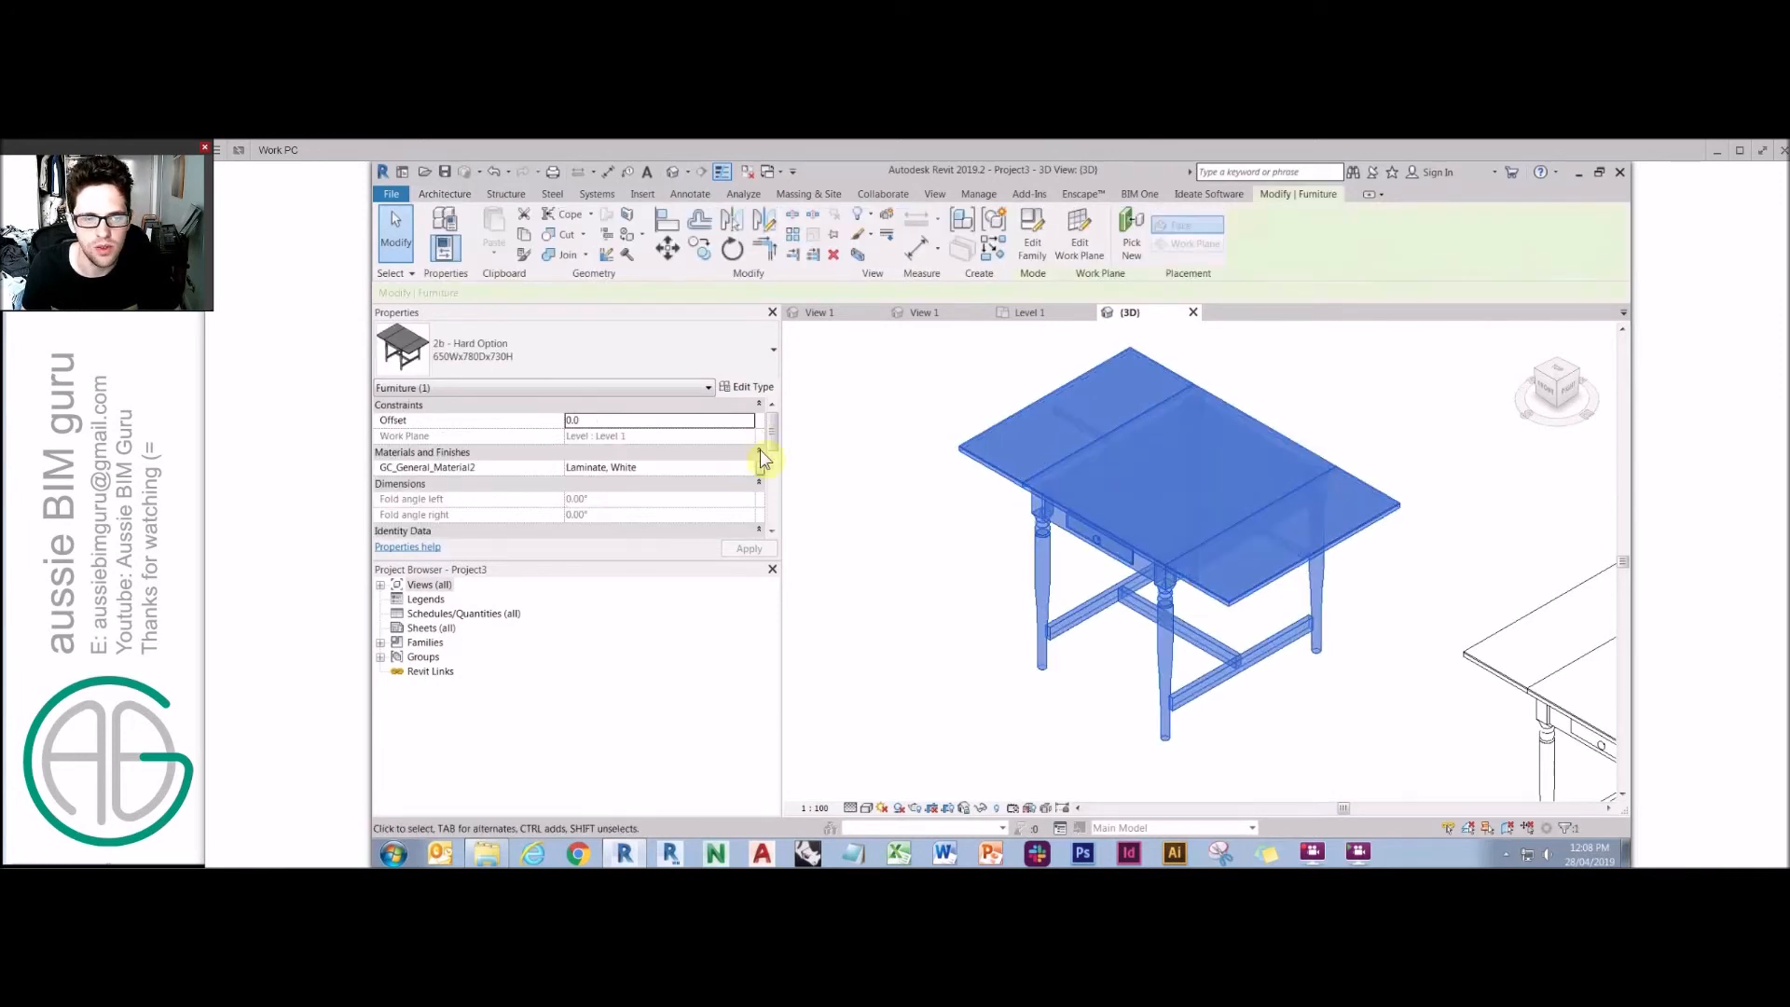
pyautogui.scroll(-5, 773, 463)
pyautogui.click(571, 501)
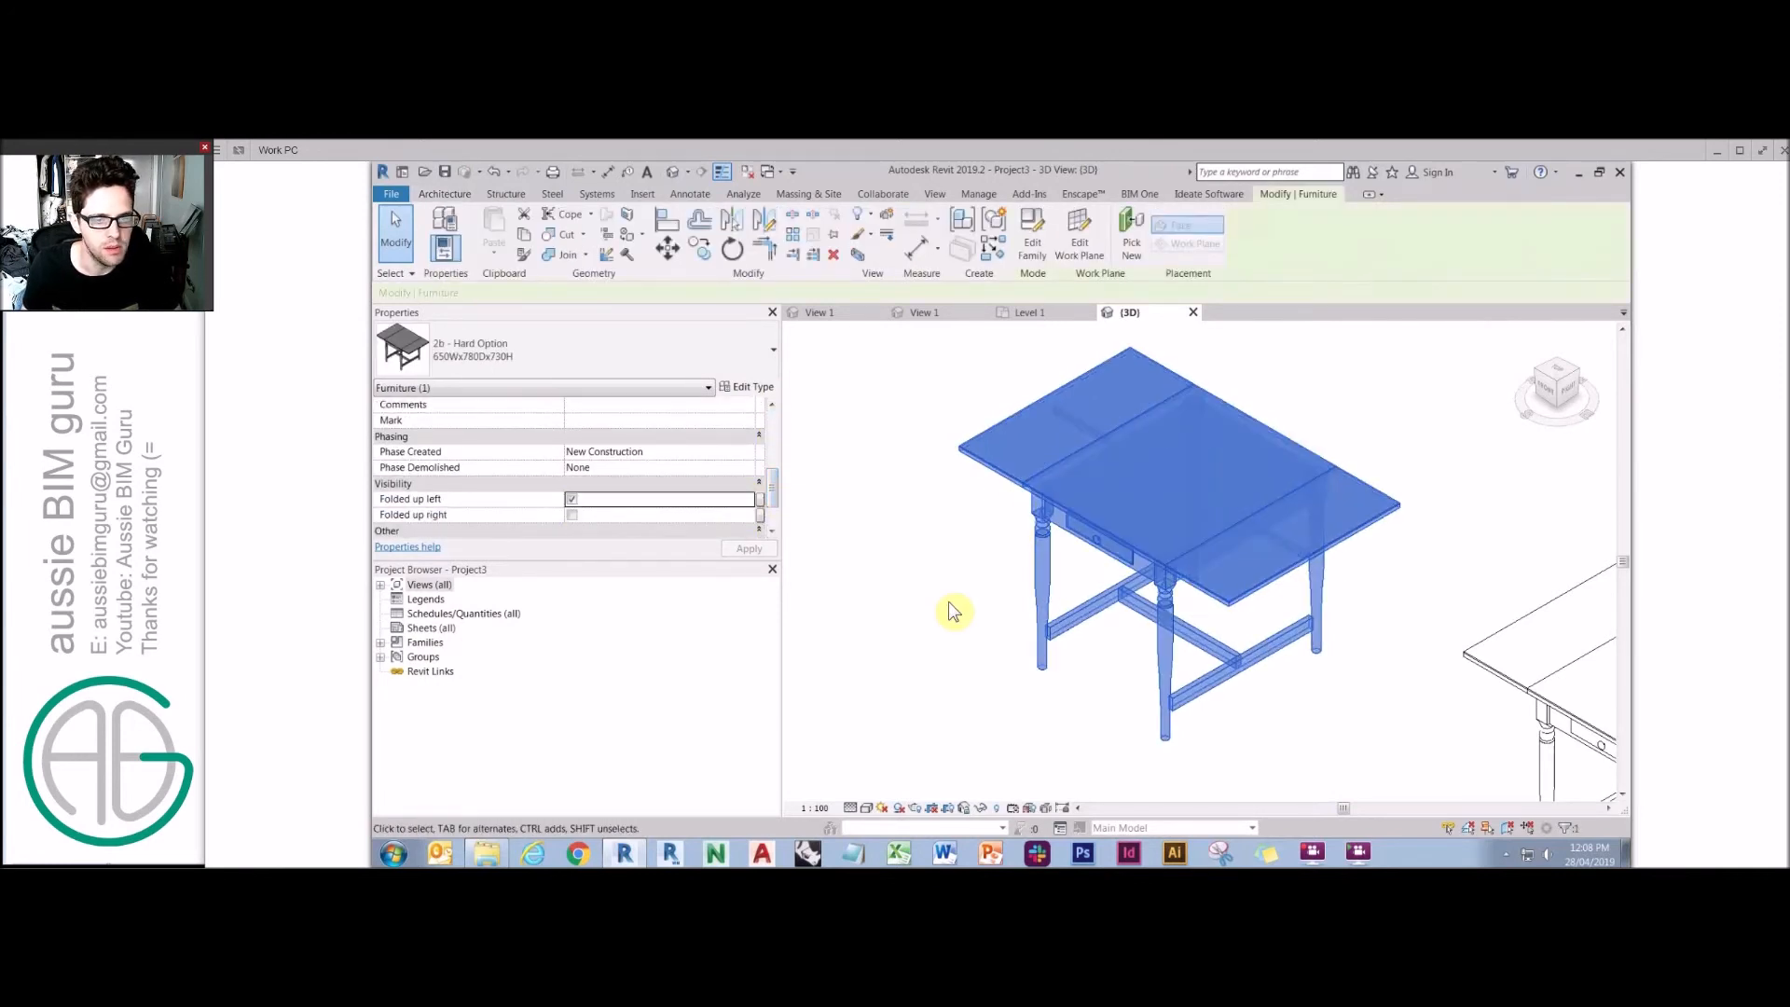
pyautogui.click(576, 516)
pyautogui.scroll(-3, 1000, 457)
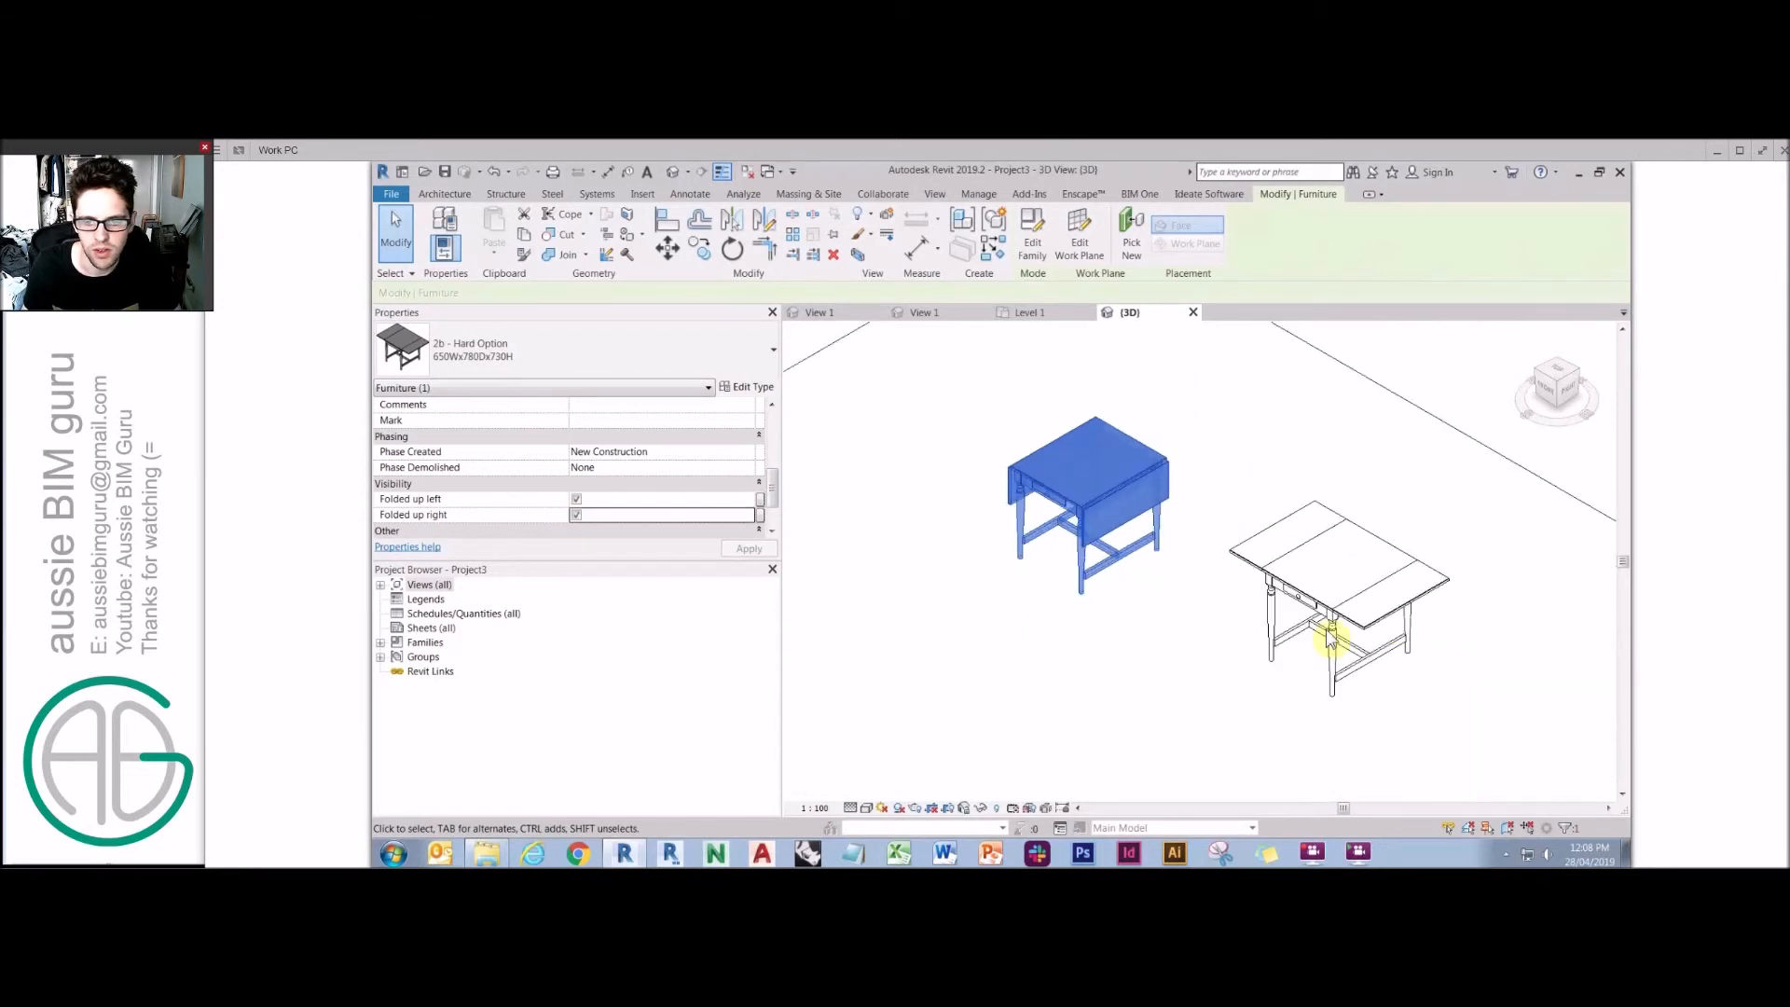
# Fold up the right leaf of the second table.
pyautogui.click(1270, 587)
pyautogui.click(576, 518)
pyautogui.click(1072, 662)
# Draw a horizontal section line across both tables in the Level 1 floor plan.
pyautogui.click(427, 585)
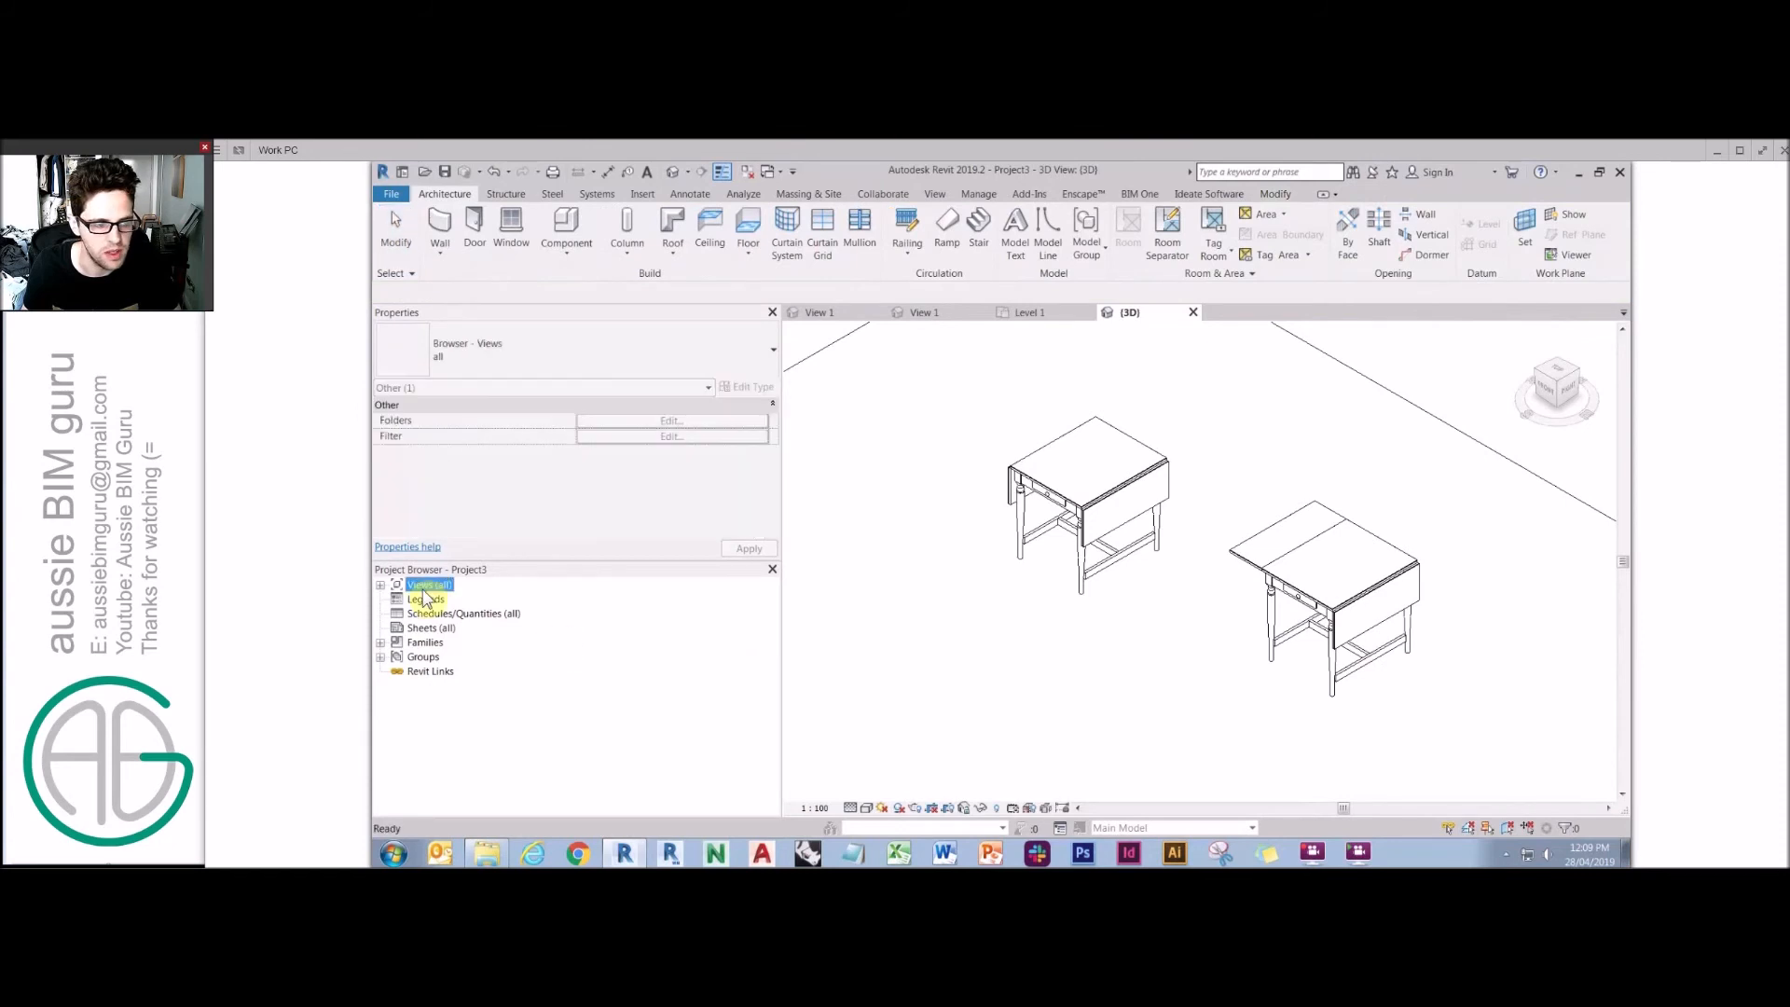
pyautogui.doubleClick(424, 587)
pyautogui.click(1030, 314)
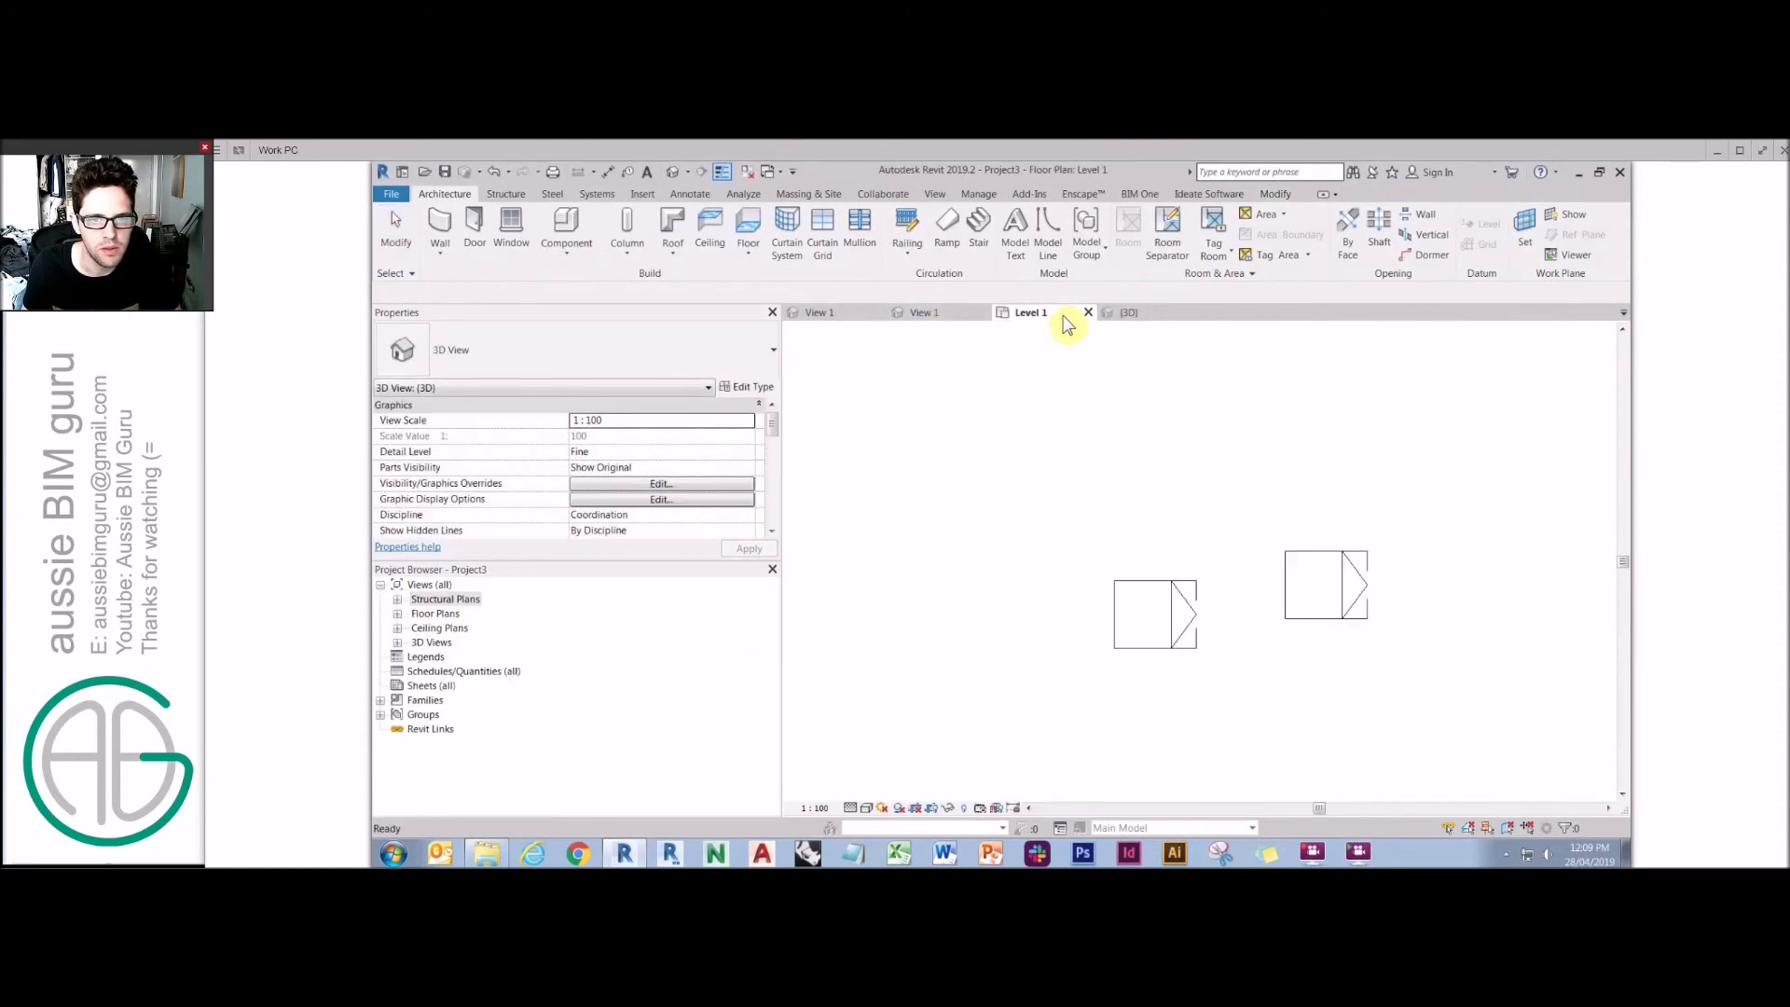
pyautogui.click(935, 194)
pyautogui.click(874, 231)
pyautogui.click(1065, 660)
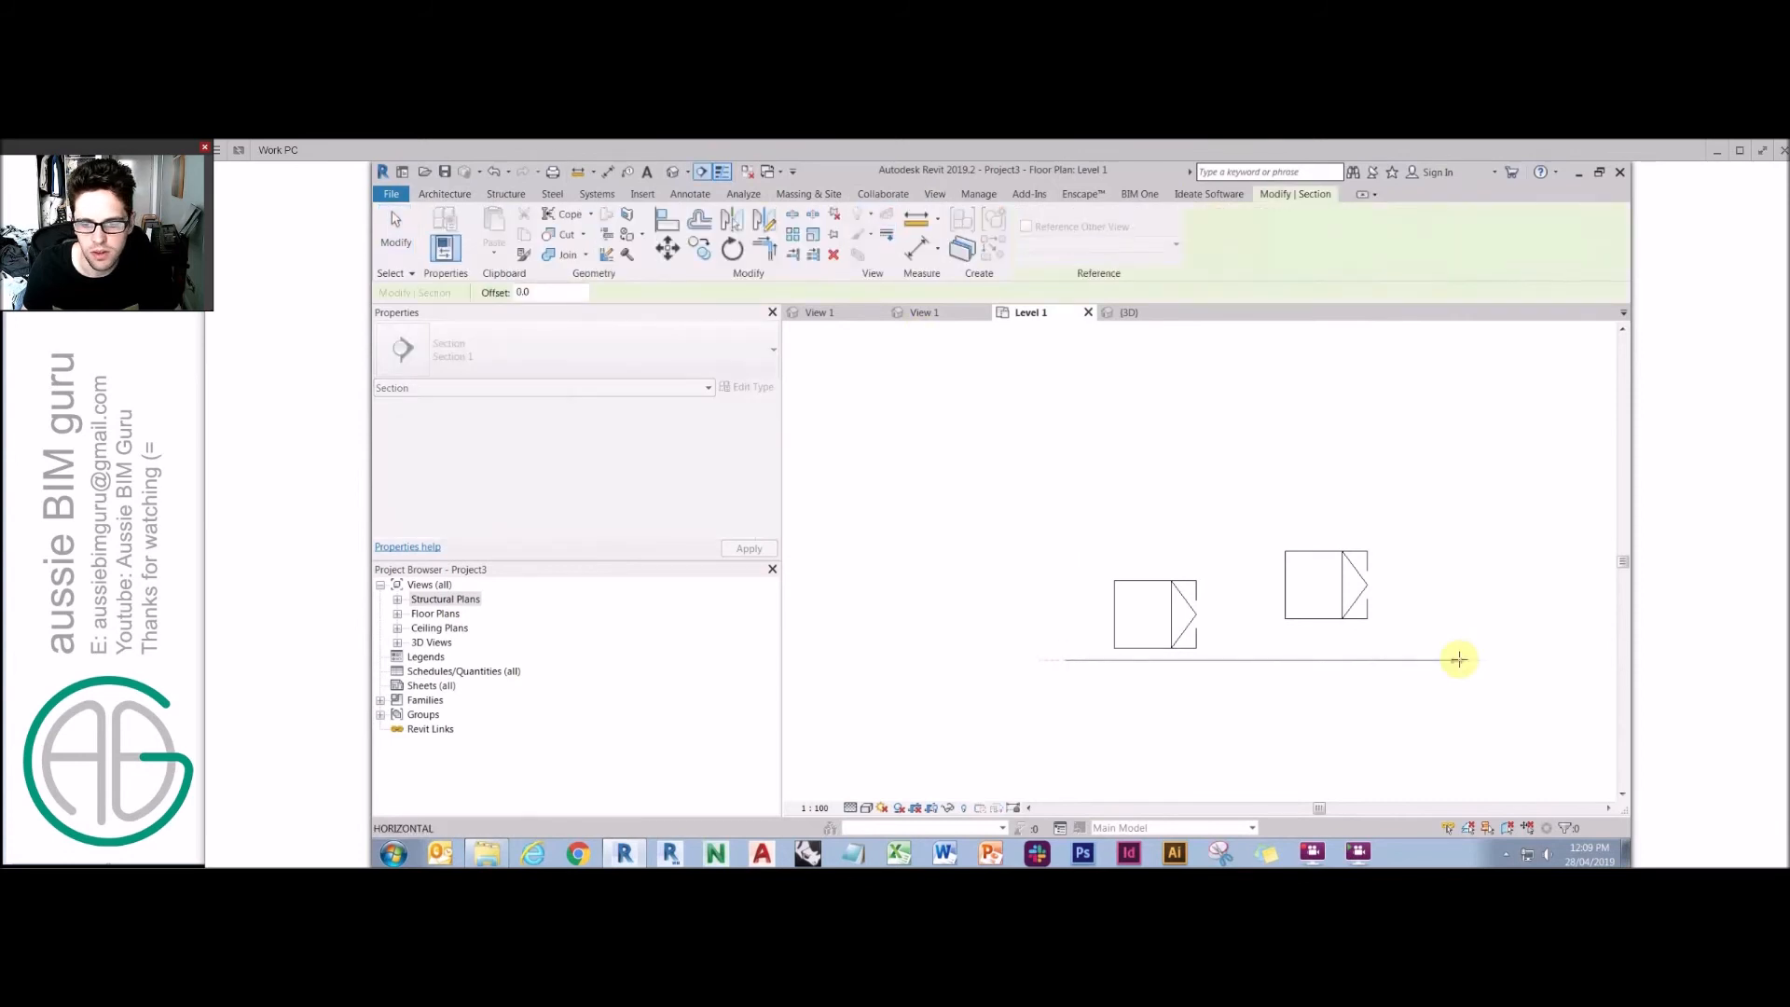
pyautogui.click(1459, 660)
pyautogui.press('Escape')
# Open the section view, set its detail level to Fine and its scale to 1:20.
pyautogui.rightClick(1260, 543)
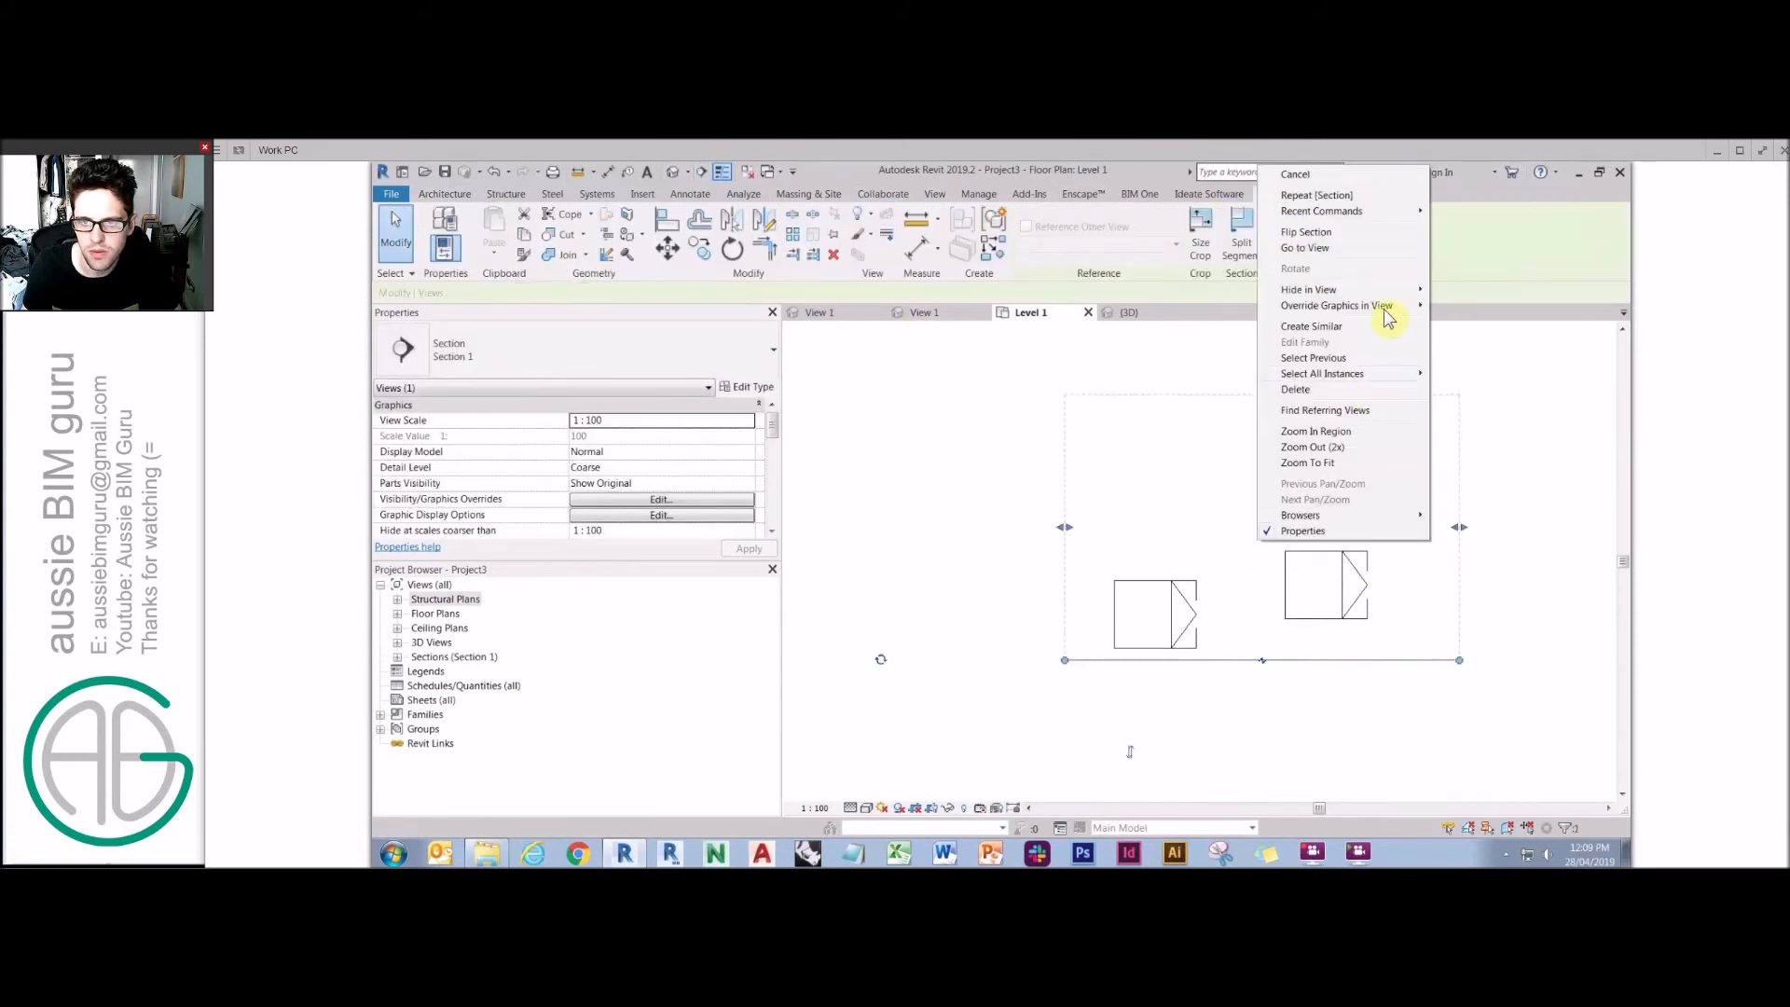
pyautogui.click(1385, 254)
pyautogui.click(854, 807)
pyautogui.click(867, 791)
pyautogui.scroll(4, 1245, 562)
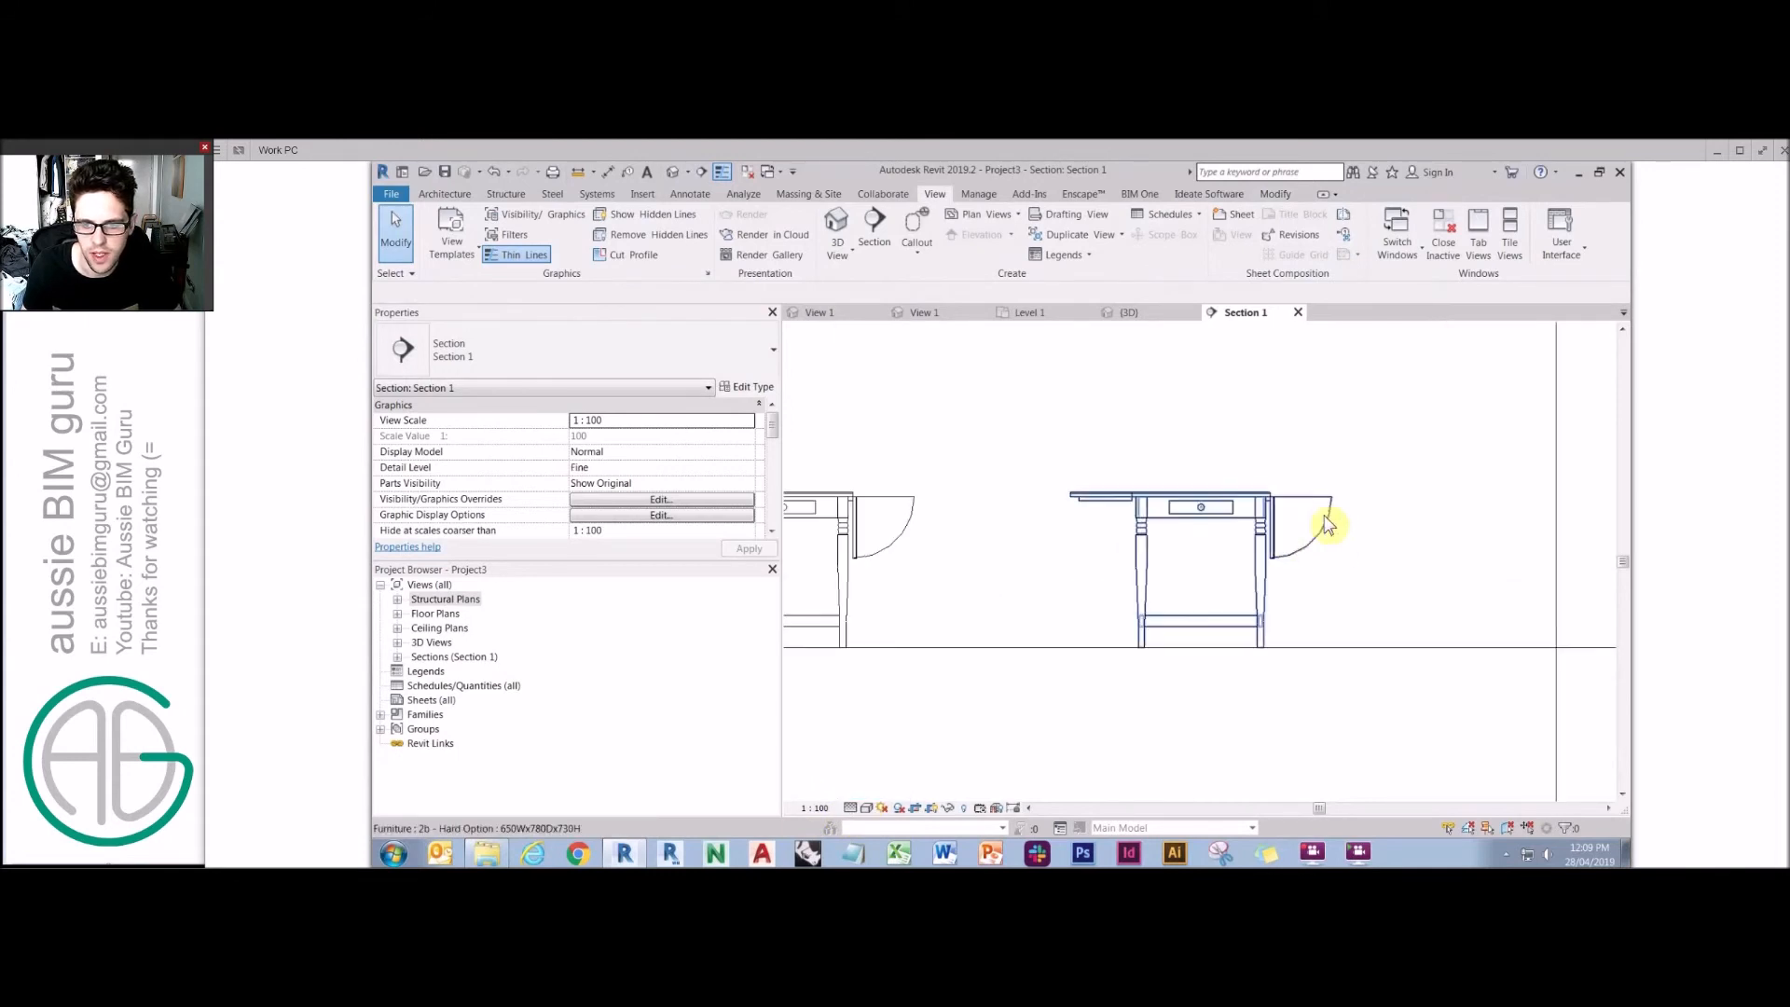
pyautogui.click(815, 808)
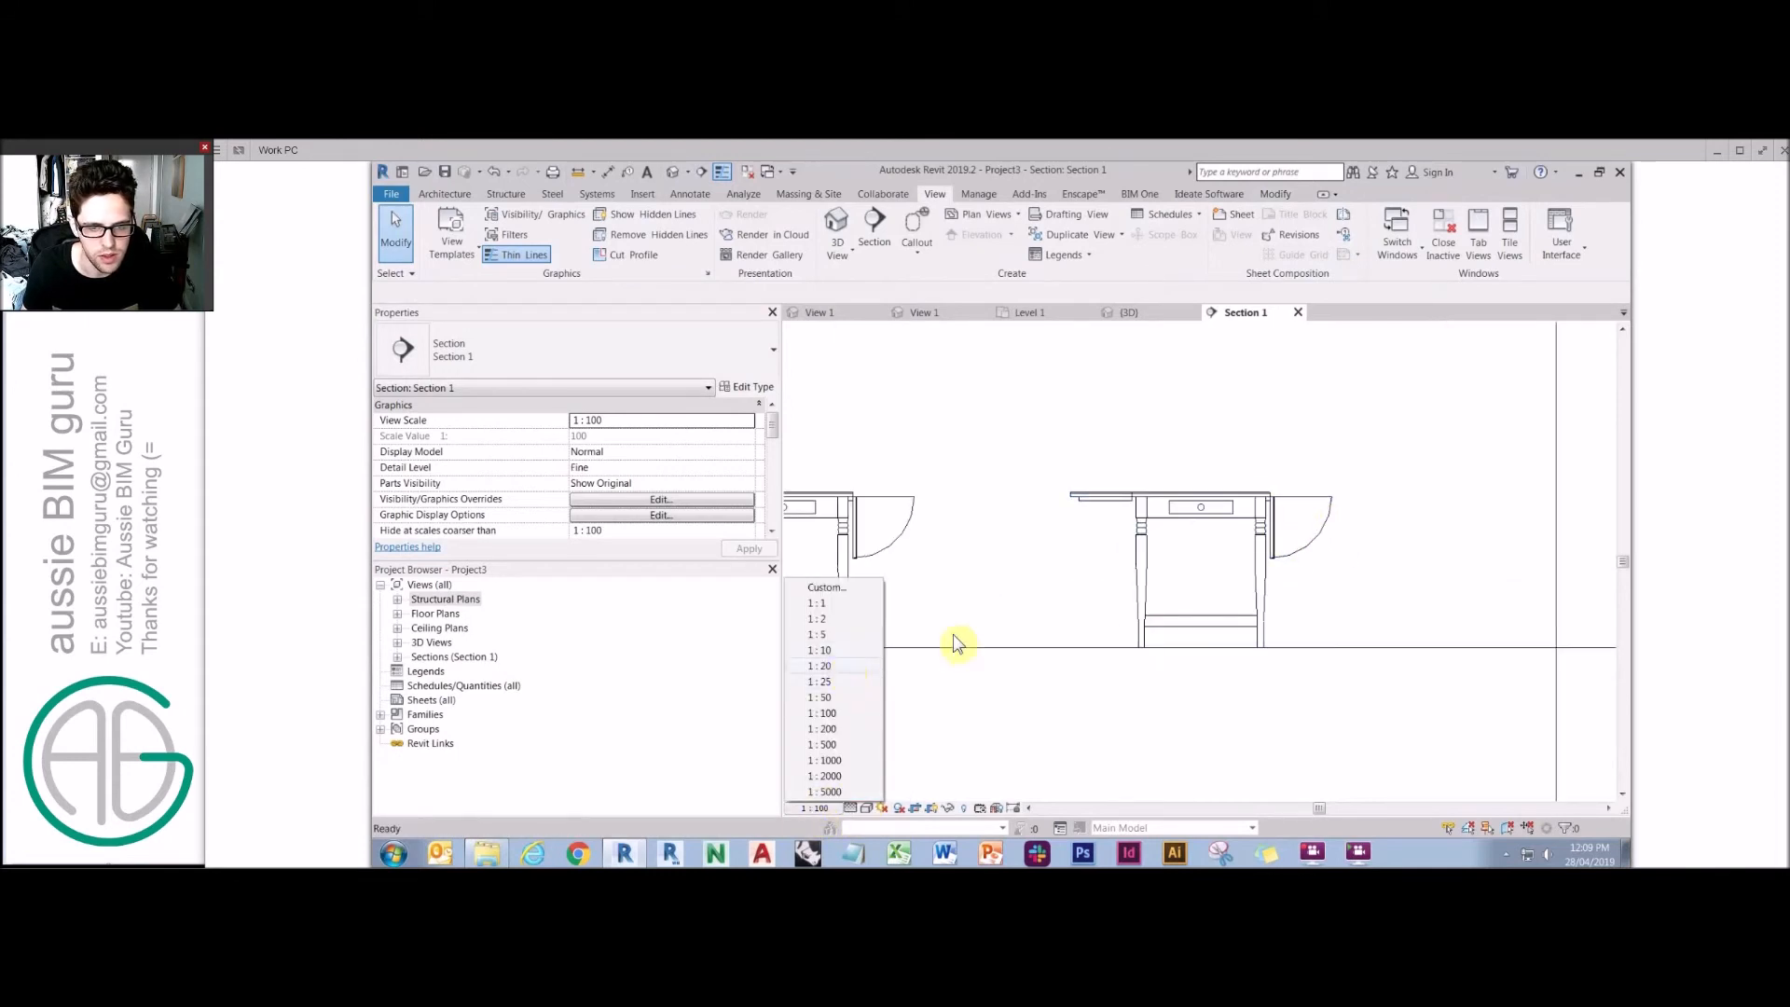
pyautogui.click(819, 666)
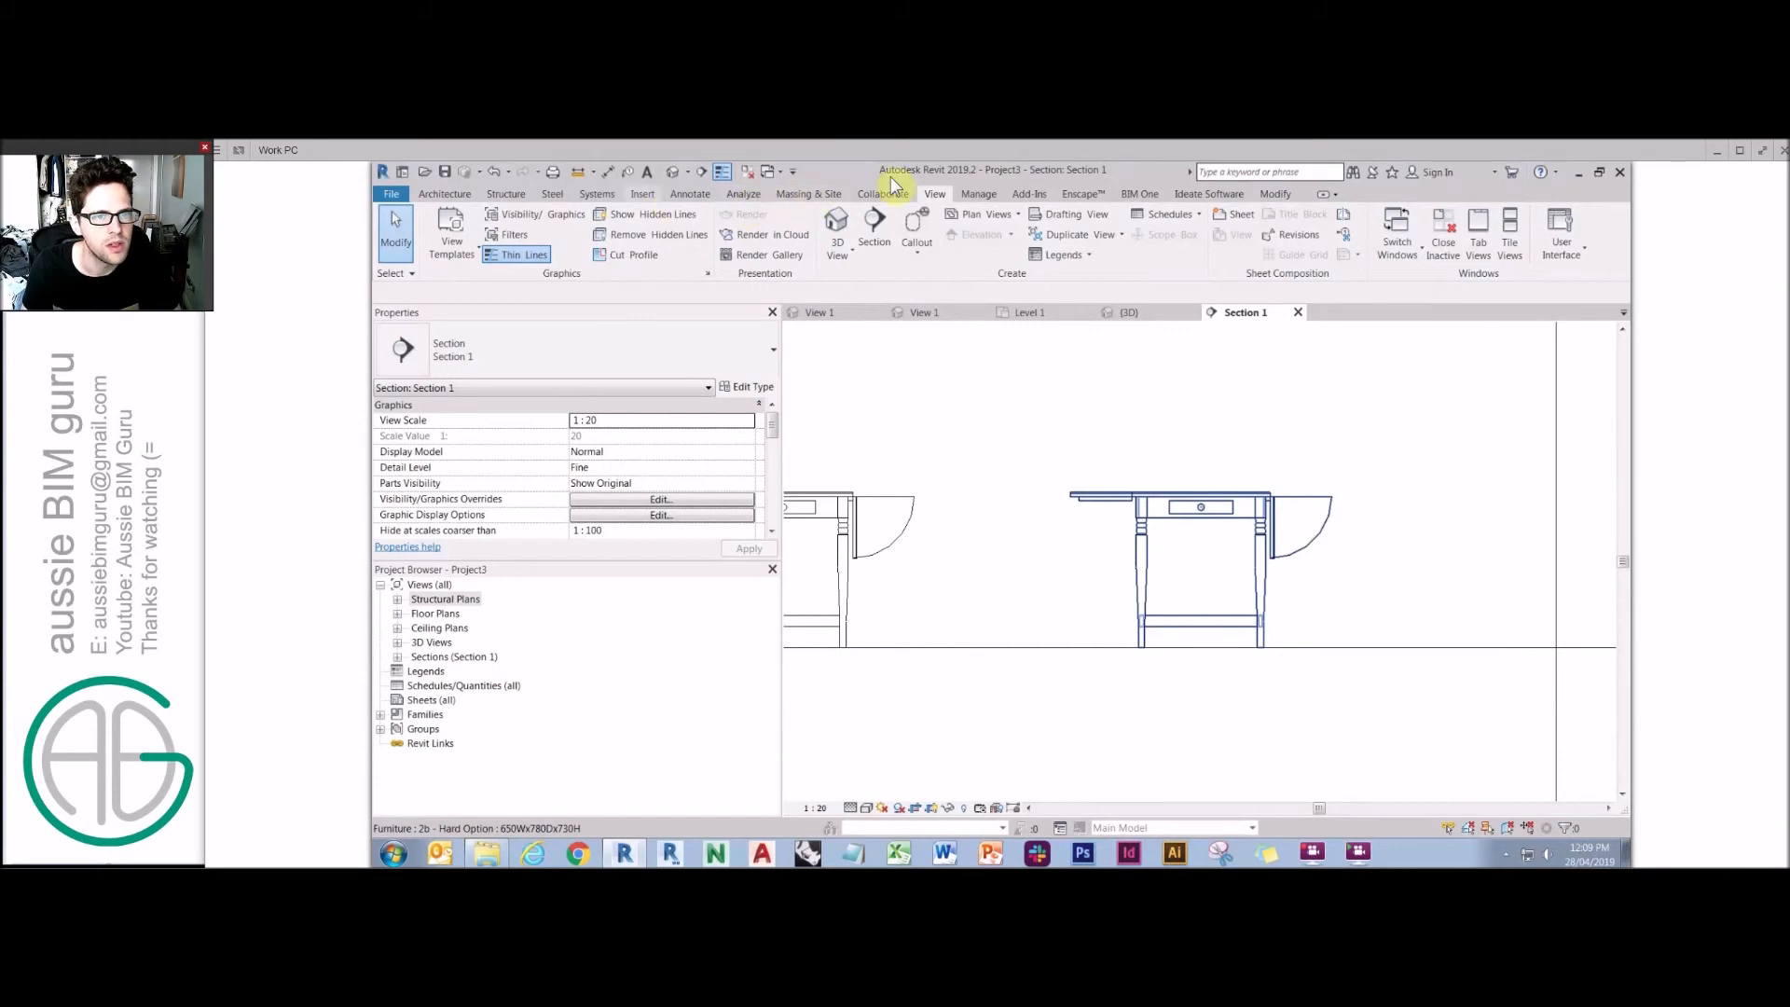
# Set the Furniture Elevation Swings subcategory's line pattern to Dash in Object Styles.
pyautogui.click(978, 193)
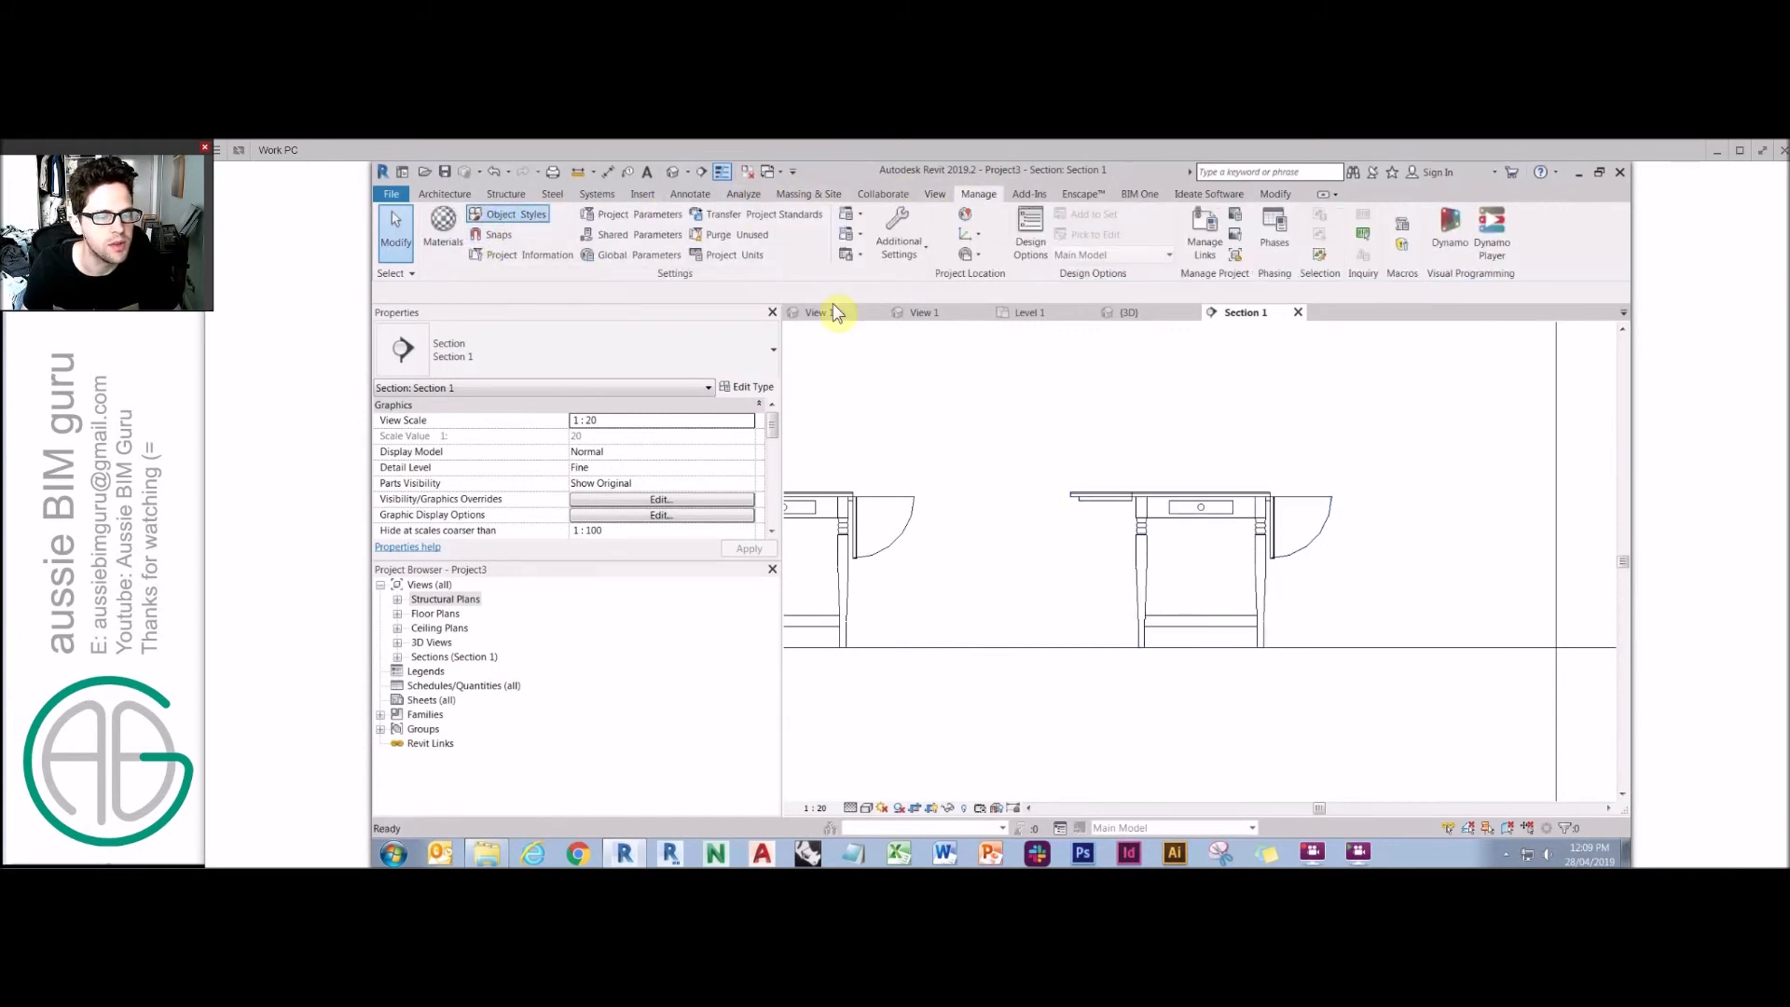
pyautogui.press('o')
pyautogui.press('s')
pyautogui.click(992, 468)
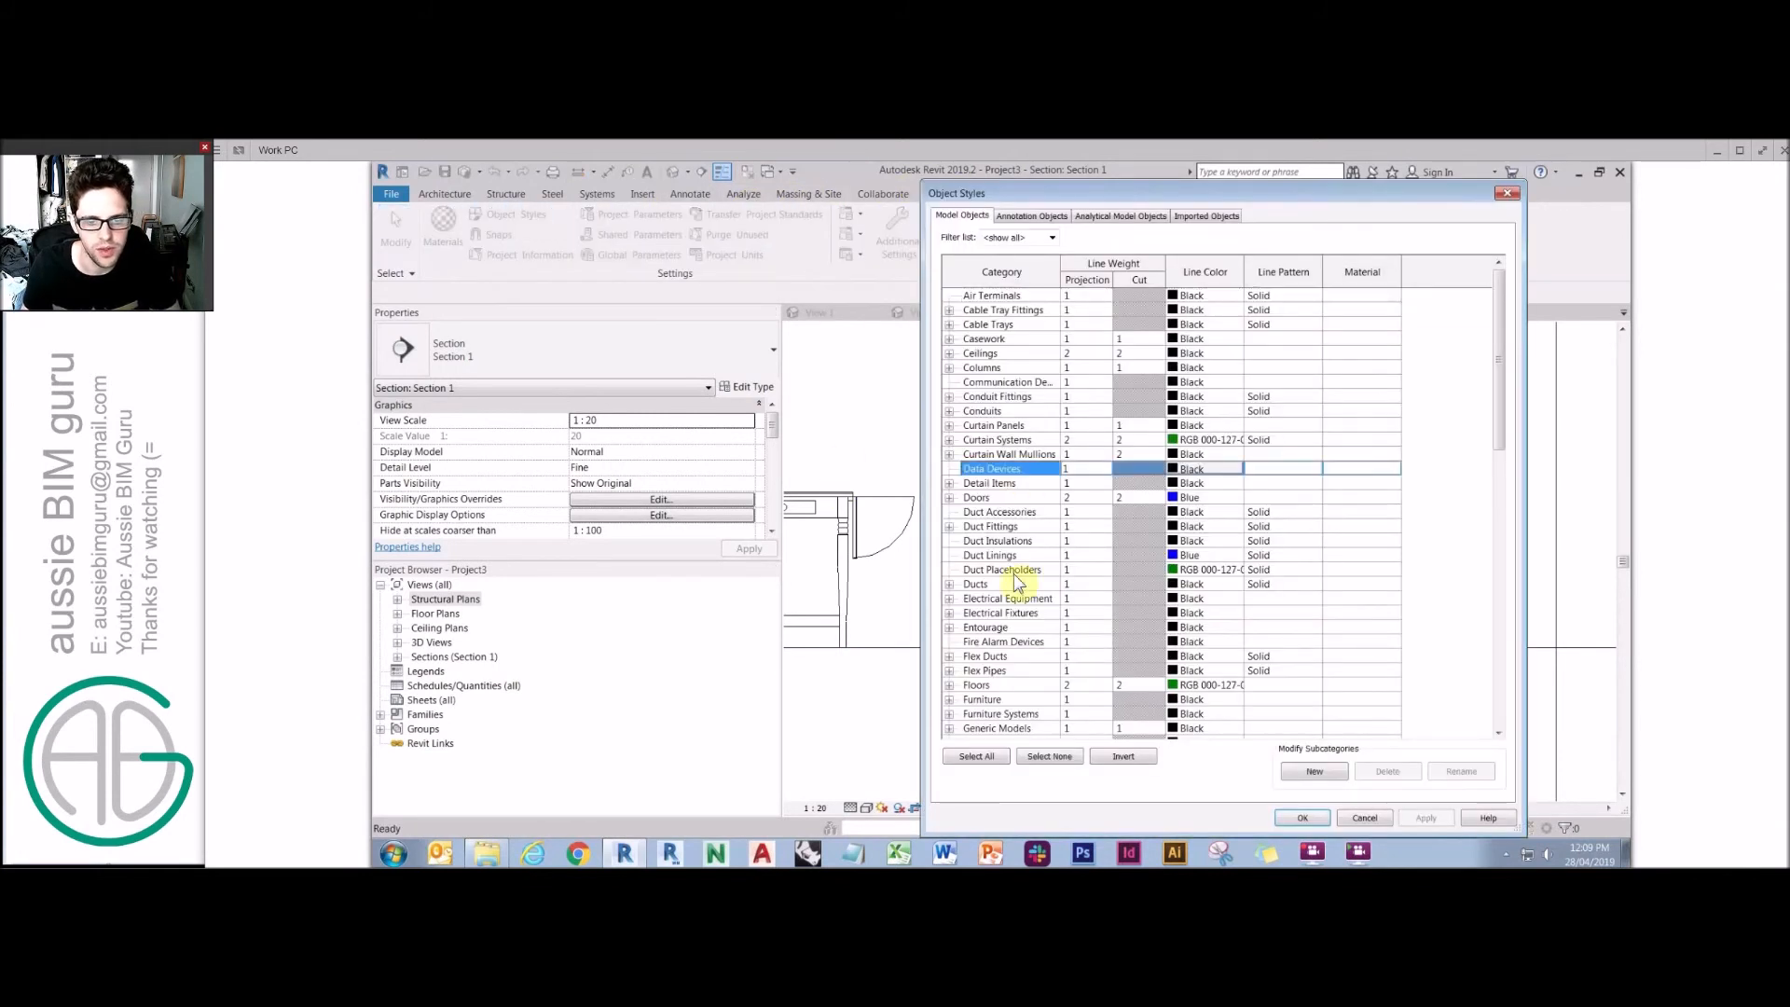
pyautogui.scroll(-1, 955, 685)
pyautogui.click(950, 686)
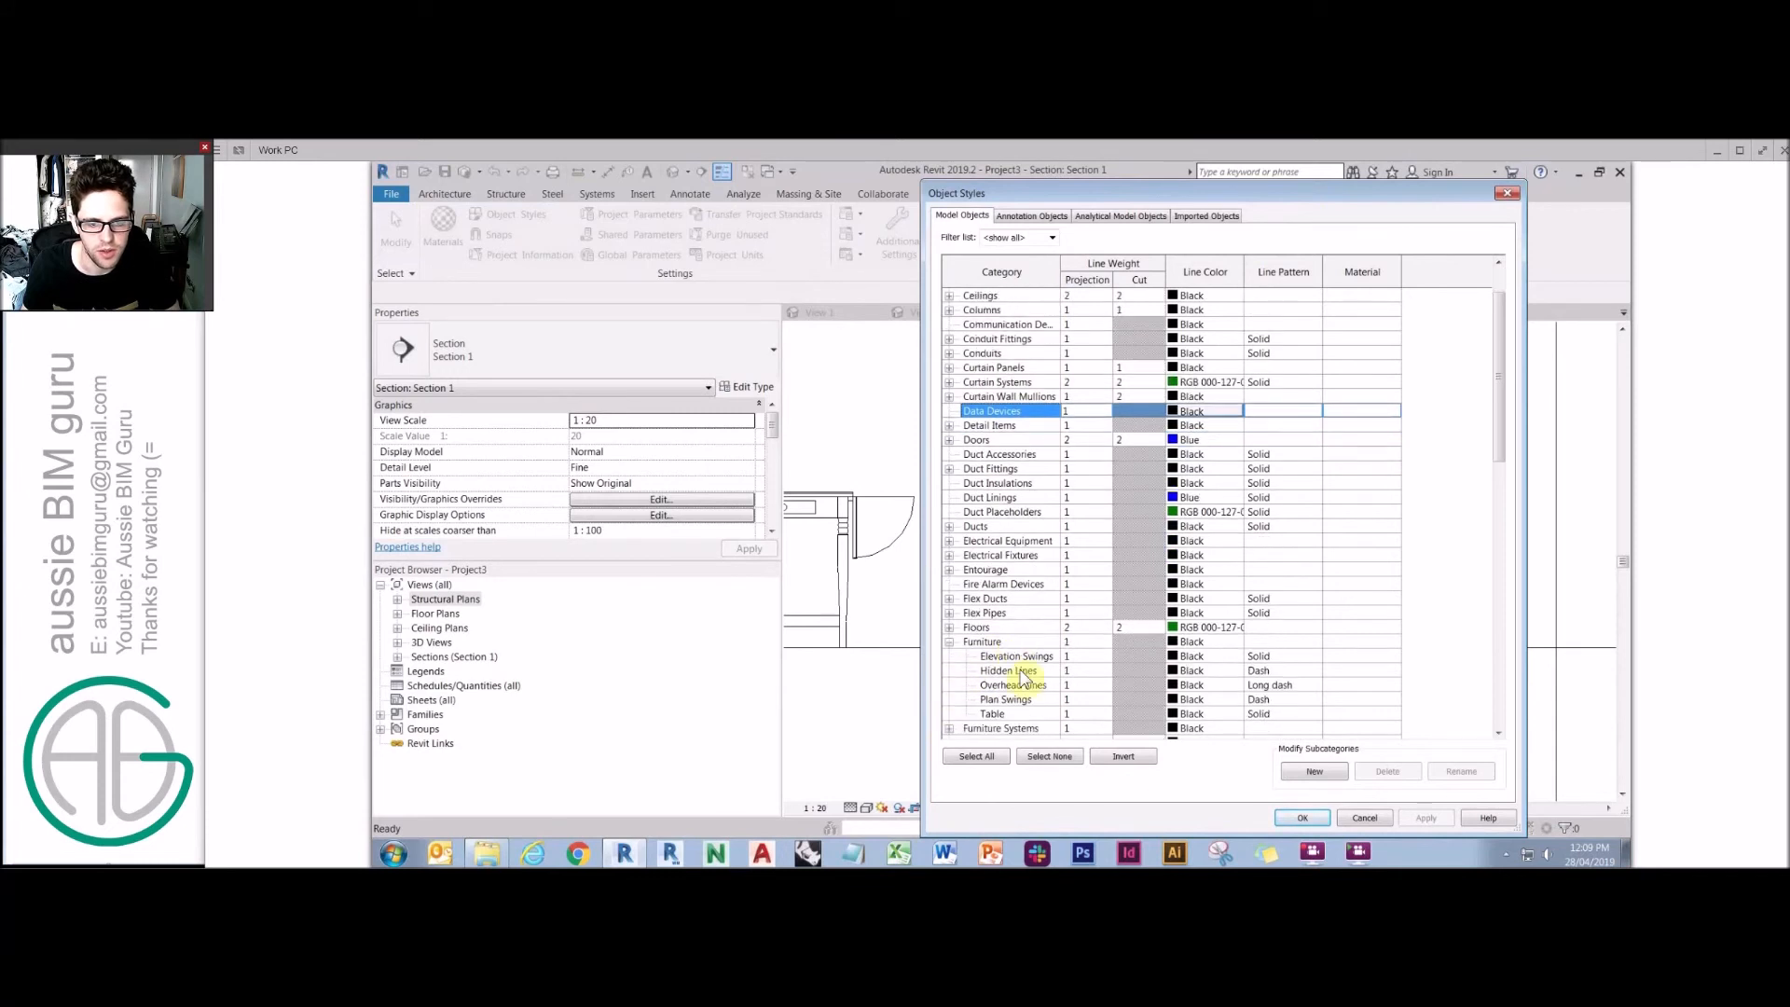
pyautogui.click(1025, 657)
pyautogui.write('dash')
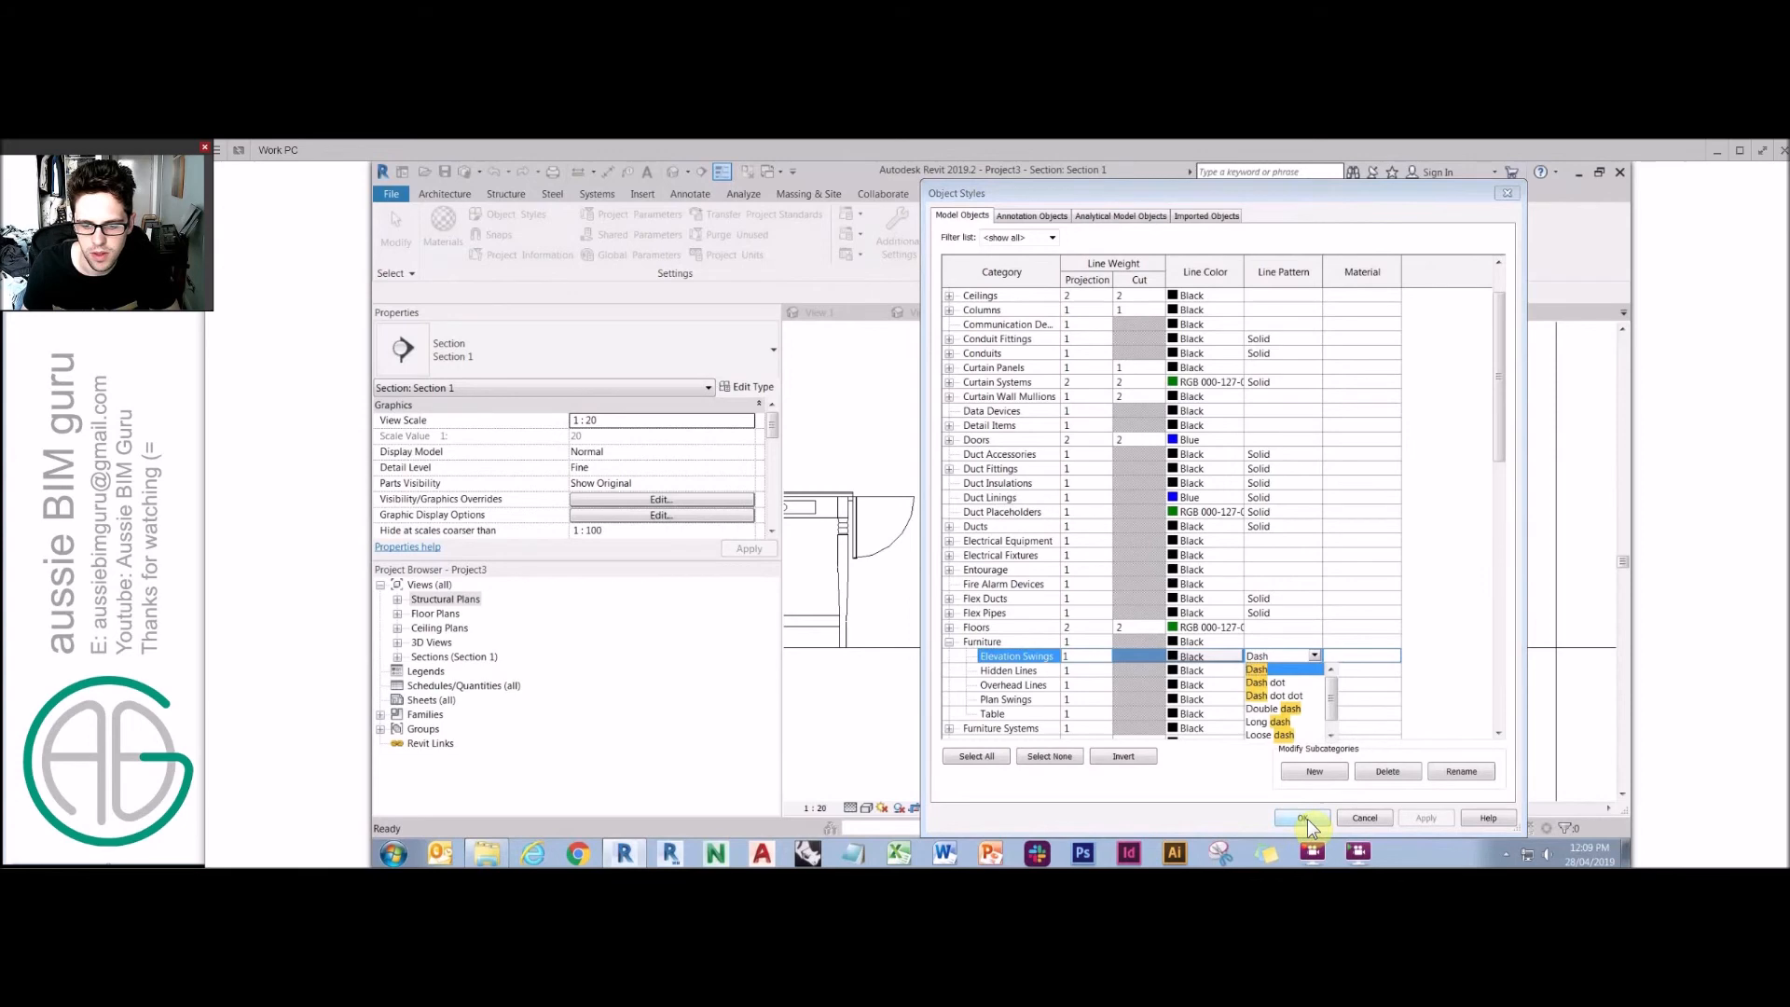
pyautogui.click(1304, 818)
pyautogui.scroll(2, 1247, 452)
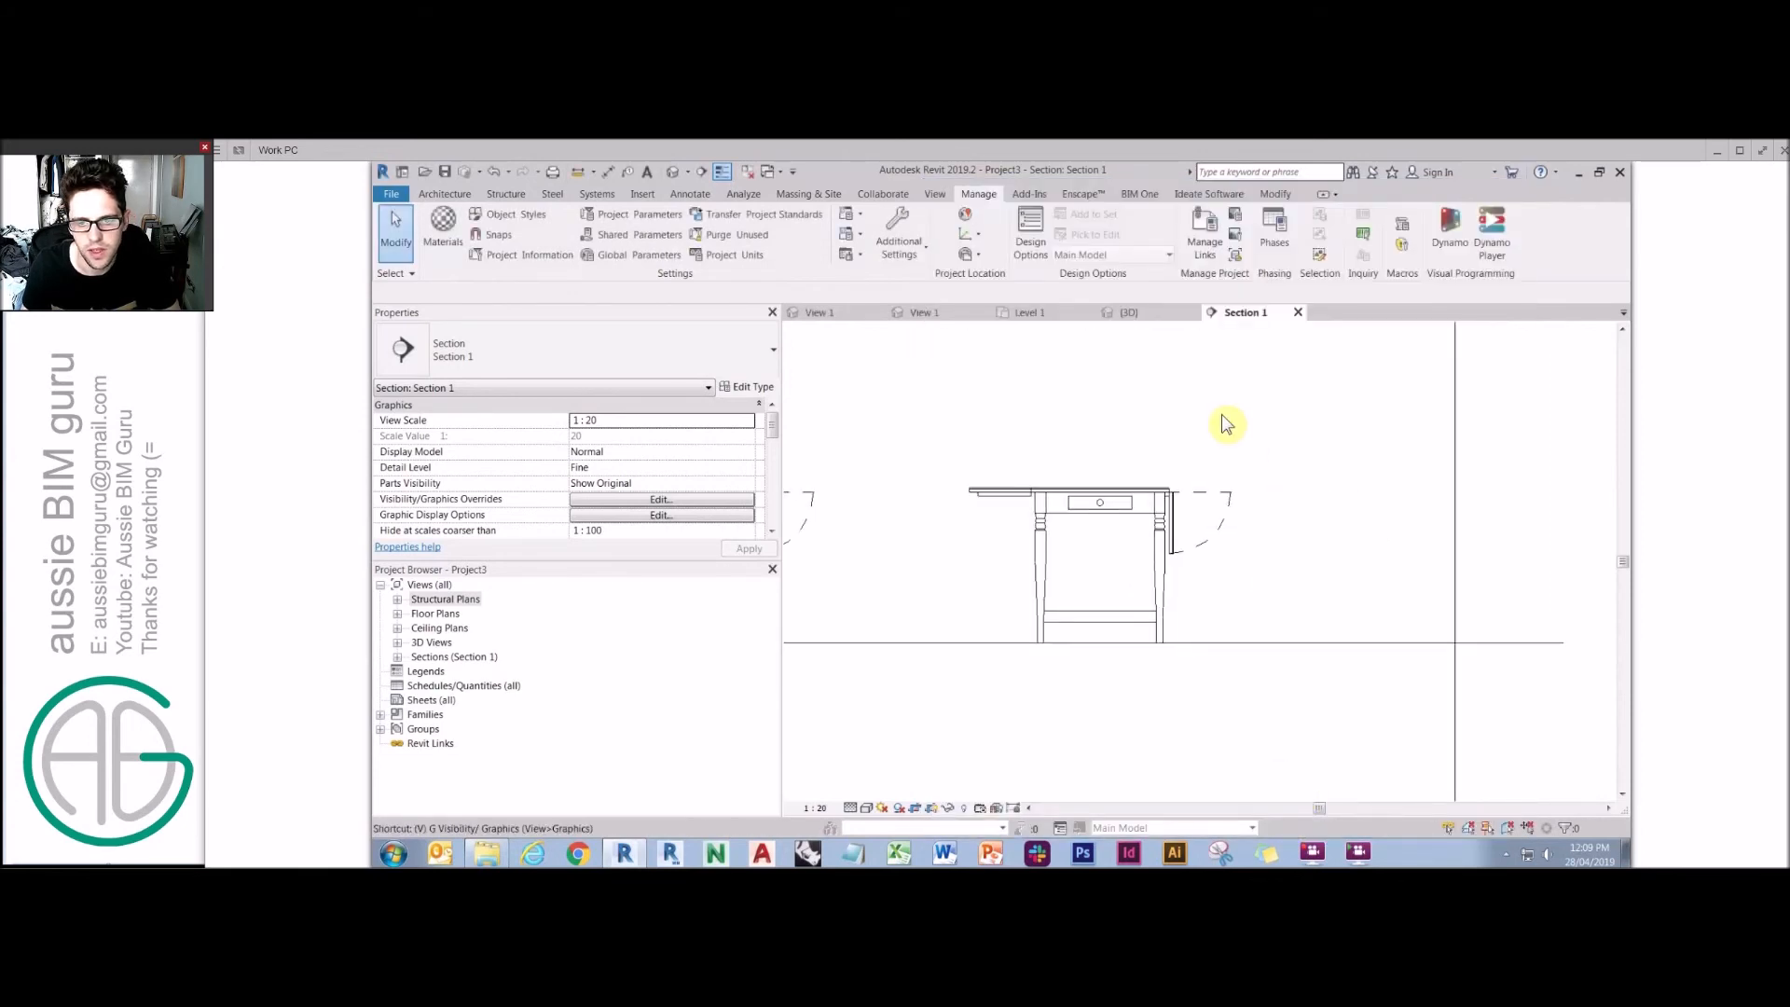
# Override the Elevation Swings projection line colour to blue in the section's visibility/graphics settings.
pyautogui.press('g')
pyautogui.click(820, 627)
pyautogui.scroll(-3, 820, 627)
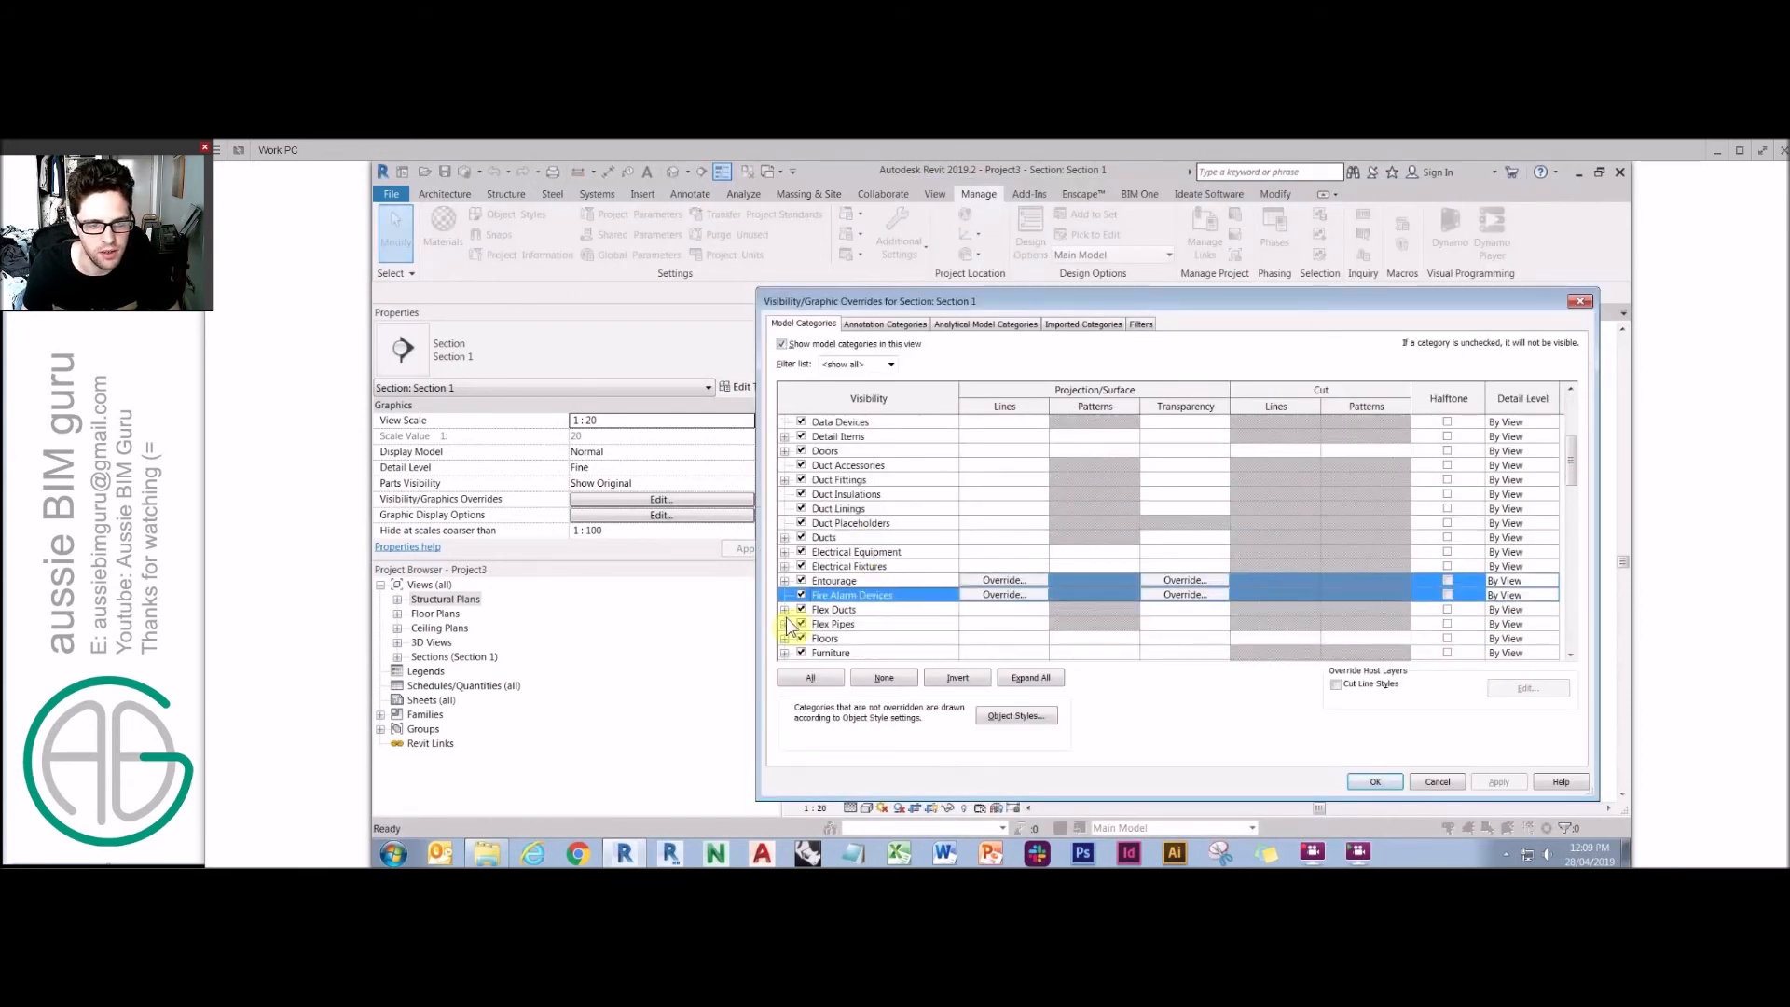
pyautogui.scroll(-1, 786, 623)
pyautogui.click(785, 624)
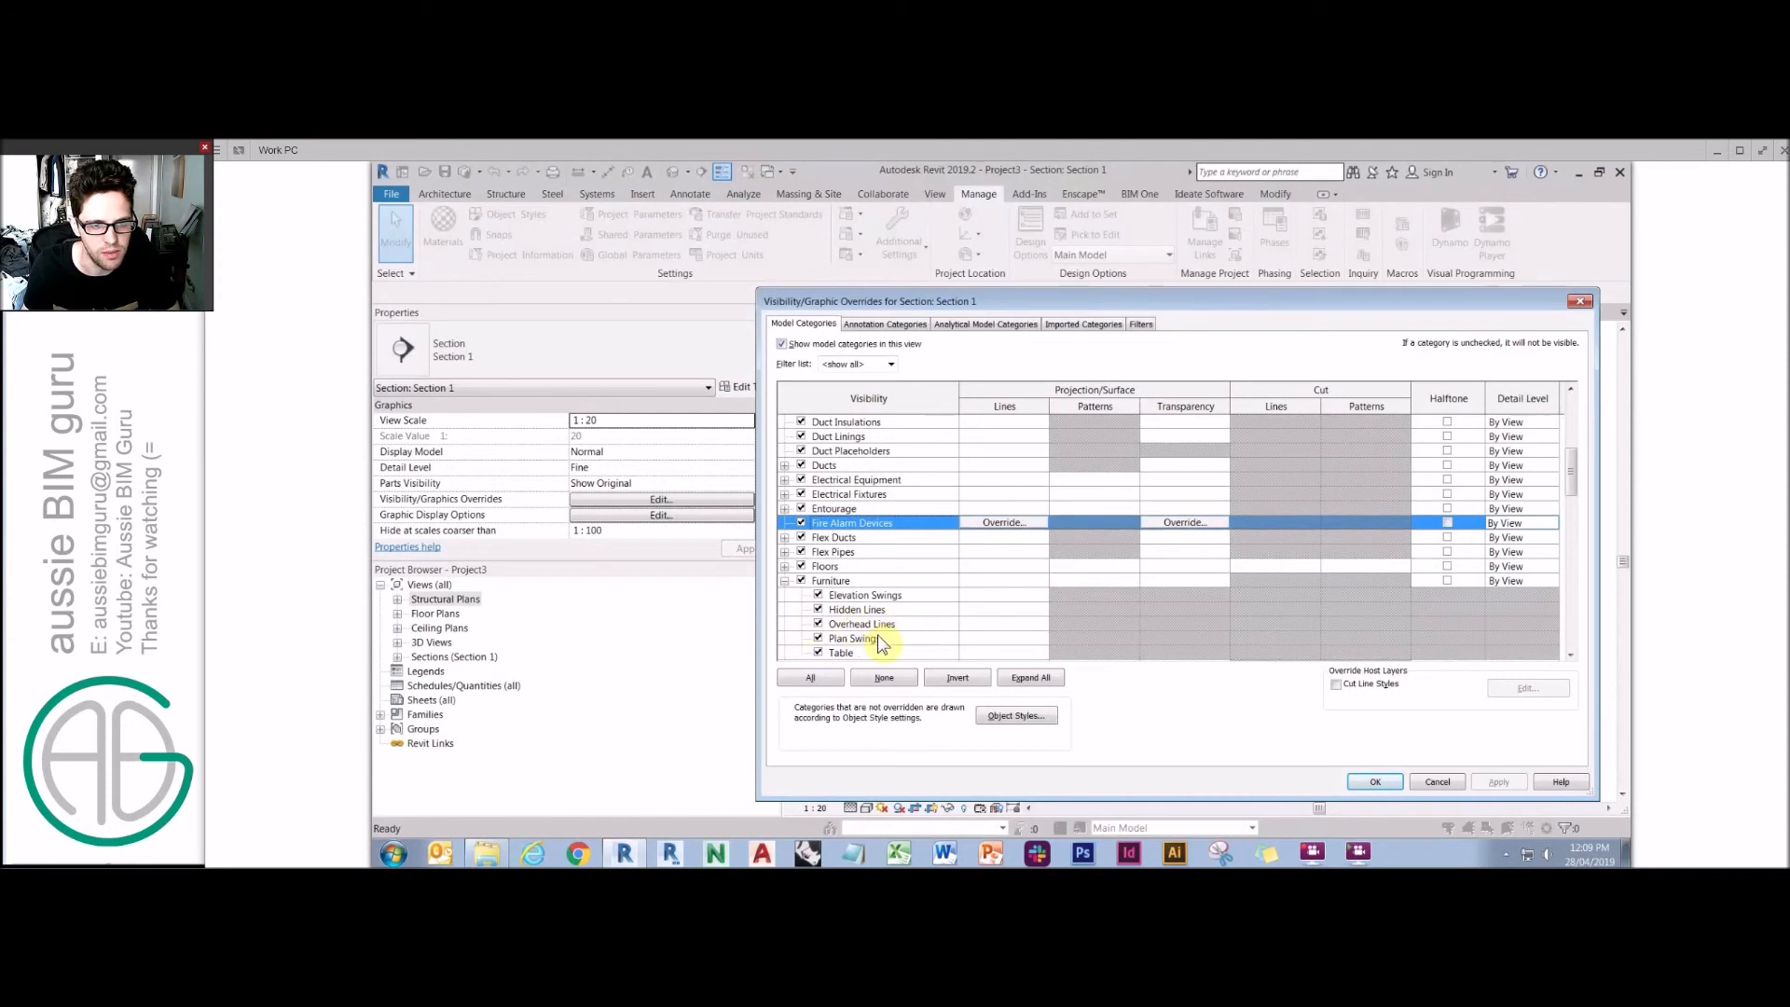
pyautogui.click(891, 596)
pyautogui.click(1003, 595)
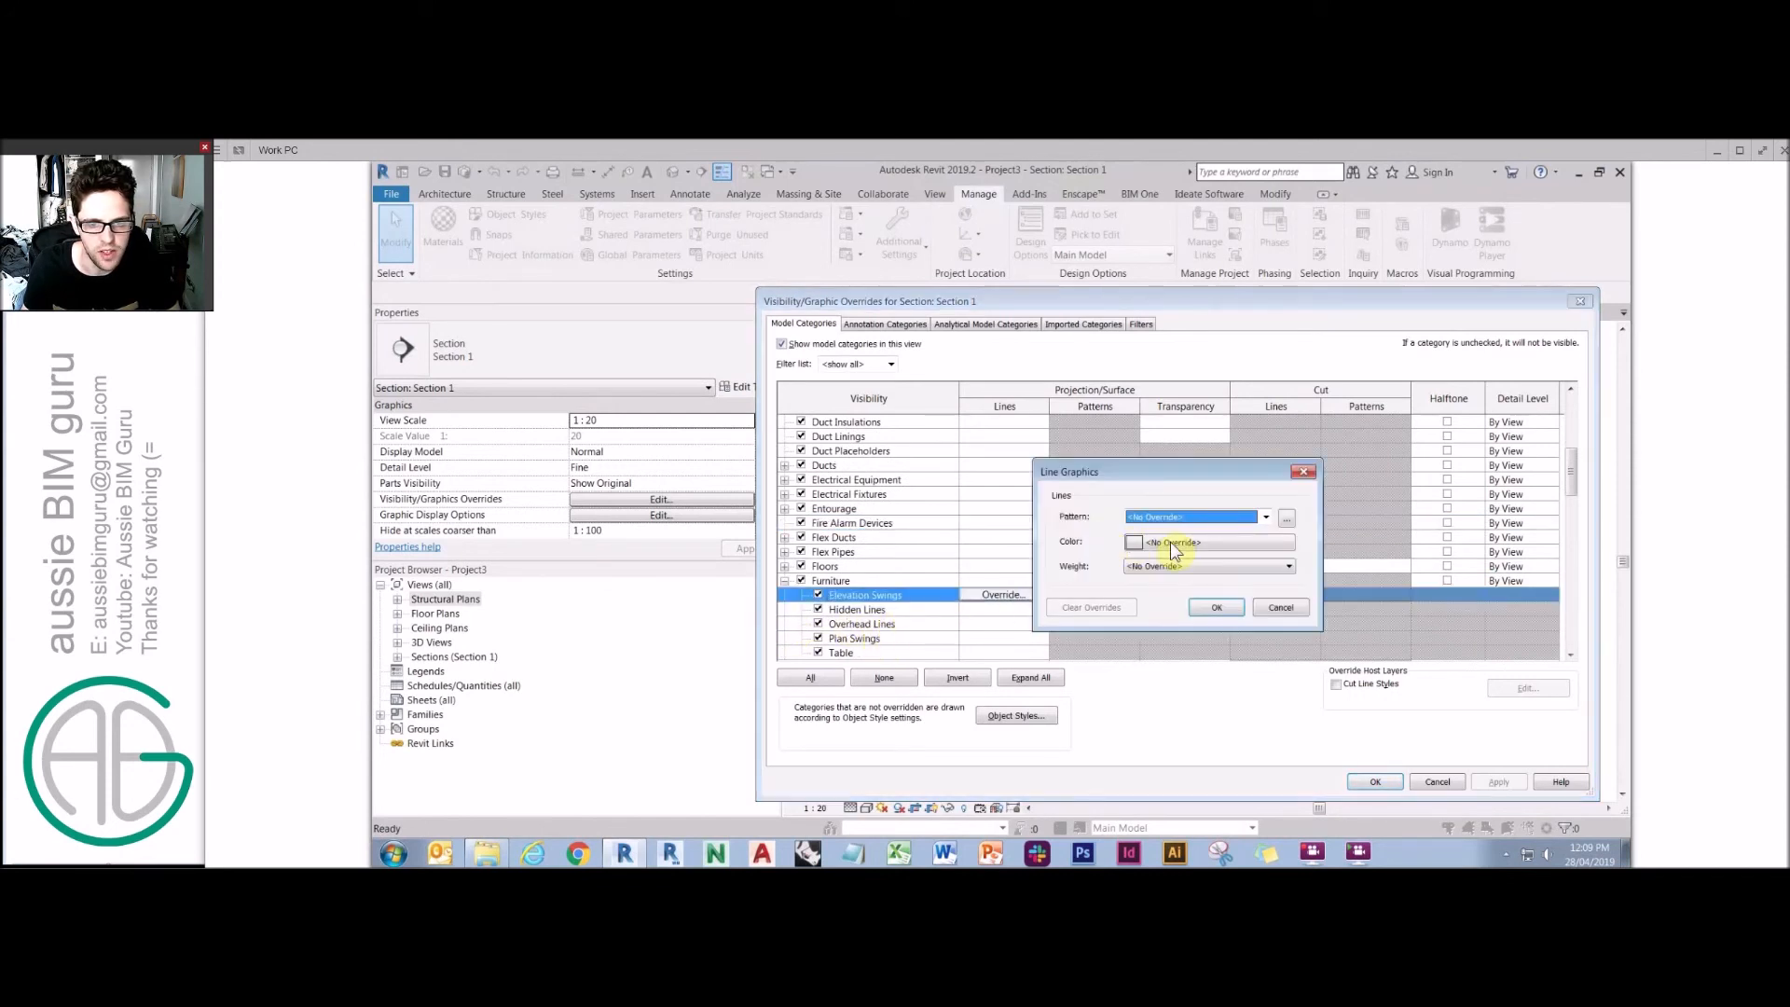
pyautogui.click(1130, 544)
pyautogui.click(1110, 557)
pyautogui.click(1229, 692)
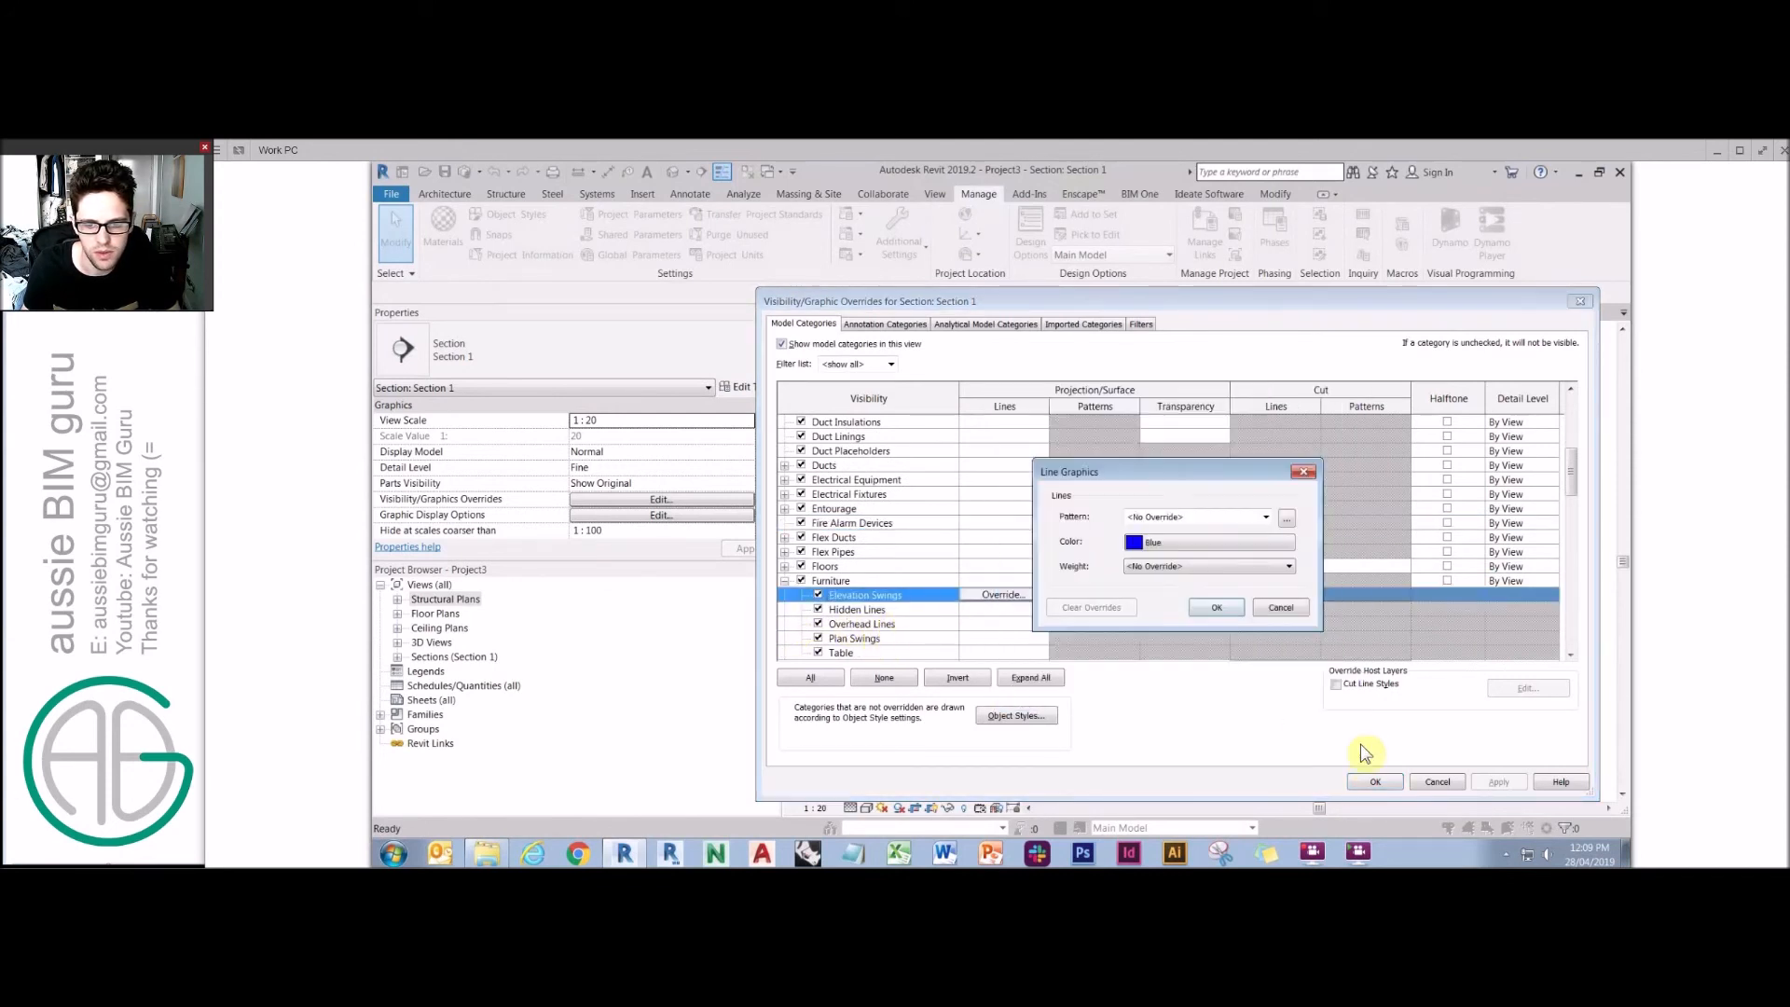
pyautogui.click(1217, 609)
pyautogui.click(1376, 782)
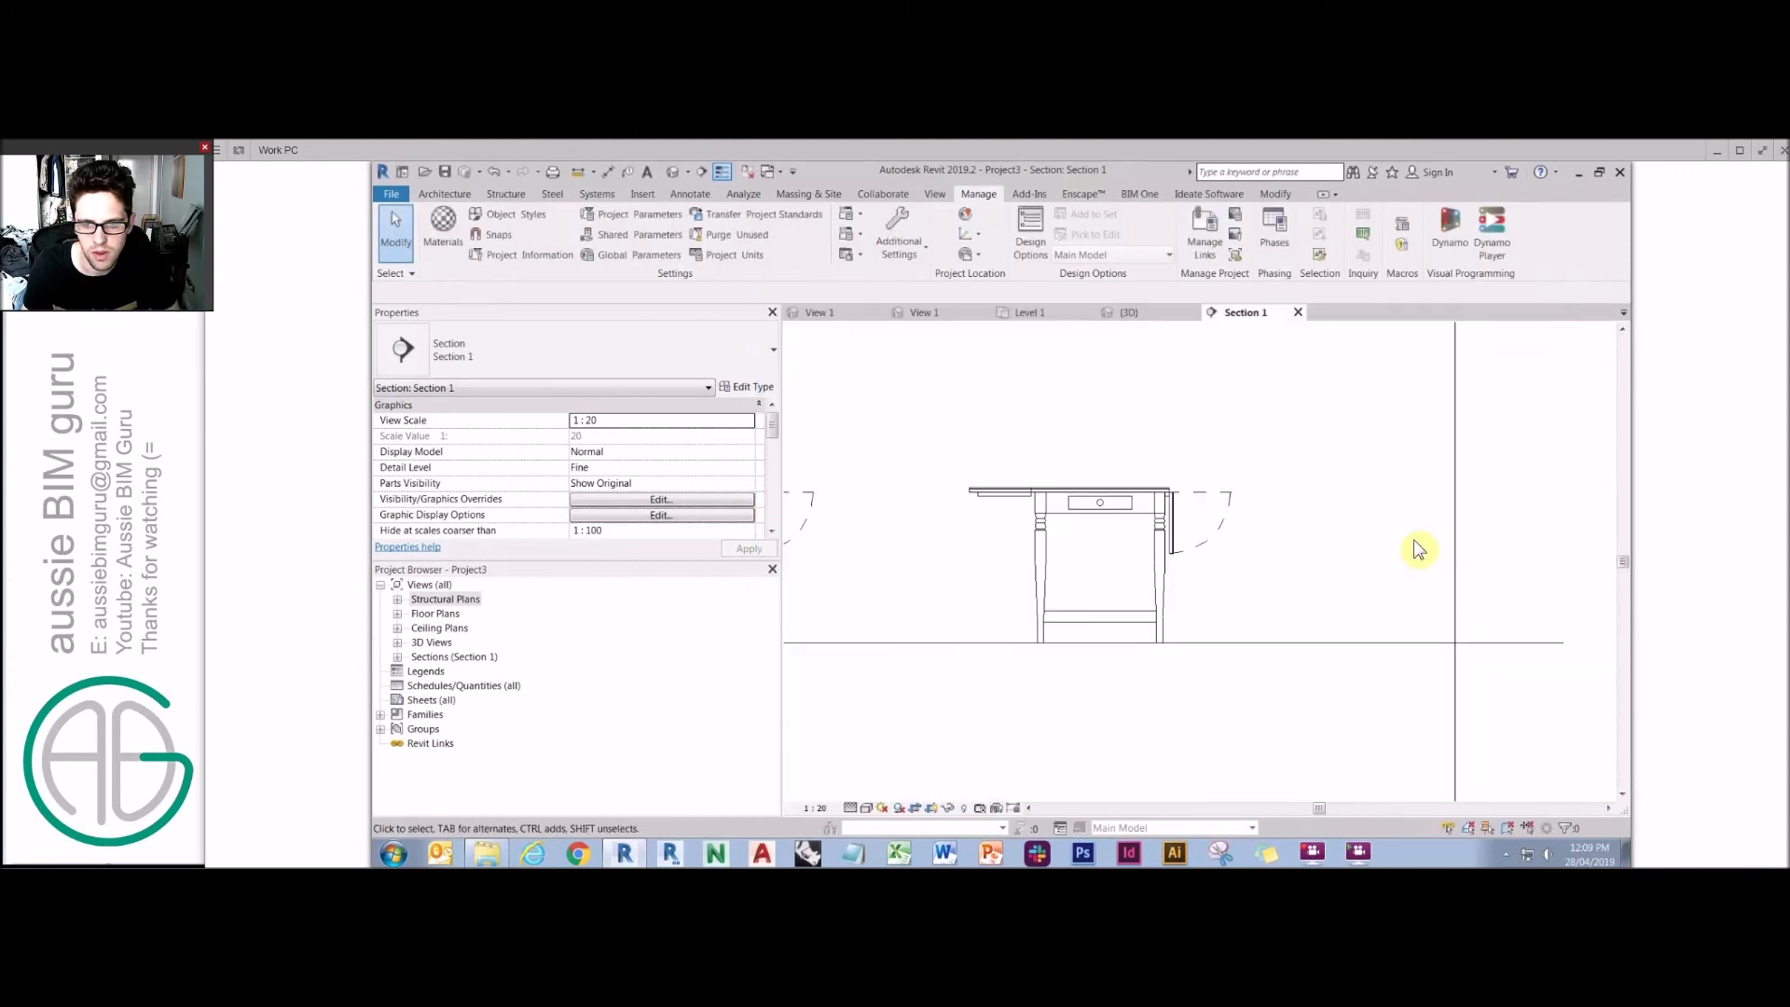
# Hide the Elevation Swings subcategory in the section view.
pyautogui.press('g')
pyautogui.scroll(-3, 799, 620)
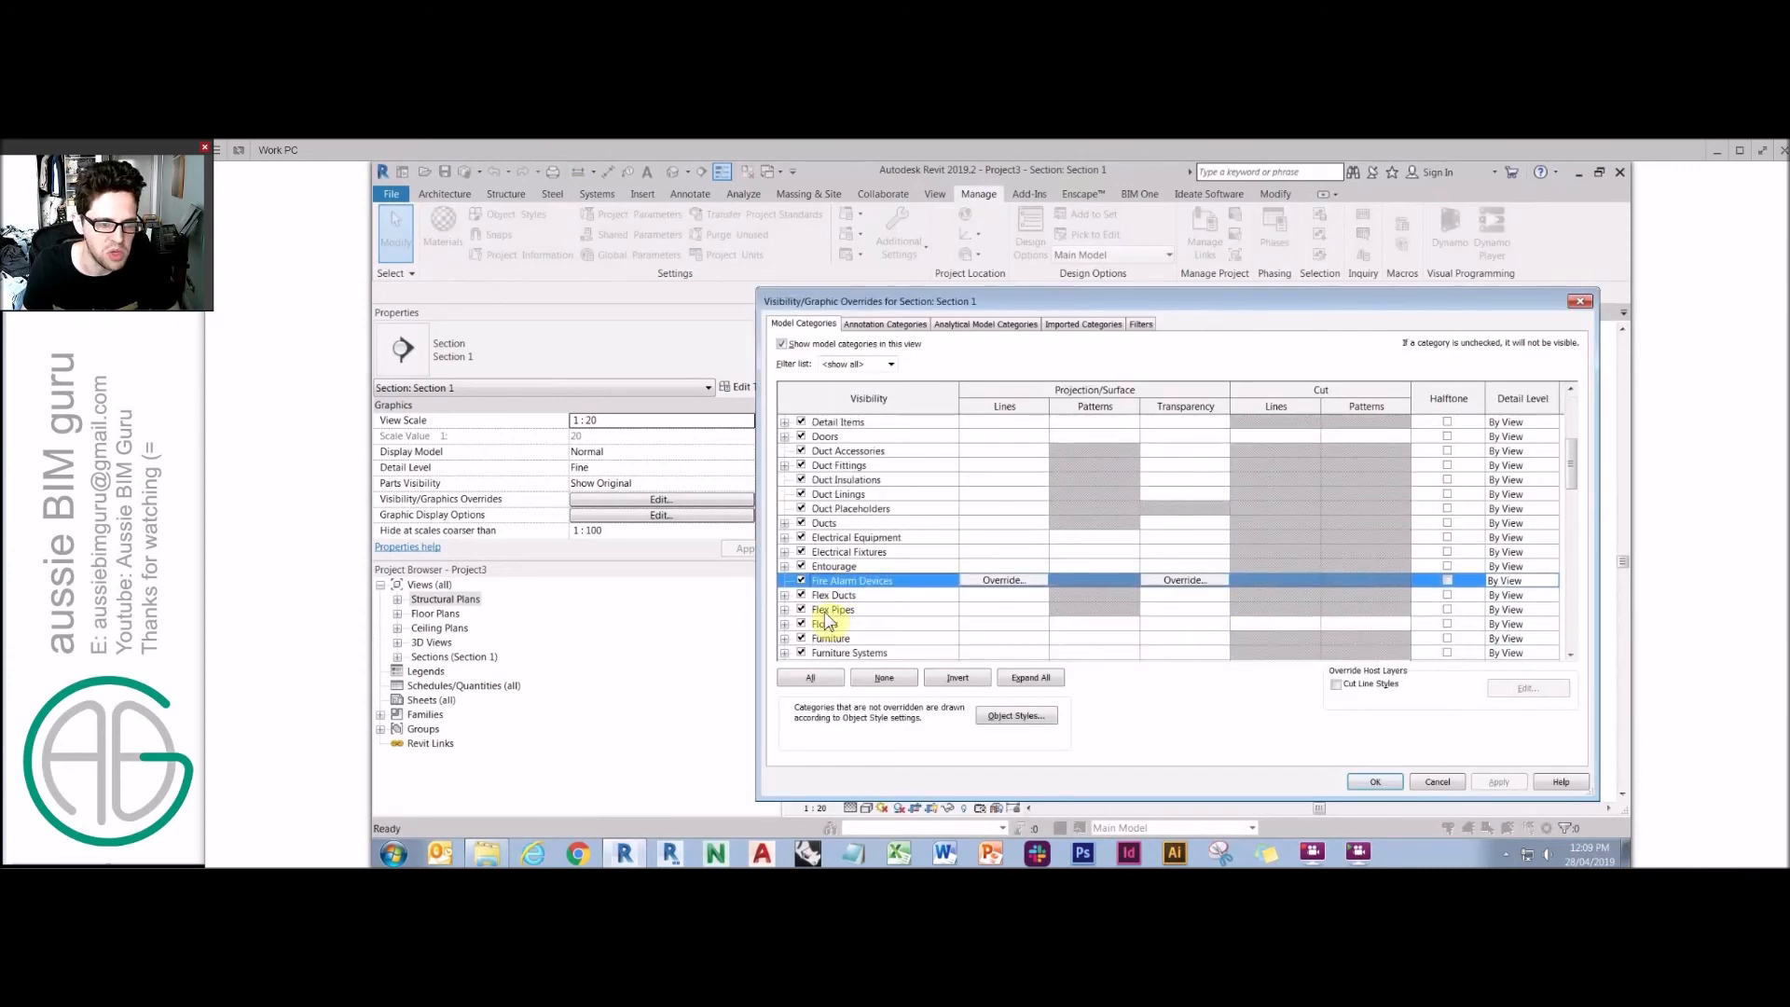
pyautogui.click(785, 624)
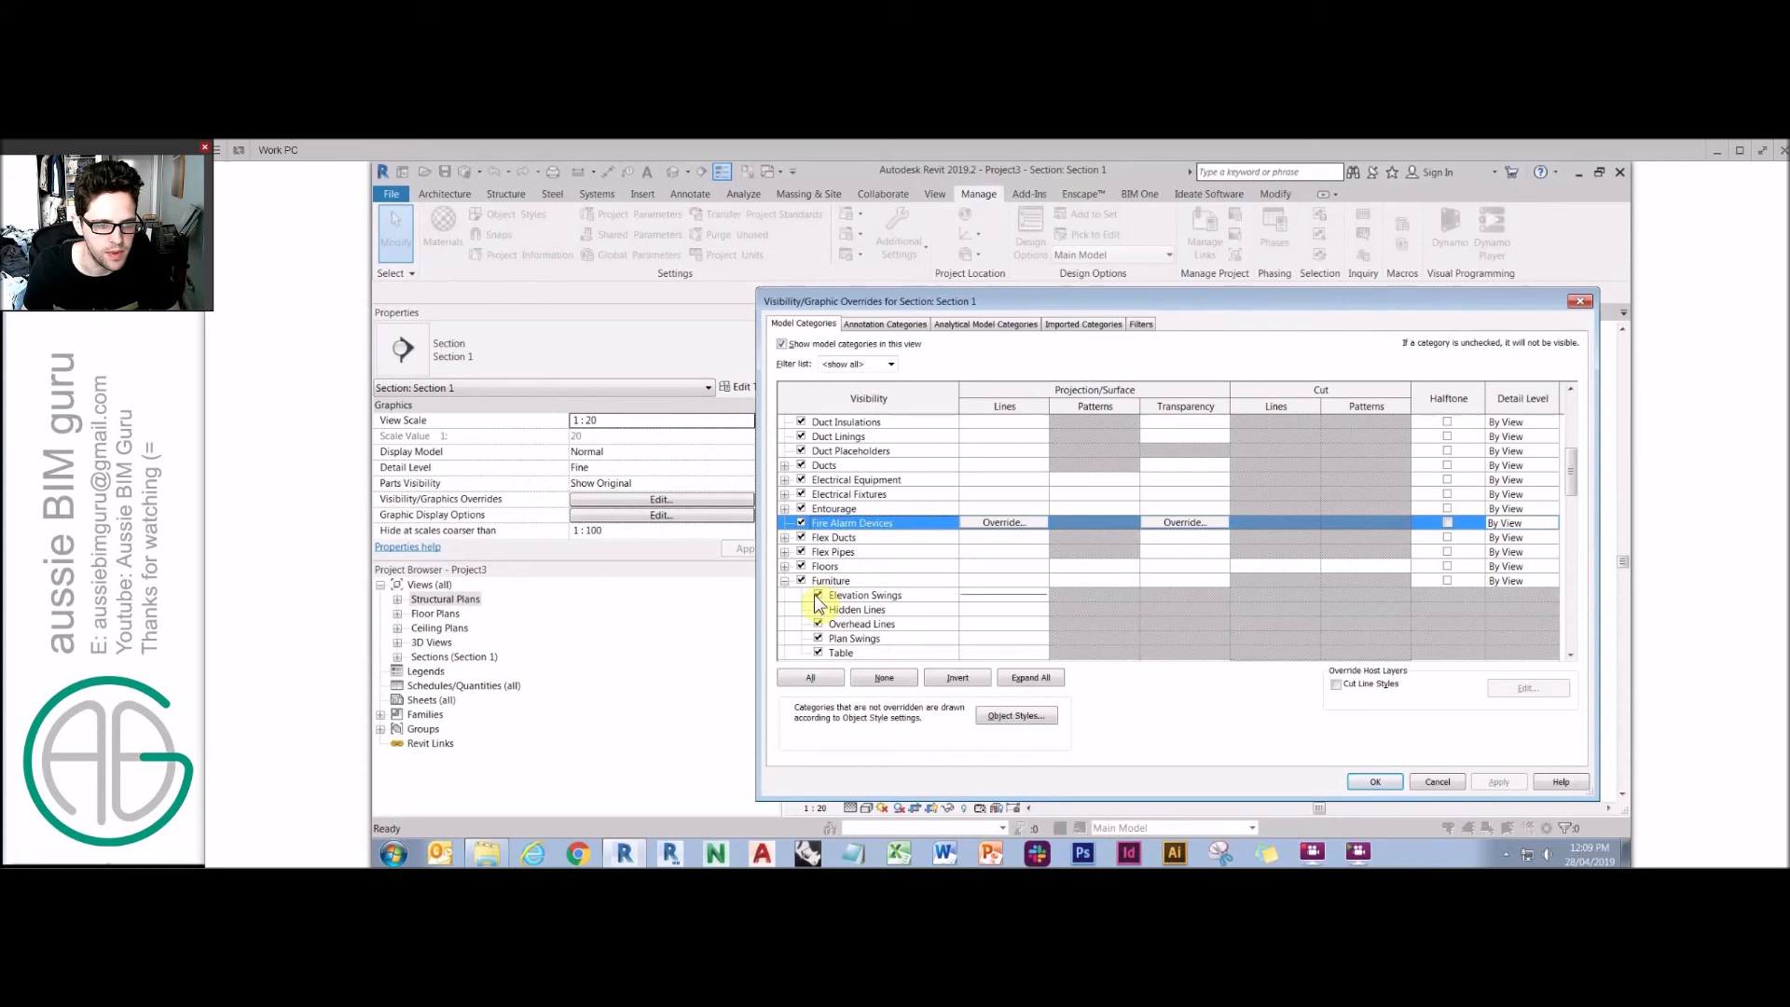
pyautogui.click(817, 595)
pyautogui.click(1368, 782)
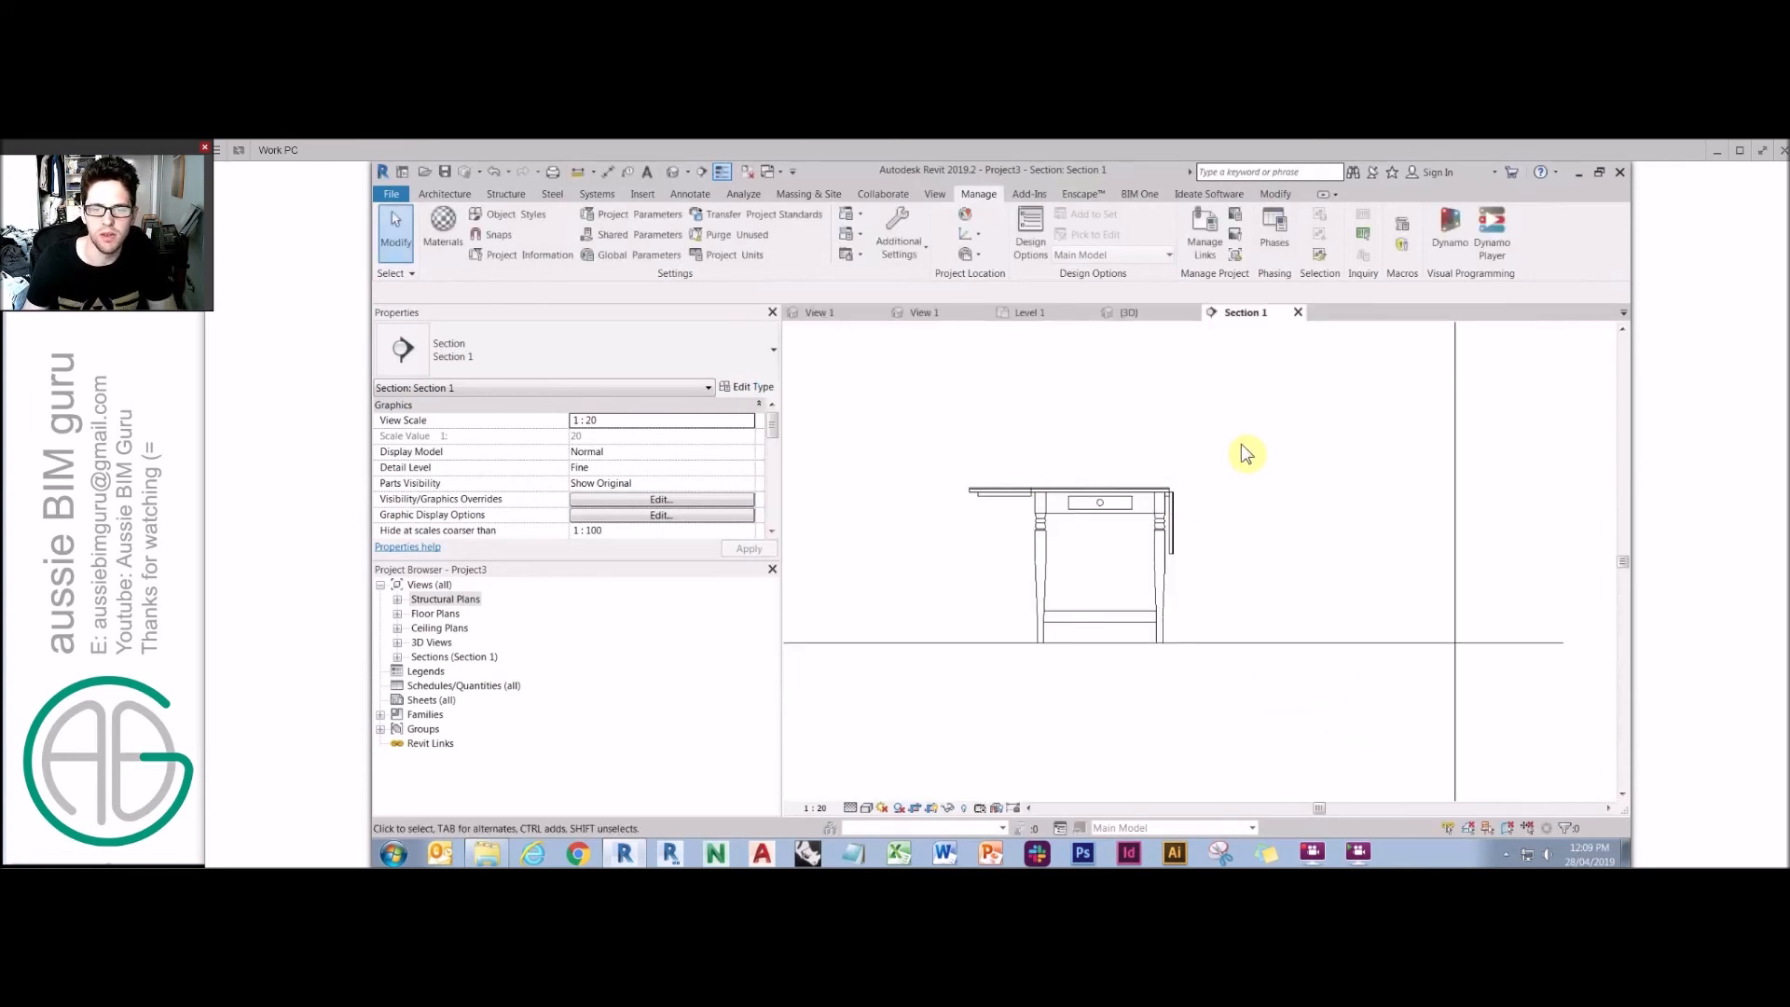
# Show Elevation Swings again and hide the Table subcategory in the section view.
pyautogui.press('v')
pyautogui.press('v')
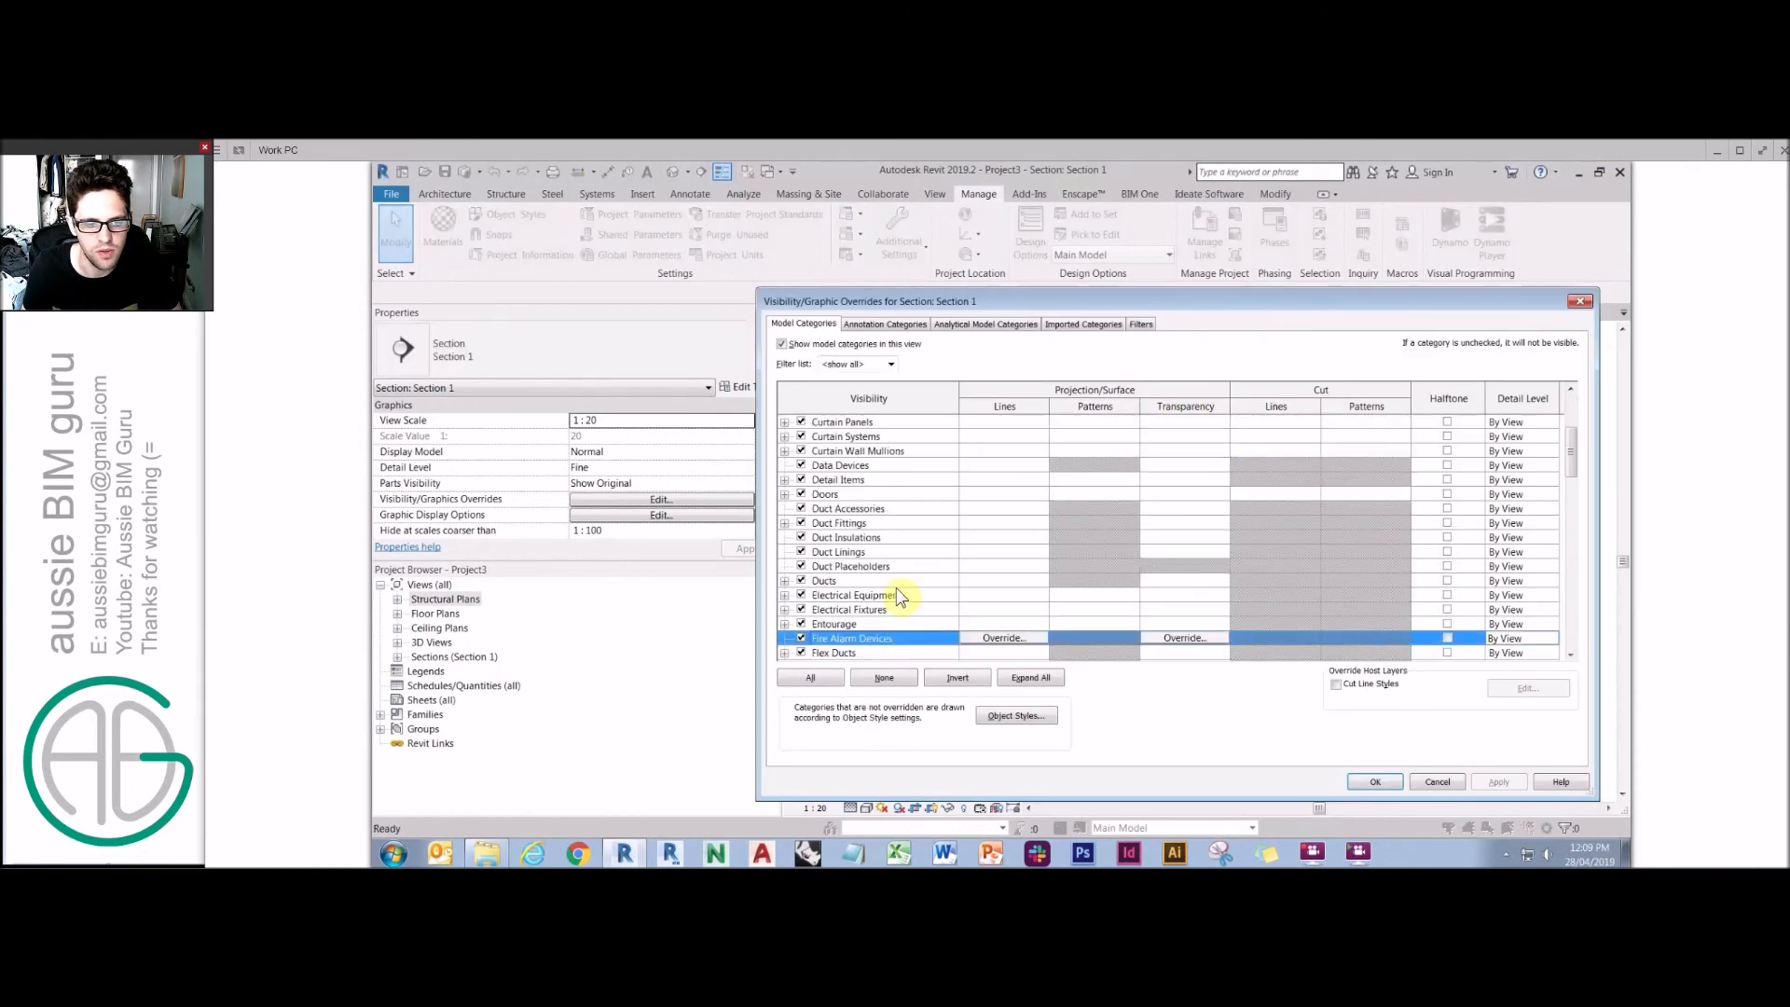
pyautogui.scroll(-2, 872, 608)
pyautogui.click(785, 625)
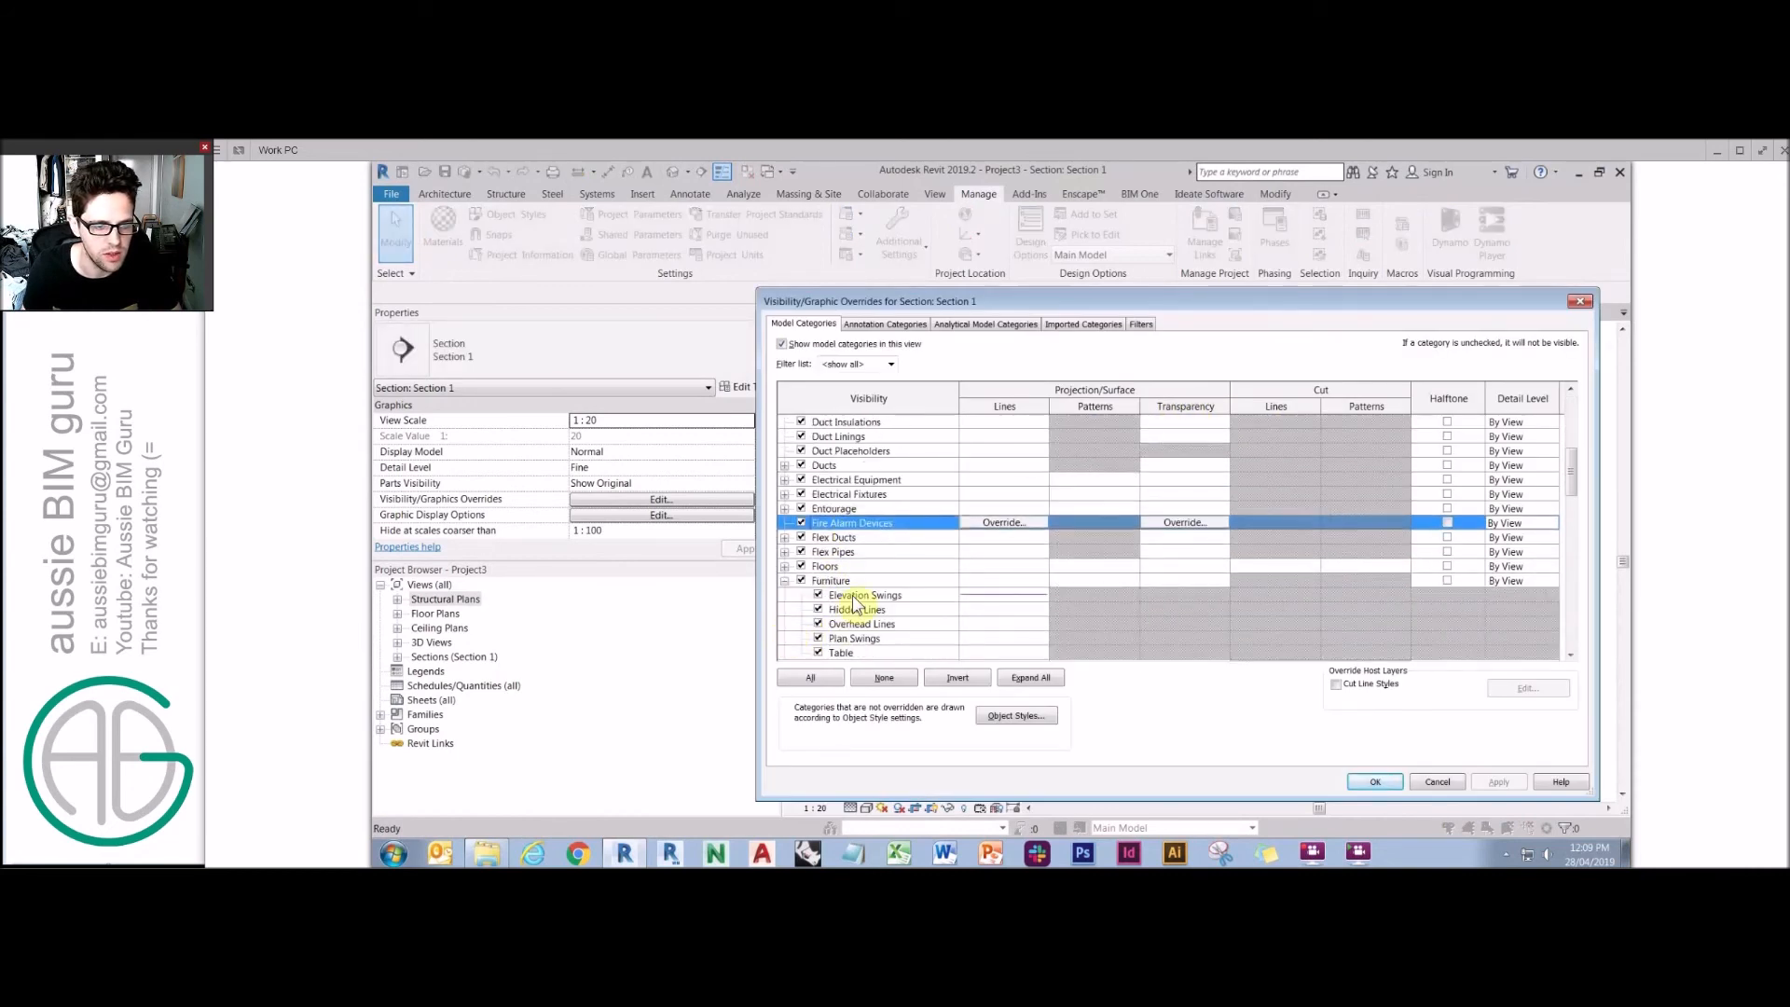
pyautogui.click(817, 655)
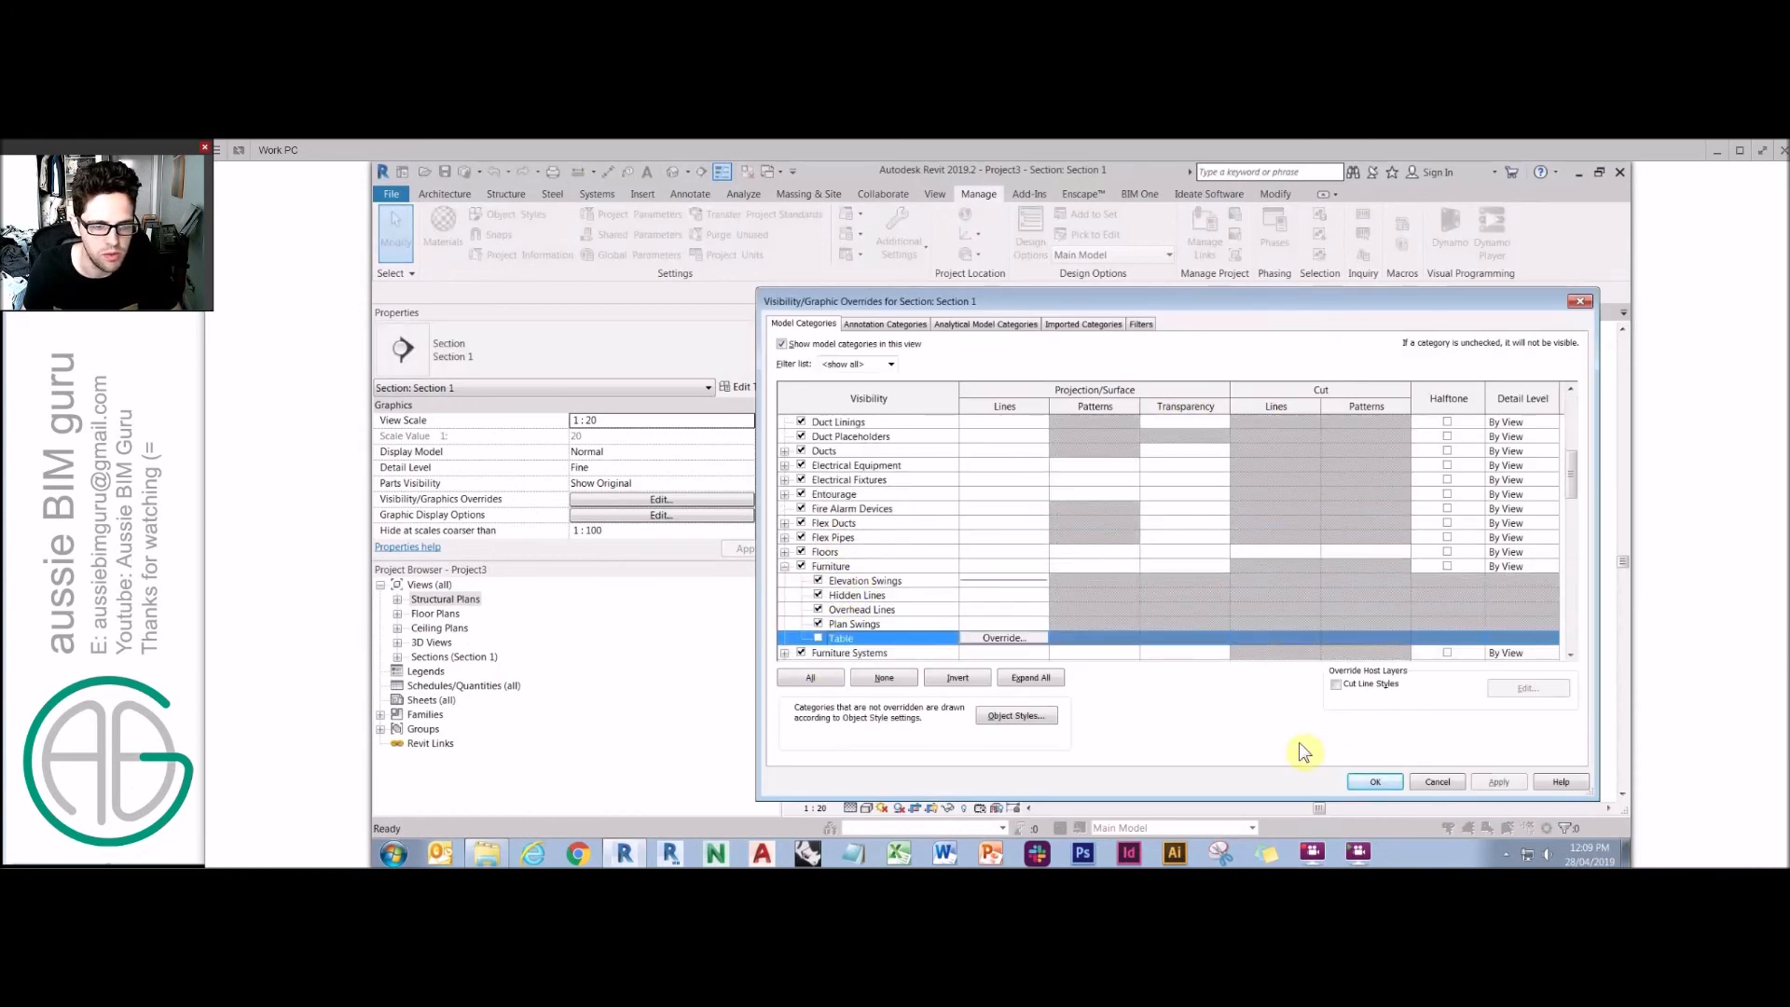
pyautogui.click(1374, 781)
pyautogui.scroll(-3, 1300, 564)
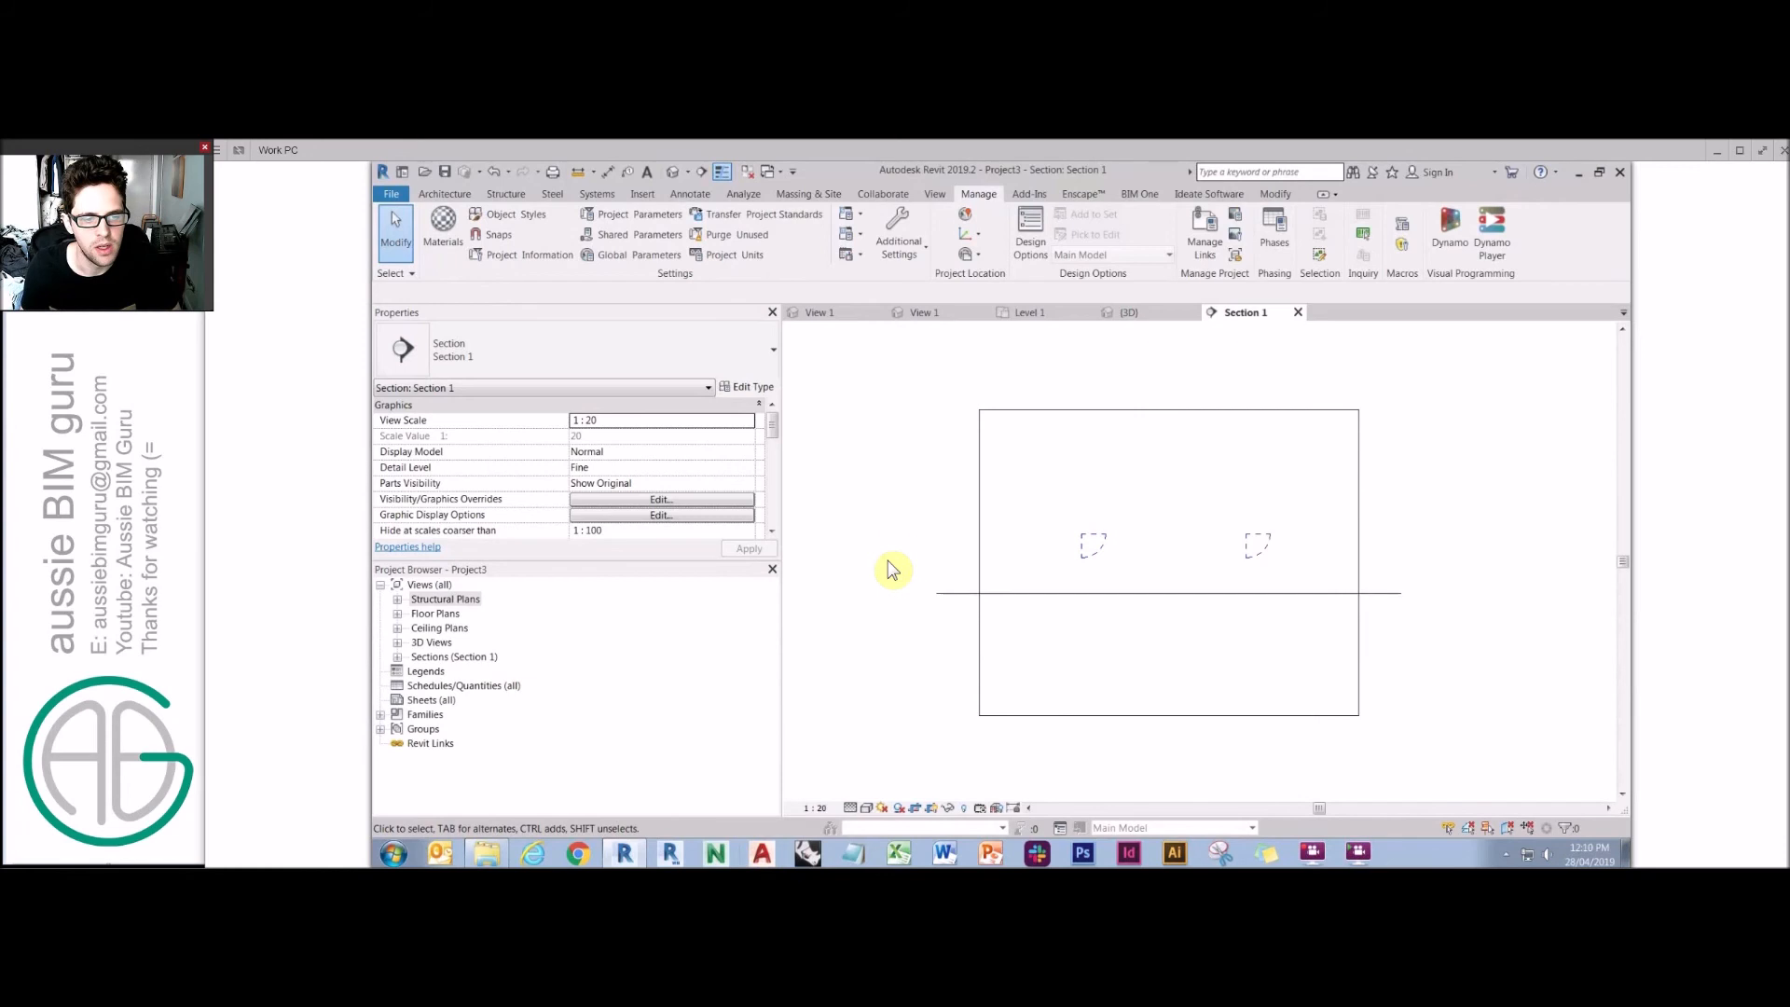
# Close the inactive views and switch to the Easy option family's 3D view.
pyautogui.click(748, 173)
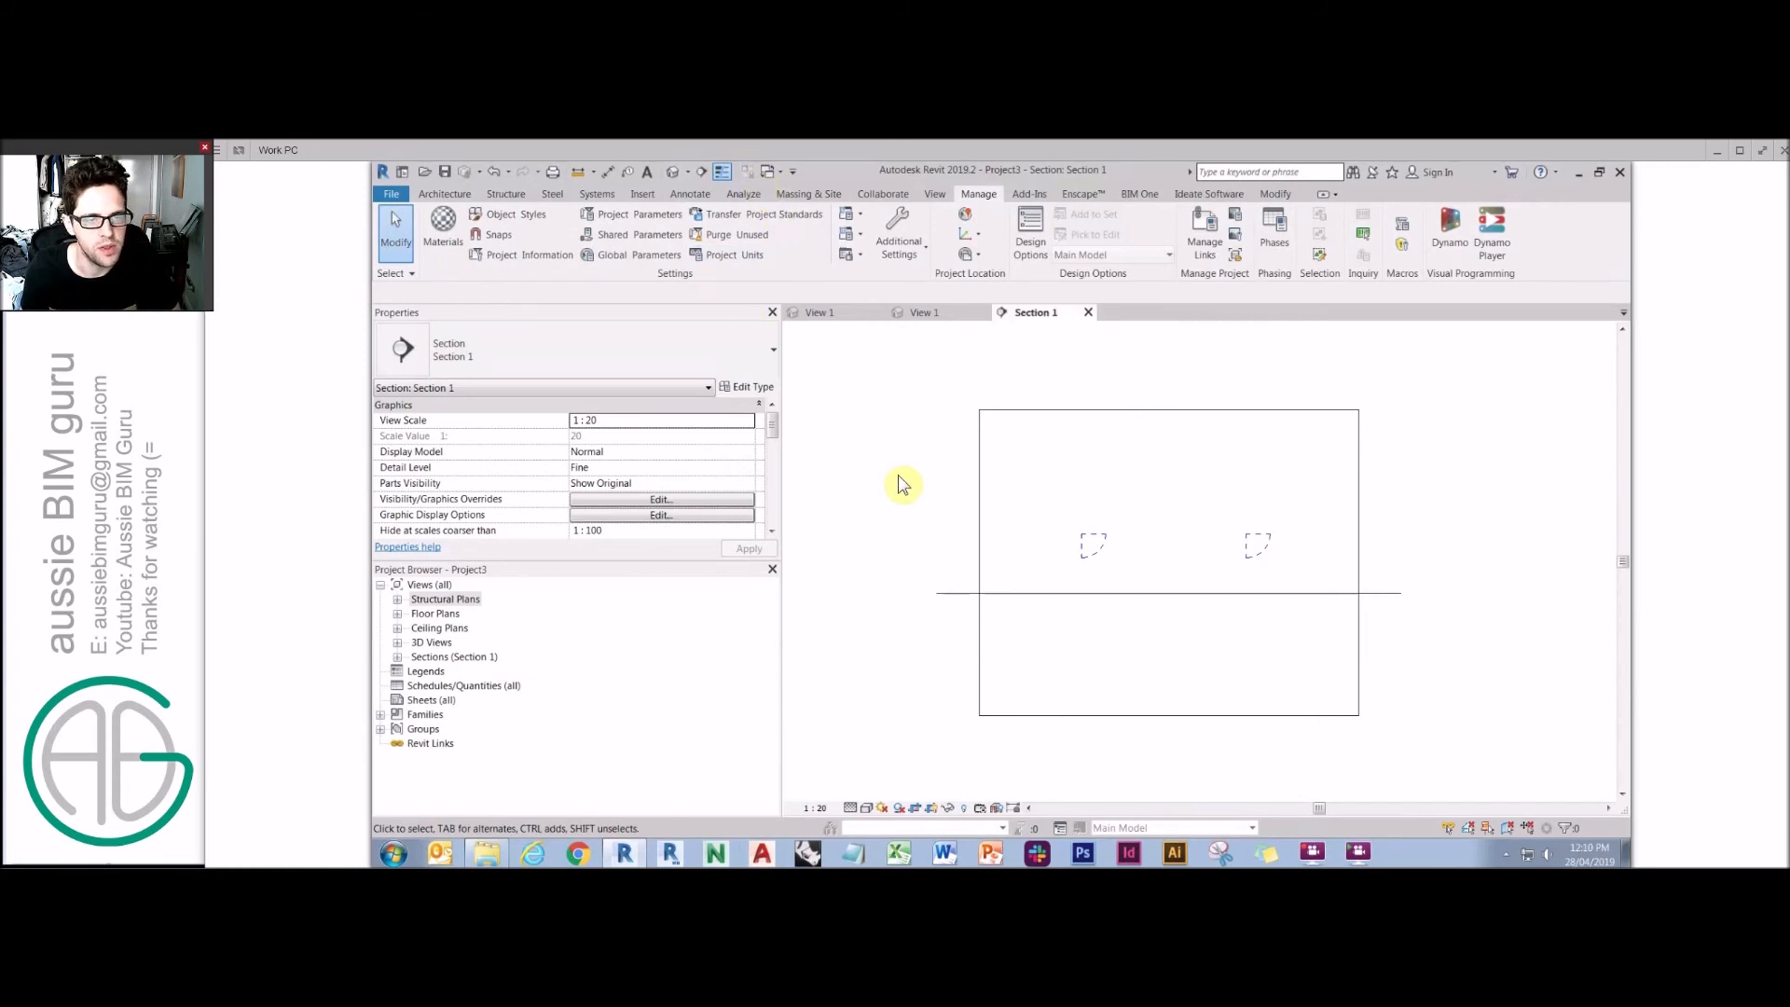
pyautogui.click(839, 312)
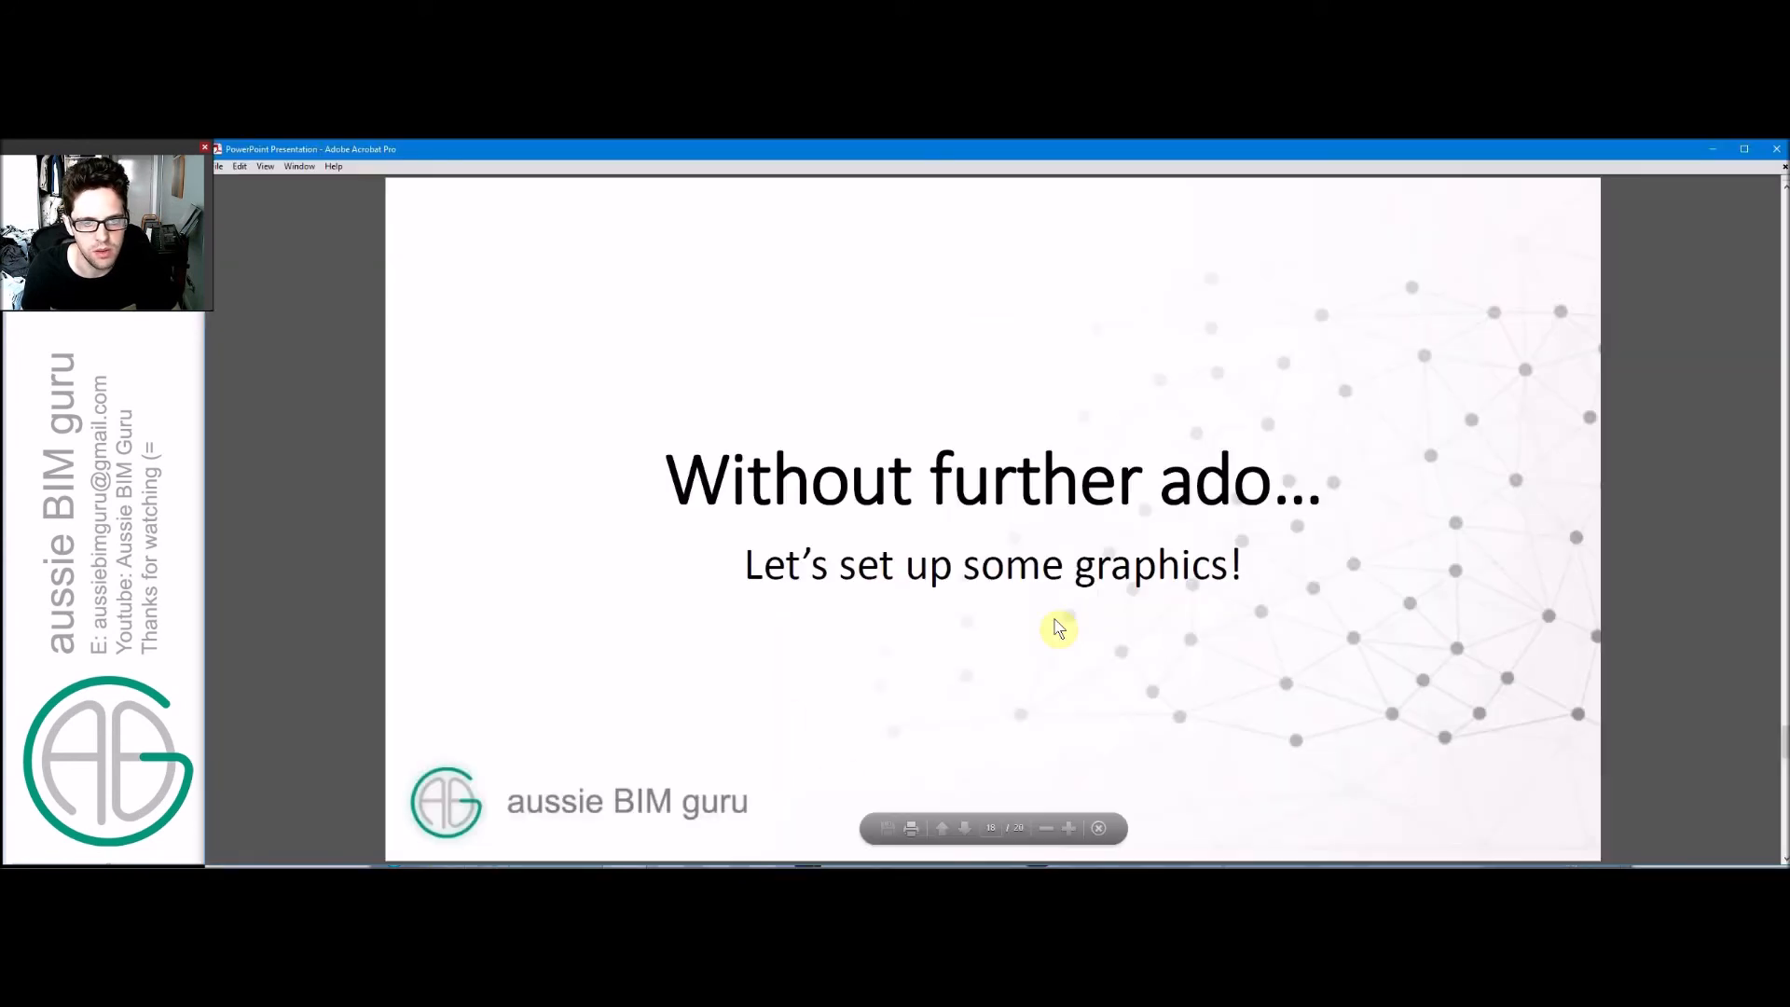
pyautogui.scroll(1, 1060, 628)
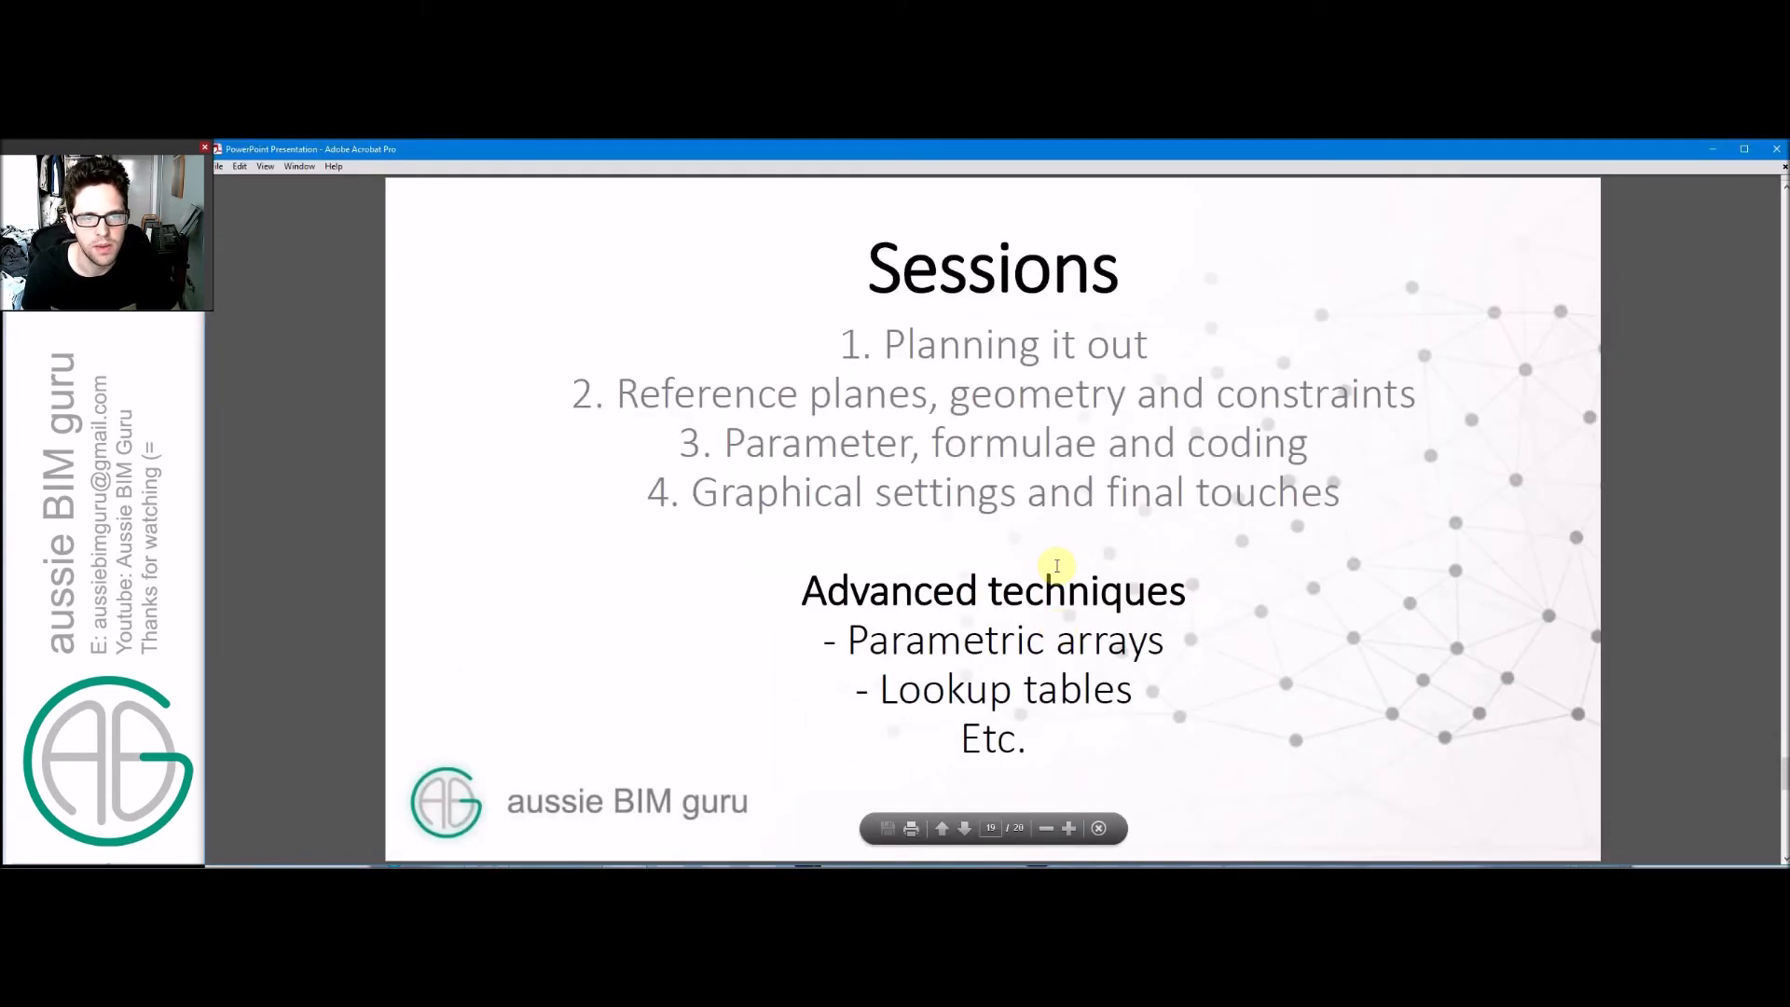